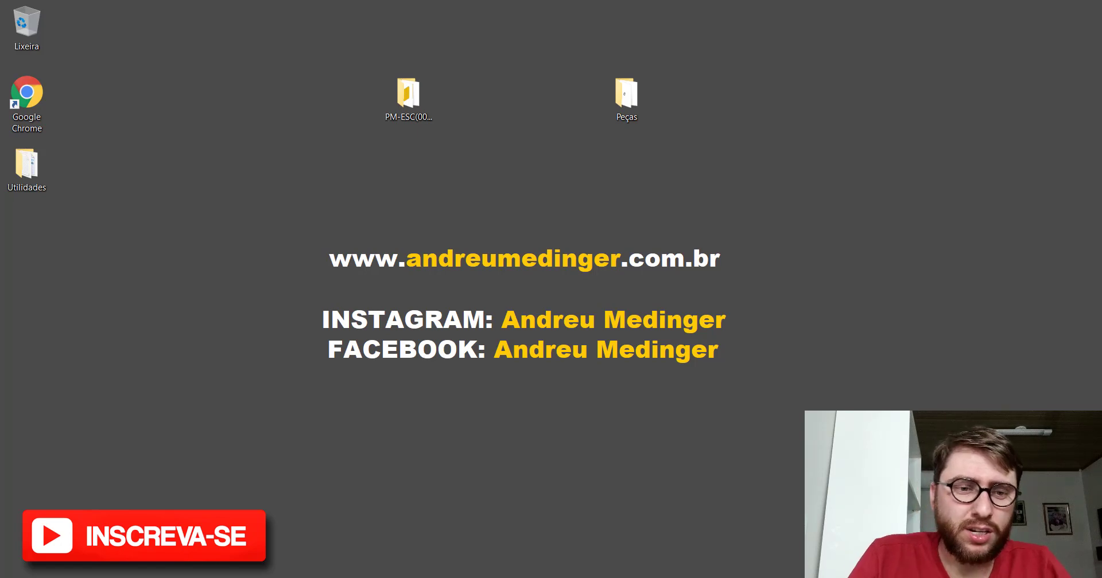
# Browse into the PM-ESC(001)2000 folder and open part PP-ESC(050)2000 in SOLIDWORKS
pyautogui.doubleClick(406, 98)
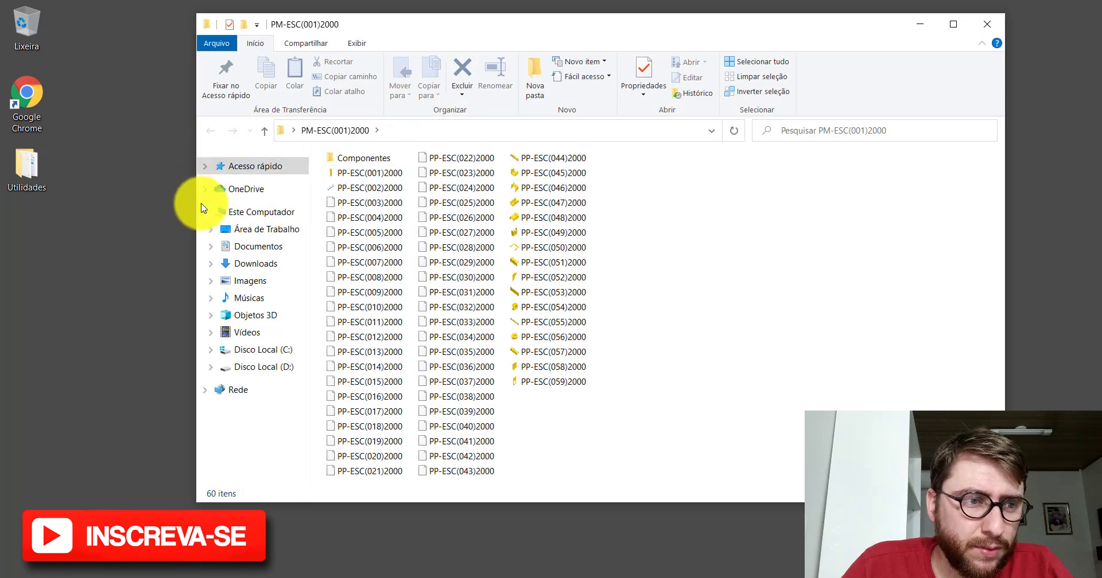
pyautogui.click(205, 212)
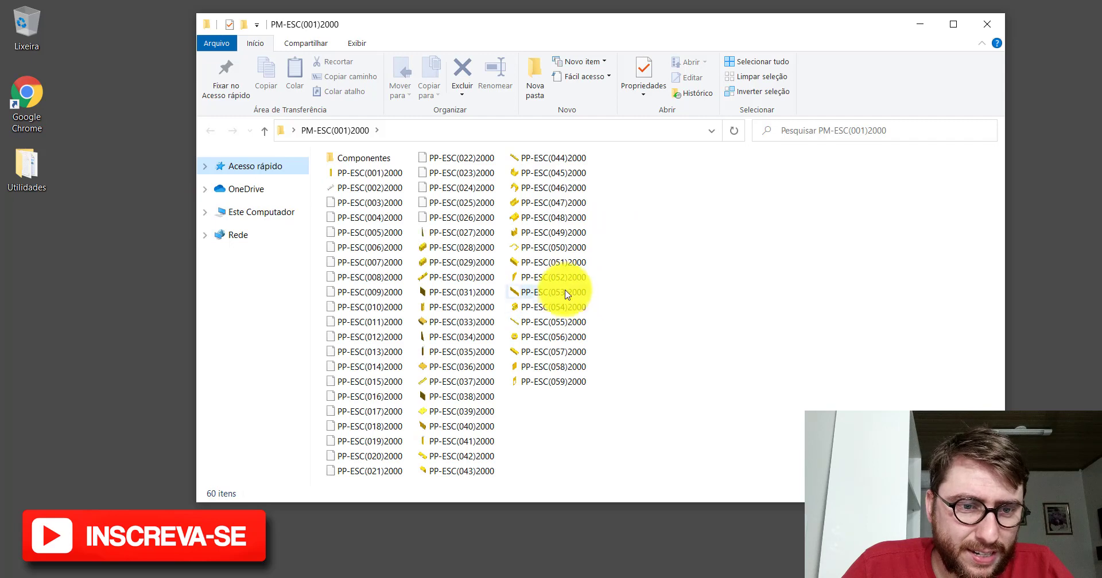
pyautogui.doubleClick(559, 249)
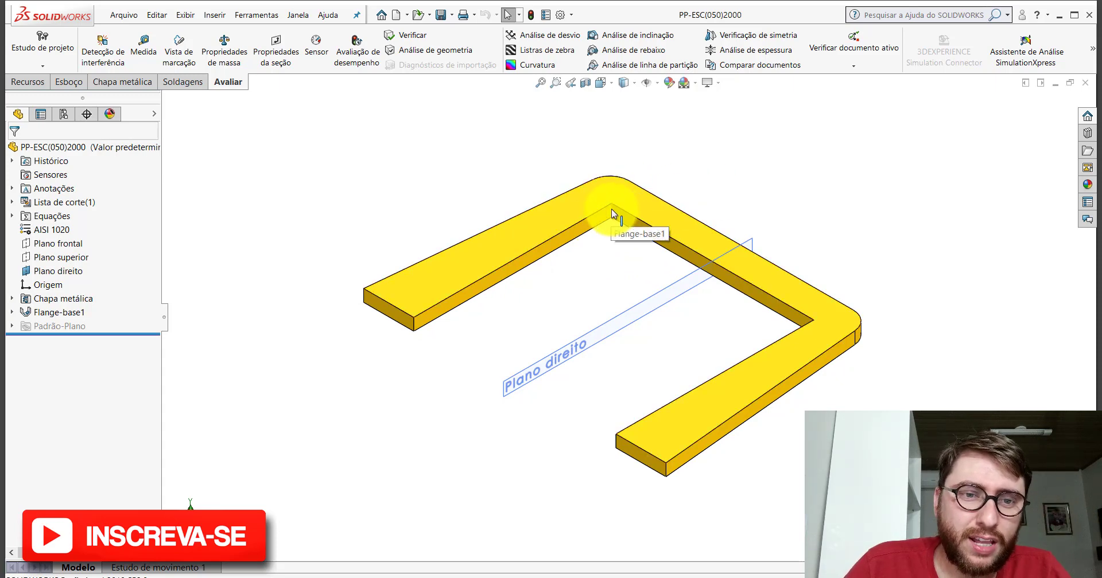
# Orbit the U-shaped part to inspect it, then bring up the Flange-base1 context menu
pyautogui.moveTo(611, 210); pyautogui.dragTo(716, 292, button='middle')
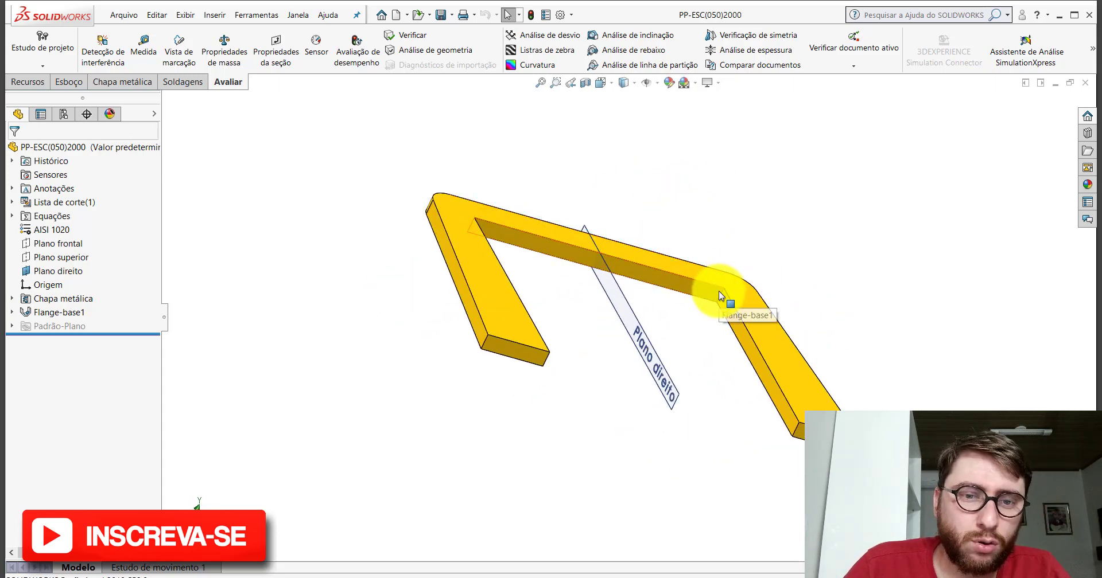
pyautogui.moveTo(533, 240); pyautogui.dragTo(467, 234, button='middle')
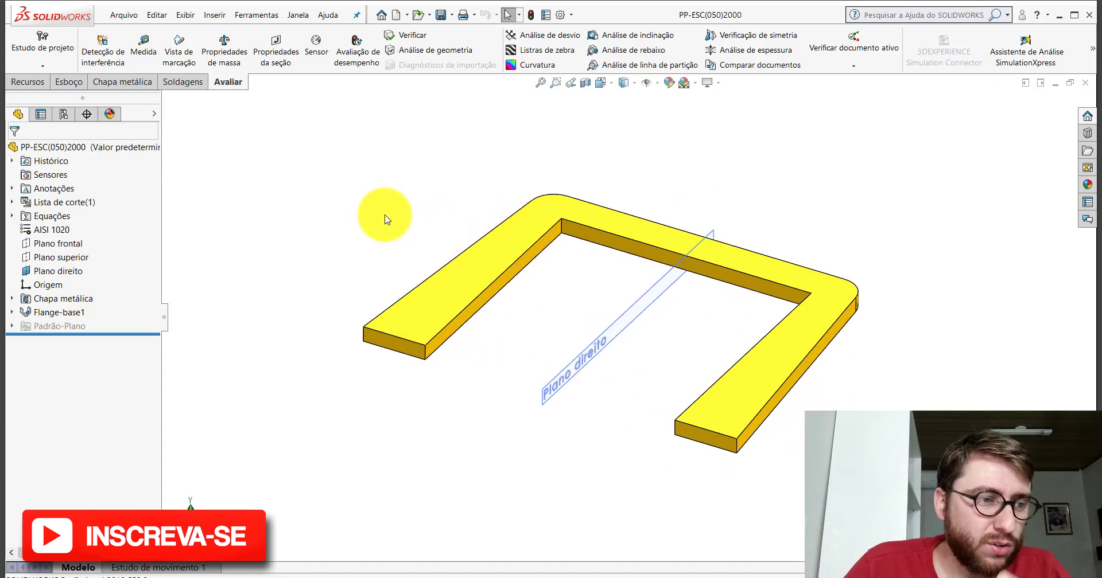
pyautogui.rightClick(50, 313)
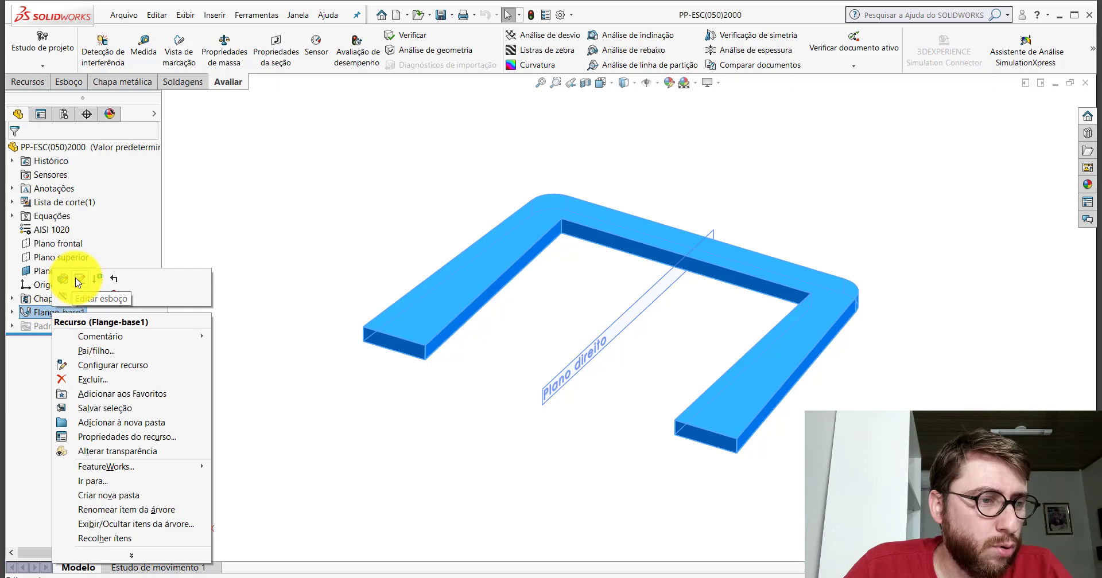
# Edit Esboço1 of Flange-base1, viewed Normal To and fitted, with planes hidden and Sketch tools shown
pyautogui.click(80, 280)
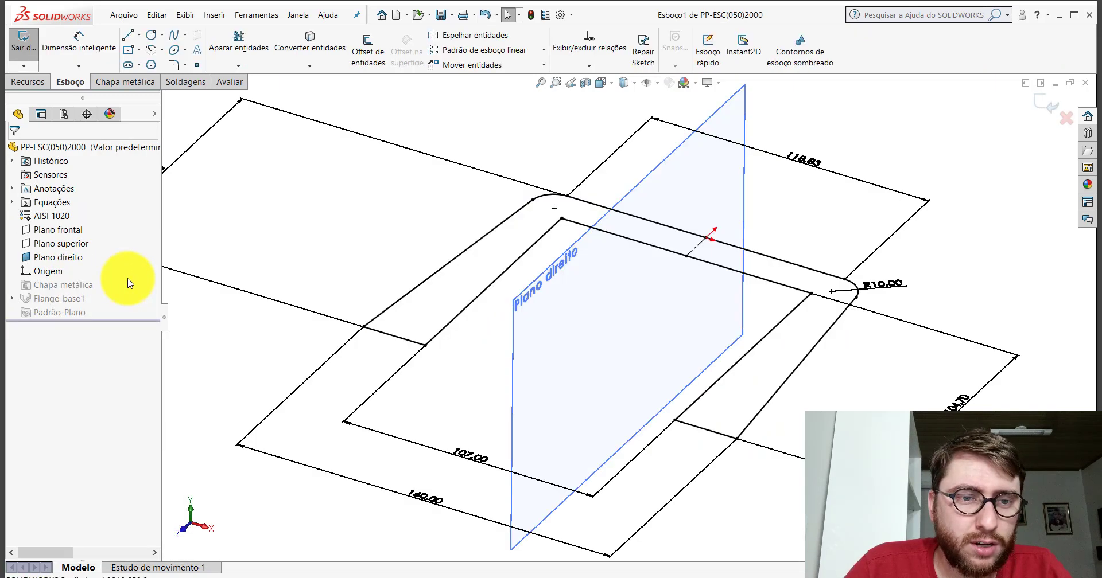
pyautogui.moveTo(518, 197); pyautogui.dragTo(512, 303, button='middle')
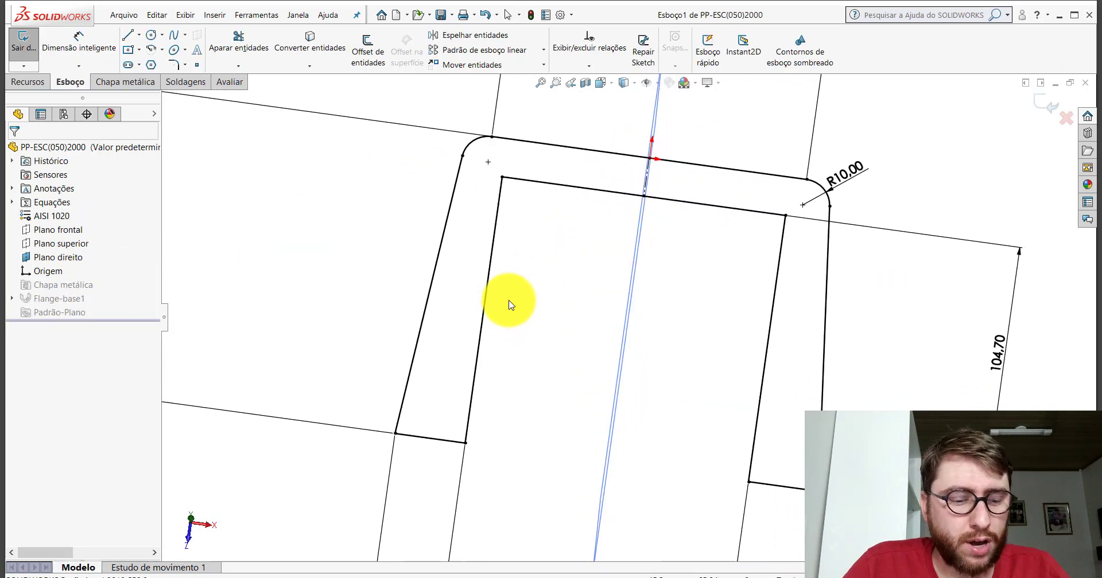
pyautogui.hotkey('ctrl', '8')
pyautogui.press('space')
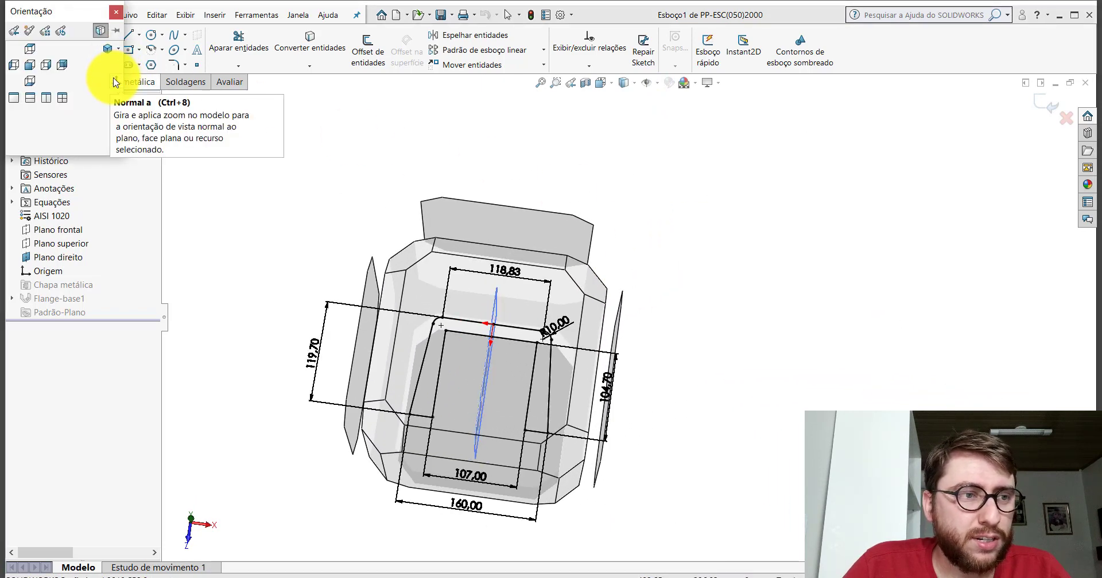
pyautogui.click(115, 81)
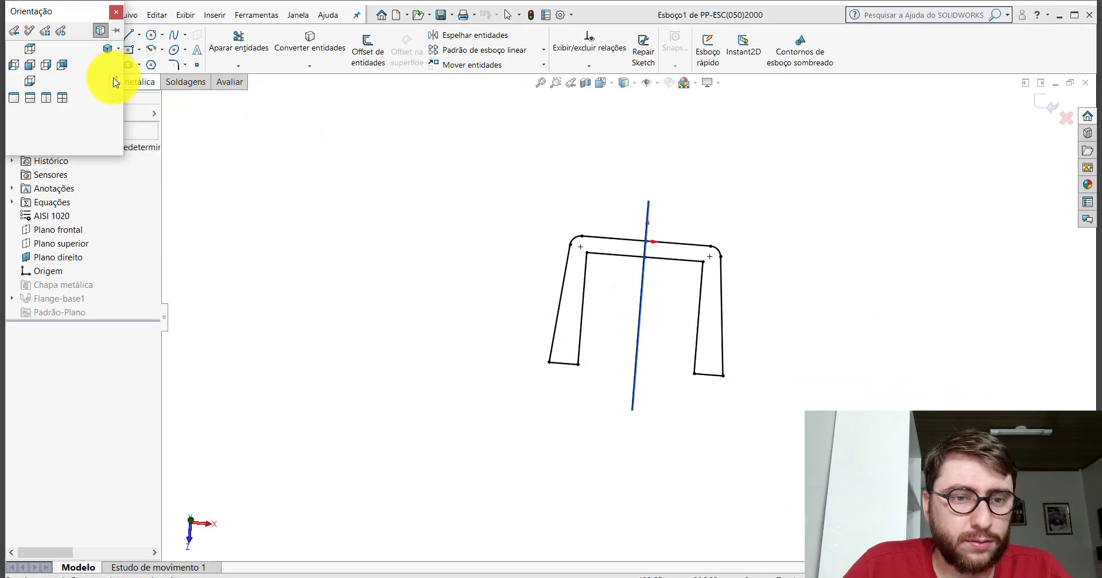
pyautogui.click(657, 83)
pyautogui.click(645, 201)
pyautogui.press('f')
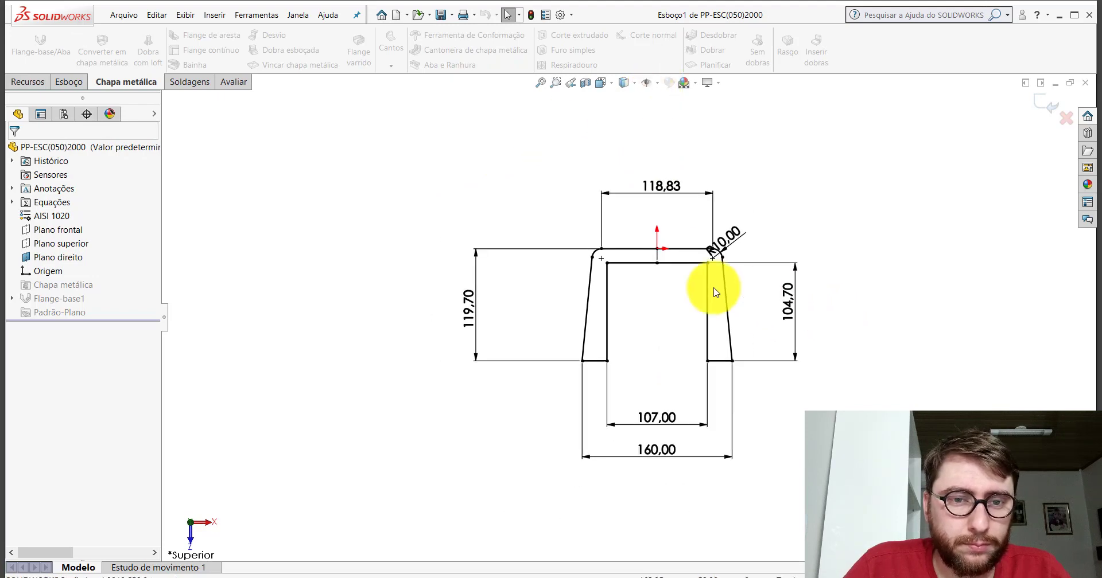
pyautogui.click(69, 81)
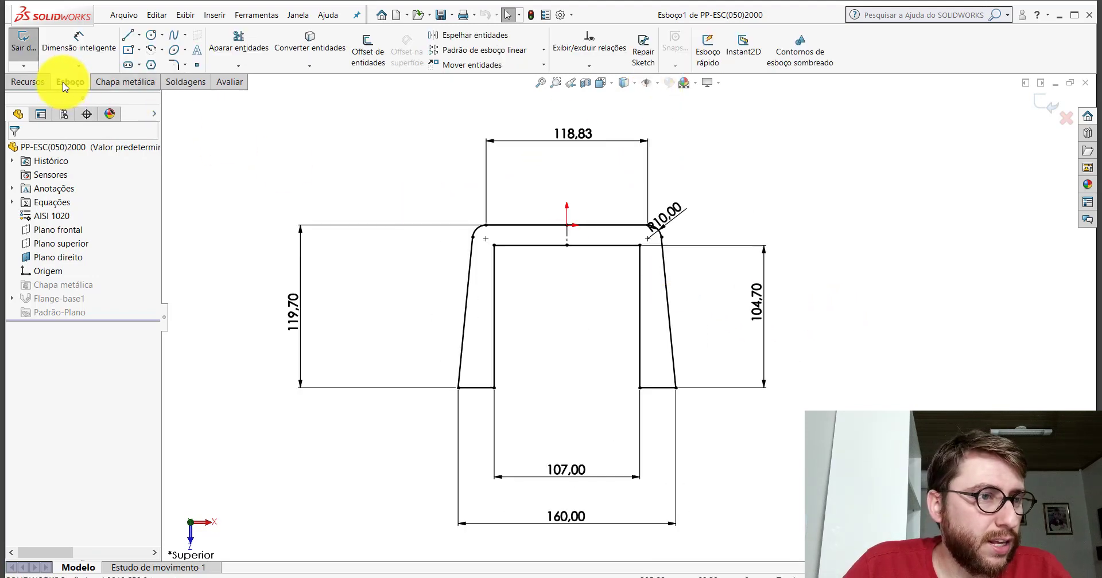
# Add R14 sketch fillets to both inner top corners, accepting the relation warnings, then exit the sketch
pyautogui.click(174, 65)
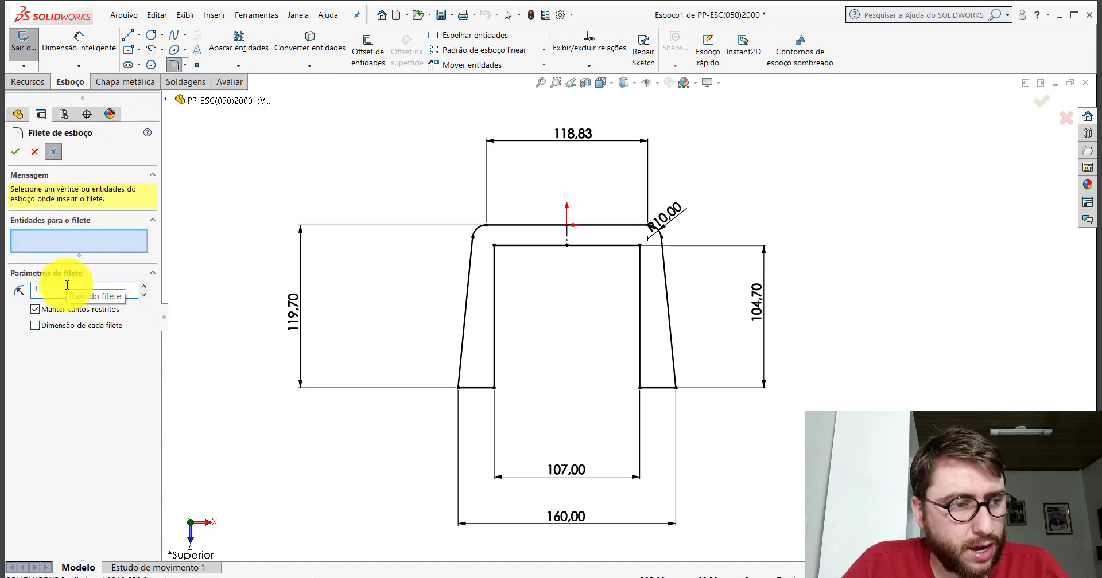
pyautogui.write('4.00mm')
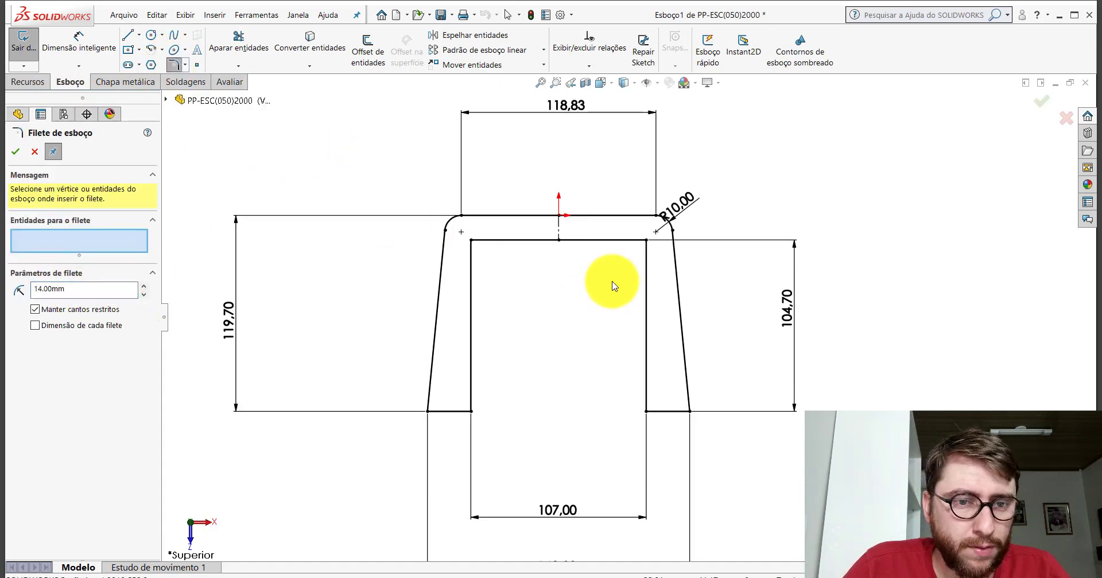
pyautogui.scroll(-3, 612, 282)
pyautogui.click(371, 220)
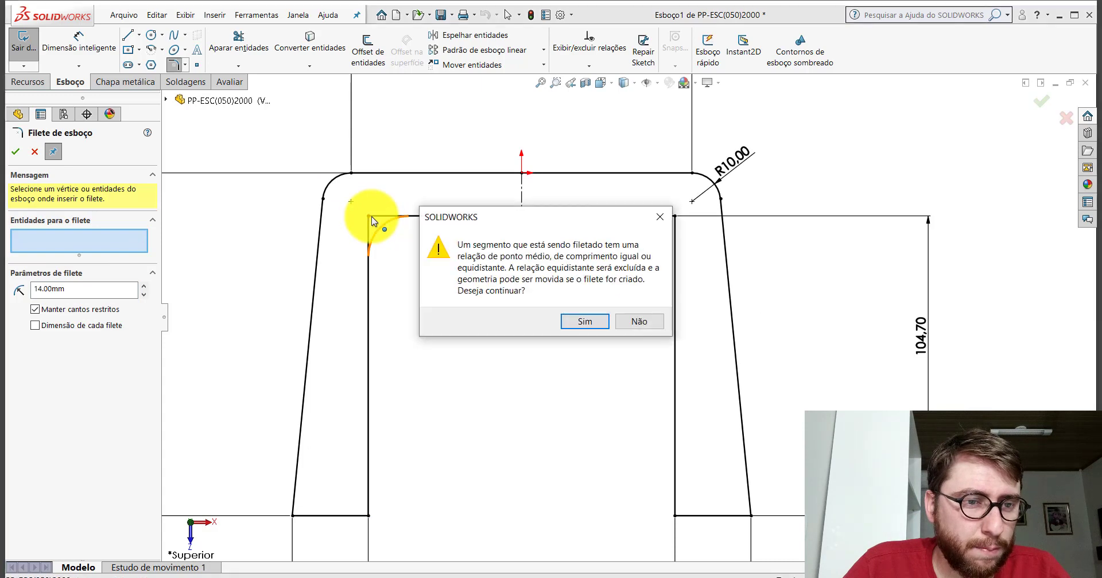
pyautogui.click(571, 318)
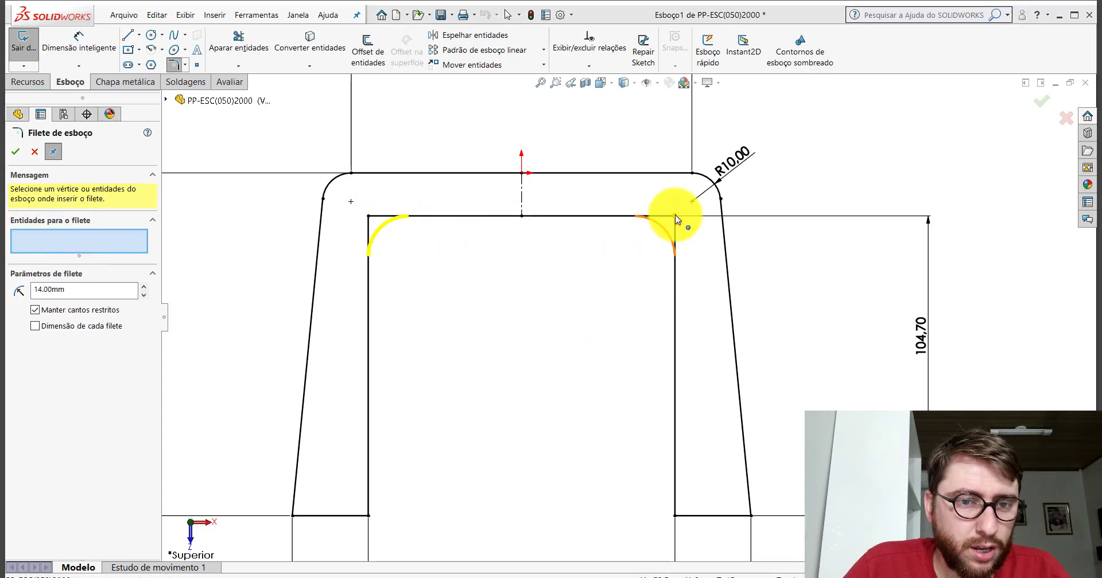
pyautogui.click(675, 216)
pyautogui.click(570, 320)
pyautogui.click(16, 153)
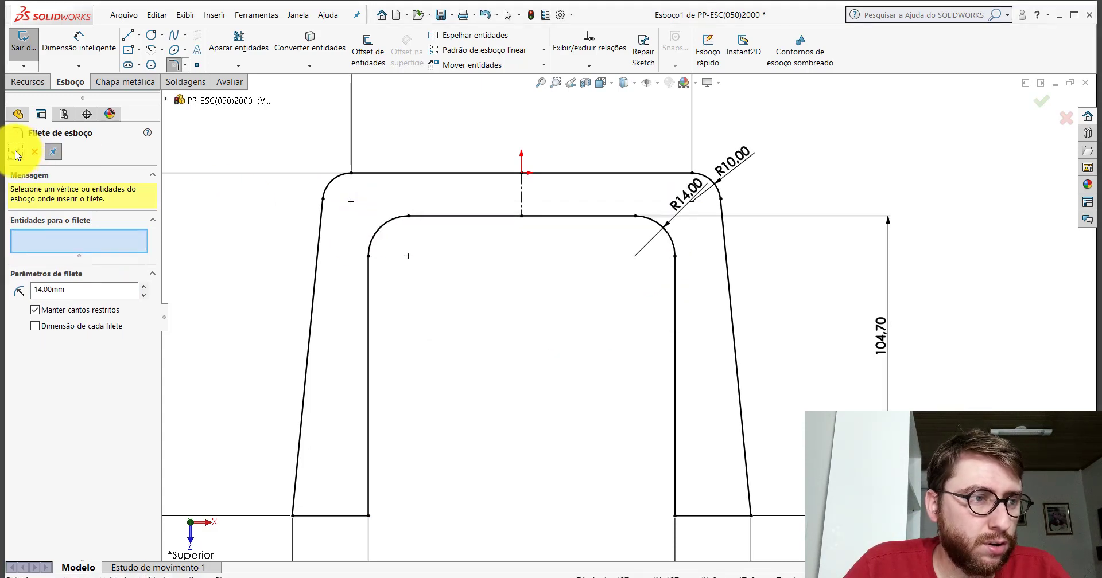
pyautogui.click(15, 153)
pyautogui.press('f')
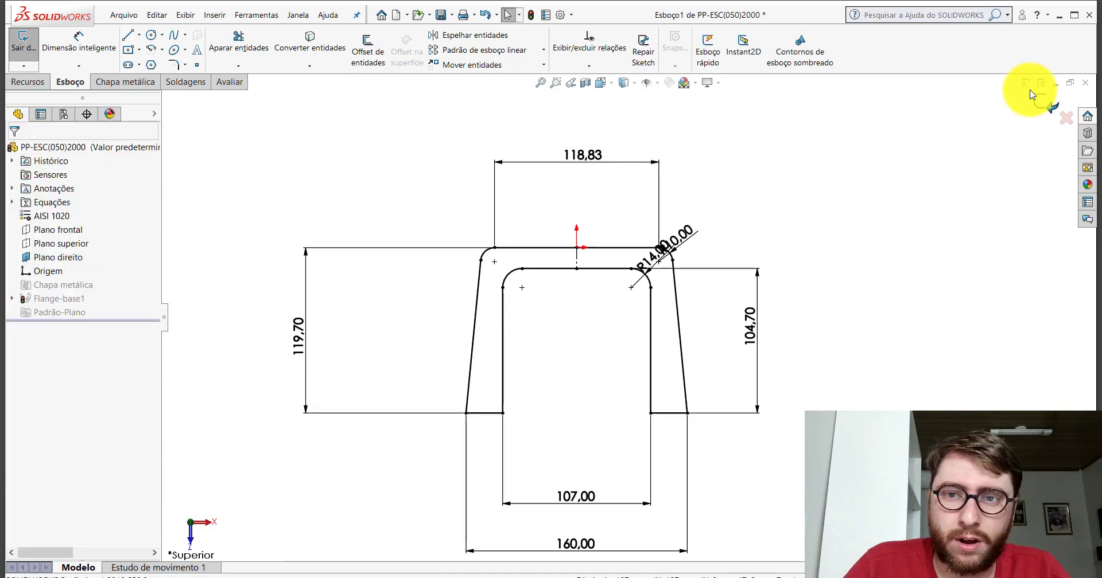
pyautogui.click(1045, 112)
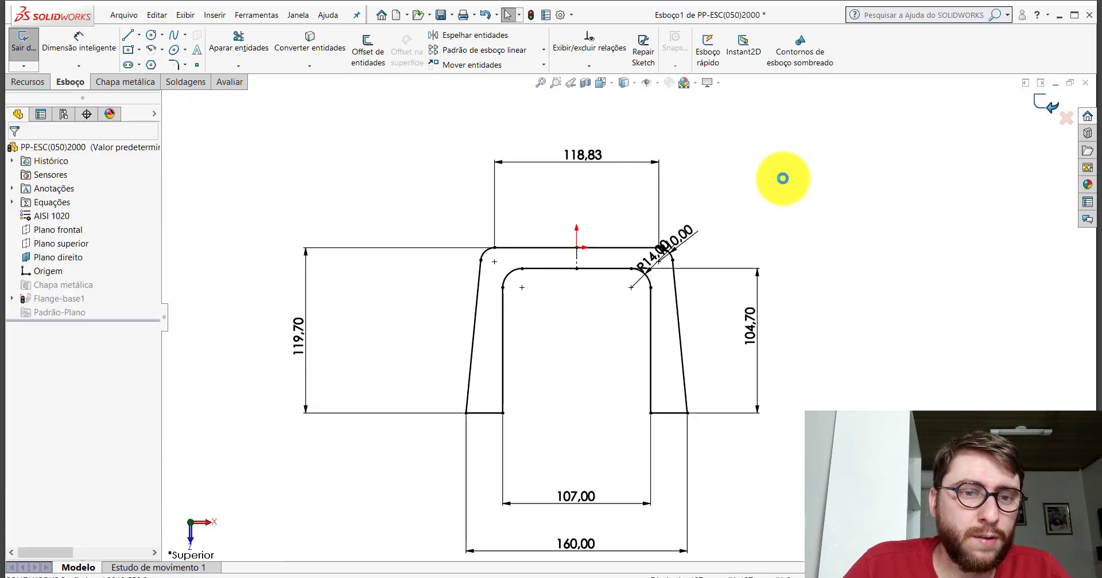
# Show the filleted part in Isometric view, save PP-ESC(050)2000 and close it
pyautogui.click(601, 82)
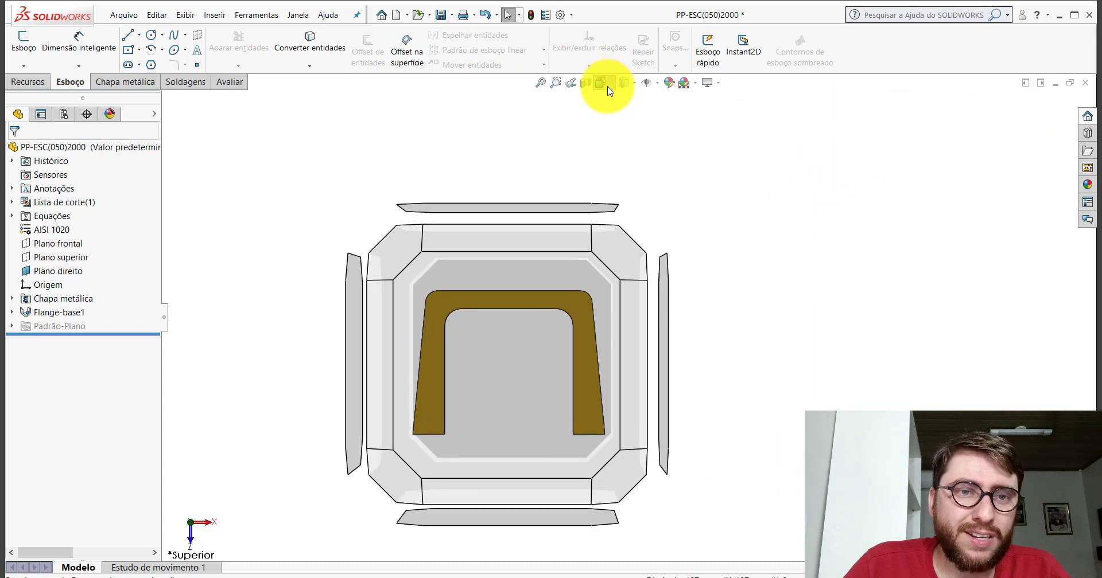
pyautogui.click(663, 118)
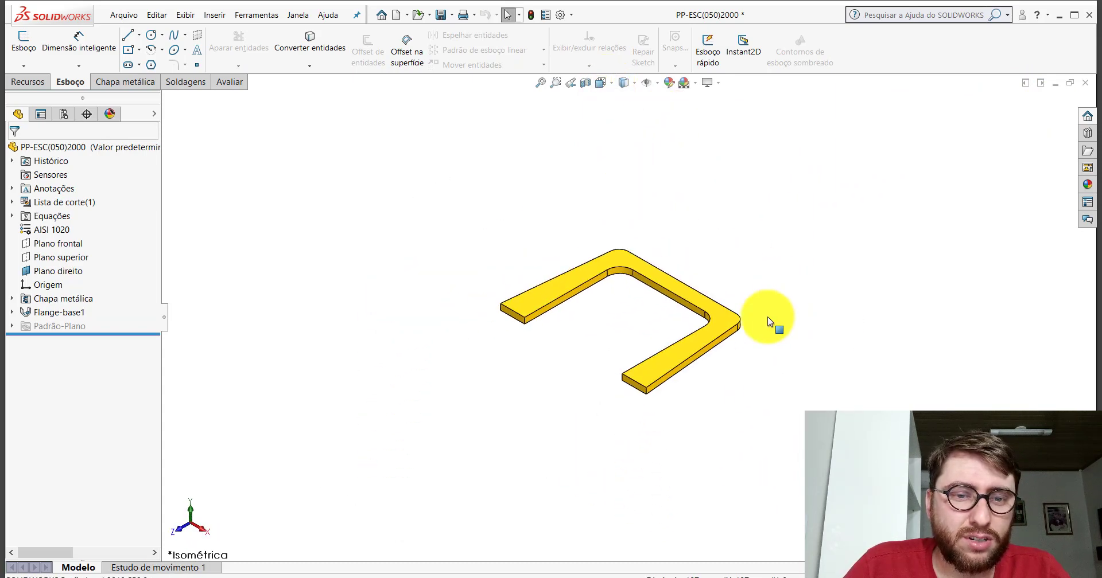
pyautogui.scroll(-2, 565, 279)
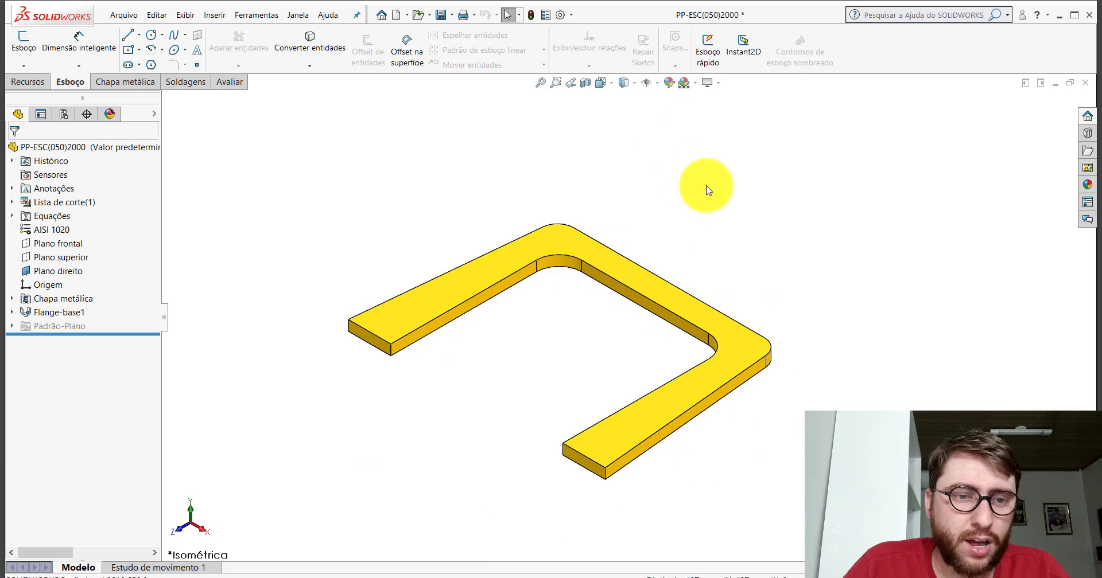
pyautogui.click(442, 16)
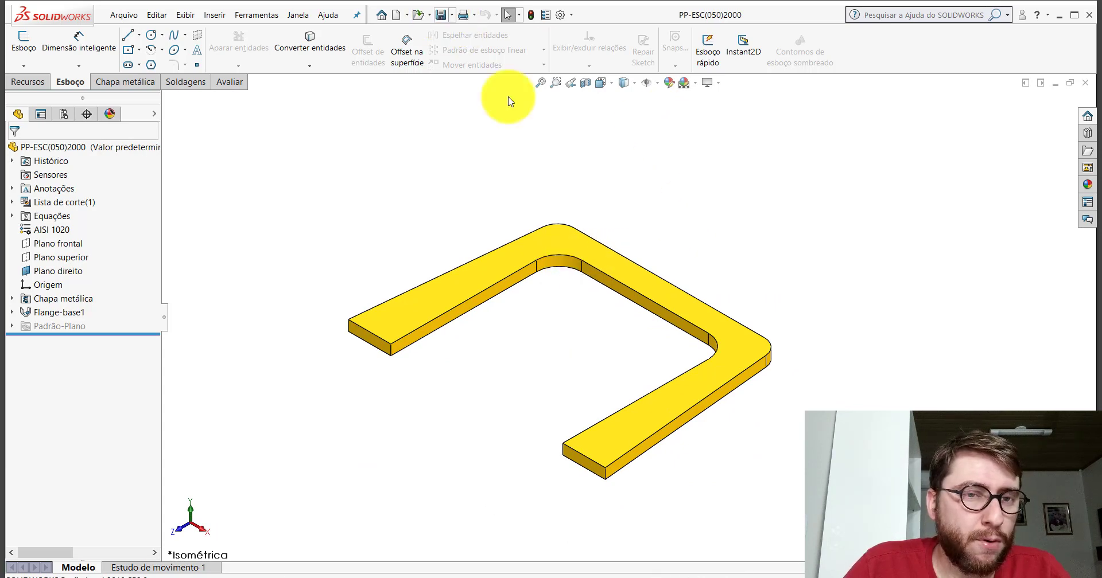
pyautogui.click(1089, 86)
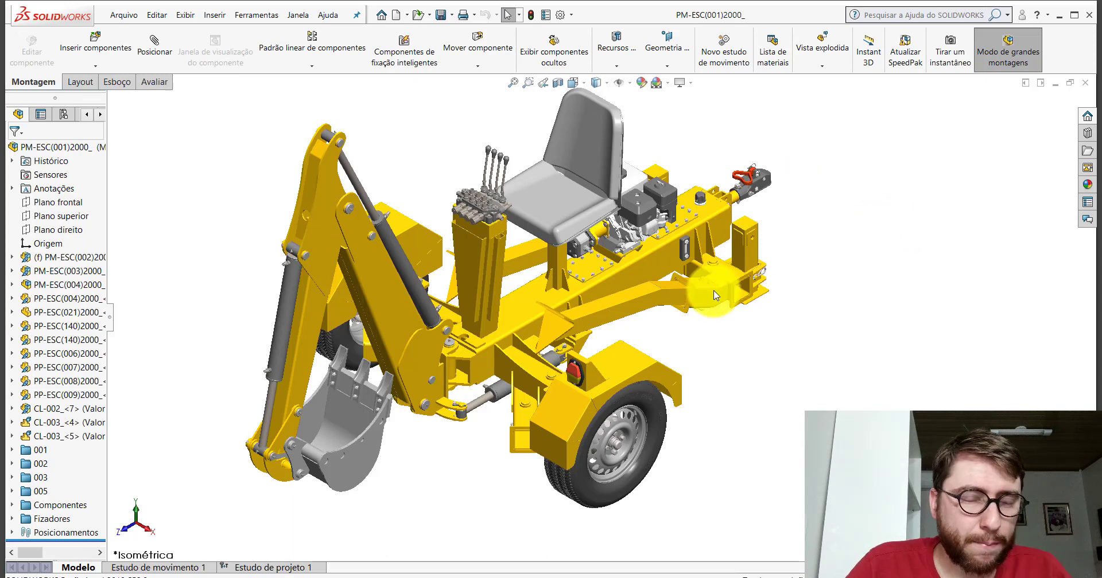
pyautogui.click(1058, 16)
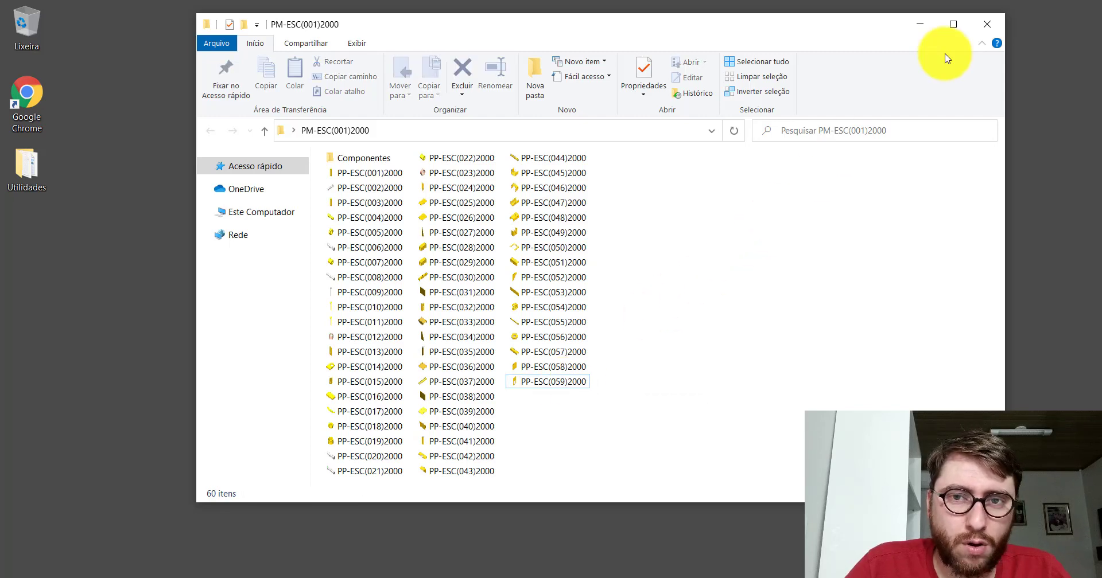
pyautogui.click(919, 24)
pyautogui.click(513, 577)
pyautogui.write('06')
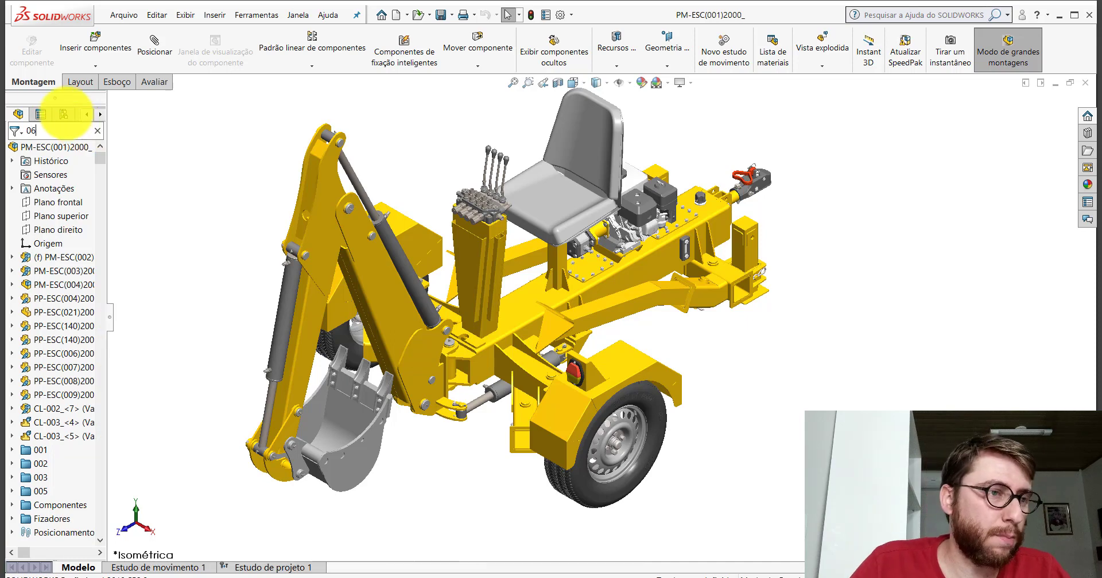
# Filter the tree by 060, select a PP-ESC(060) plate, widen the tree panel, then clear the filter
pyautogui.write('0')
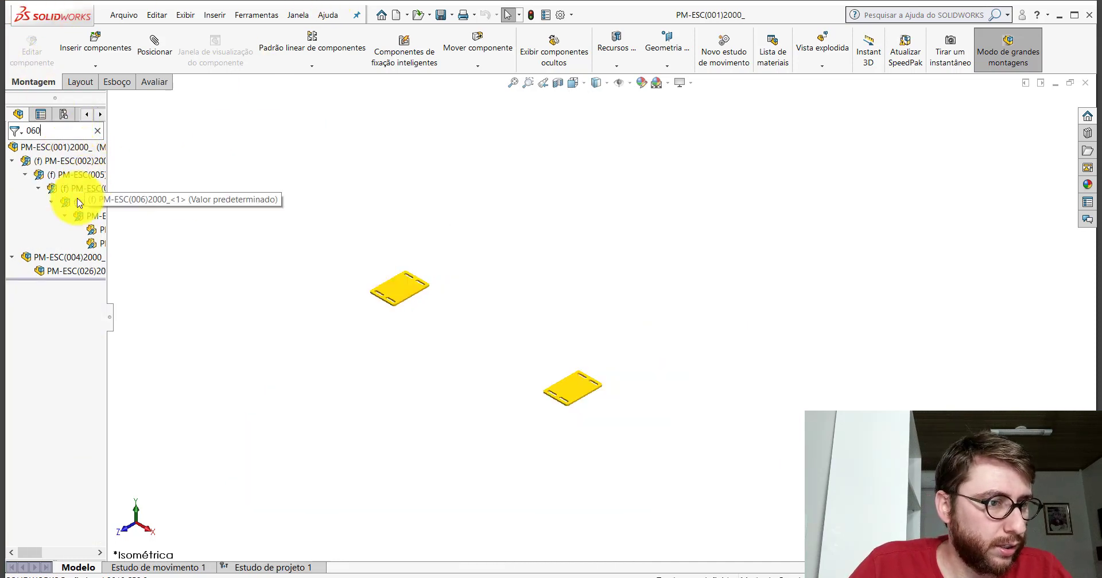
pyautogui.click(96, 229)
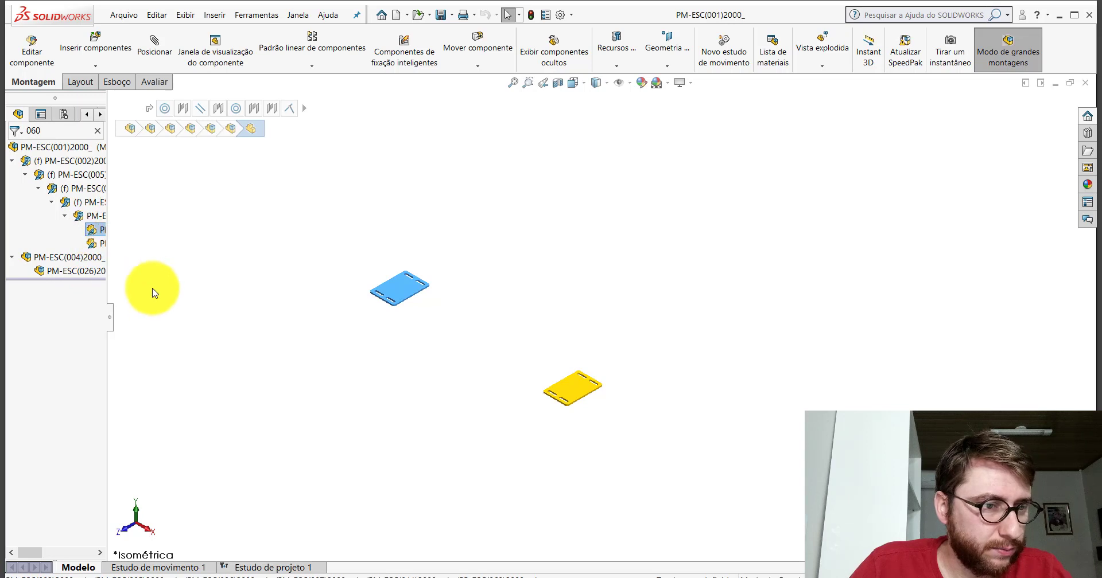
pyautogui.moveTo(112, 321); pyautogui.dragTo(163, 315)
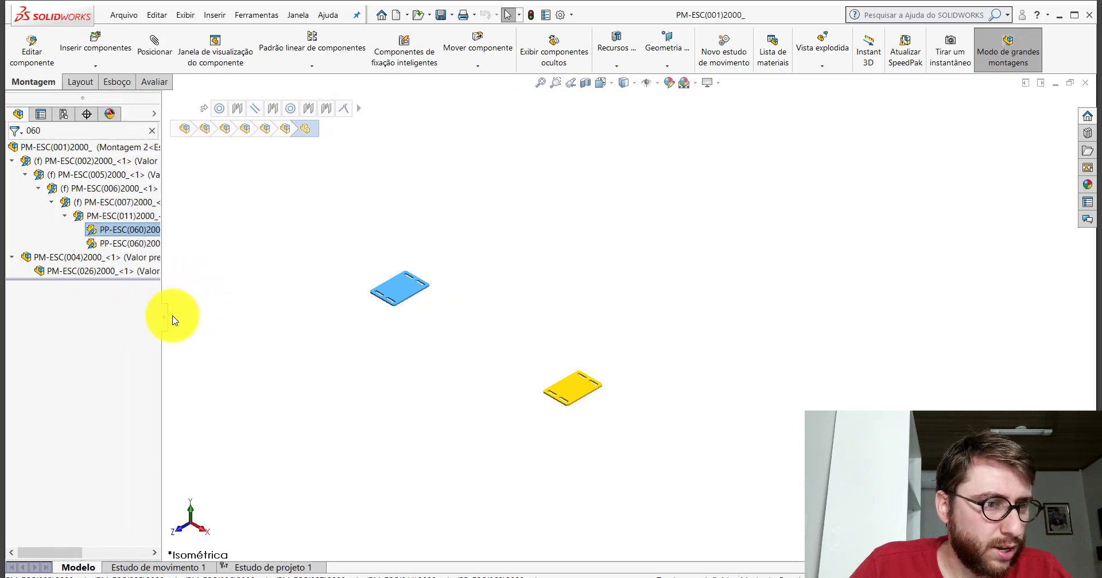
pyautogui.click(153, 134)
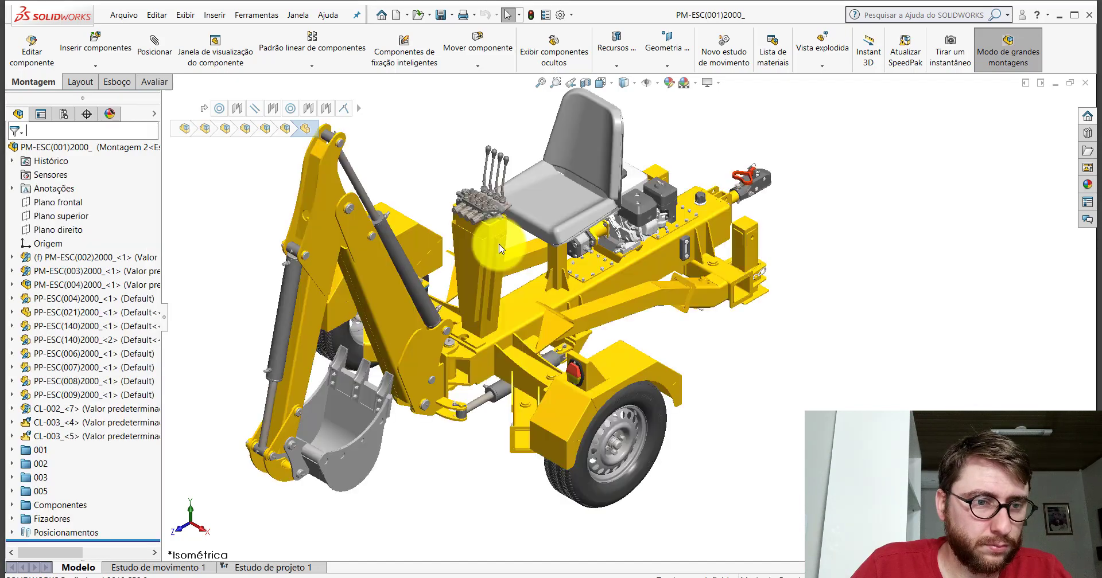
# Orbit and zoom around the backhoe to examine the bolted bracket plate, arm, frame and wheel
pyautogui.scroll(-3, 442, 308)
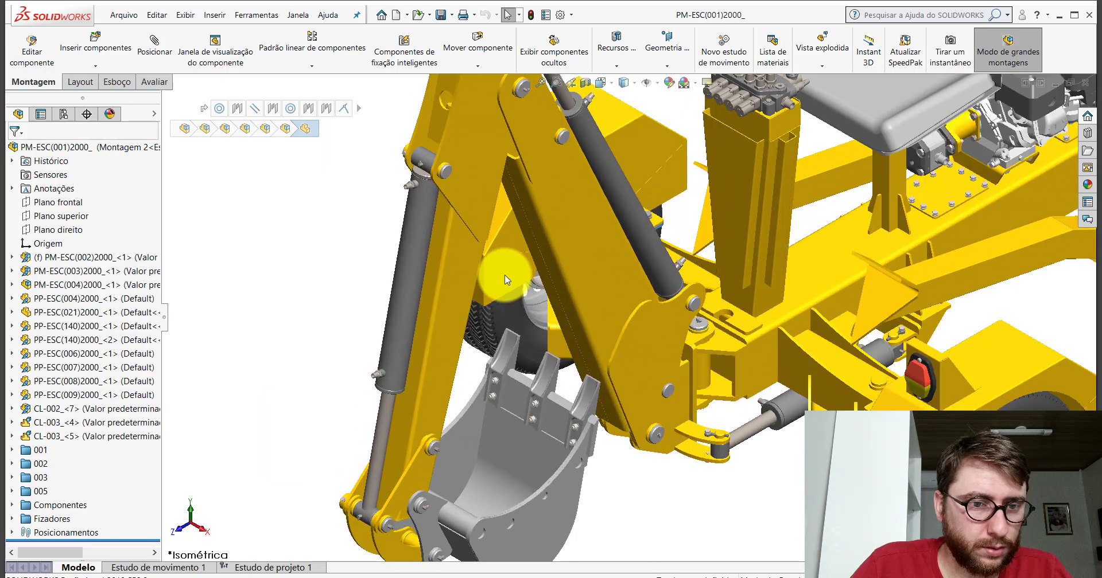
pyautogui.moveTo(504, 274)
pyautogui.mouseDown(button='middle')
pyautogui.moveTo(545, 236)
pyautogui.moveTo(561, 246)
pyautogui.moveTo(572, 59)
pyautogui.moveTo(561, 209)
pyautogui.moveTo(587, 66)
pyautogui.mouseUp(button='middle')
pyautogui.scroll(-5, 595, 228)
pyautogui.click(595, 228)
pyautogui.scroll(5, 584, 235)
pyautogui.scroll(5, 664, 288)
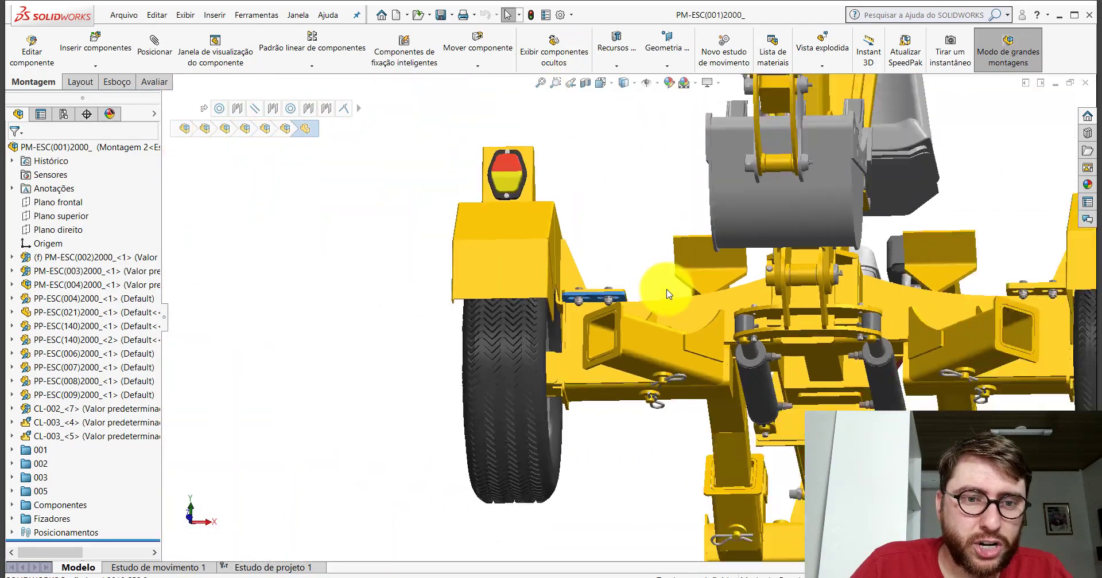
pyautogui.scroll(3, 931, 338)
pyautogui.scroll(-2, 931, 338)
pyautogui.scroll(-4, 794, 322)
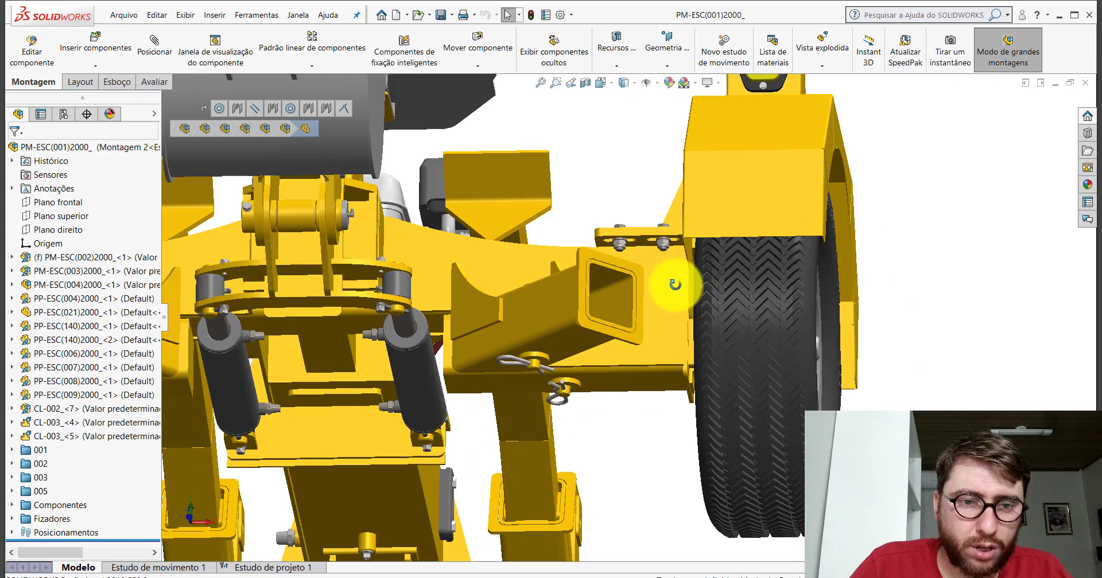
pyautogui.moveTo(675, 285)
pyautogui.mouseDown(button='middle')
pyautogui.moveTo(659, 349)
pyautogui.moveTo(683, 344)
pyautogui.moveTo(698, 275)
pyautogui.moveTo(684, 258)
pyautogui.mouseUp(button='middle')
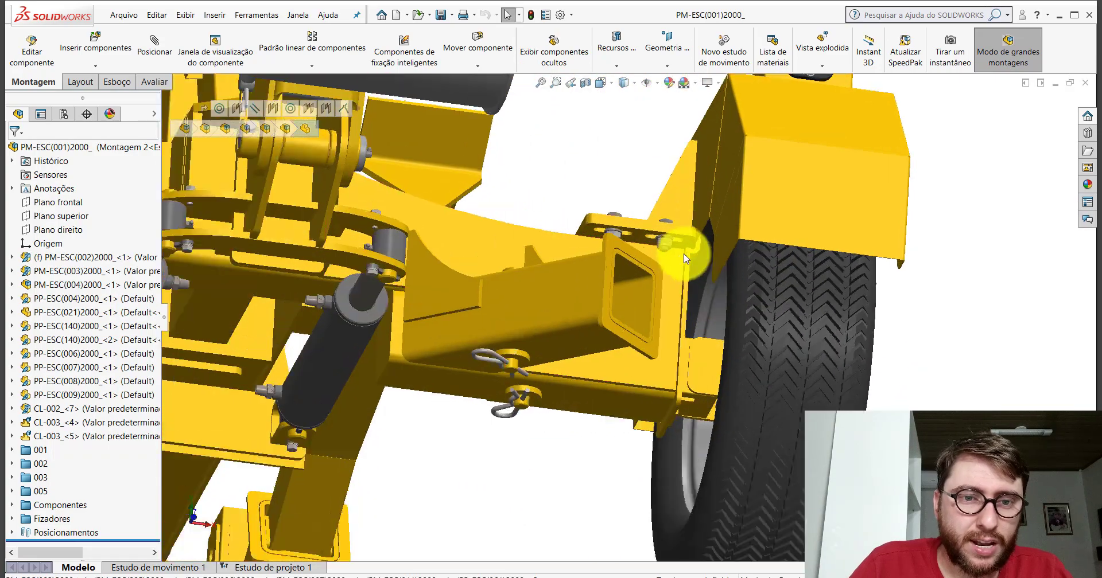
pyautogui.scroll(-2, 627, 246)
pyautogui.scroll(-1, 614, 263)
pyautogui.scroll(-2, 595, 350)
pyautogui.scroll(-1, 594, 331)
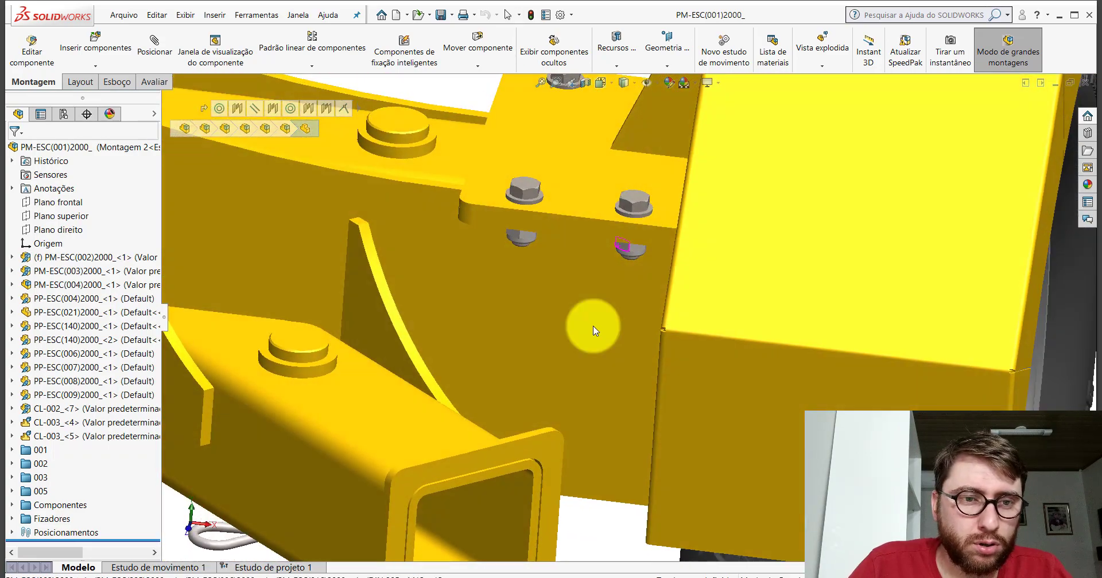
pyautogui.scroll(1, 597, 239)
pyautogui.scroll(2, 566, 239)
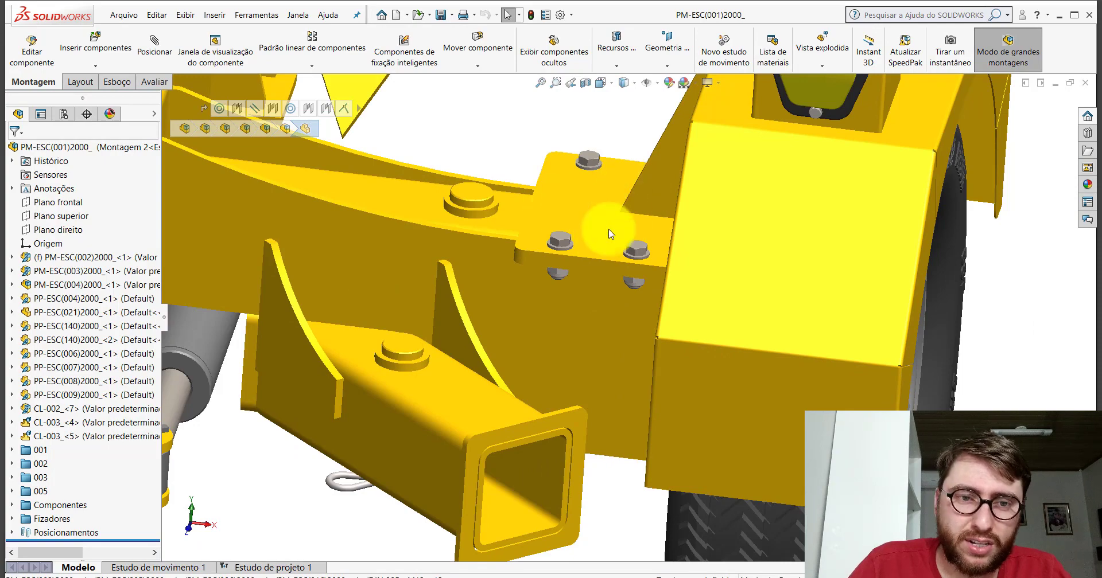
pyautogui.scroll(3, 610, 233)
pyautogui.moveTo(693, 257); pyautogui.dragTo(701, 239, button='middle')
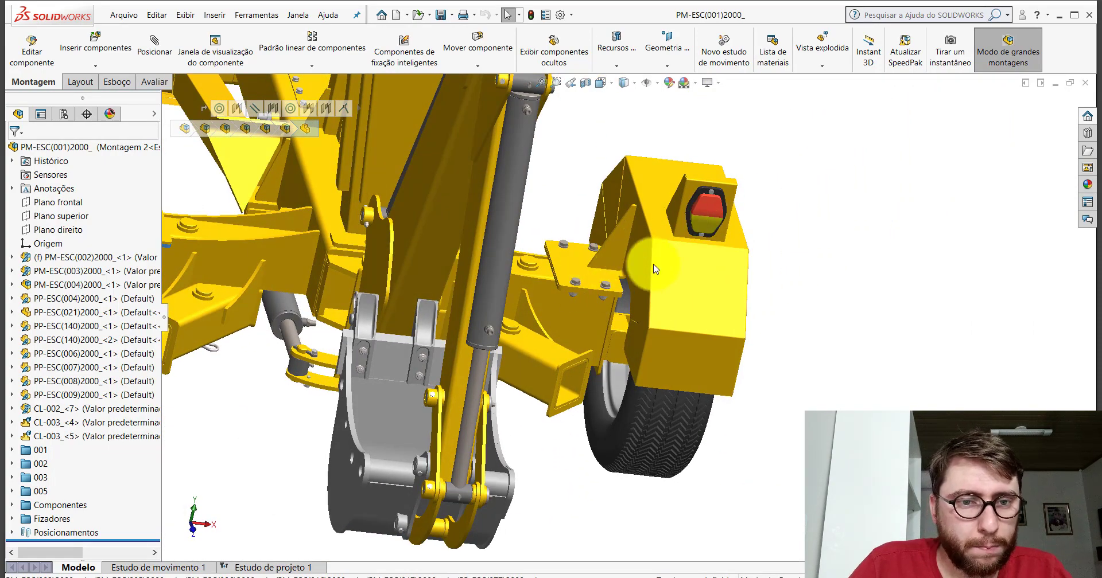
pyautogui.scroll(-3, 560, 307)
pyautogui.scroll(-2, 528, 253)
pyautogui.moveTo(528, 253)
pyautogui.mouseDown(button='middle')
pyautogui.moveTo(536, 118)
pyautogui.moveTo(548, 177)
pyautogui.moveTo(515, 263)
pyautogui.mouseUp(button='middle')
pyautogui.scroll(3, 511, 258)
pyautogui.scroll(2, 500, 279)
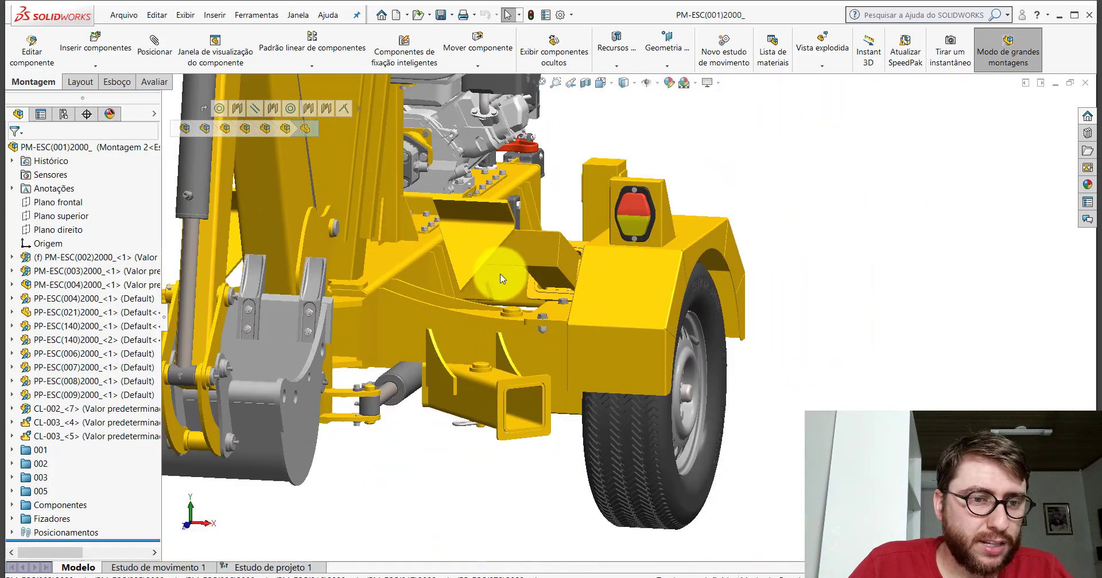
pyautogui.scroll(3, 500, 279)
pyautogui.moveTo(462, 311)
pyautogui.mouseDown(button='middle')
pyautogui.moveTo(433, 290)
pyautogui.moveTo(423, 360)
pyautogui.moveTo(450, 268)
pyautogui.mouseUp(button='middle')
pyautogui.scroll(-2, 445, 278)
pyautogui.scroll(-3, 438, 286)
pyautogui.scroll(-3, 429, 334)
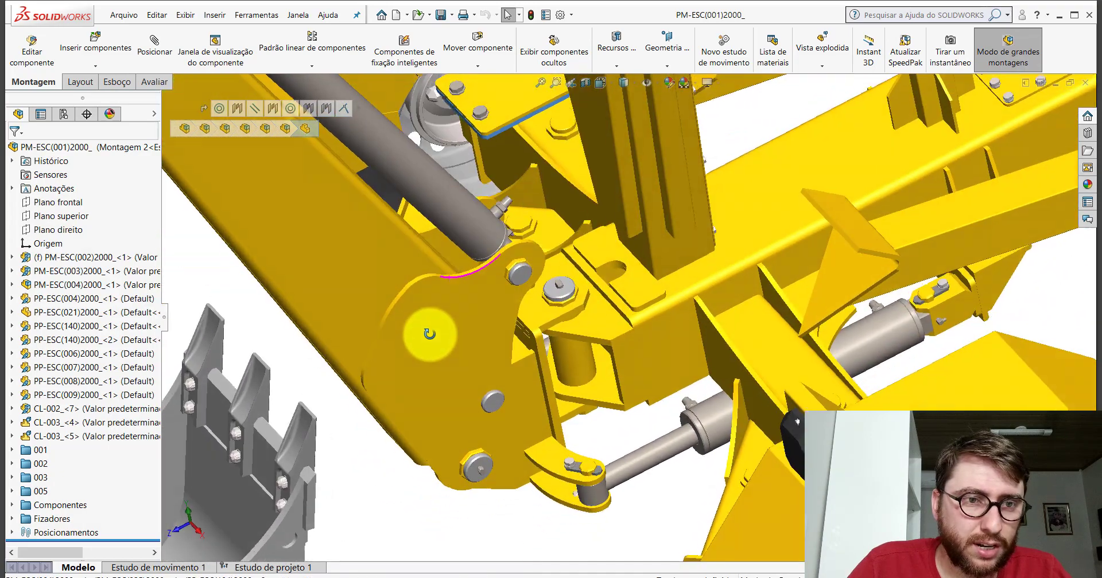
pyautogui.scroll(3, 501, 167)
pyautogui.scroll(3, 501, 166)
pyautogui.scroll(2, 517, 155)
pyautogui.scroll(-4, 566, 138)
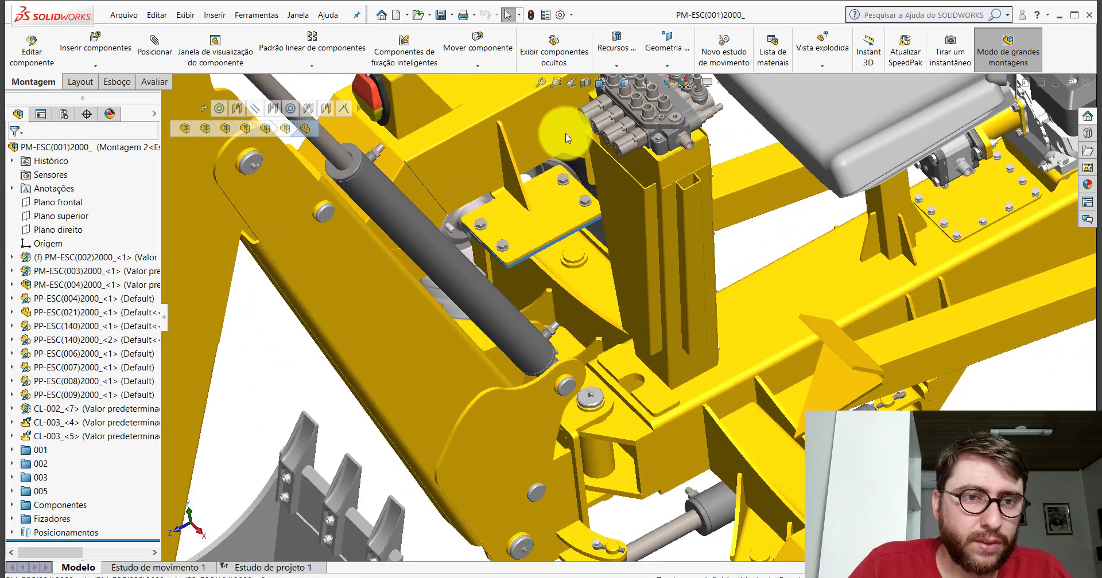
# Open part PP-ESC(060) from the Peças folder and fit the plate in view
pyautogui.click(1060, 16)
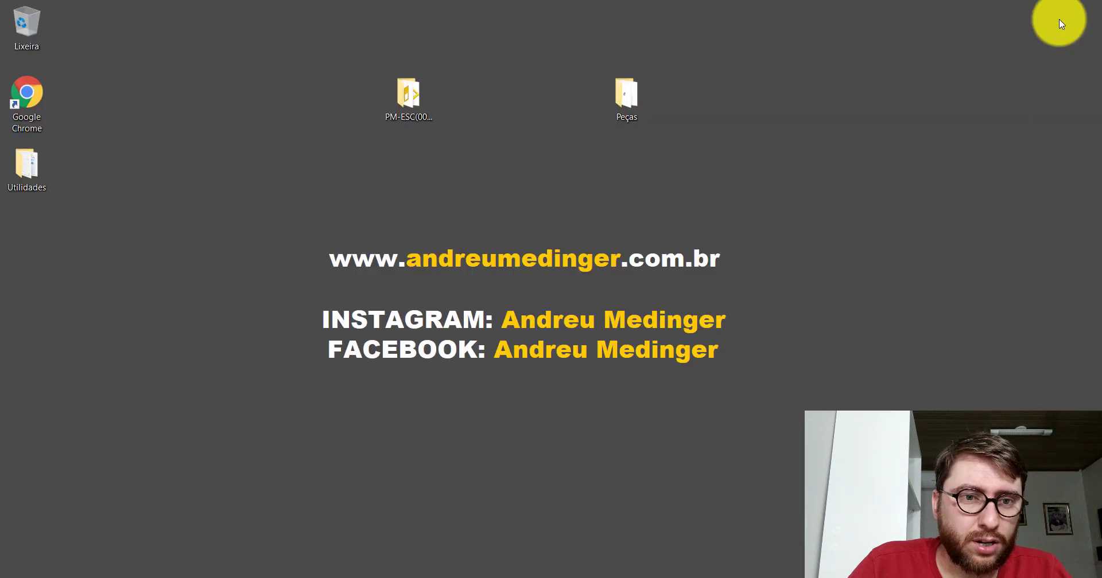
pyautogui.doubleClick(625, 92)
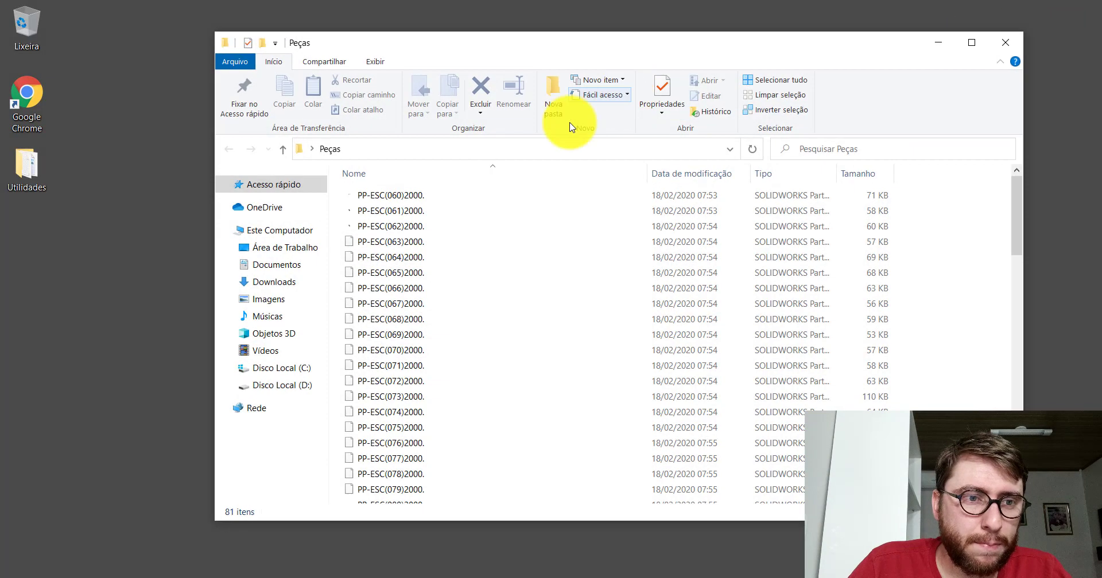
pyautogui.doubleClick(389, 195)
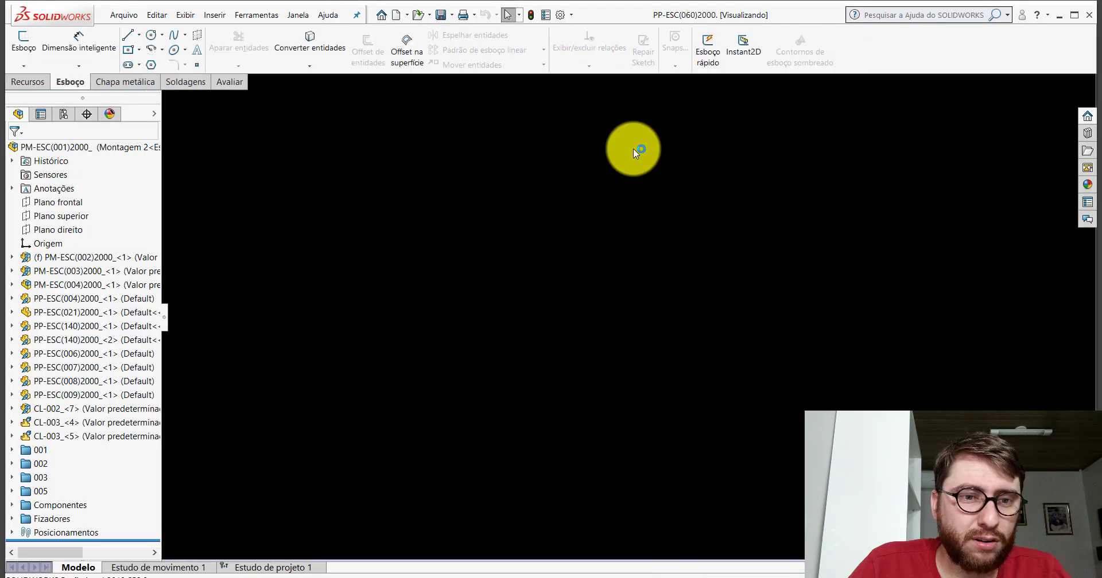
pyautogui.press('f')
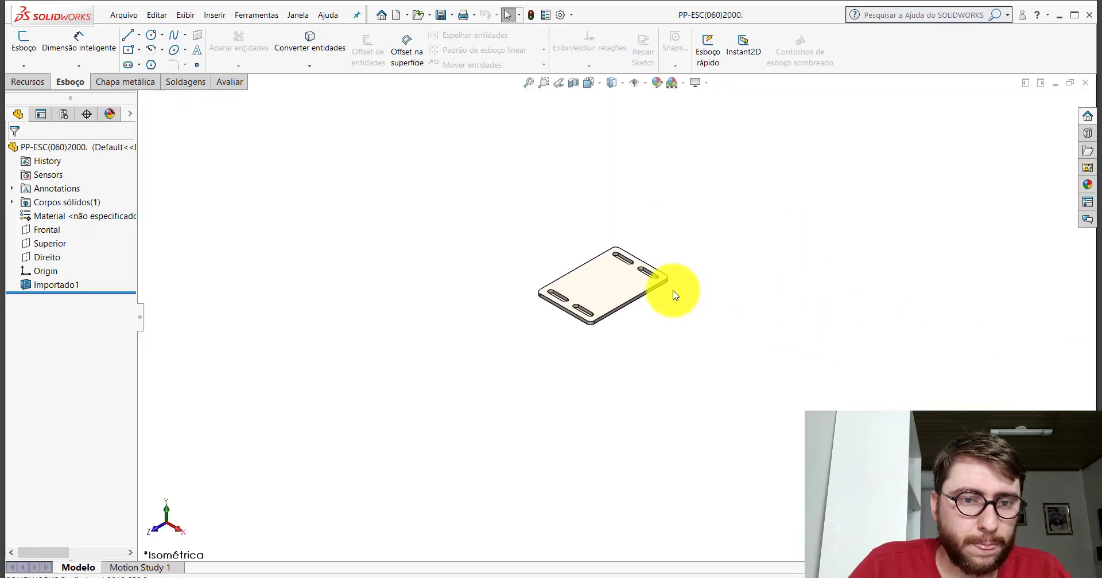
pyautogui.scroll(-3, 729, 318)
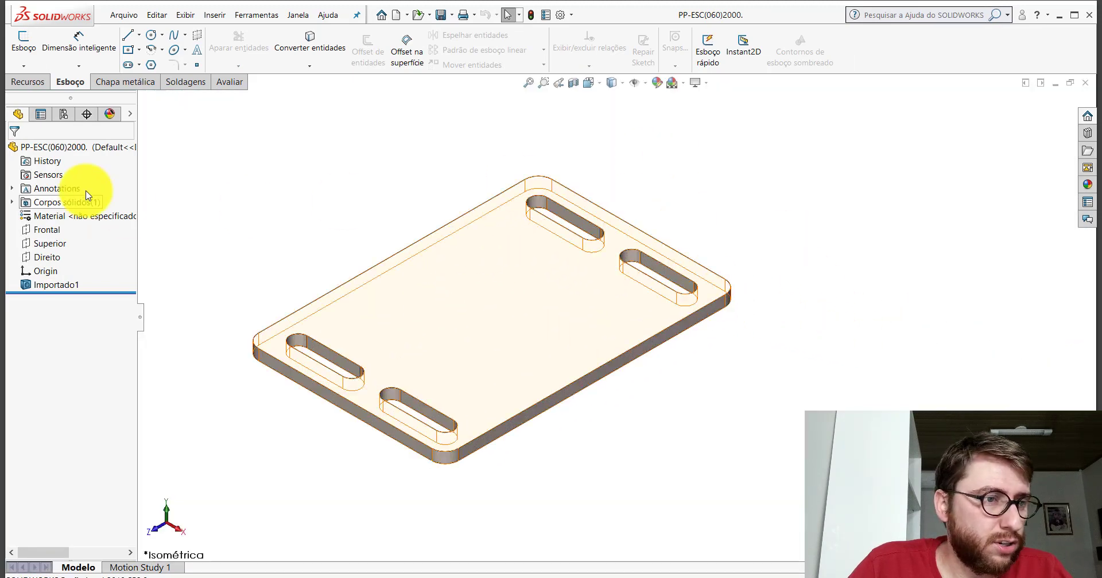
pyautogui.moveTo(512, 575)
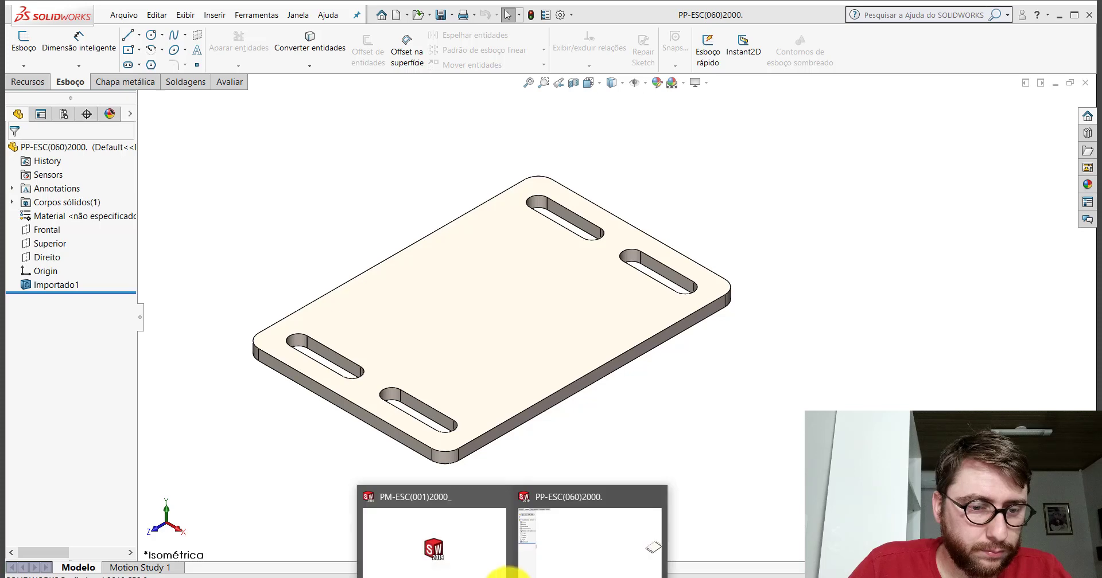
# Back in the assembly, open bracket plate PP-ESC(078) as its own part
pyautogui.click(507, 556)
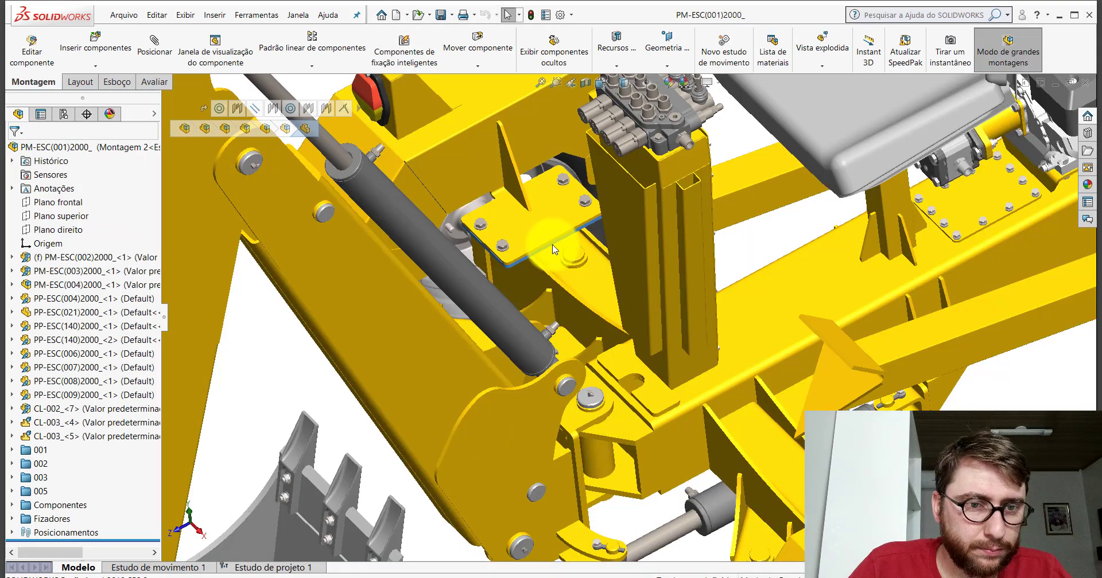
pyautogui.click(546, 227)
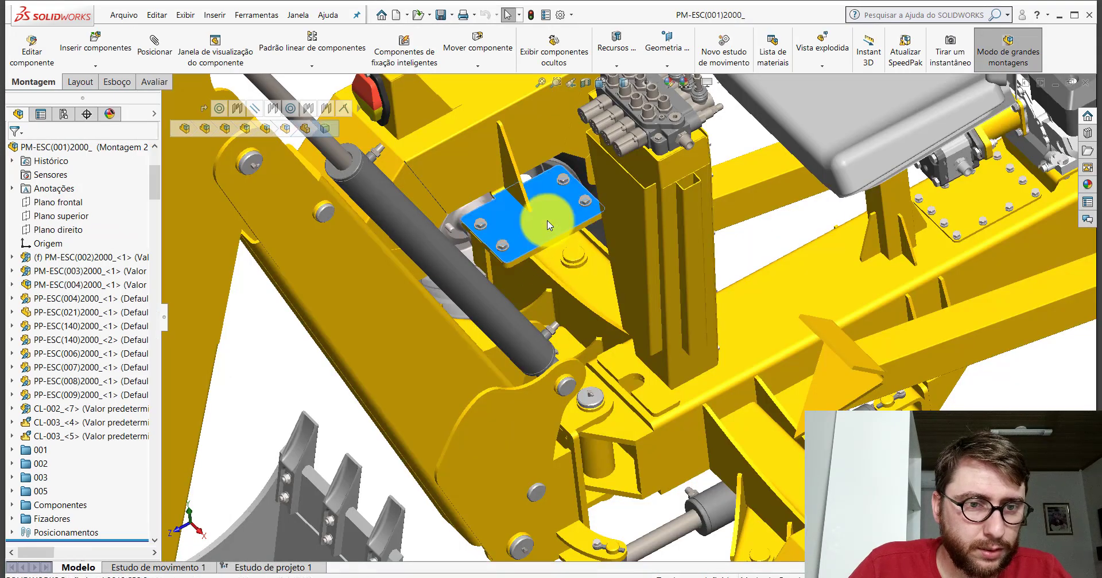
pyautogui.click(585, 147)
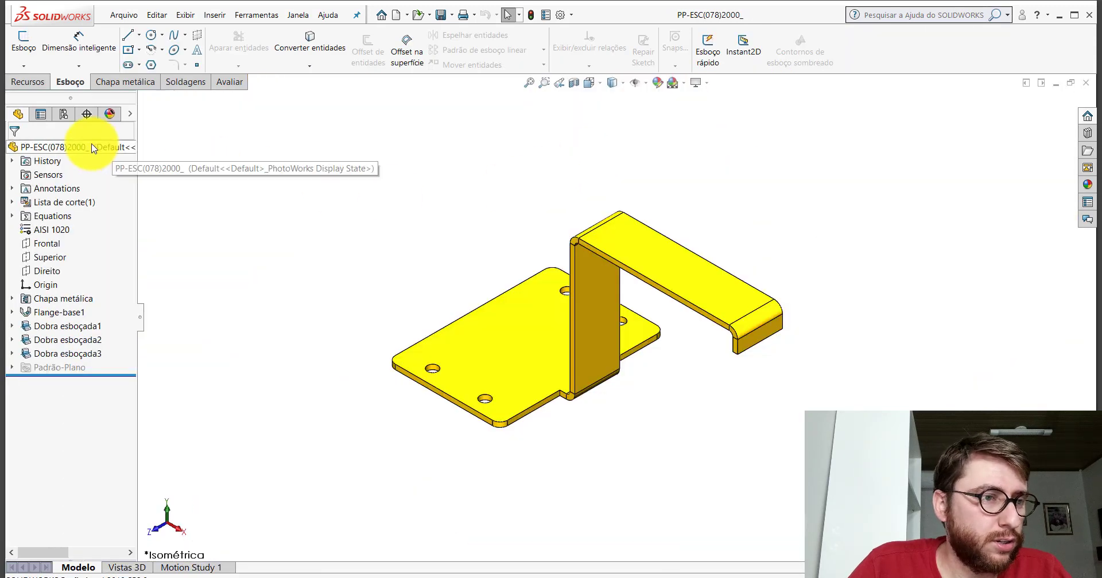
# Copy the yellow appearance from the 078 part root and paste it onto the 060 part root
pyautogui.rightClick(89, 144)
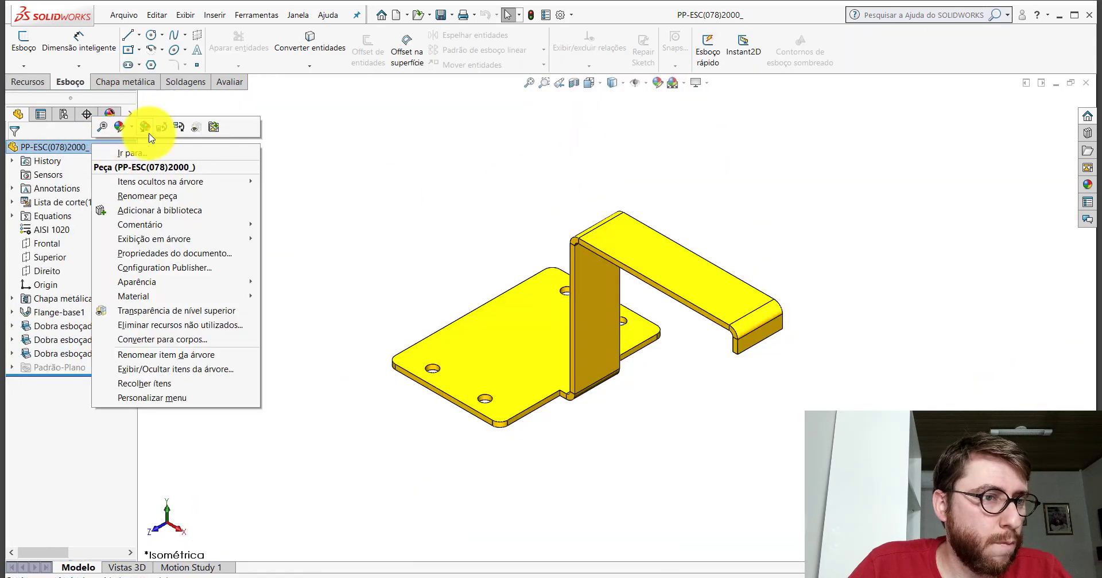
pyautogui.click(145, 131)
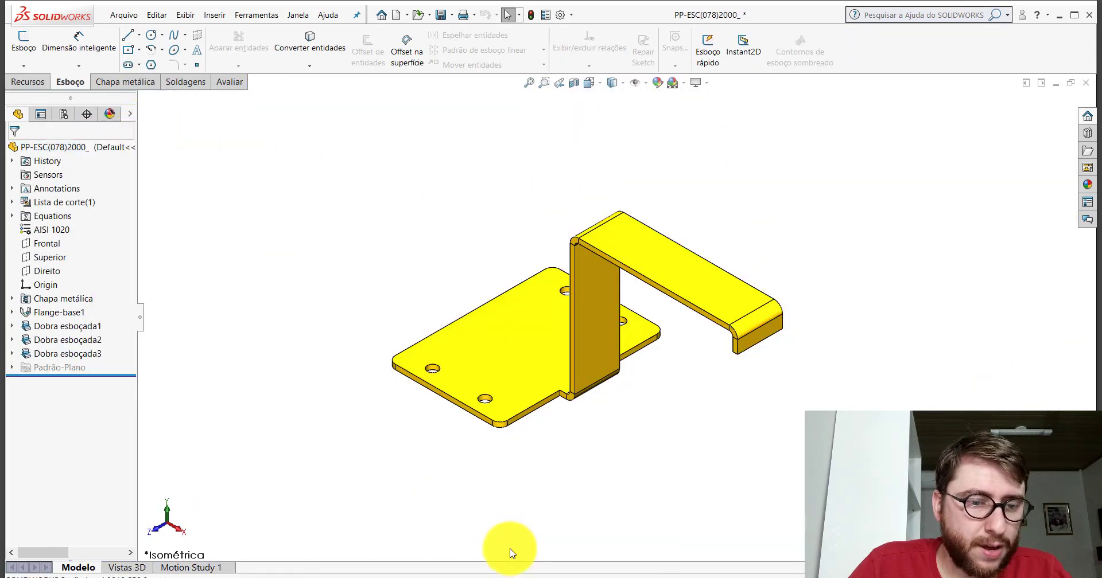
pyautogui.click(511, 534)
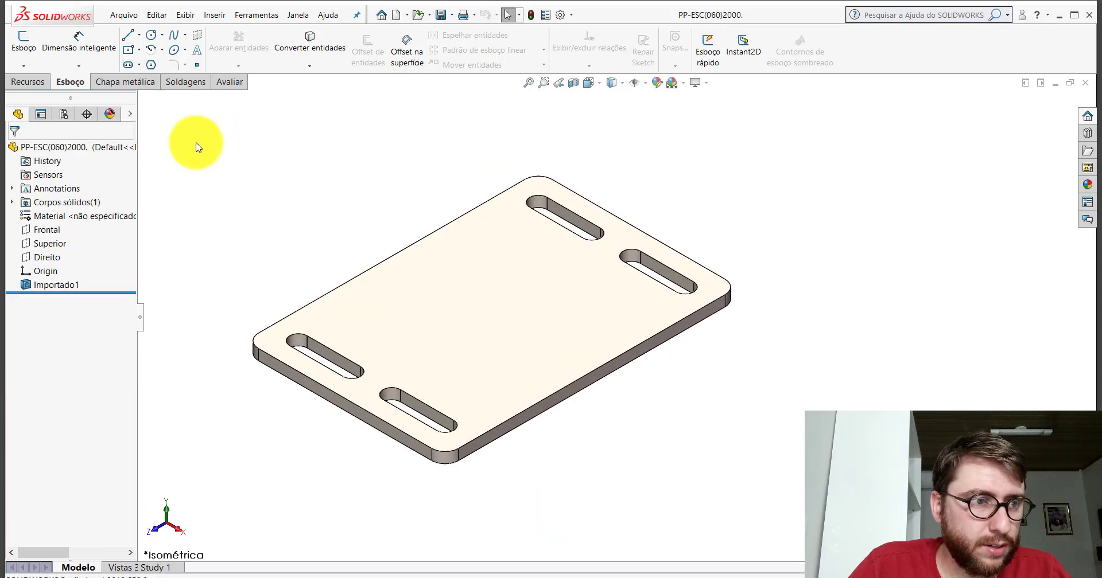
pyautogui.rightClick(116, 144)
pyautogui.click(145, 129)
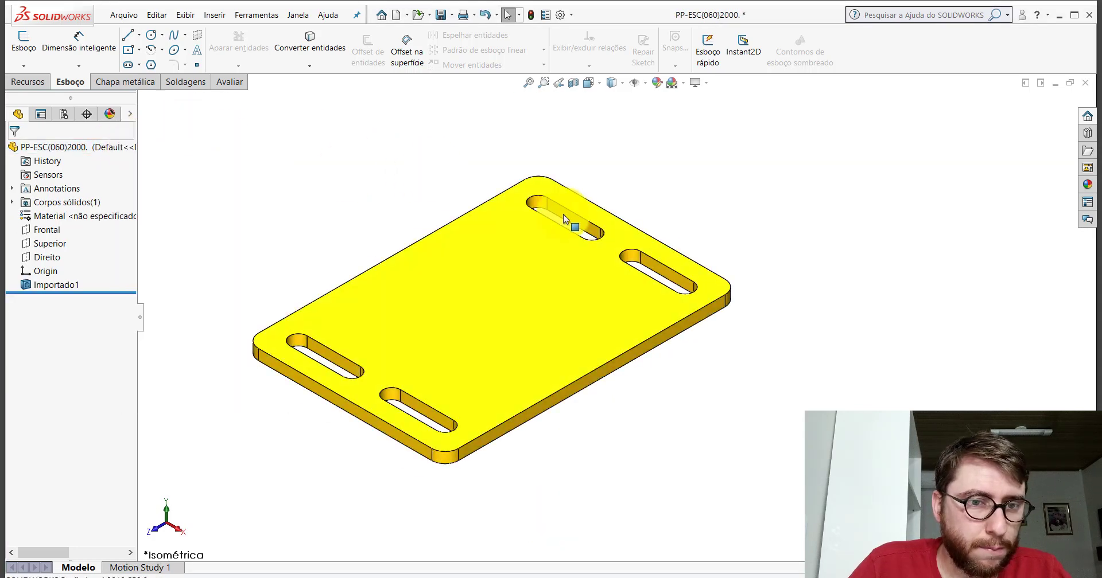
pyautogui.scroll(3, 565, 218)
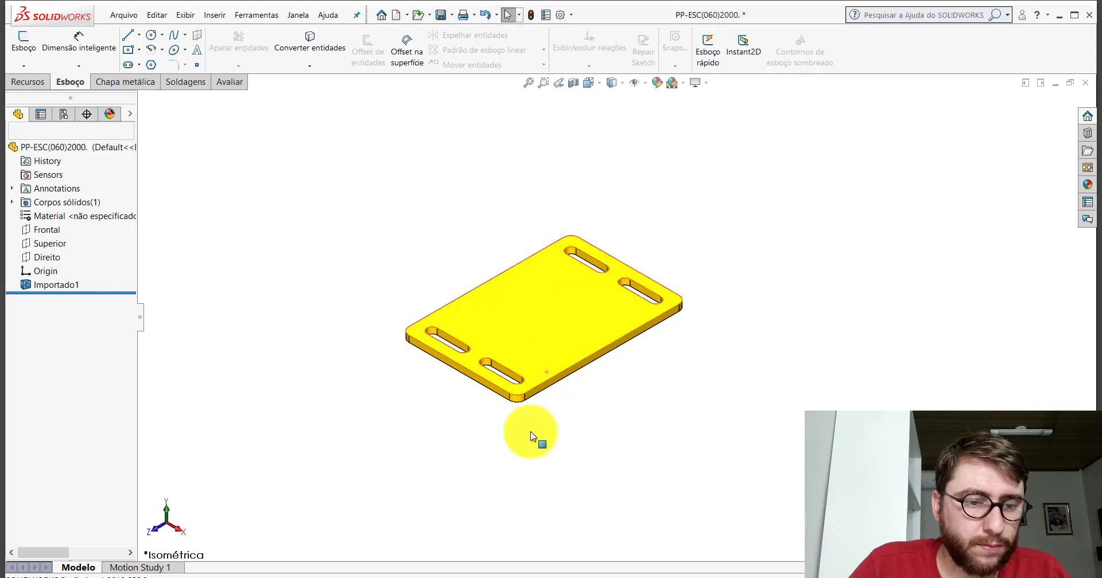
# Close plate 078 without saving and show the whole backhoe fitted in Isometric view
pyautogui.click(730, 497)
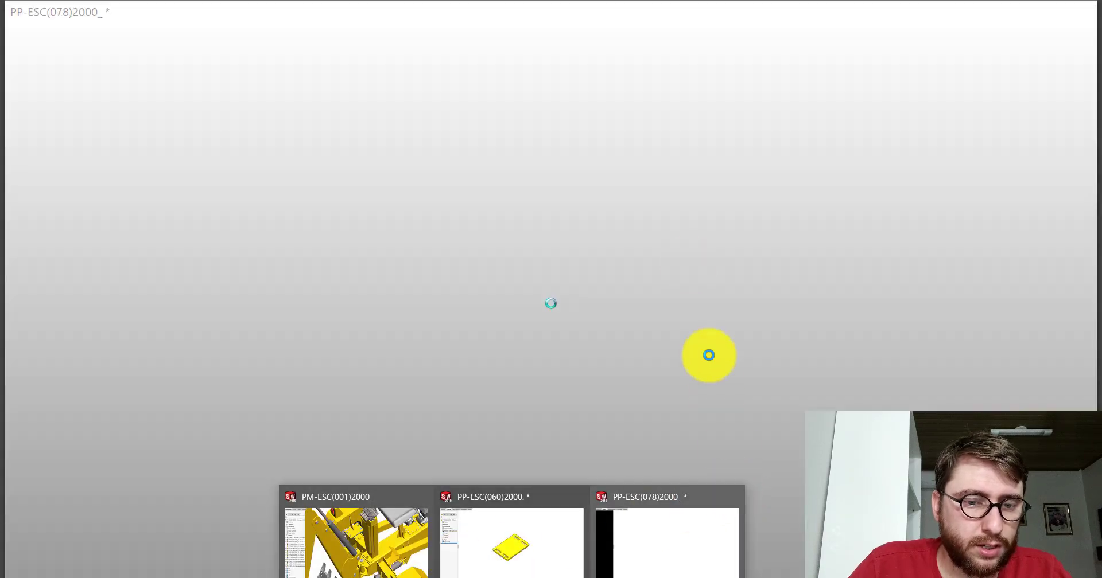
pyautogui.click(595, 270)
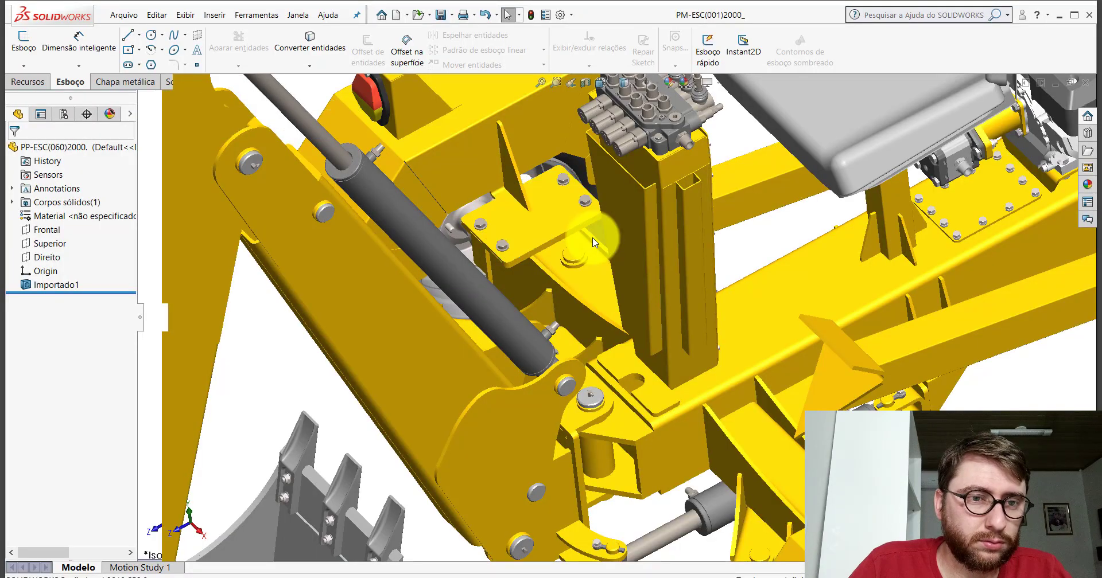
pyautogui.press('f')
pyautogui.moveTo(594, 241); pyautogui.dragTo(684, 265, button='middle')
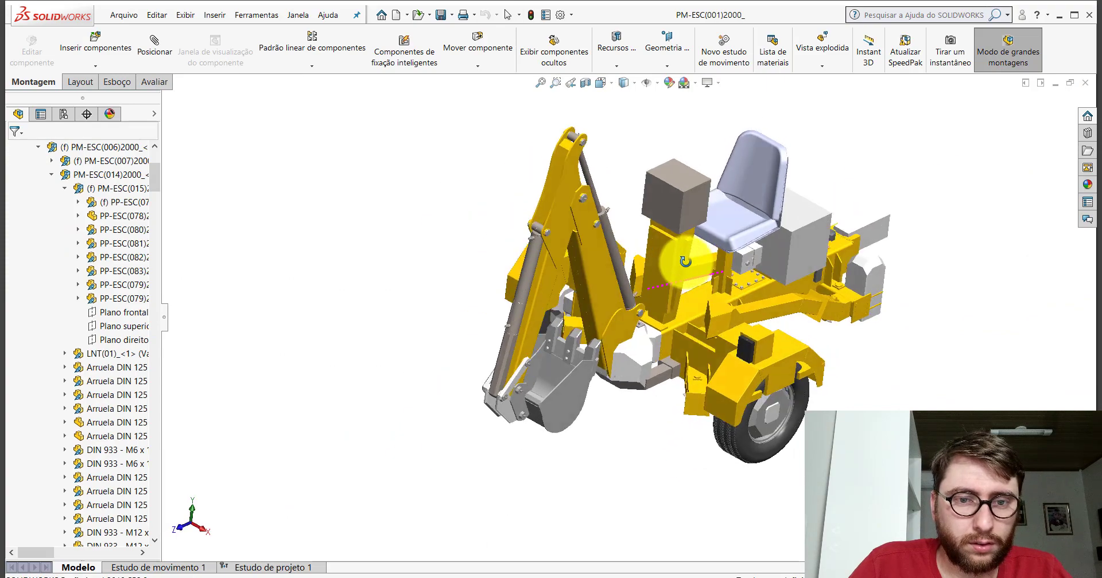
pyautogui.press('space')
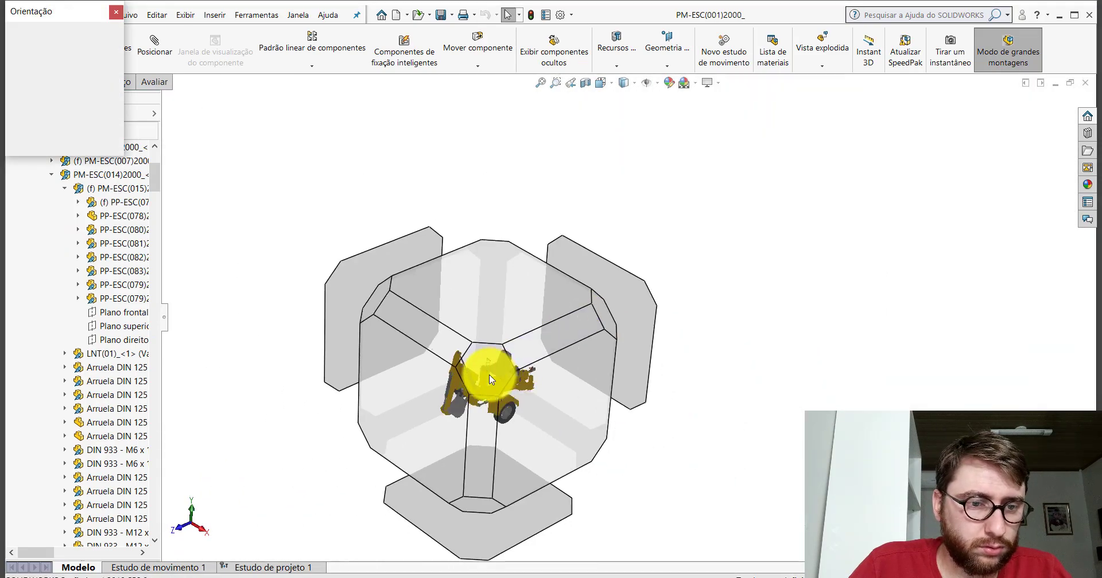
pyautogui.click(489, 378)
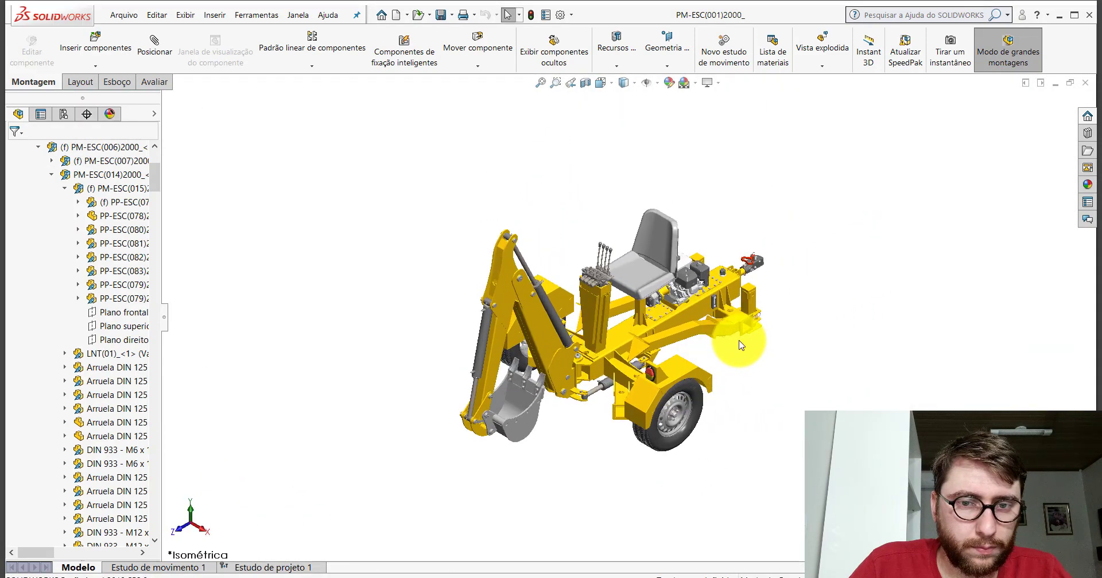
pyautogui.scroll(-3, 740, 344)
pyautogui.moveTo(622, 246); pyautogui.dragTo(602, 245, button='middle')
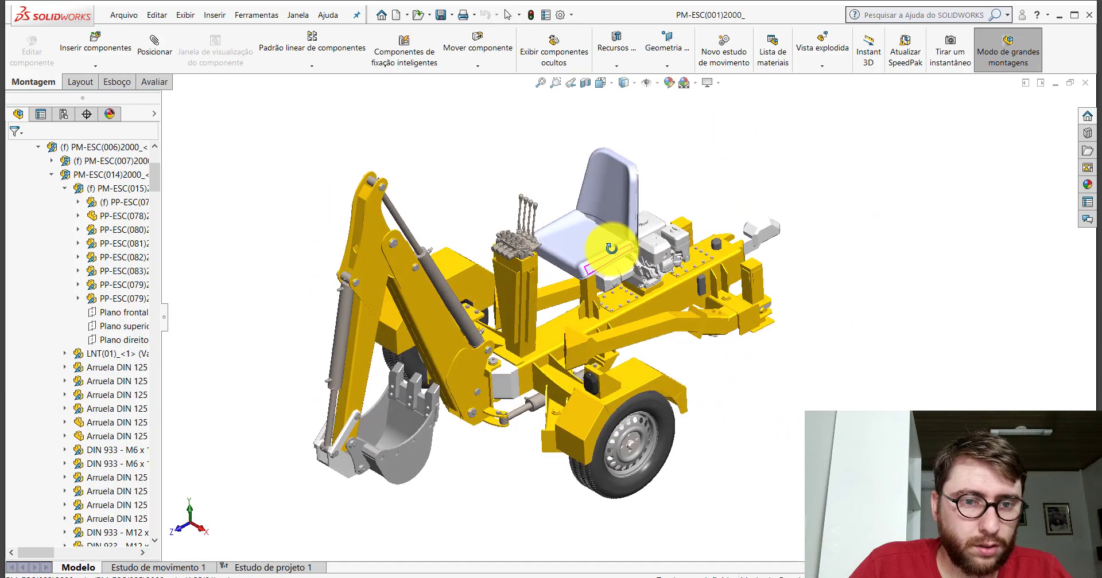
# Bring up Document Properties > Image Quality in Options to adjust the resolution
pyautogui.click(560, 15)
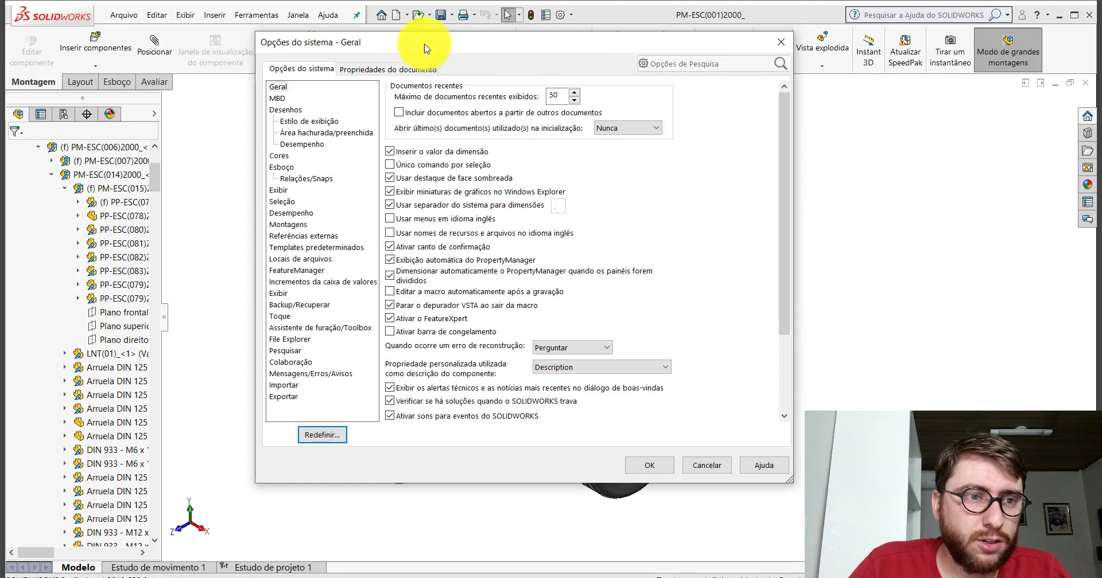
pyautogui.click(369, 69)
pyautogui.click(304, 201)
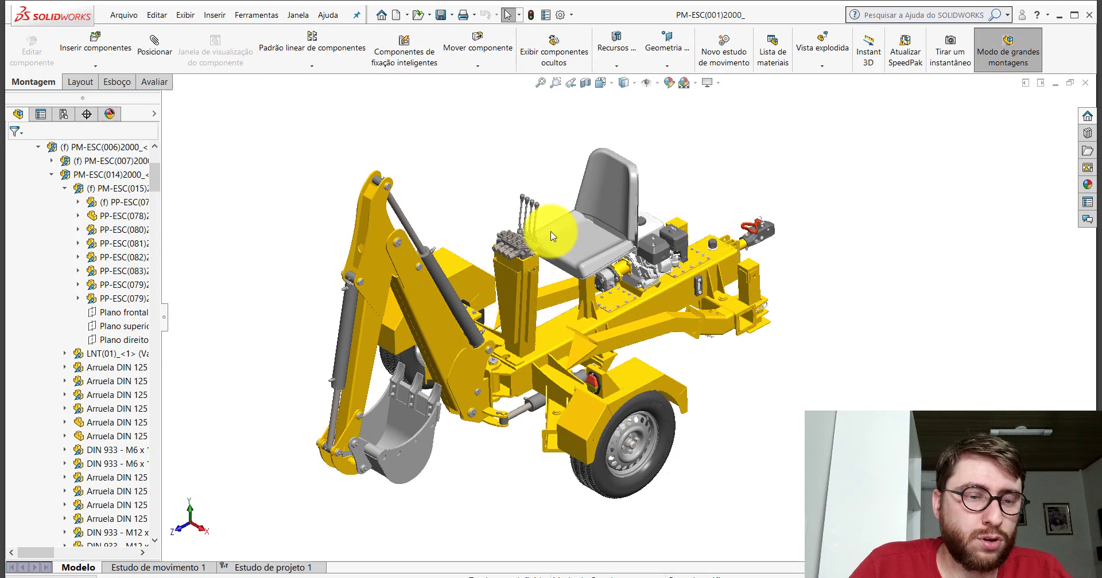
pyautogui.scroll(-2, 552, 241)
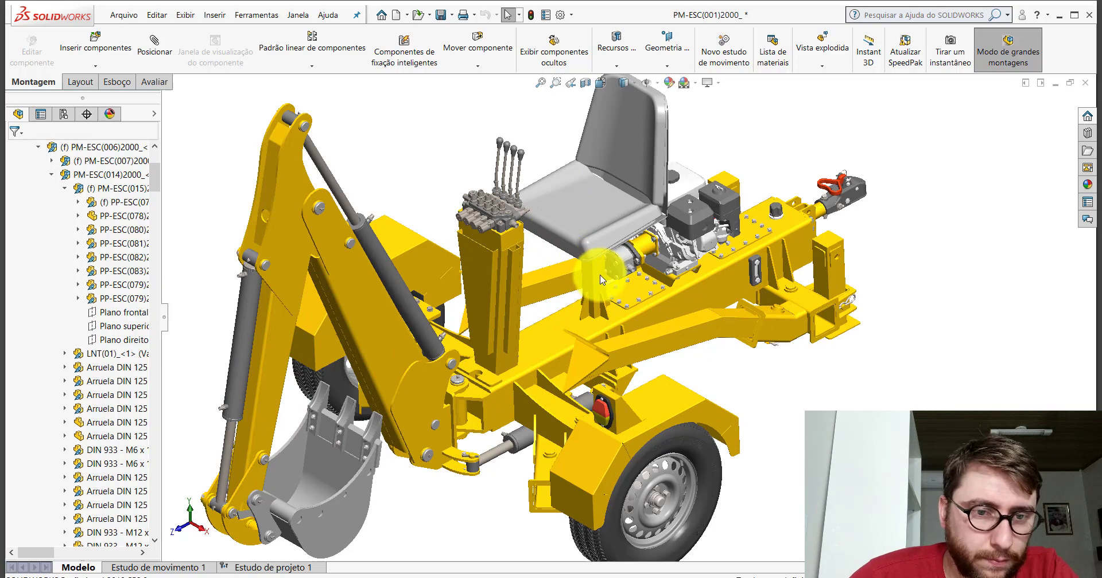
pyautogui.moveTo(597, 264)
pyautogui.mouseDown(button='middle')
pyautogui.moveTo(581, 245)
pyautogui.moveTo(629, 187)
pyautogui.mouseUp(button='middle')
pyautogui.scroll(3, 622, 158)
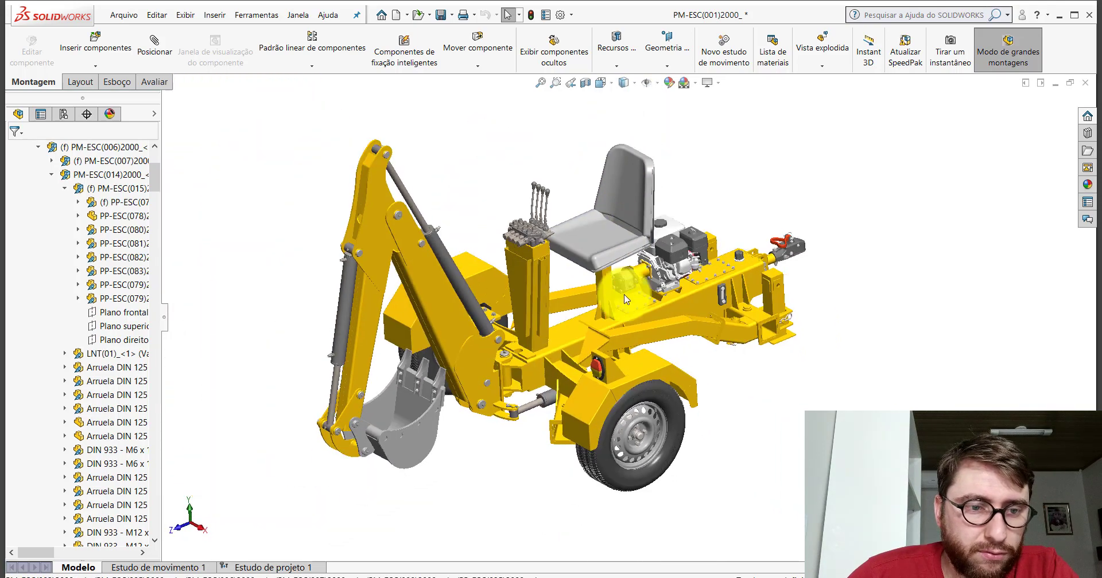
pyautogui.click(732, 294)
pyautogui.click(746, 214)
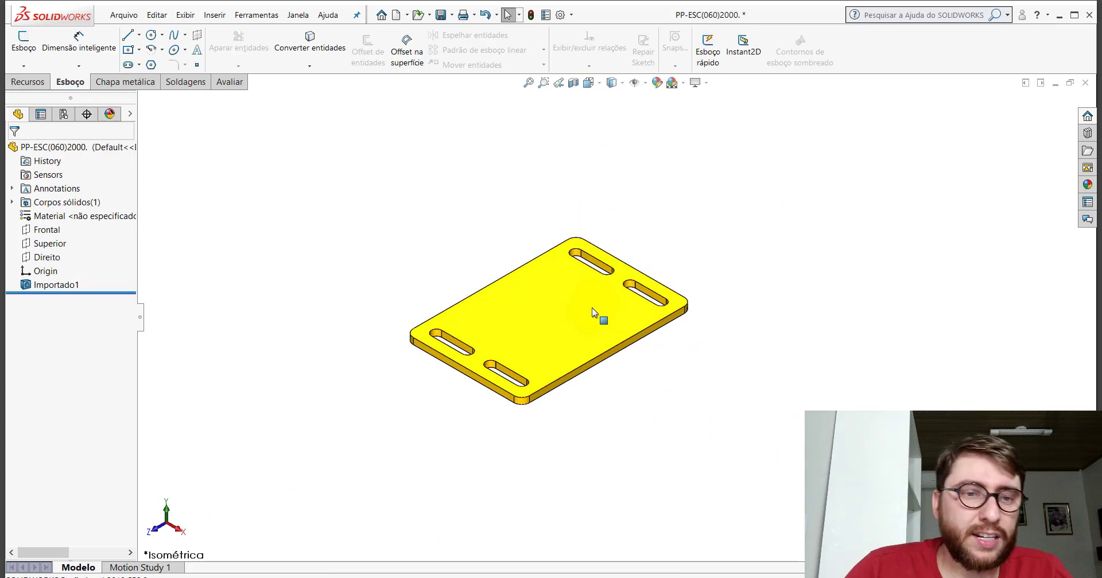
pyautogui.scroll(-1, 591, 308)
pyautogui.scroll(-3, 578, 303)
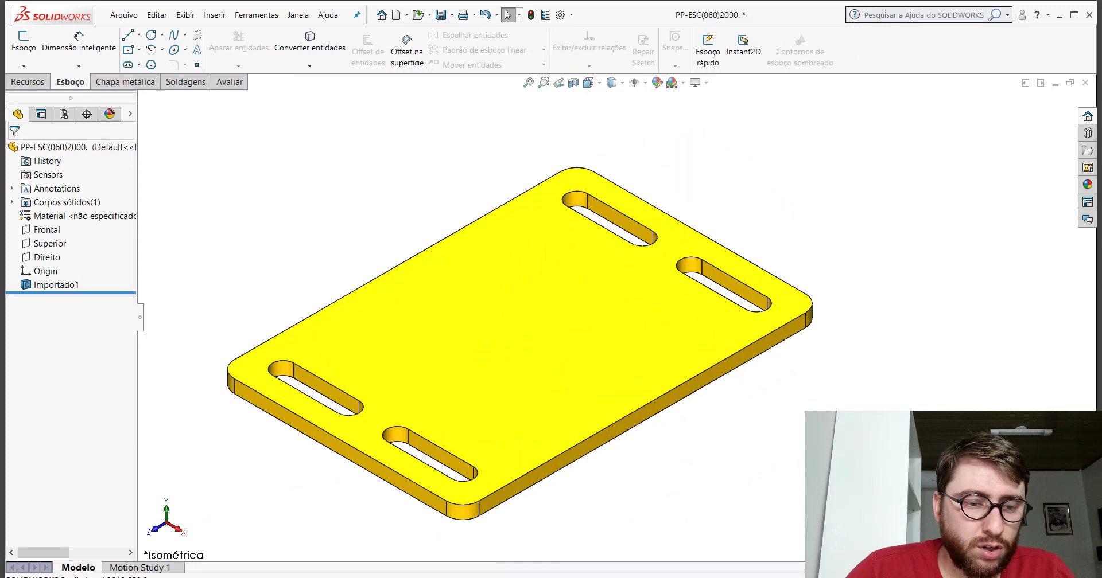
pyautogui.click(448, 560)
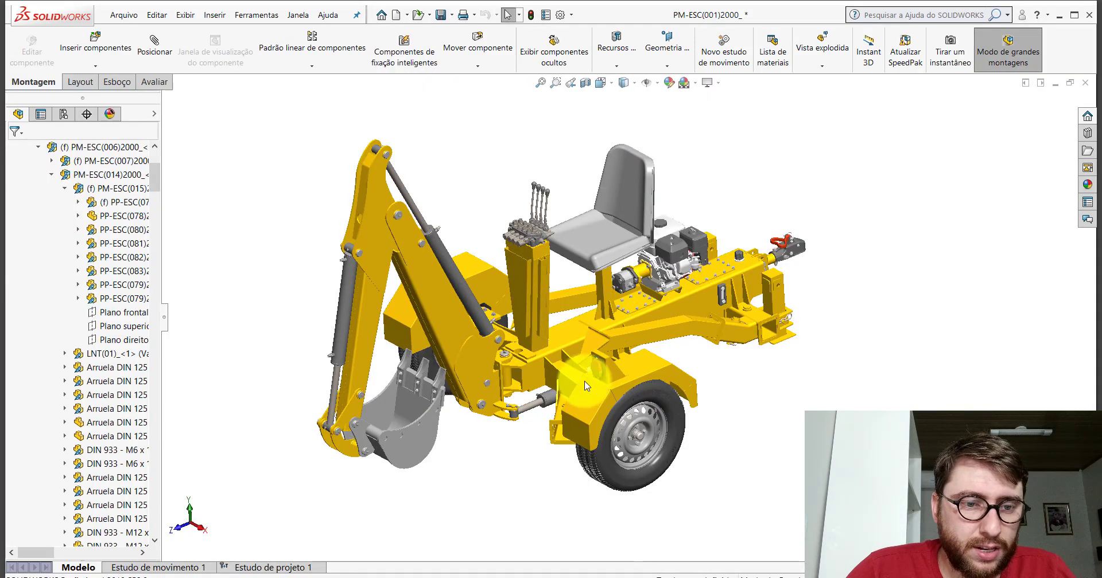
pyautogui.scroll(-3, 587, 386)
pyautogui.scroll(-2, 579, 379)
pyautogui.scroll(-2, 580, 339)
pyautogui.scroll(-3, 637, 365)
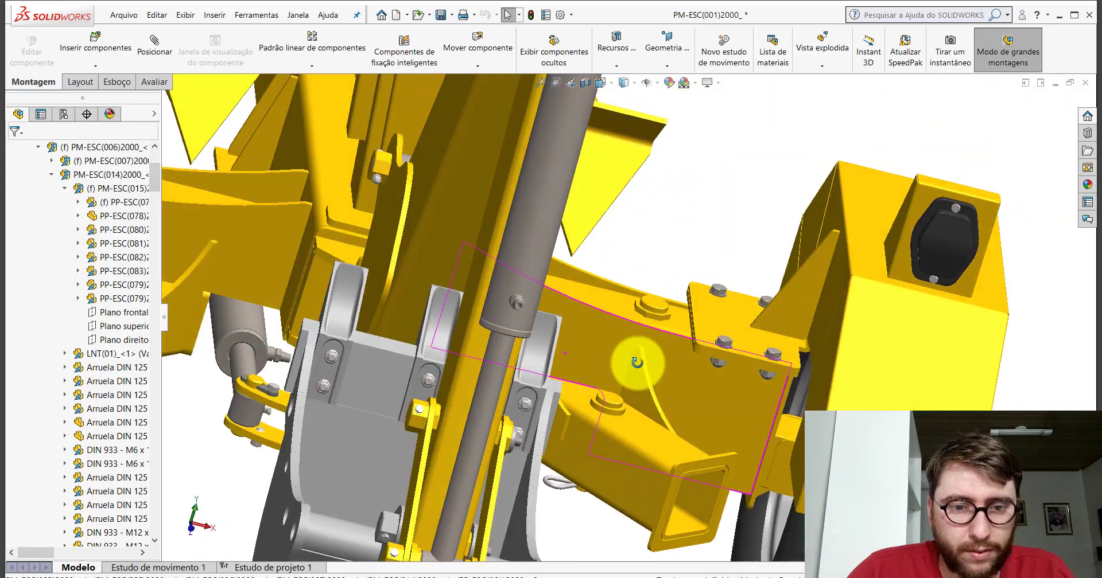
pyautogui.scroll(-1, 726, 358)
pyautogui.click(713, 359)
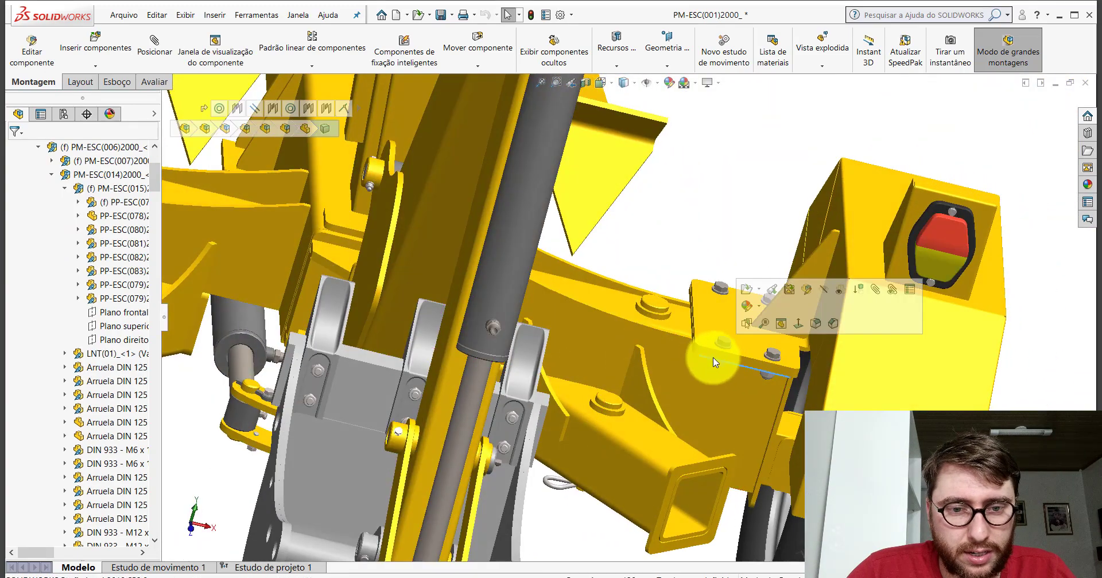
pyautogui.scroll(-4, 700, 356)
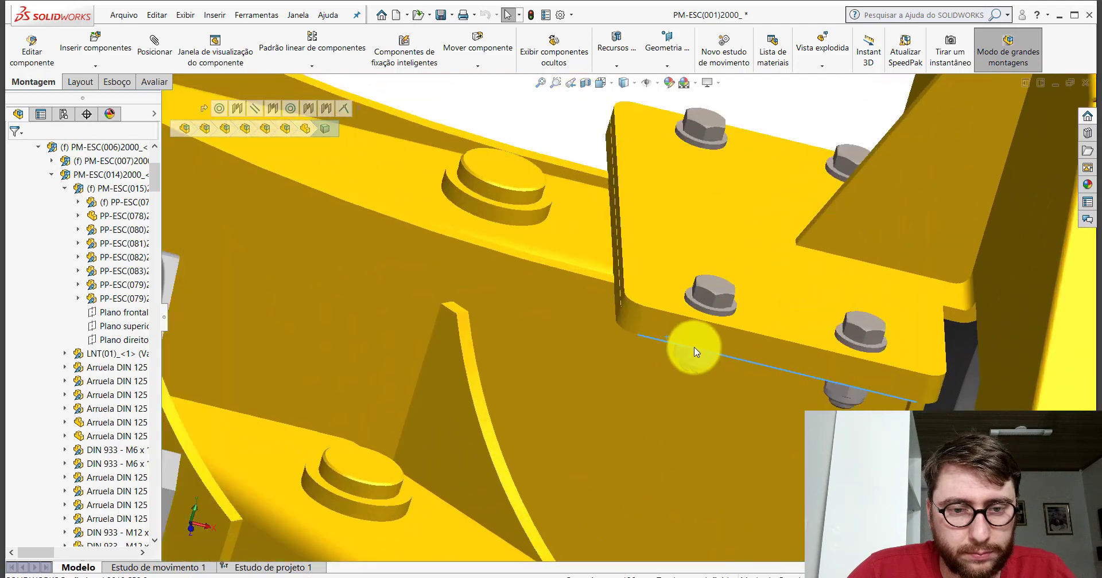
pyautogui.click(659, 339)
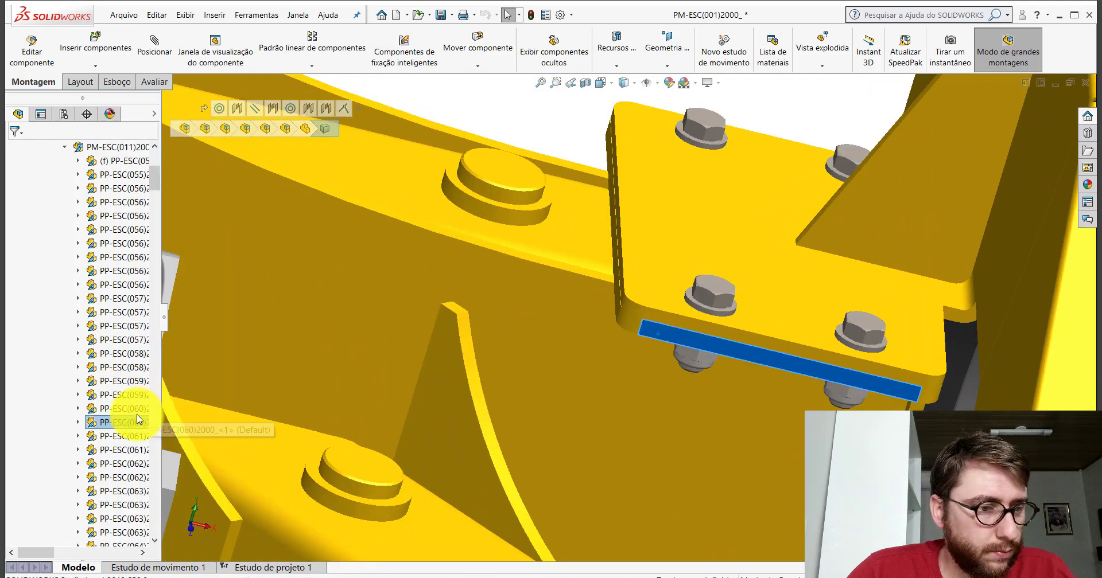
pyautogui.scroll(2, 661, 246)
pyautogui.scroll(4, 659, 240)
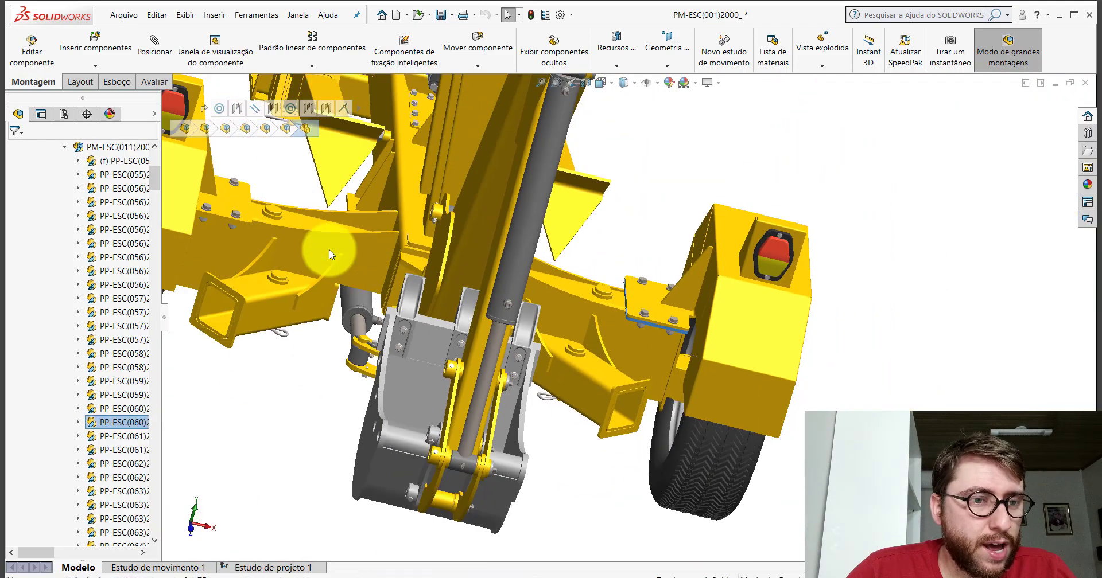
pyautogui.moveTo(329, 252); pyautogui.dragTo(450, 270, button='middle')
pyautogui.scroll(-3, 450, 271)
pyautogui.scroll(-3, 413, 258)
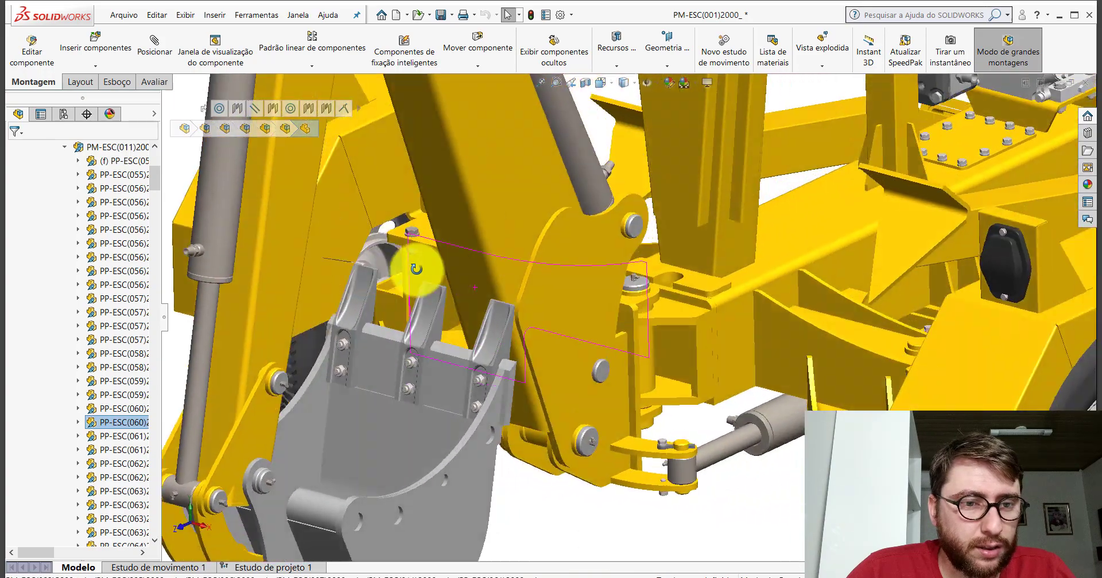
pyautogui.scroll(-2, 581, 254)
pyautogui.press('space')
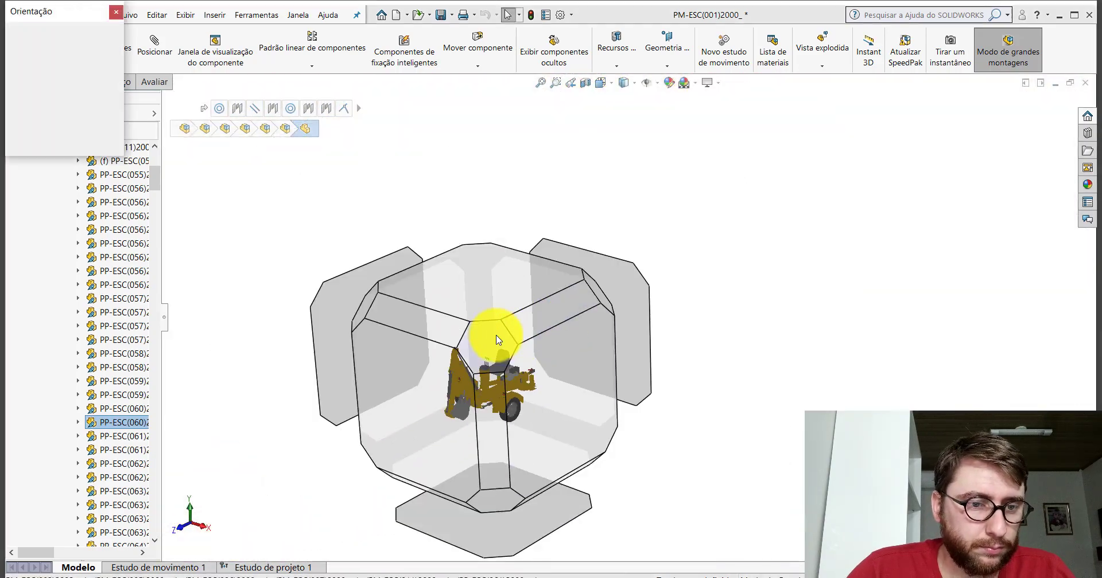
pyautogui.click(495, 336)
pyautogui.hotkey('ctrl', '7')
pyautogui.moveTo(750, 364); pyautogui.dragTo(823, 190, button='middle')
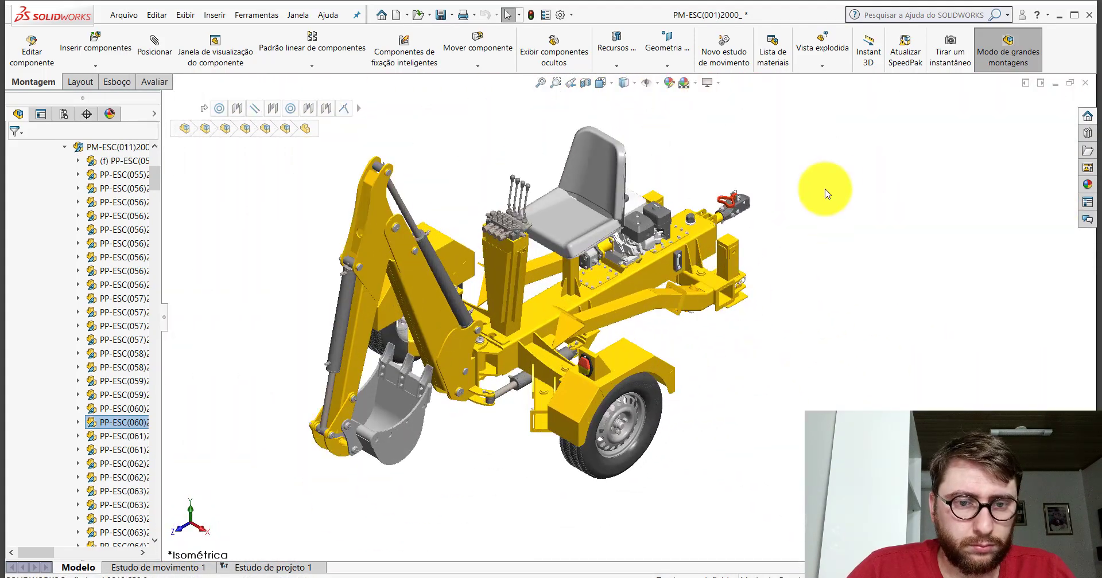
pyautogui.click(585, 528)
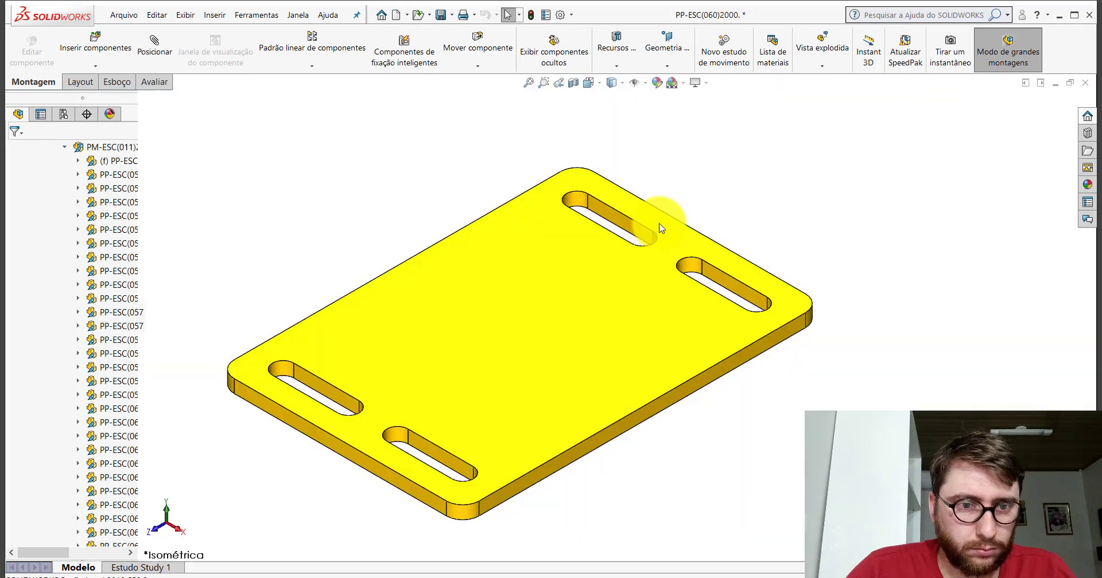
# Create new part Peça1 with a centre rectangle at the origin on Plano superior, then return to PP-ESC(060)
pyautogui.click(396, 15)
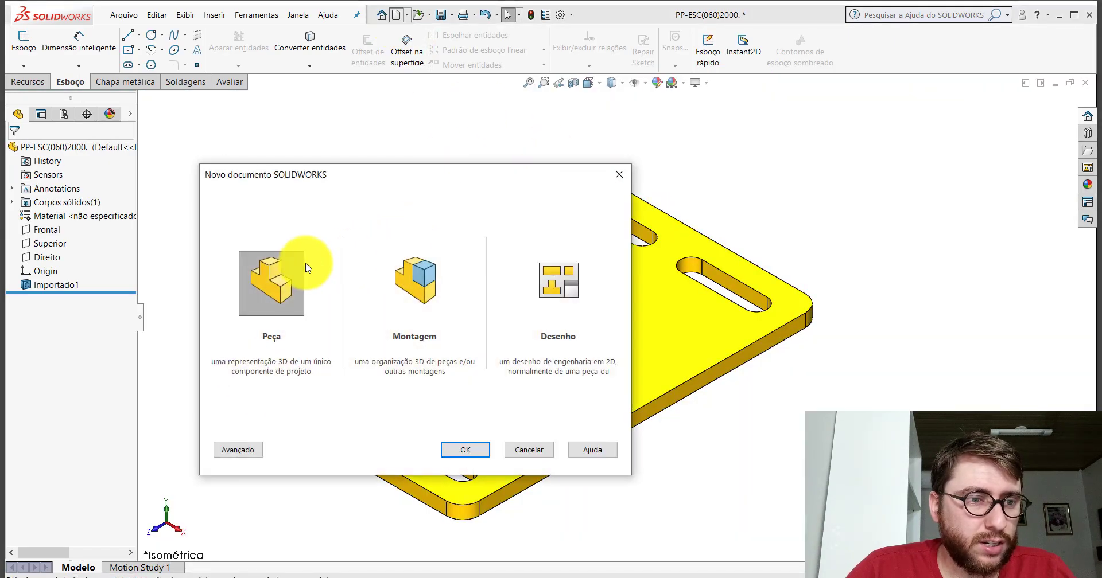
pyautogui.doubleClick(291, 265)
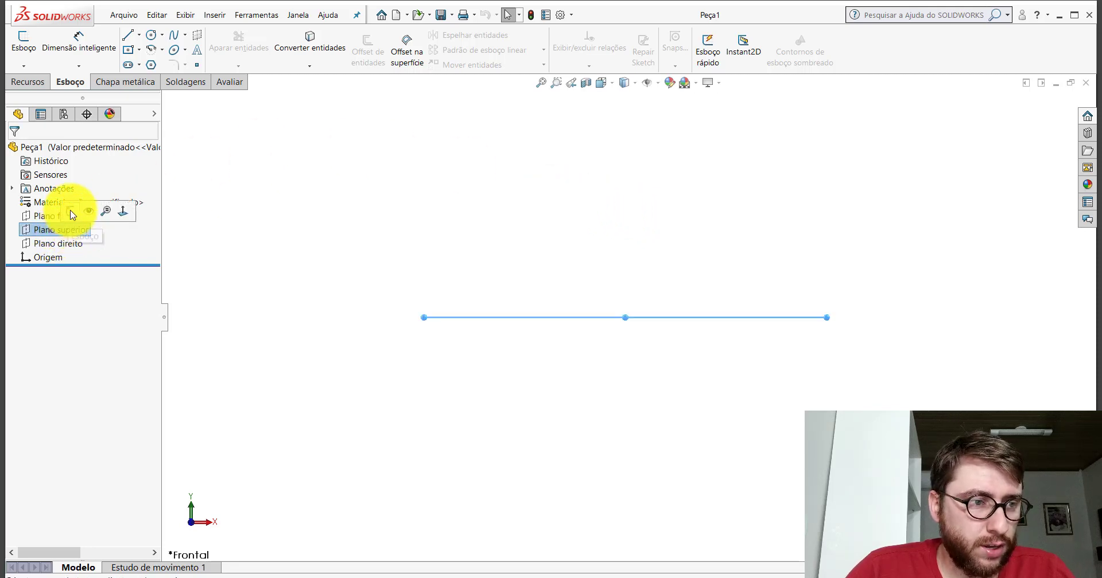
pyautogui.click(71, 213)
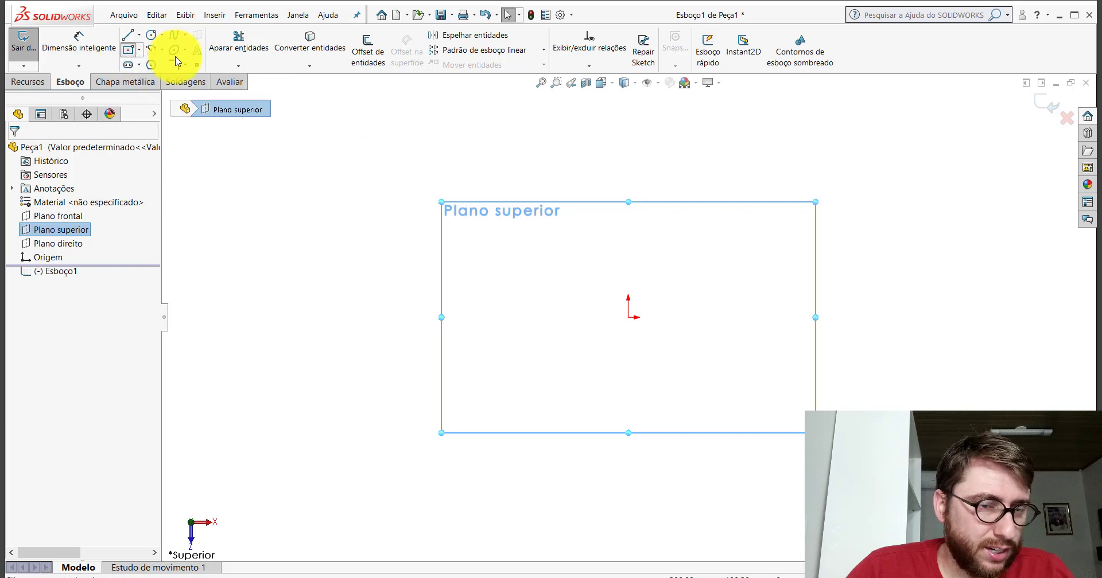
pyautogui.click(128, 50)
pyautogui.scroll(-1, 808, 344)
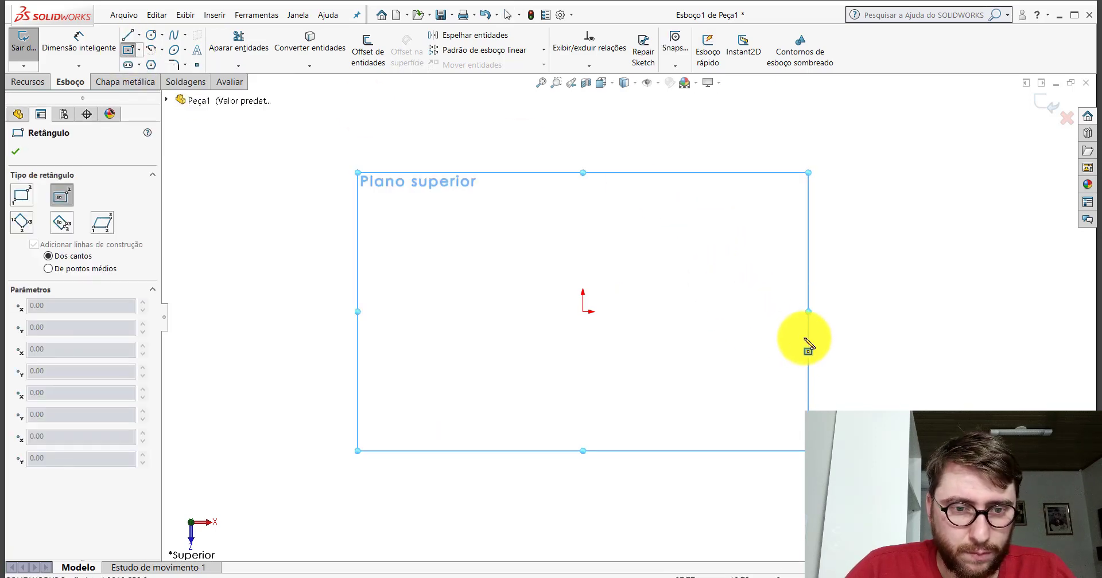
pyautogui.click(585, 312)
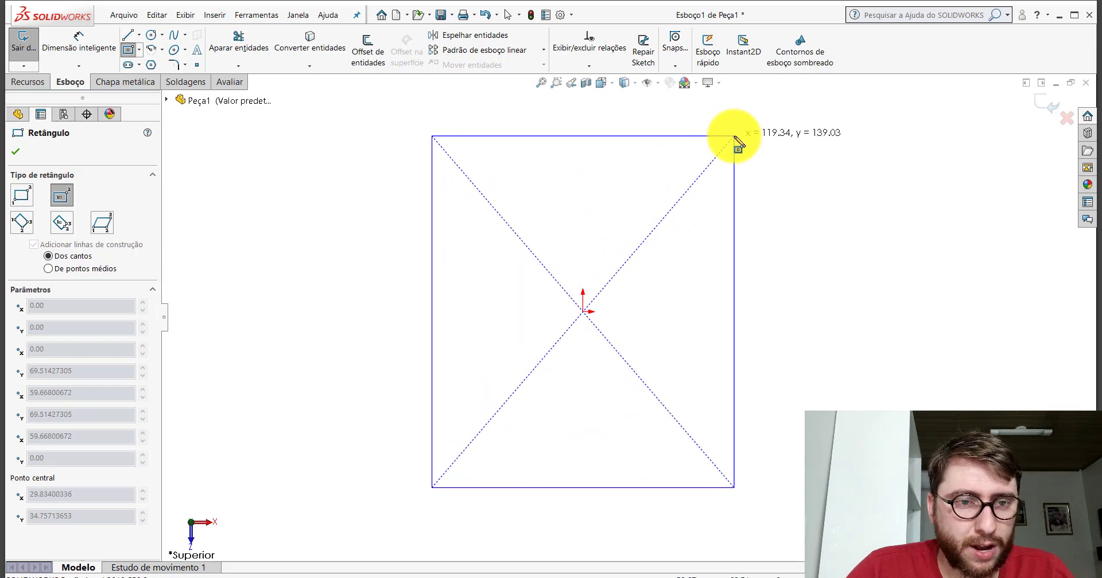
pyautogui.click(734, 136)
pyautogui.press('Escape')
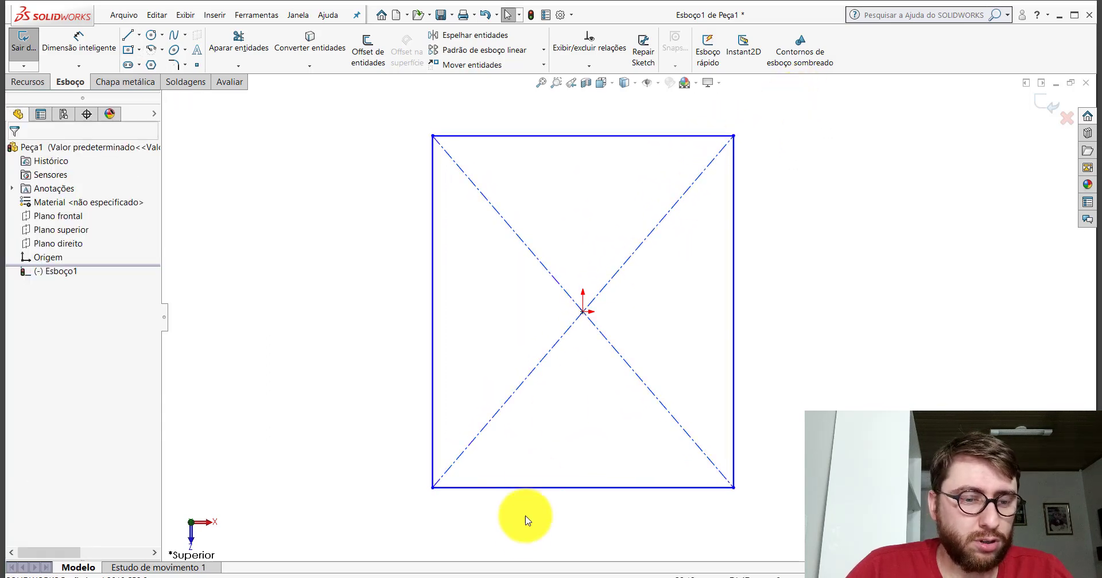
pyautogui.click(503, 531)
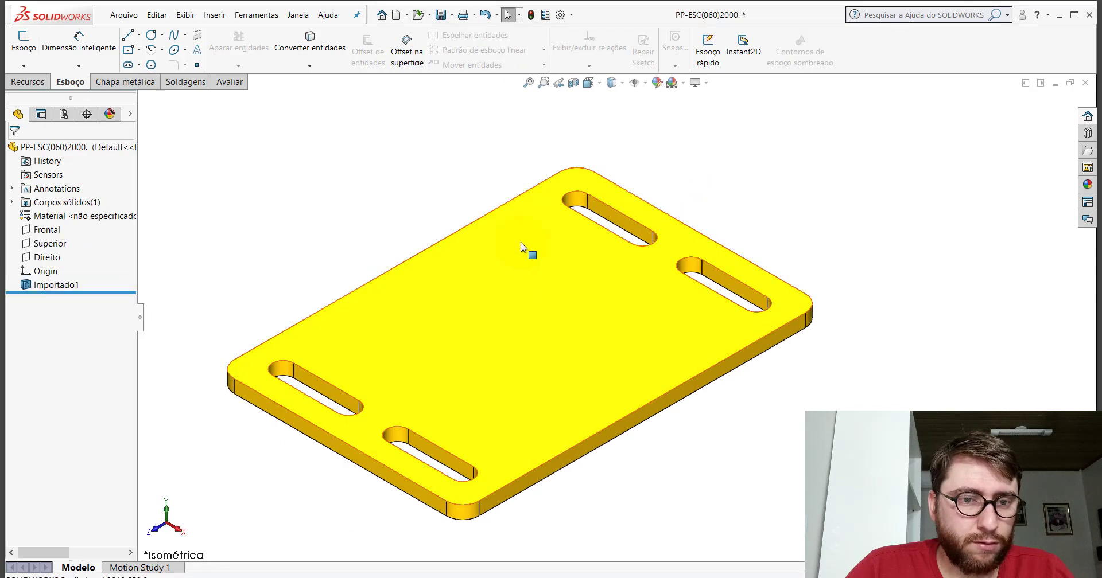
# Measure the plate's 200 mm long top edge and the 150 mm gap between its long edges
pyautogui.click(229, 81)
pyautogui.click(143, 46)
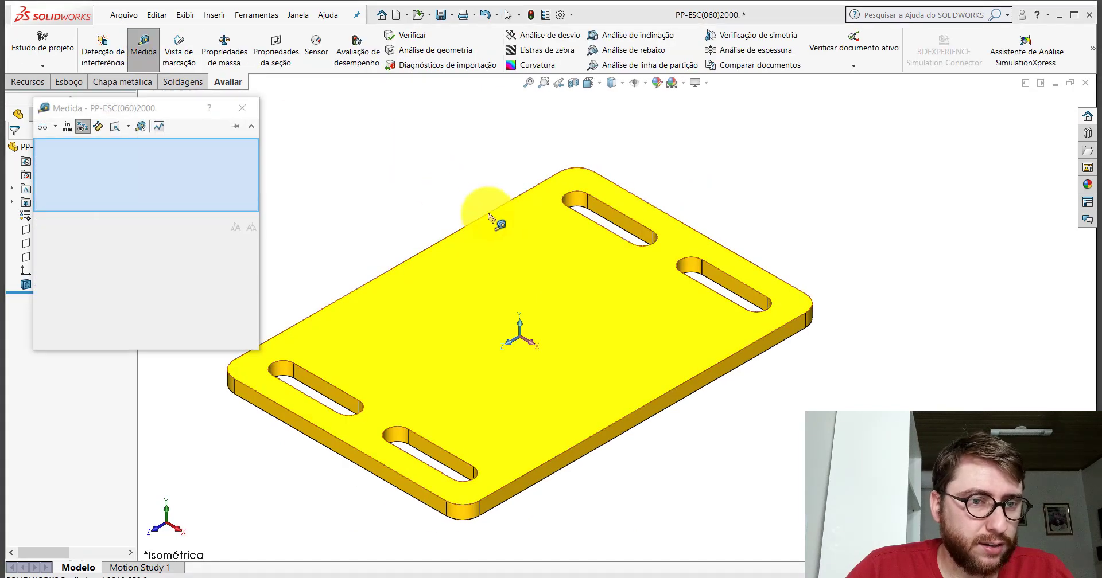
pyautogui.click(487, 215)
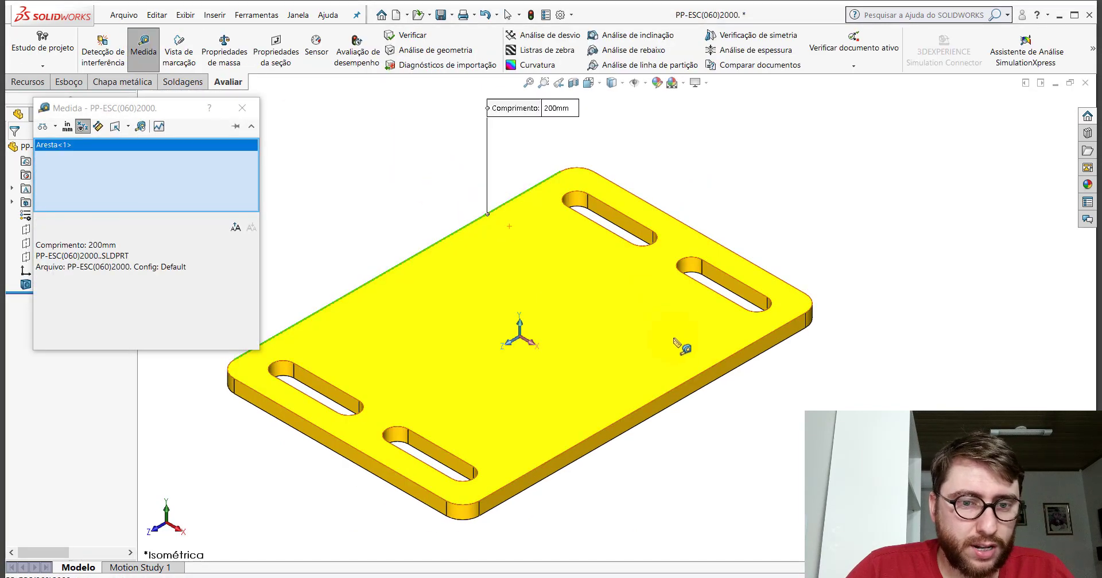
pyautogui.click(683, 384)
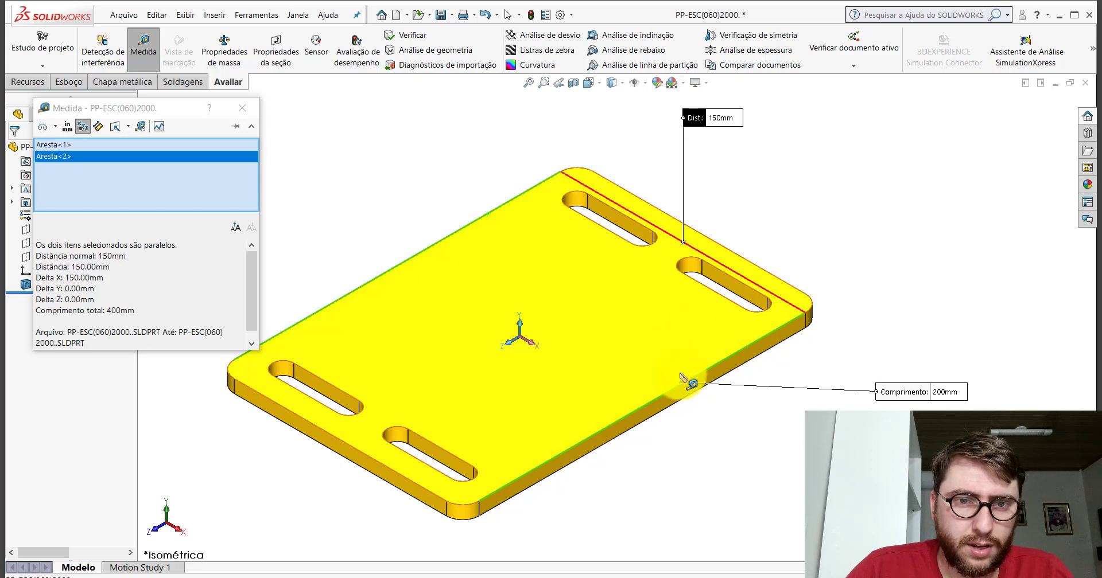
pyautogui.click(717, 216)
# Measure the 130 mm back edge, the 220 mm gap between short edges and the R10 corner
pyautogui.click(639, 196)
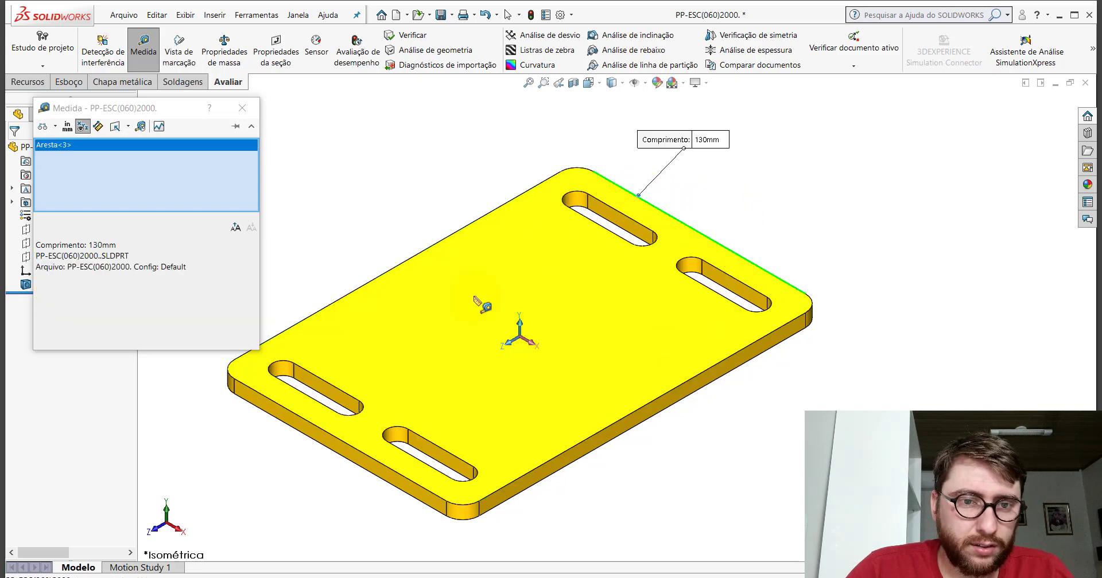
pyautogui.click(270, 400)
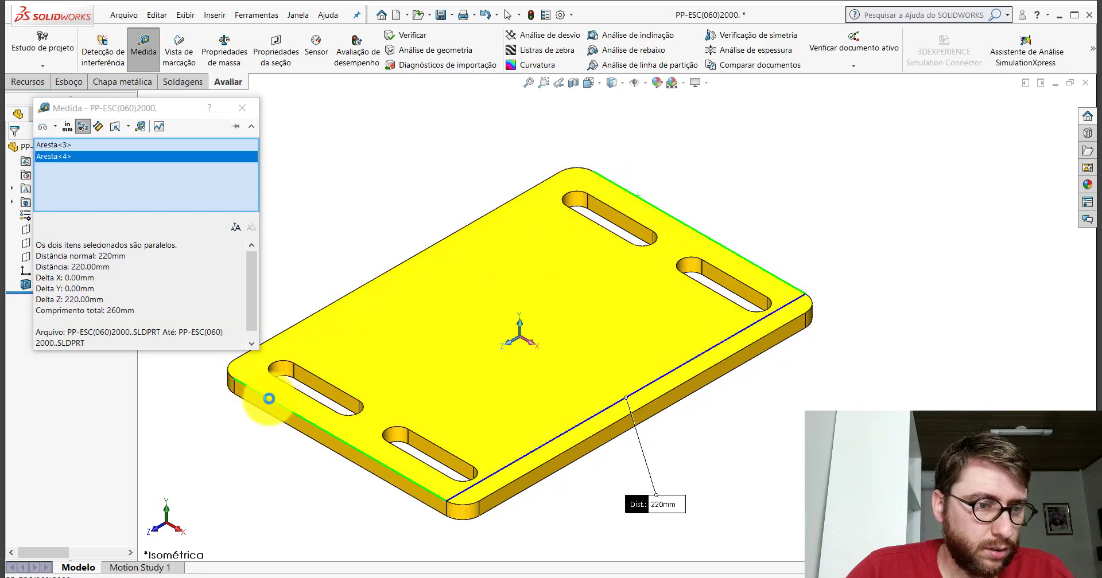
pyautogui.press('Escape')
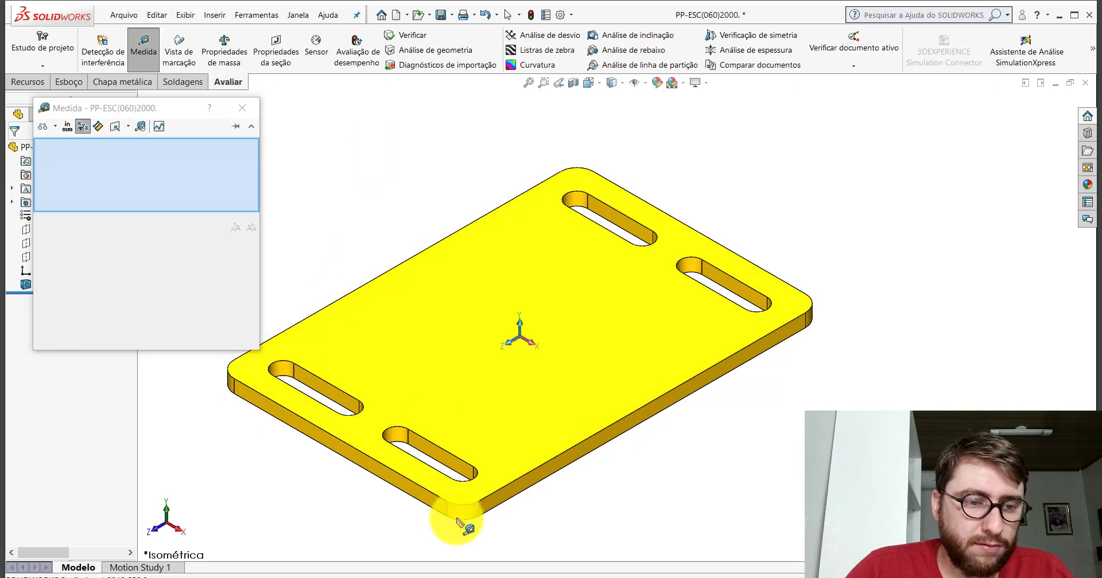
pyautogui.click(462, 520)
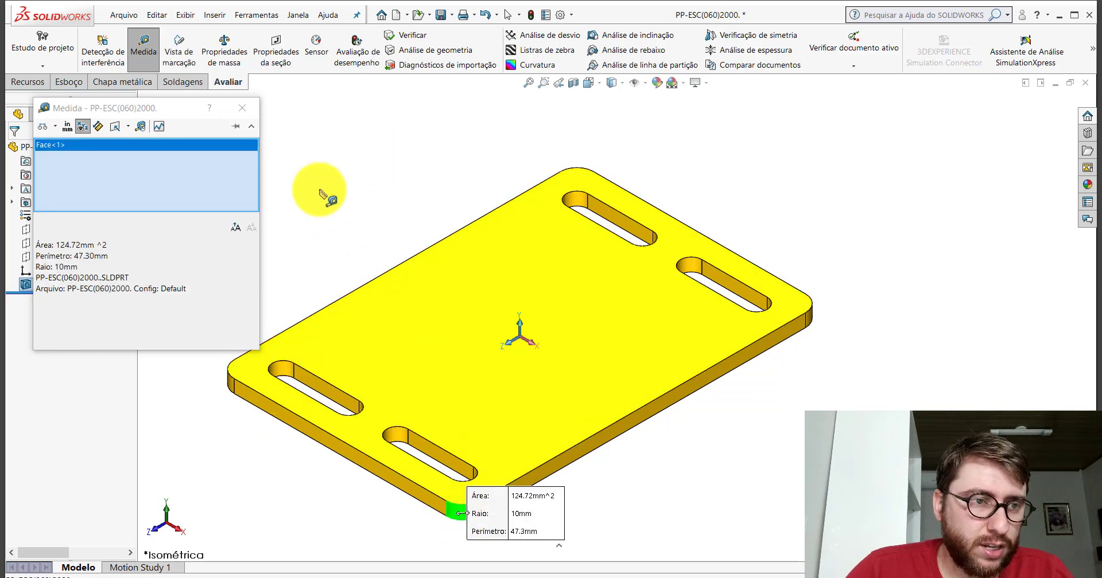
pyautogui.click(242, 108)
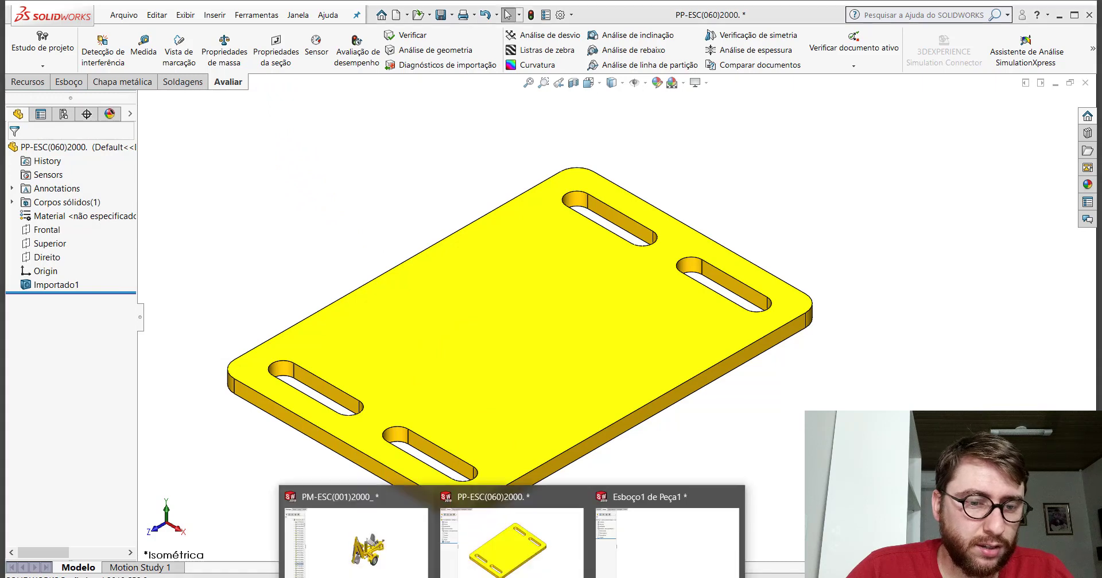
# In the Peça1 sketch, dimension the rectangle's top line to 150 mm
pyautogui.click(649, 502)
pyautogui.click(63, 81)
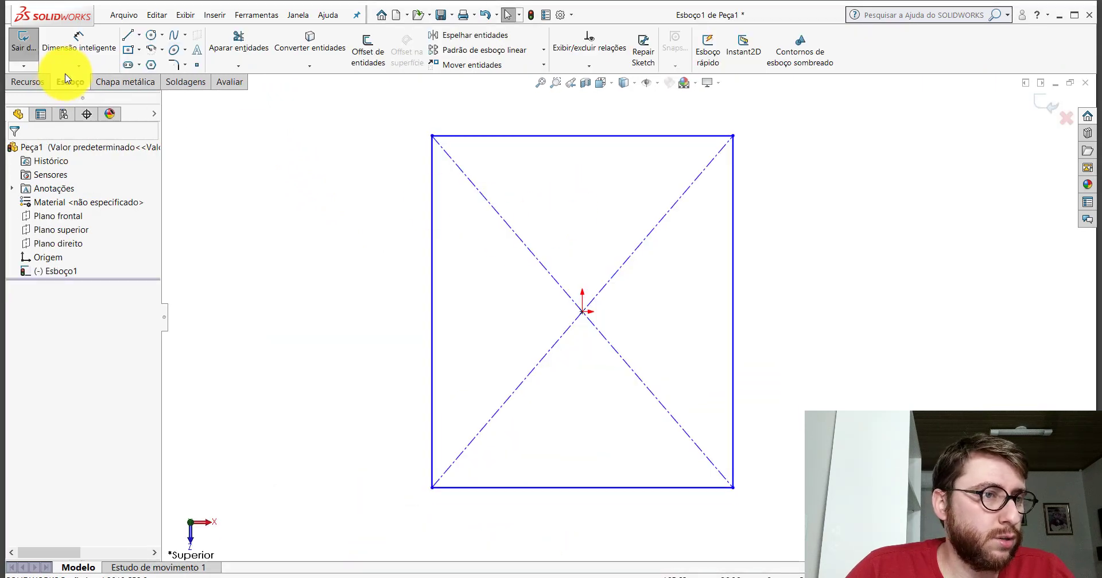
pyautogui.click(607, 138)
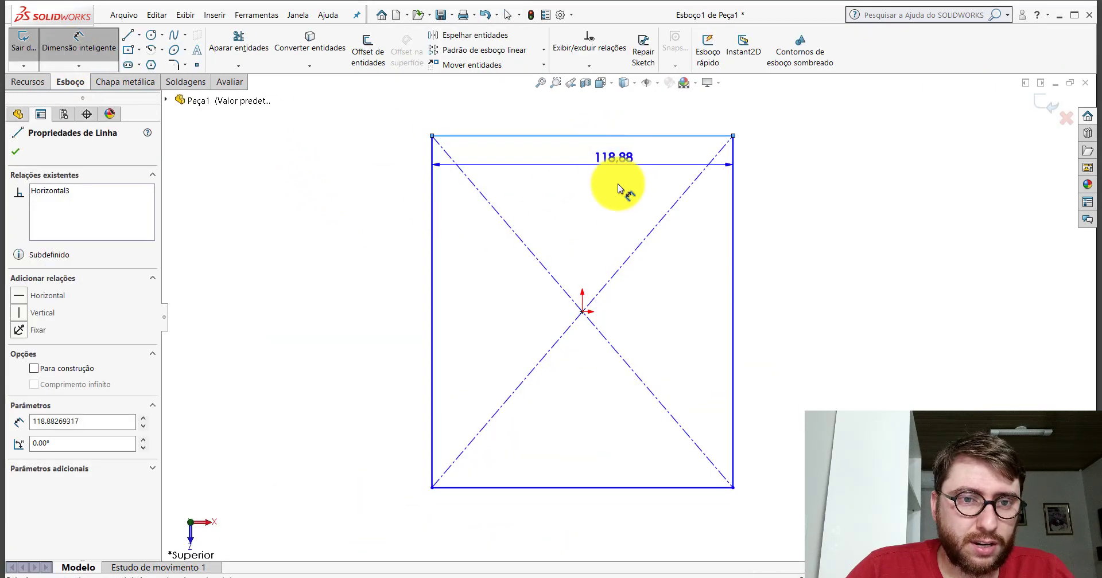
pyautogui.scroll(-2, 627, 189)
pyautogui.scroll(3, 595, 124)
pyautogui.click(590, 168)
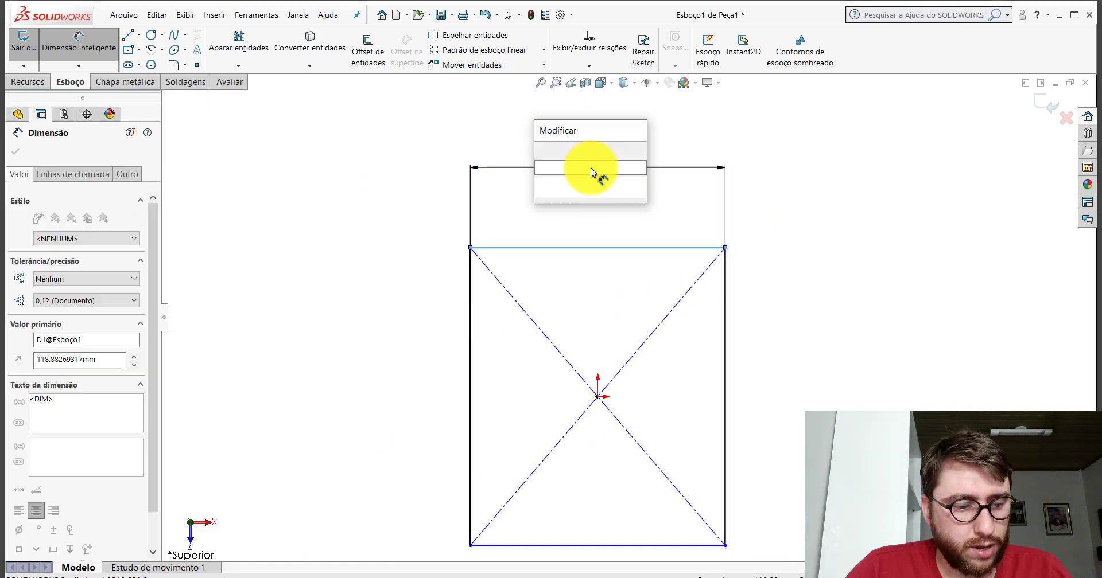
pyautogui.write('150')
pyautogui.press('Return')
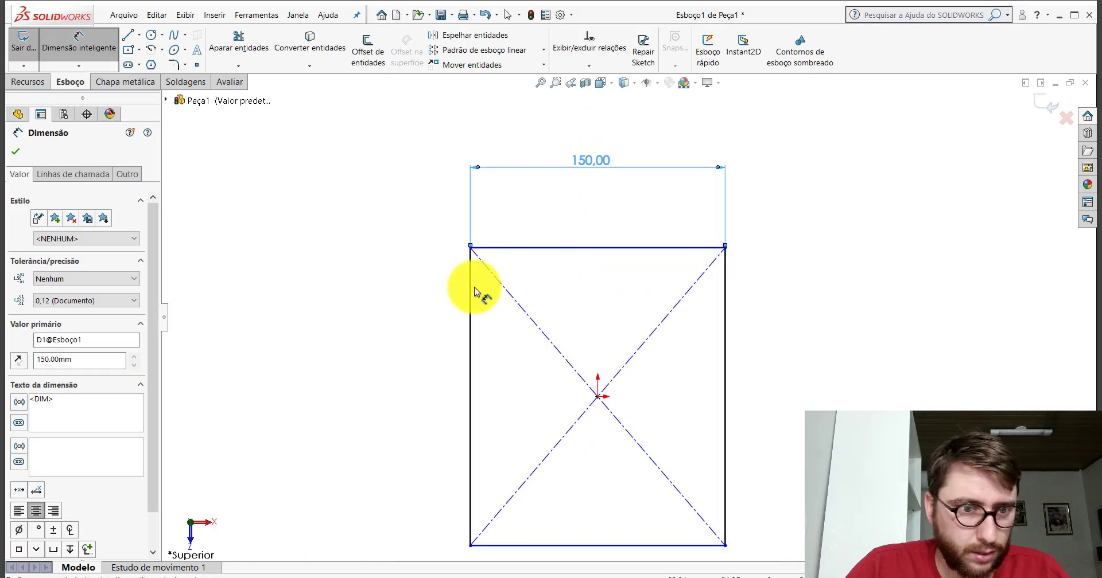
# Dimension the rectangle's left line to 220 mm
pyautogui.click(472, 293)
pyautogui.click(390, 371)
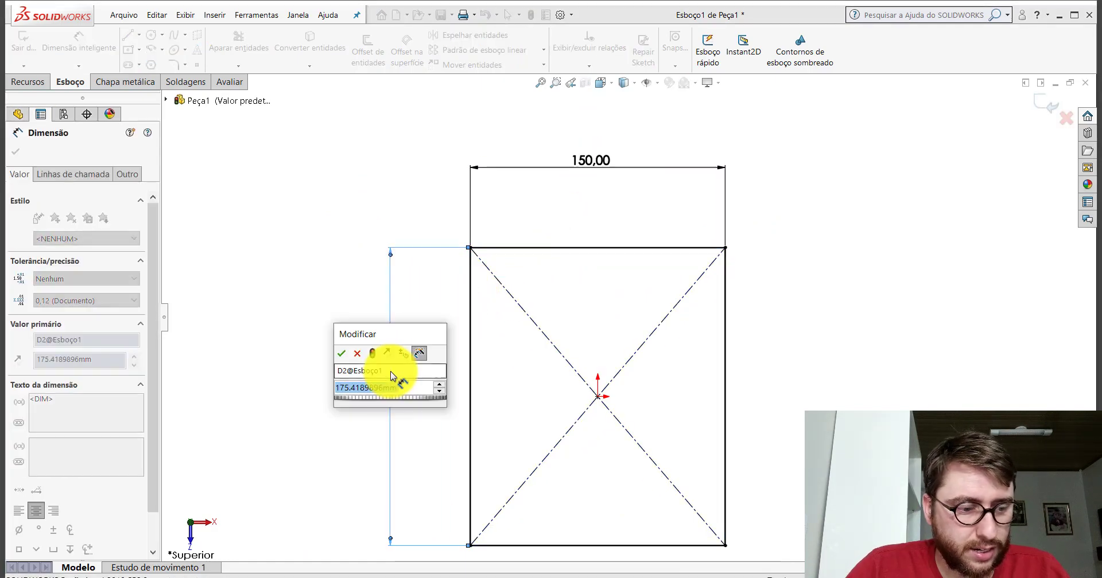
pyautogui.write('220')
pyautogui.press('Return')
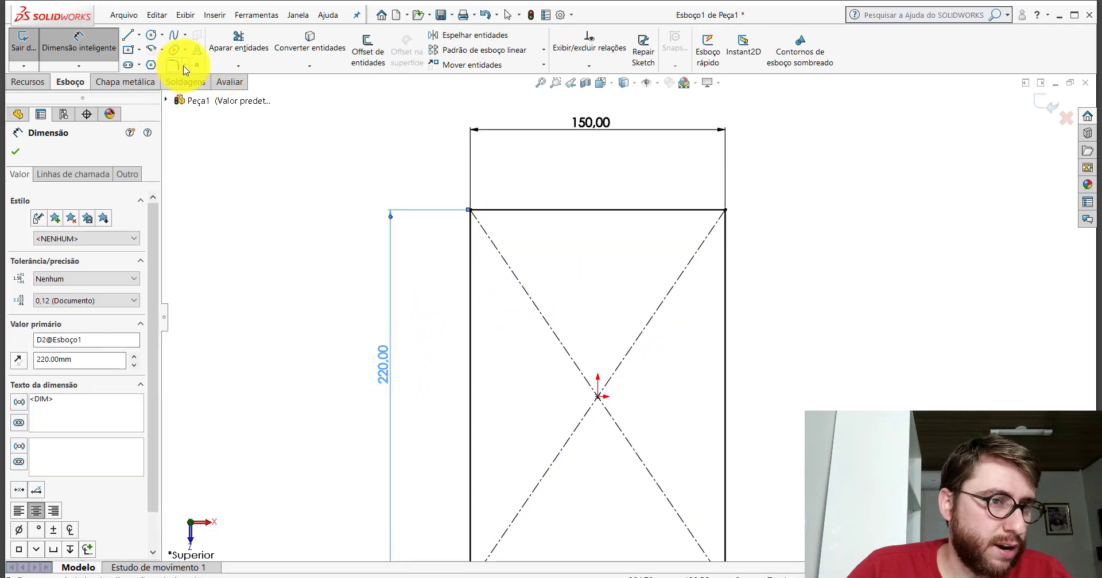
# Apply R10 sketch fillets to the top-left, top-right, bottom-left and bottom-right rectangle corners
pyautogui.click(174, 64)
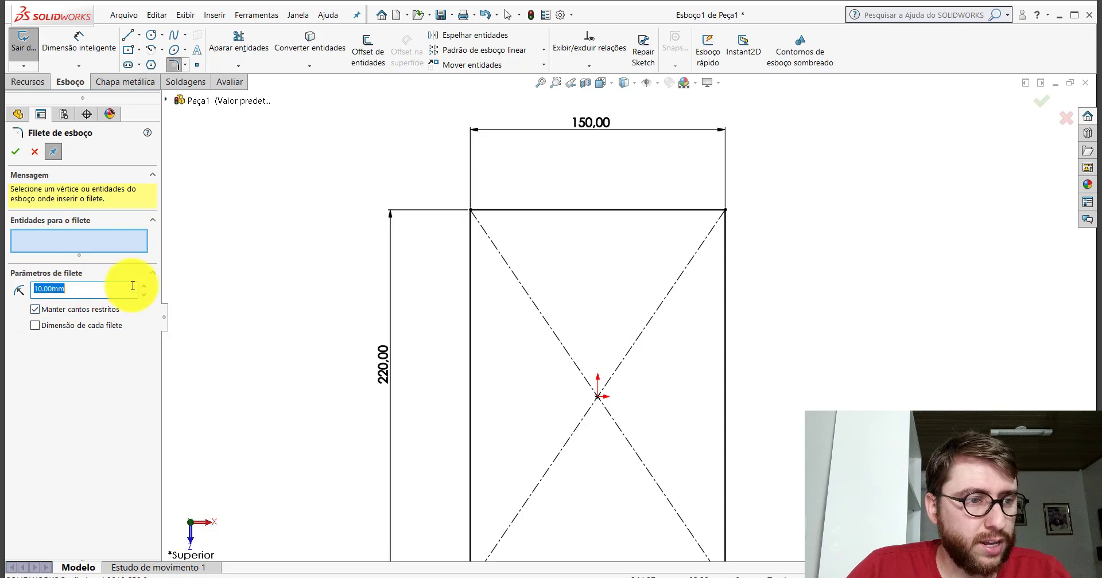
pyautogui.click(469, 210)
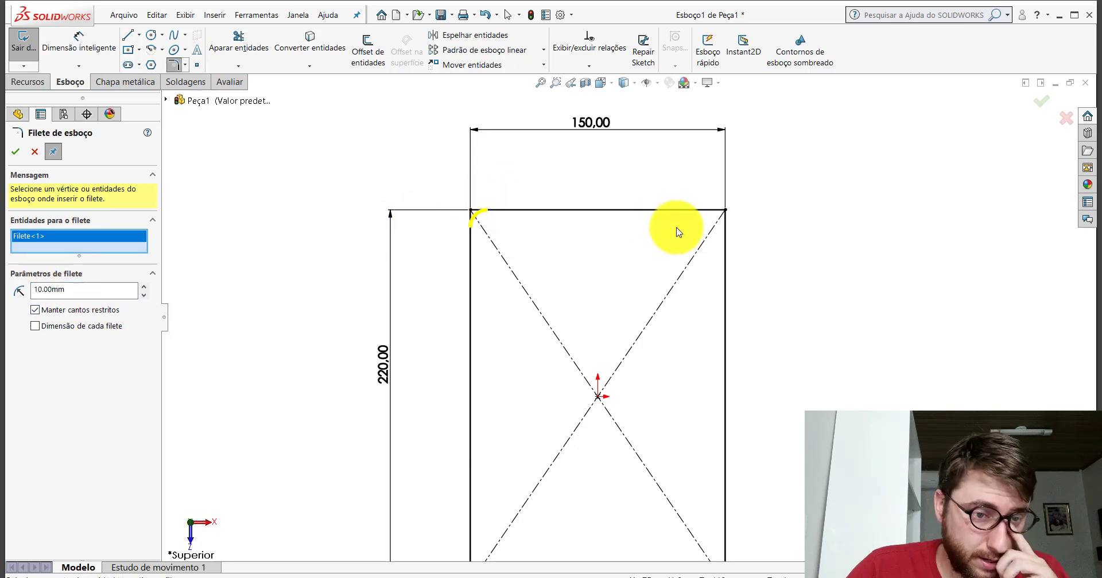
pyautogui.click(725, 210)
pyautogui.scroll(3, 651, 430)
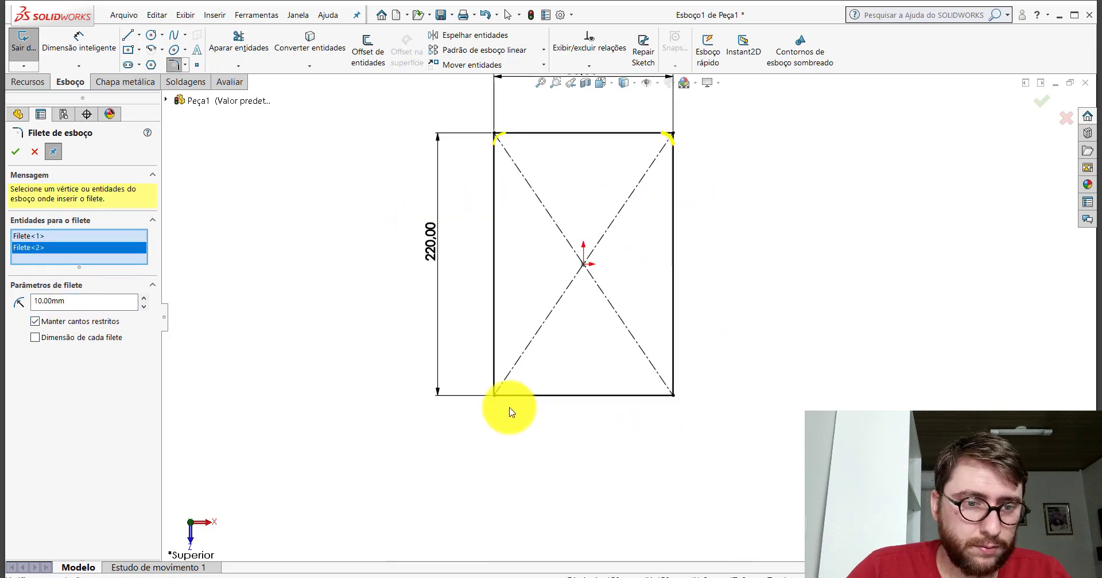
pyautogui.click(493, 394)
pyautogui.click(672, 395)
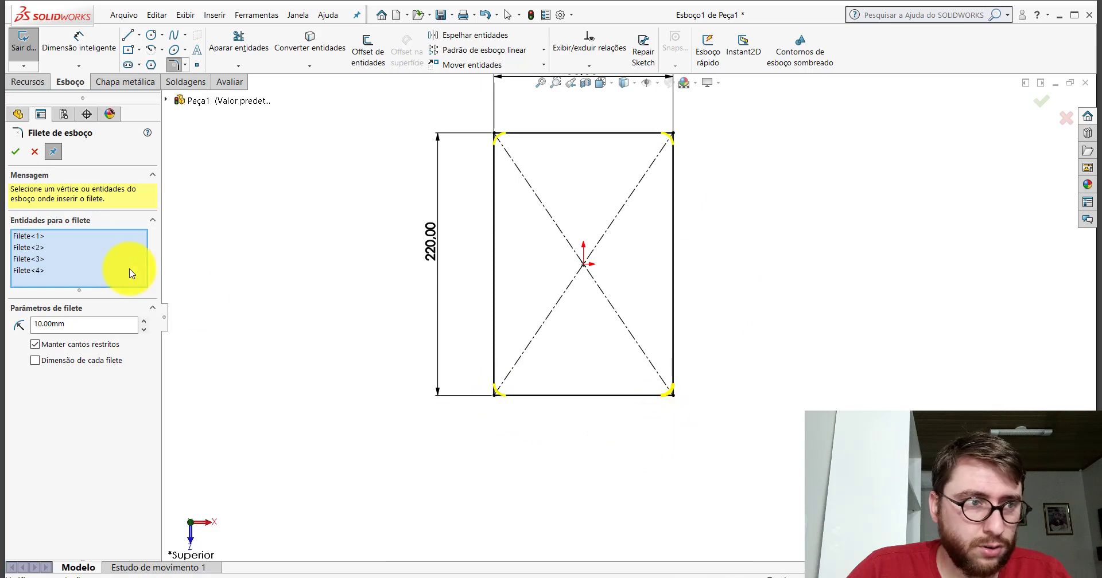
pyautogui.click(16, 152)
pyautogui.click(16, 152)
pyautogui.scroll(2, 608, 244)
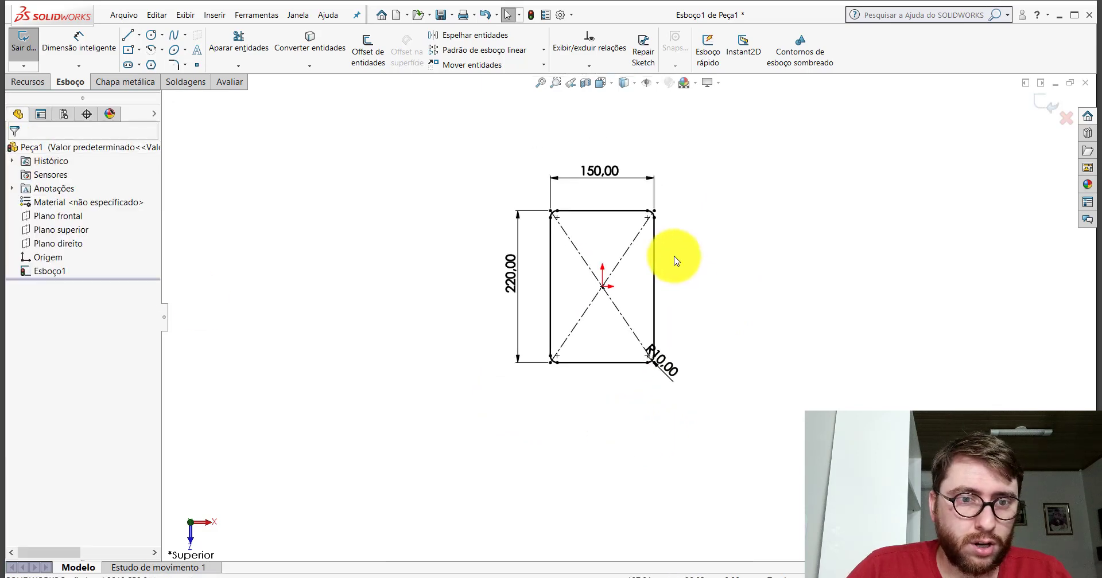
pyautogui.scroll(-3, 717, 230)
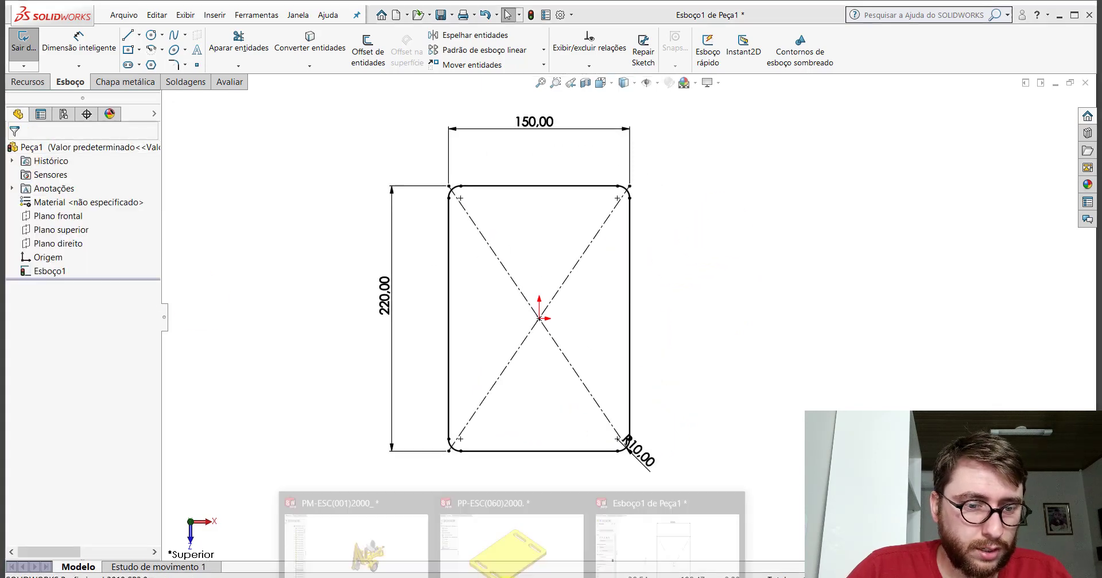
# On plate PP-ESC(060)2000, measure the 70 mm spacing between neighbouring slot ends
pyautogui.click(511, 530)
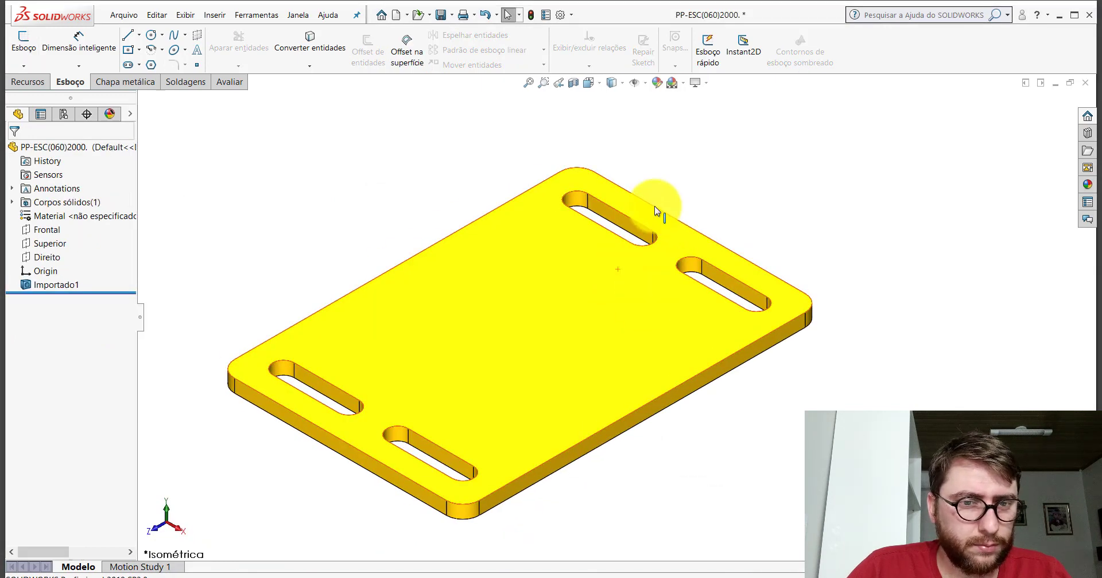
pyautogui.click(233, 81)
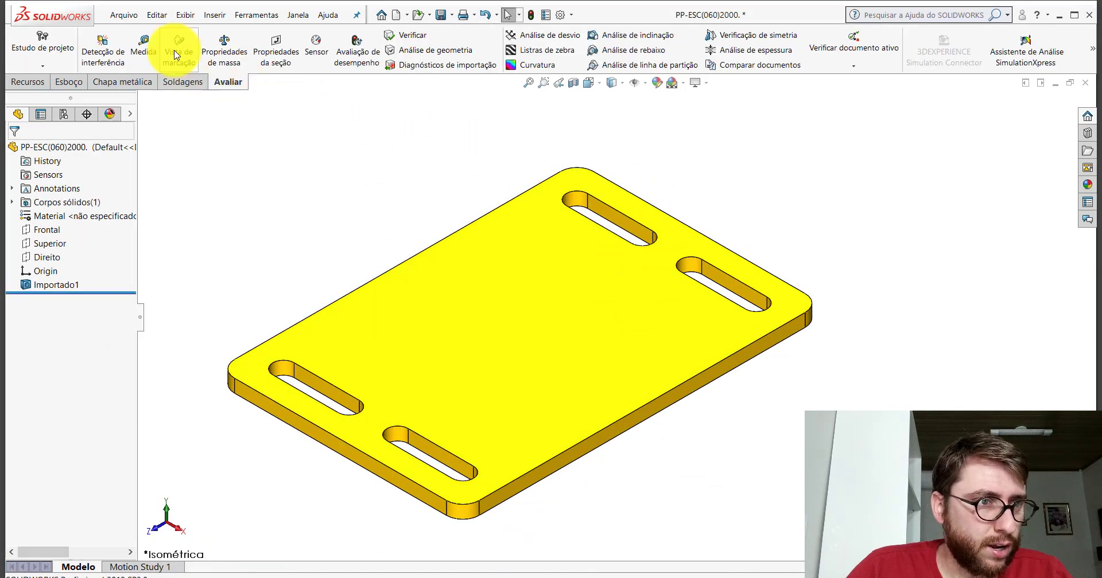
pyautogui.click(145, 49)
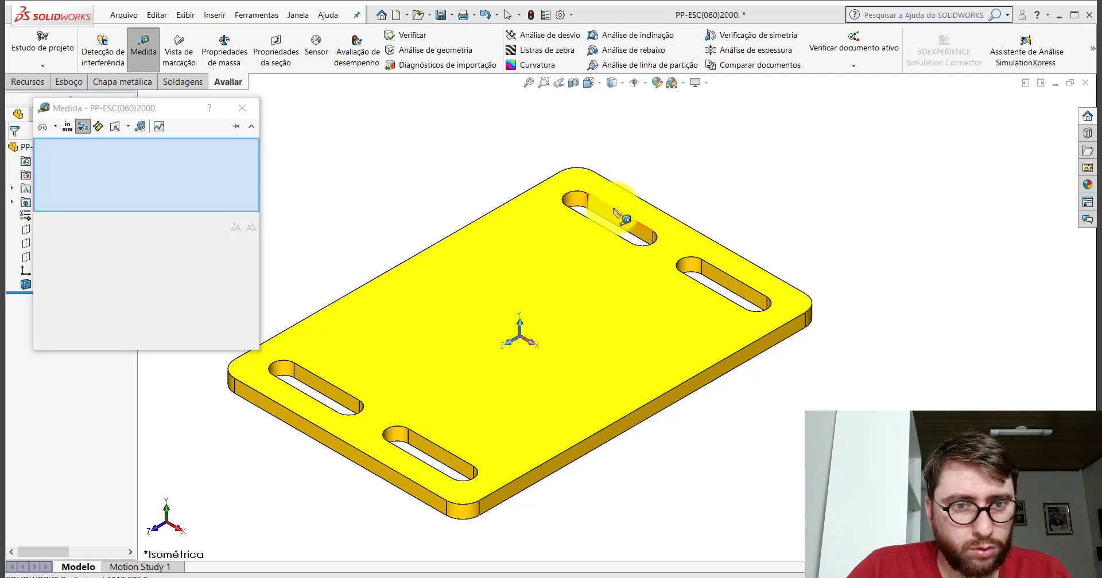
pyautogui.click(620, 213)
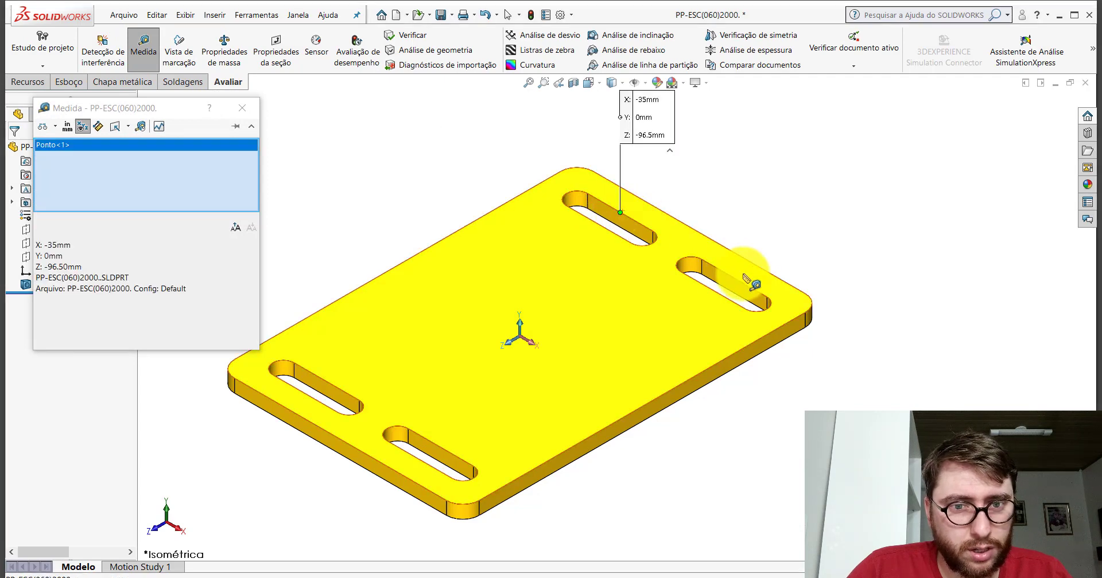
pyautogui.click(734, 278)
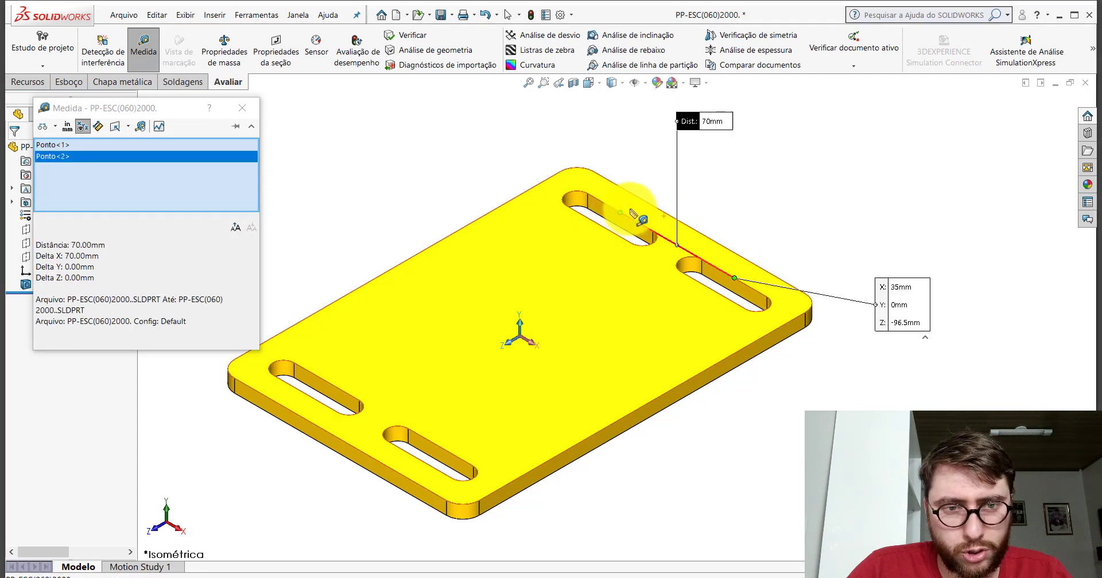
pyautogui.click(748, 183)
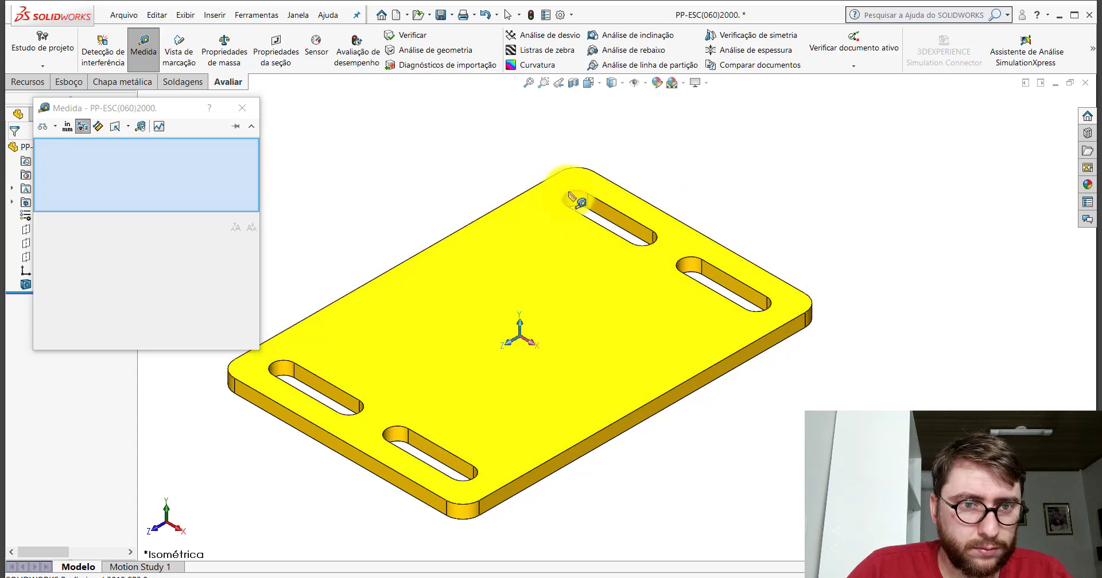
# Measure the 180 mm distance to the opposite slot, then return to the Peça1 sketch
pyautogui.click(566, 195)
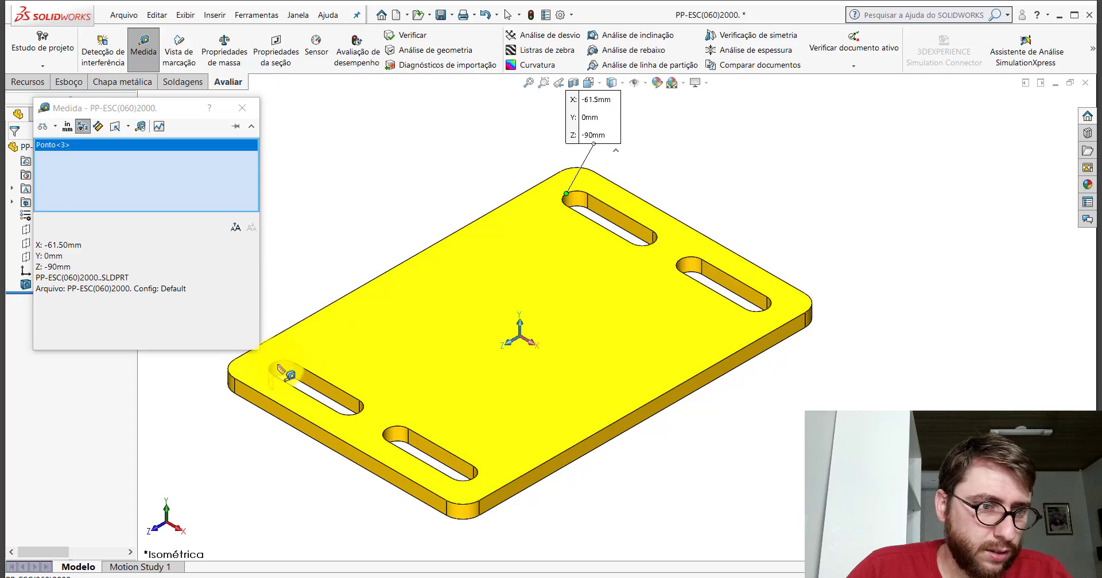
pyautogui.click(274, 364)
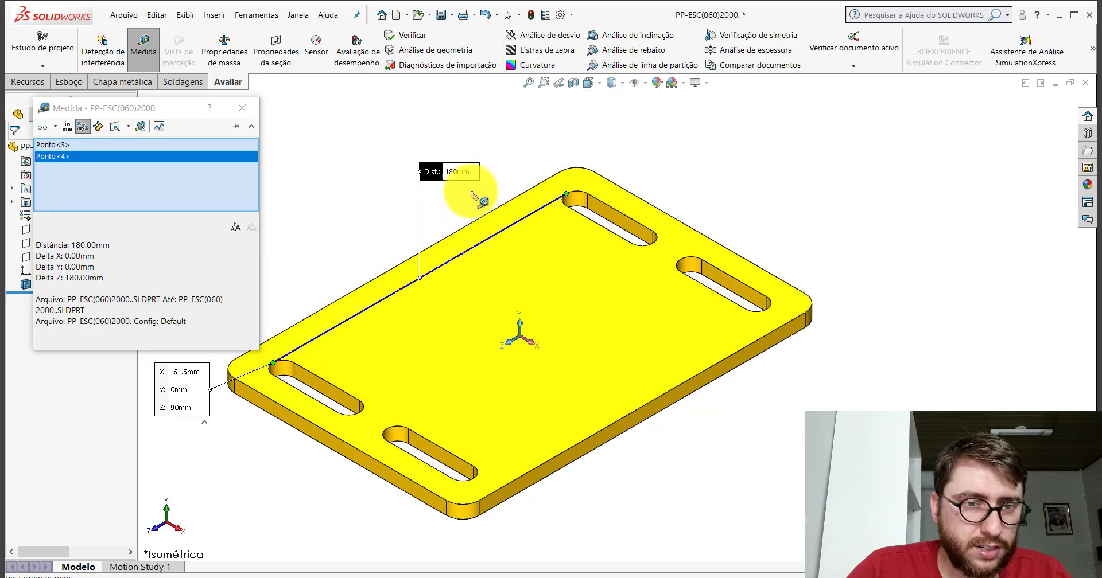
pyautogui.click(241, 115)
pyautogui.click(625, 537)
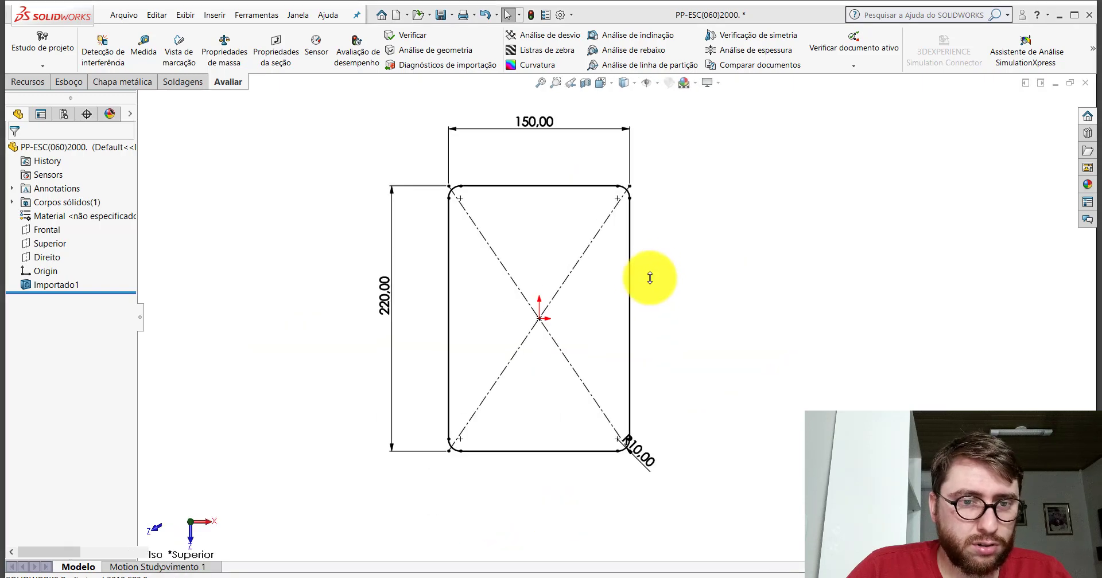
# Draw a construction centre rectangle centred on the origin inside the outline
pyautogui.click(69, 81)
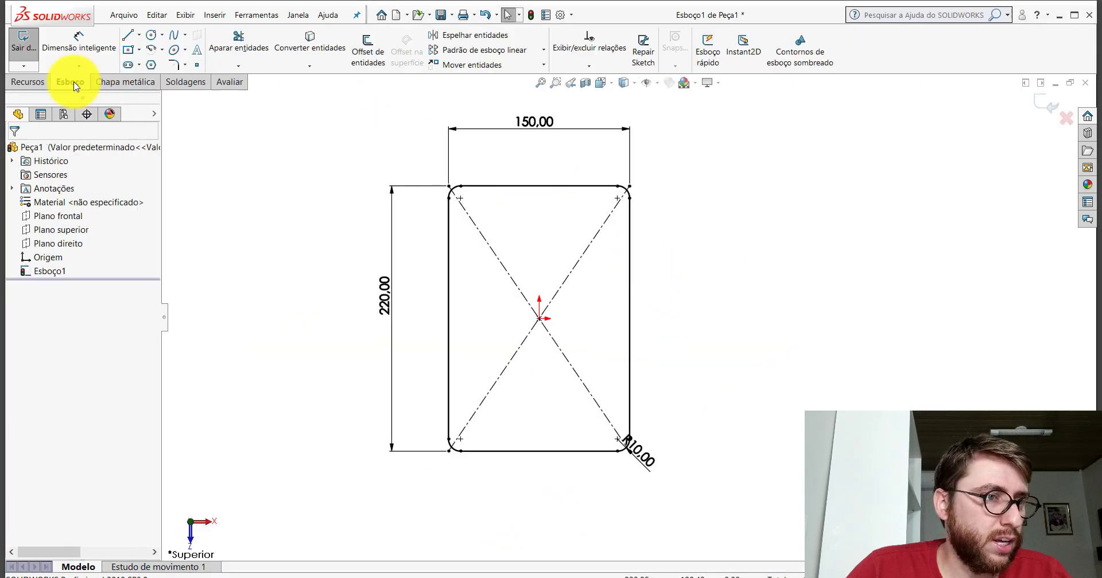
pyautogui.click(127, 51)
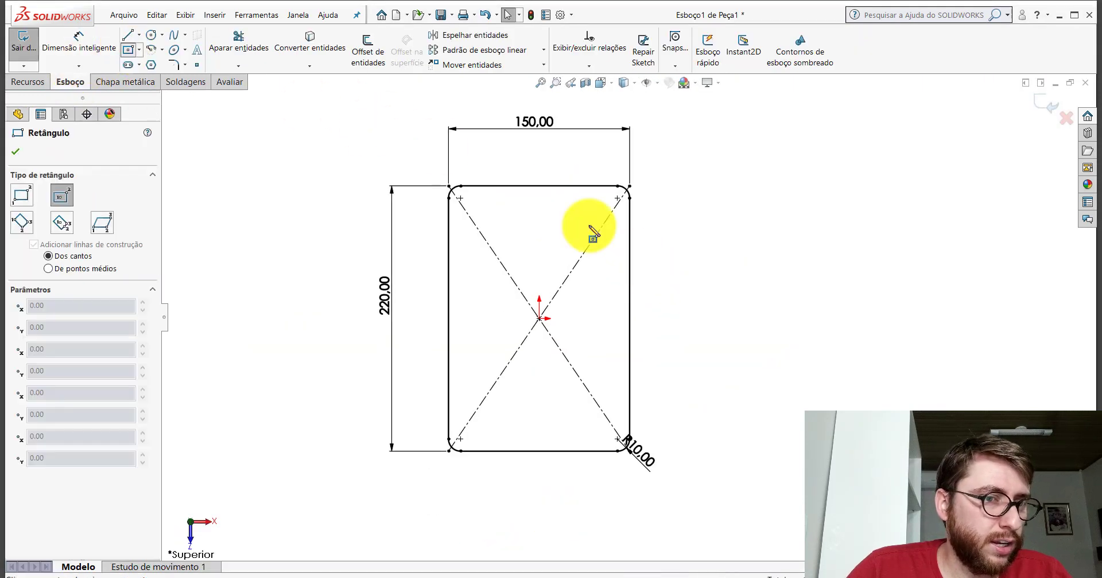
pyautogui.click(539, 319)
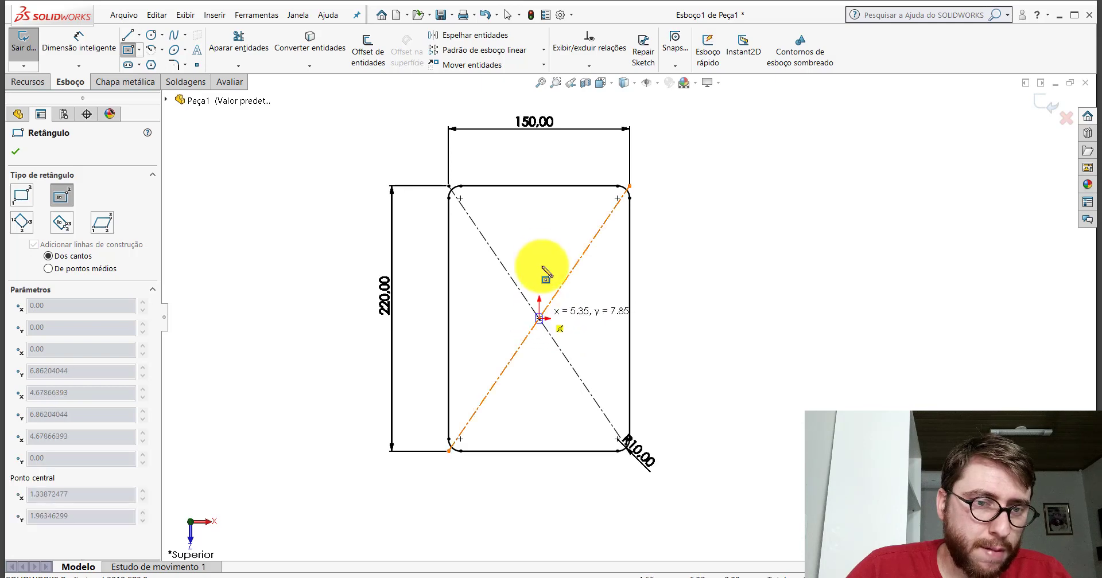
pyautogui.click(575, 213)
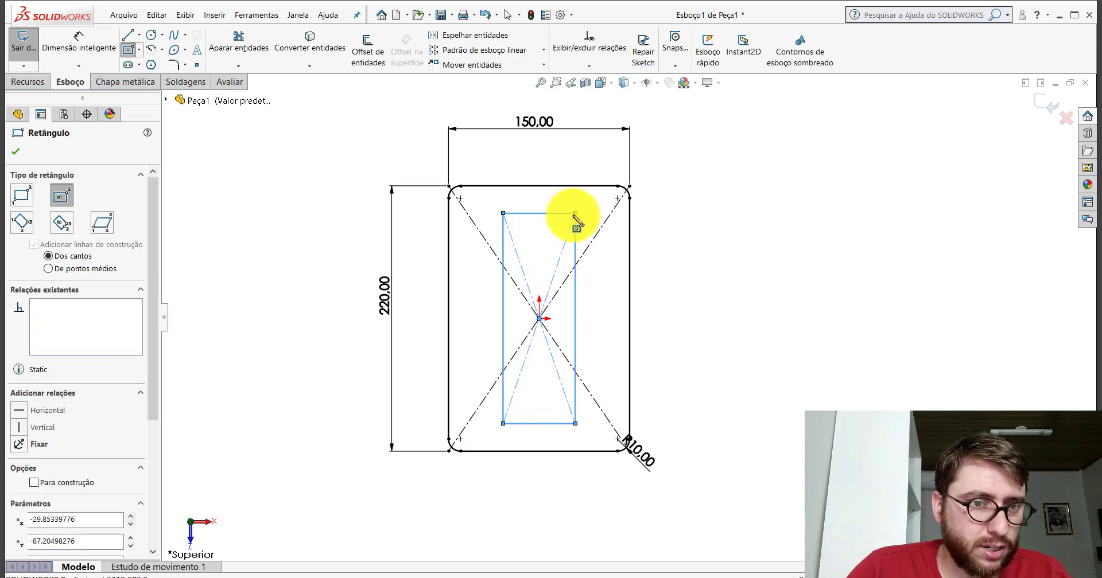
pyautogui.click(35, 484)
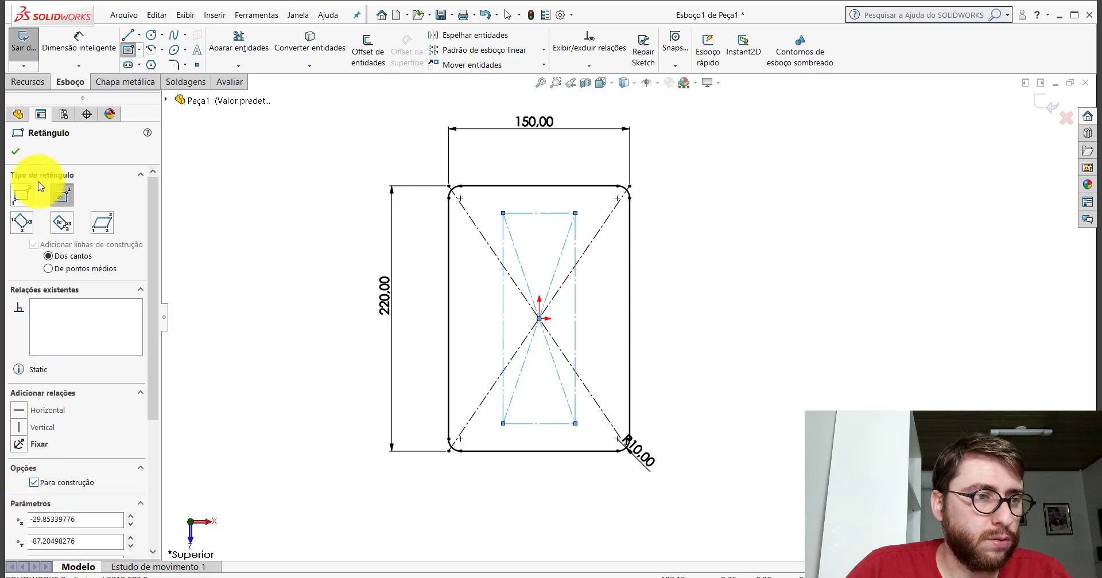
pyautogui.click(16, 152)
# Dimension the construction rectangle 180 mm tall and 70 mm wide
pyautogui.click(76, 43)
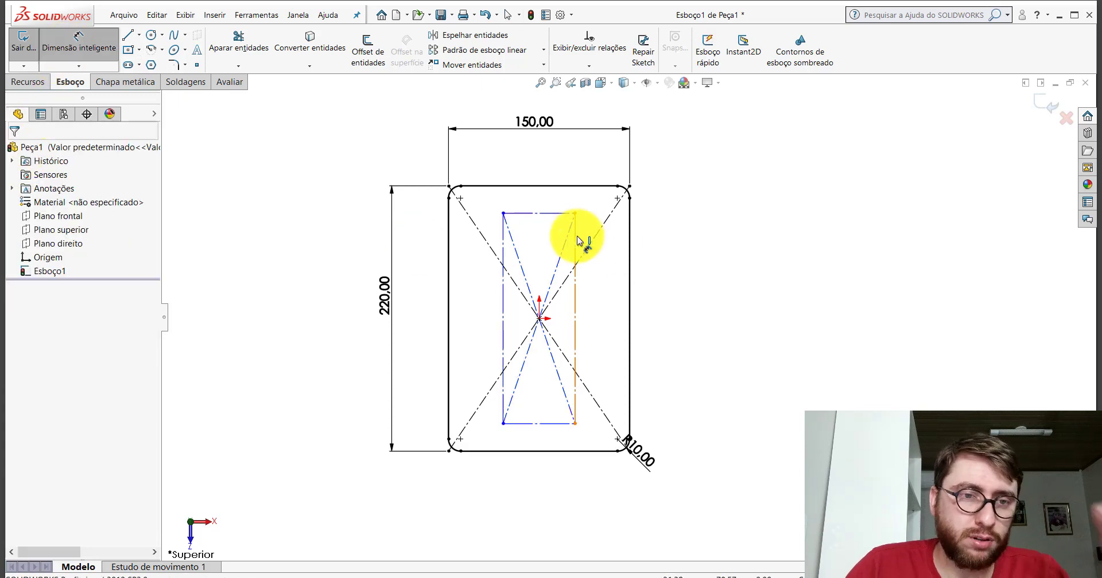
pyautogui.click(576, 307)
pyautogui.click(671, 312)
pyautogui.write('1')
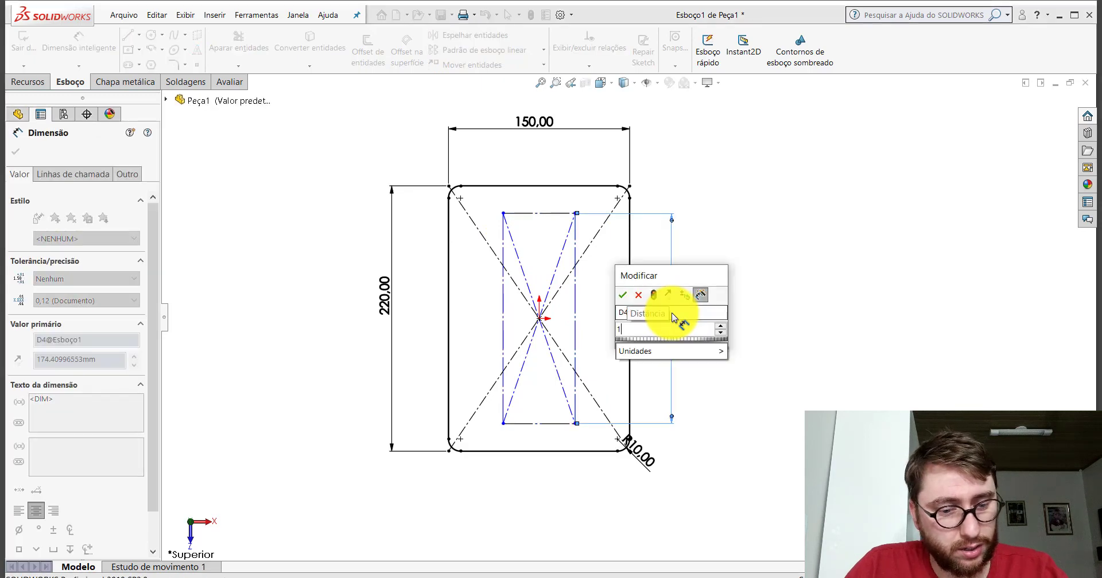
pyautogui.write('80')
pyautogui.press('Return')
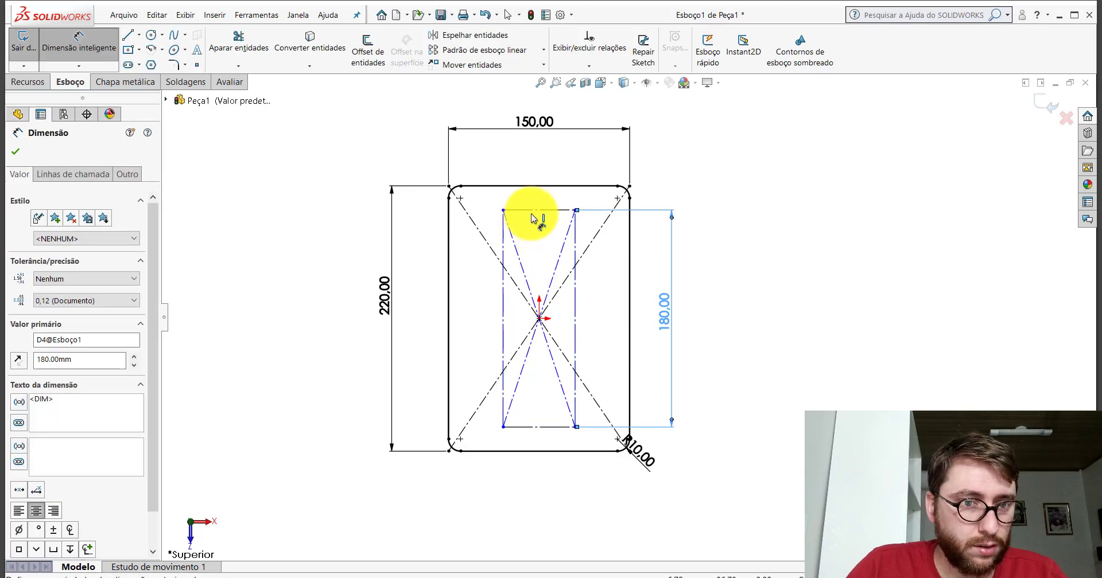
pyautogui.click(532, 211)
pyautogui.click(542, 159)
pyautogui.write('70')
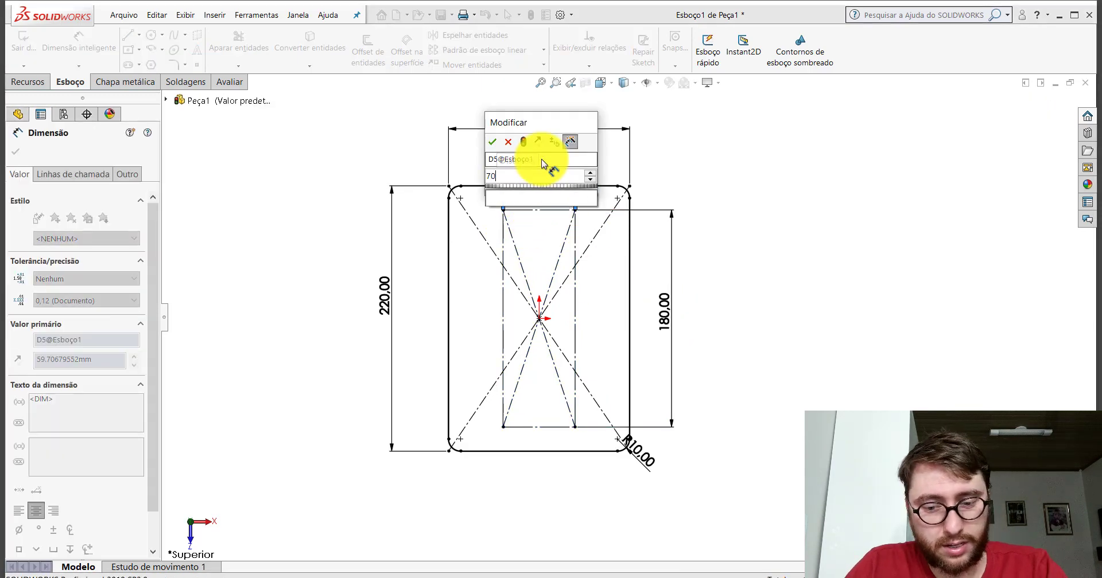
pyautogui.press('Return')
pyautogui.click(752, 189)
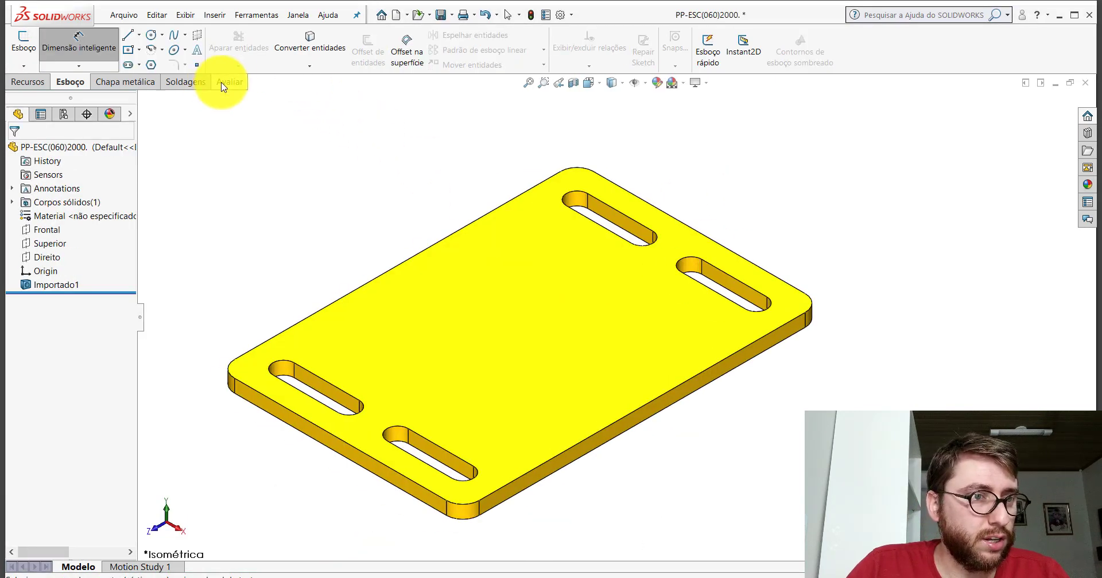
# On the original plate, measure the upper slot's edge and the width between its long edges
pyautogui.click(222, 84)
pyautogui.click(143, 46)
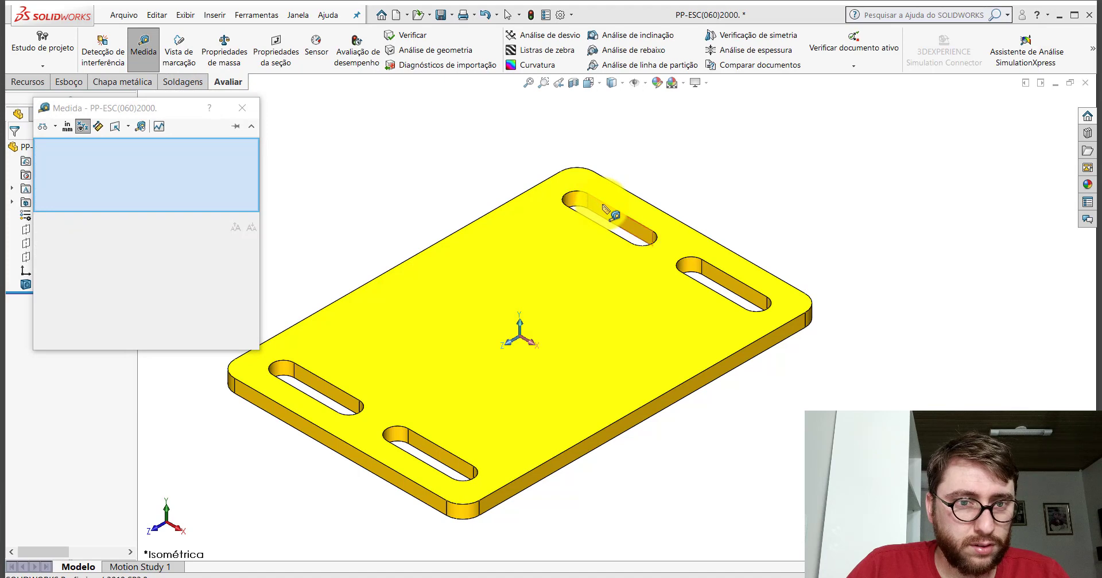
pyautogui.click(605, 208)
pyautogui.click(660, 204)
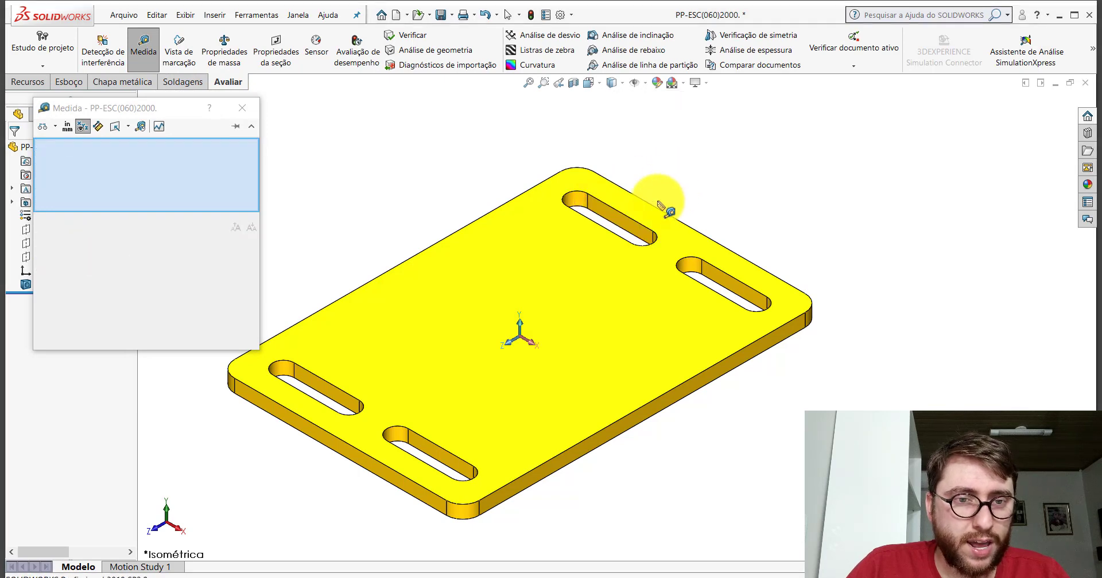
pyautogui.scroll(-2, 648, 215)
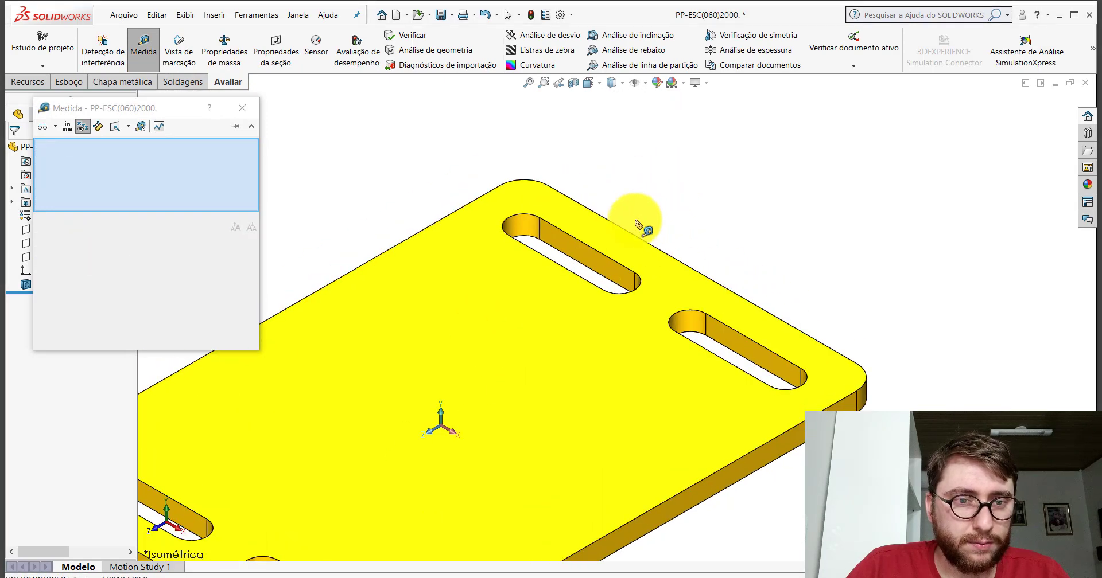
pyautogui.click(559, 234)
pyautogui.click(539, 262)
pyautogui.scroll(1, 530, 250)
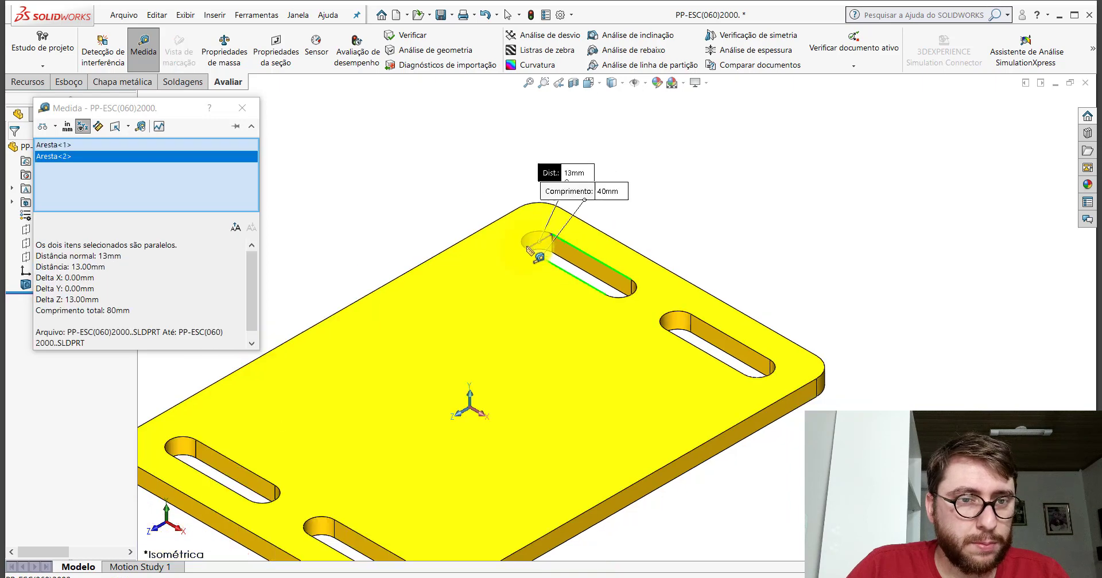
pyautogui.scroll(3, 530, 251)
pyautogui.click(480, 216)
# Measure the curved end face of the upper slot
pyautogui.scroll(-3, 507, 424)
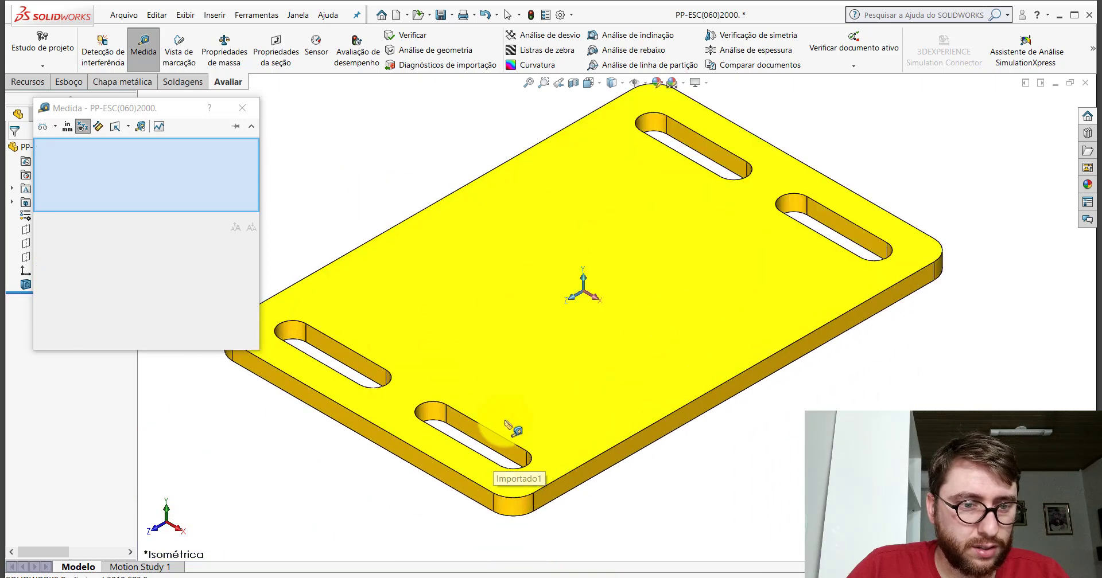
pyautogui.scroll(3, 669, 228)
pyautogui.scroll(-2, 652, 259)
pyautogui.scroll(-1, 625, 246)
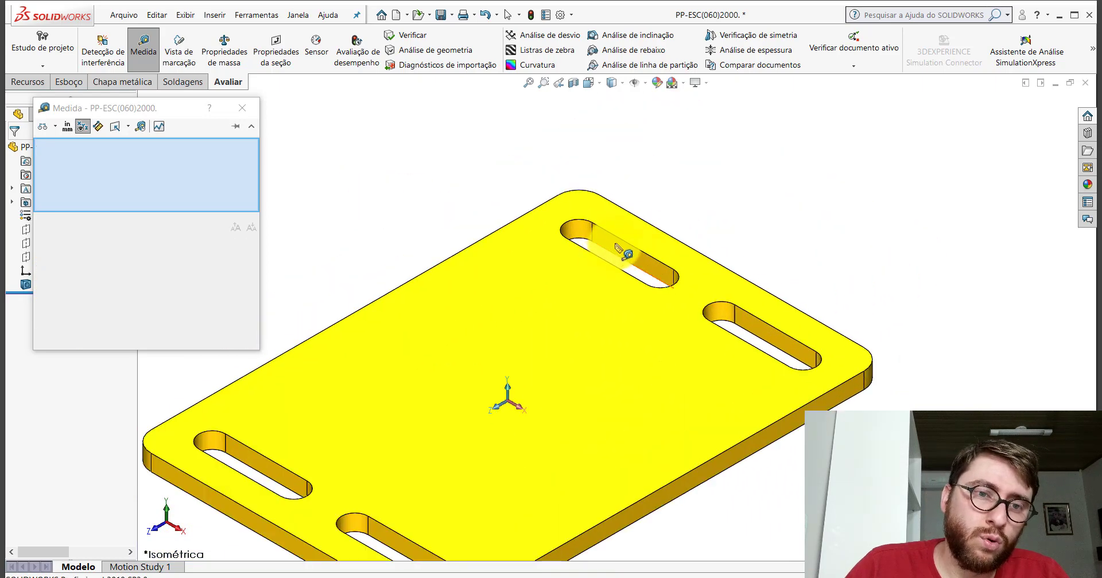
pyautogui.scroll(-3, 611, 244)
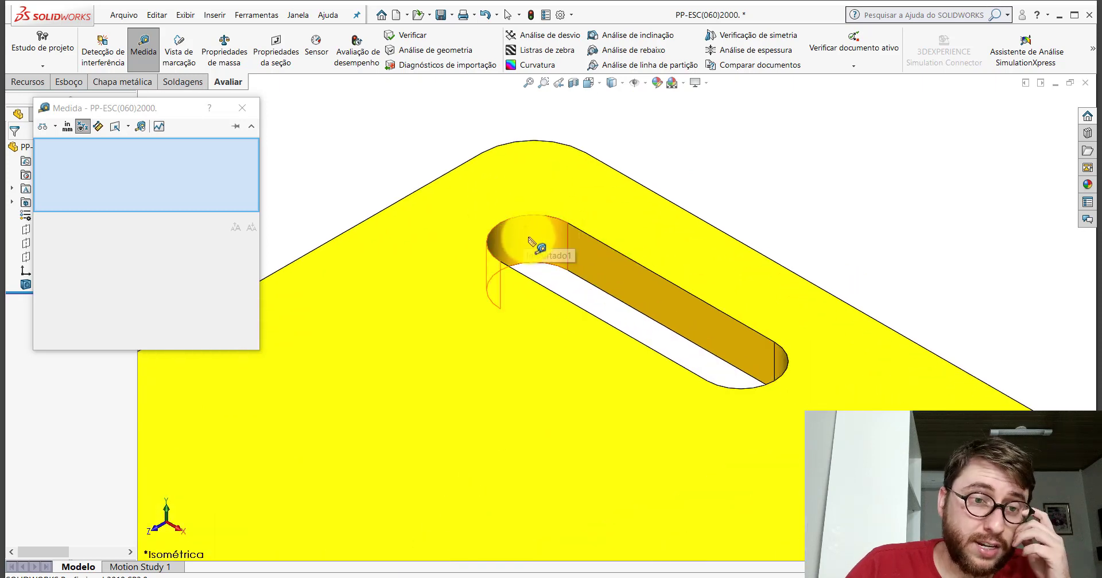
pyautogui.click(525, 235)
pyautogui.click(711, 156)
pyautogui.scroll(3, 654, 224)
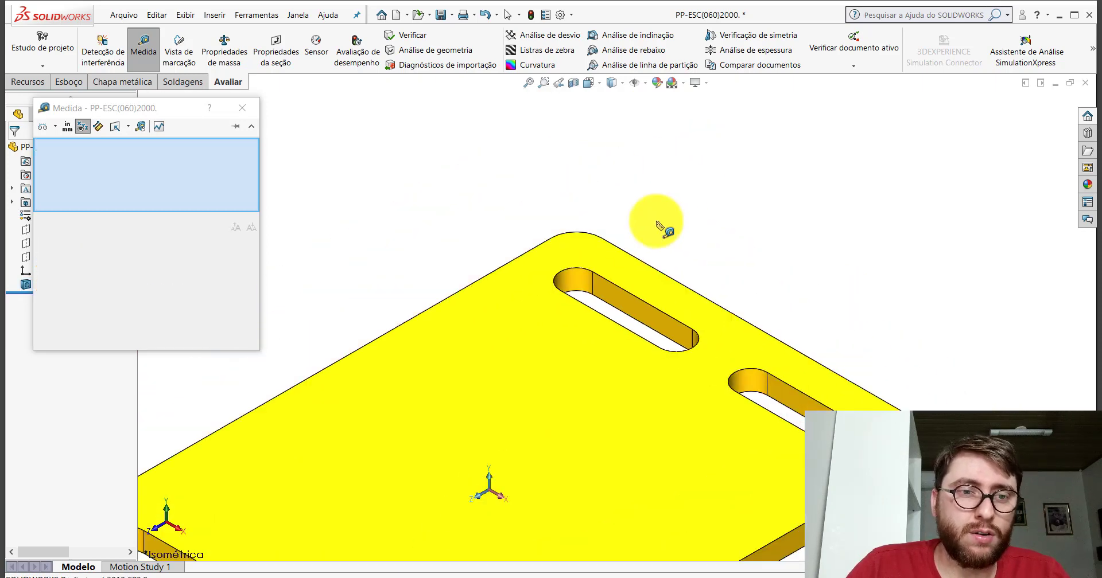
pyautogui.scroll(2, 635, 287)
pyautogui.scroll(2, 613, 324)
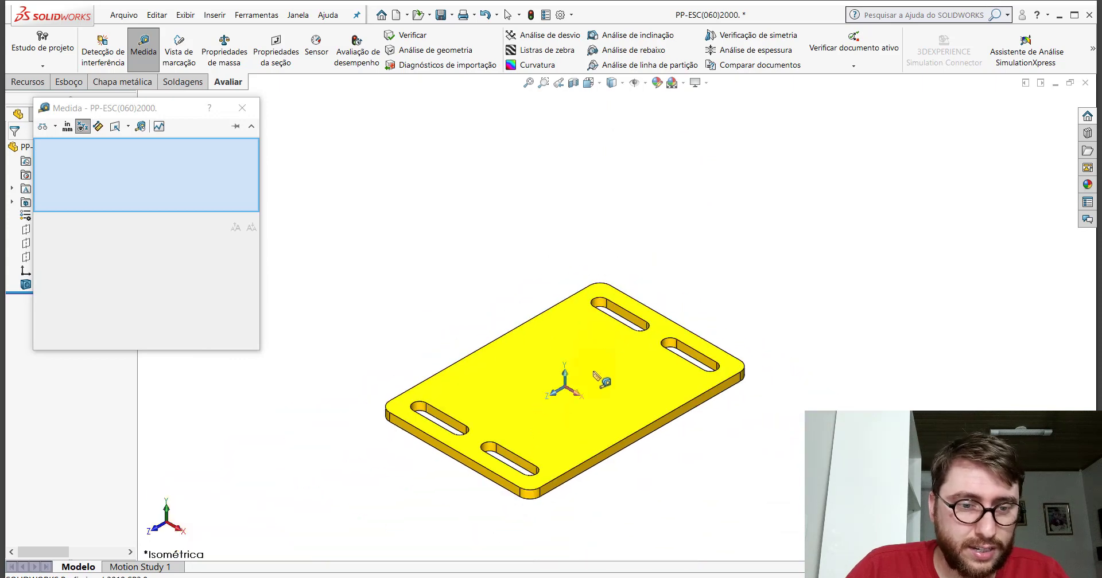
pyautogui.scroll(-2, 545, 461)
pyautogui.scroll(-3, 519, 490)
pyautogui.scroll(-1, 499, 436)
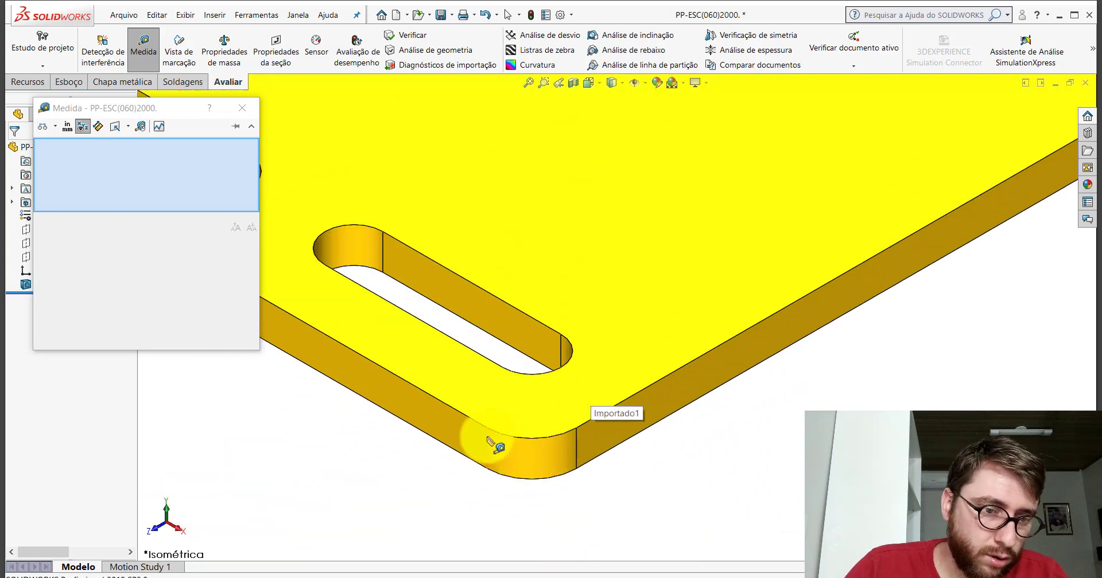
# Measure the 7.94 mm plate thickness at a corner edge
pyautogui.click(489, 440)
pyautogui.scroll(3, 524, 359)
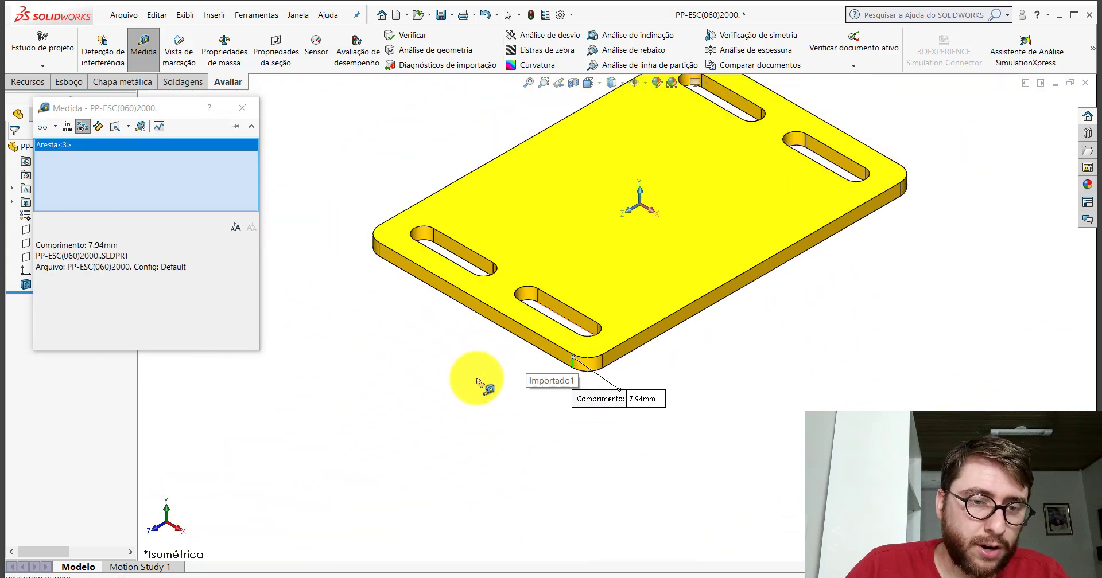
pyautogui.click(481, 385)
pyautogui.scroll(1, 516, 344)
pyautogui.scroll(-2, 664, 321)
pyautogui.scroll(-2, 688, 253)
pyautogui.scroll(-2, 712, 242)
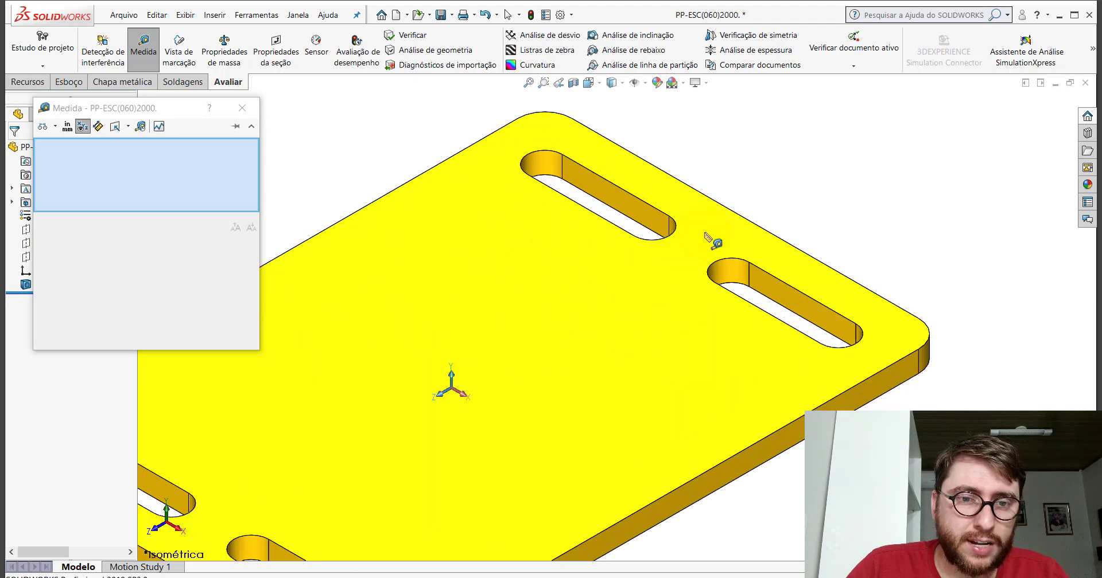
# Measure the slot's long edge, close Measure and return to the Peça1 sketch
pyautogui.keyDown('ctrl'); pyautogui.moveTo(676, 246); pyautogui.dragTo(629, 248, button='middle'); pyautogui.keyUp('ctrl')
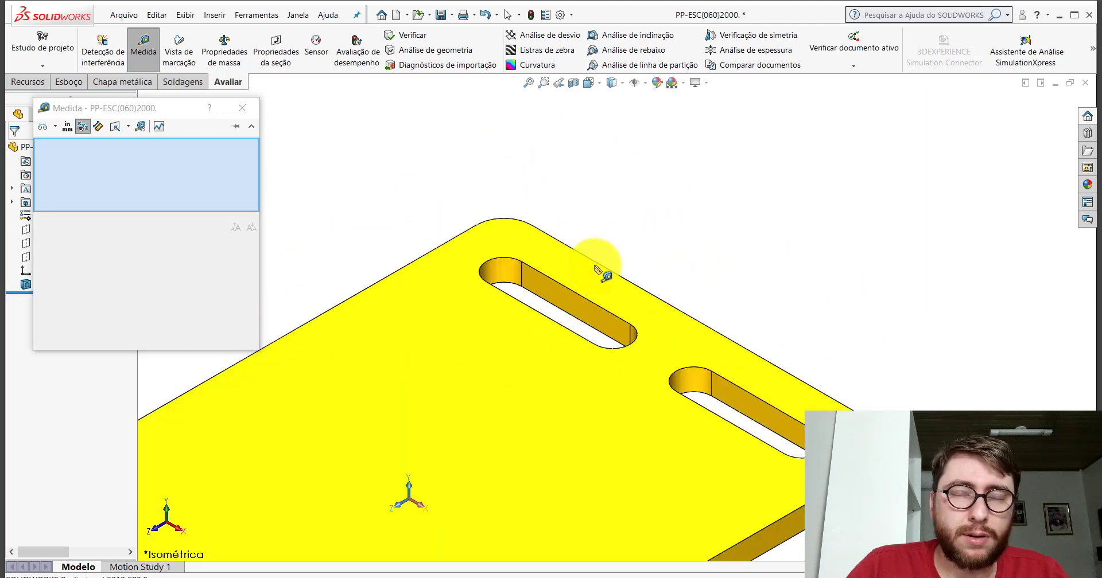
pyautogui.scroll(-1, 588, 280)
pyautogui.scroll(-1, 568, 284)
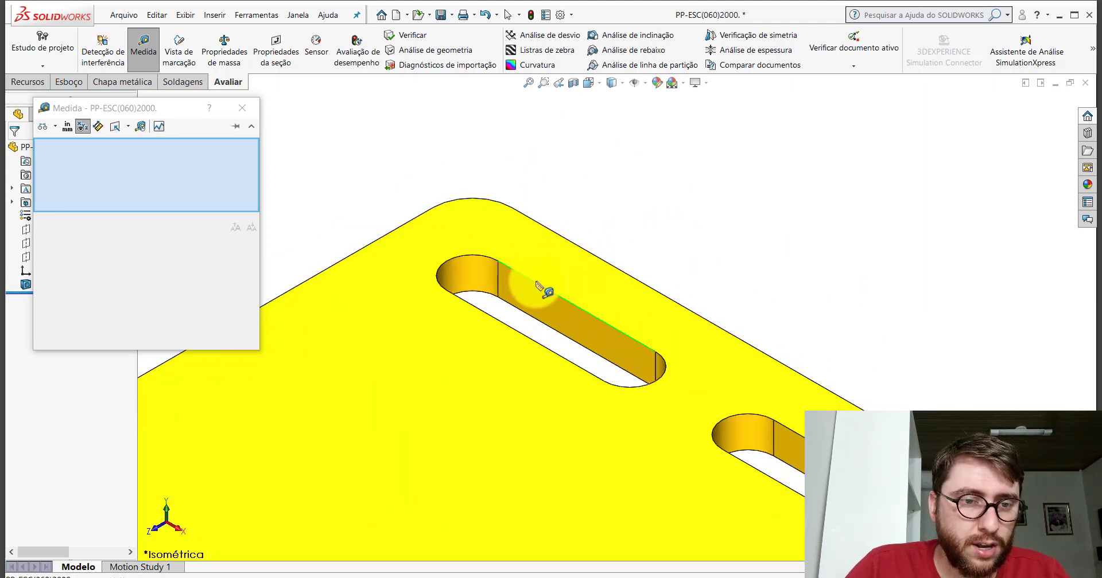
pyautogui.click(539, 288)
pyautogui.click(664, 201)
pyautogui.click(354, 145)
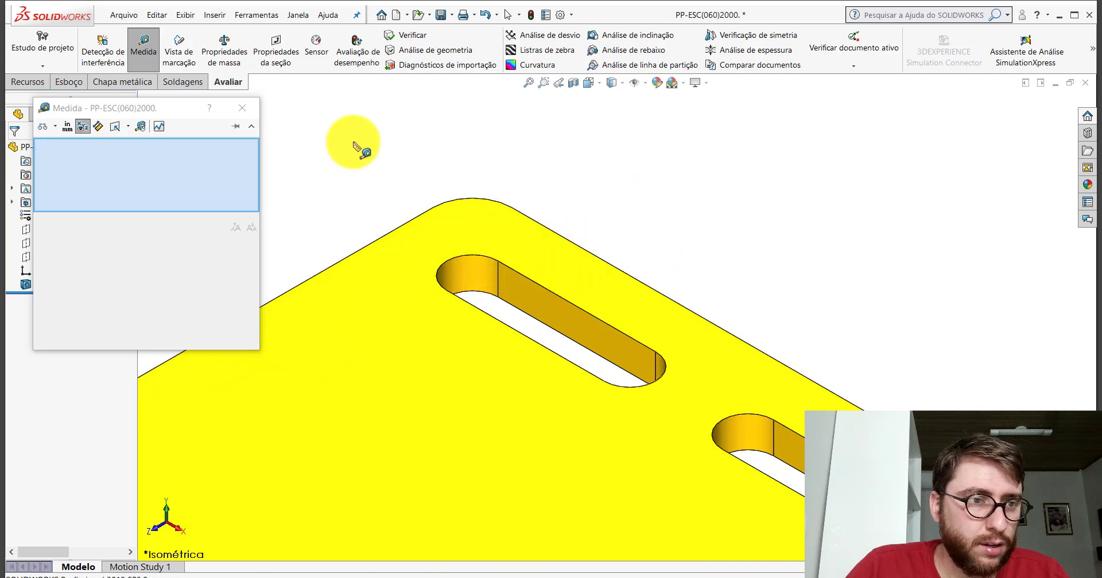
pyautogui.click(242, 108)
pyautogui.click(508, 575)
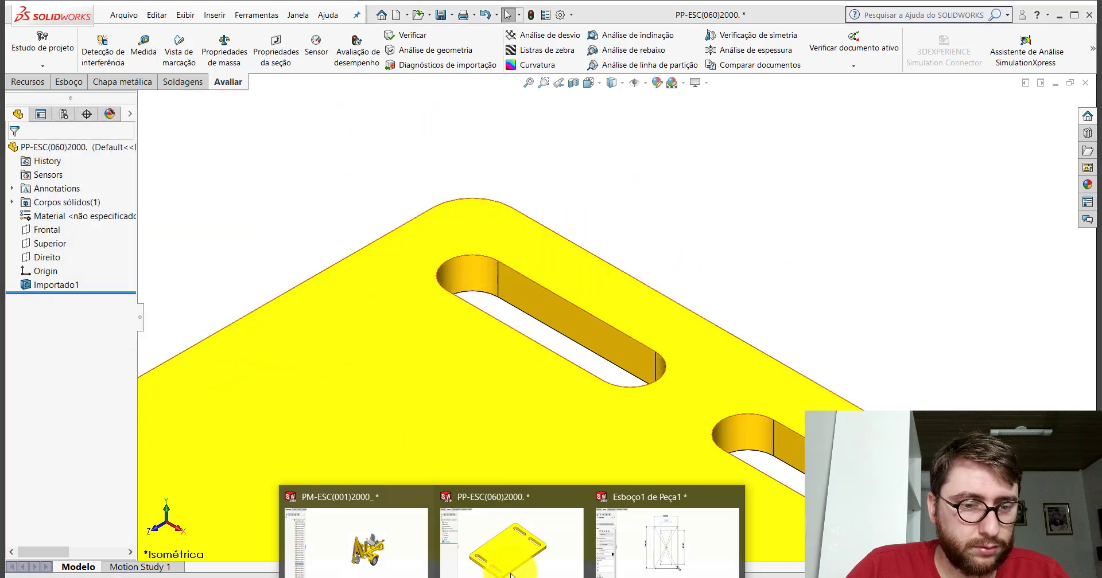
pyautogui.click(666, 539)
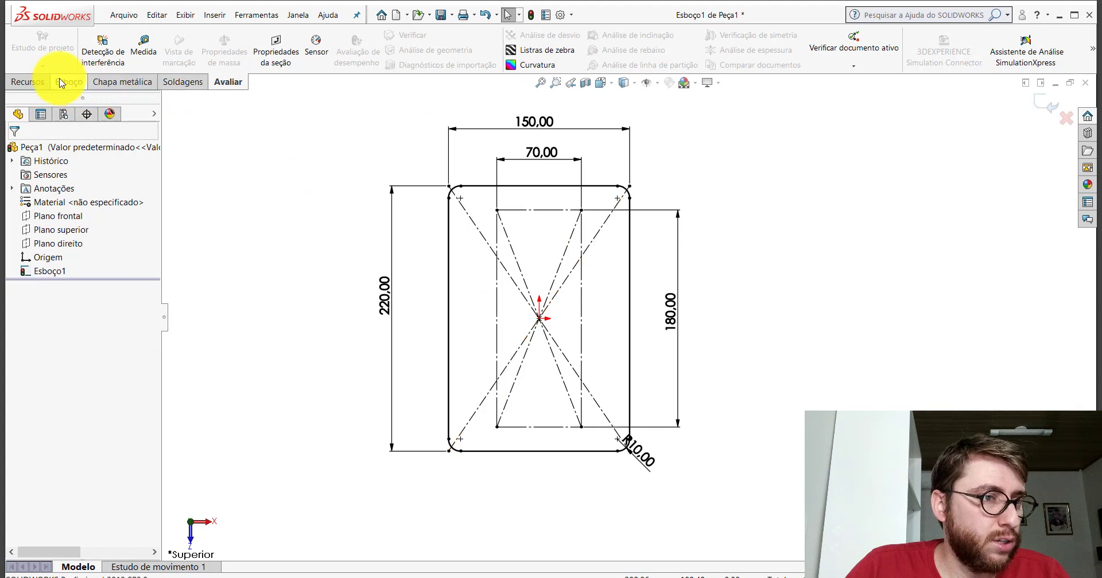
# Draw two centre-point straight slots on the top construction line
pyautogui.click(60, 83)
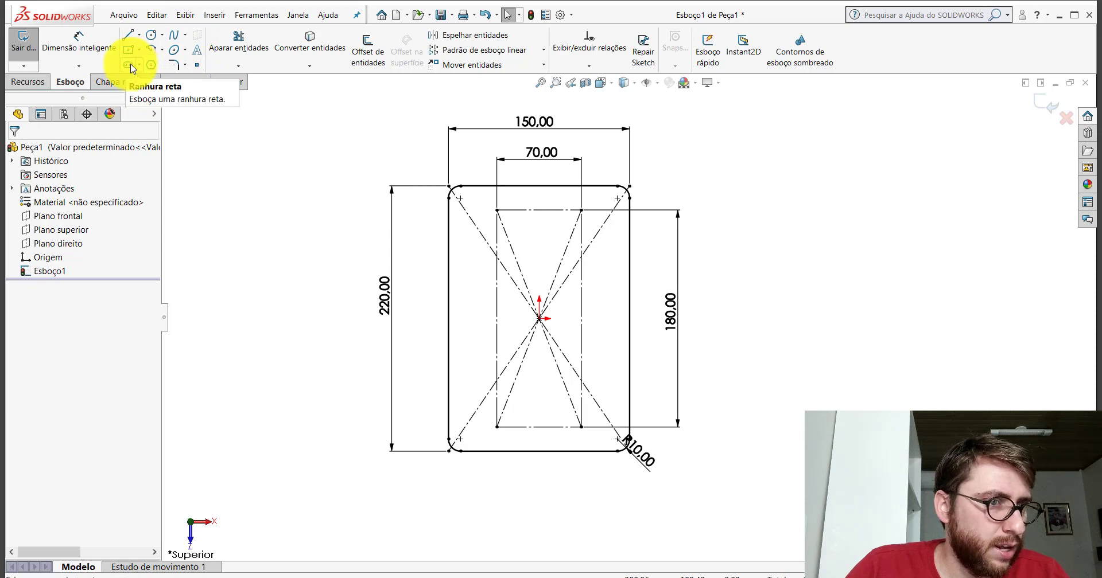
pyautogui.click(139, 66)
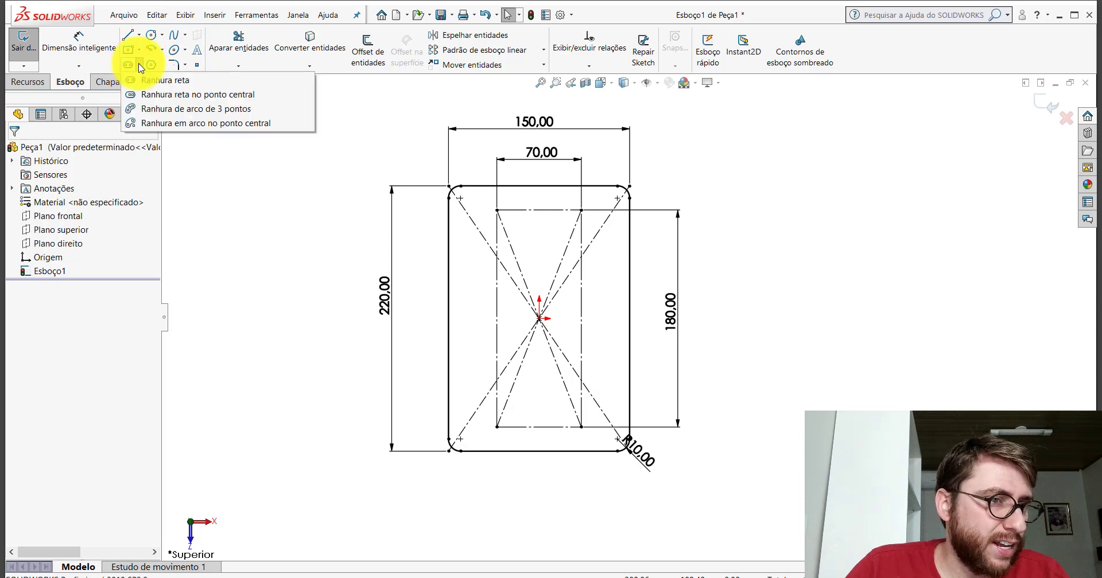
pyautogui.click(151, 95)
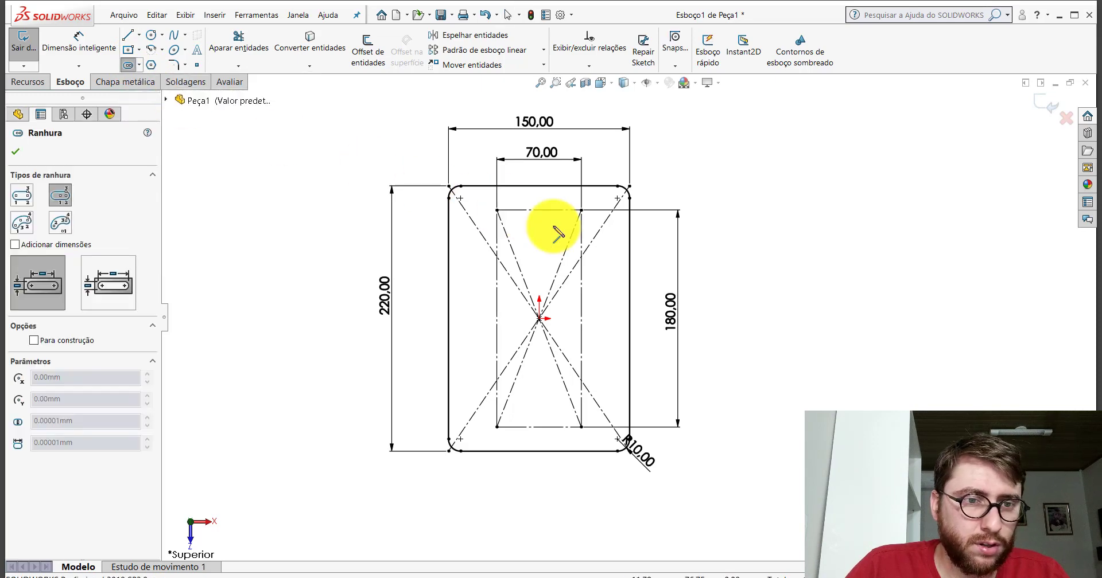
pyautogui.scroll(-5, 545, 221)
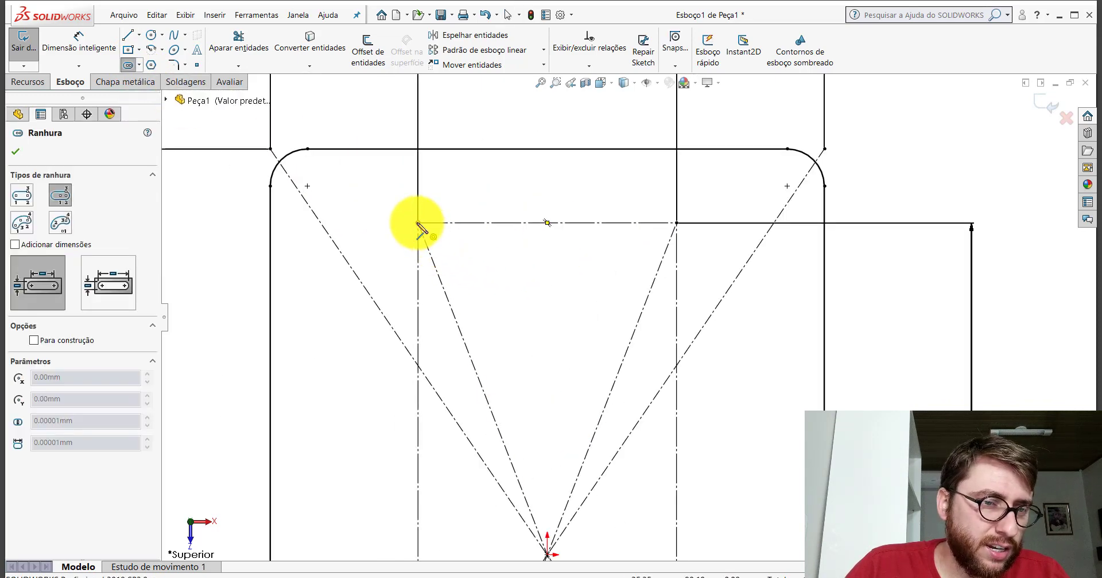
pyautogui.click(494, 223)
pyautogui.click(505, 200)
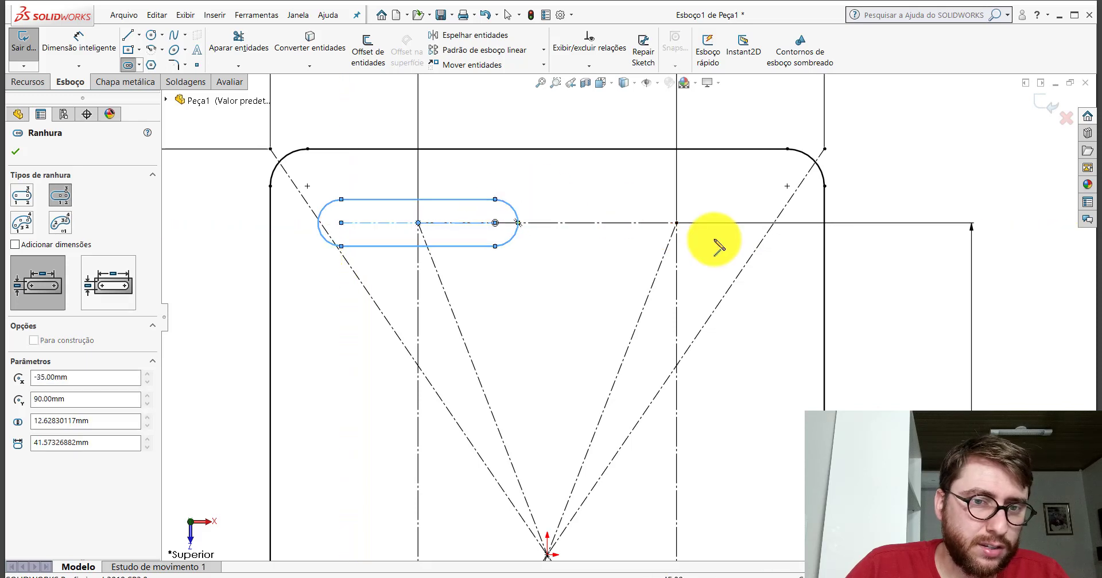
pyautogui.click(677, 224)
pyautogui.click(607, 223)
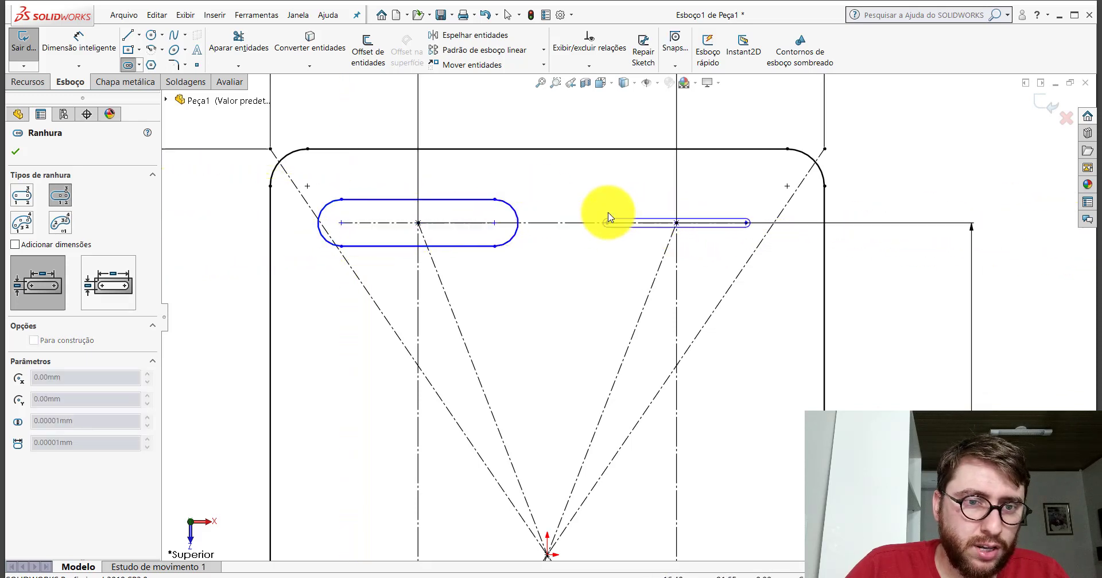
pyautogui.click(606, 210)
pyautogui.scroll(2, 609, 232)
pyautogui.scroll(3, 579, 438)
pyautogui.scroll(-4, 672, 394)
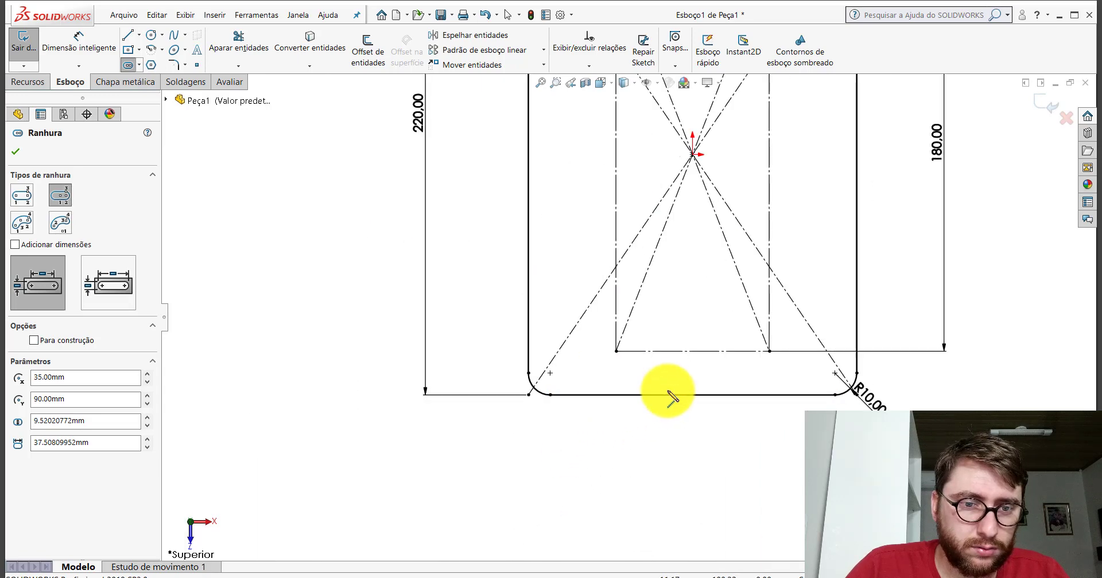
pyautogui.scroll(-3, 578, 314)
# Draw the bottom-left and bottom-right straight slots on the lower construction line
pyautogui.click(569, 308)
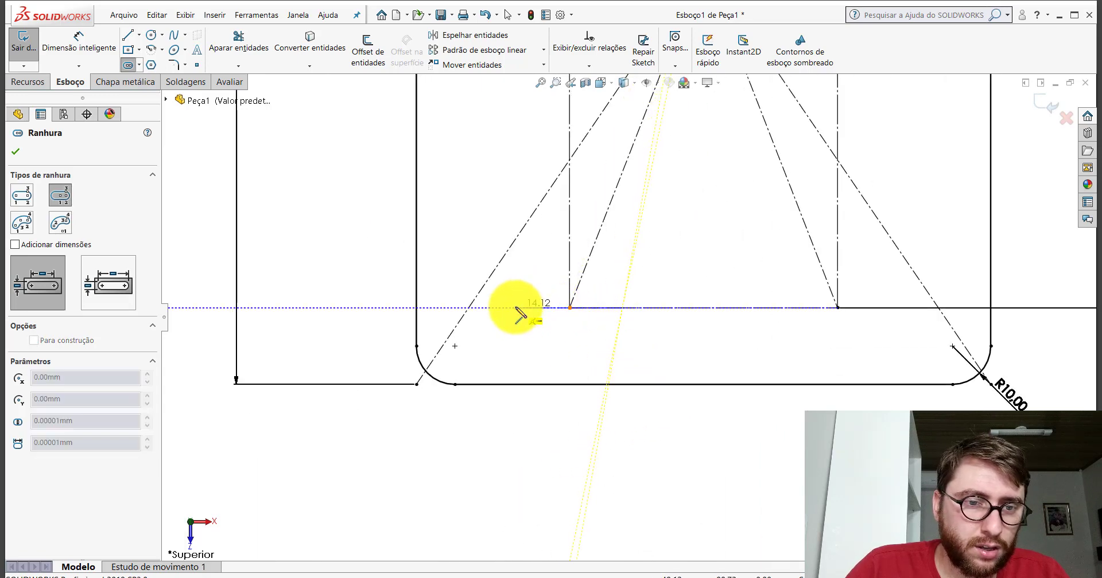
pyautogui.click(516, 308)
pyautogui.click(516, 287)
pyautogui.scroll(-2, 645, 308)
pyautogui.scroll(3, 591, 337)
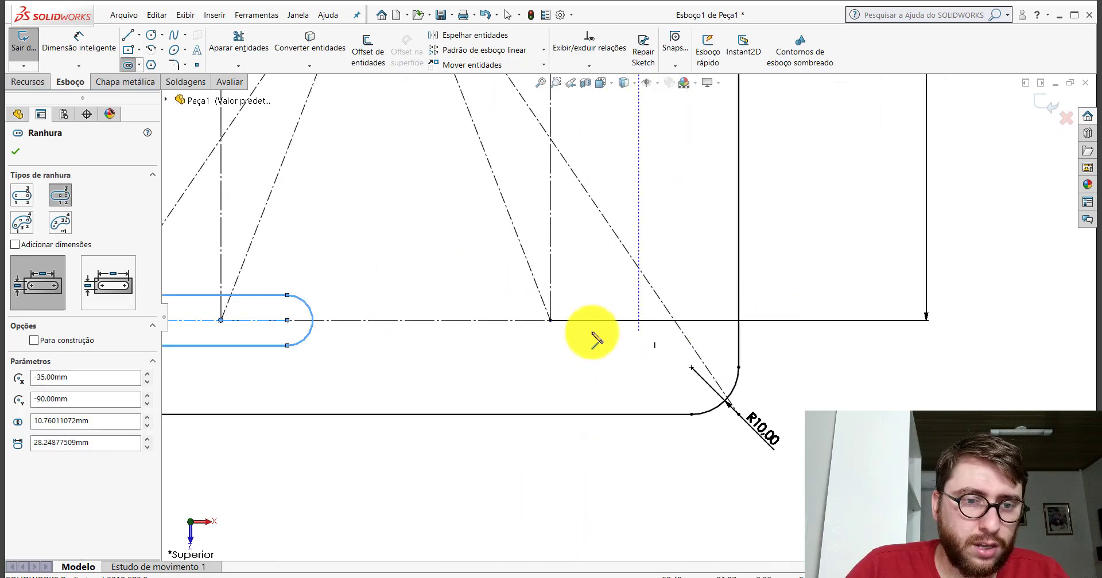
pyautogui.click(549, 320)
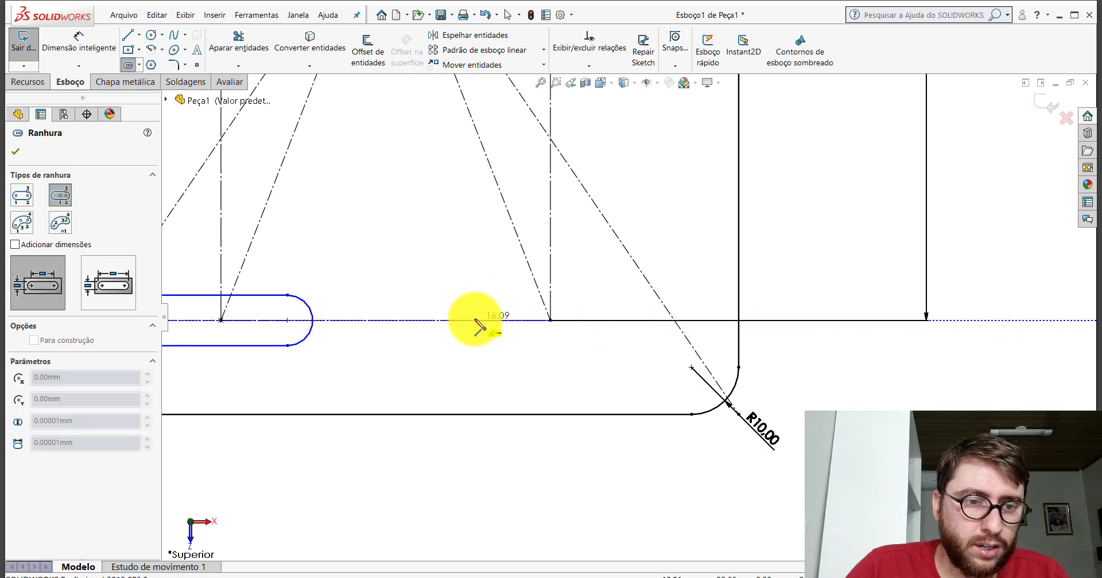
pyautogui.click(474, 320)
pyautogui.click(469, 298)
pyautogui.press('Escape')
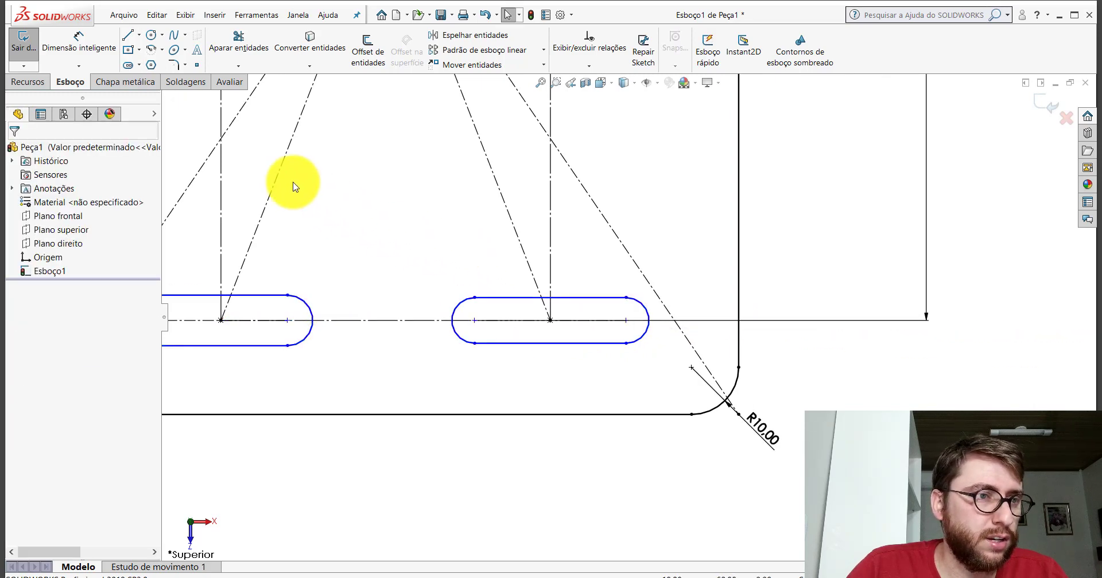
pyautogui.scroll(-3, 546, 305)
pyautogui.scroll(4, 560, 320)
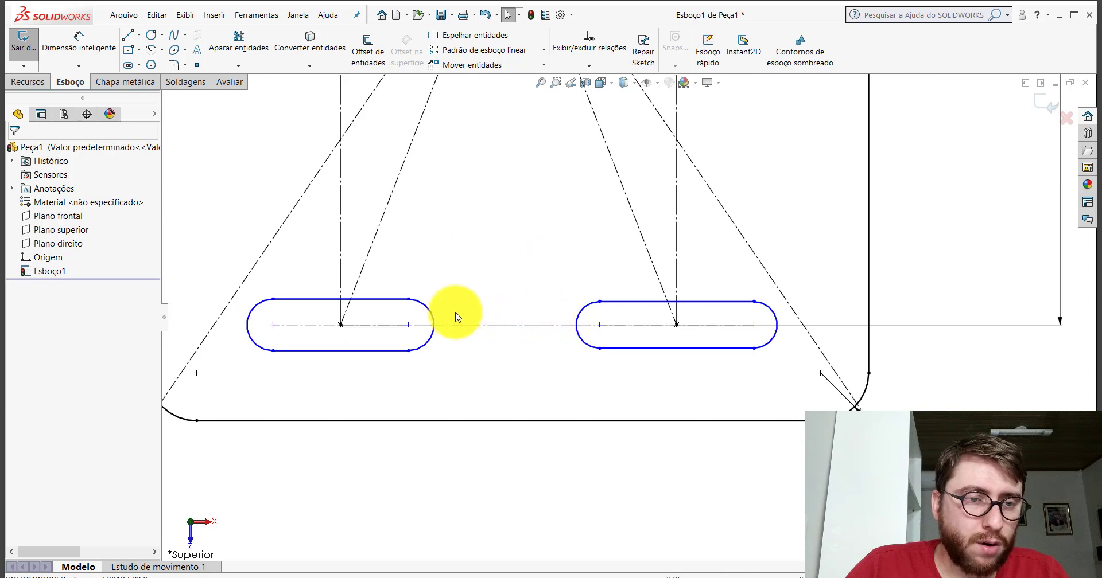
pyautogui.click(431, 313)
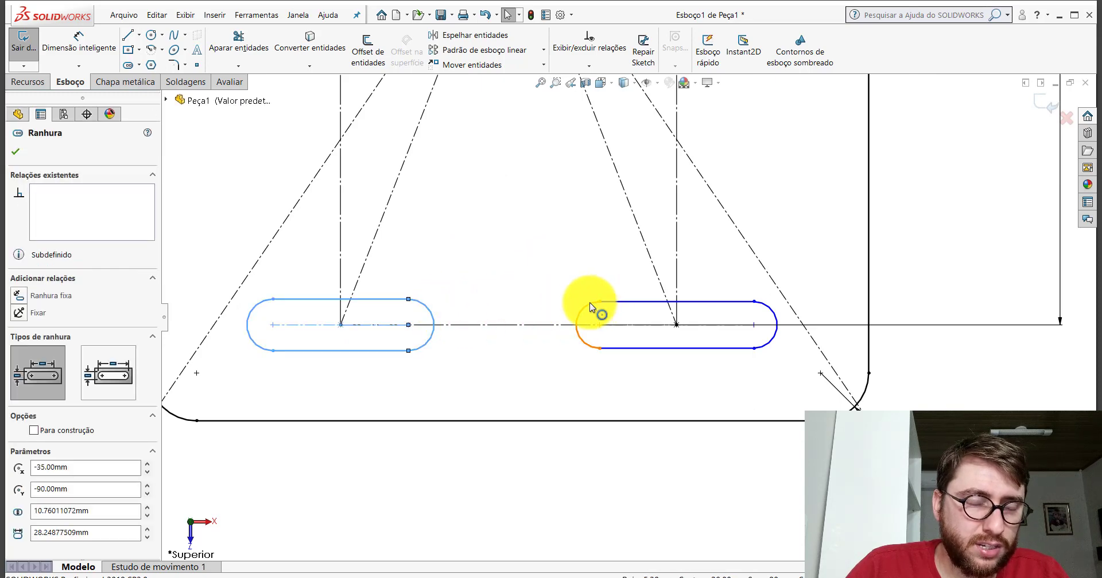
# Select the remaining slots and make all four slots equal
pyautogui.keyDown('ctrl'); pyautogui.click(591, 304); pyautogui.keyUp('ctrl')
pyautogui.scroll(-4, 590, 296)
pyautogui.scroll(2, 615, 283)
pyautogui.scroll(1, 639, 229)
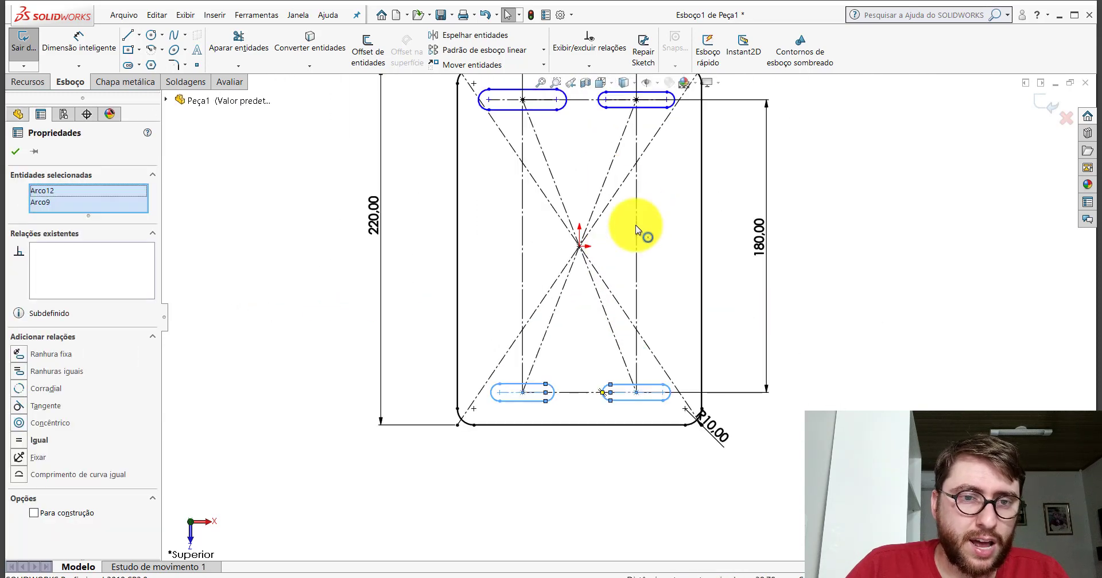
pyautogui.scroll(-3, 635, 192)
pyautogui.scroll(4, 585, 241)
pyautogui.scroll(3, 517, 258)
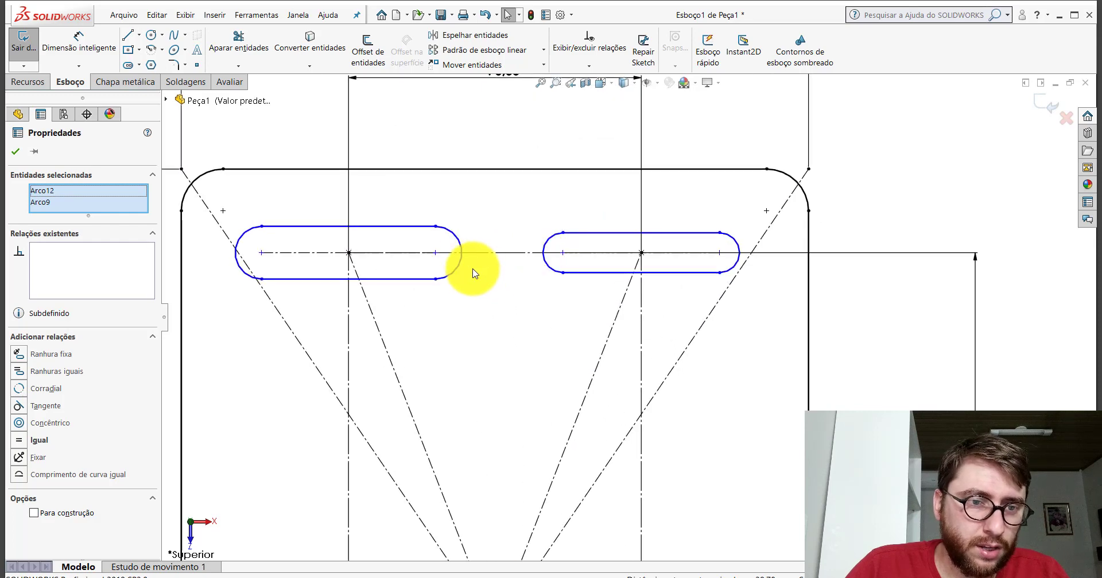
pyautogui.keyDown('ctrl'); pyautogui.click(480, 276); pyautogui.keyUp('ctrl')
pyautogui.keyDown('ctrl'); pyautogui.click(545, 261); pyautogui.keyUp('ctrl')
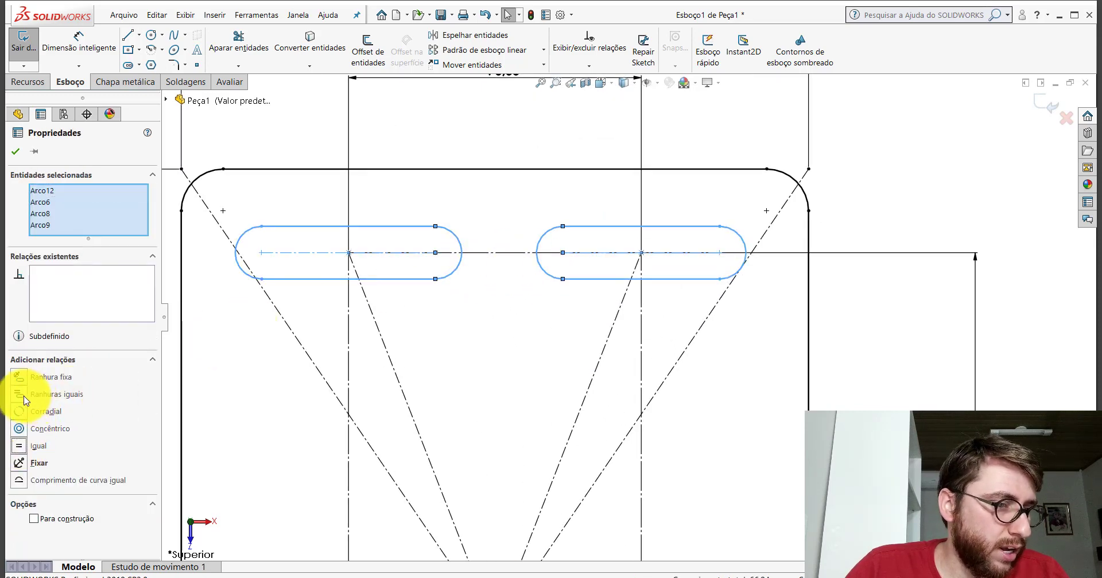
pyautogui.click(15, 152)
# Dimension the bottom-left slot's length as 40 mm
pyautogui.click(79, 43)
pyautogui.scroll(-3, 620, 262)
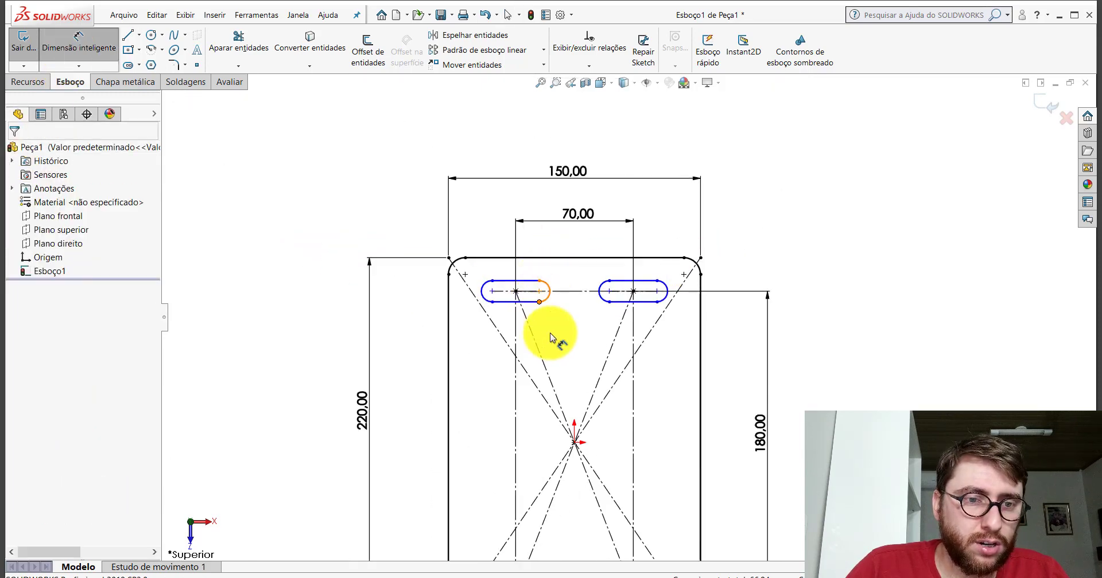
pyautogui.scroll(5, 635, 452)
pyautogui.scroll(-4, 525, 346)
pyautogui.scroll(-3, 483, 318)
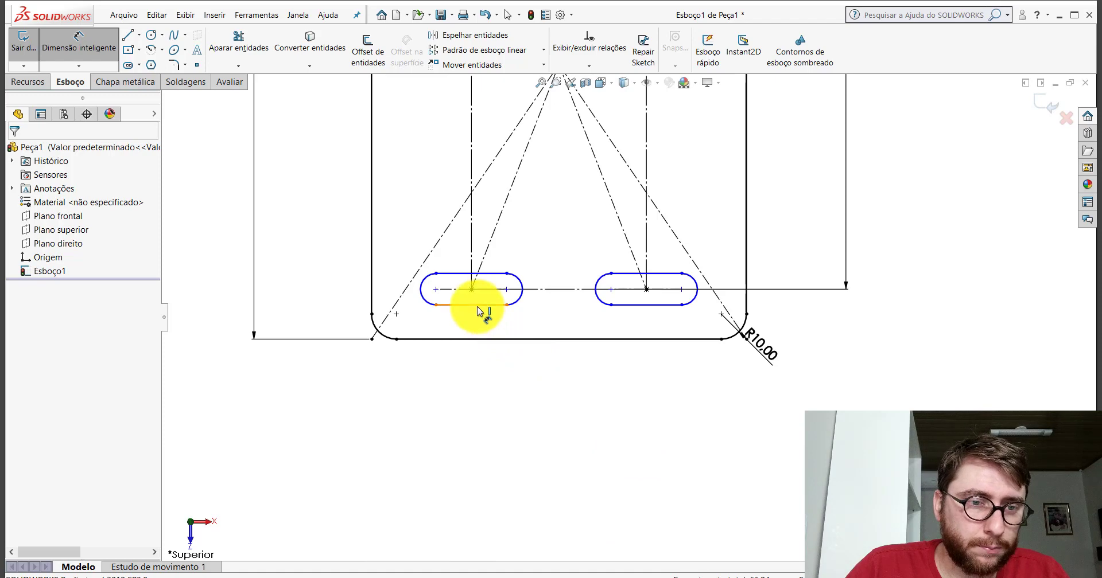
pyautogui.click(478, 313)
pyautogui.click(467, 401)
pyautogui.write('4')
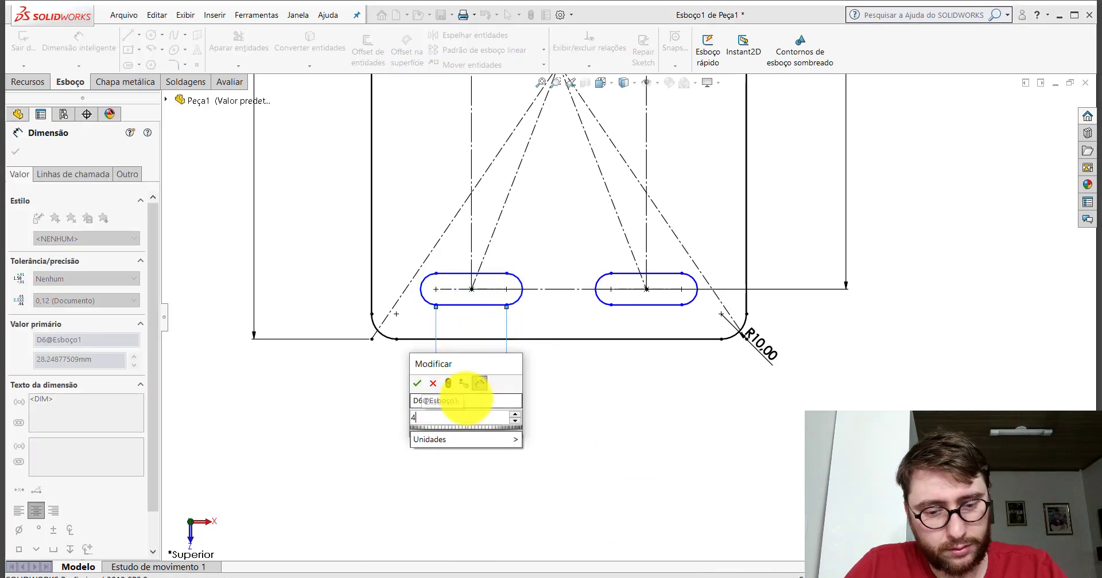
pyautogui.write('0')
pyautogui.press('Return')
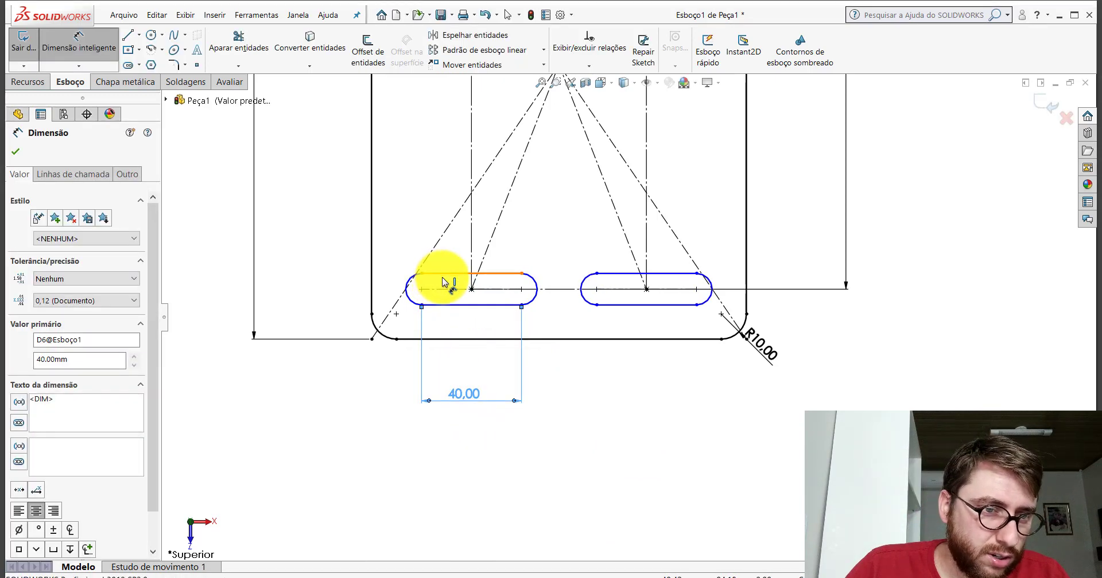
# Dimension the slot width as 13 mm and finish dimensioning
pyautogui.click(446, 281)
pyautogui.click(448, 305)
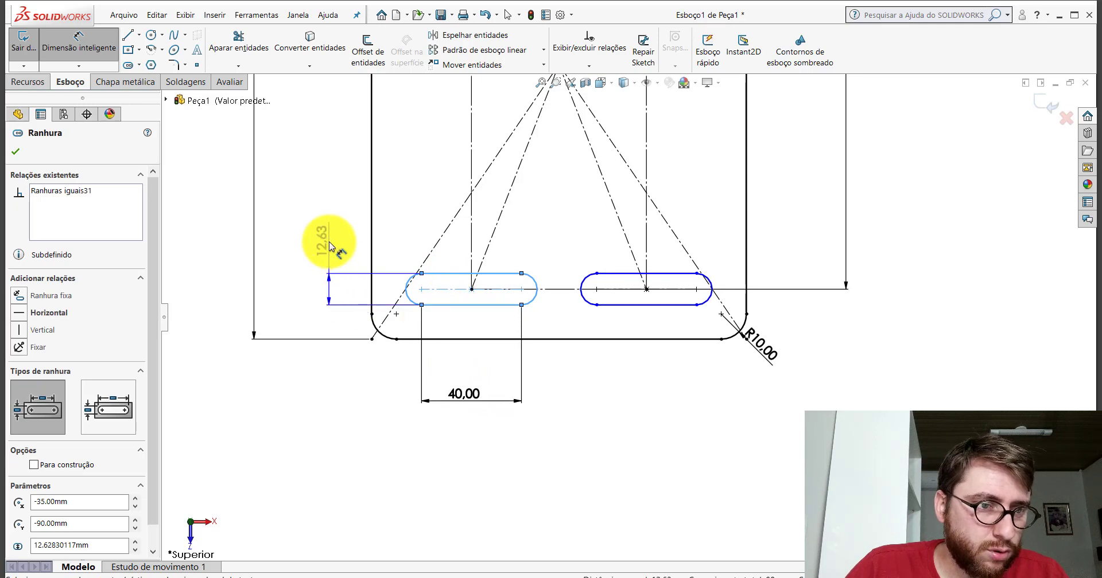
pyautogui.click(329, 246)
pyautogui.write('13')
pyautogui.press('Return')
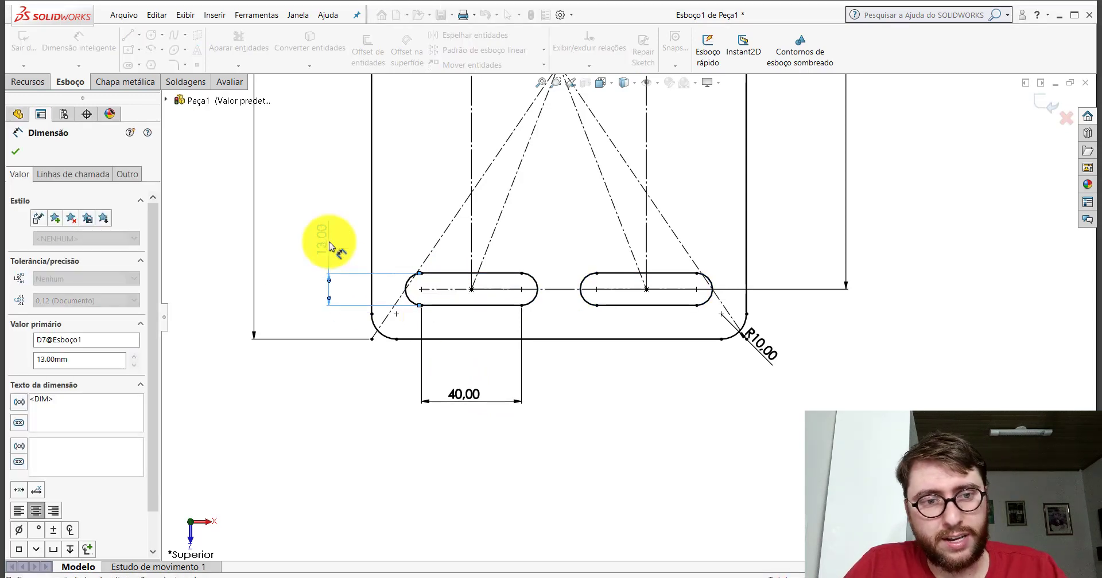
pyautogui.click(666, 437)
pyautogui.scroll(5, 603, 309)
pyautogui.scroll(-3, 627, 209)
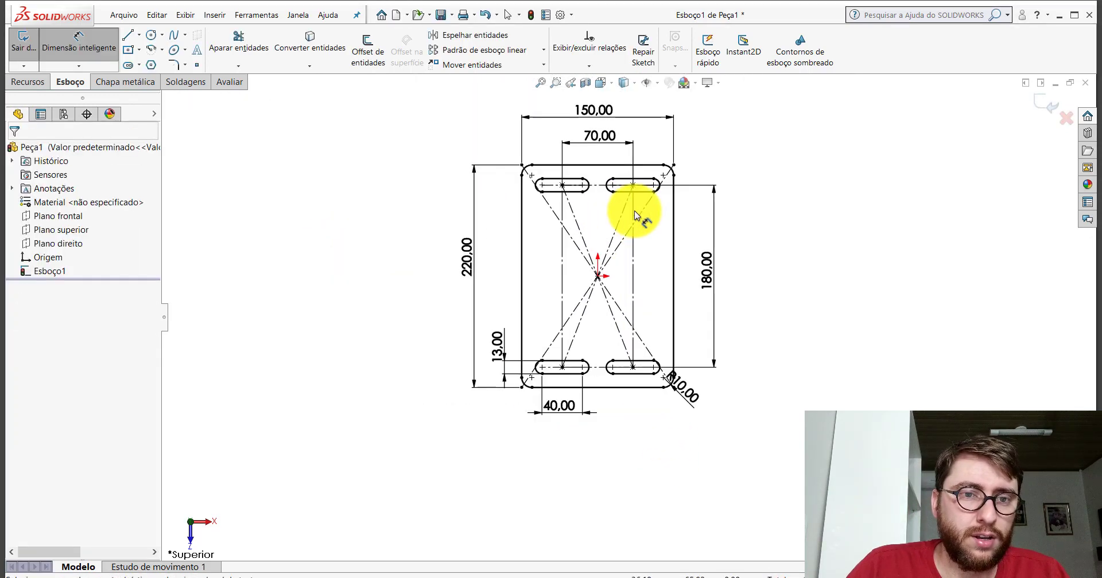
# Create a 7.94 mm thick sheet-metal base flange from the sketch
pyautogui.click(125, 82)
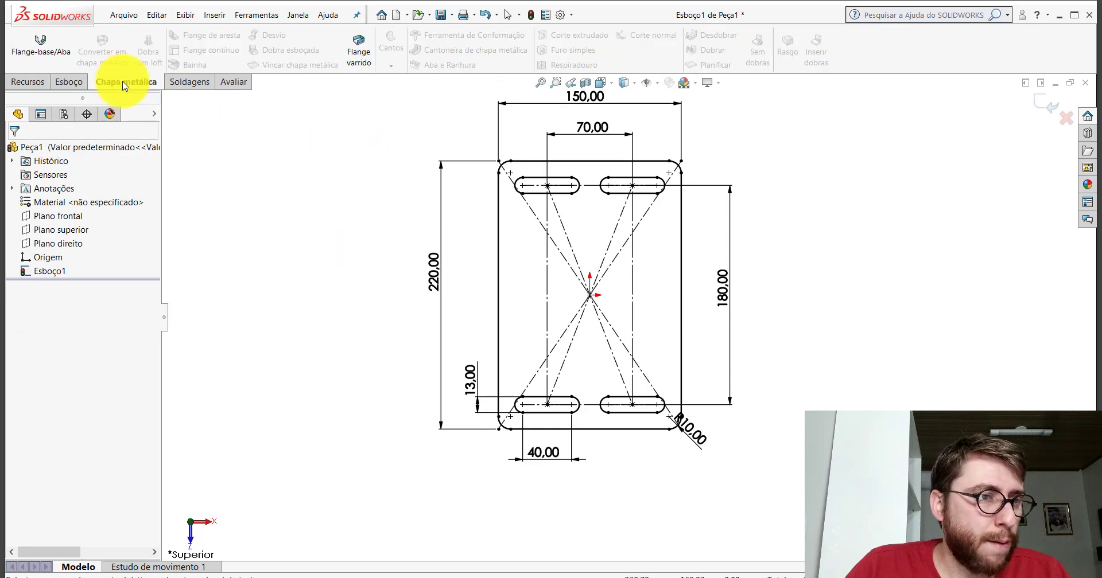
pyautogui.click(55, 51)
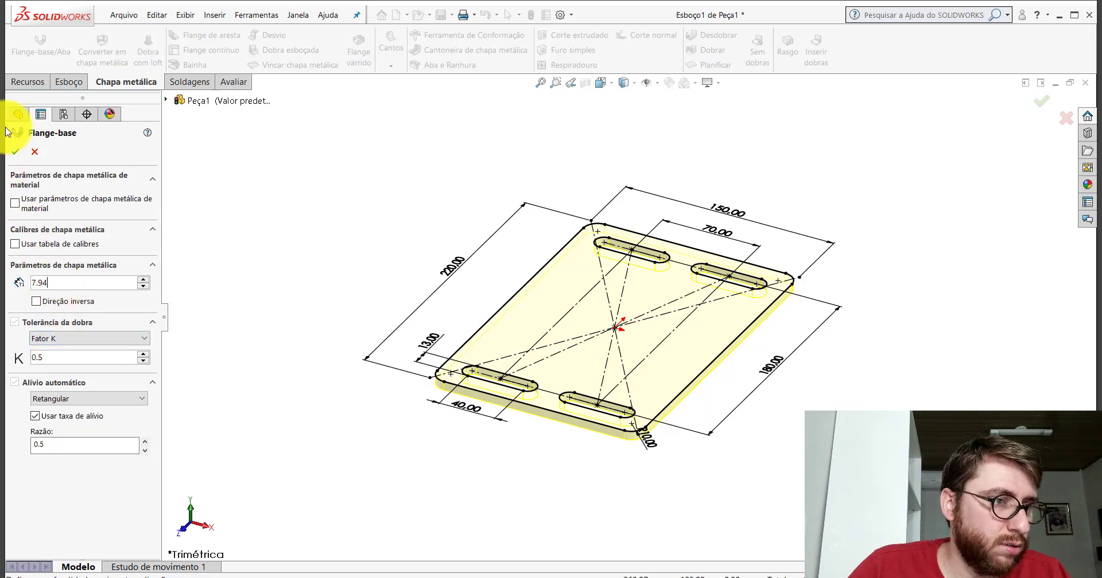
pyautogui.click(17, 151)
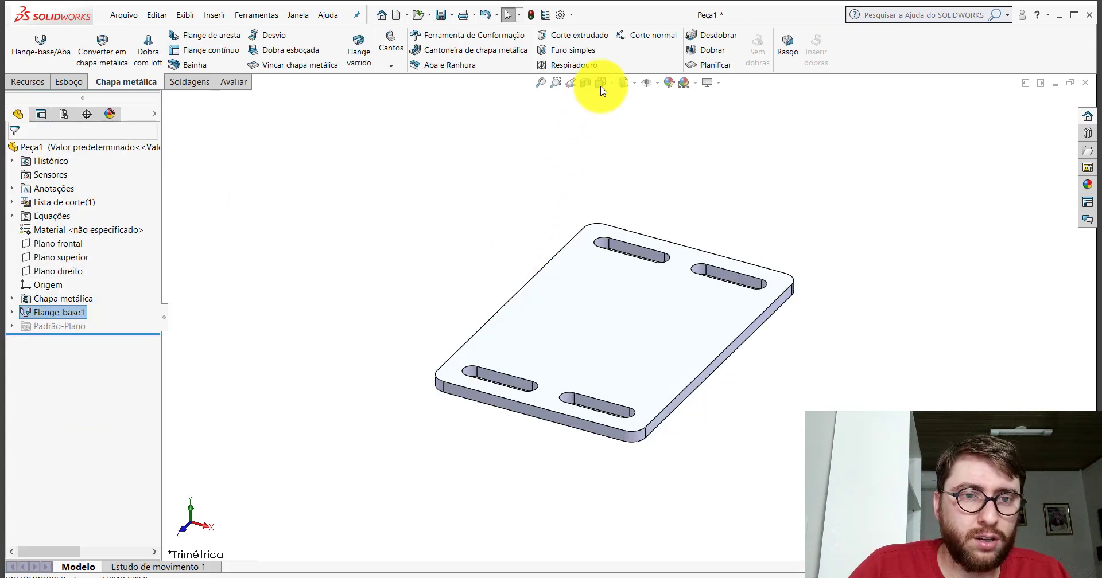
# Switch the view to isometric
pyautogui.click(600, 84)
pyautogui.click(601, 85)
pyautogui.click(664, 116)
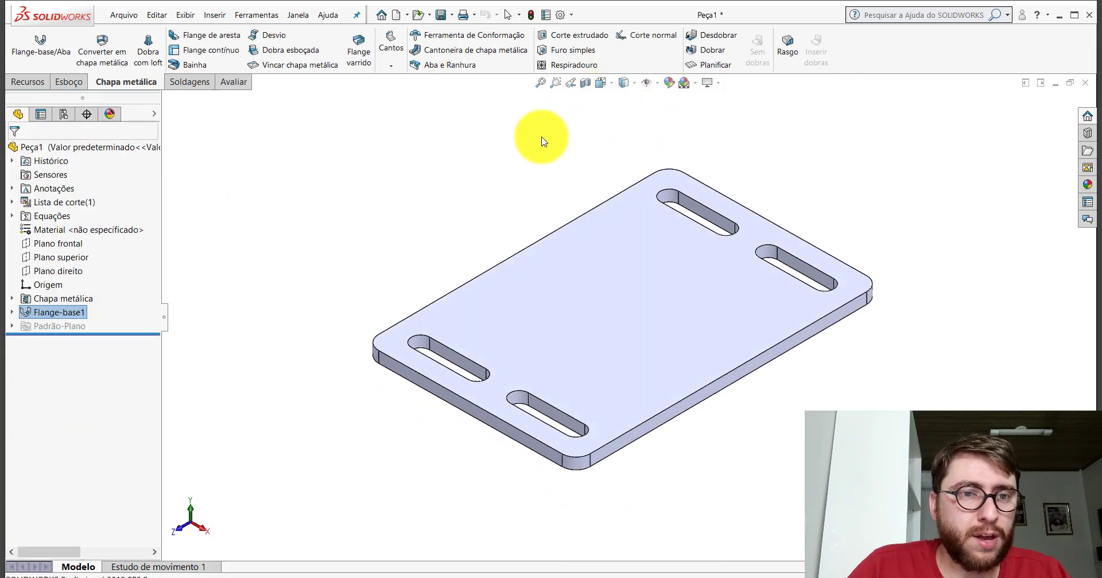
# Assign AISI 1020 as the material and show Plano frontal and Plano direito
pyautogui.rightClick(65, 230)
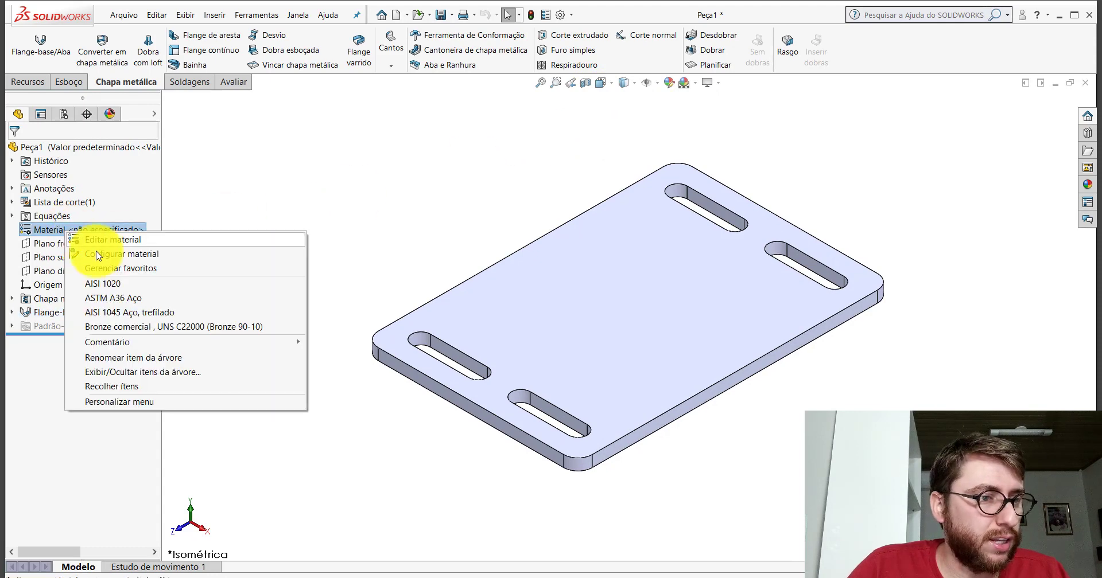
pyautogui.click(97, 283)
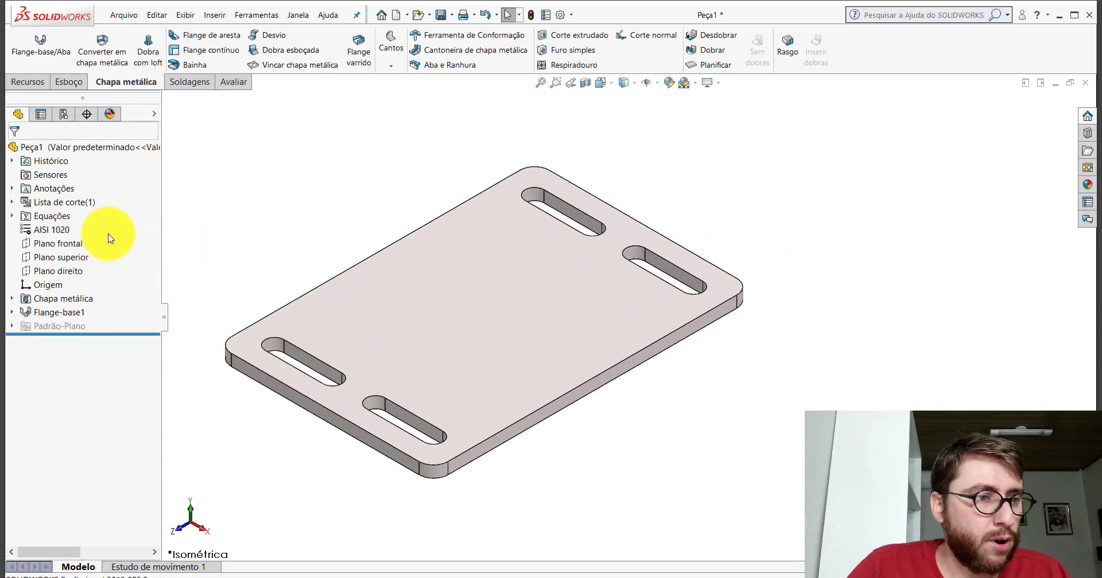
pyautogui.click(57, 245)
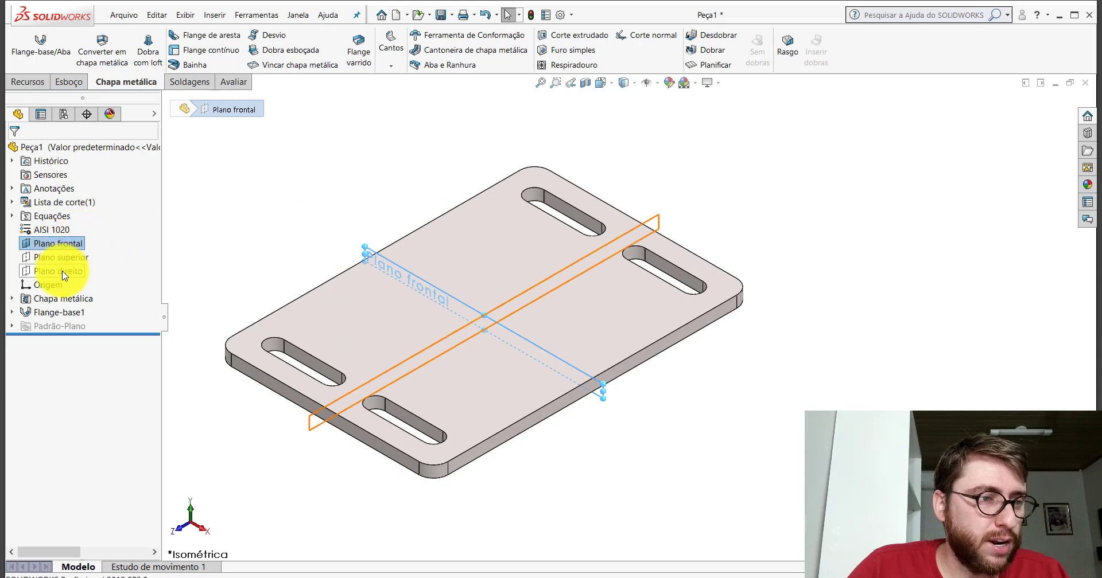
pyautogui.click(90, 254)
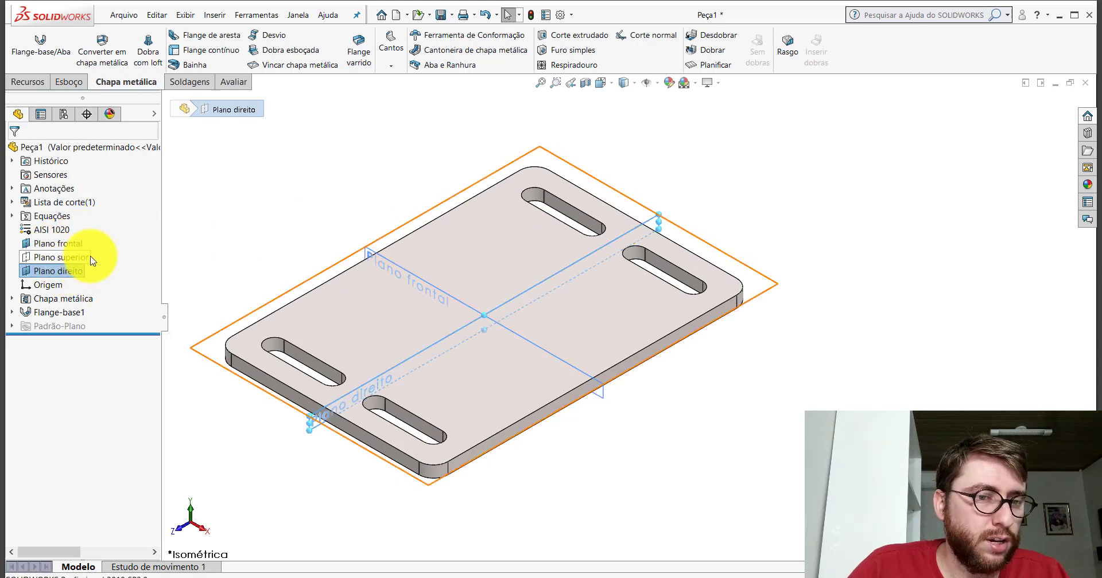
pyautogui.click(394, 184)
pyautogui.scroll(2, 584, 259)
pyautogui.scroll(2, 578, 321)
pyautogui.scroll(-3, 578, 321)
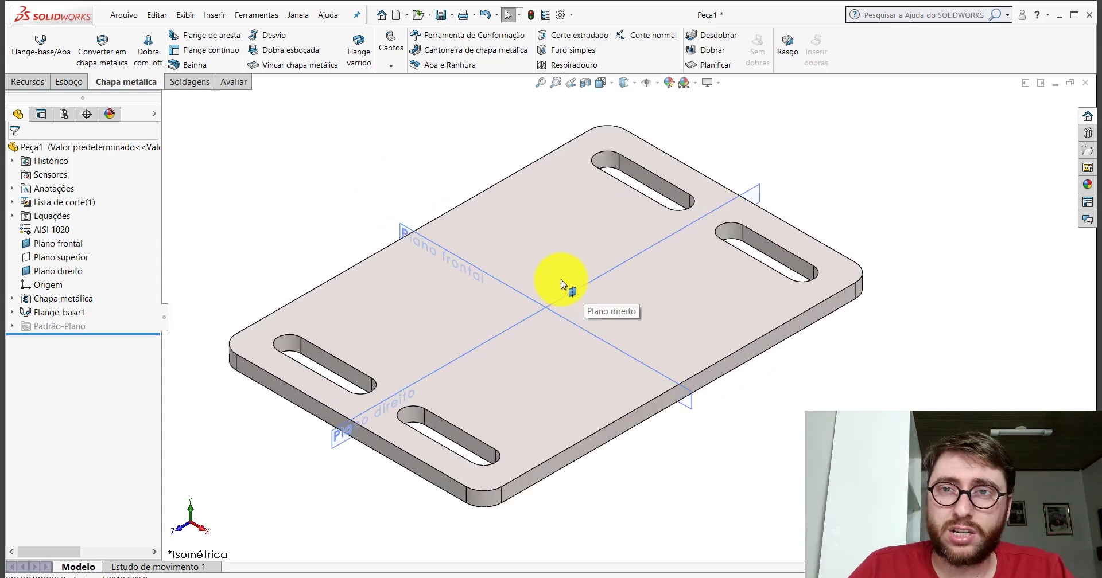
pyautogui.scroll(2, 553, 227)
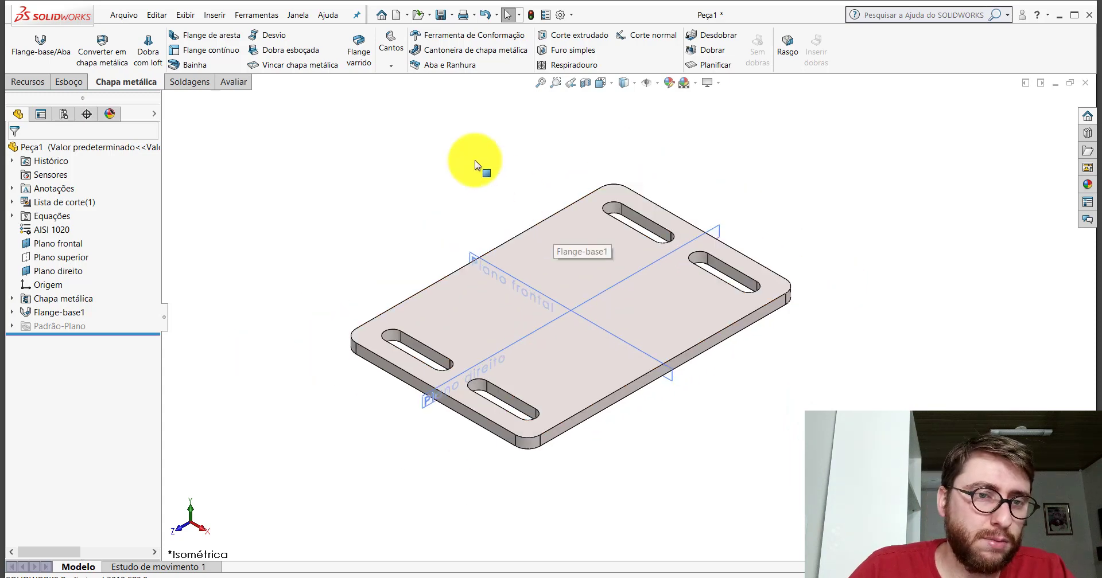
# Give the whole part Peça1 a yellow appearance
pyautogui.rightClick(60, 148)
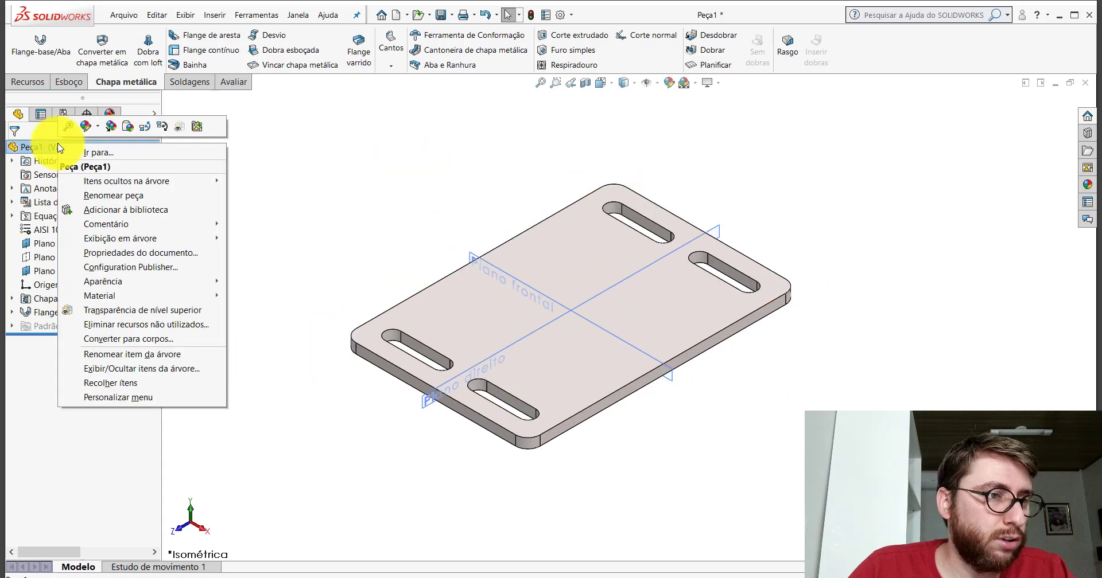
pyautogui.click(98, 127)
pyautogui.click(99, 153)
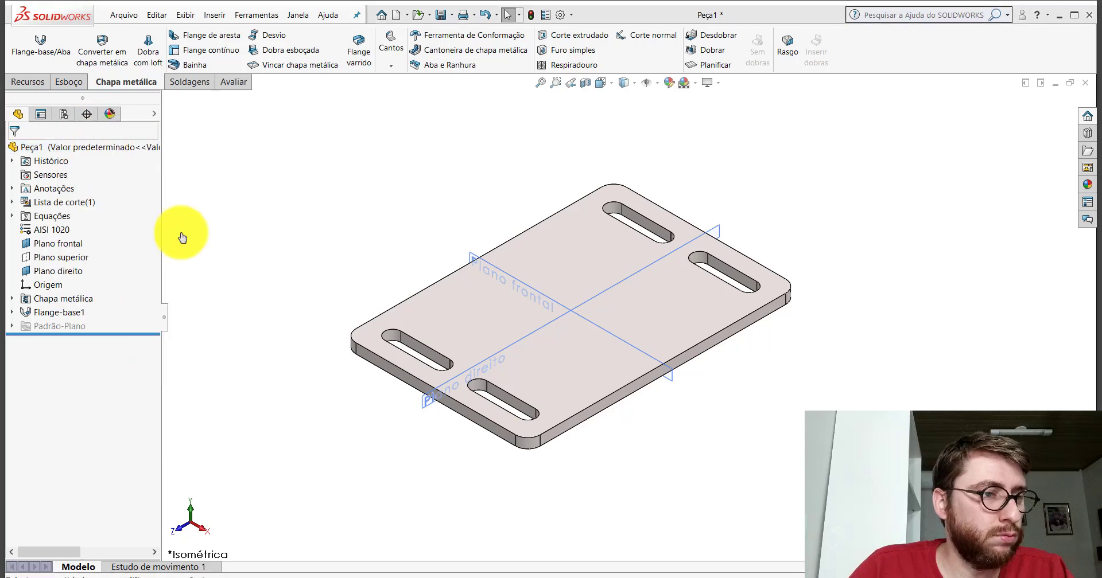
pyautogui.scroll(-5, 86, 364)
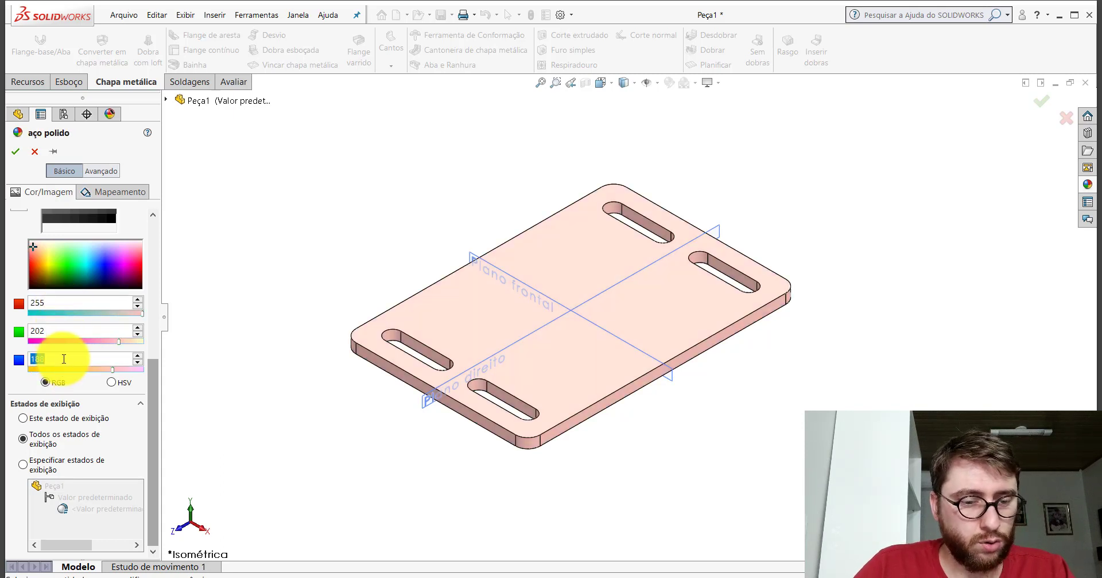
pyautogui.write('8')
pyautogui.click(16, 151)
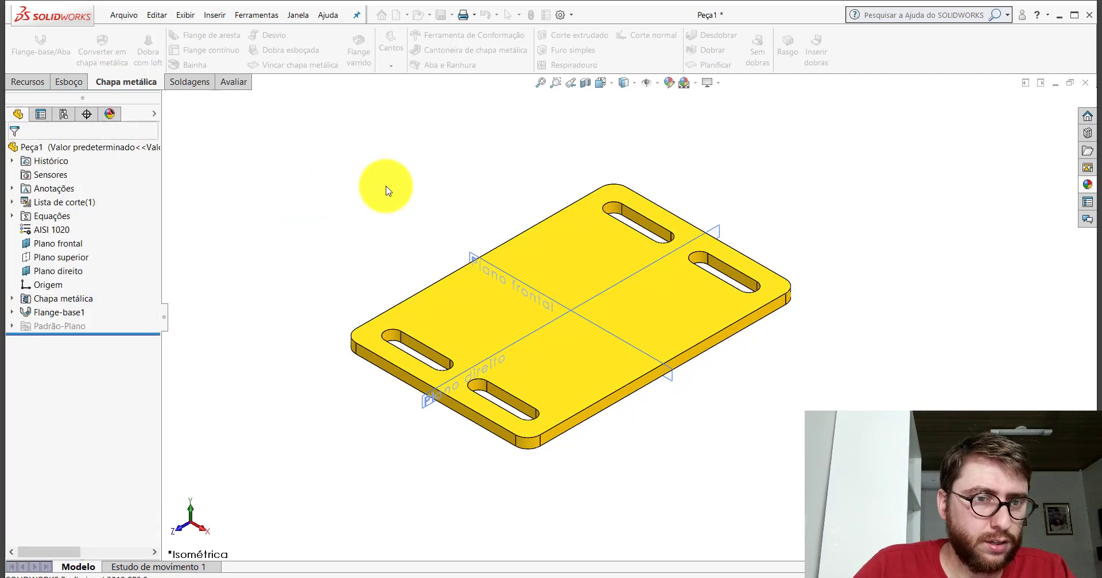
# Save the part as PP-ESC(060)2000 in the desktop PM-ESC(001)2000 folder
pyautogui.hotkey('ctrl', 's')
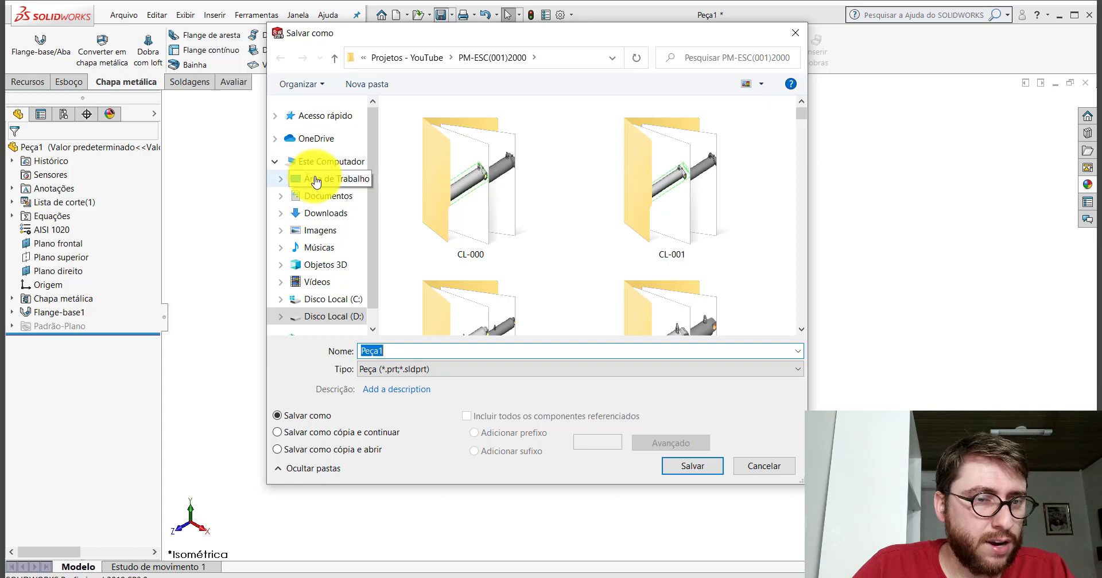
pyautogui.click(315, 180)
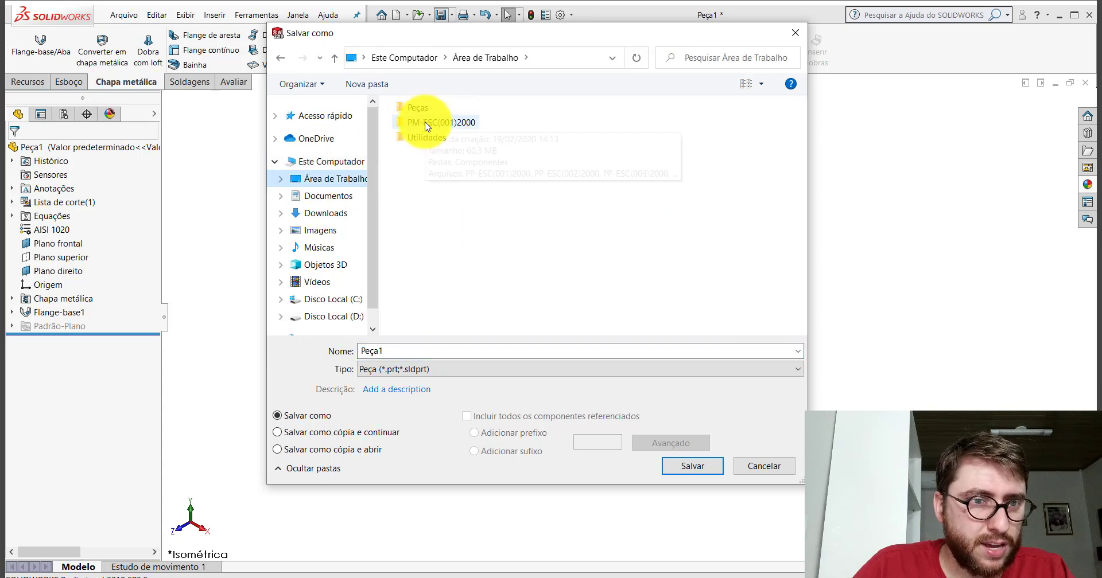
pyautogui.click(426, 124)
pyautogui.doubleClick(427, 124)
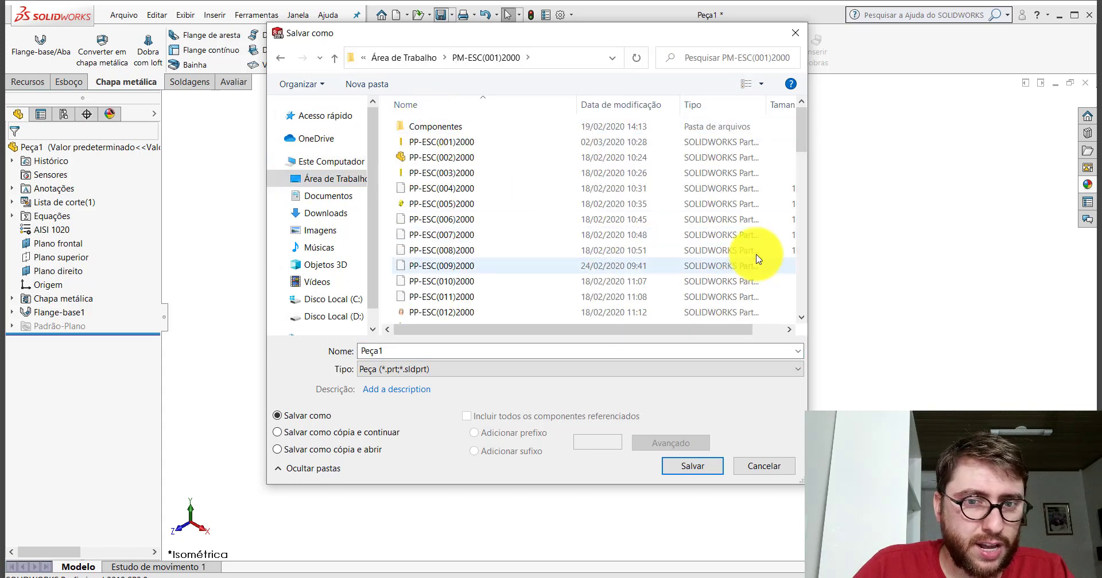
pyautogui.moveTo(807, 140); pyautogui.dragTo(811, 320)
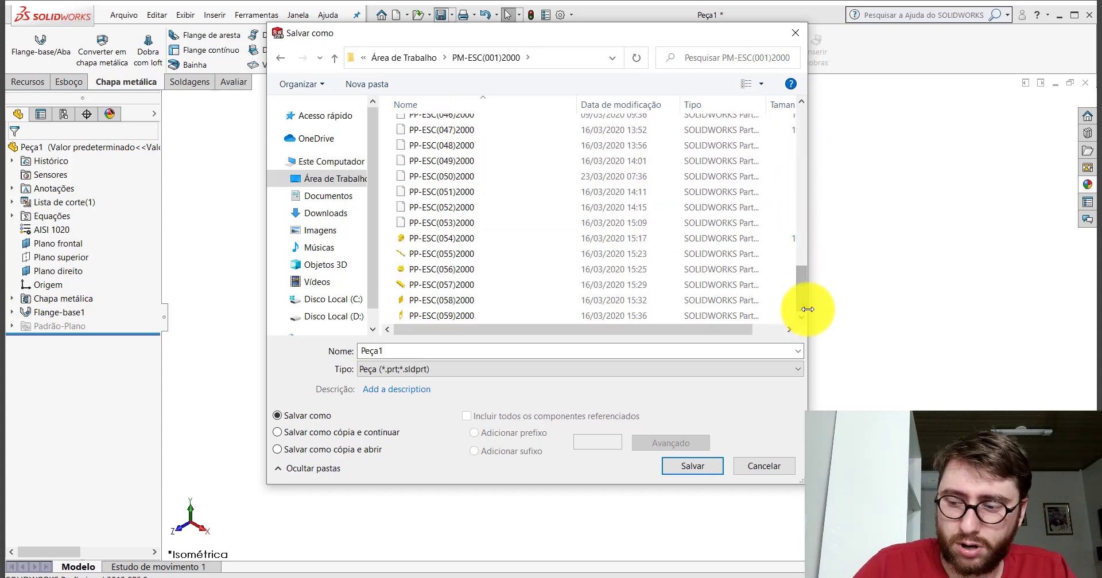
pyautogui.click(439, 315)
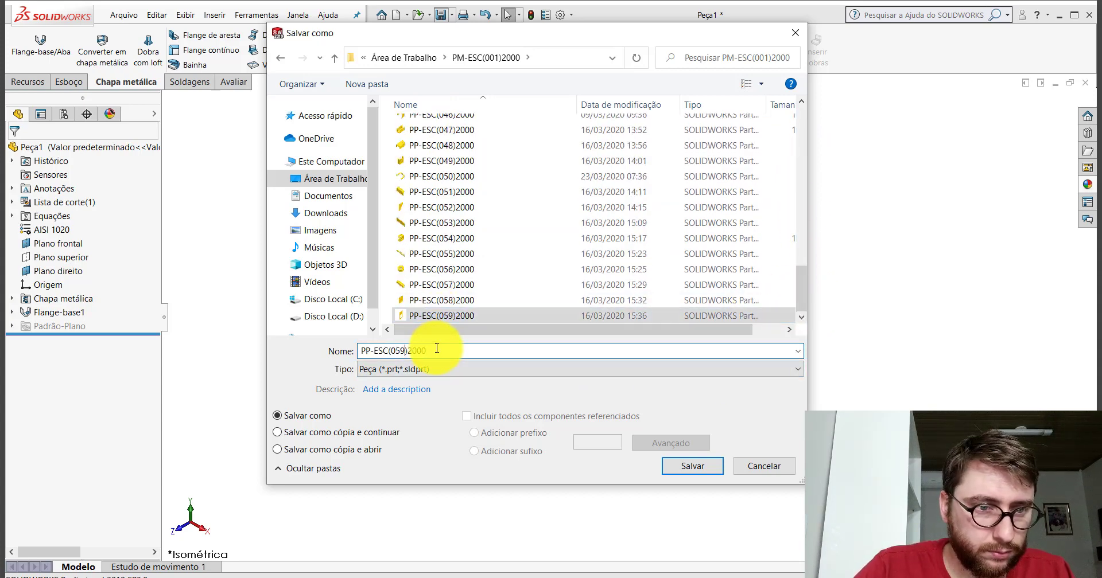
pyautogui.press('BackSpace')
pyautogui.press('BackSpace')
pyautogui.write('60')
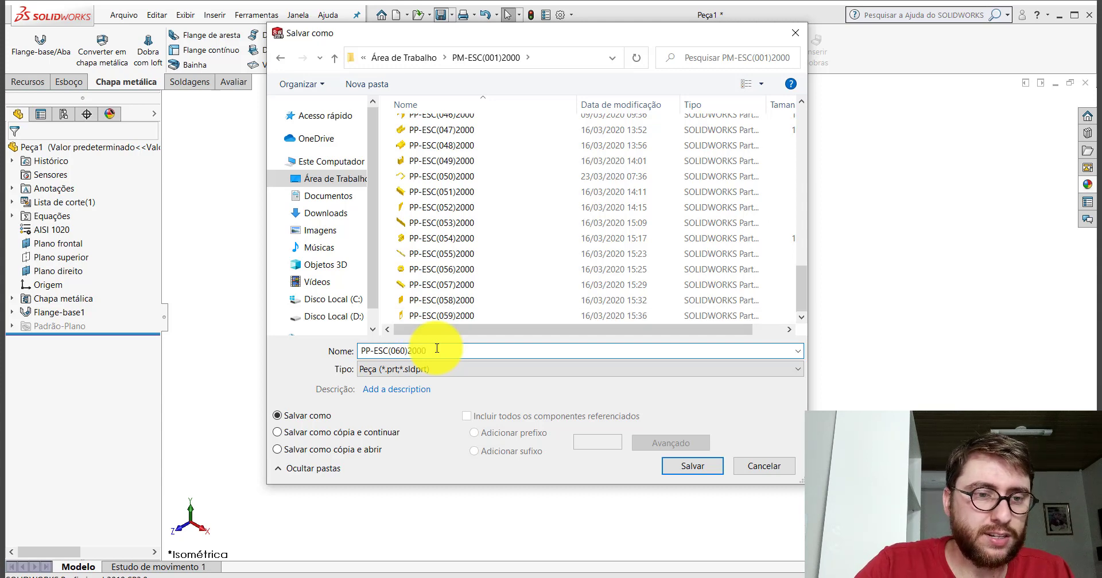
pyautogui.press('Return')
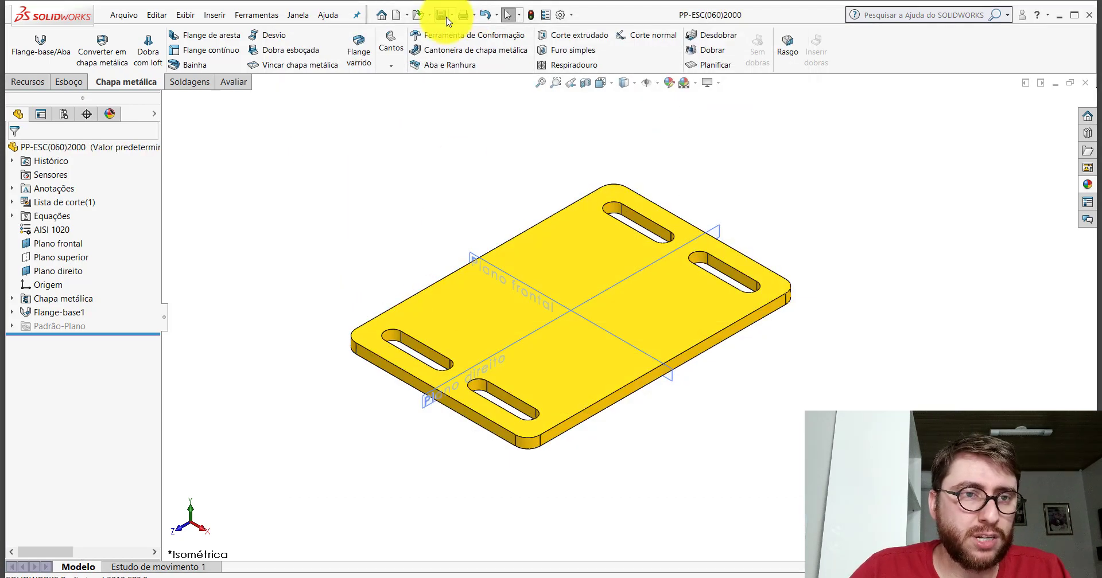
# Close the parts without saving, delete the old 060 file, and open PP-ESC(061)2000
pyautogui.click(1086, 85)
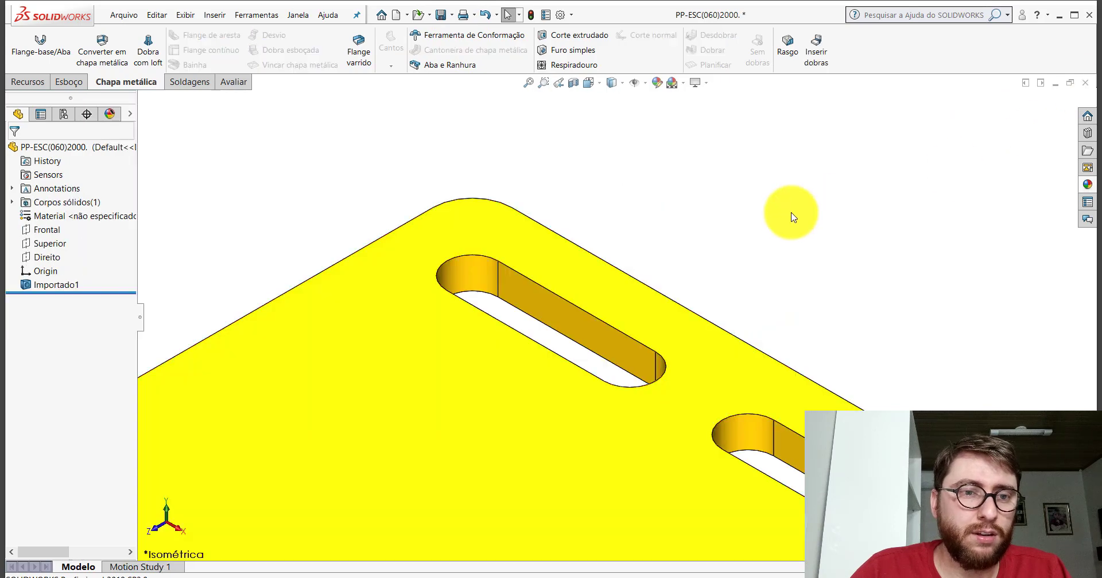
pyautogui.click(1085, 82)
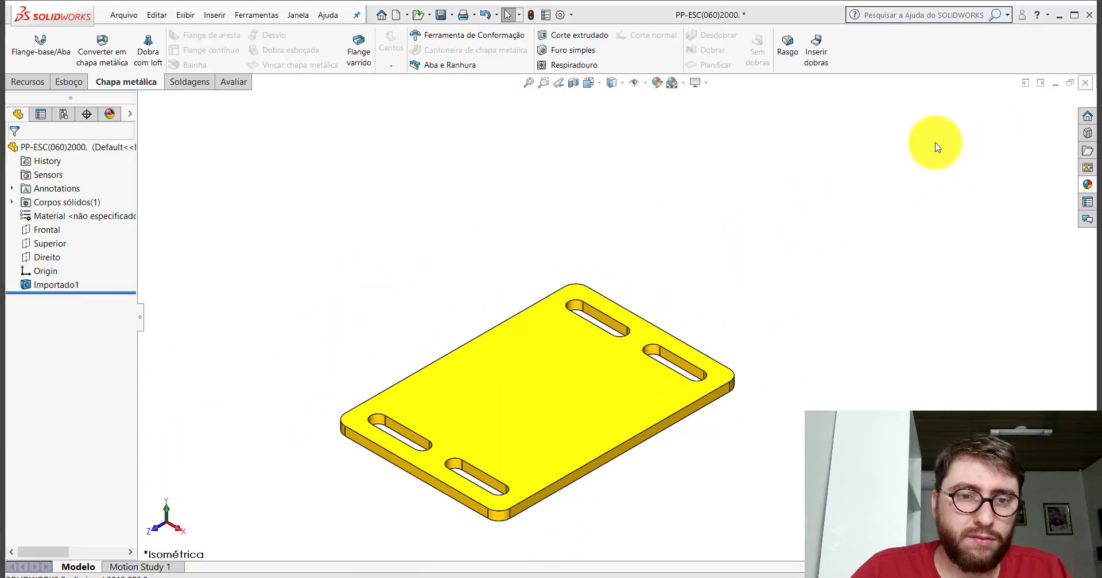
pyautogui.click(524, 301)
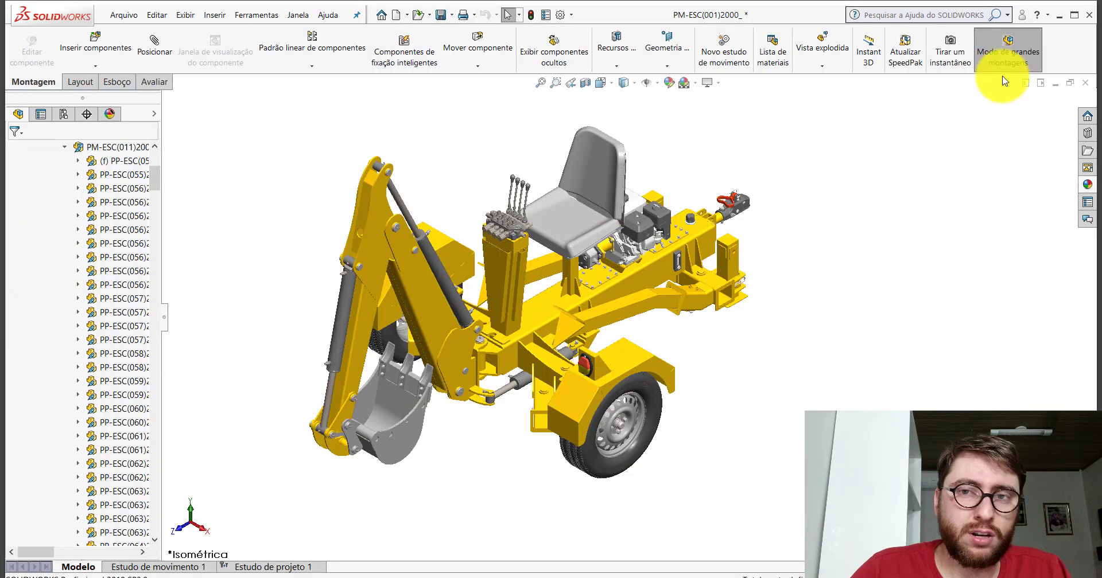
pyautogui.click(1058, 15)
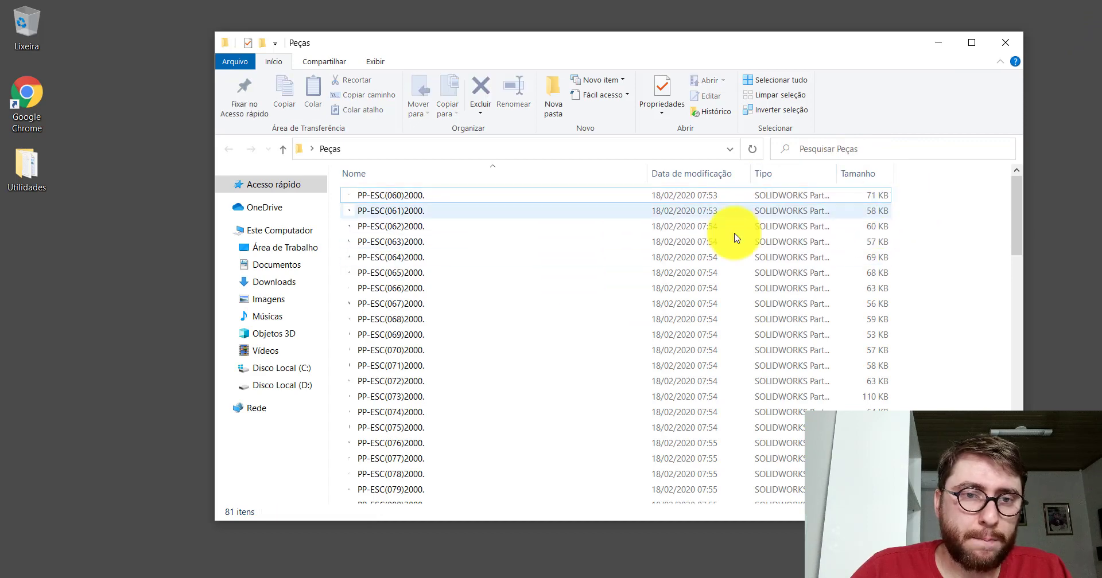
pyautogui.rightClick(396, 195)
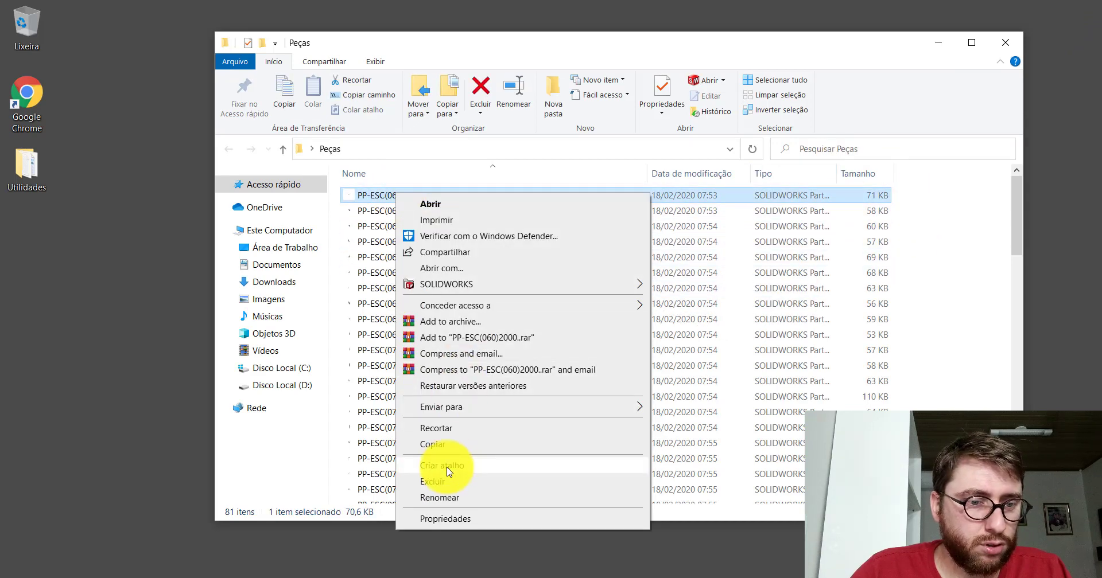
pyautogui.click(434, 481)
pyautogui.doubleClick(388, 196)
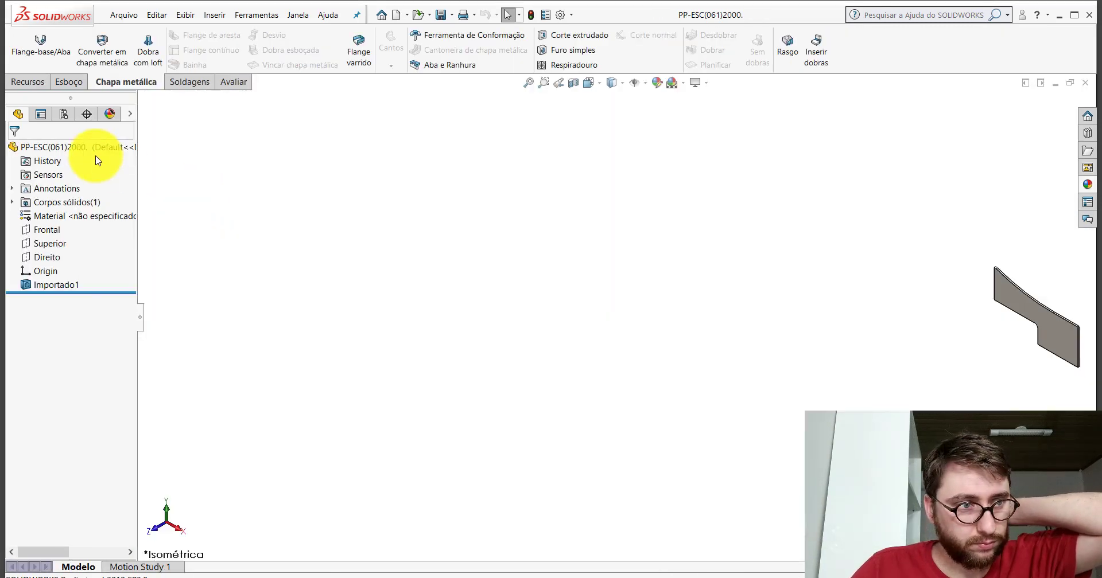
# Switch to the PM-ESC(001)2000 assembly and orbit it to locate the PP-ESC(061) bracket
pyautogui.rightClick(93, 149)
pyautogui.click(545, 246)
pyautogui.press('f')
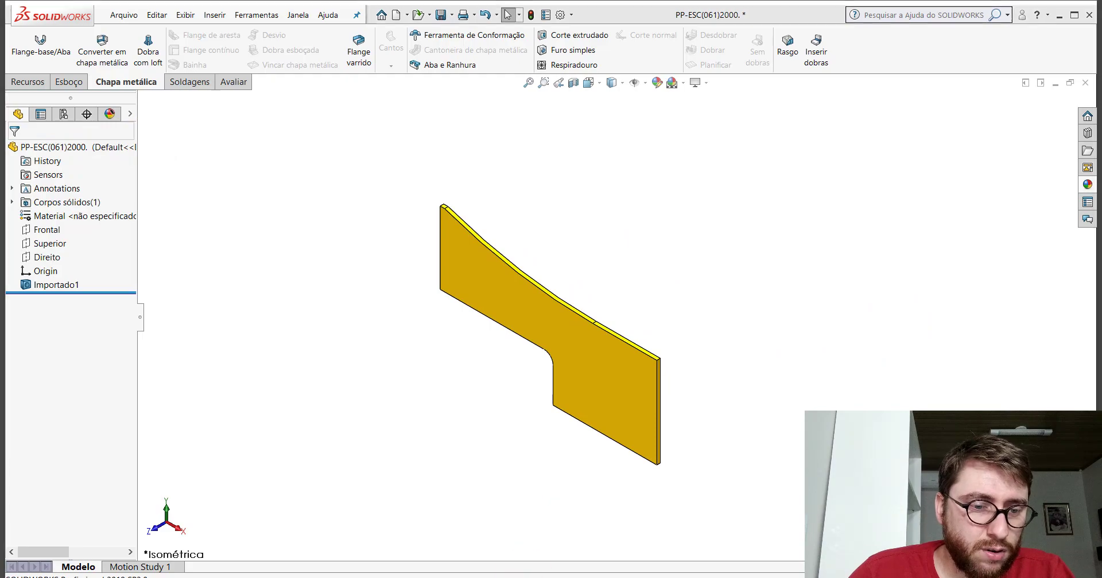
pyautogui.click(475, 559)
pyautogui.scroll(-2, 535, 352)
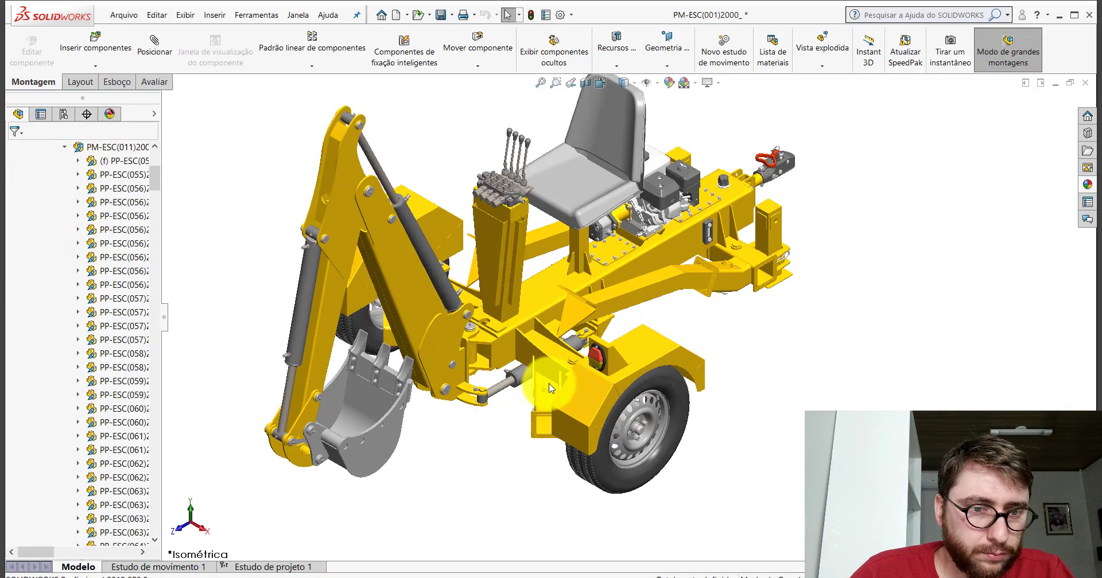
pyautogui.scroll(-3, 535, 353)
pyautogui.moveTo(556, 354); pyautogui.dragTo(577, 311, button='middle')
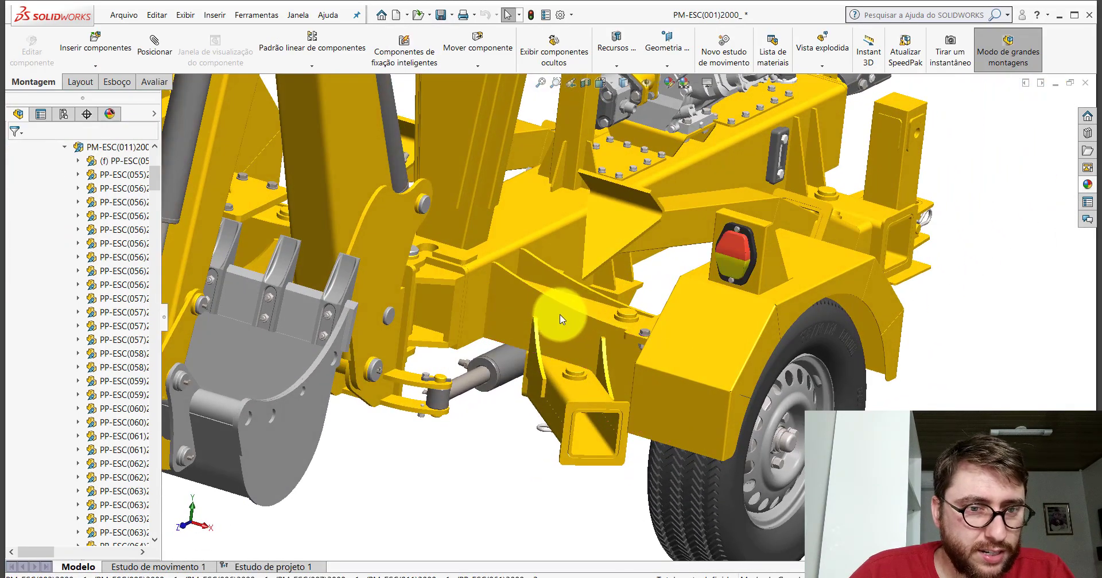
pyautogui.click(559, 314)
pyautogui.moveTo(561, 343)
pyautogui.mouseDown(button='middle')
pyautogui.moveTo(561, 171)
pyautogui.moveTo(585, 136)
pyautogui.moveTo(561, 184)
pyautogui.mouseUp(button='middle')
pyautogui.scroll(-2, 644, 332)
pyautogui.scroll(-2, 605, 369)
pyautogui.scroll(-2, 605, 368)
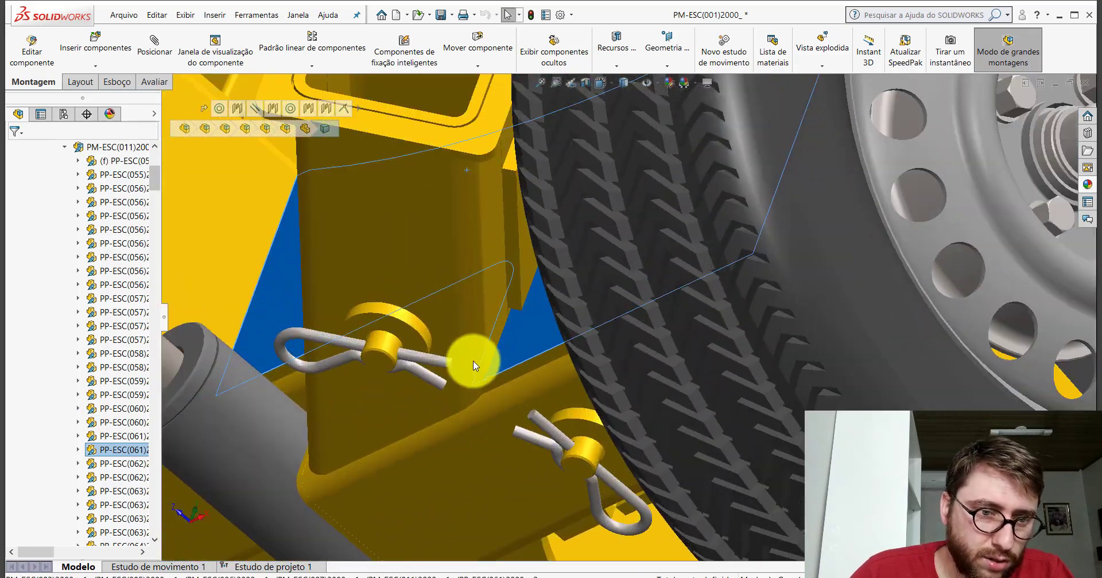
pyautogui.scroll(3, 494, 351)
pyautogui.moveTo(524, 253)
pyautogui.mouseDown(button='middle')
pyautogui.moveTo(550, 379)
pyautogui.moveTo(580, 383)
pyautogui.moveTo(545, 310)
pyautogui.moveTo(524, 319)
pyautogui.moveTo(535, 307)
pyautogui.moveTo(560, 386)
pyautogui.moveTo(553, 283)
pyautogui.moveTo(442, 394)
pyautogui.mouseUp(button='middle')
pyautogui.press('Escape')
# Inspect components under the chassis, selecting PP-ESC(062) and the chassis bracket
pyautogui.scroll(-3, 376, 343)
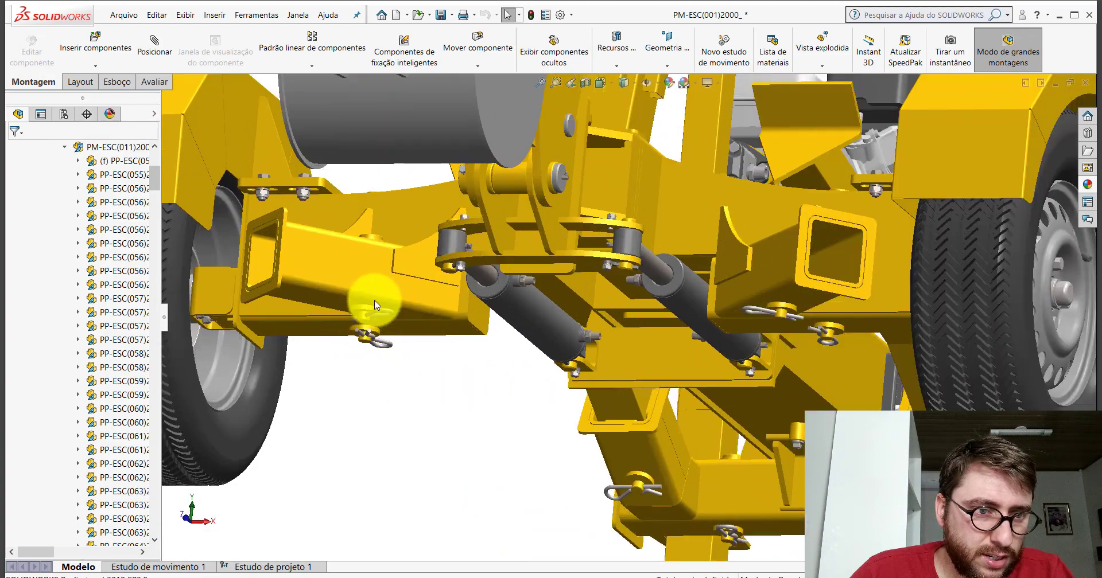
pyautogui.moveTo(369, 295)
pyautogui.mouseDown(button='middle')
pyautogui.moveTo(448, 165)
pyautogui.moveTo(295, 337)
pyautogui.moveTo(268, 405)
pyautogui.moveTo(425, 308)
pyautogui.moveTo(518, 285)
pyautogui.moveTo(433, 394)
pyautogui.moveTo(340, 377)
pyautogui.moveTo(315, 411)
pyautogui.moveTo(327, 380)
pyautogui.moveTo(283, 320)
pyautogui.moveTo(295, 315)
pyautogui.moveTo(293, 248)
pyautogui.moveTo(273, 294)
pyautogui.moveTo(277, 281)
pyautogui.moveTo(295, 295)
pyautogui.moveTo(450, 270)
pyautogui.moveTo(482, 285)
pyautogui.moveTo(456, 309)
pyautogui.mouseUp(button='middle')
pyautogui.click(319, 322)
pyautogui.scroll(3, 425, 307)
pyautogui.click(325, 384)
pyautogui.scroll(5, 456, 310)
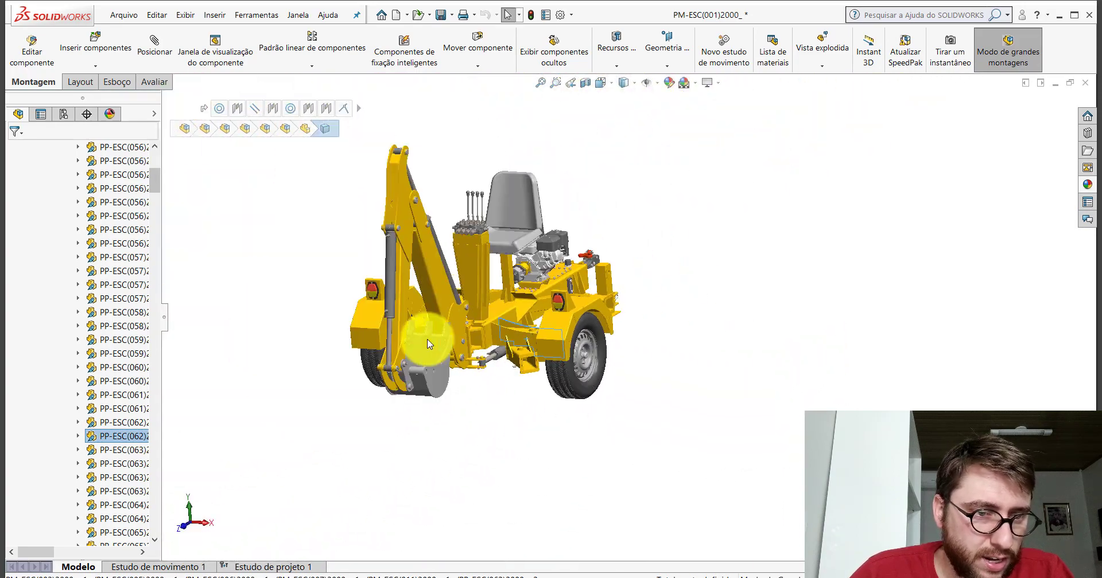
pyautogui.scroll(-5, 594, 318)
pyautogui.scroll(2, 657, 336)
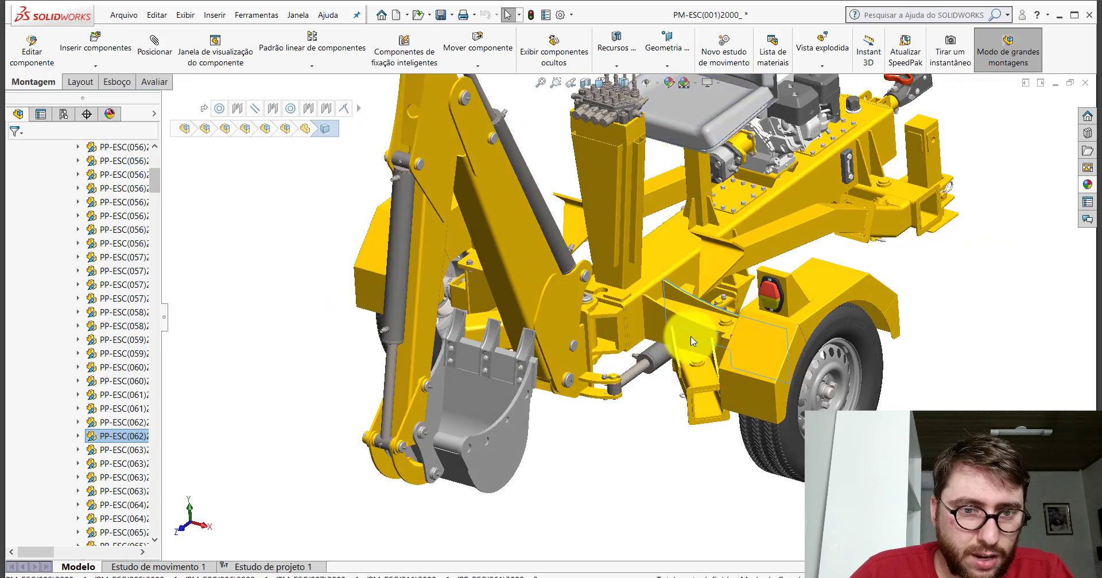
pyautogui.scroll(-3, 689, 339)
pyautogui.scroll(-2, 634, 300)
pyautogui.click(595, 282)
pyautogui.moveTo(595, 282); pyautogui.dragTo(546, 266, button='middle')
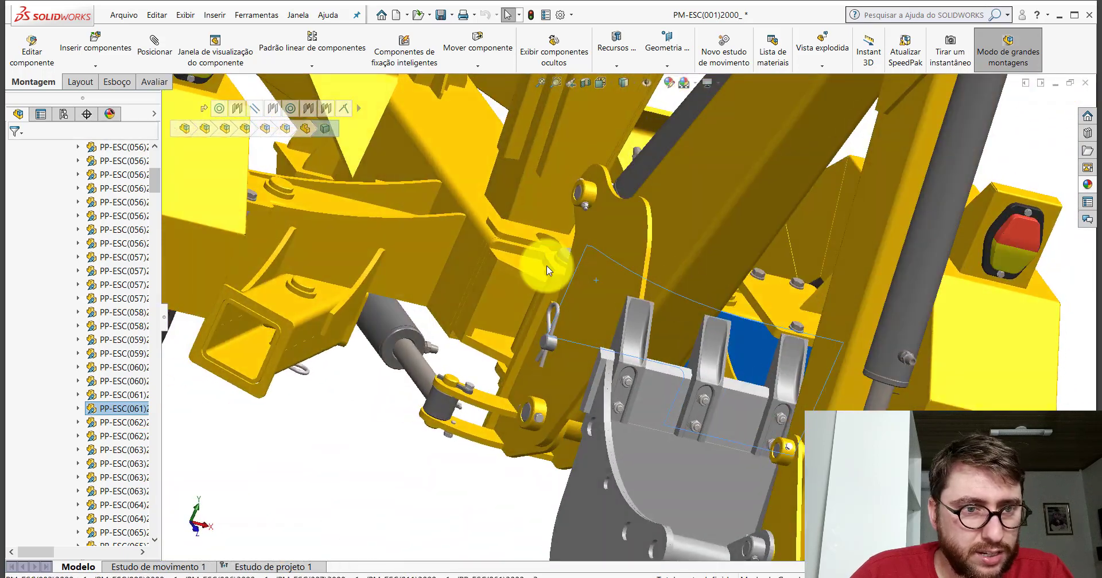
pyautogui.moveTo(425, 237)
pyautogui.mouseDown(button='middle')
pyautogui.moveTo(467, 270)
pyautogui.moveTo(414, 263)
pyautogui.moveTo(423, 286)
pyautogui.mouseUp(button='middle')
pyautogui.scroll(5, 468, 271)
# In isometric view, select chassis plate PP-ESC(061) and open it as its own part
pyautogui.press('space')
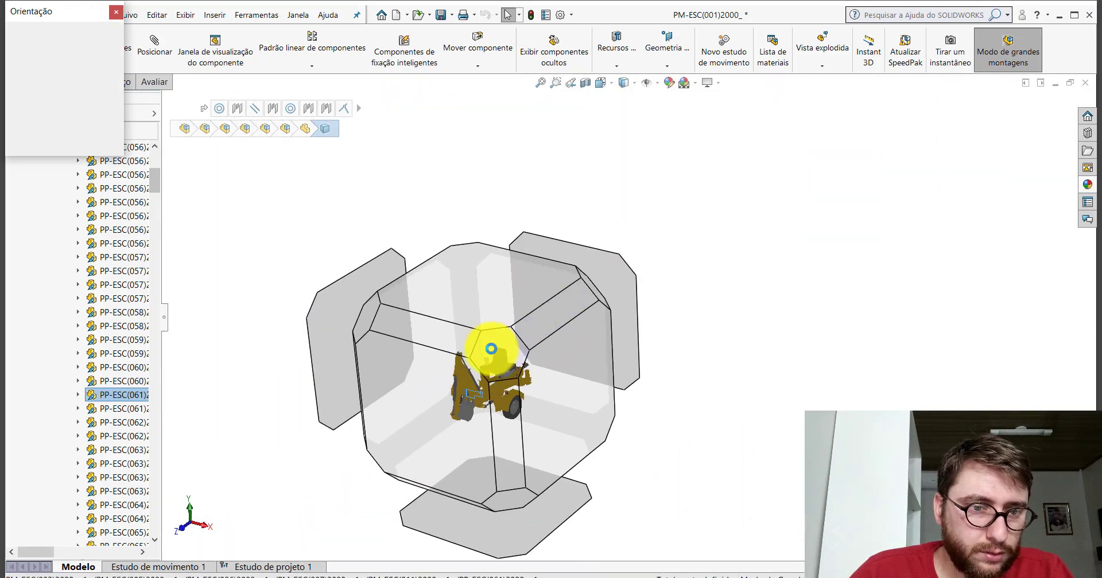
pyautogui.middleClick(490, 349)
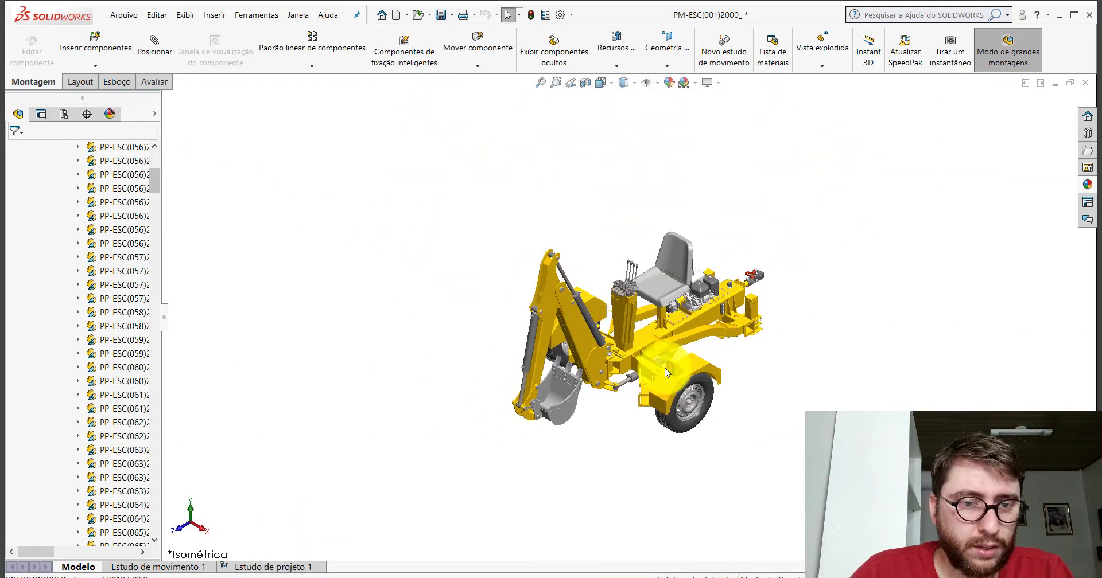
pyautogui.scroll(-5, 665, 373)
pyautogui.scroll(-2, 665, 373)
pyautogui.scroll(-2, 556, 315)
pyautogui.click(552, 314)
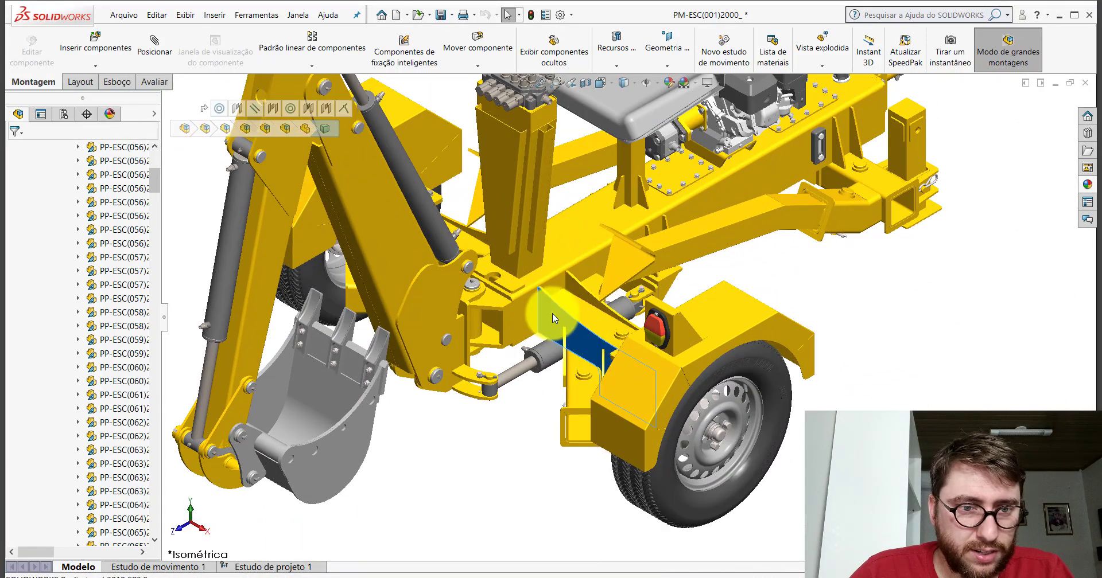
pyautogui.press('Tab')
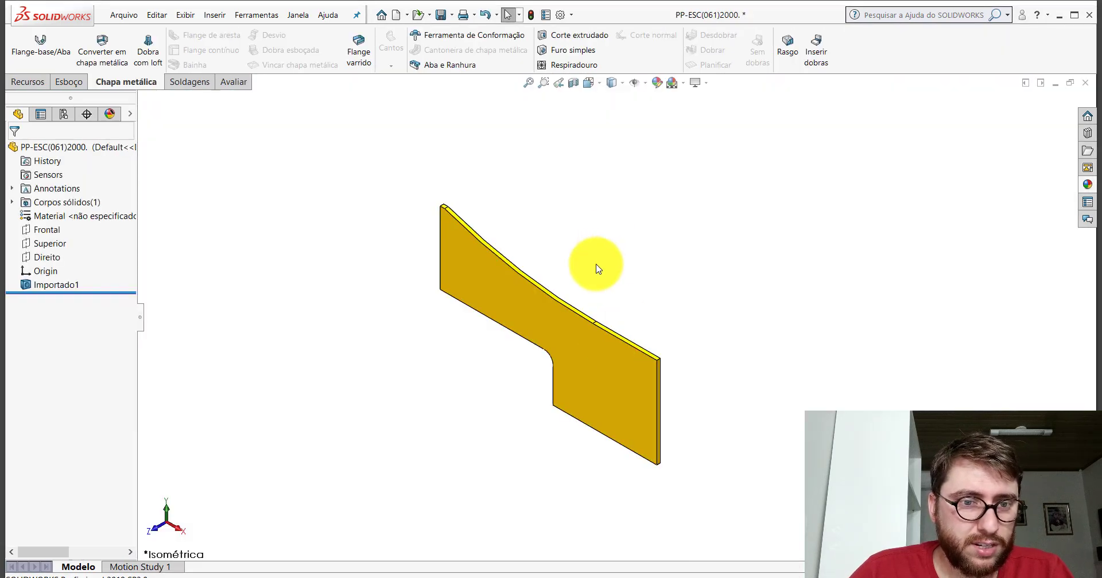
# Create a new part in isometric view and start a sketch on the front plane
pyautogui.scroll(-1, 597, 269)
pyautogui.click(396, 14)
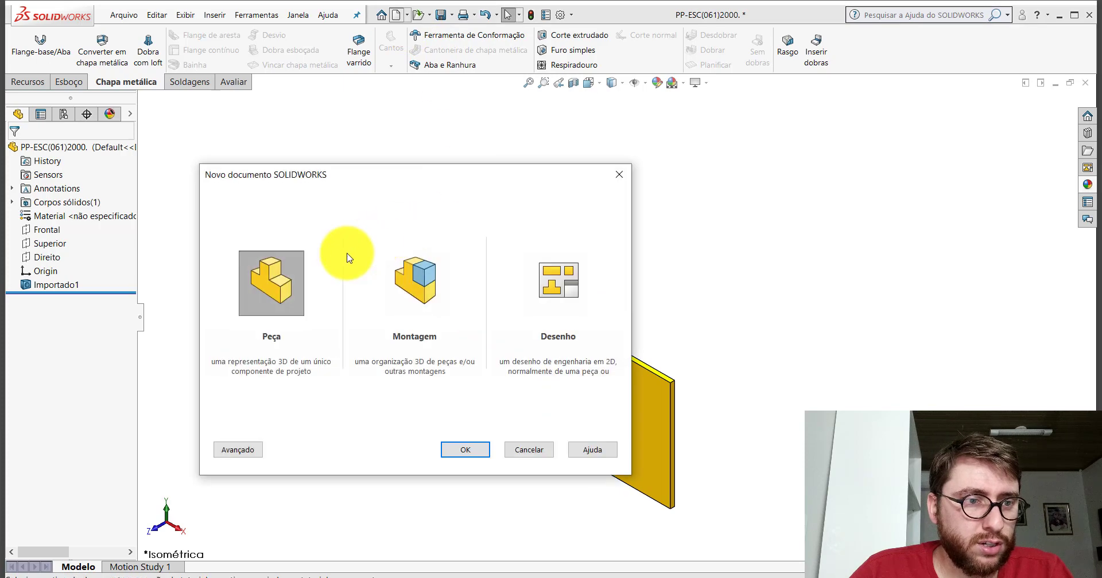
pyautogui.doubleClick(295, 266)
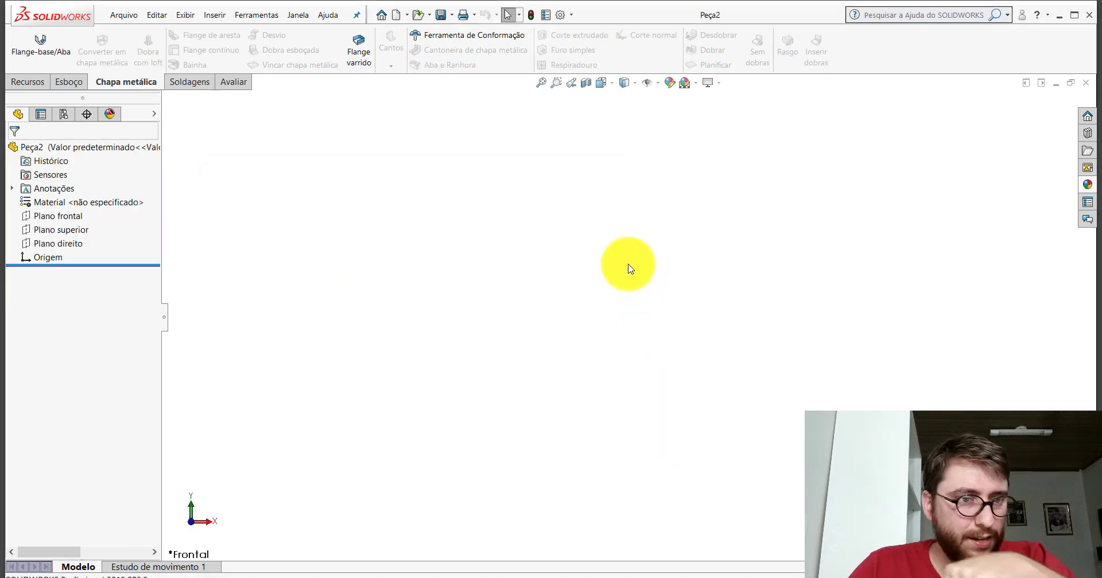
pyautogui.click(601, 82)
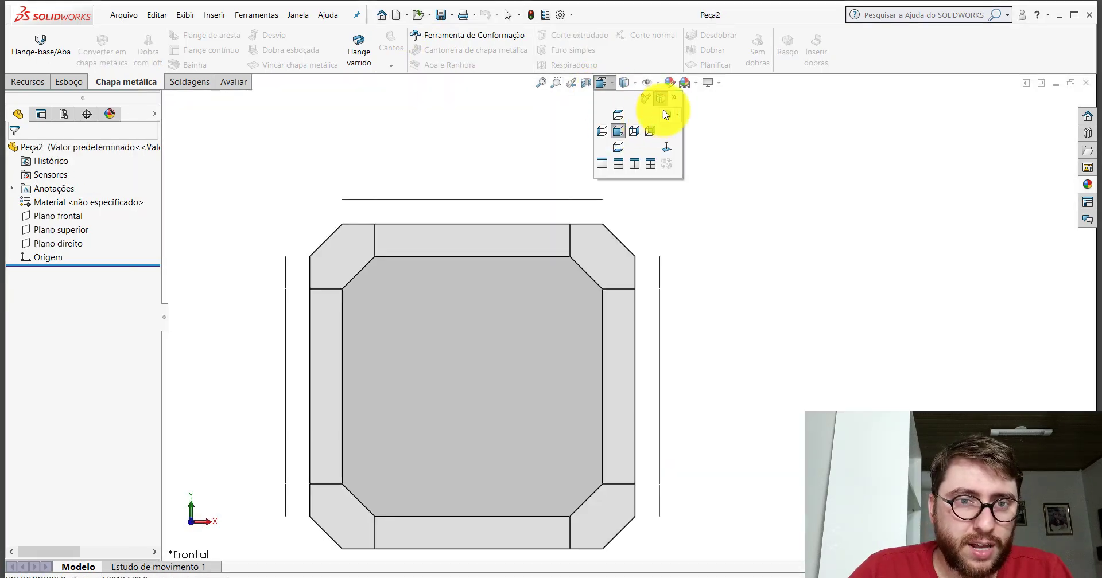
pyautogui.click(664, 114)
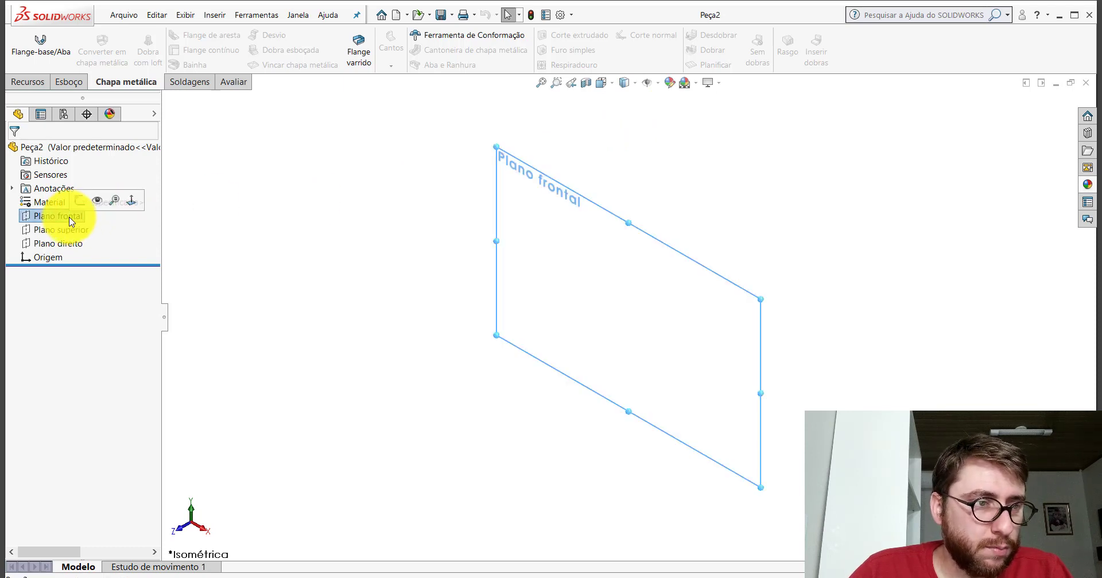
pyautogui.click(85, 203)
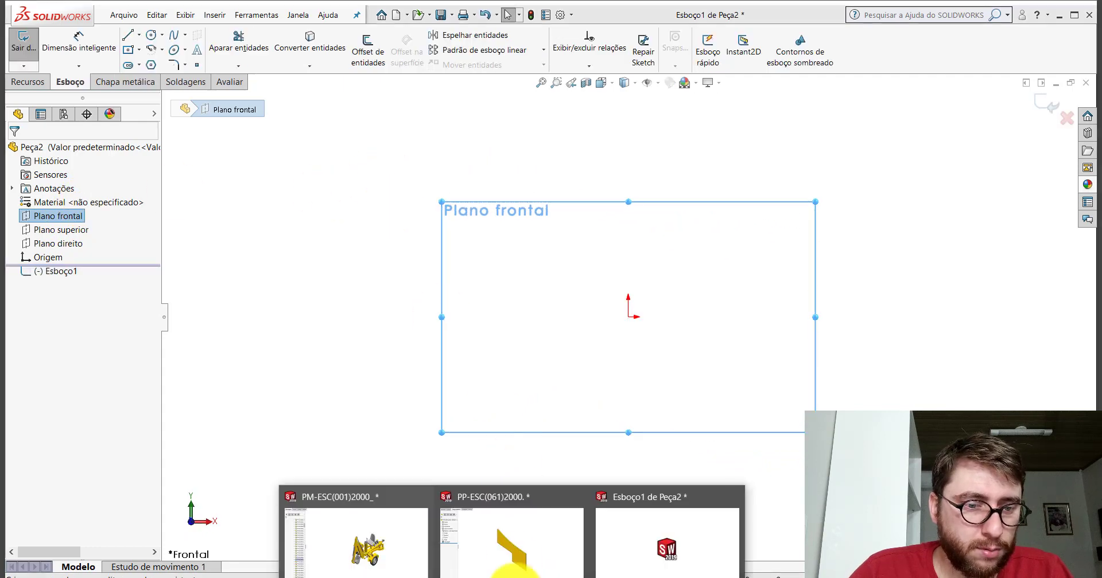
# After checking part 061, draw a vertical line ending at the origin
pyautogui.click(468, 531)
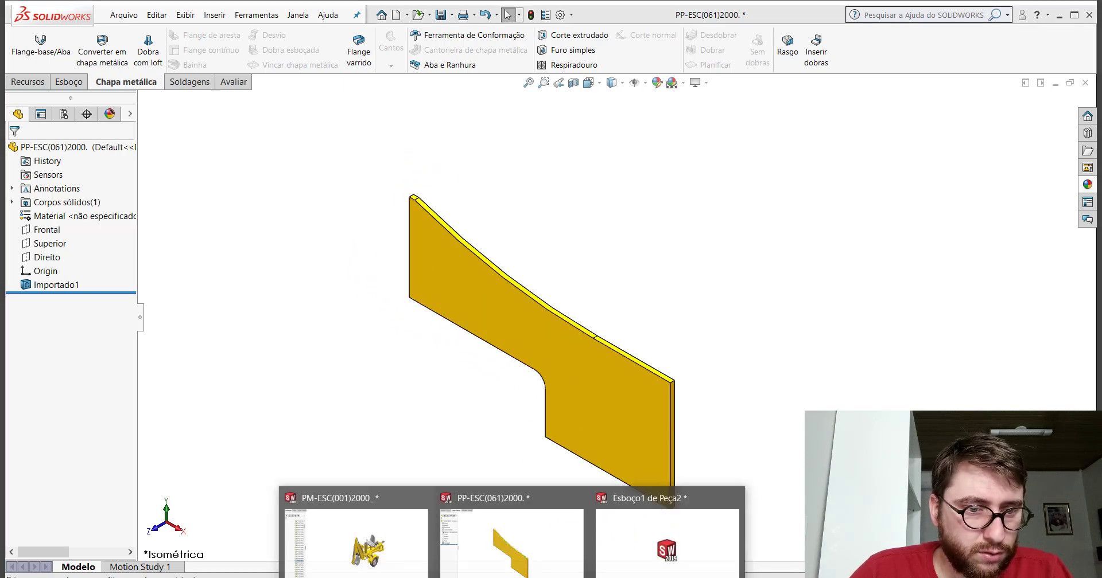
pyautogui.hotkey('ctrl', 'Tab')
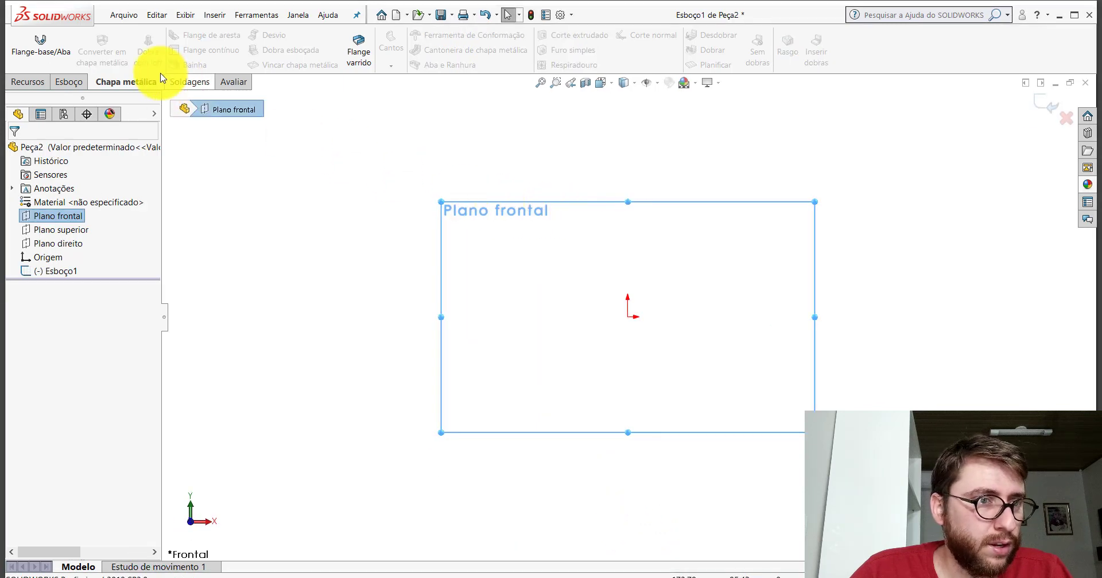
pyautogui.click(70, 82)
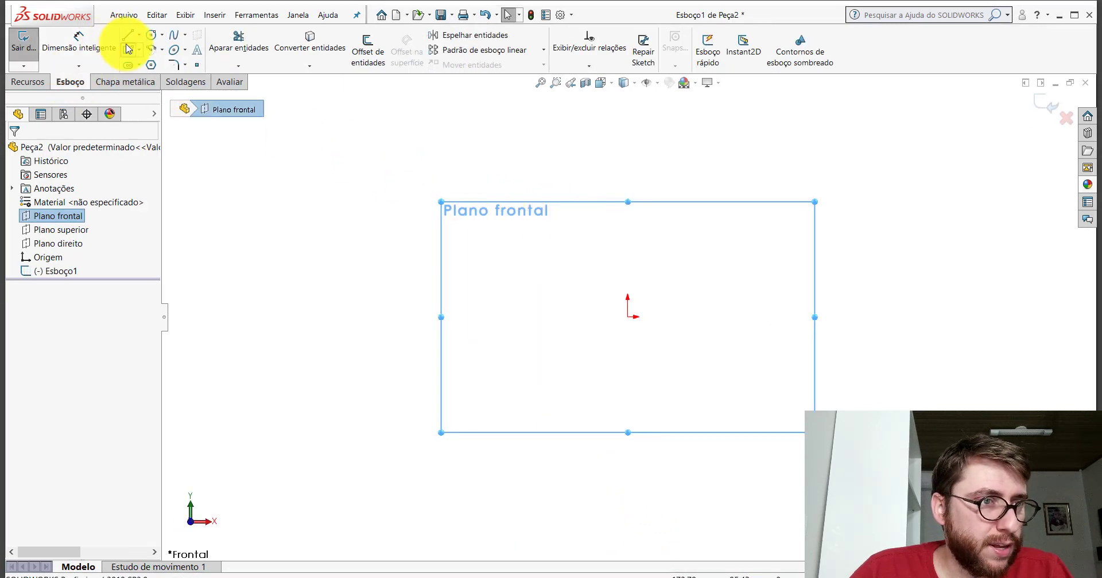
pyautogui.click(127, 49)
pyautogui.click(126, 36)
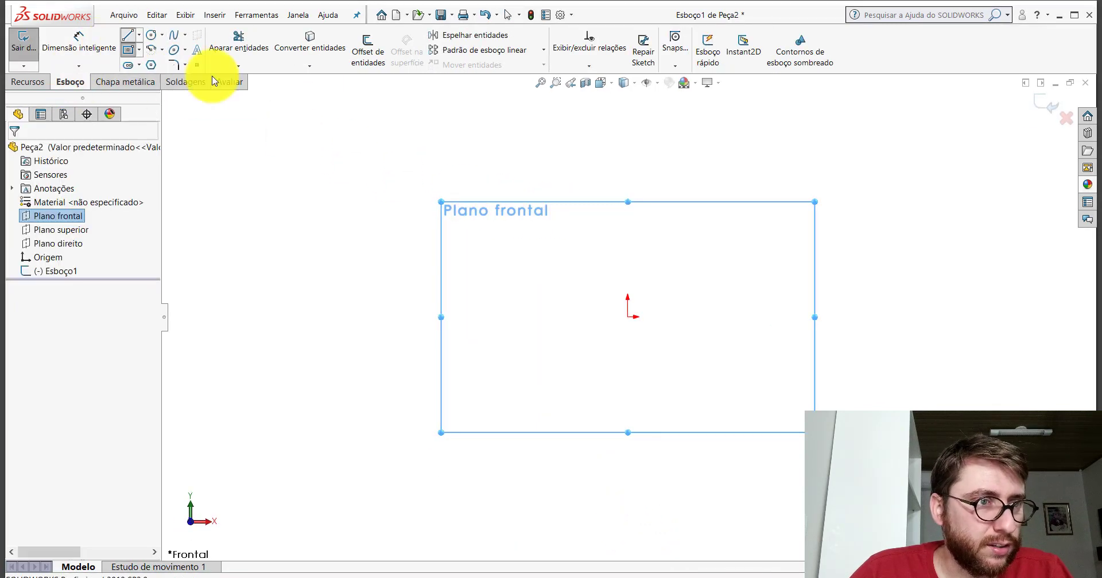
pyautogui.click(627, 151)
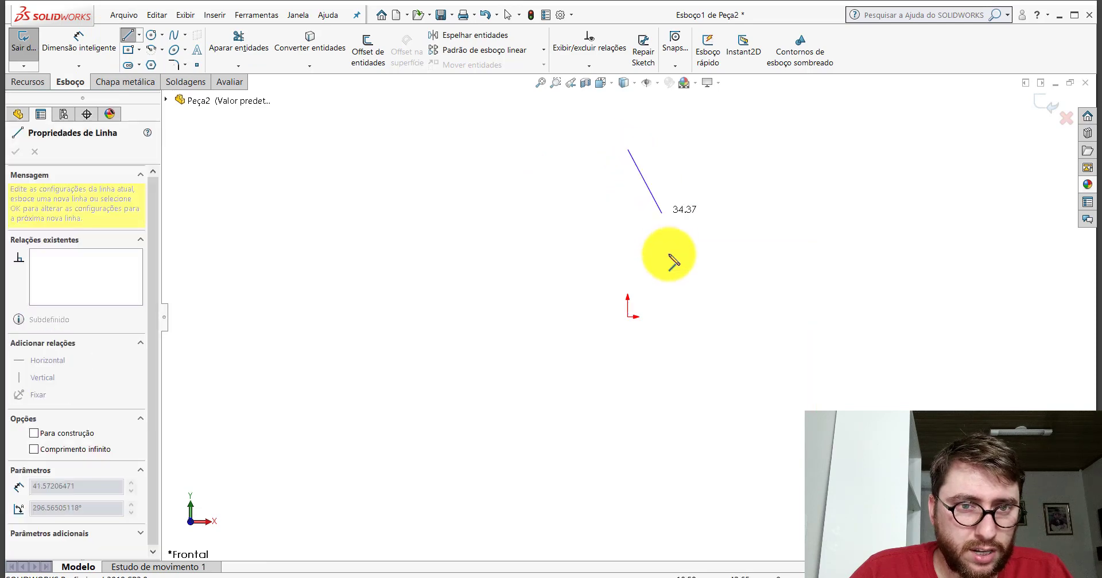
pyautogui.click(628, 316)
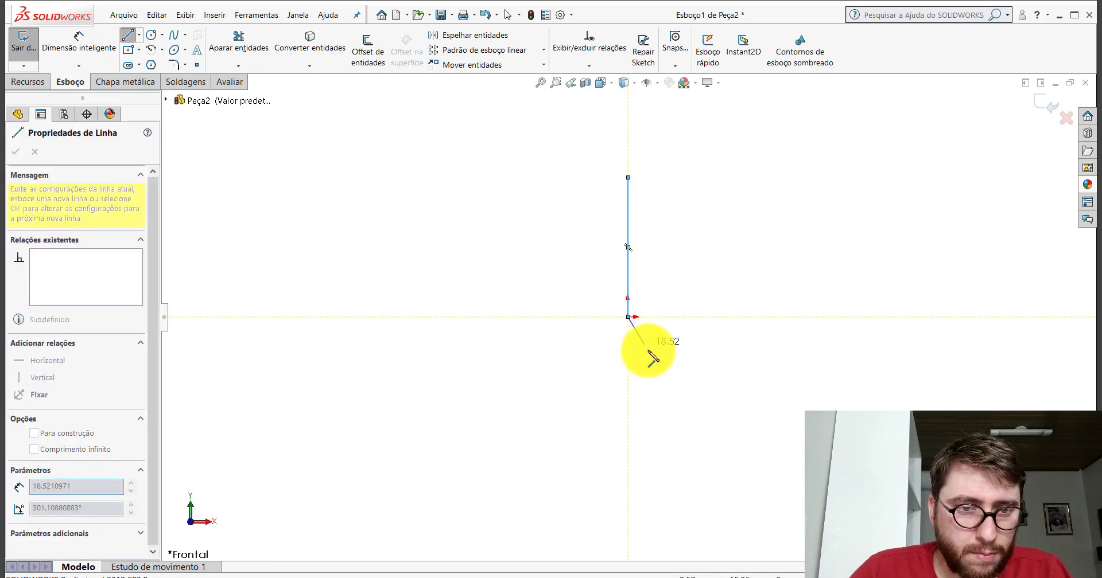
# Draw four more connected lines forming the stepped profile, then return to part 061
pyautogui.scroll(-3, 516, 314)
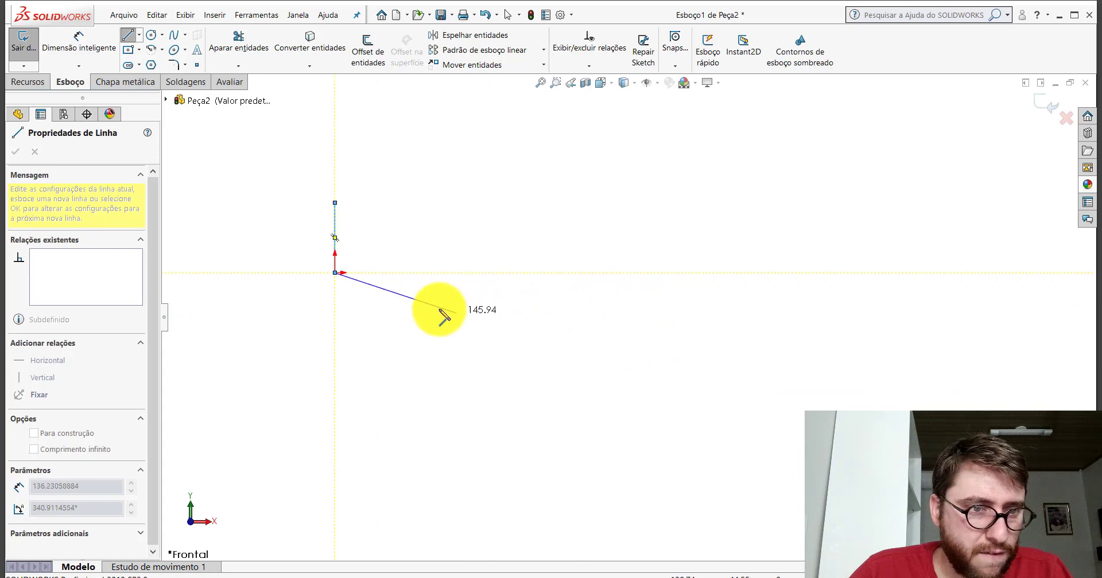
pyautogui.click(477, 273)
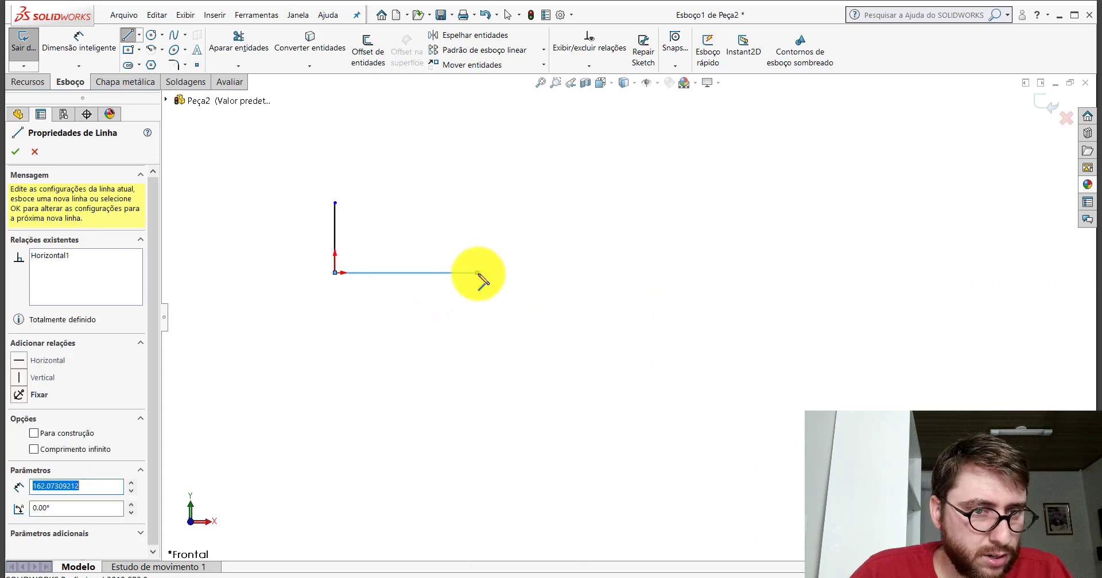
pyautogui.click(476, 340)
pyautogui.click(556, 340)
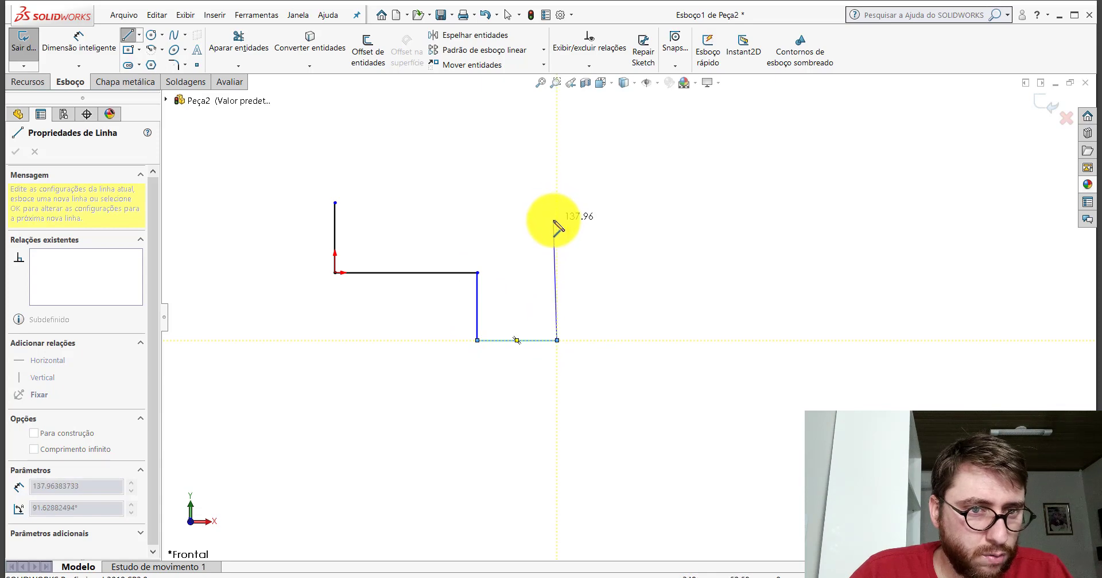
pyautogui.click(557, 220)
pyautogui.press('Escape')
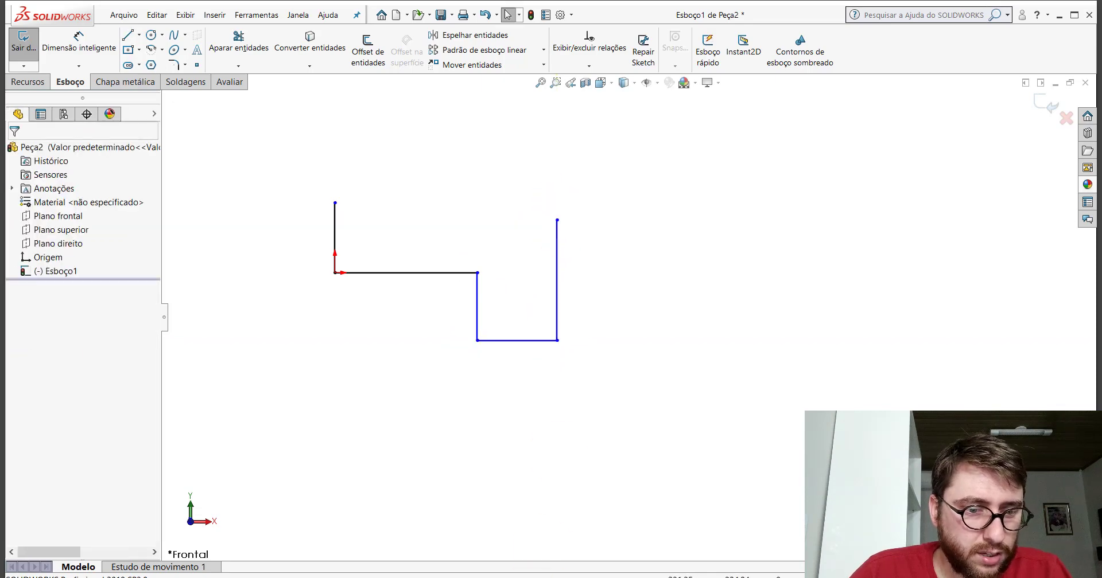
pyautogui.click(531, 512)
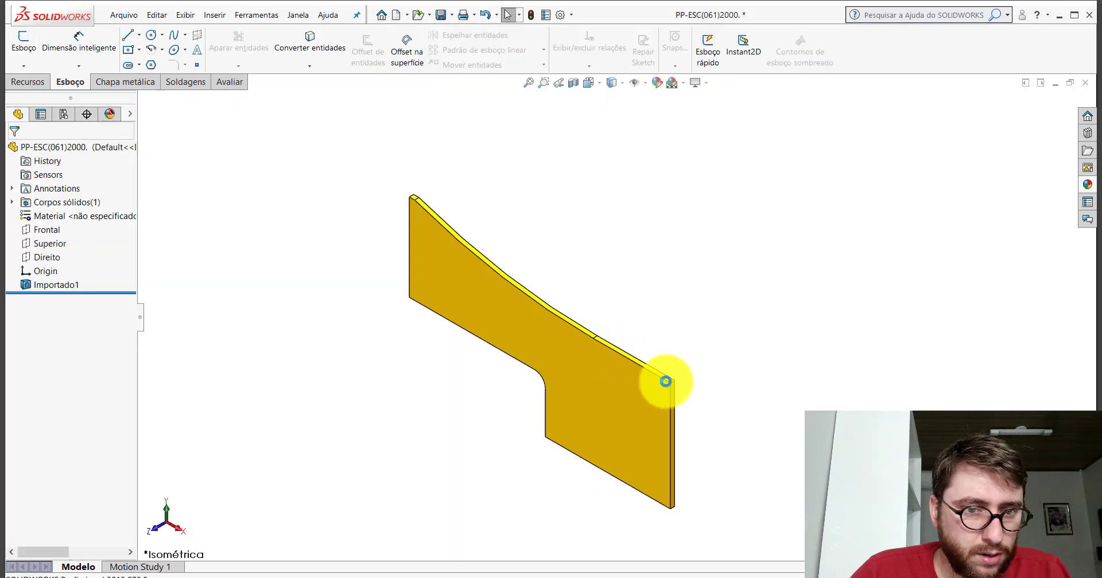
pyautogui.click(228, 81)
pyautogui.click(143, 45)
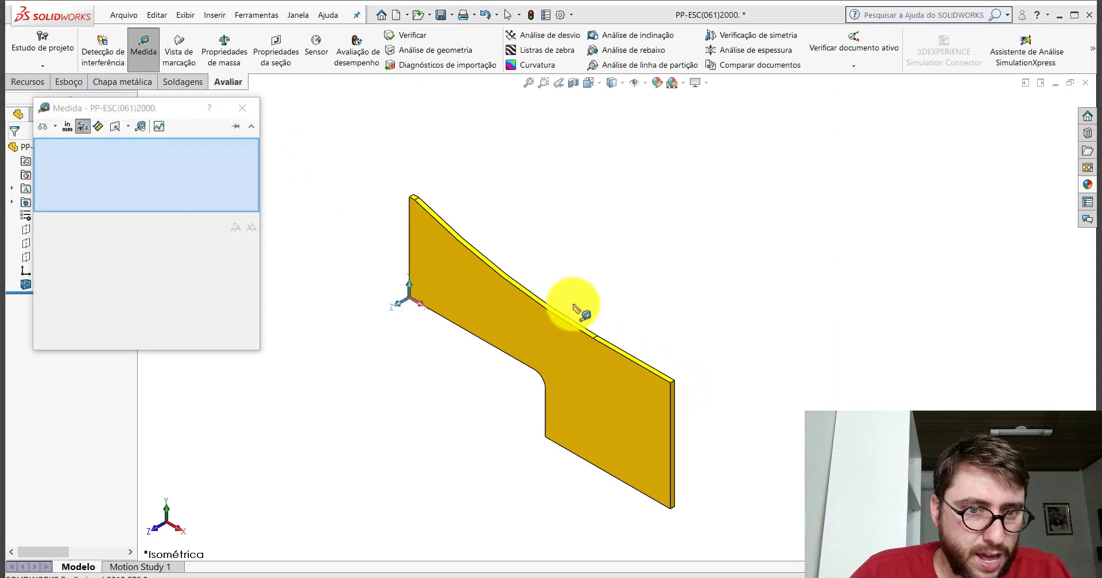
pyautogui.click(606, 345)
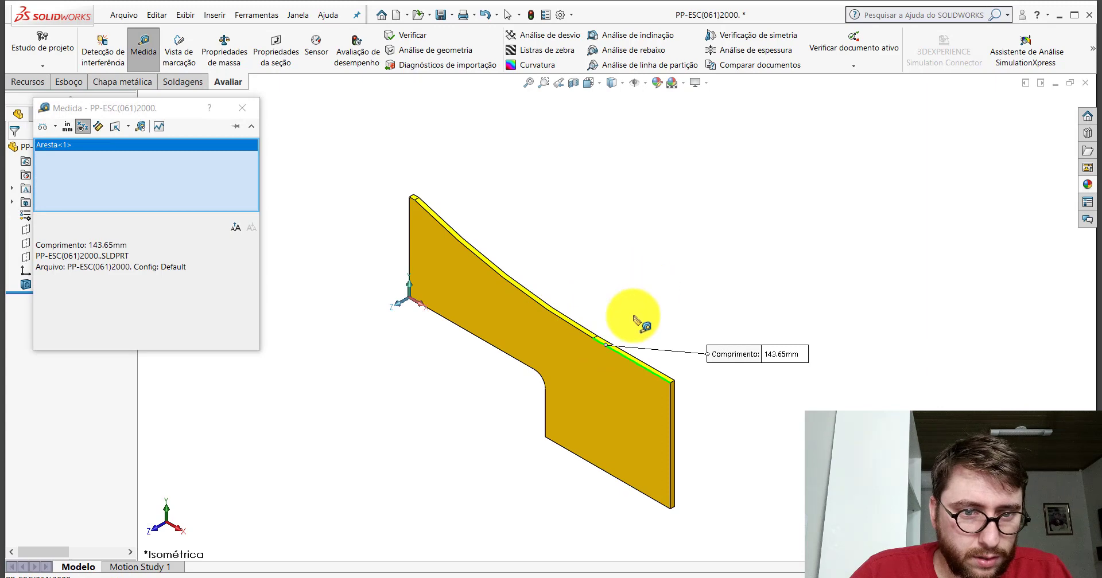
pyautogui.scroll(-3, 610, 356)
pyautogui.moveTo(609, 356)
pyautogui.mouseDown(button='middle')
pyautogui.moveTo(659, 261)
pyautogui.moveTo(658, 290)
pyautogui.moveTo(629, 298)
pyautogui.mouseUp(button='middle')
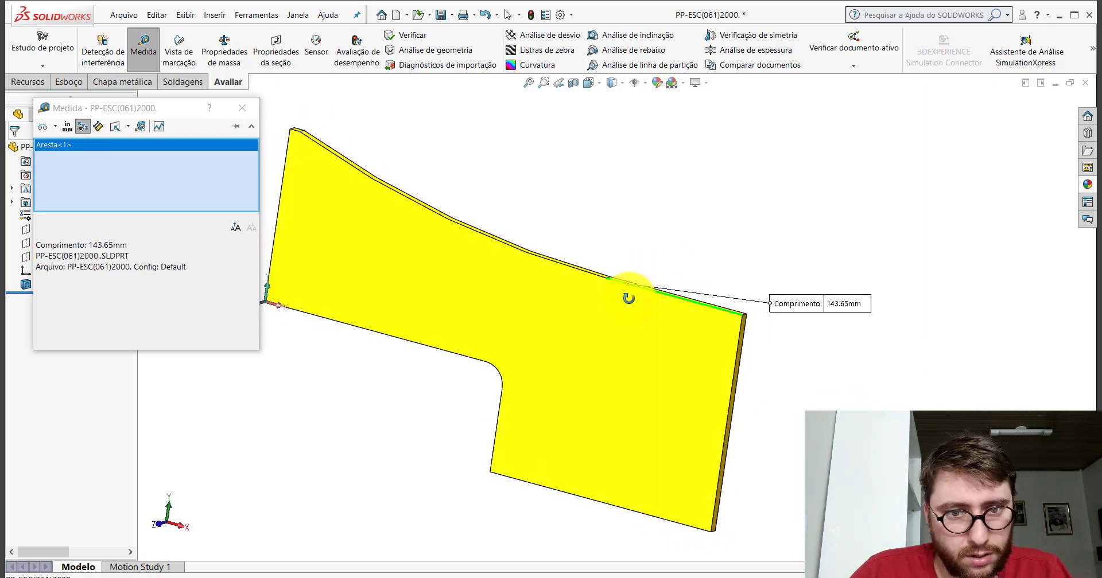
pyautogui.click(698, 219)
pyautogui.click(698, 307)
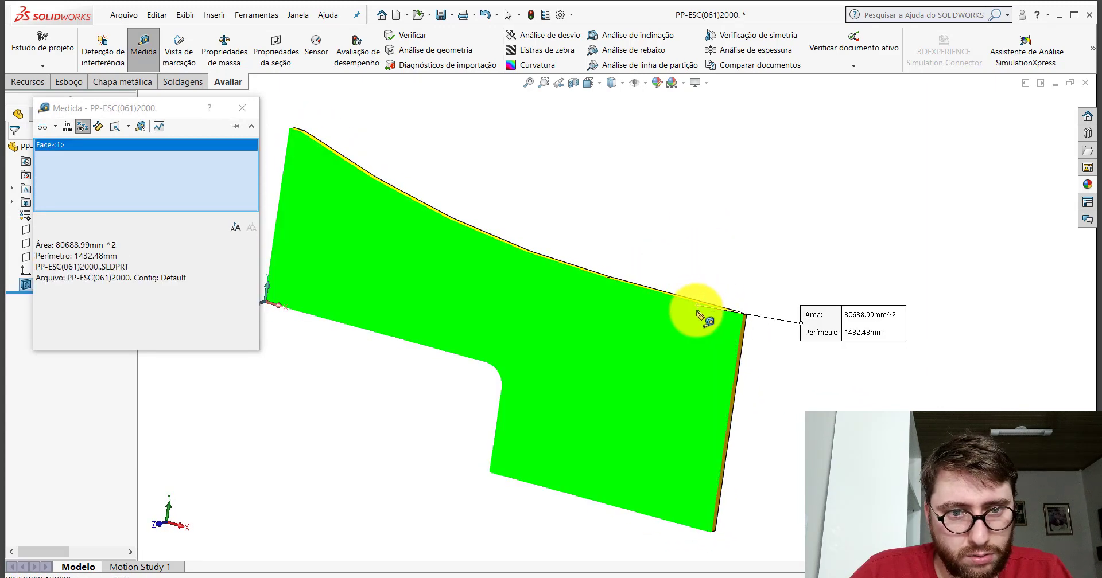
pyautogui.click(689, 307)
pyautogui.click(689, 301)
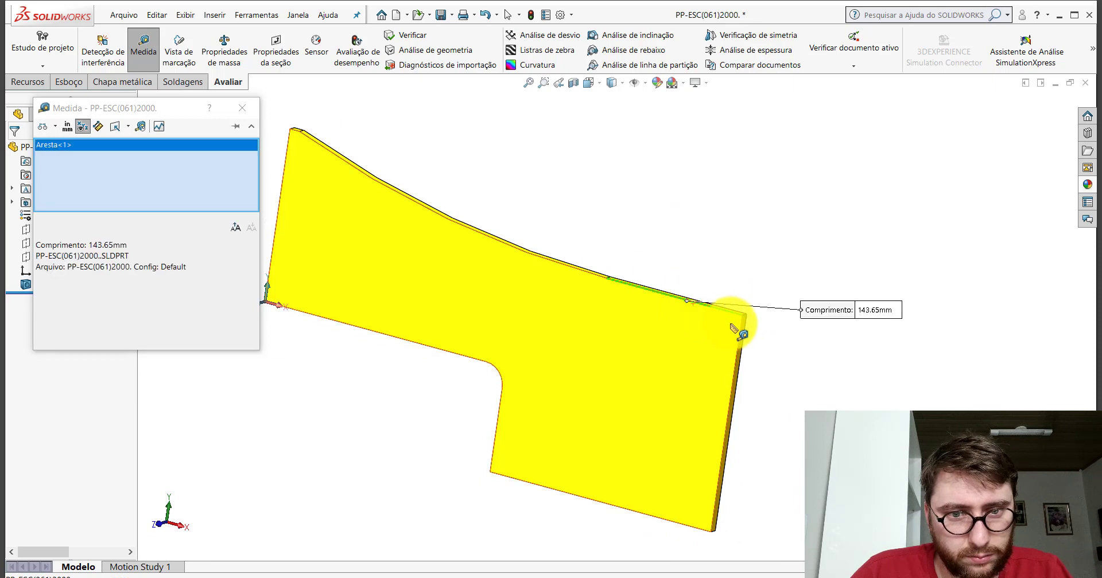
pyautogui.click(741, 326)
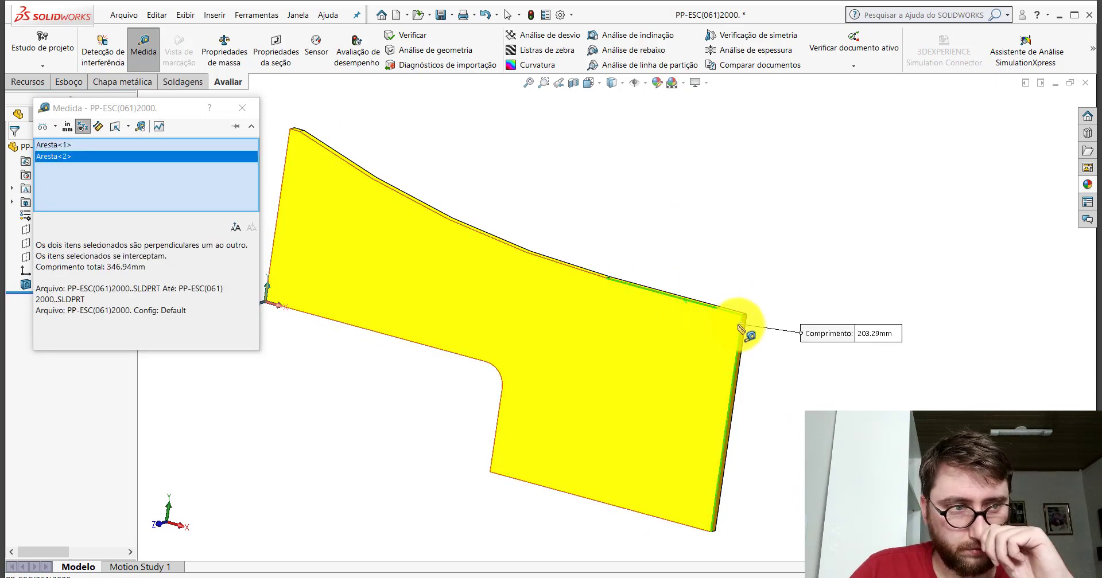
pyautogui.click(242, 108)
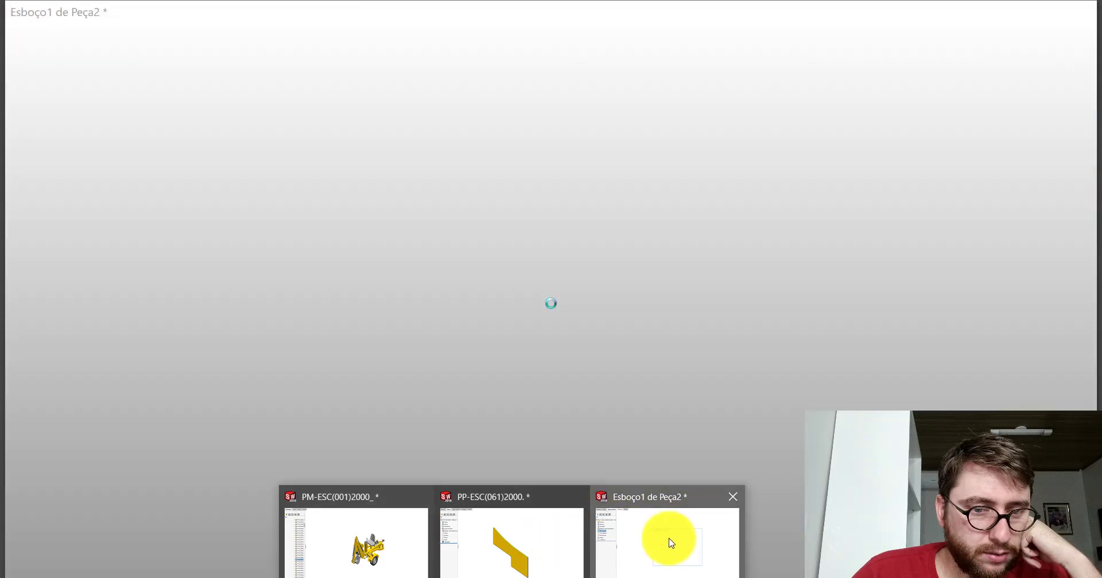
pyautogui.click(671, 543)
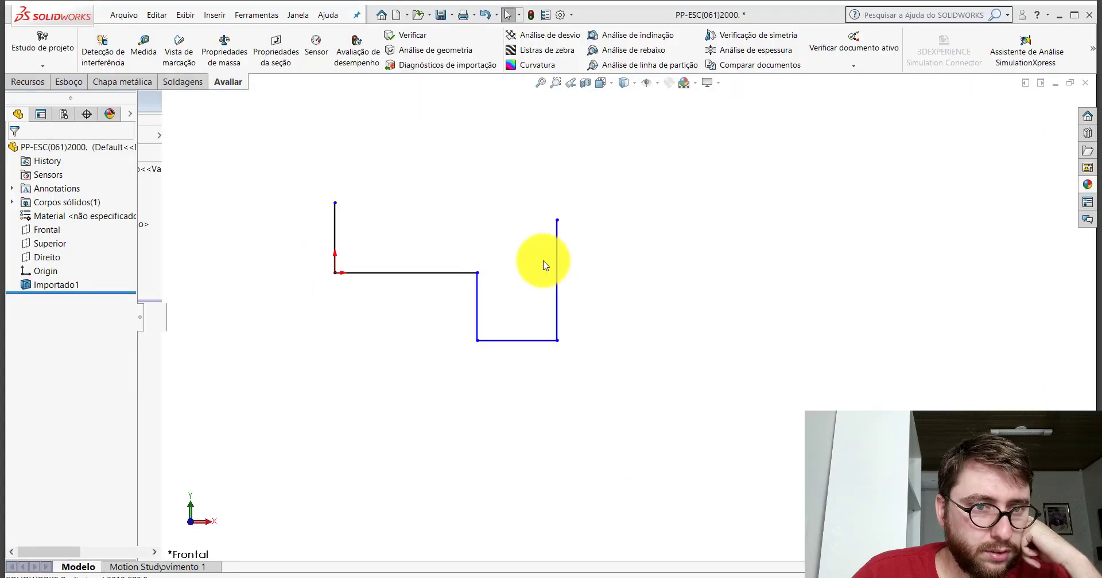
# Draw two top lines in Peça2's sketch: a long one from the right vertical's top and a short one from the left
pyautogui.click(79, 85)
pyautogui.click(128, 34)
pyautogui.scroll(-3, 637, 235)
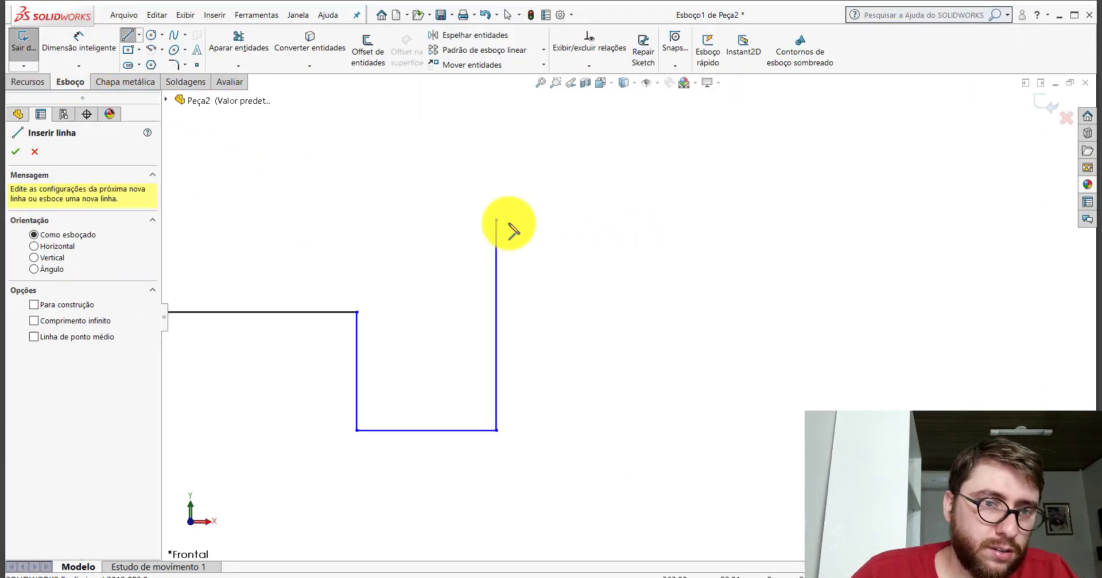
pyautogui.click(497, 220)
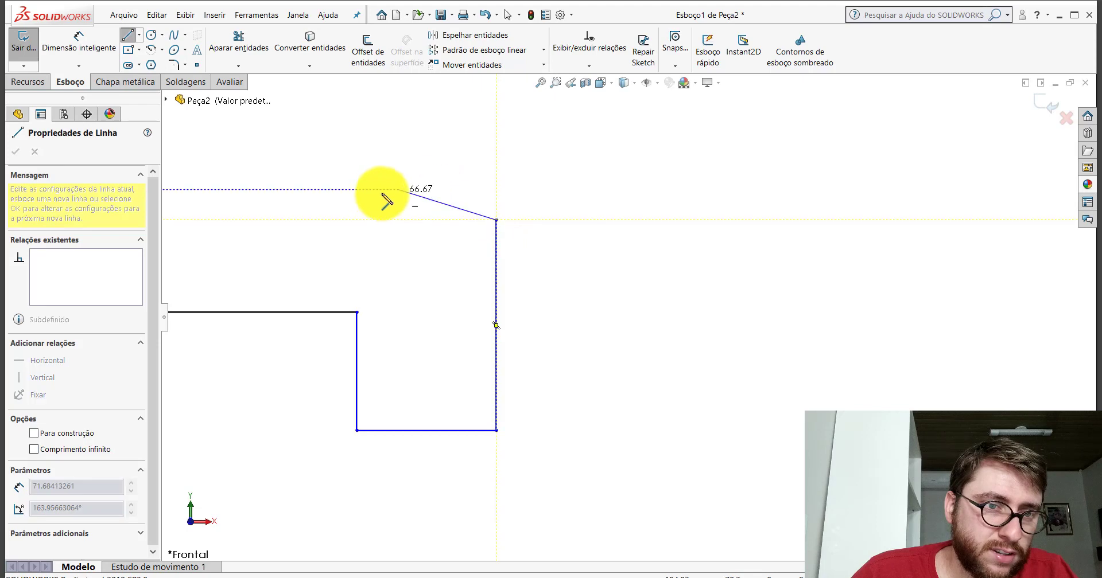
pyautogui.click(367, 220)
pyautogui.press('Escape')
pyautogui.scroll(3, 695, 365)
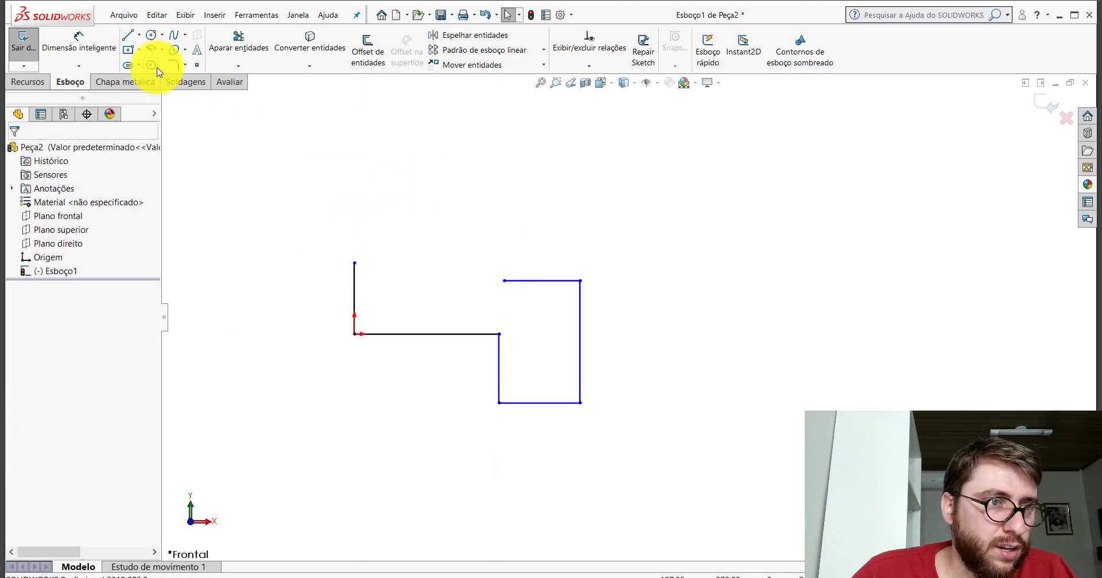
pyautogui.click(129, 36)
pyautogui.scroll(-3, 416, 272)
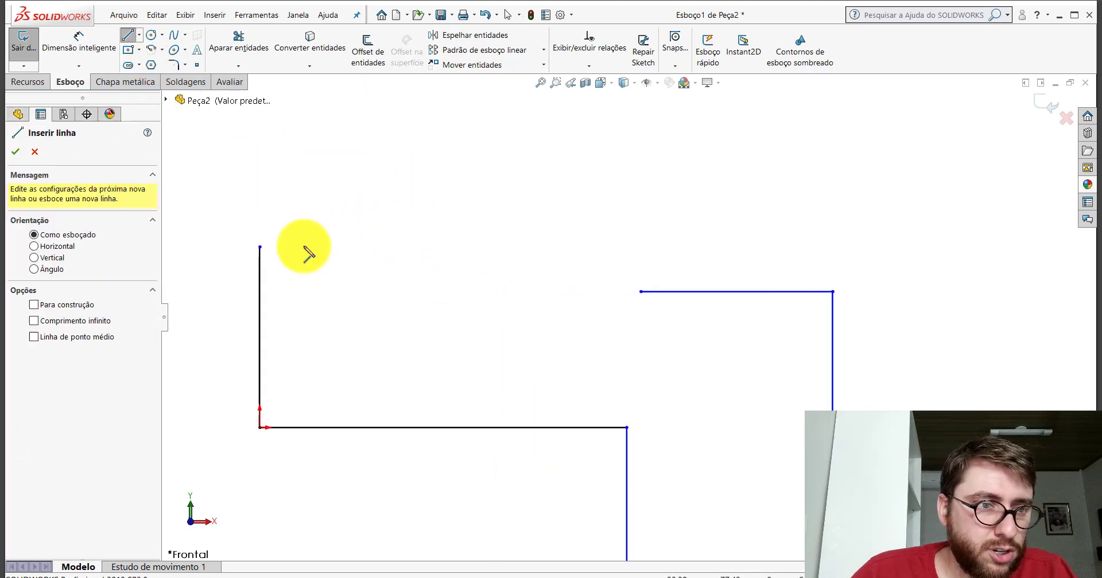
pyautogui.click(261, 247)
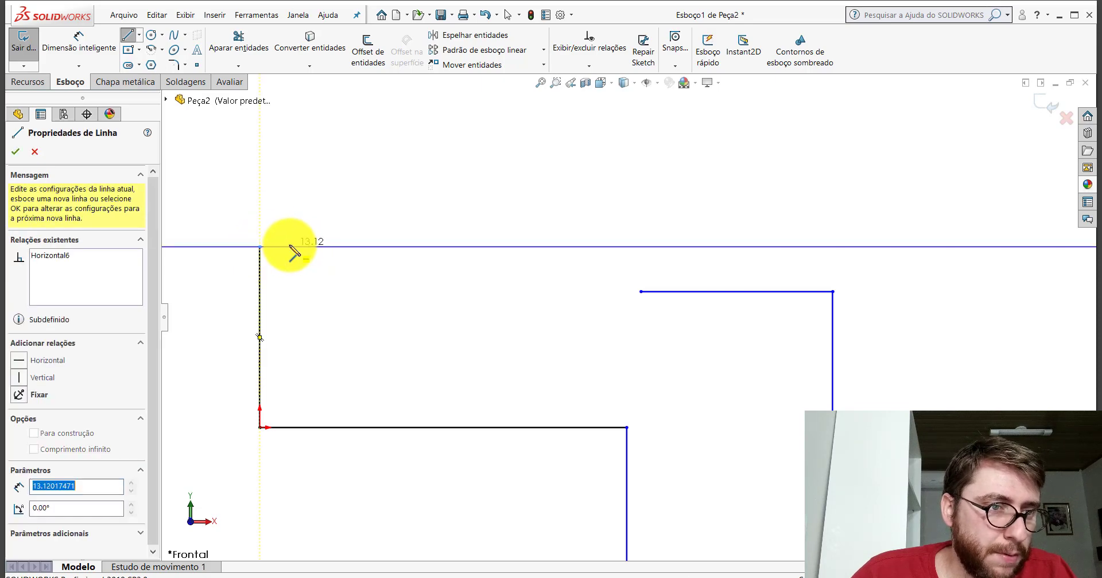
pyautogui.click(289, 246)
pyautogui.press('Escape')
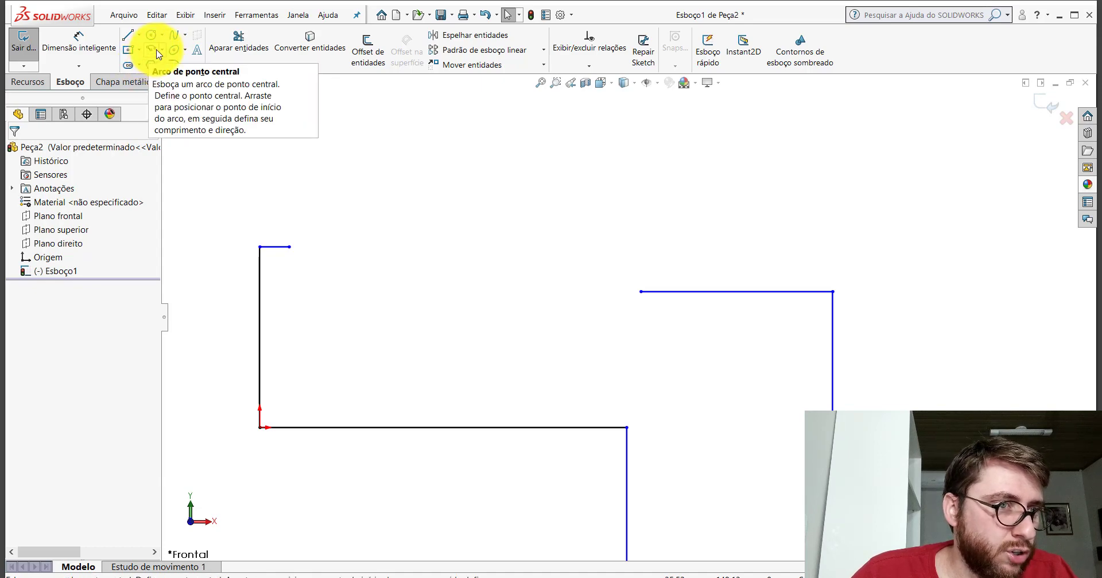
# Connect the short top line to the right top line with a three-point arc and fit the view
pyautogui.click(163, 51)
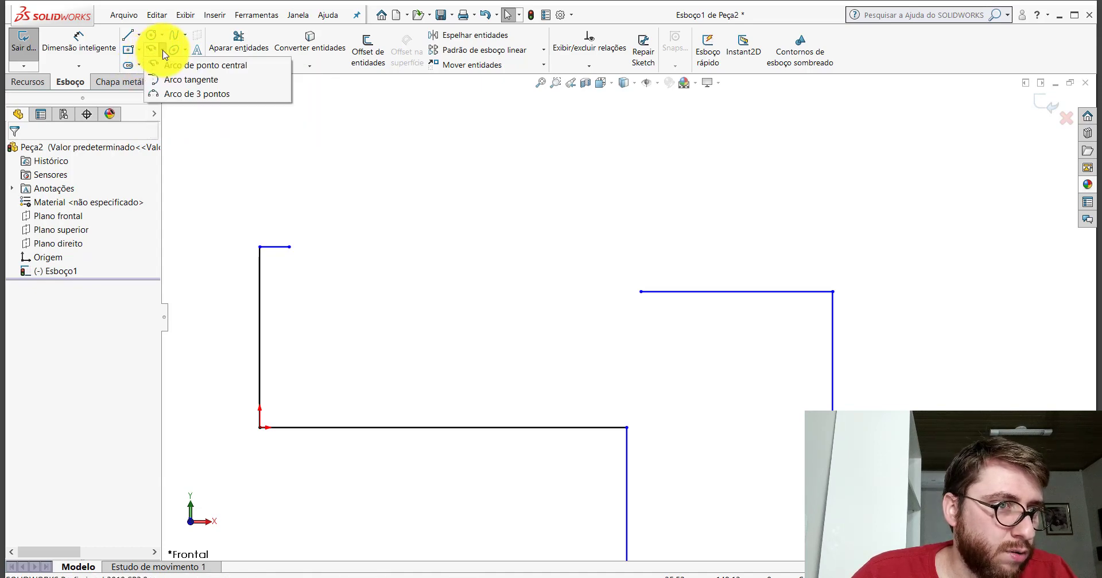
pyautogui.click(176, 95)
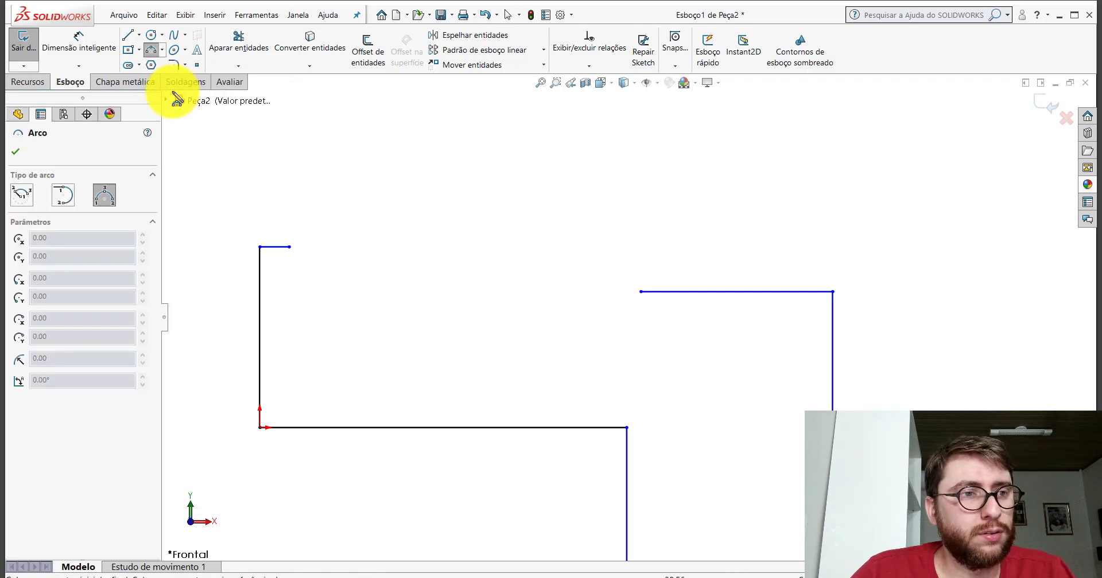
pyautogui.click(291, 247)
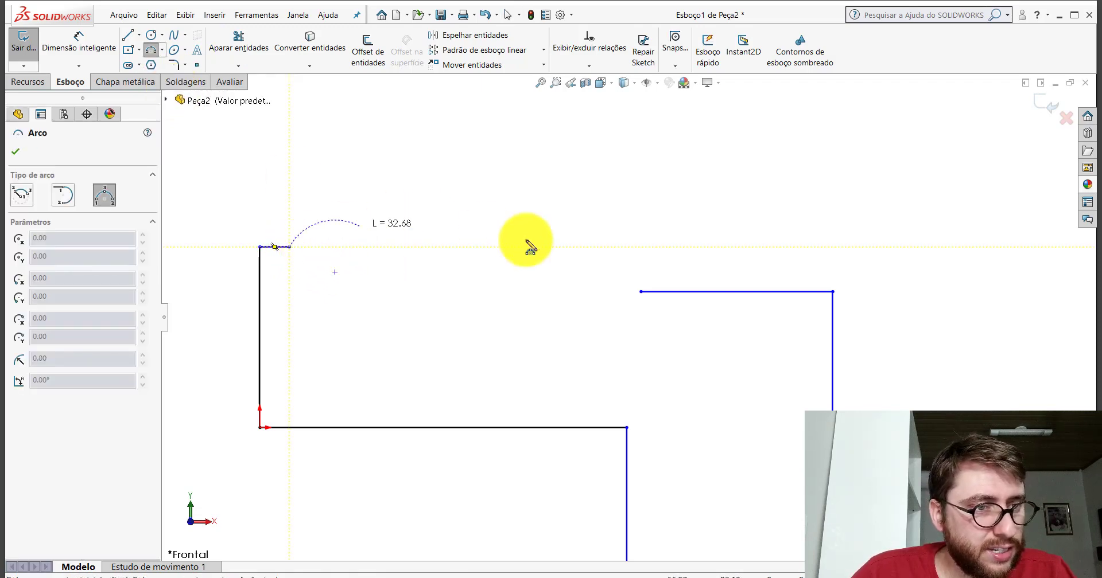
pyautogui.click(641, 292)
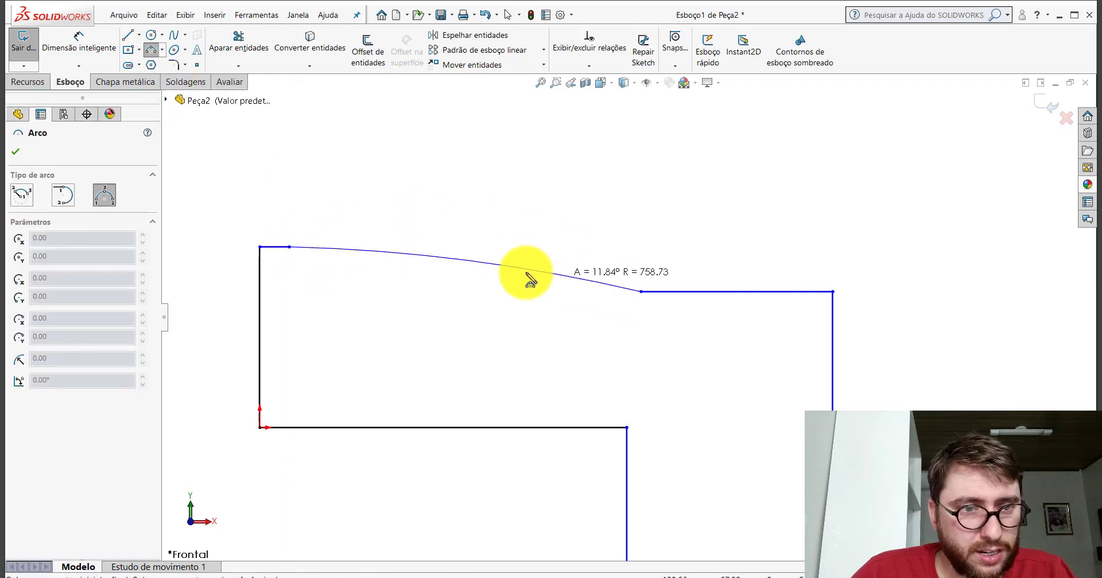
pyautogui.click(456, 291)
pyautogui.press('Escape')
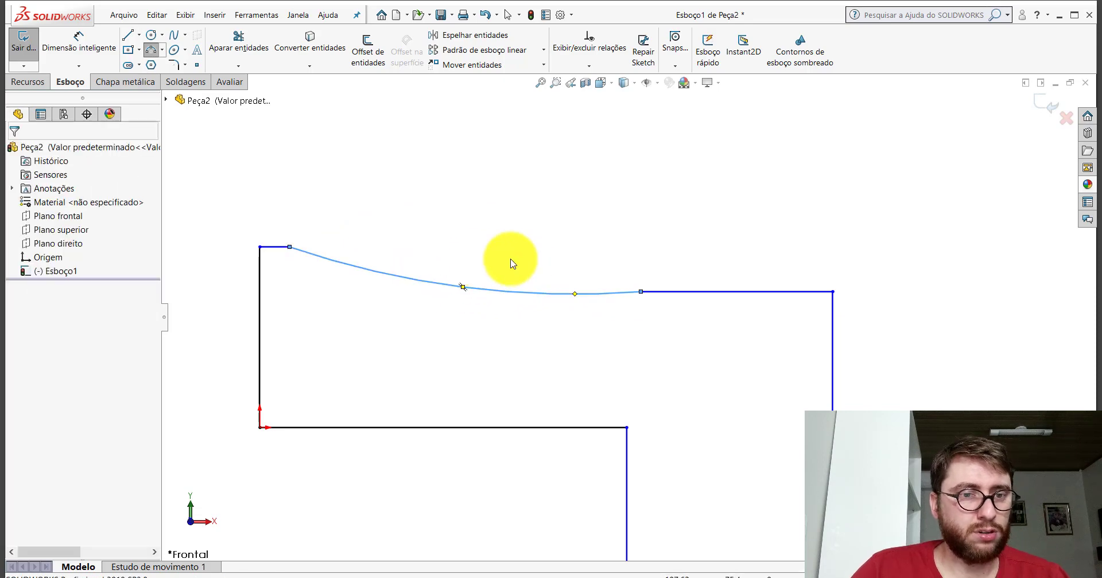
pyautogui.scroll(5, 627, 319)
pyautogui.press('f')
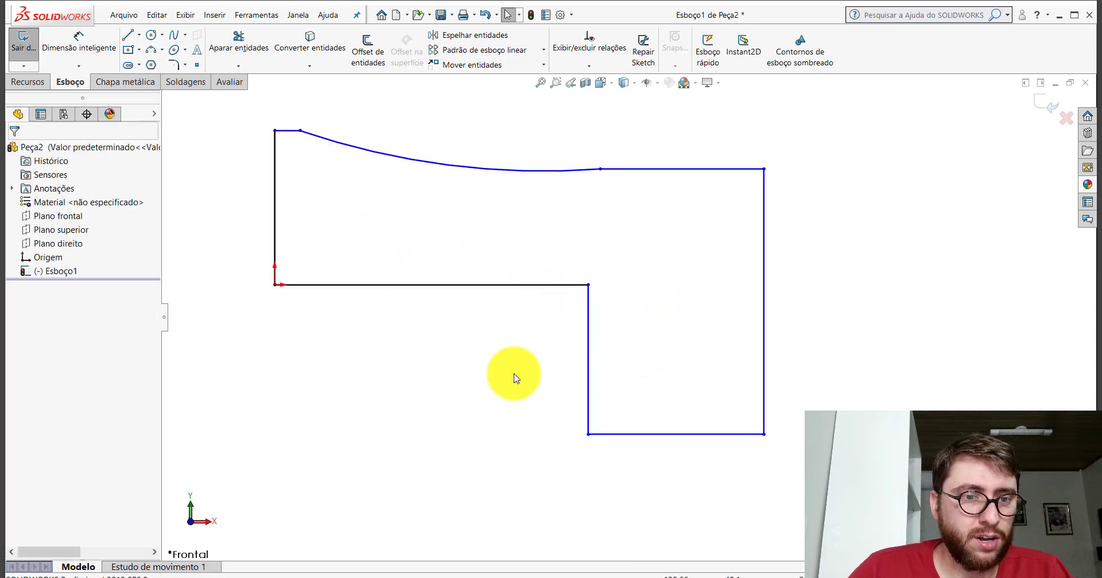
# Measure the left edge of part 061, reading 161.89 mm
pyautogui.click(511, 540)
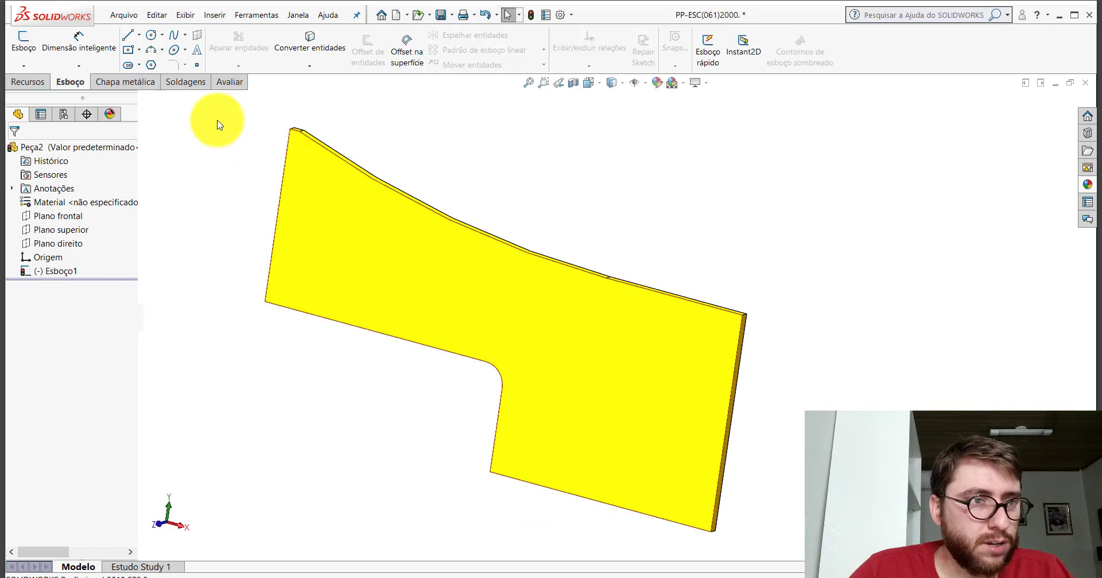
pyautogui.click(228, 82)
pyautogui.click(151, 61)
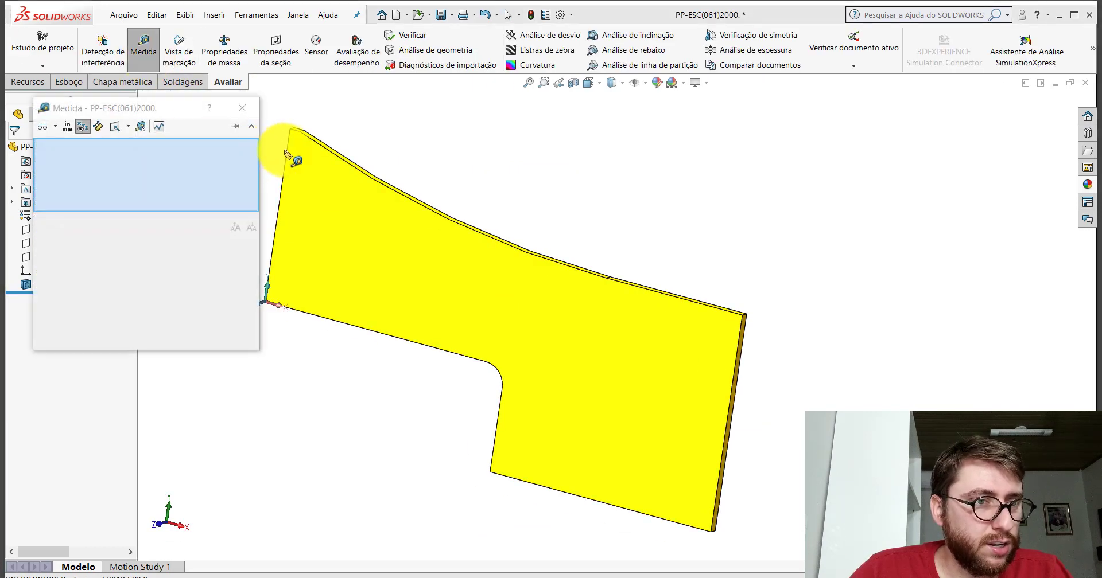
pyautogui.click(288, 150)
pyautogui.press('z')
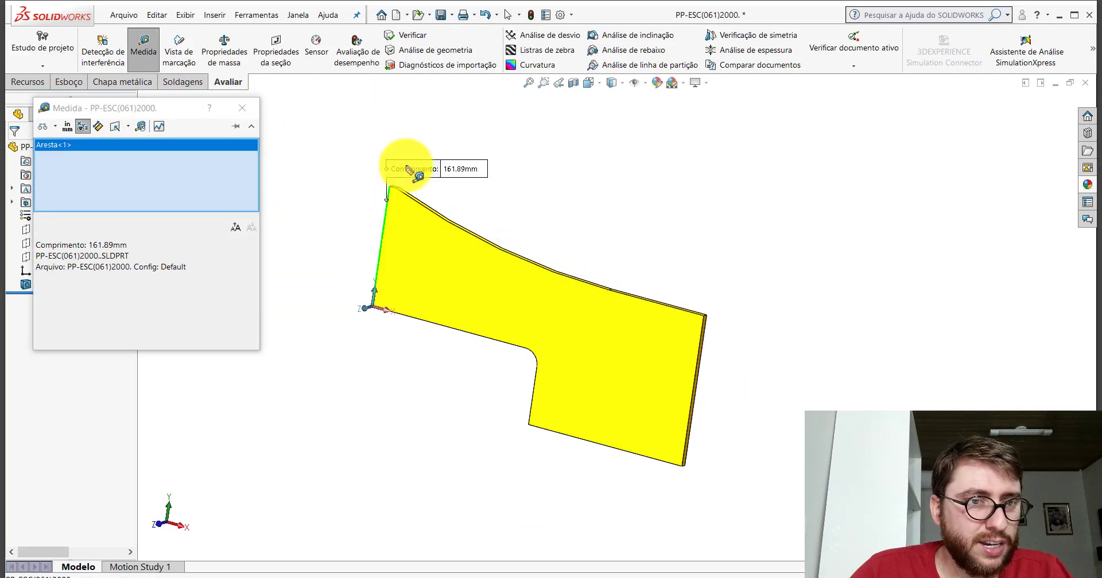
pyautogui.click(241, 108)
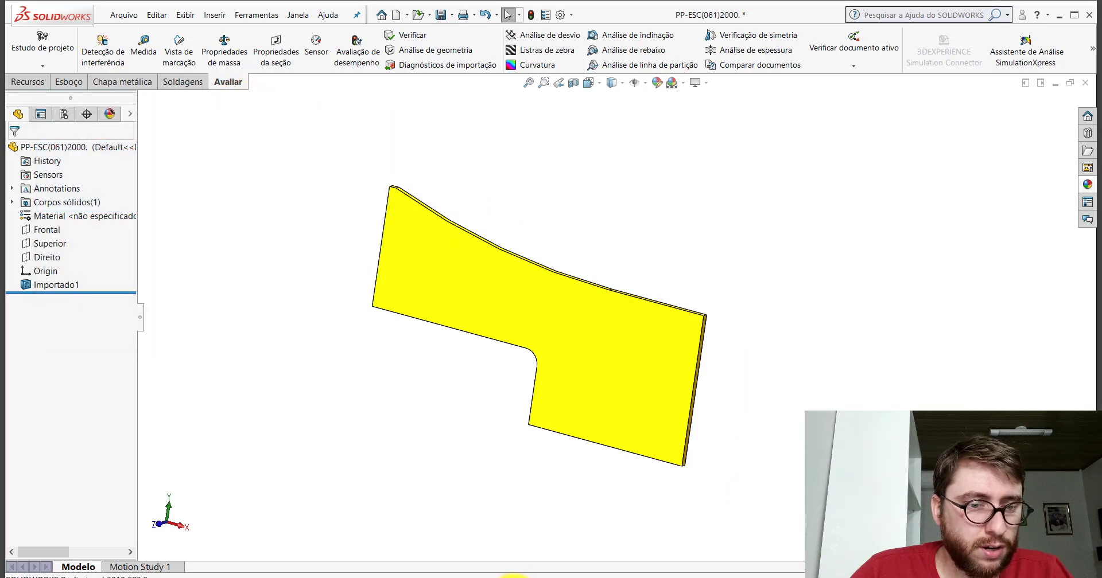
# Dimension the sketch's left vertical line to 161,89
pyautogui.hotkey('ctrl', 'Tab')
pyautogui.hotkey('ctrl', 'Tab')
pyautogui.click(64, 85)
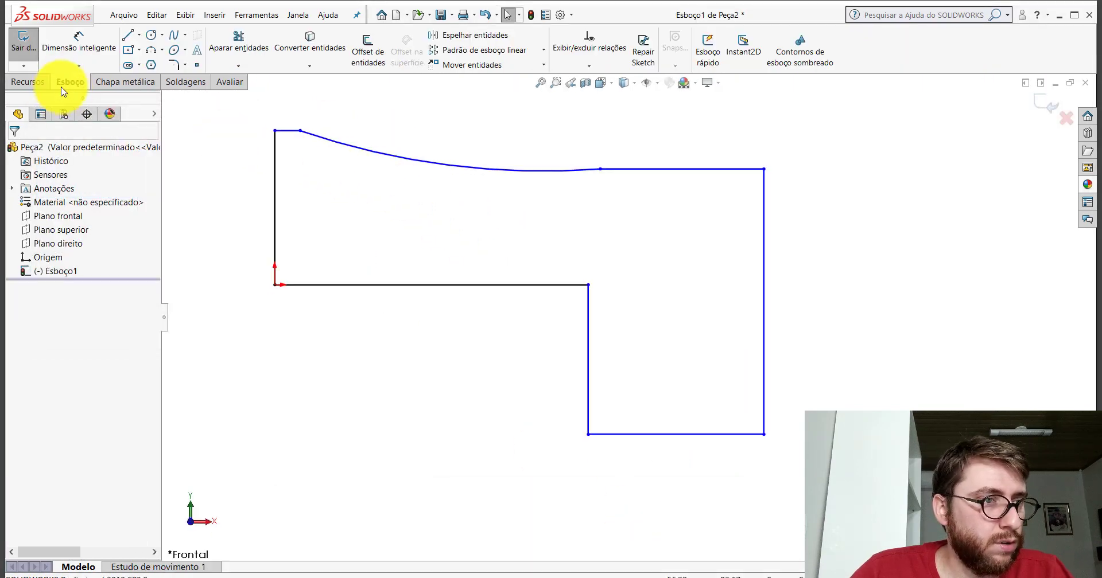
pyautogui.click(274, 167)
pyautogui.scroll(3, 378, 218)
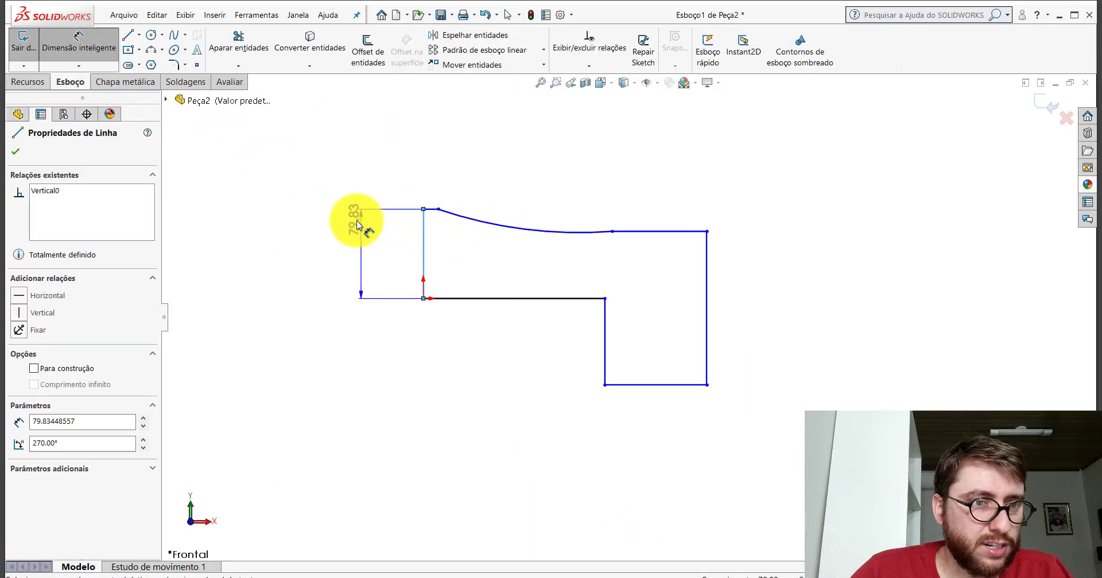
pyautogui.click(385, 254)
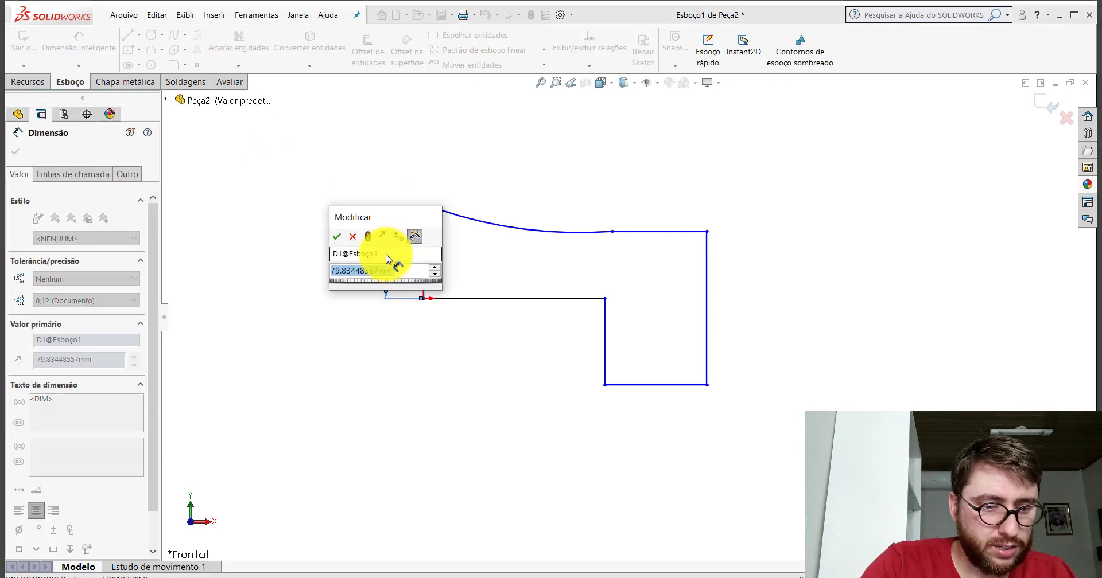
pyautogui.write('161,89')
pyautogui.press('Return')
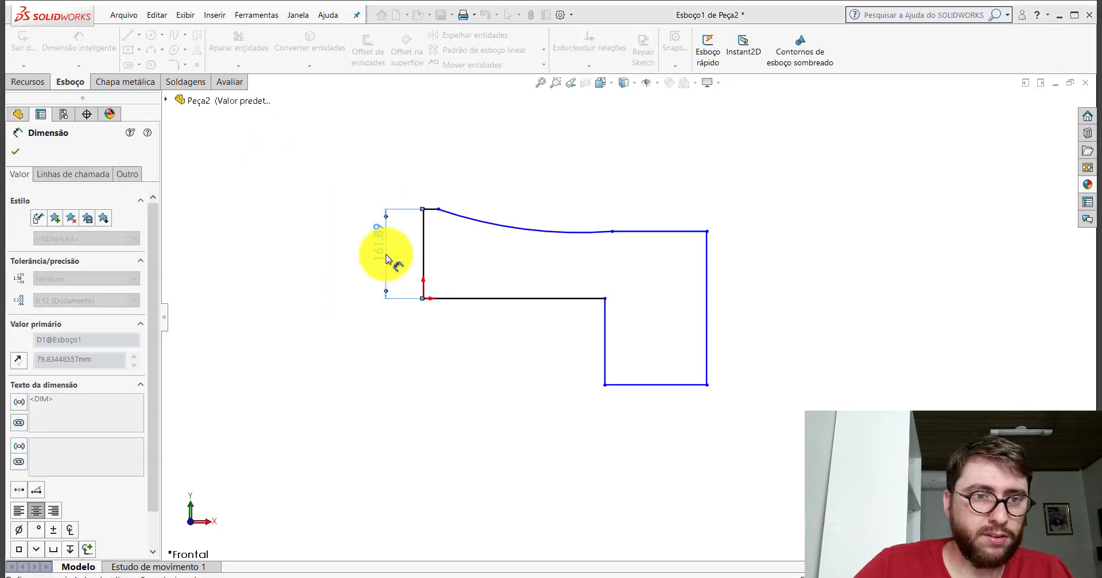
pyautogui.click(508, 554)
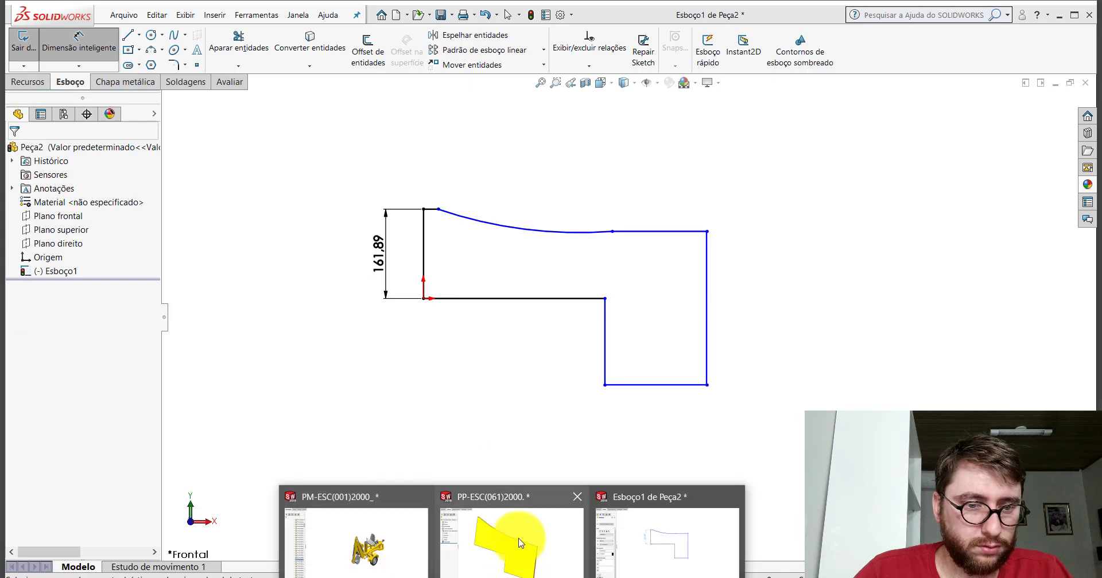
# Measure the distance between part 061's two parallel bottom edges (98.4 mm)
pyautogui.click(519, 537)
pyautogui.click(229, 81)
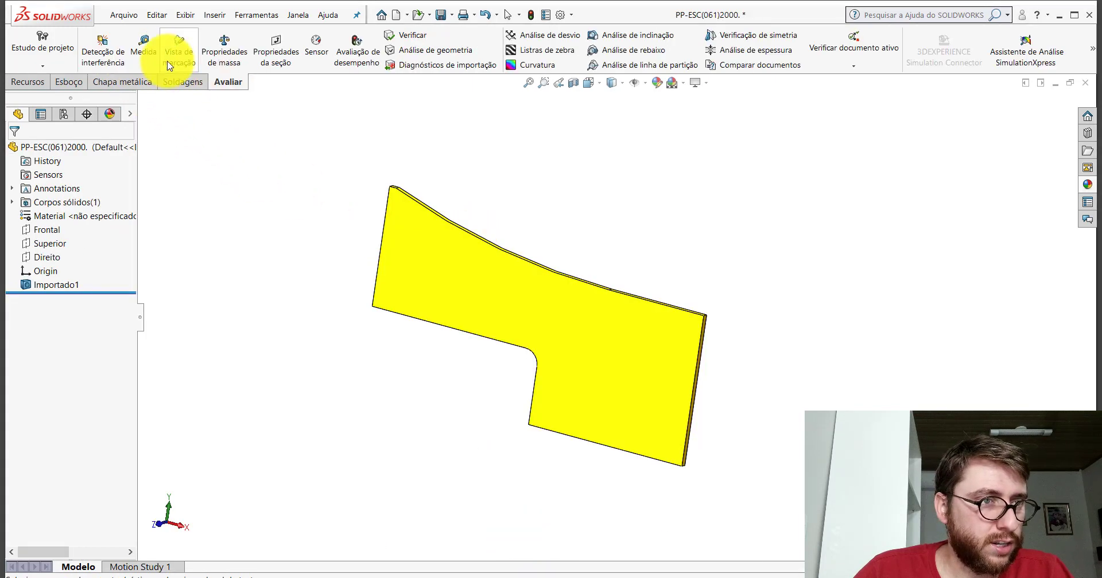
pyautogui.click(143, 47)
pyautogui.click(487, 341)
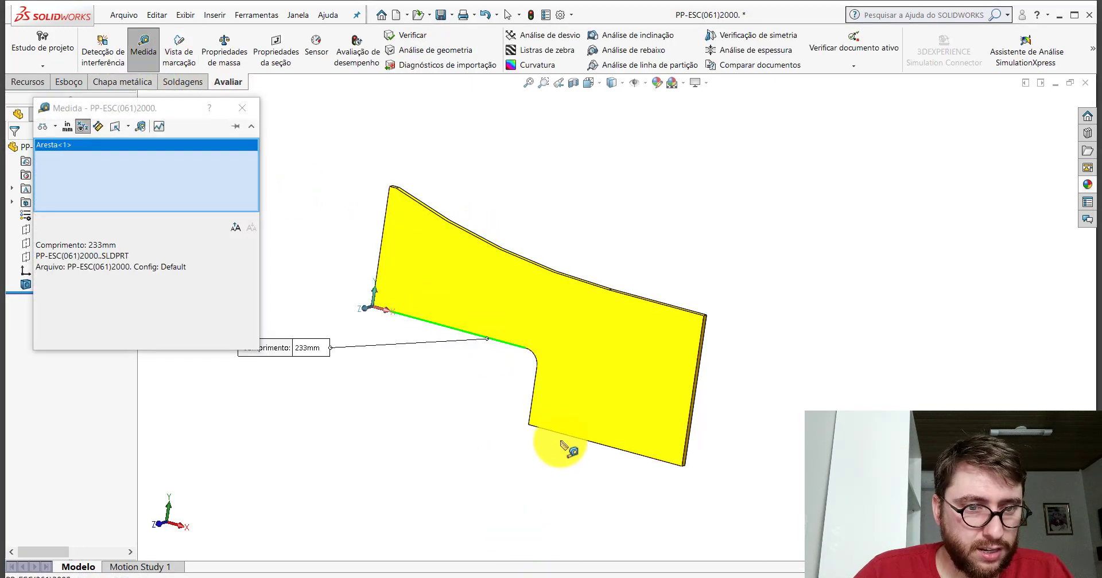
pyautogui.click(565, 444)
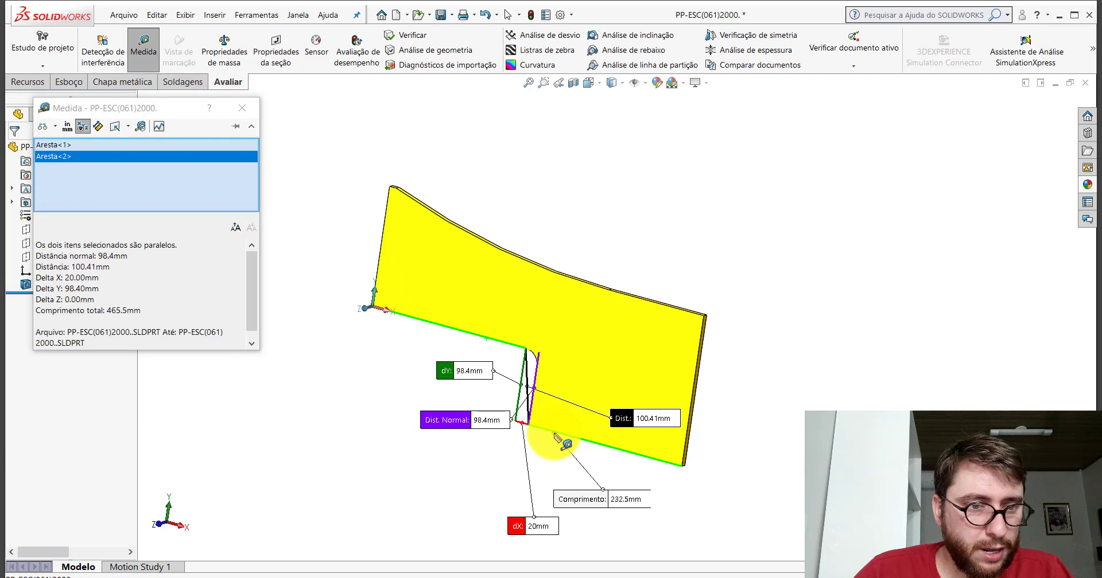
pyautogui.click(242, 108)
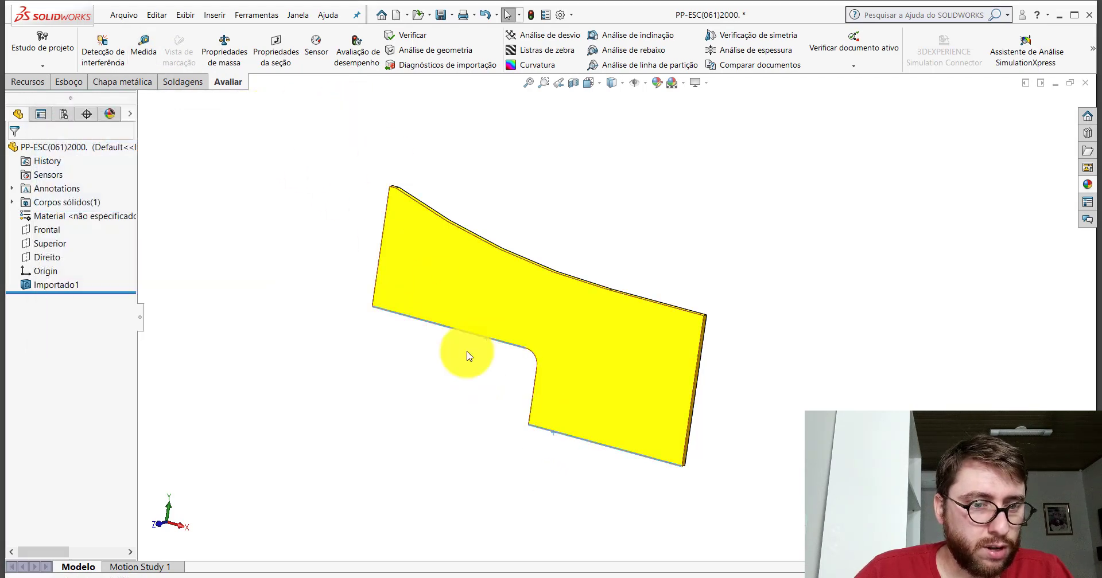
# Dimension the sketch's inner vertical step line to 98,40
pyautogui.click(677, 529)
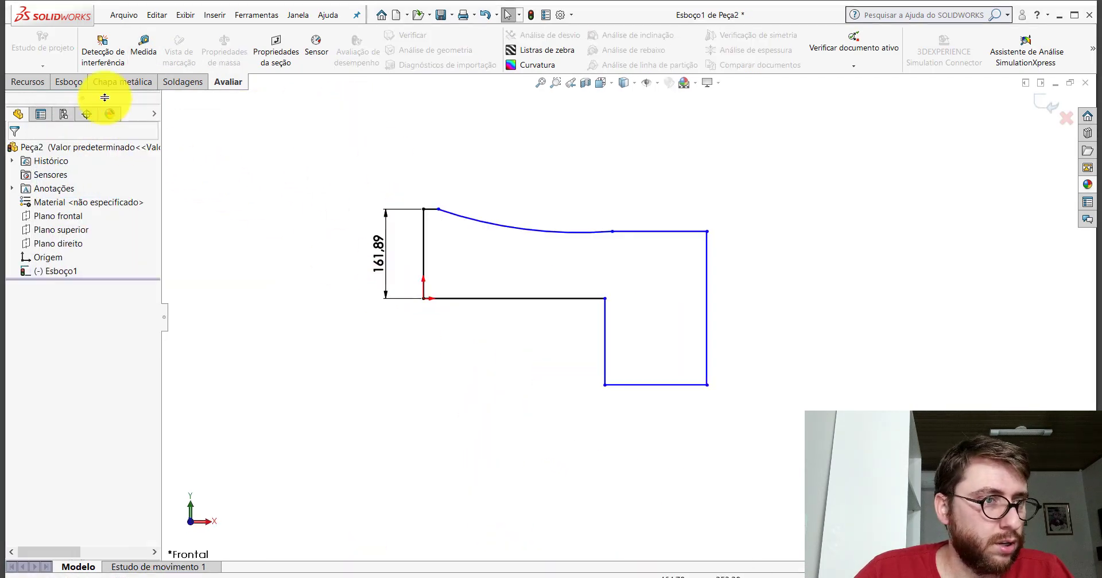
pyautogui.click(69, 82)
pyautogui.click(80, 45)
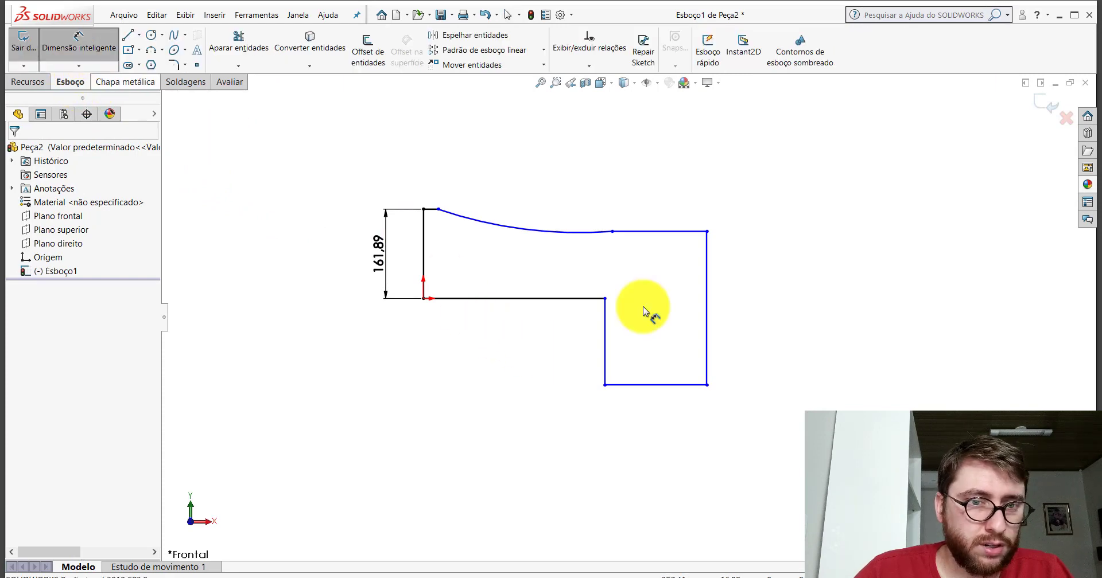
pyautogui.click(606, 328)
pyautogui.click(574, 337)
pyautogui.write('9')
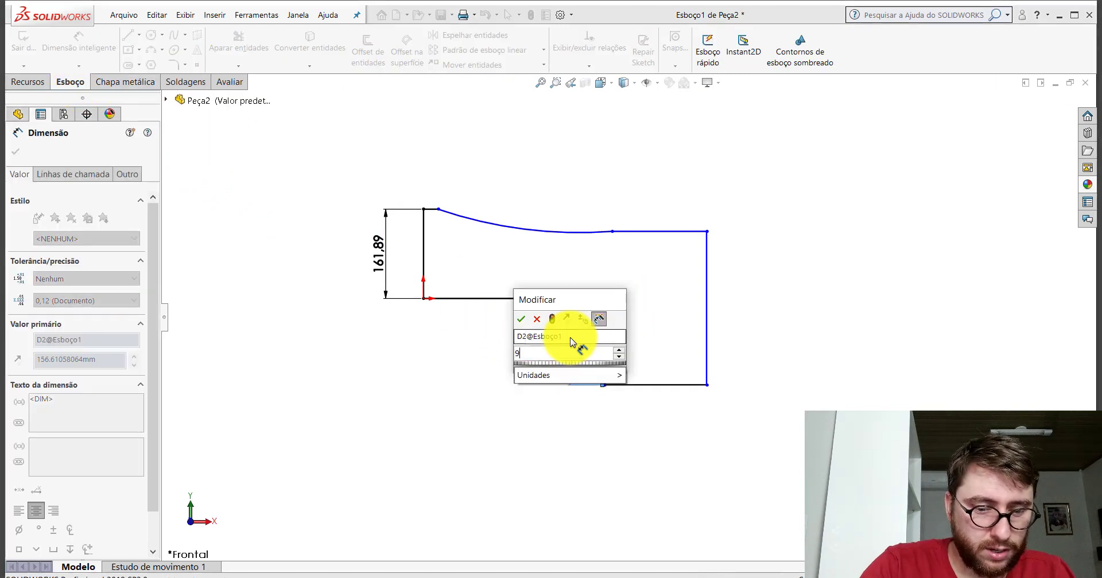
pyautogui.write('8,4')
pyautogui.press('Return')
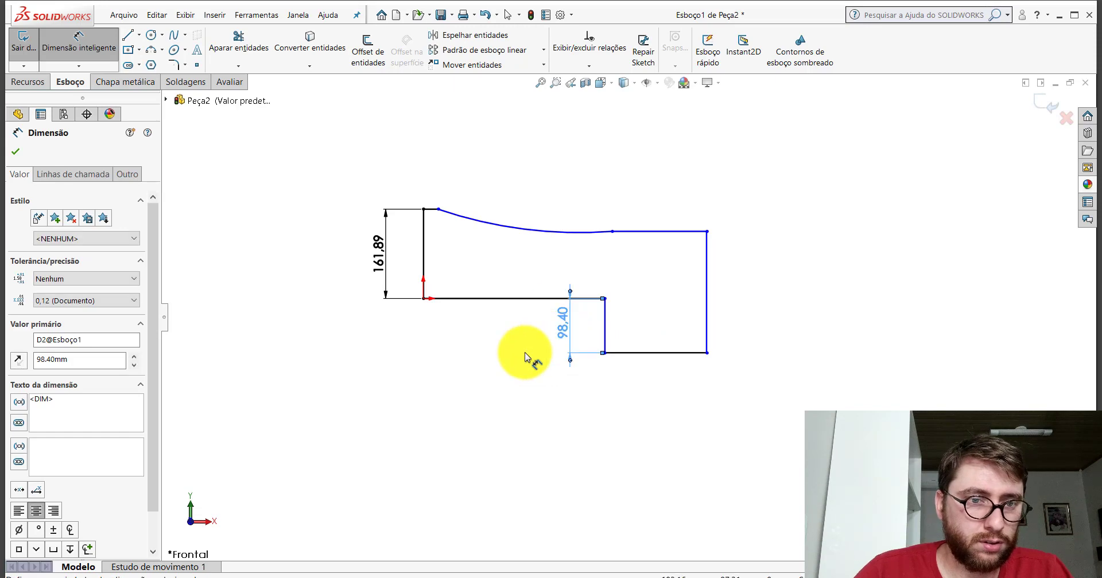
pyautogui.press('Escape')
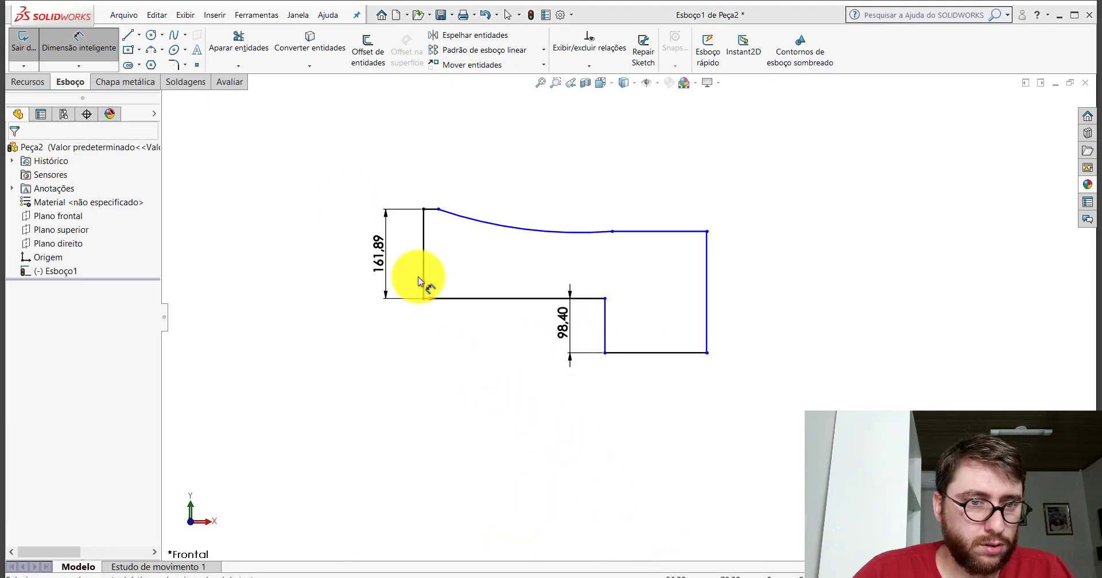
# Measure part 061's left edge and its distance to the step edge
pyautogui.click(503, 554)
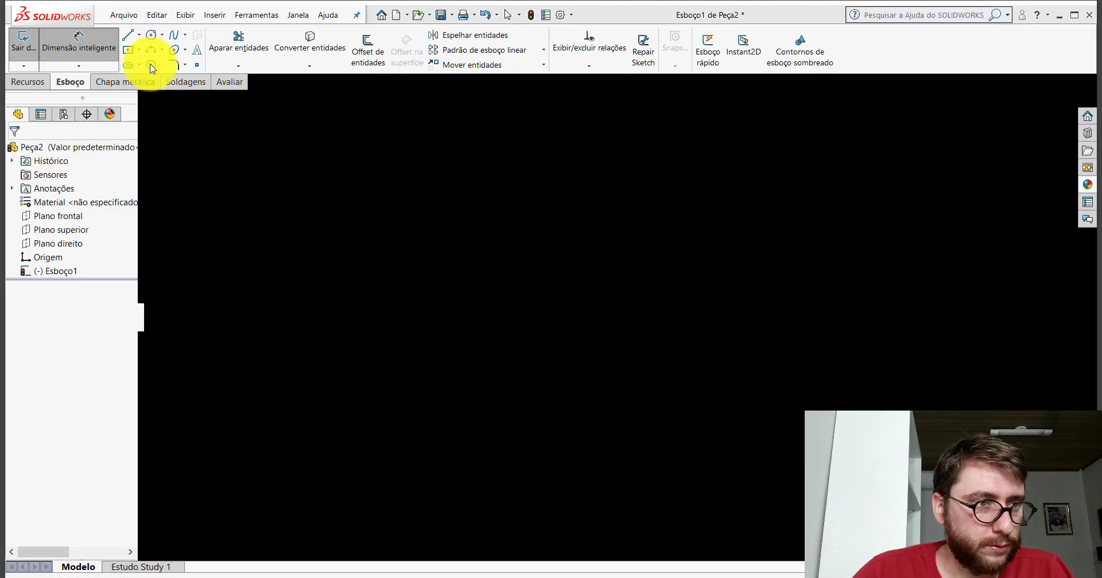
pyautogui.click(229, 82)
pyautogui.click(144, 46)
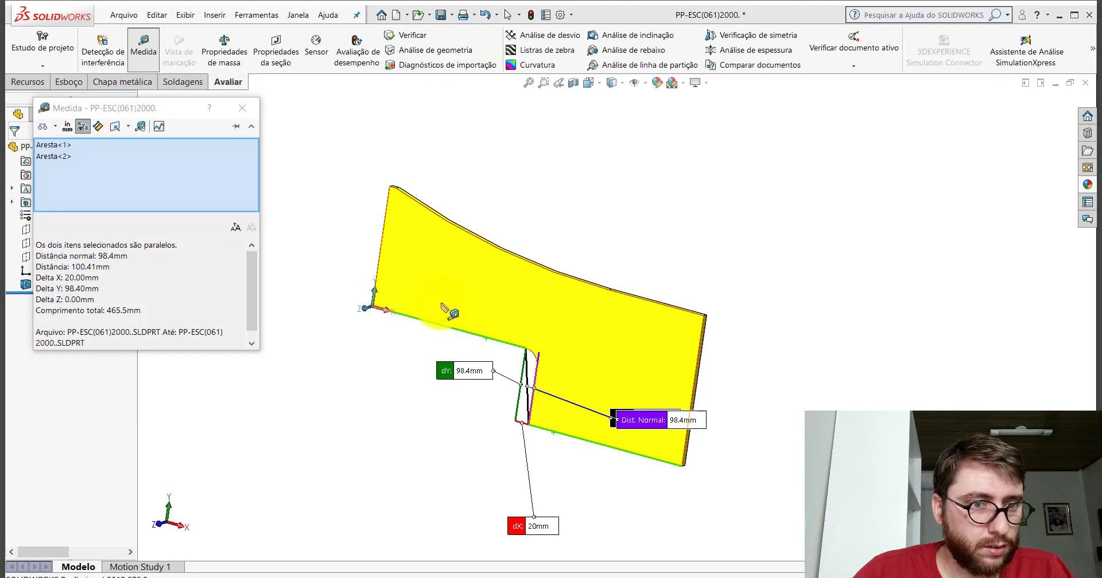
pyautogui.click(382, 235)
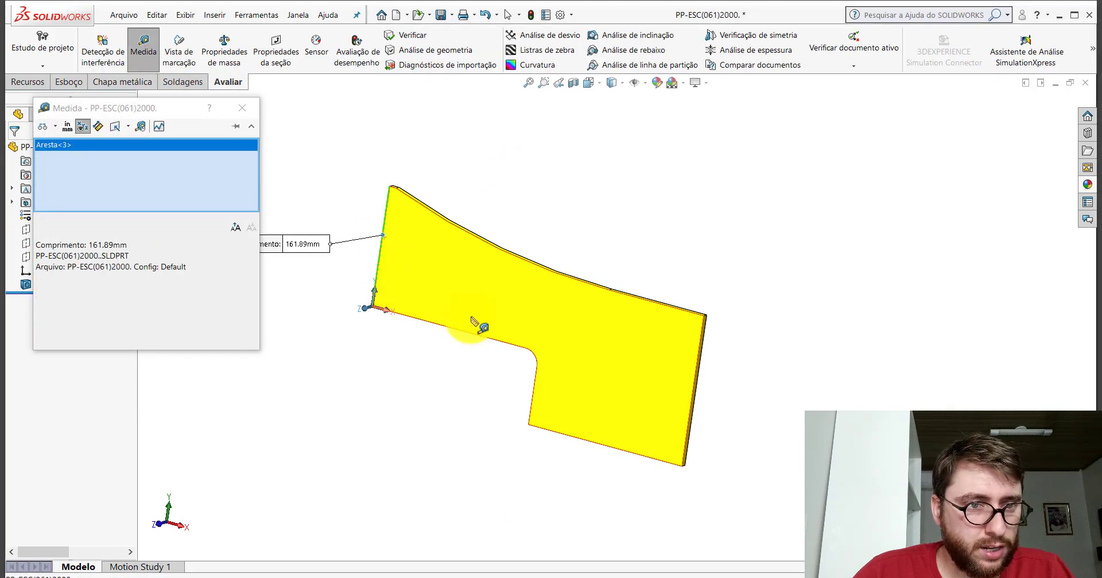
pyautogui.click(536, 387)
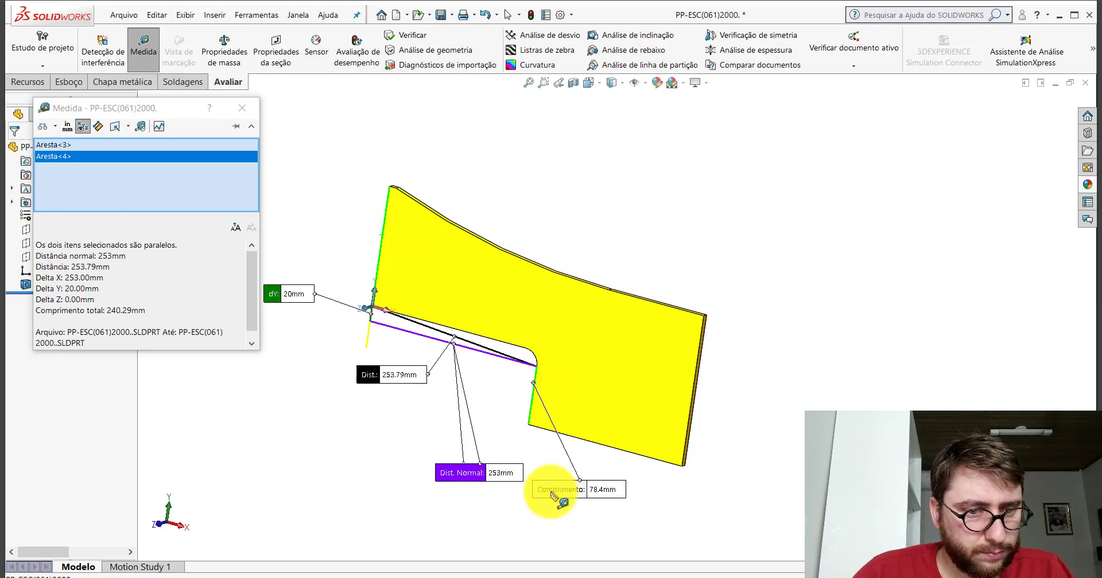
pyautogui.moveTo(556, 489); pyautogui.dragTo(492, 413)
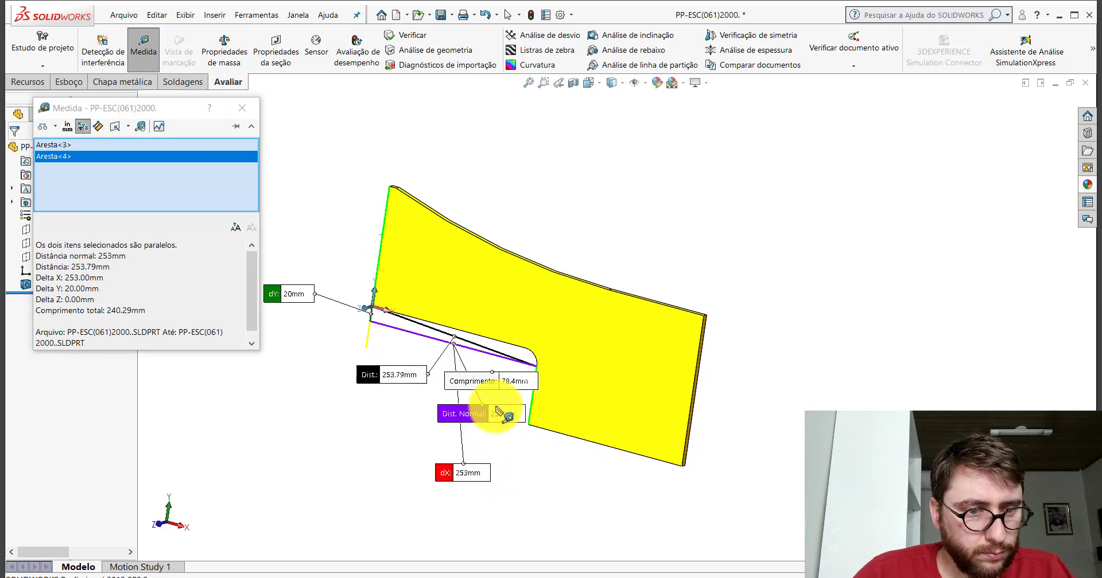
pyautogui.press('Escape')
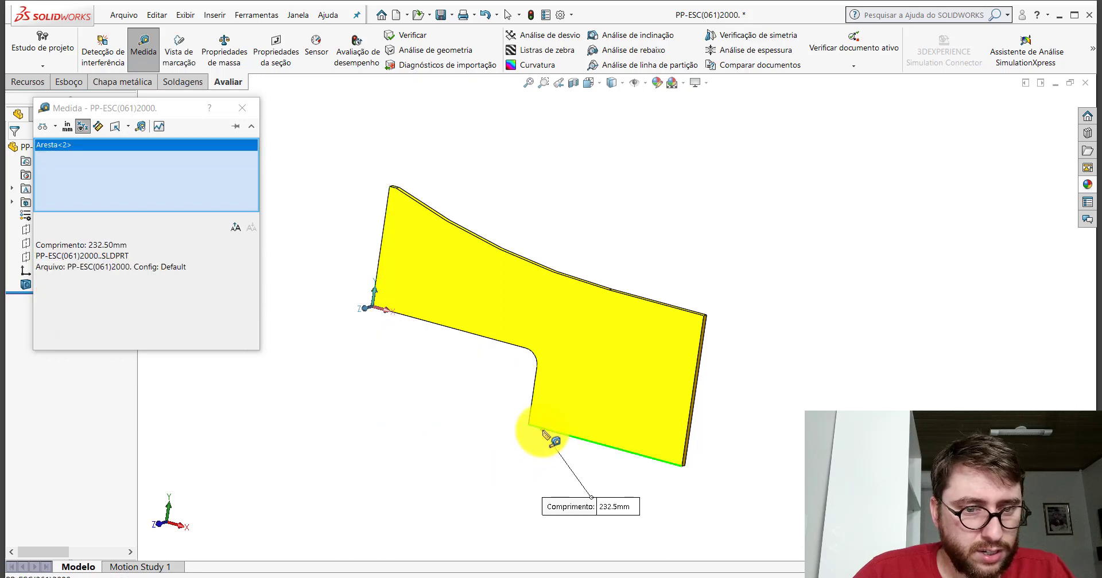
pyautogui.click(242, 108)
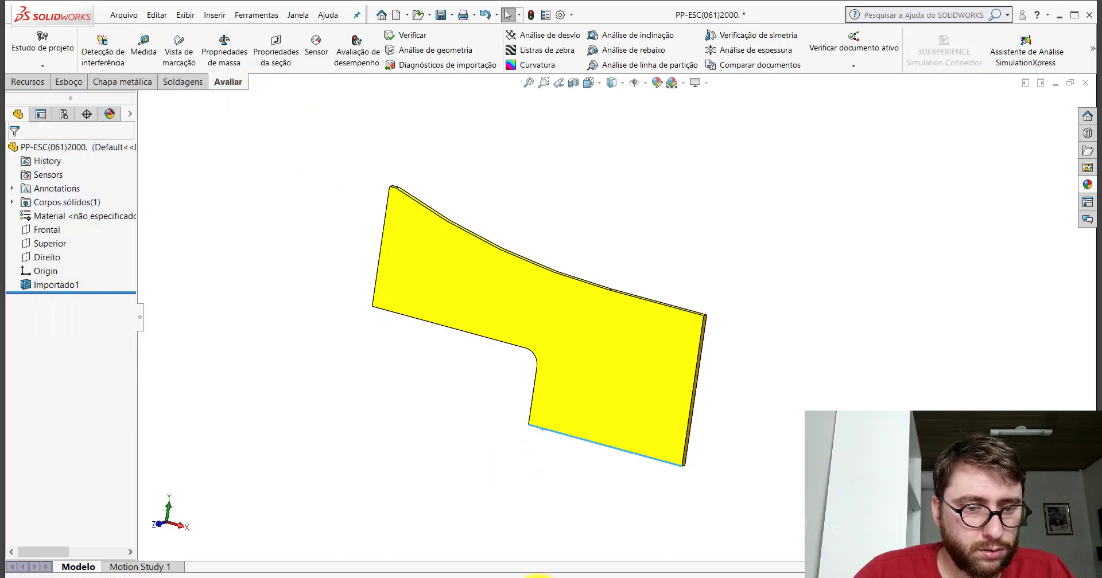
# Dimension the sketch's bottom-left horizontal line to 253
pyautogui.click(666, 539)
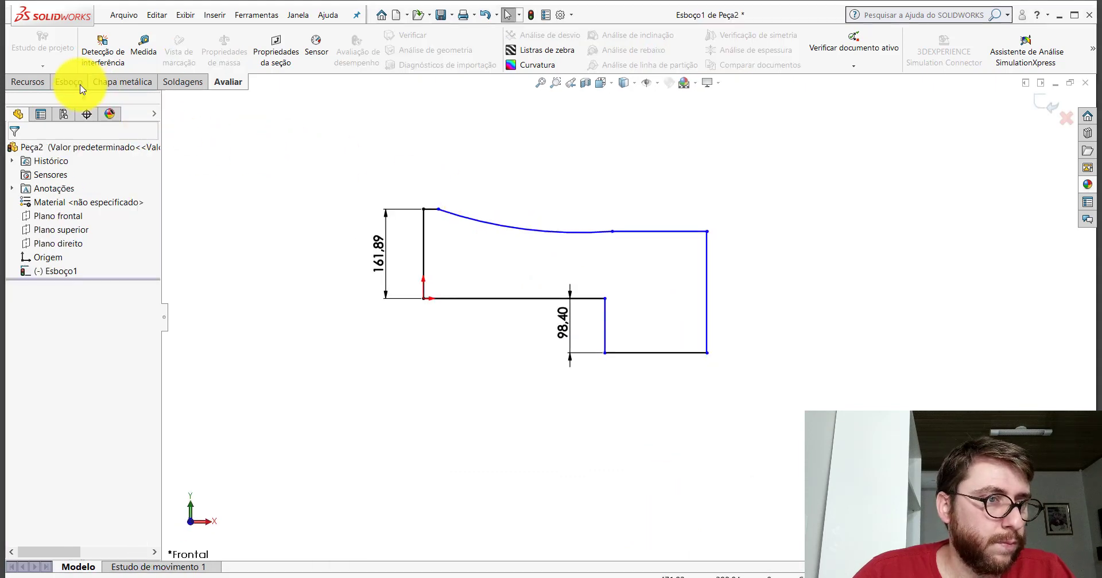
pyautogui.click(79, 54)
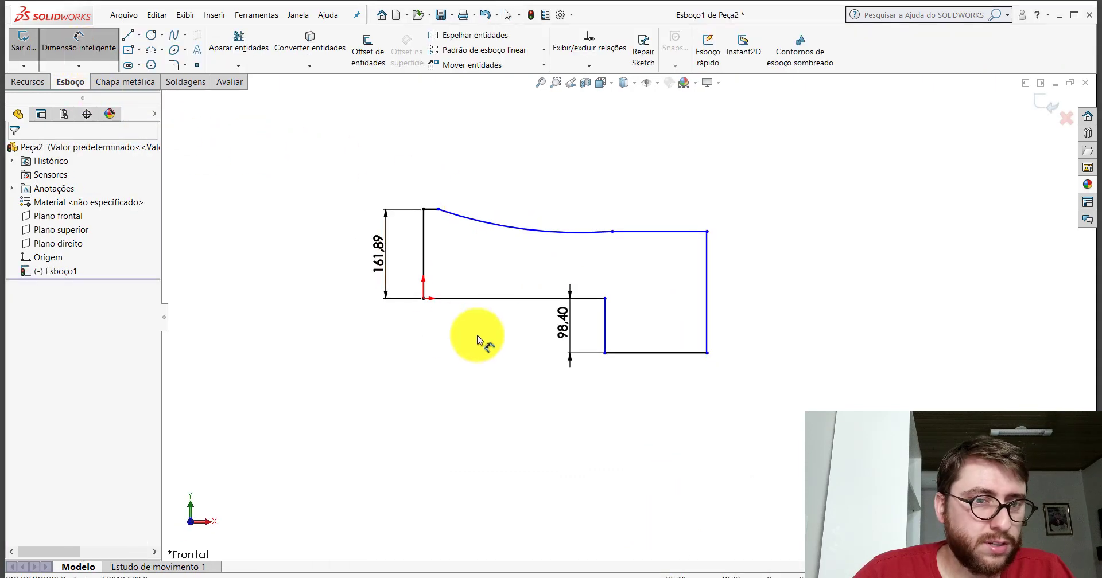
pyautogui.click(517, 299)
pyautogui.click(522, 423)
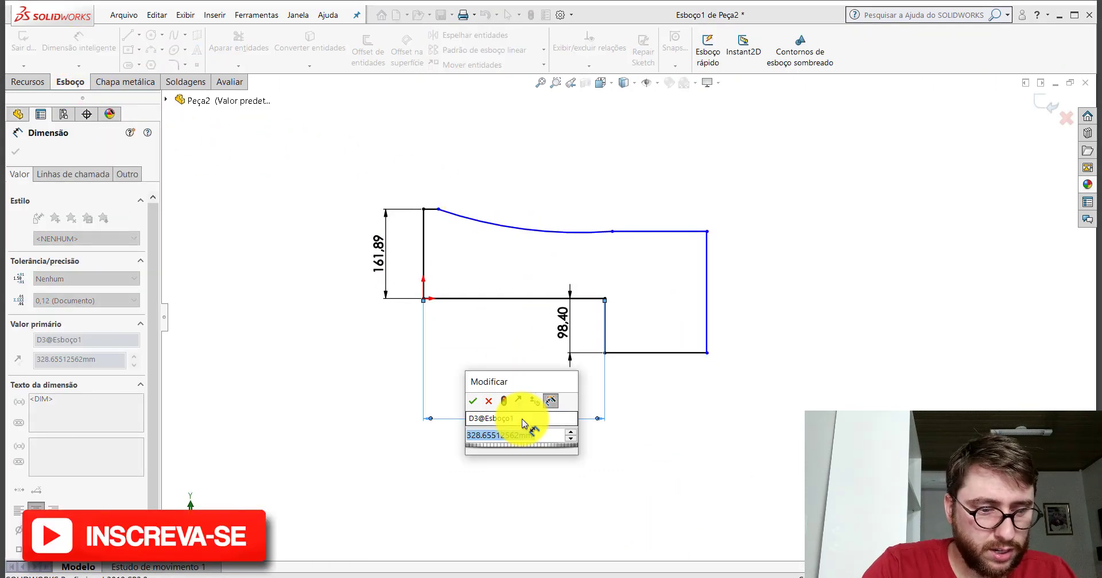
pyautogui.write('253')
pyautogui.press('Return')
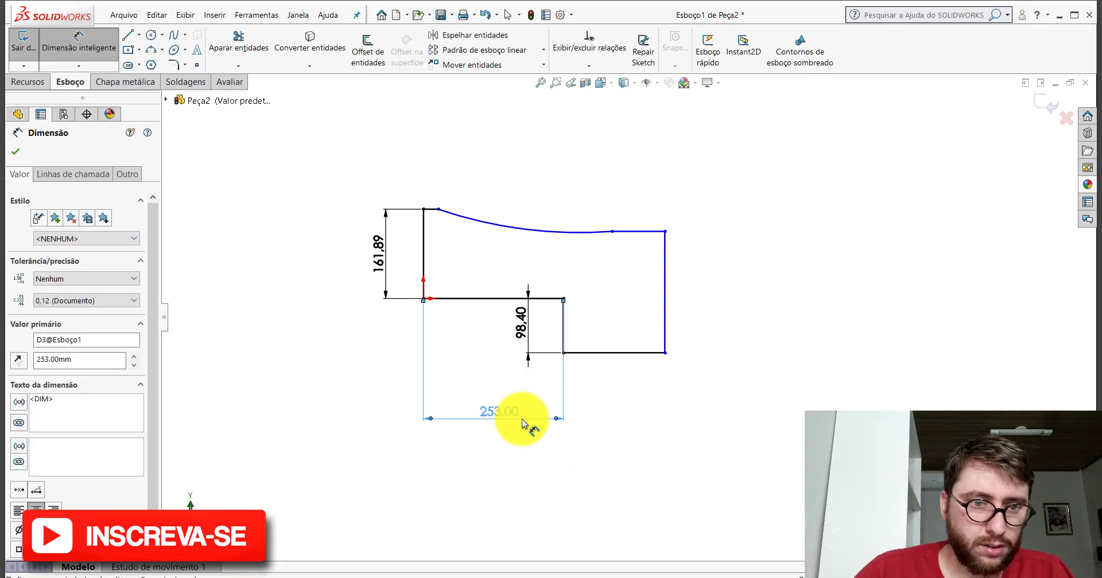
# Dimension the bottom-right horizontal line to 232,5
pyautogui.click(613, 353)
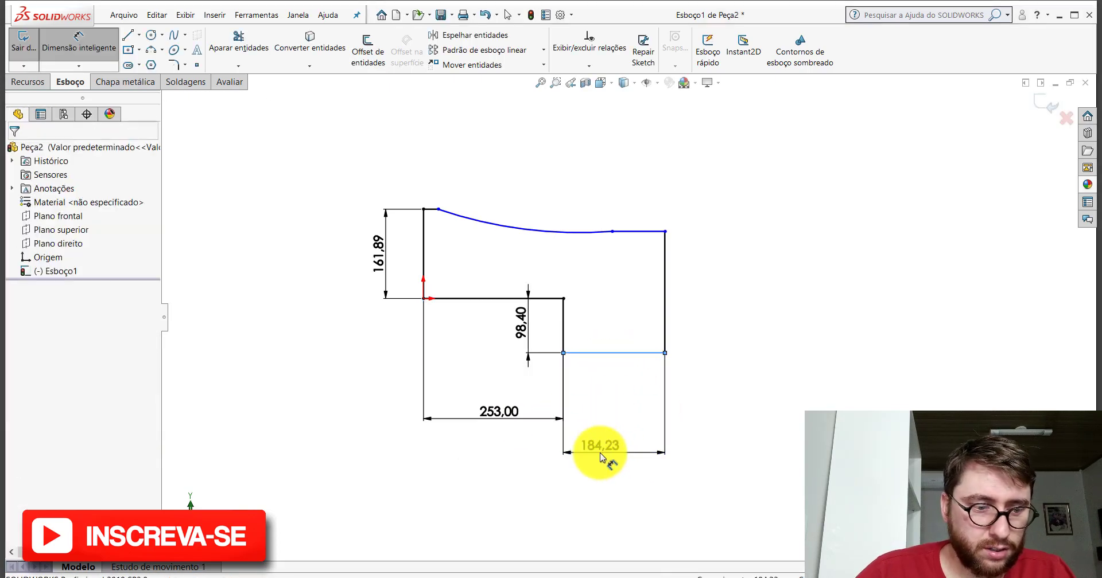
pyautogui.click(600, 453)
pyautogui.write('232,5')
pyautogui.press('Return')
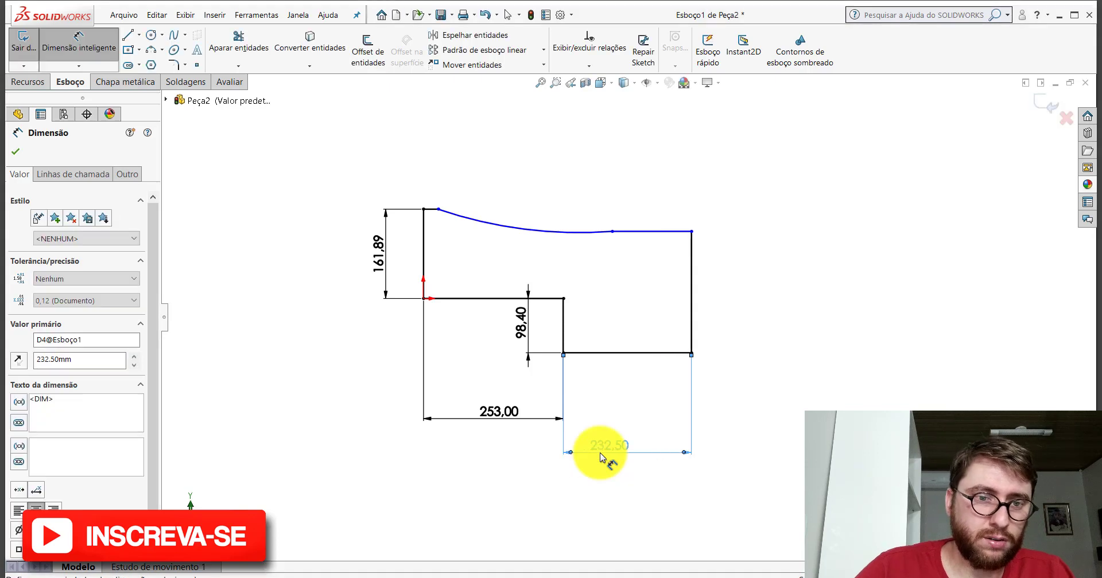
pyautogui.click(737, 246)
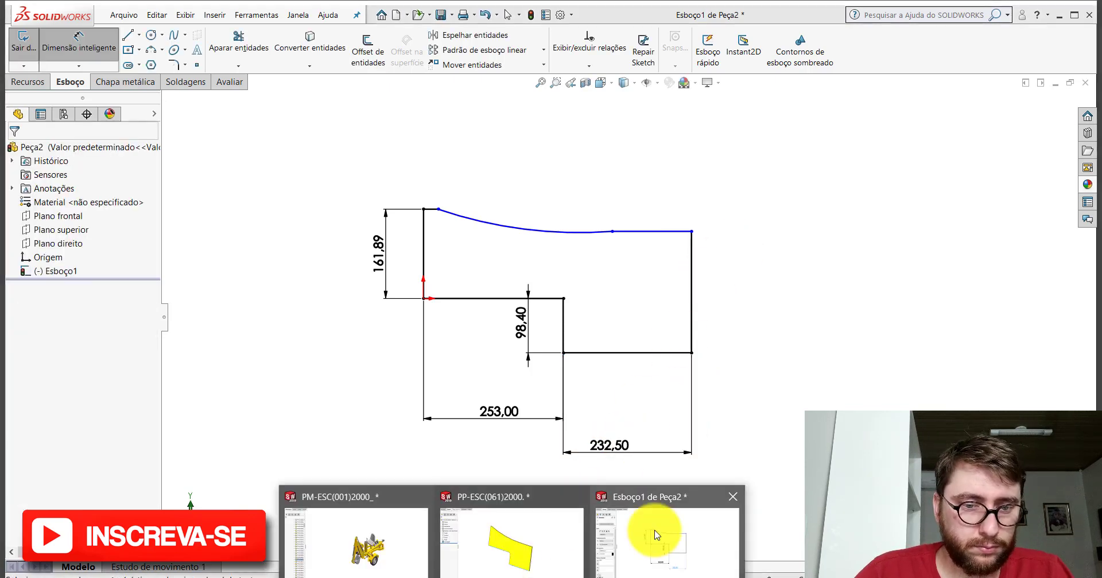
pyautogui.click(548, 539)
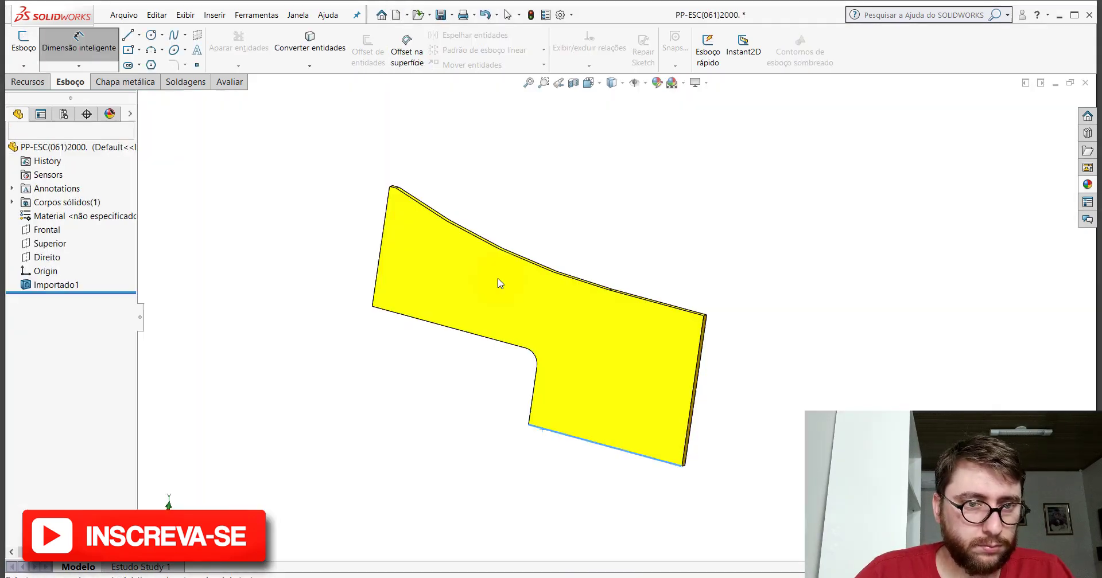
# Measure the length of part 061's right edge
pyautogui.click(244, 86)
pyautogui.click(151, 53)
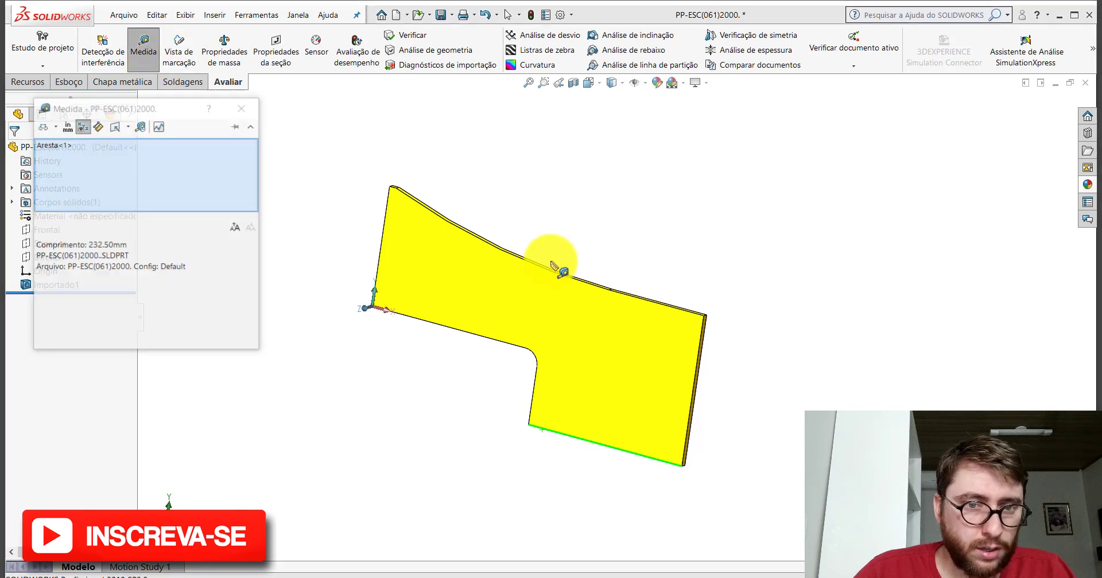
pyautogui.click(698, 342)
pyautogui.click(699, 342)
pyautogui.click(702, 343)
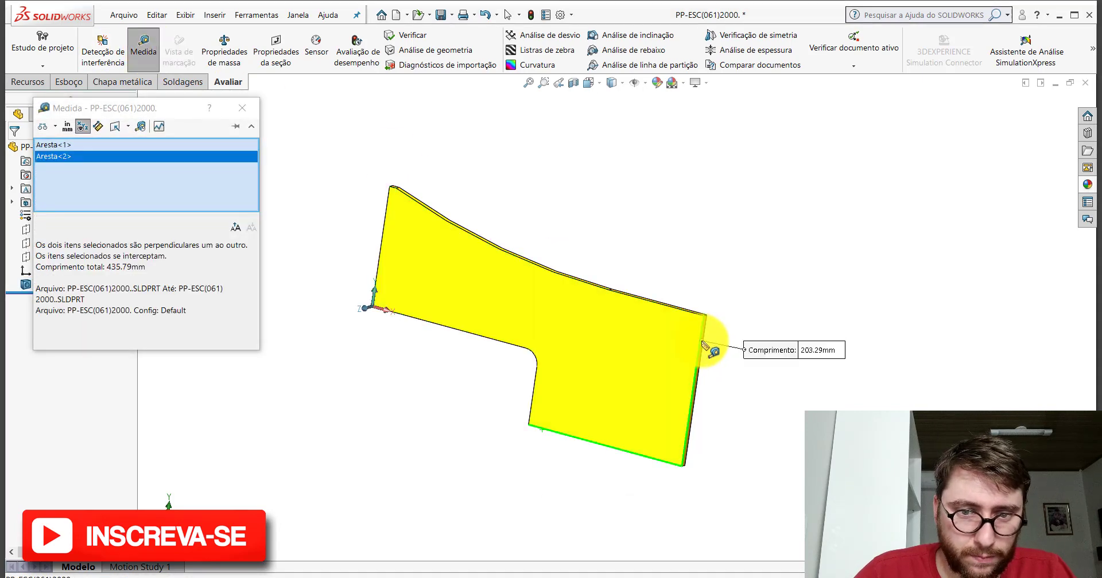
pyautogui.press('Escape')
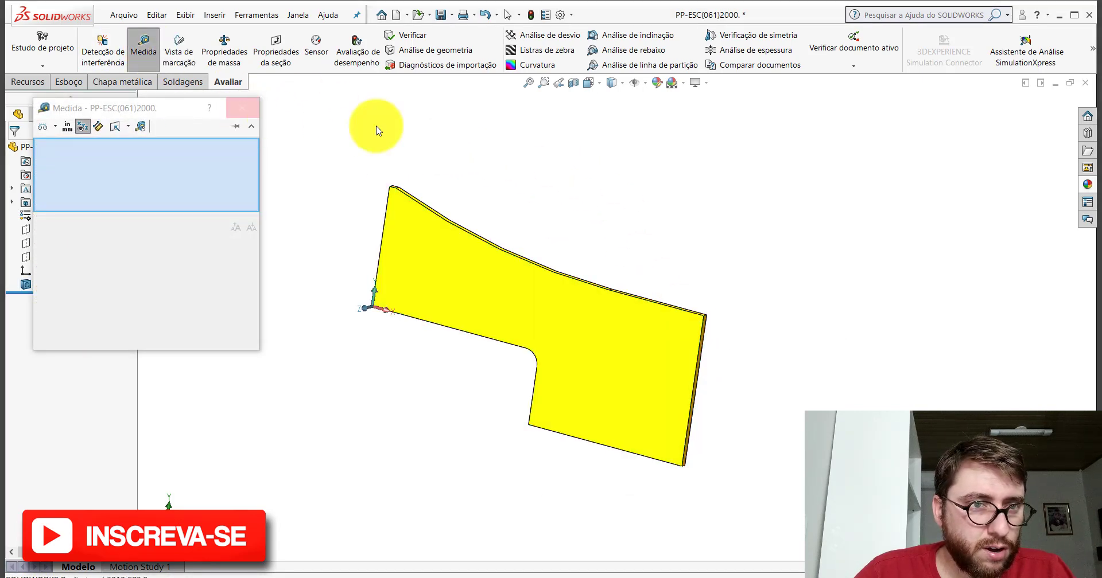
pyautogui.press('Escape')
# Dimension the sketch's right vertical line to 203,29
pyautogui.click(651, 542)
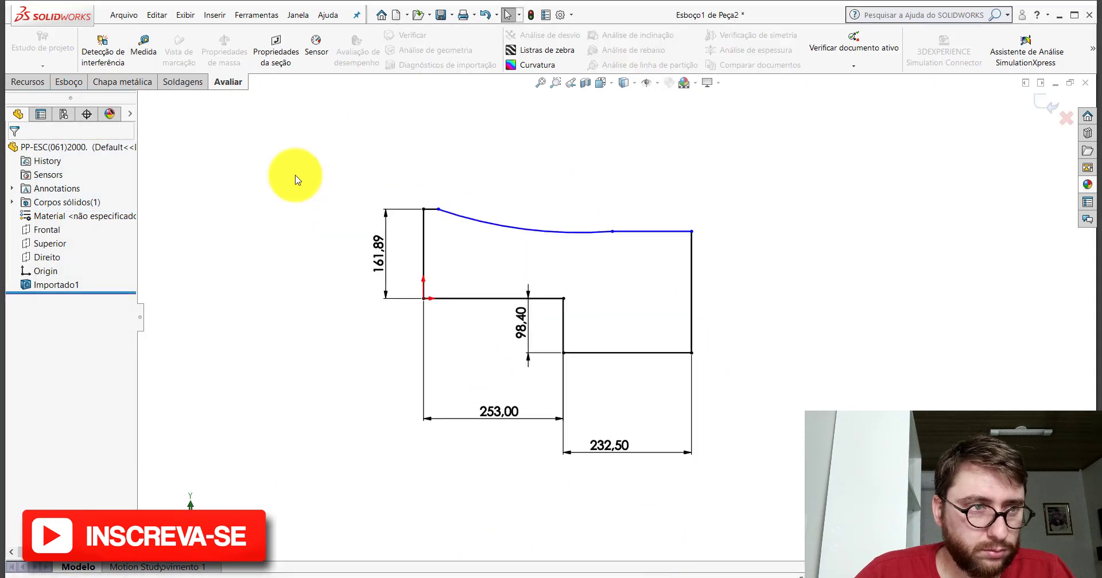
pyautogui.click(68, 83)
pyautogui.scroll(3, 714, 287)
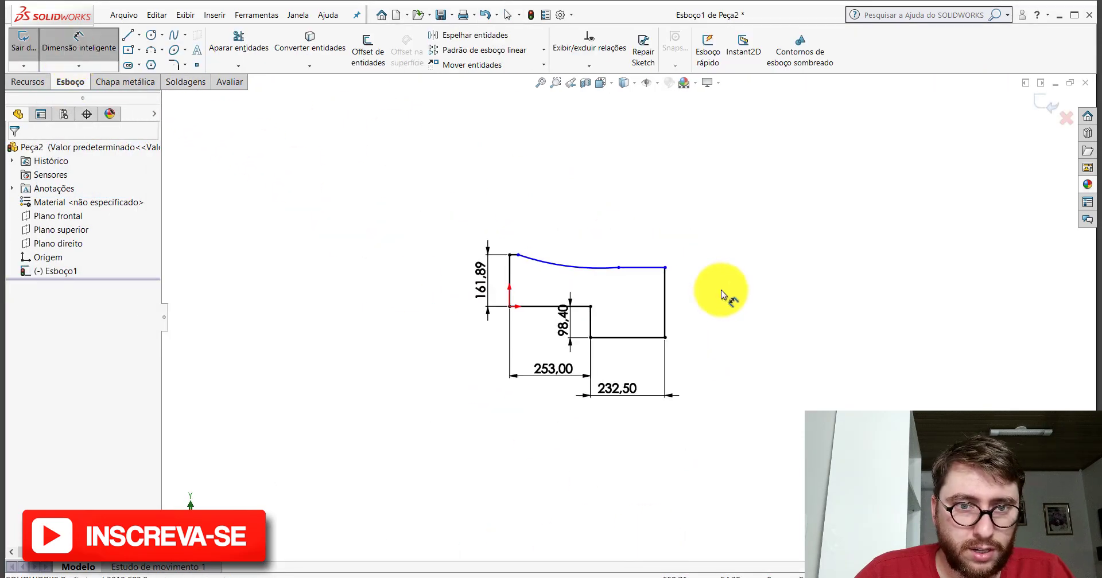
pyautogui.scroll(-2, 648, 293)
pyautogui.click(639, 297)
pyautogui.click(666, 305)
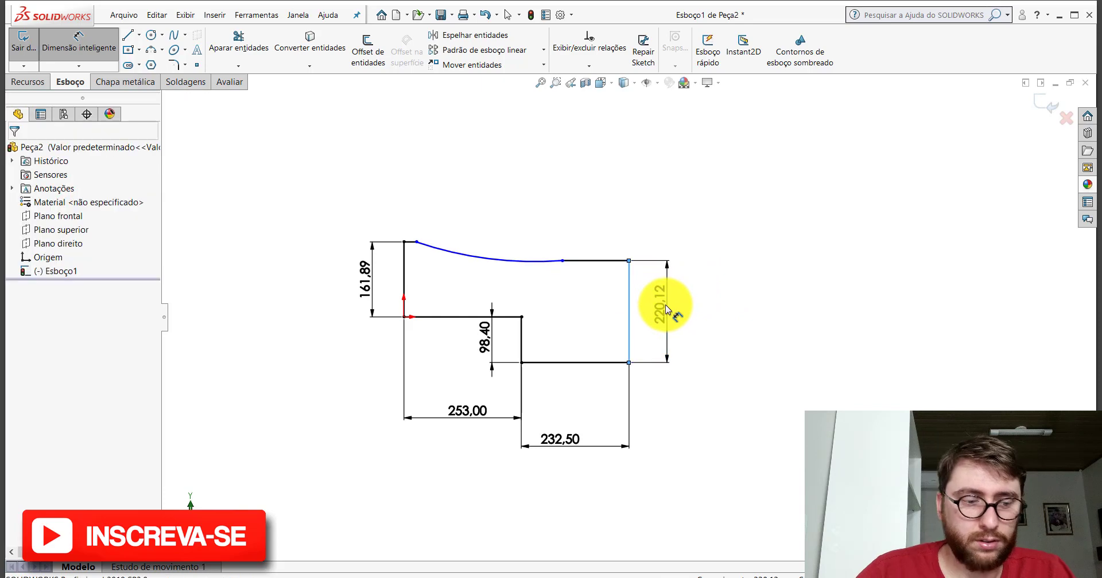
pyautogui.write('203')
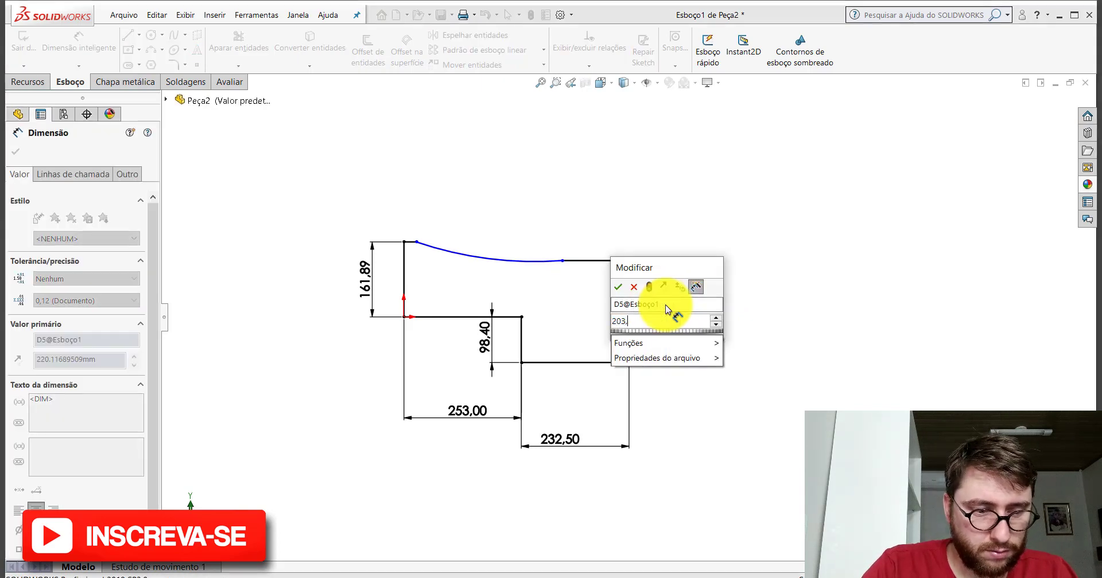
pyautogui.write(',29')
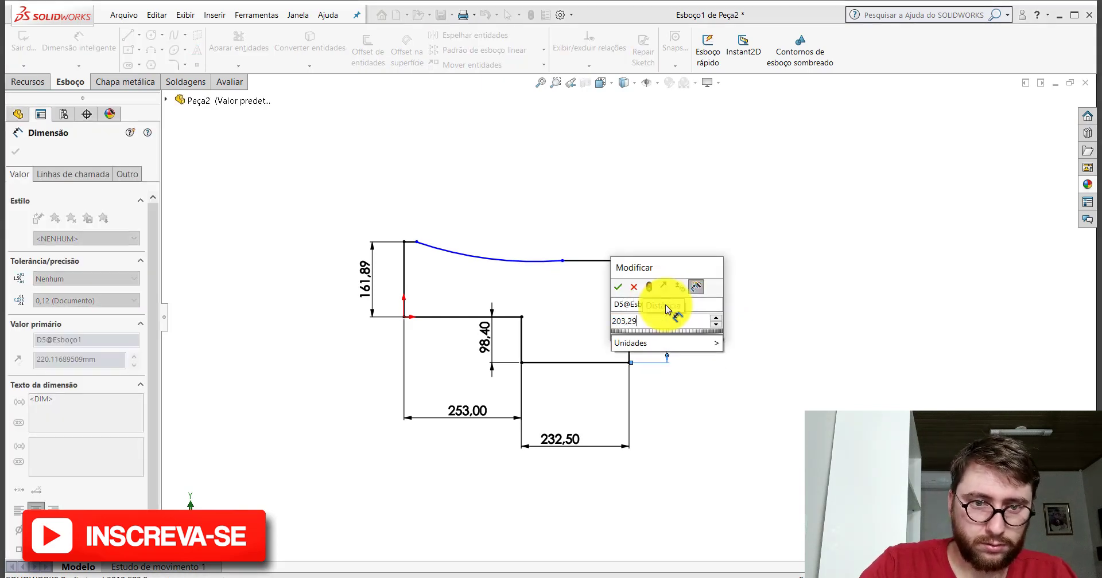
pyautogui.press('Return')
pyautogui.press('Escape')
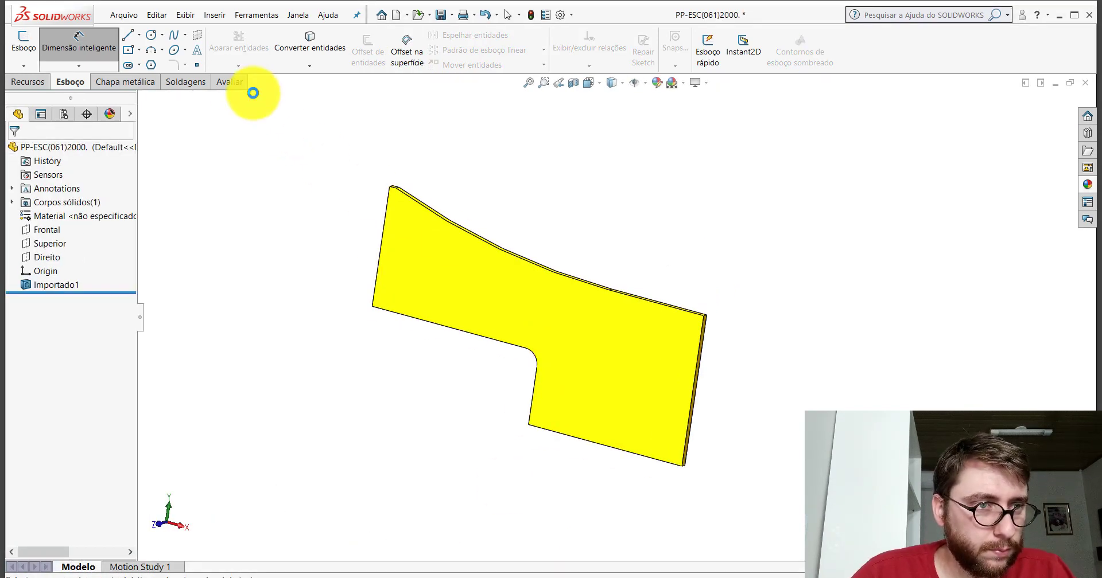
# Measure part 061's top straight edge at 143.65 mm
pyautogui.click(229, 81)
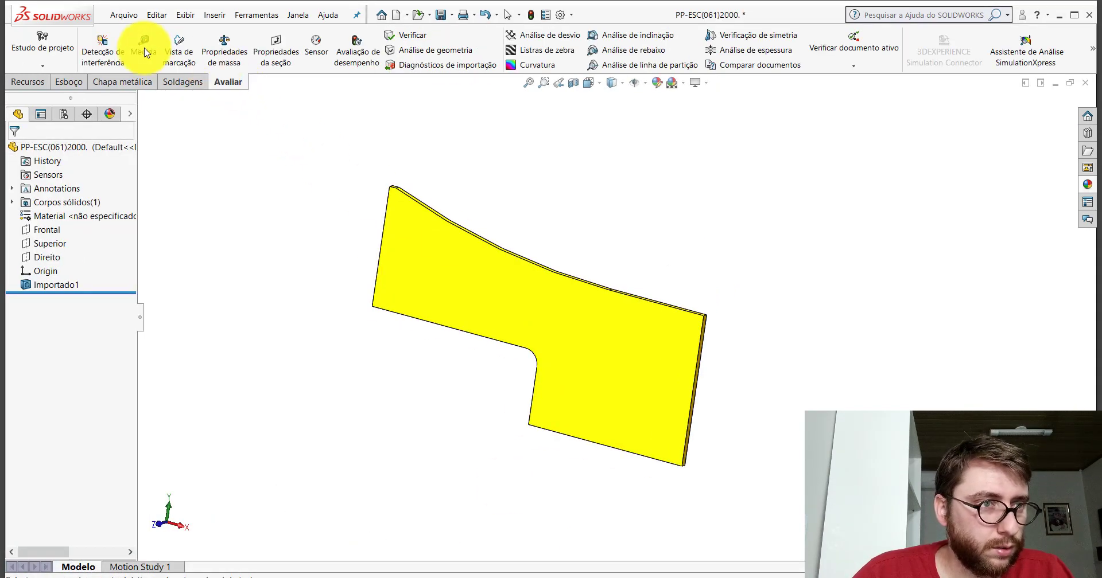
pyautogui.click(143, 51)
pyautogui.click(633, 300)
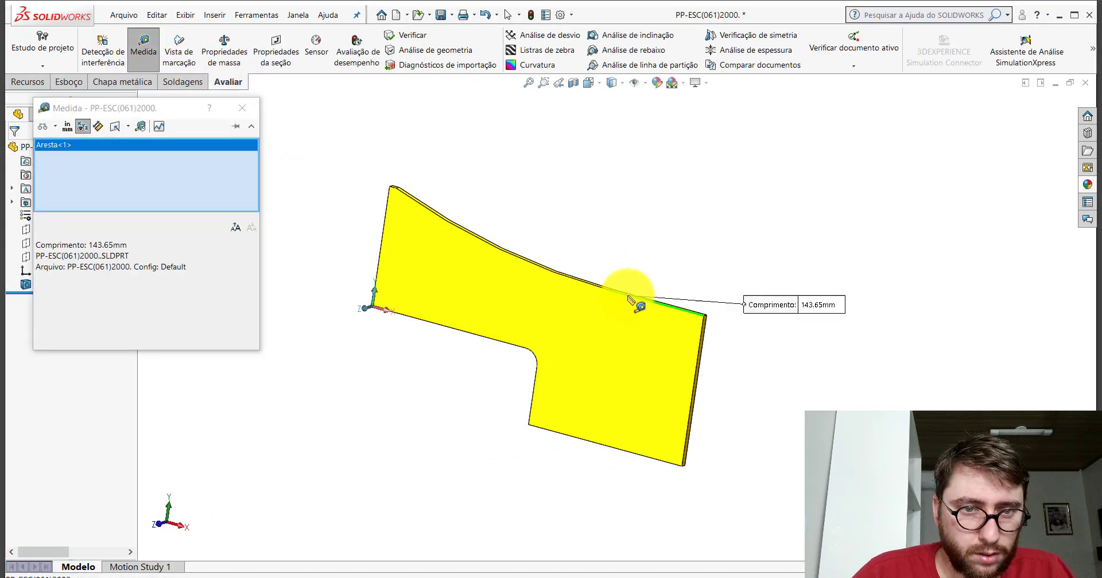
pyautogui.click(242, 107)
# Dimension the sketch's short top straight line to 143,65
pyautogui.click(627, 547)
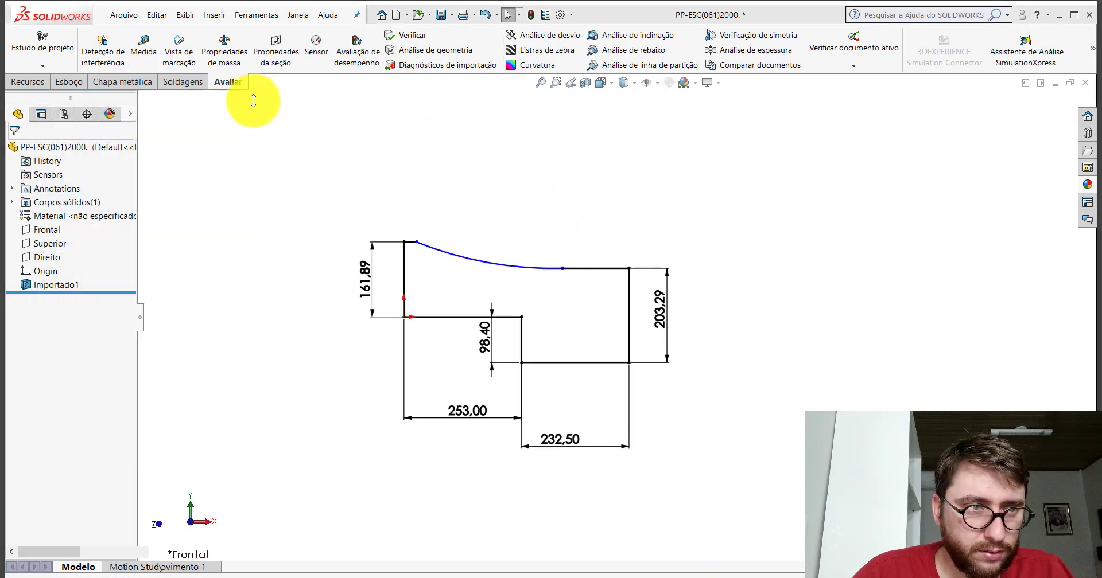
pyautogui.click(78, 49)
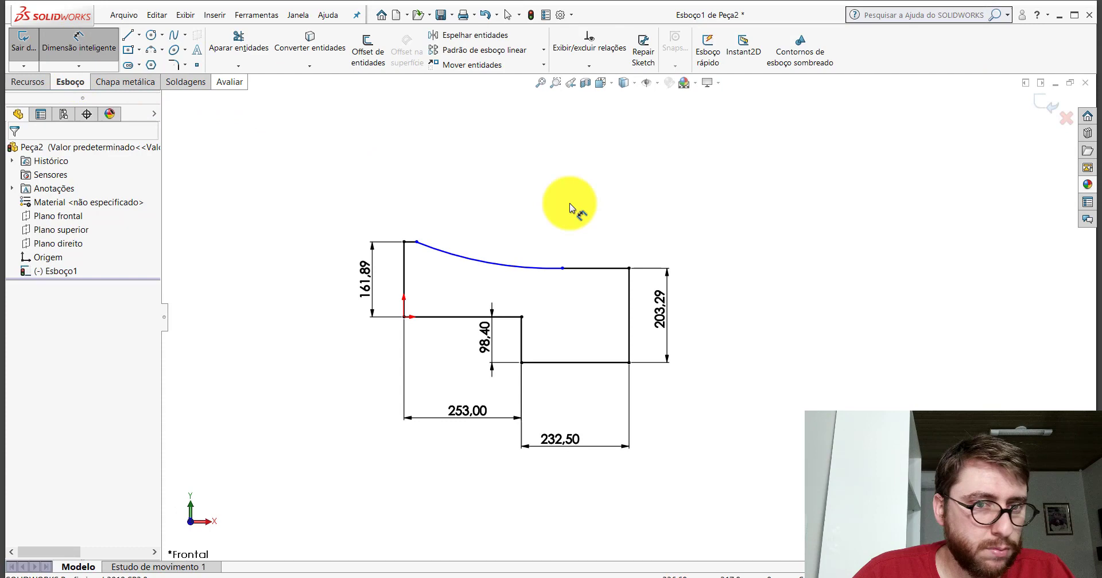
pyautogui.click(597, 267)
pyautogui.click(600, 218)
pyautogui.write('143,')
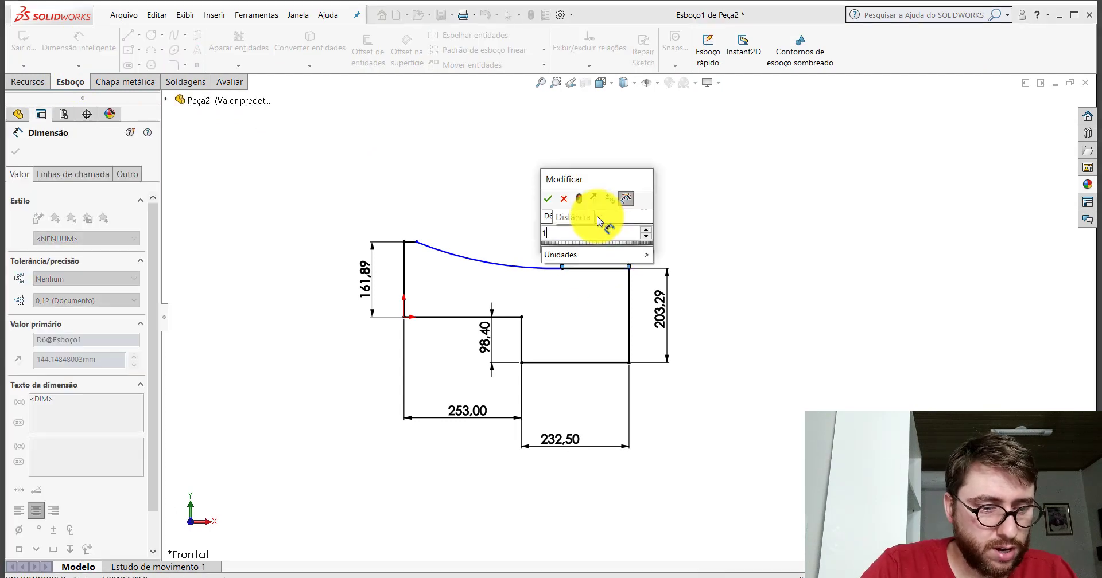
pyautogui.write('65')
pyautogui.press('Return')
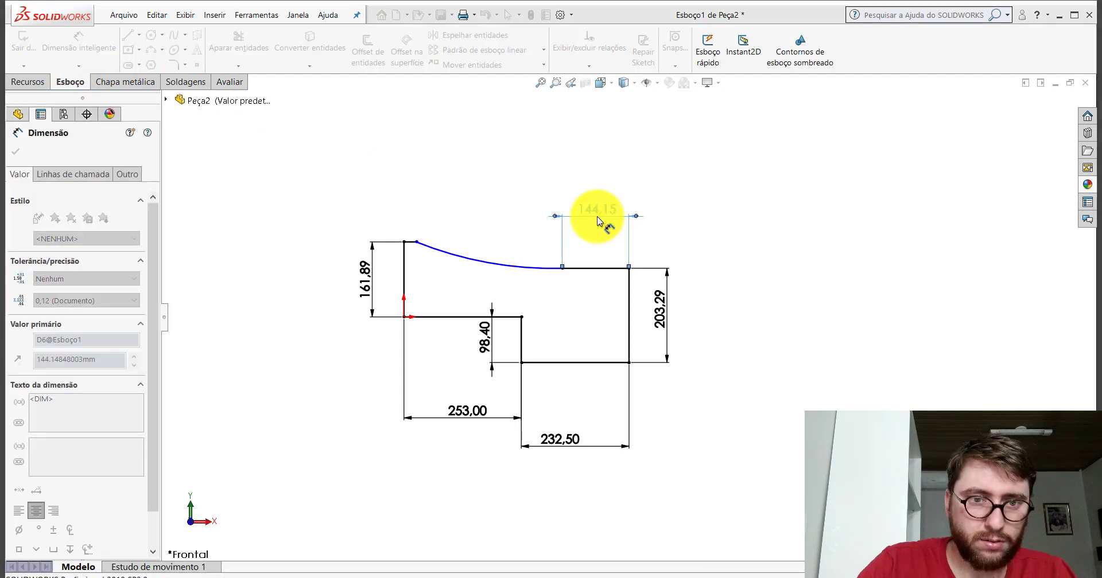
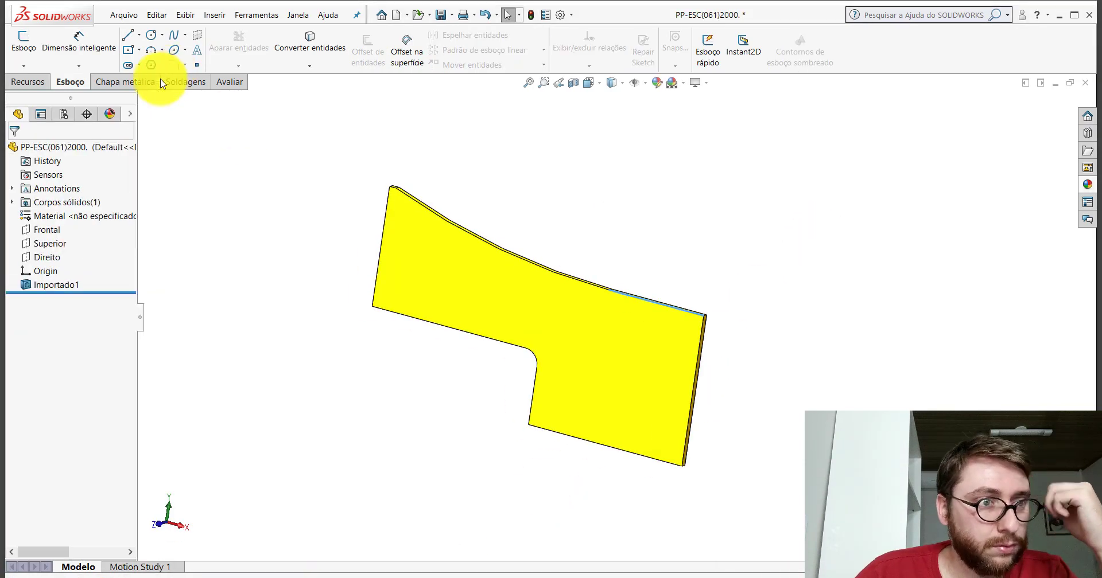
# Measure the imported plate's top edge, short top-left edge and curved top radius
pyautogui.click(229, 81)
pyautogui.click(144, 48)
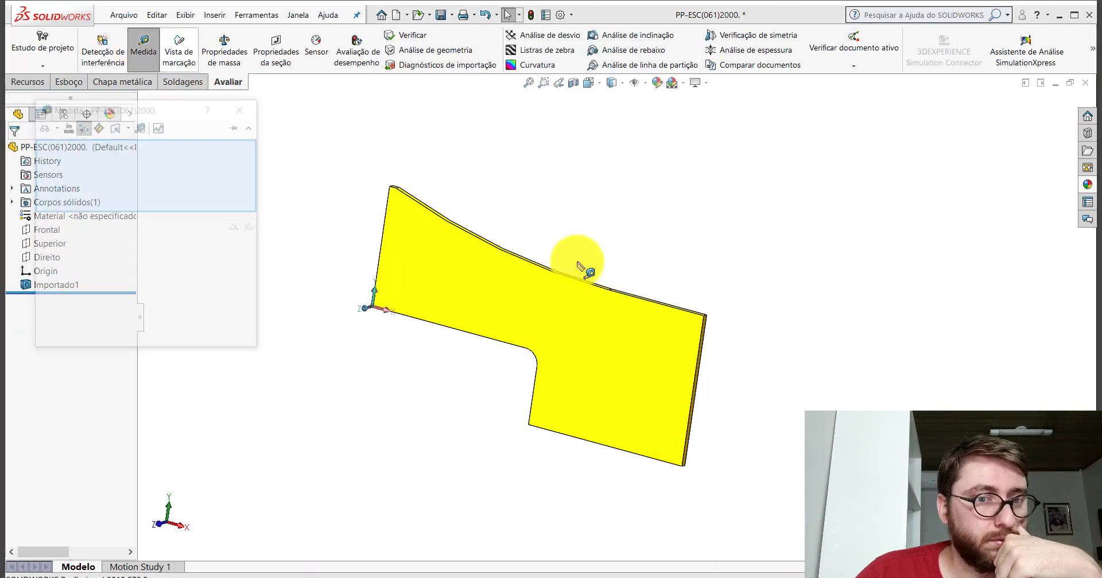
pyautogui.click(637, 303)
pyautogui.click(601, 195)
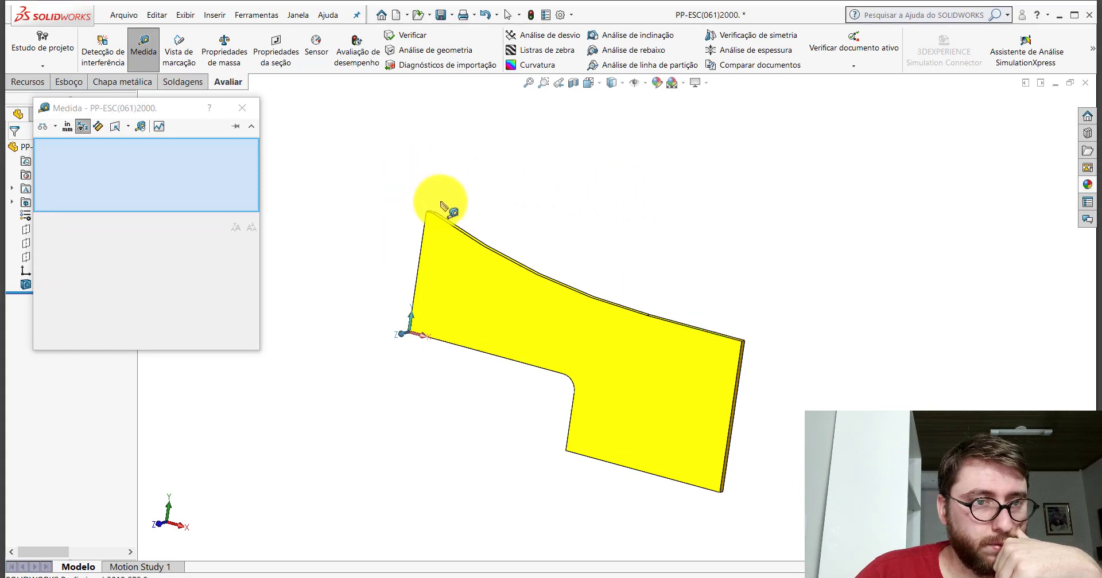
pyautogui.scroll(-3, 444, 198)
pyautogui.scroll(-3, 455, 278)
pyautogui.click(457, 274)
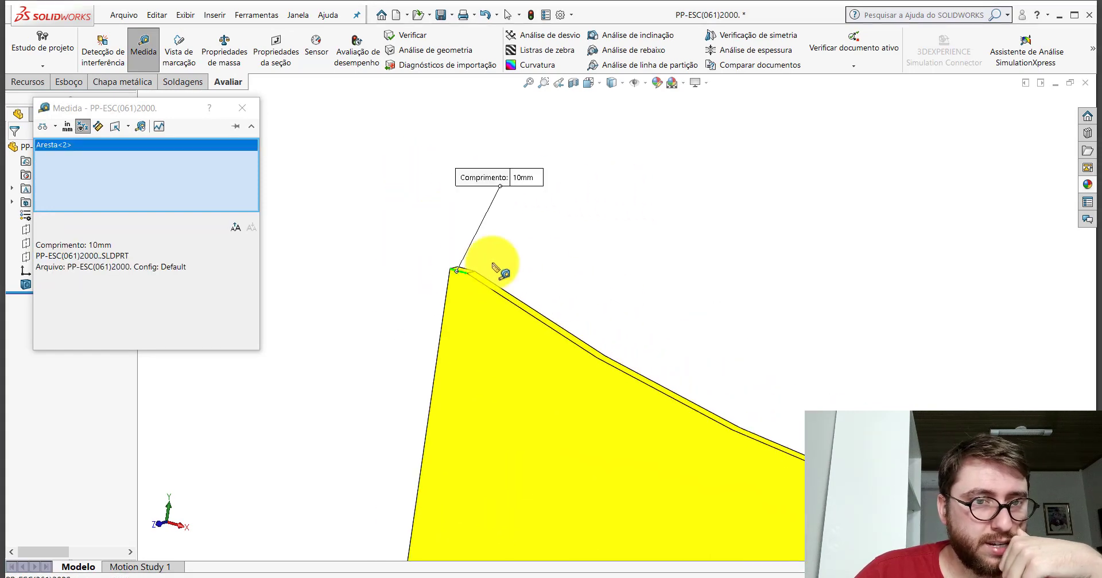
pyautogui.scroll(3, 585, 290)
pyautogui.scroll(2, 782, 345)
pyautogui.click(510, 301)
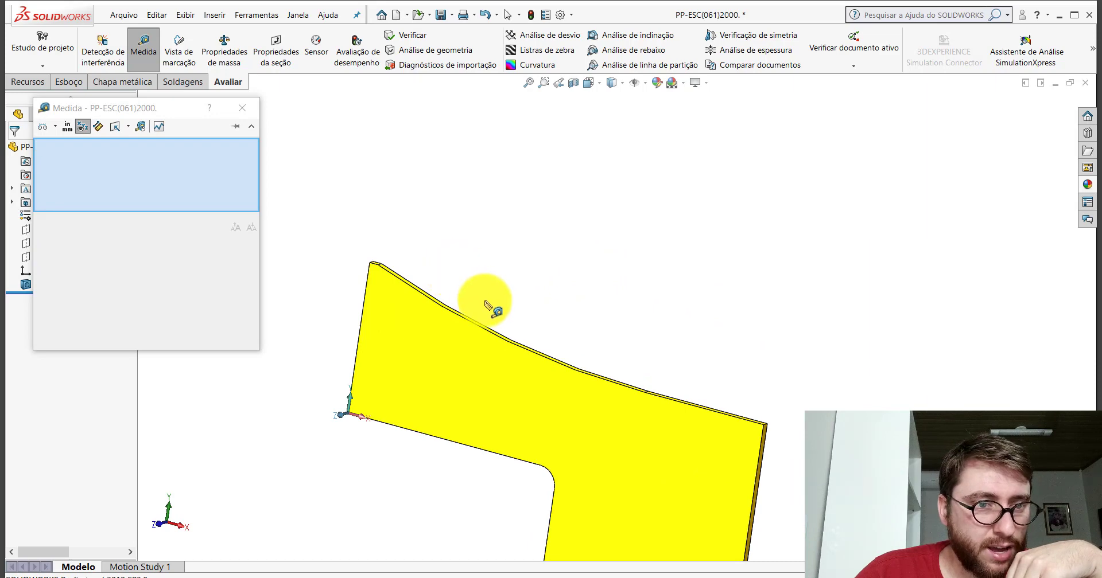
pyautogui.scroll(-3, 436, 301)
pyautogui.click(408, 304)
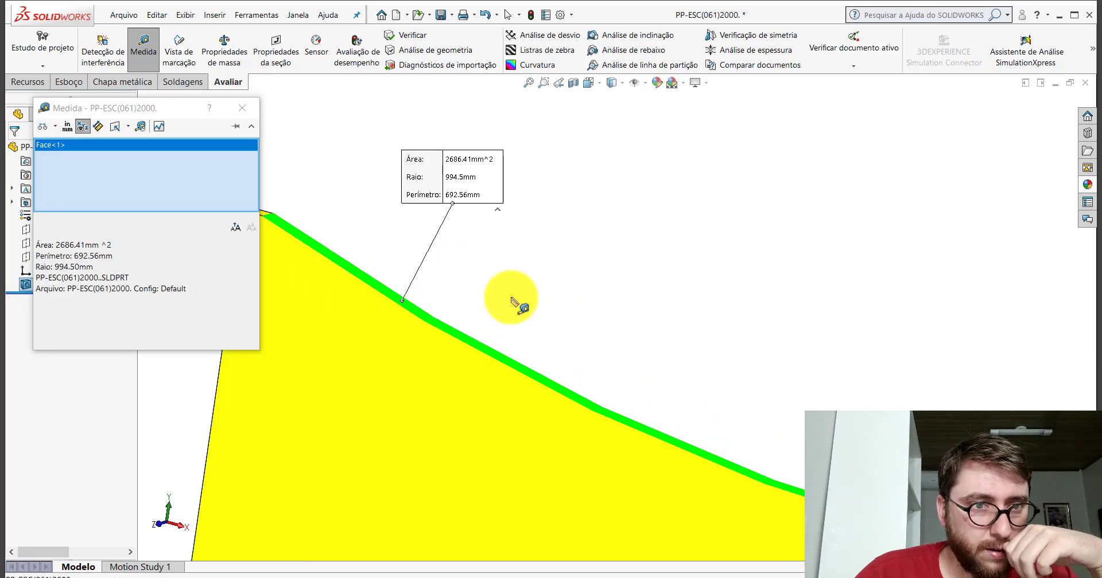
pyautogui.scroll(2, 527, 270)
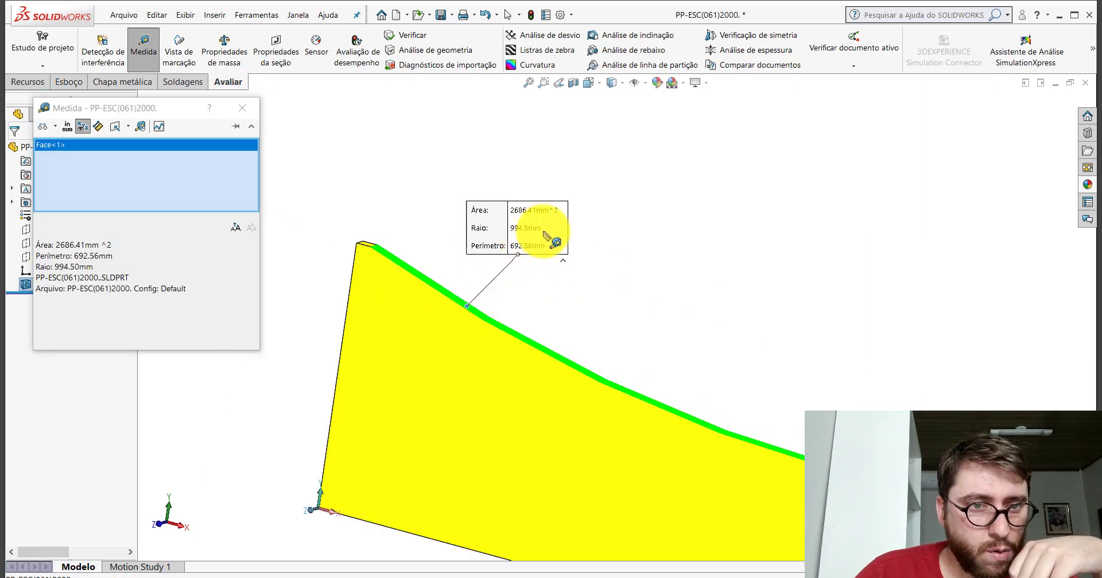
pyautogui.click(242, 108)
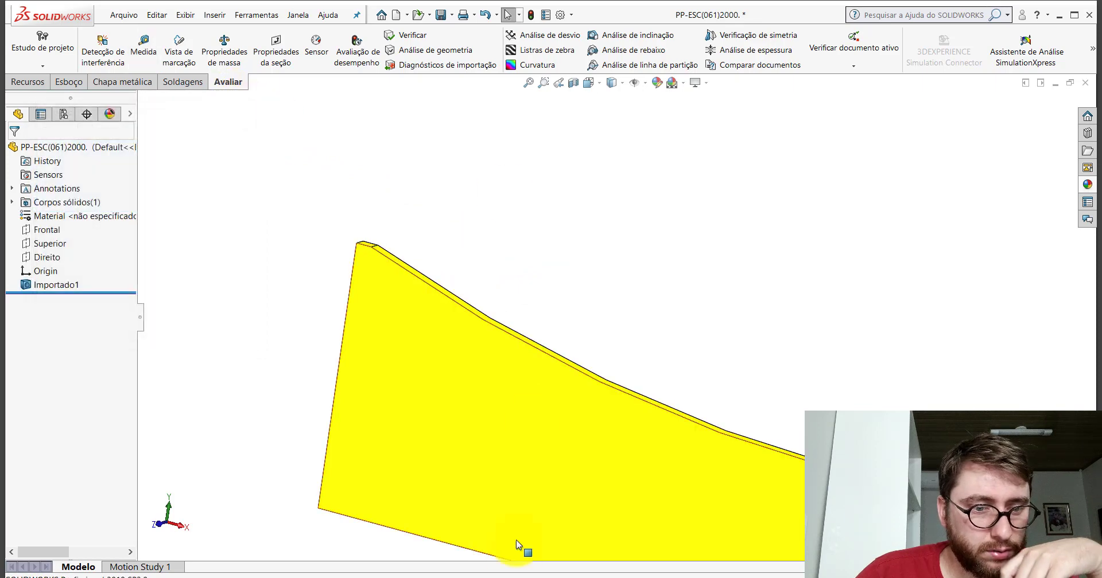
# In the Peça2 sketch, dimension the short top line to 10 and the top arc to R994.5
pyautogui.click(631, 528)
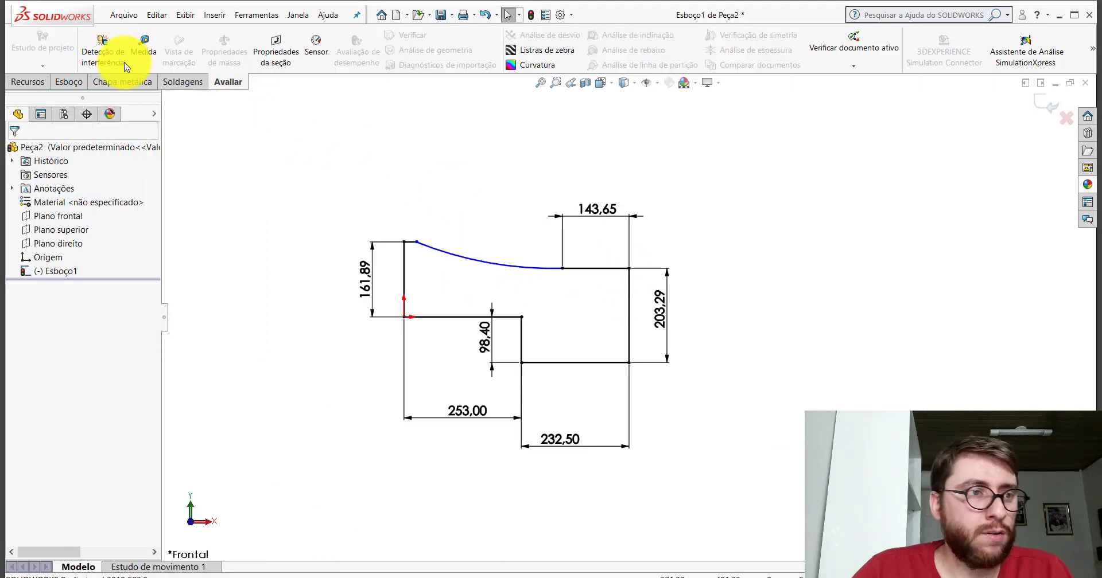
pyautogui.click(70, 81)
pyautogui.scroll(-2, 364, 232)
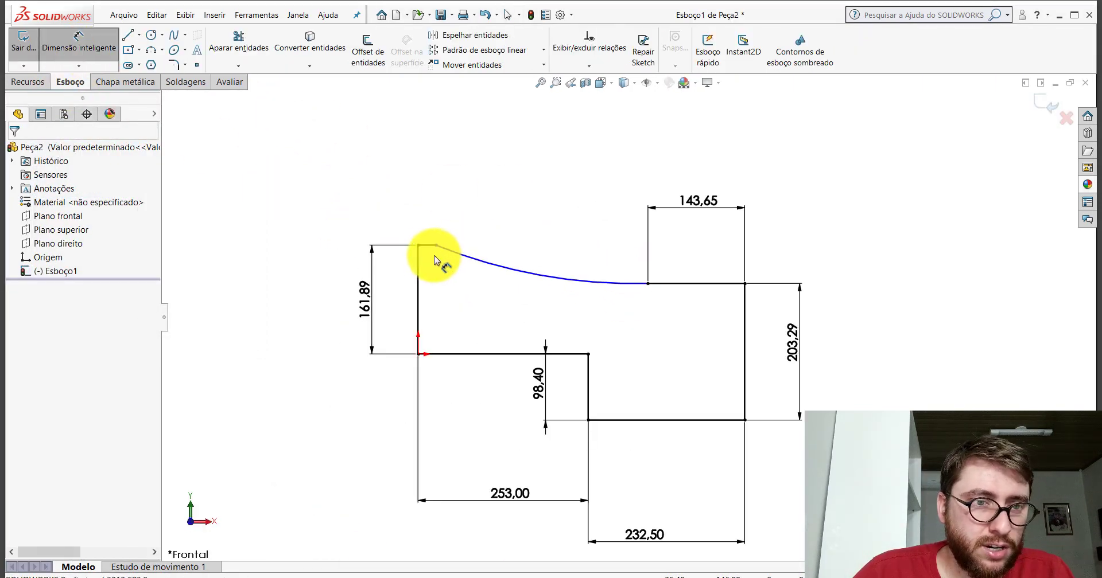
pyautogui.click(428, 245)
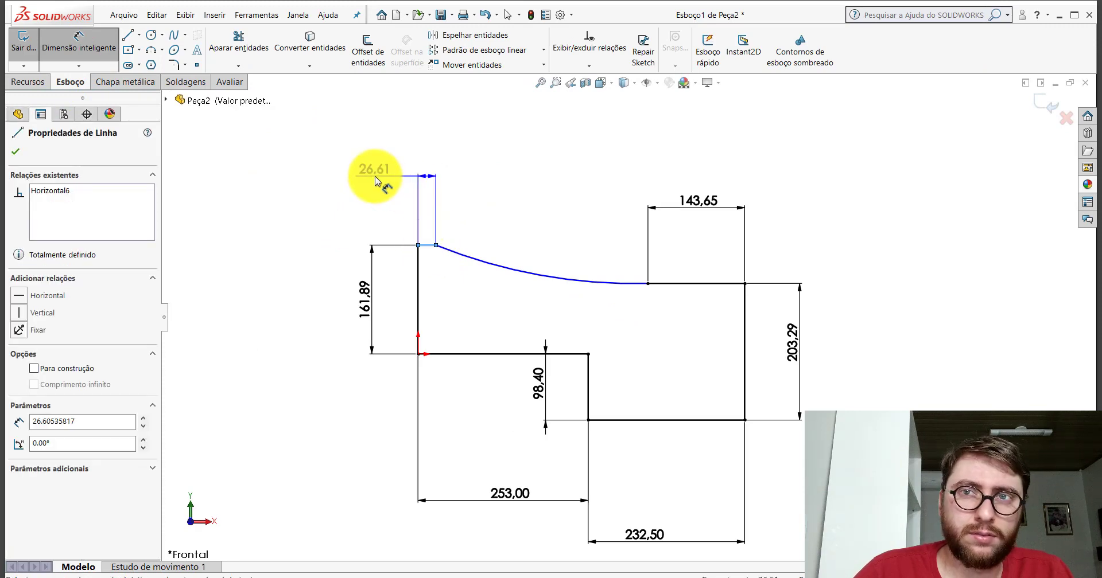
pyautogui.click(376, 179)
pyautogui.press('Return')
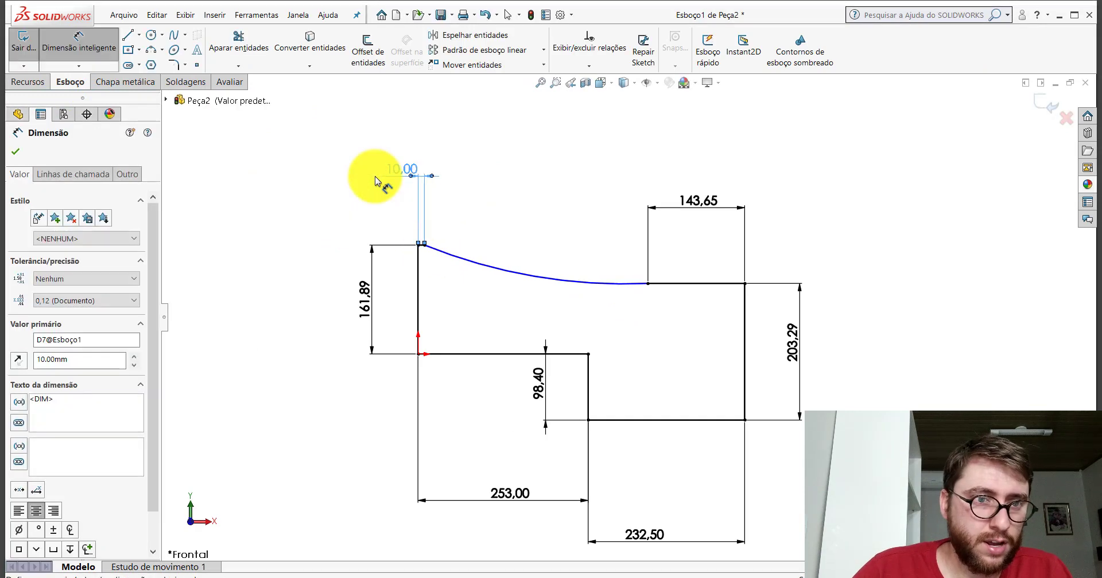
pyautogui.click(548, 282)
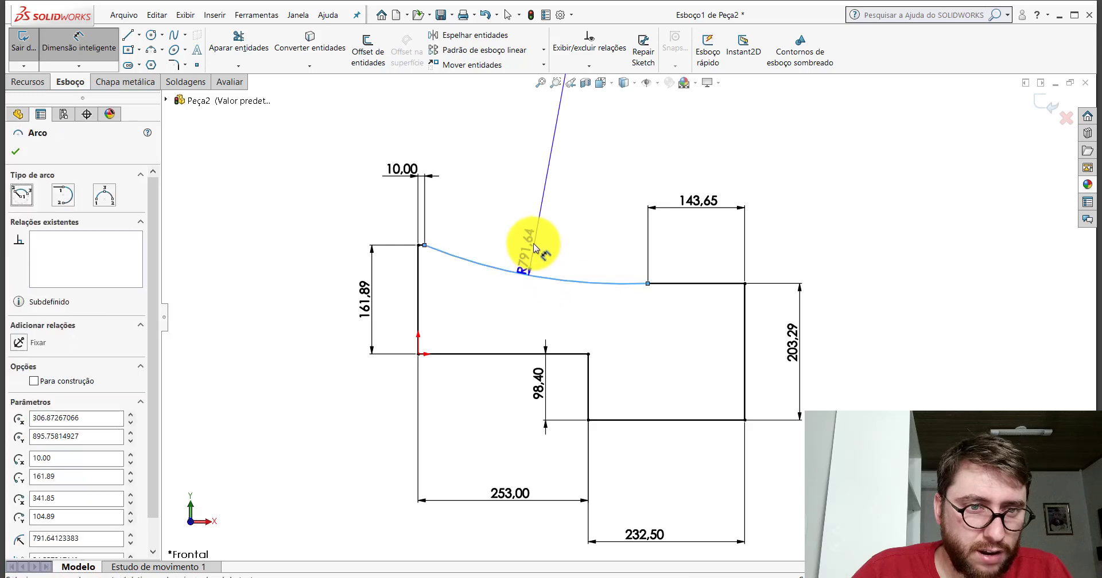
pyautogui.click(537, 223)
pyautogui.write('994,5')
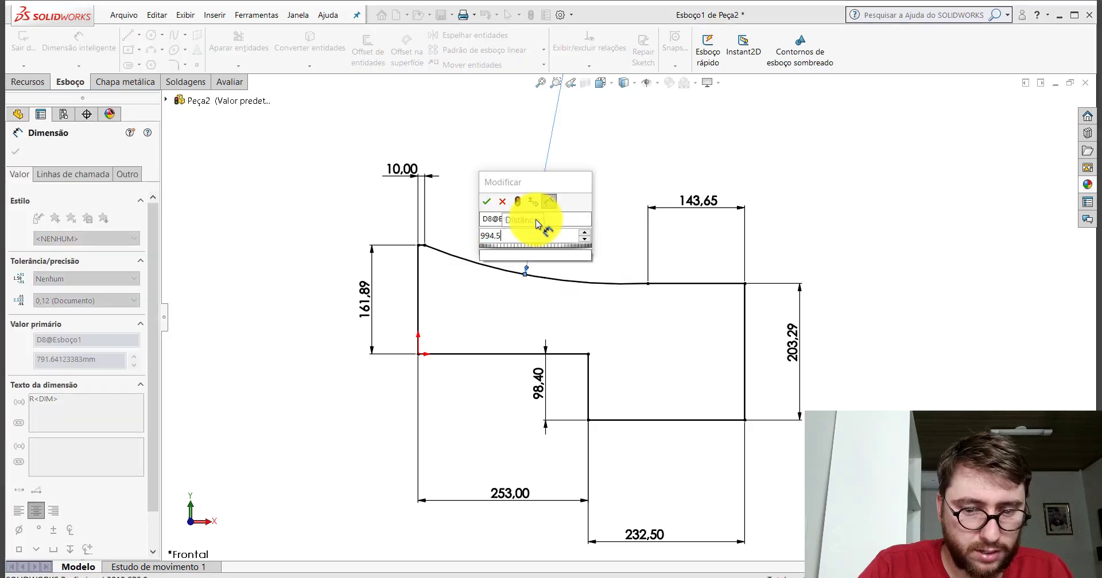
pyautogui.press('Return')
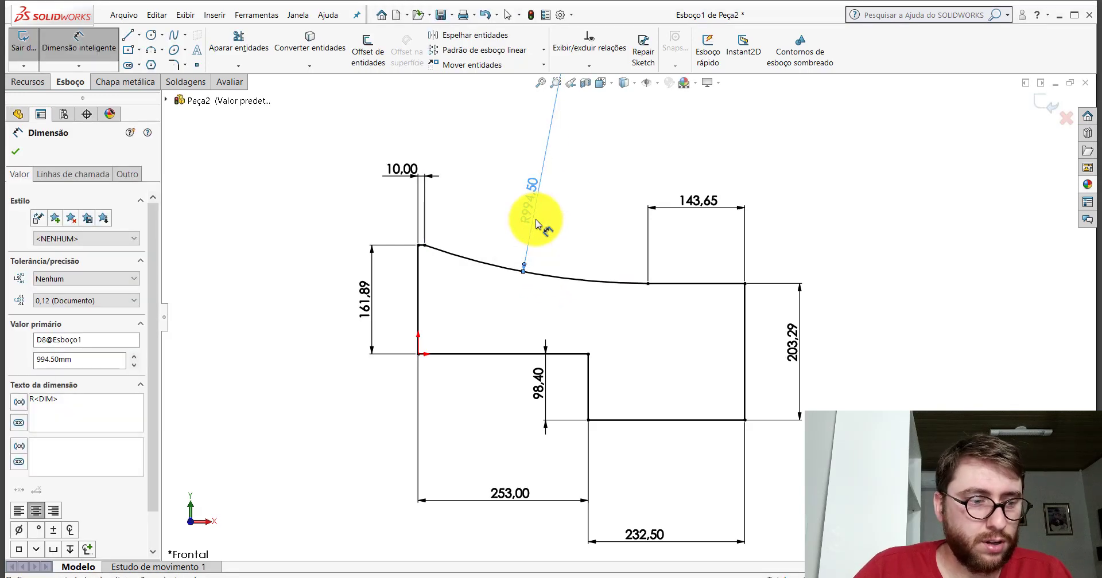
pyautogui.press('Escape')
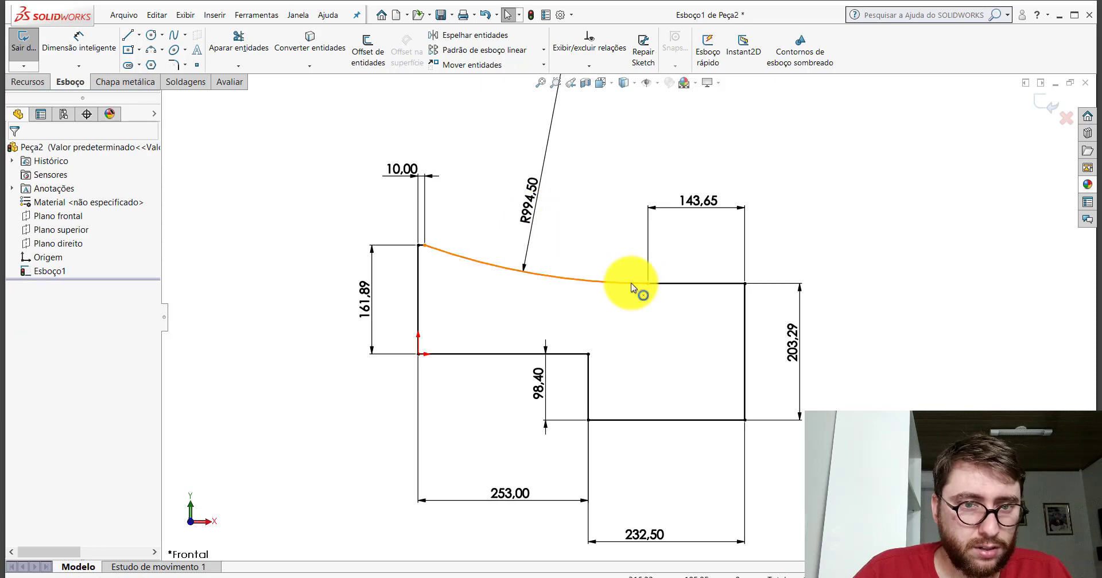
# Check the R994.50 arc, then return to the imported plate window
pyautogui.click(631, 288)
pyautogui.click(603, 228)
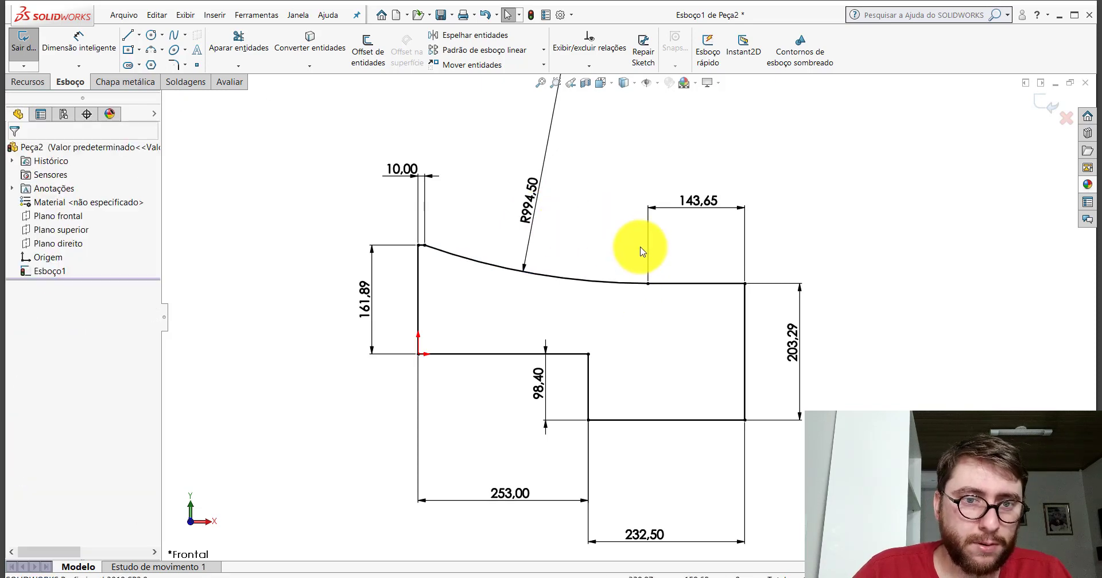
pyautogui.scroll(3, 644, 310)
pyautogui.scroll(-2, 641, 313)
pyautogui.scroll(-2, 641, 313)
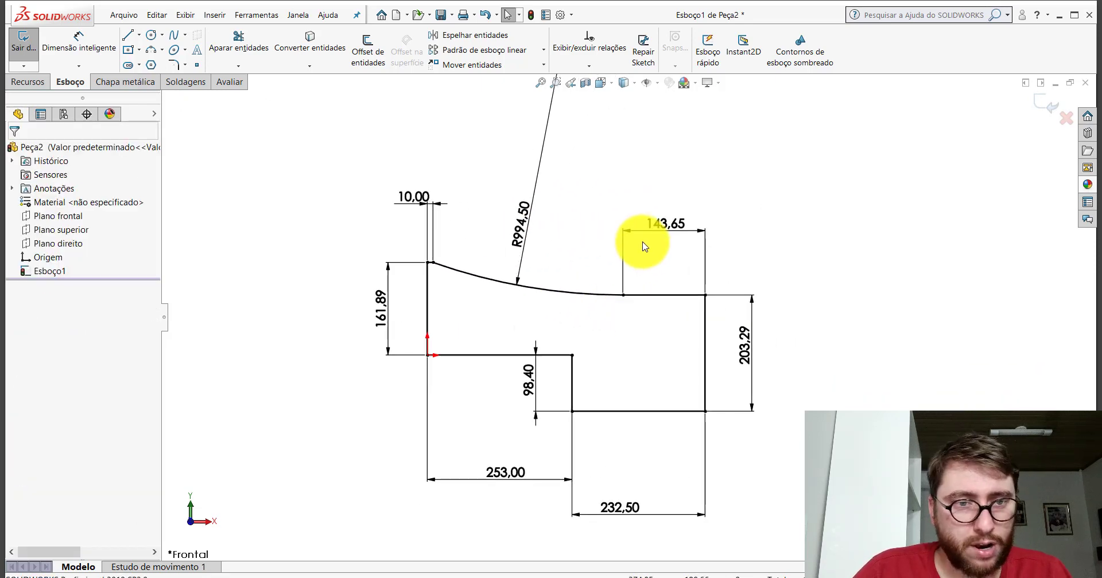
pyautogui.scroll(2, 644, 250)
pyautogui.scroll(-2, 688, 241)
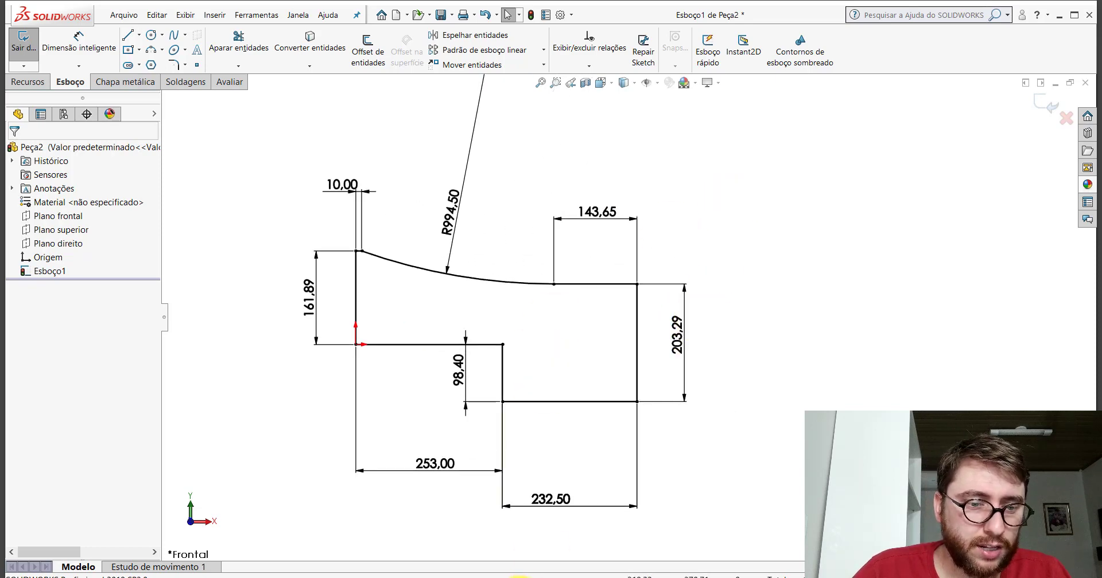
pyautogui.click(519, 576)
pyautogui.click(523, 574)
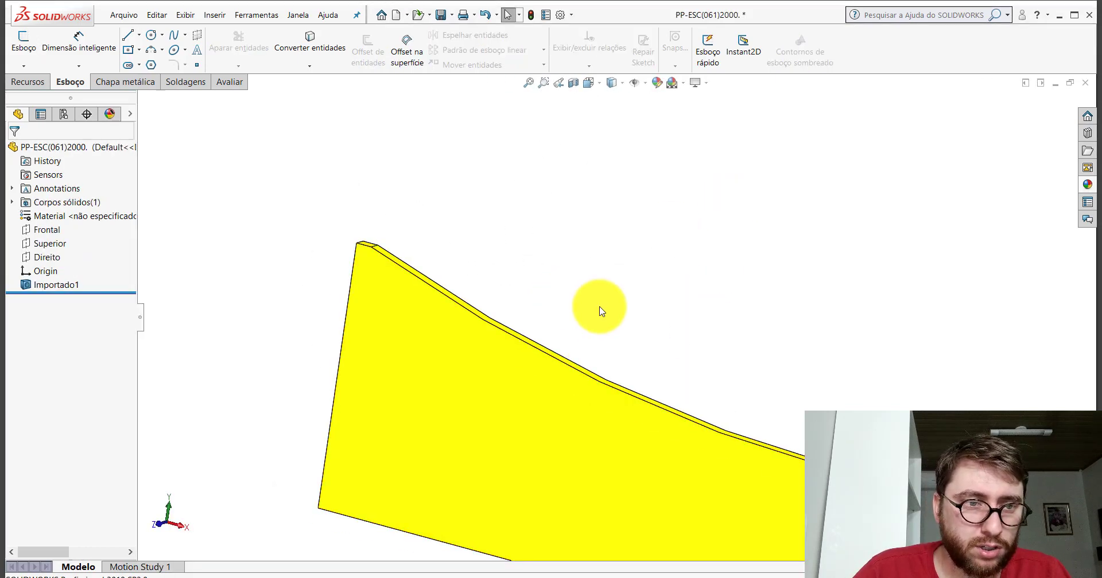
# Rotate the imported plate and measure its inner notch corner
pyautogui.scroll(2, 614, 313)
pyautogui.scroll(1, 677, 367)
pyautogui.scroll(-2, 724, 421)
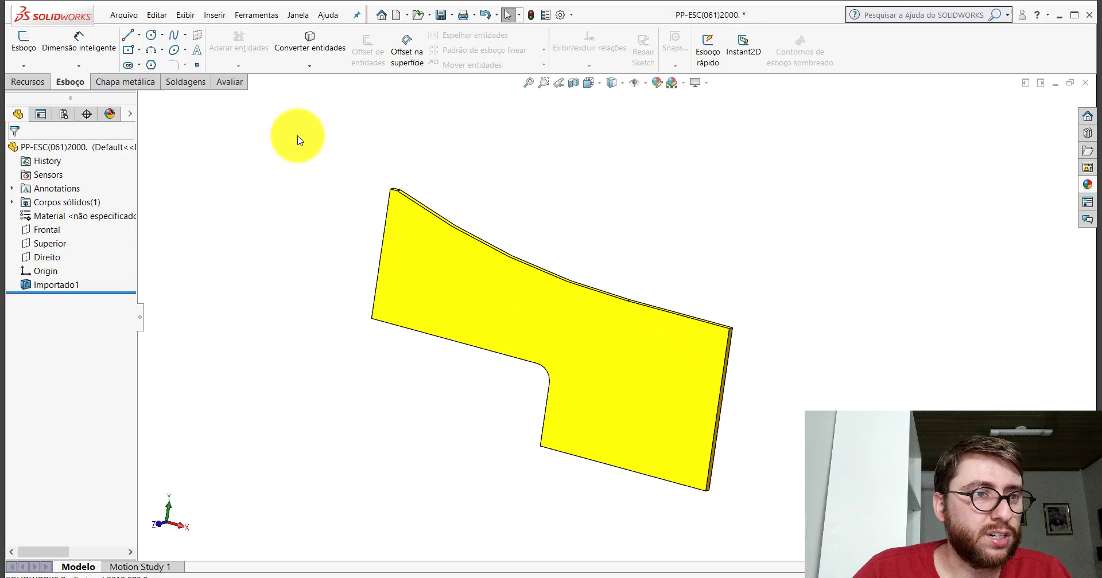
pyautogui.click(228, 82)
pyautogui.click(144, 51)
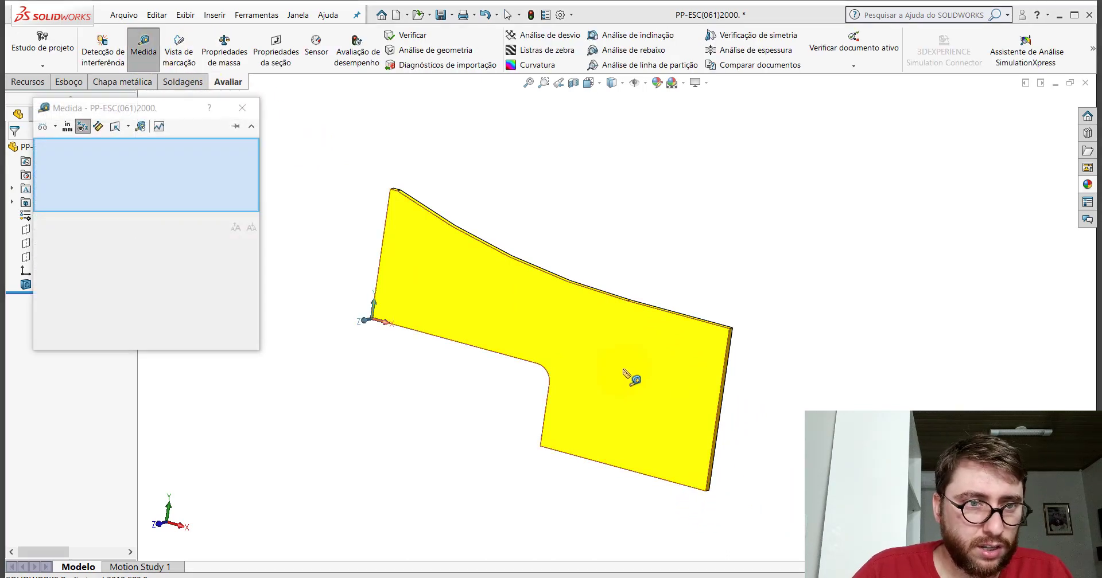
pyautogui.moveTo(633, 378); pyautogui.dragTo(708, 270, button='middle')
pyautogui.scroll(-2, 614, 369)
pyautogui.scroll(-2, 512, 367)
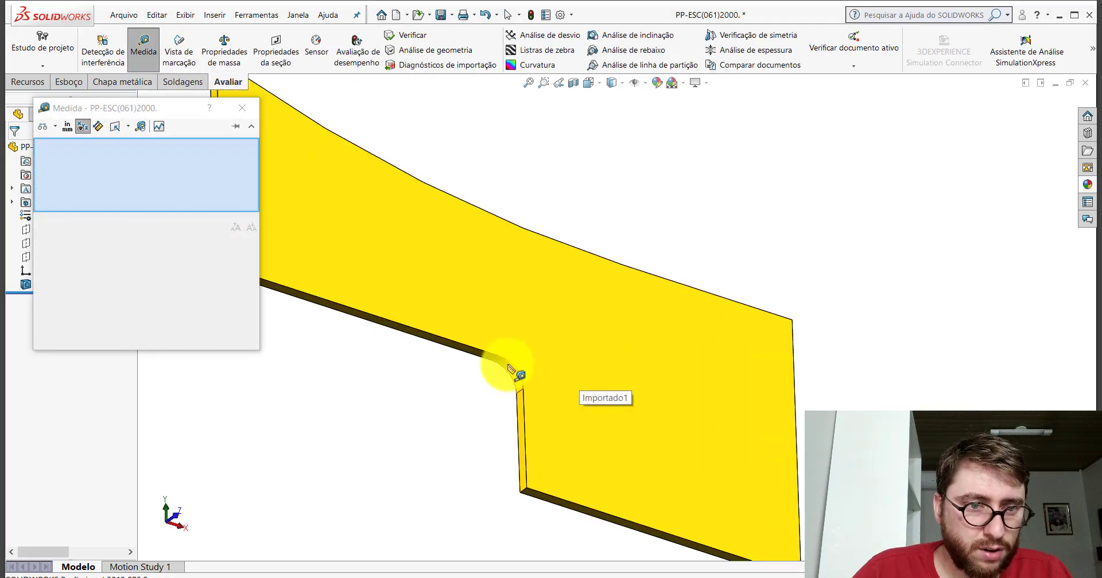
pyautogui.click(518, 376)
pyautogui.scroll(3, 516, 370)
pyautogui.press('Escape')
# Orbit the plate back to a front view and return to the Peça2 sketch window
pyautogui.moveTo(583, 315); pyautogui.dragTo(542, 376, button='middle')
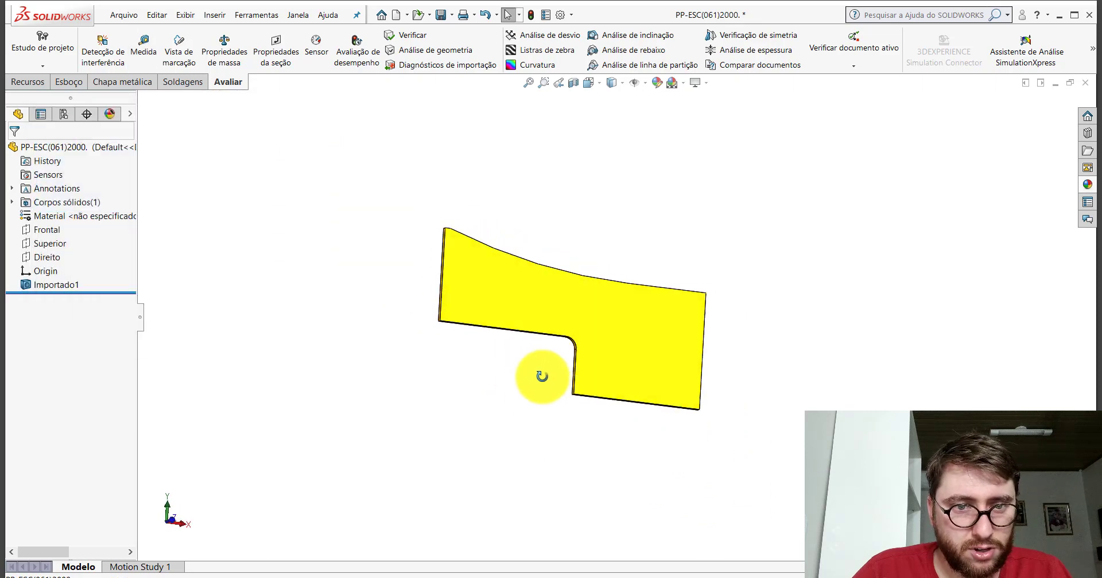
pyautogui.click(659, 528)
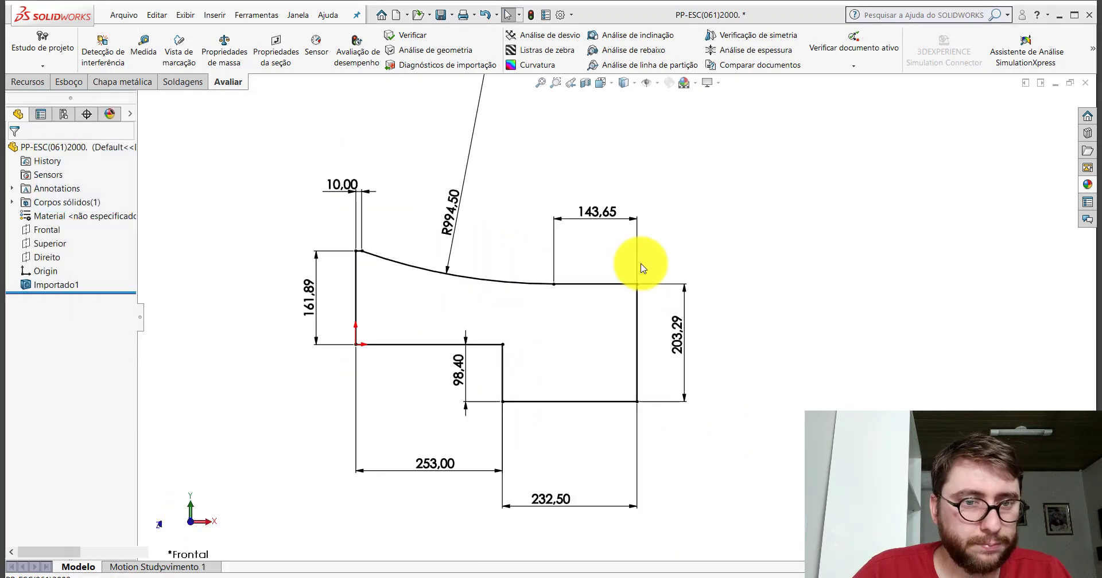
pyautogui.click(69, 81)
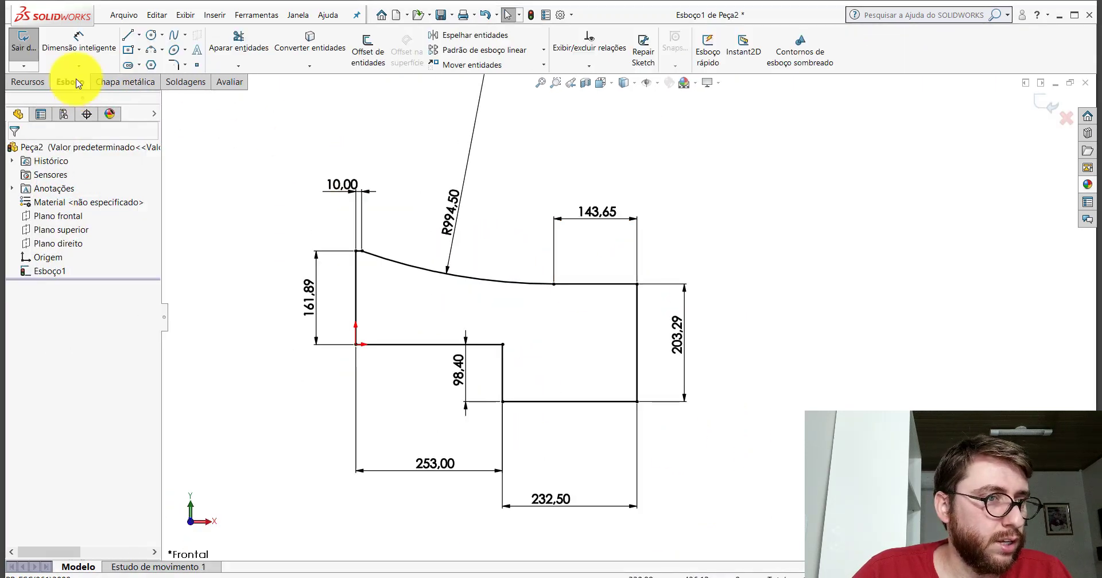
# Add an R20 sketch fillet to the inner step corner, then return to the imported plate
pyautogui.click(172, 66)
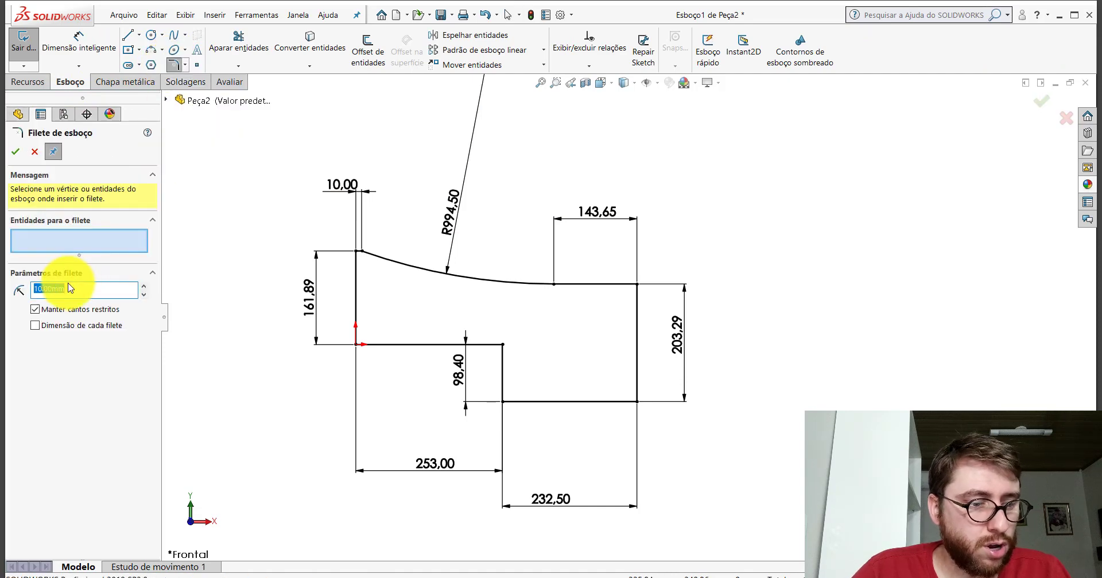
pyautogui.write('0')
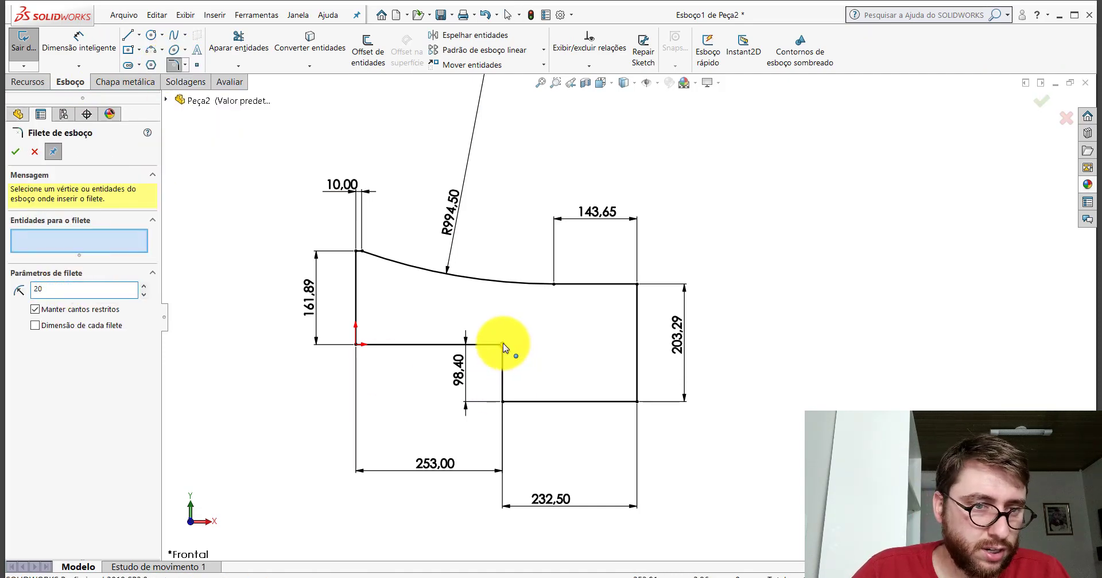
pyautogui.click(502, 344)
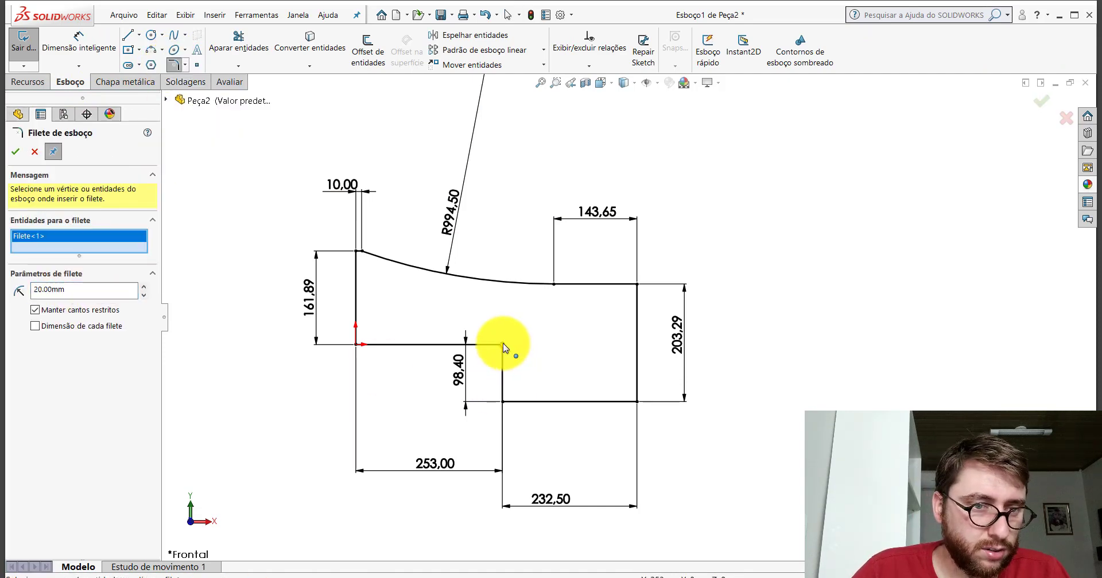
pyautogui.click(16, 151)
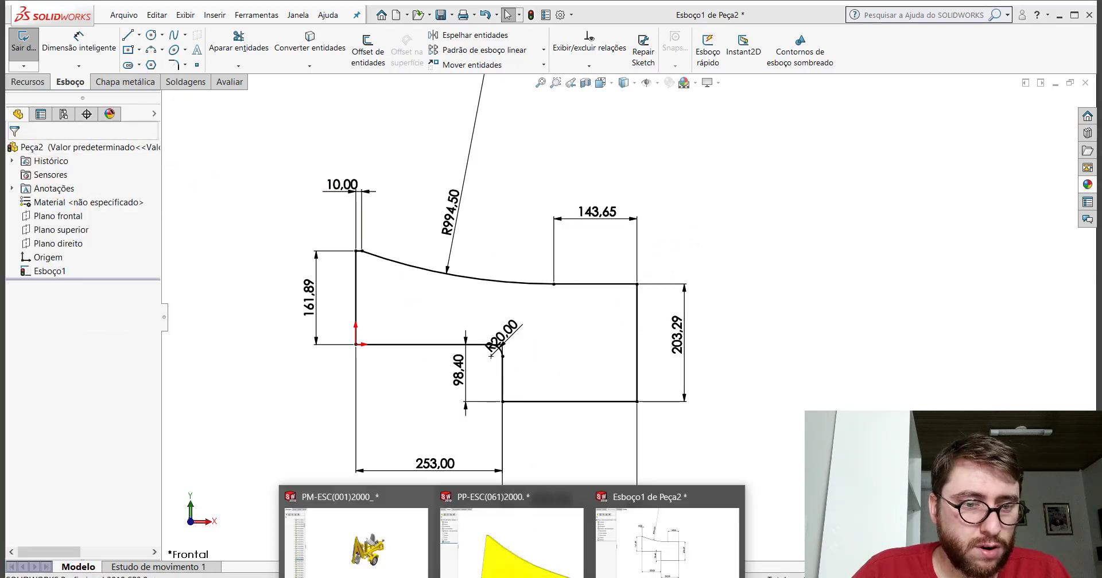
pyautogui.click(511, 539)
# Measure the imported plate's thickness between its faces as 7.94 mm
pyautogui.click(228, 82)
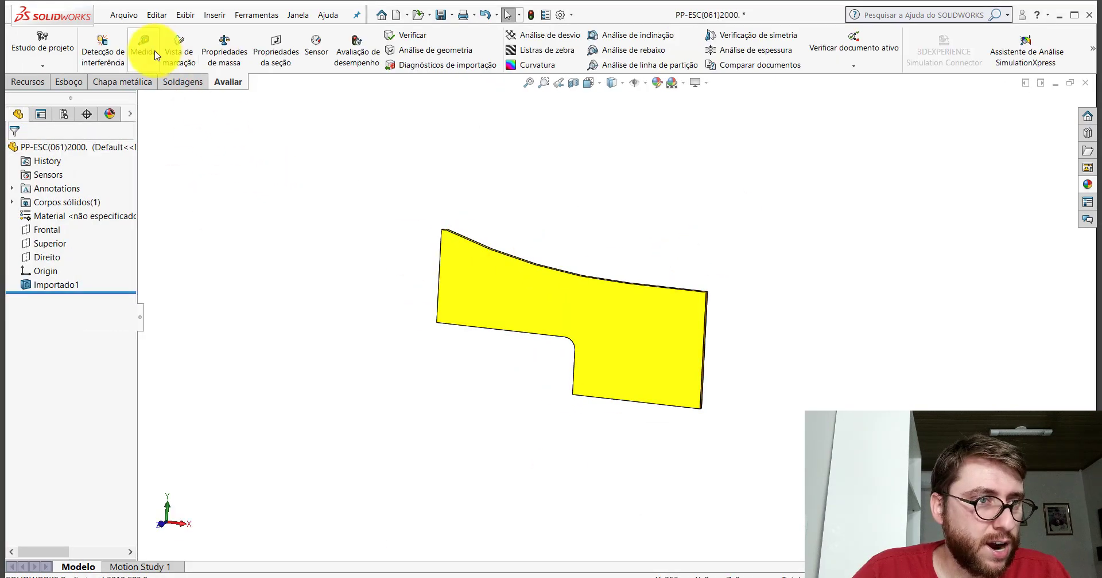
pyautogui.click(155, 55)
pyautogui.click(627, 315)
pyautogui.moveTo(627, 315)
pyautogui.mouseDown(button='middle')
pyautogui.moveTo(528, 344)
pyautogui.moveTo(545, 300)
pyautogui.moveTo(631, 264)
pyautogui.moveTo(602, 332)
pyautogui.mouseUp(button='middle')
pyautogui.click(543, 319)
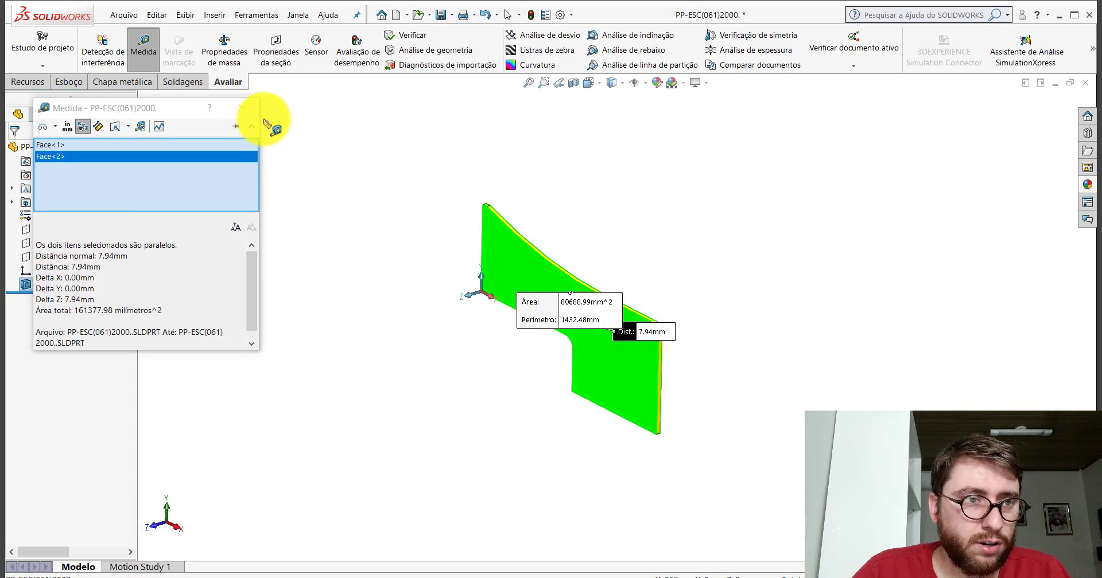
pyautogui.click(241, 107)
# Show the imported plate in isometric view and switch to the Peça2 sketch document
pyautogui.click(588, 83)
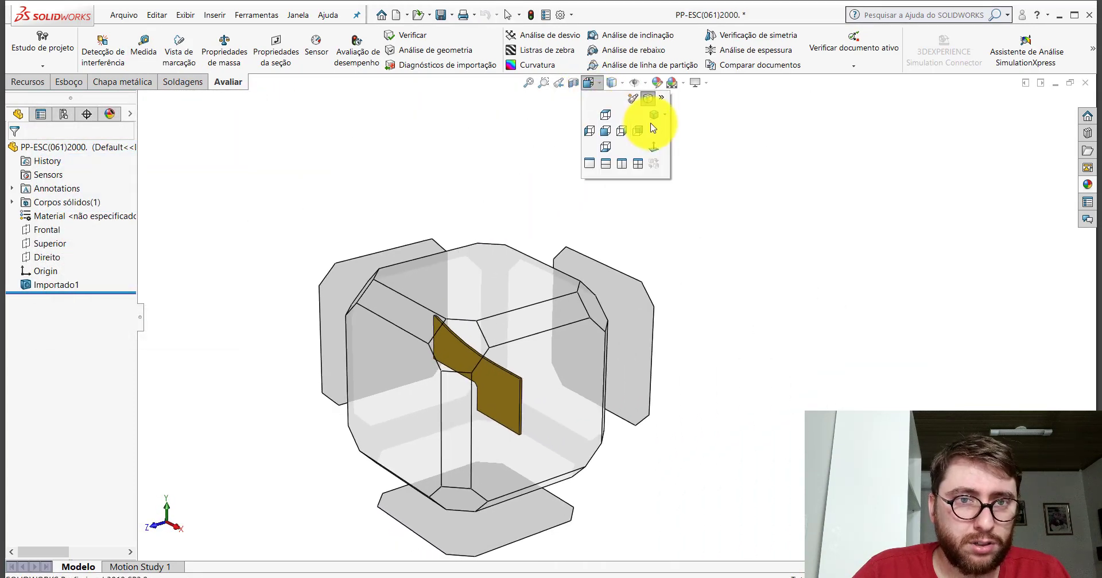
pyautogui.click(652, 127)
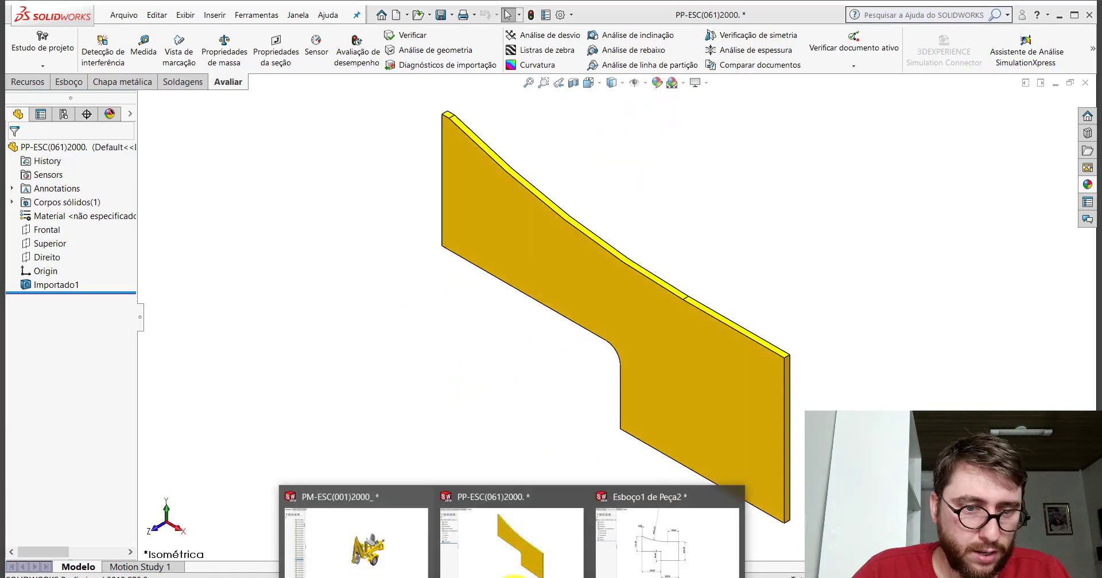
pyautogui.click(644, 504)
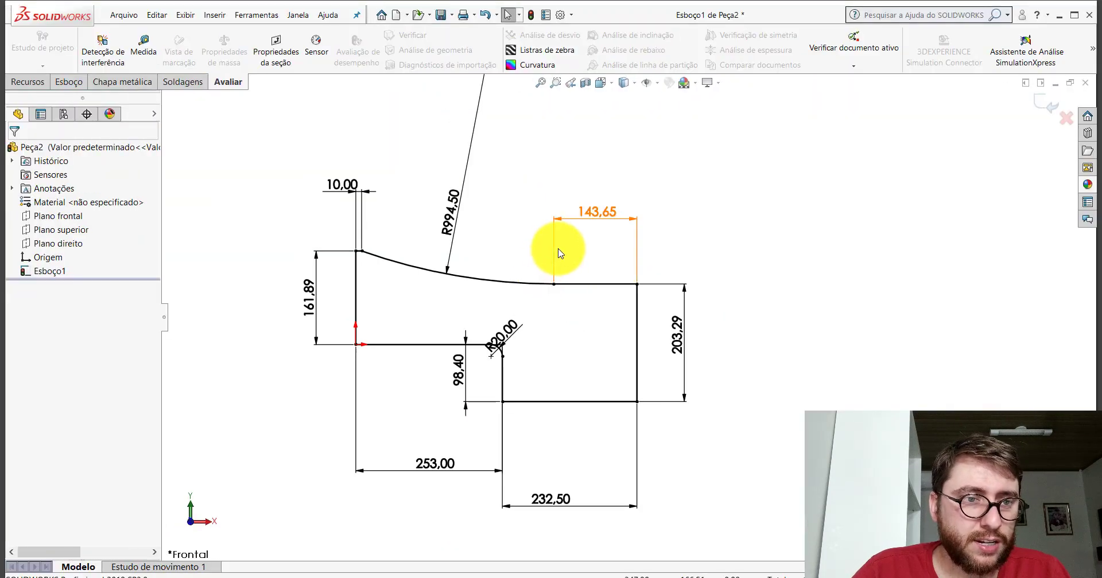
# Create a Flange-base1 sheet-metal feature 7.94 mm thick from the Peça2 sketch
pyautogui.scroll(3, 591, 333)
pyautogui.scroll(-2, 591, 168)
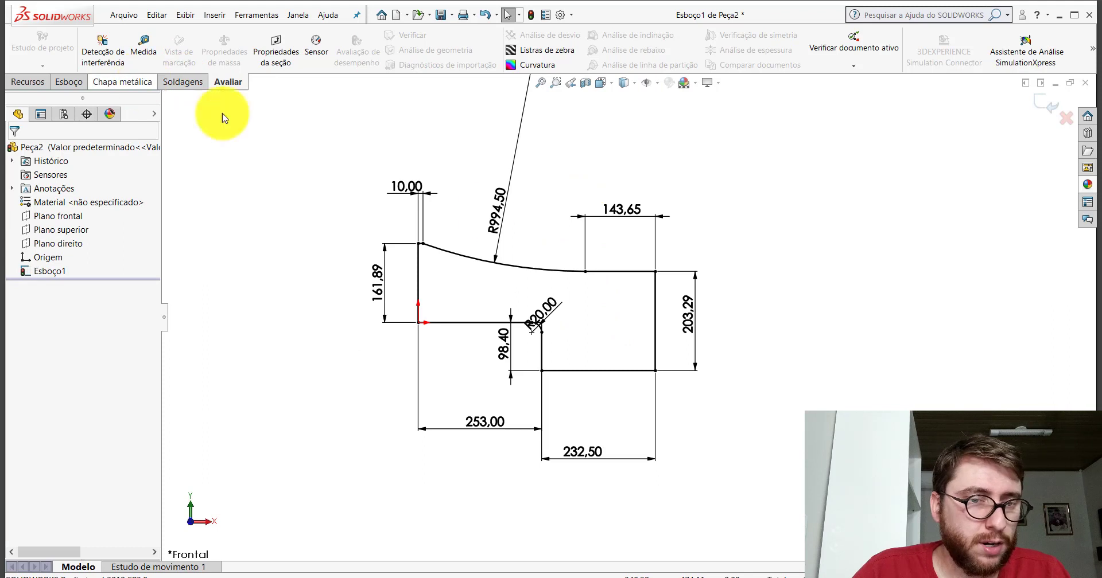
pyautogui.click(135, 86)
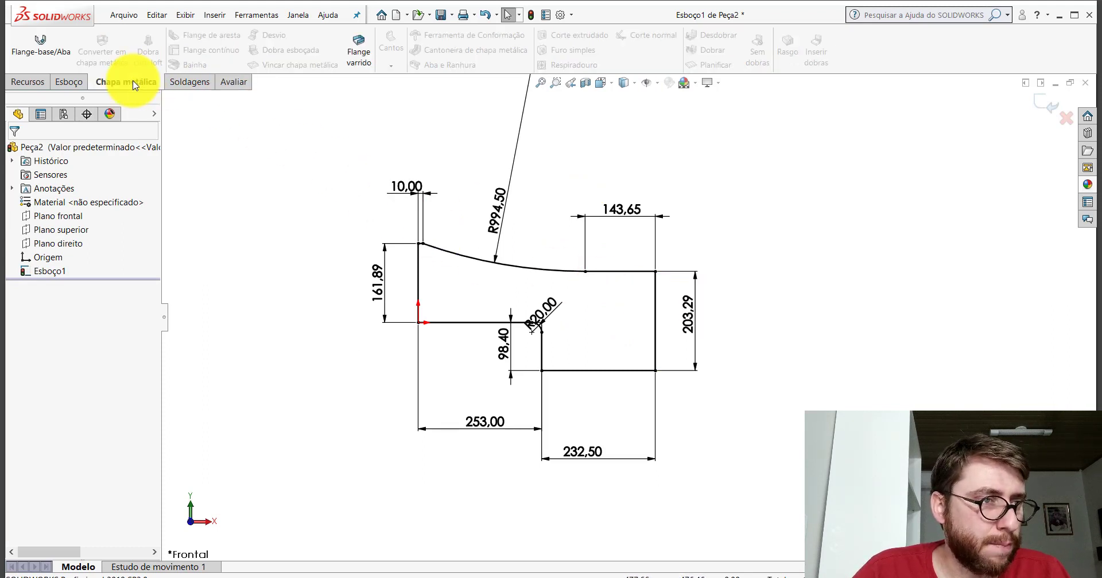
pyautogui.click(40, 43)
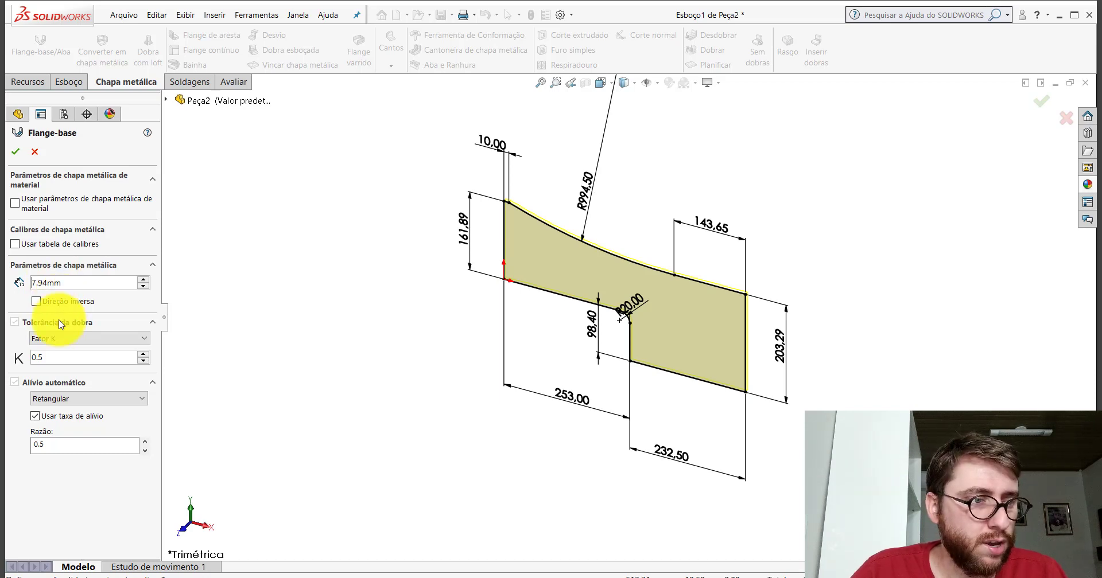
pyautogui.click(23, 153)
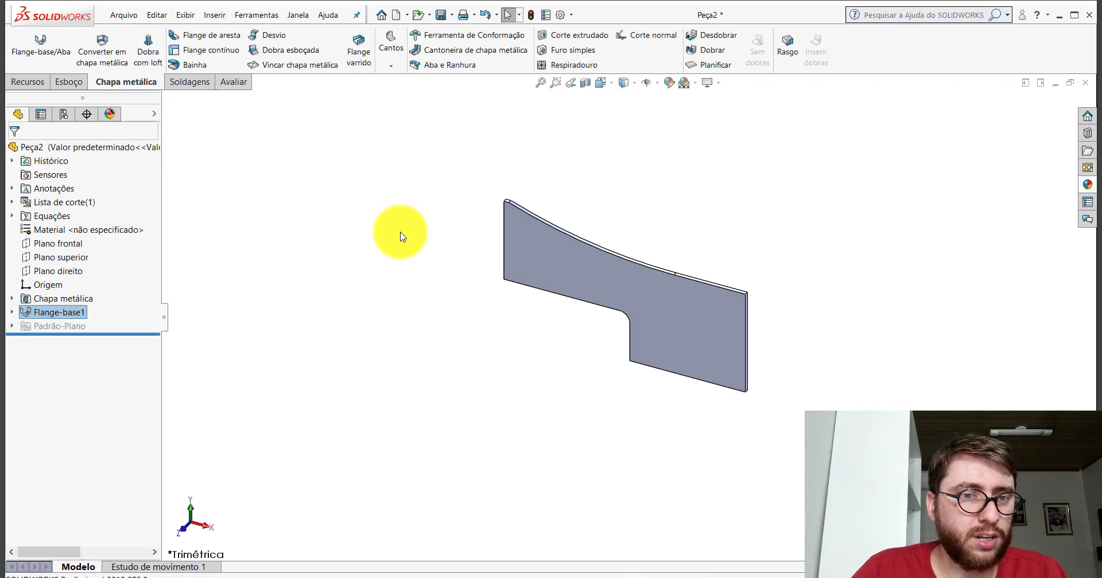
# Show the new plate in isometric view and assign it AISI 1020 material
pyautogui.click(600, 83)
pyautogui.click(664, 117)
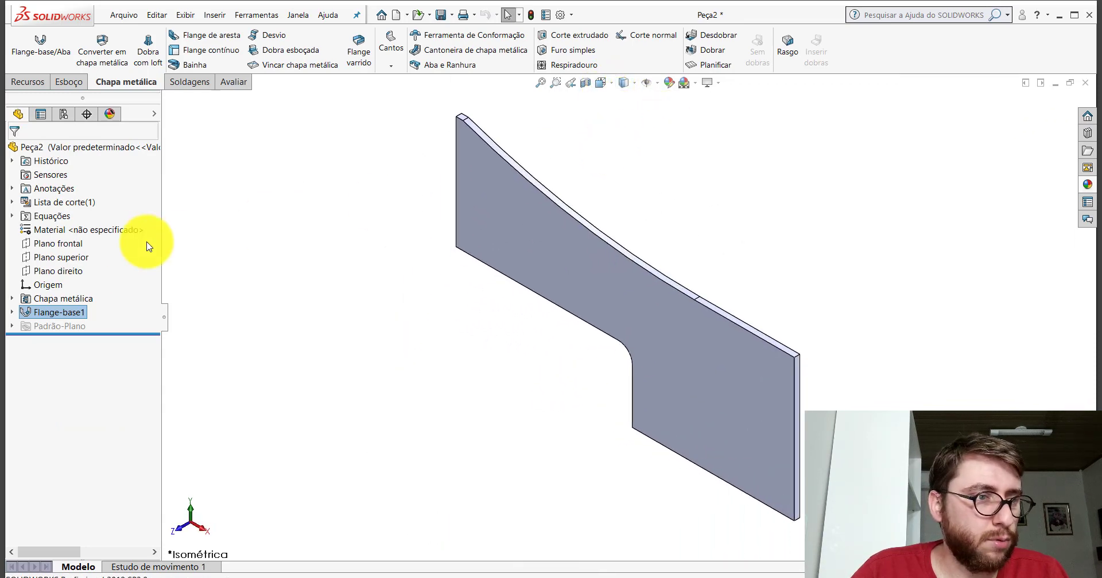
pyautogui.rightClick(114, 230)
pyautogui.click(129, 287)
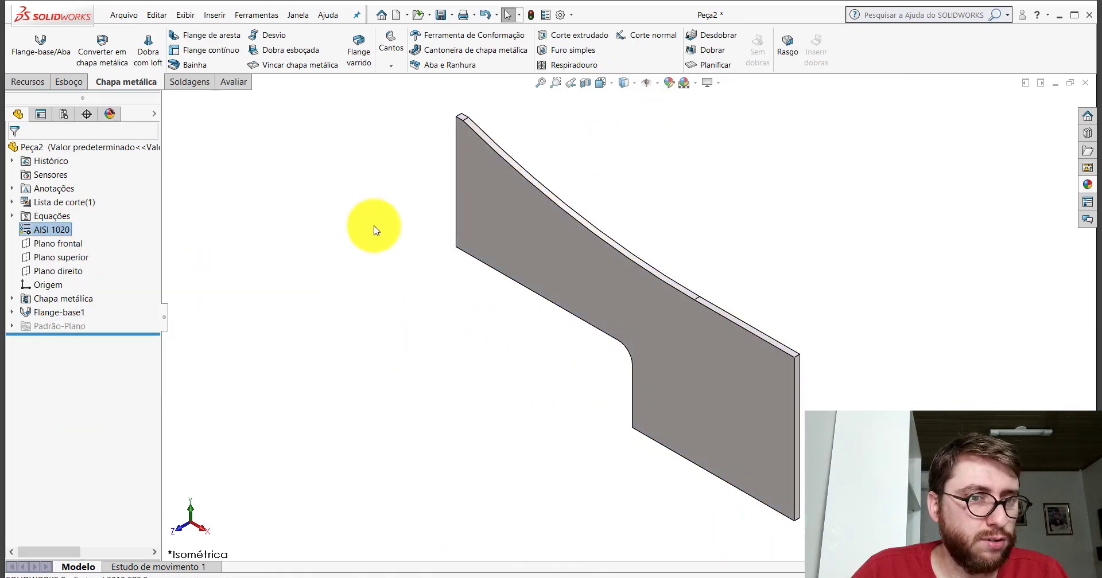
# Paste the imported plate's yellow appearance onto the whole part
pyautogui.rightClick(40, 151)
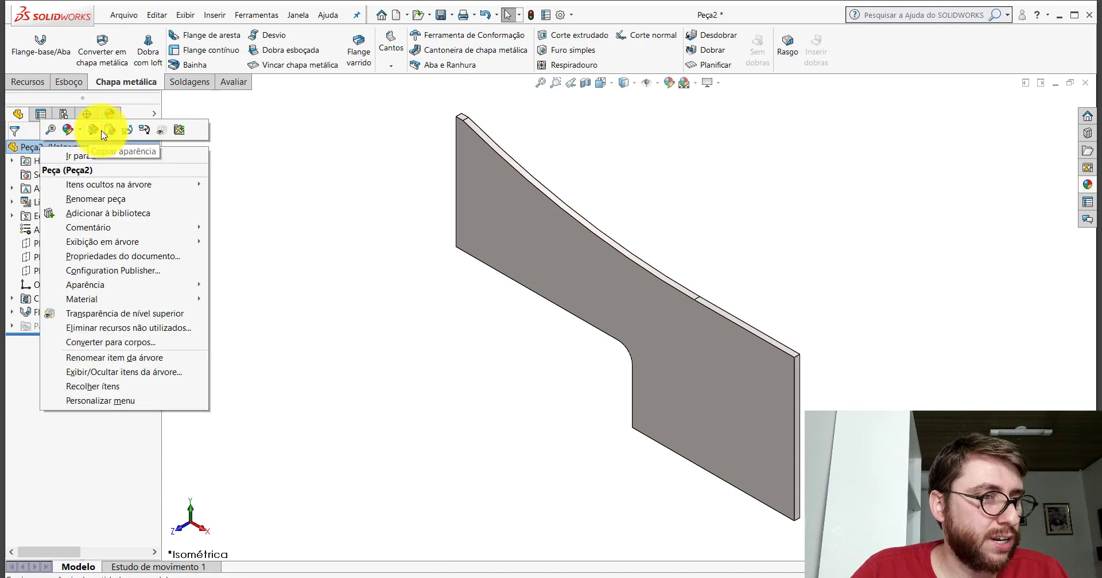
pyautogui.click(111, 133)
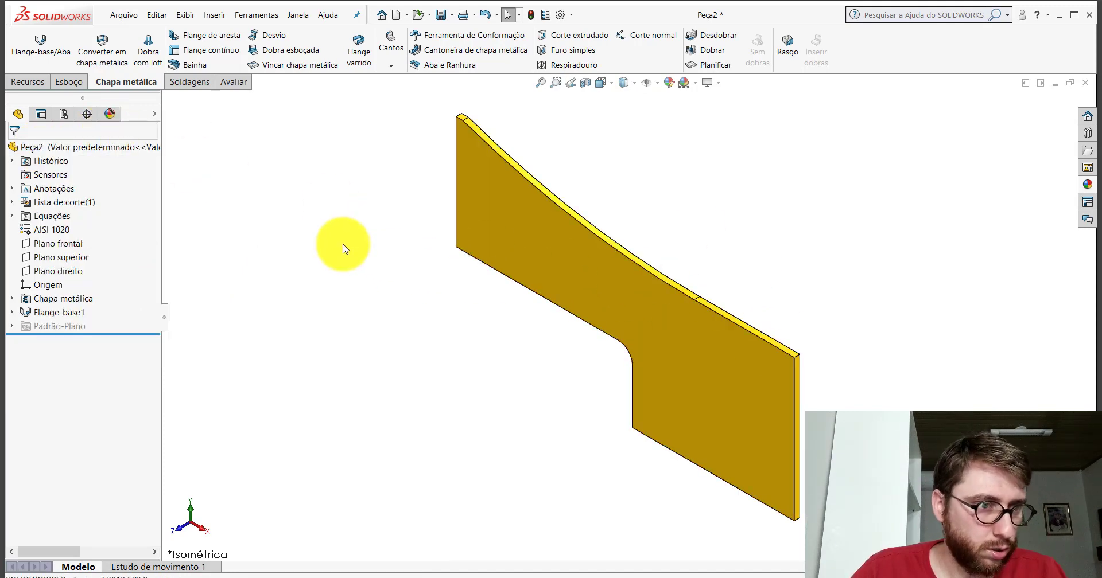
pyautogui.scroll(3, 792, 344)
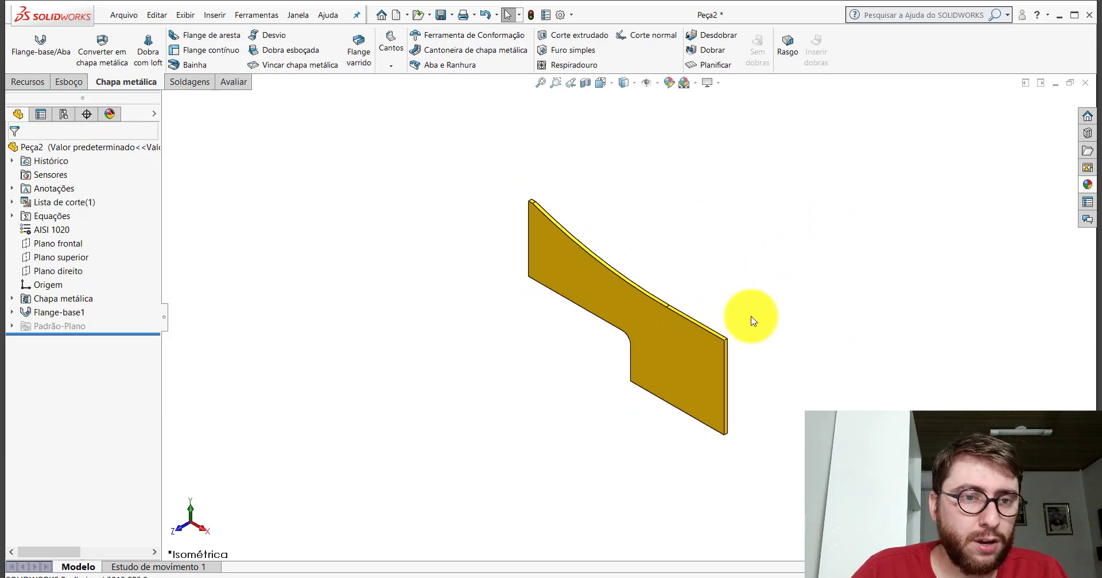
pyautogui.scroll(-2, 688, 241)
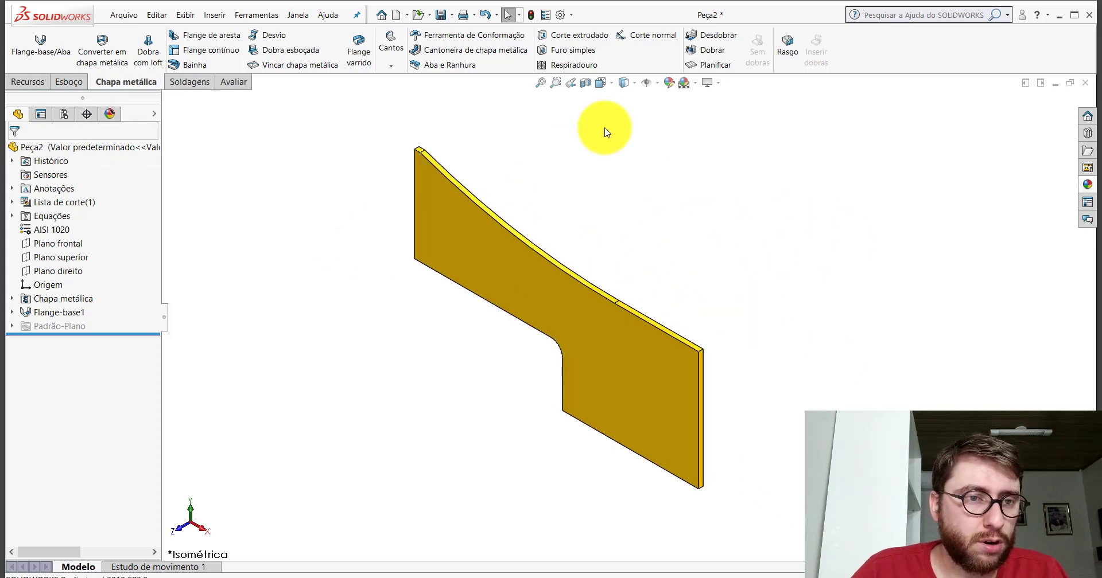
# Save the part as PP-ESC(061)2000 in PM-ESC(001)2000, editing the PP-ESC(060)2000 name
pyautogui.click(440, 17)
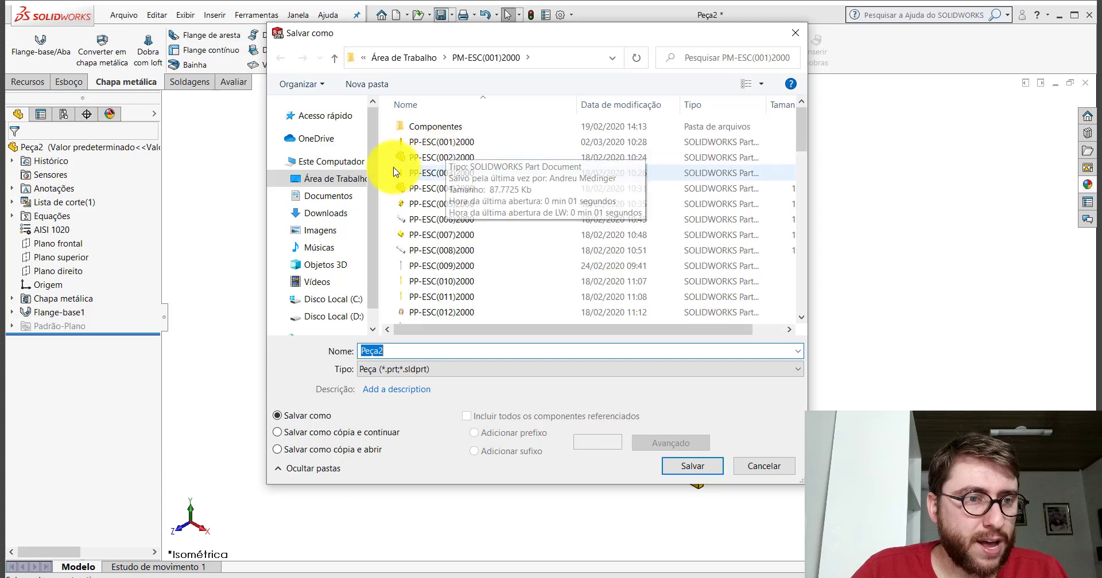
pyautogui.scroll(-3, 804, 140)
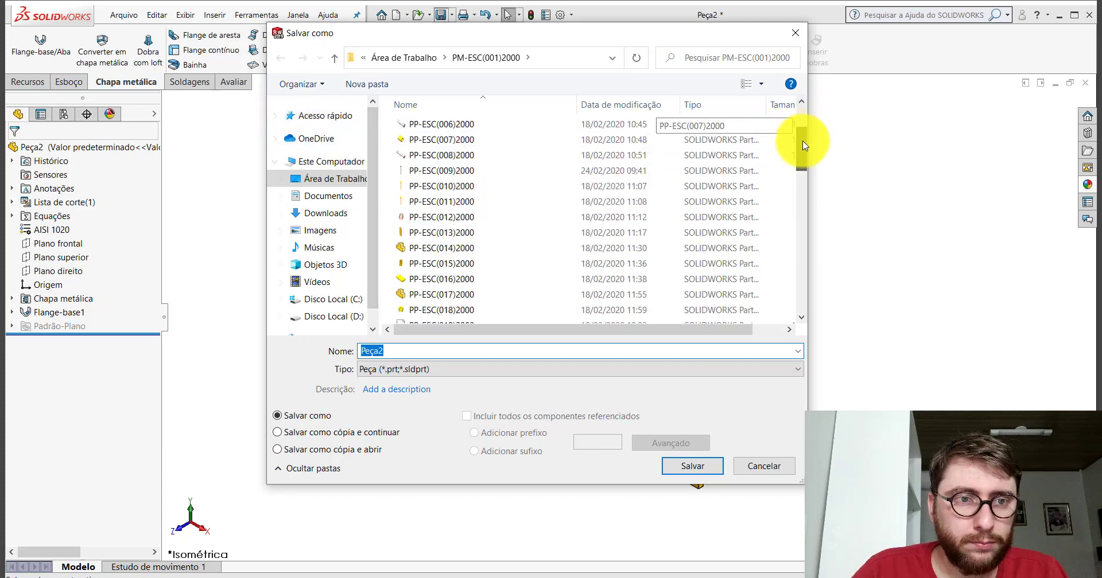
pyautogui.moveTo(802, 152); pyautogui.dragTo(819, 312)
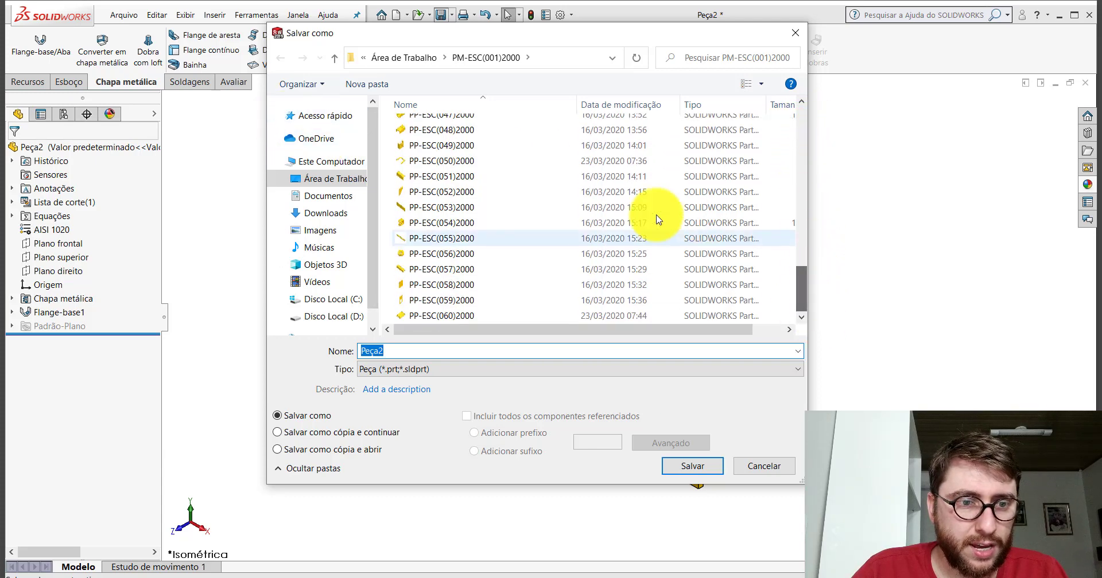
pyautogui.click(448, 316)
pyautogui.click(453, 349)
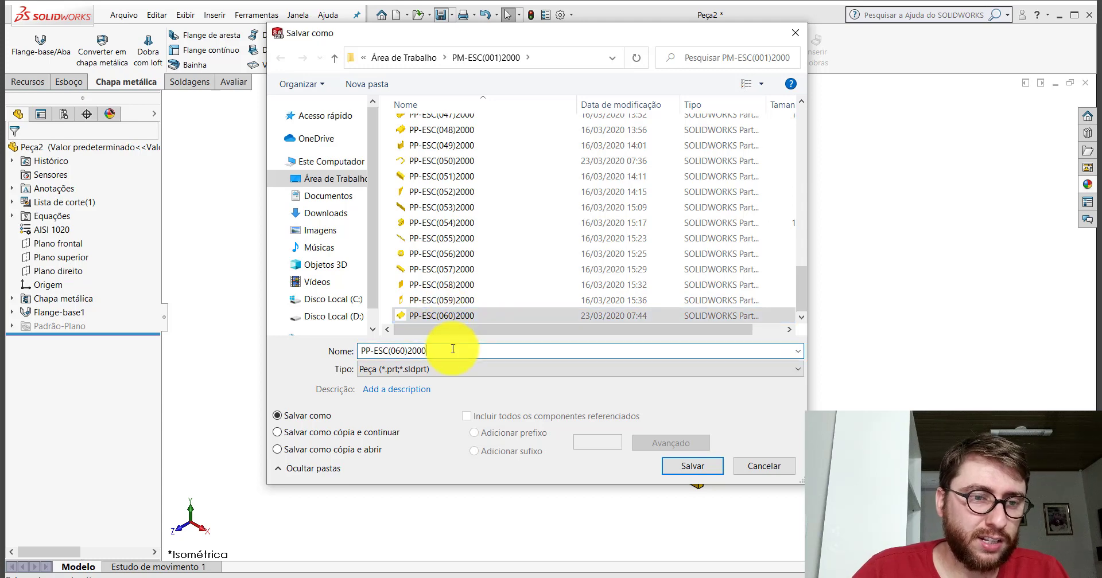
pyautogui.press('BackSpace')
pyautogui.write('1')
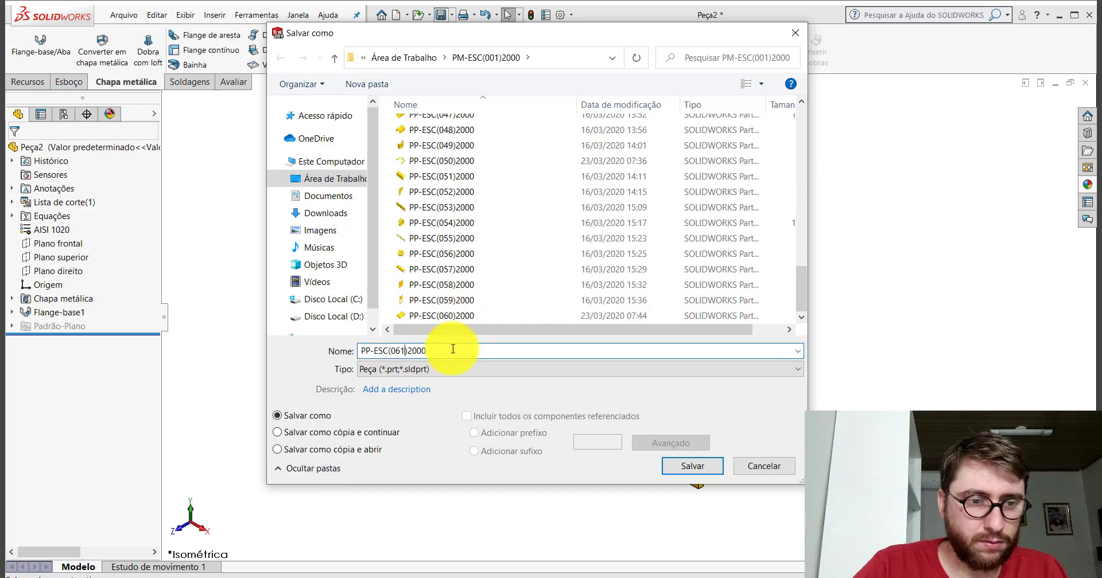
pyautogui.press('Return')
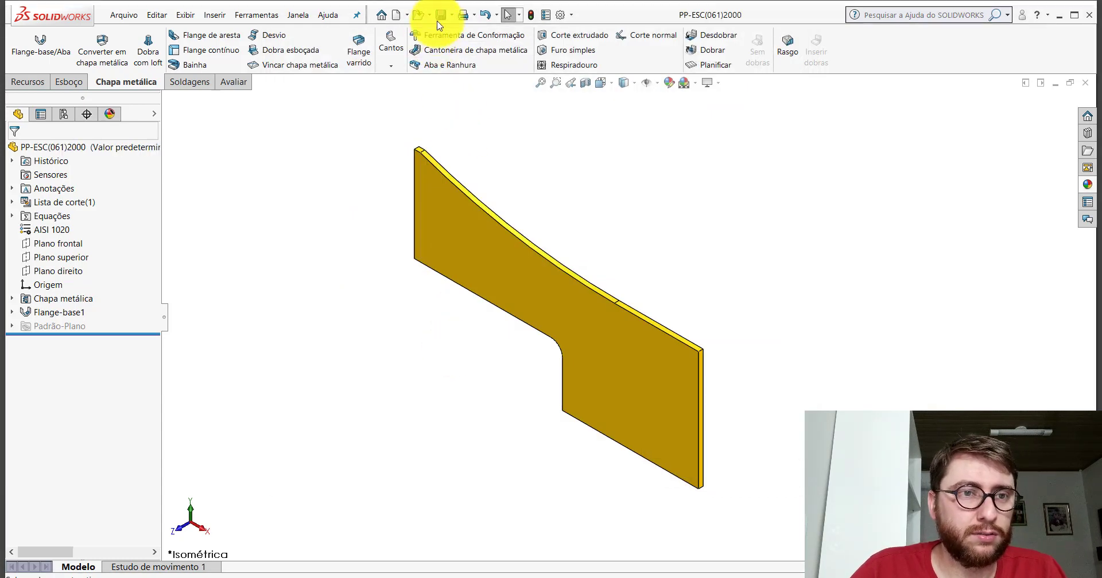
# Close both plate documents without saving the imported plate, then minimize SOLIDWORKS
pyautogui.click(1085, 83)
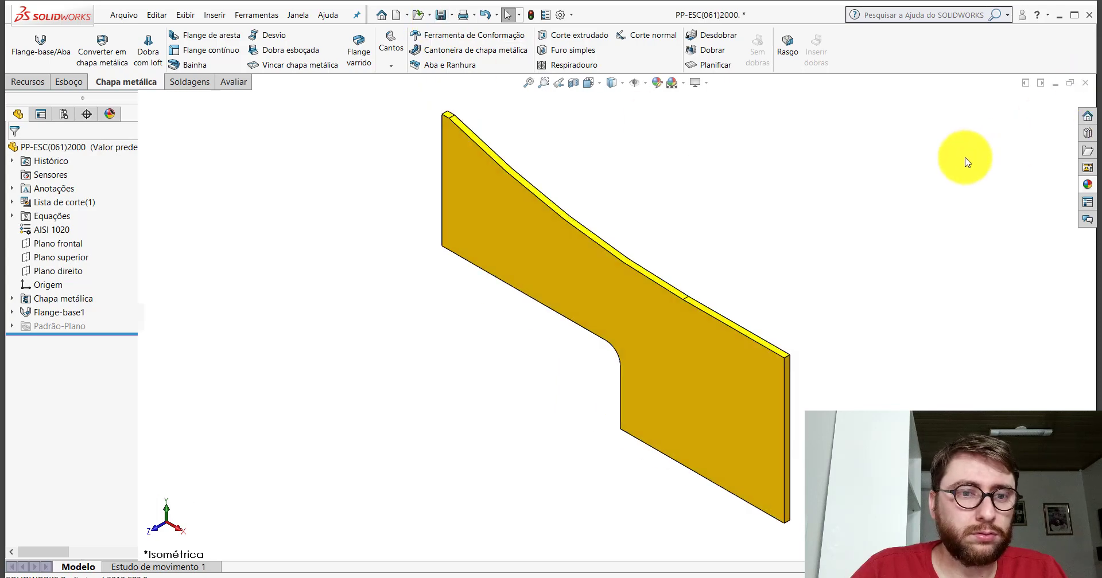
pyautogui.click(1086, 84)
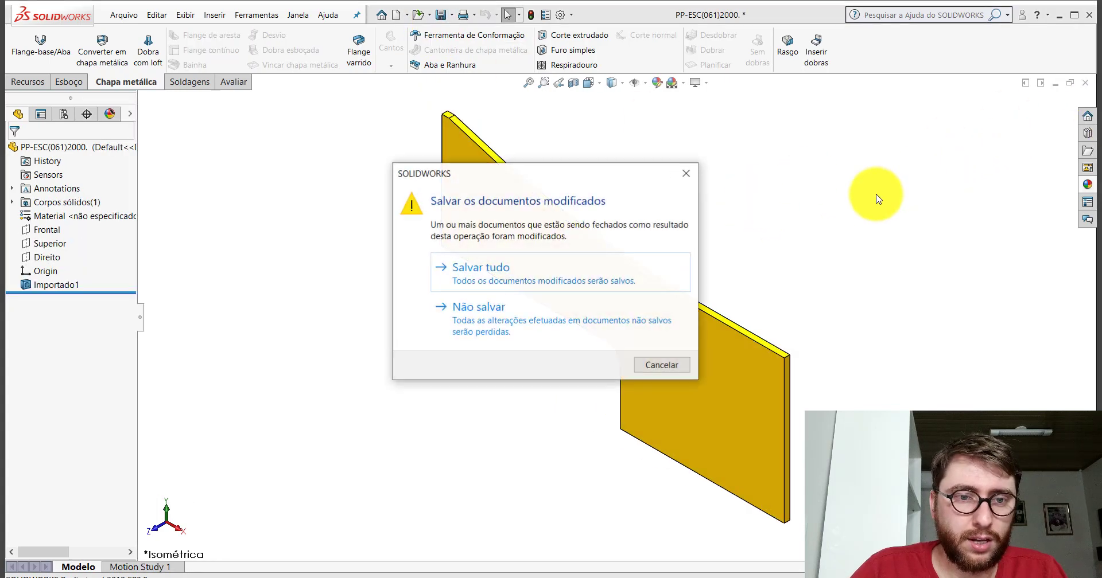
pyautogui.click(570, 315)
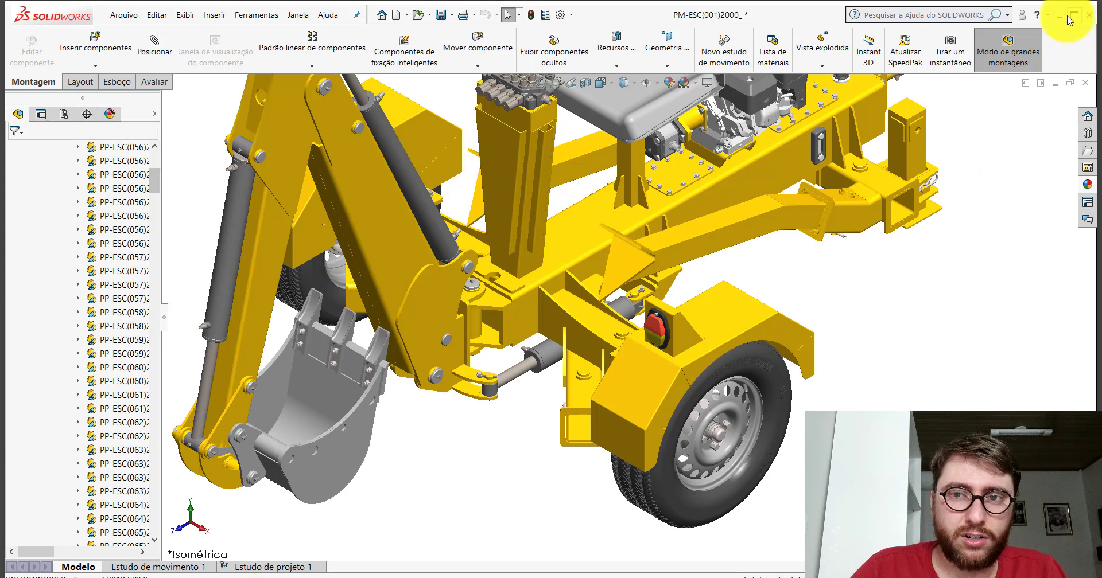
pyautogui.click(1059, 15)
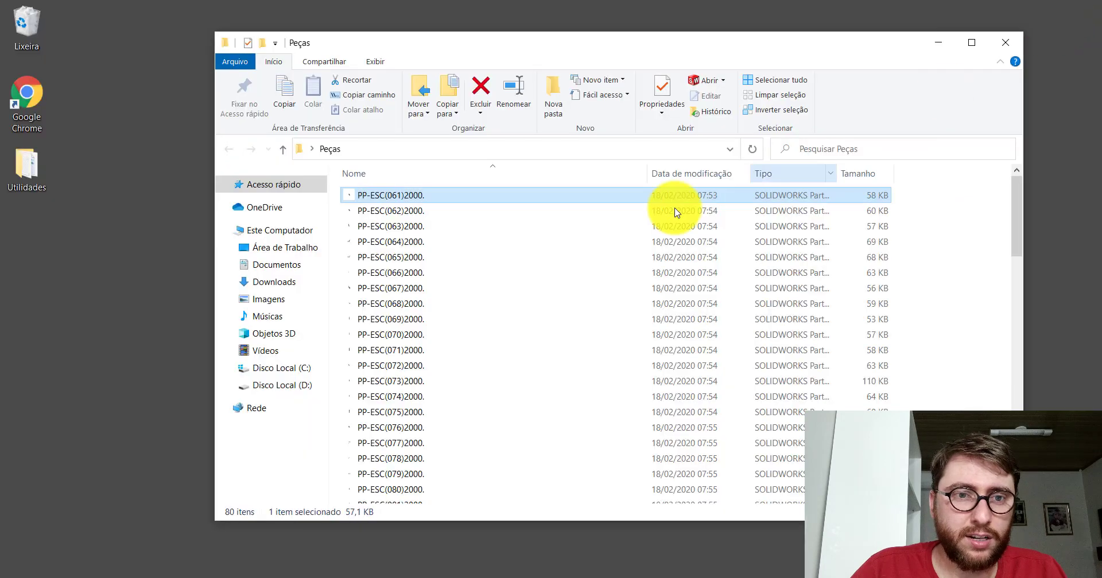
# Delete the PP-ESC(061)2000 file in Explorer and open PP-ESC(062)2000 in SOLIDWORKS
pyautogui.rightClick(397, 196)
pyautogui.click(433, 484)
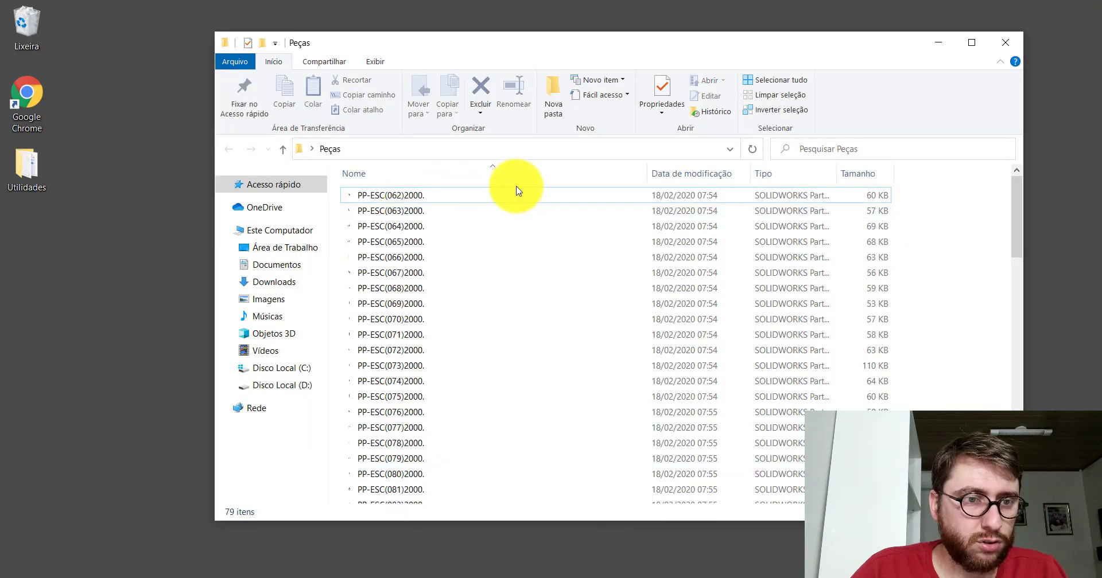
pyautogui.click(394, 201)
pyautogui.hotkey('alt', 'Tab')
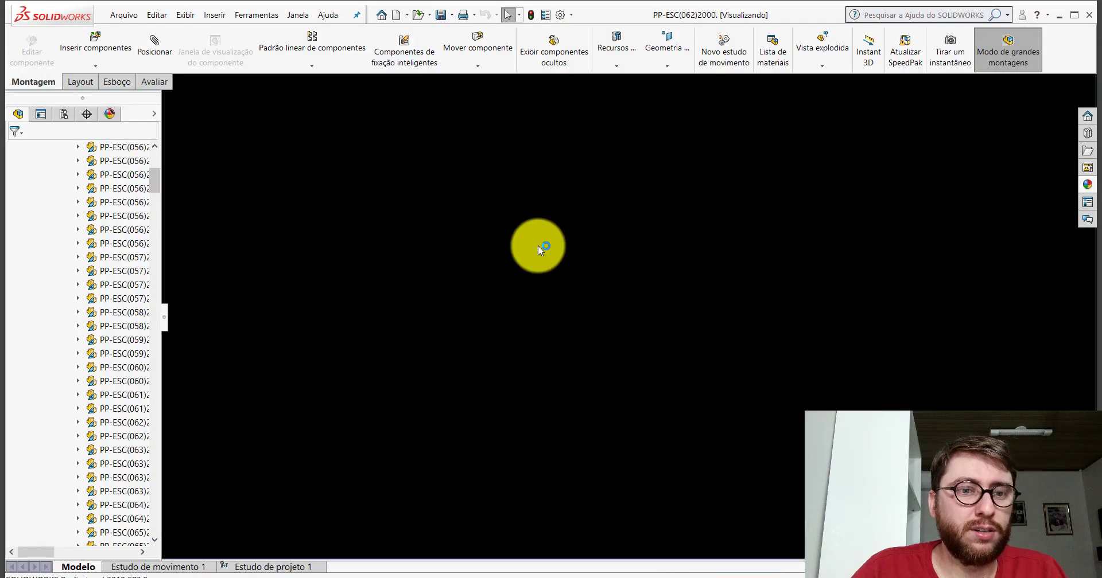
# Paste the yellow appearance onto the PP-ESC(062)2000 part
pyautogui.scroll(-2, 751, 313)
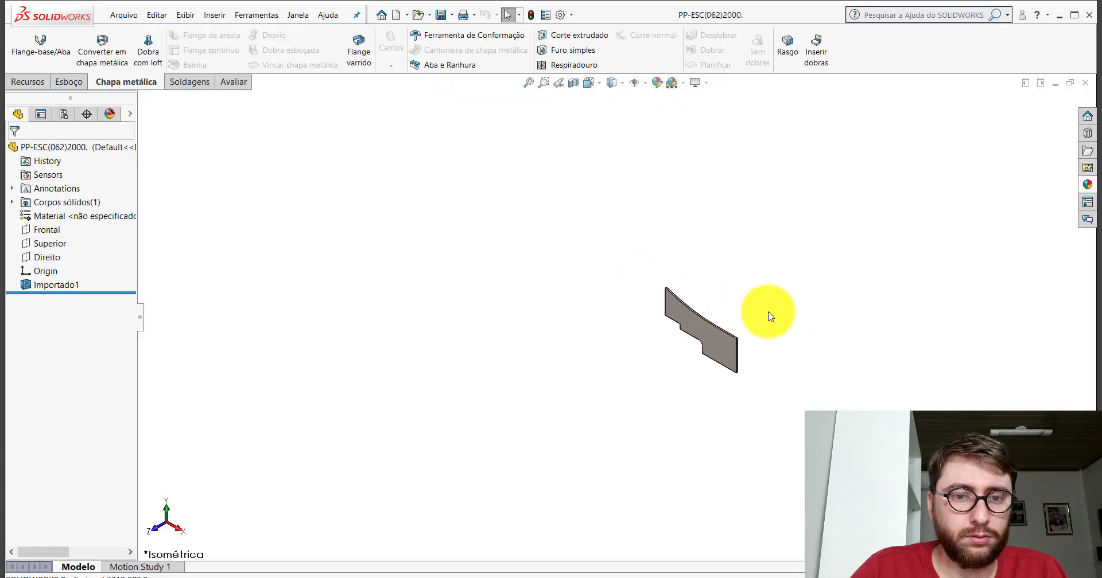
pyautogui.scroll(-3, 740, 330)
pyautogui.scroll(-3, 708, 345)
pyautogui.scroll(-3, 677, 287)
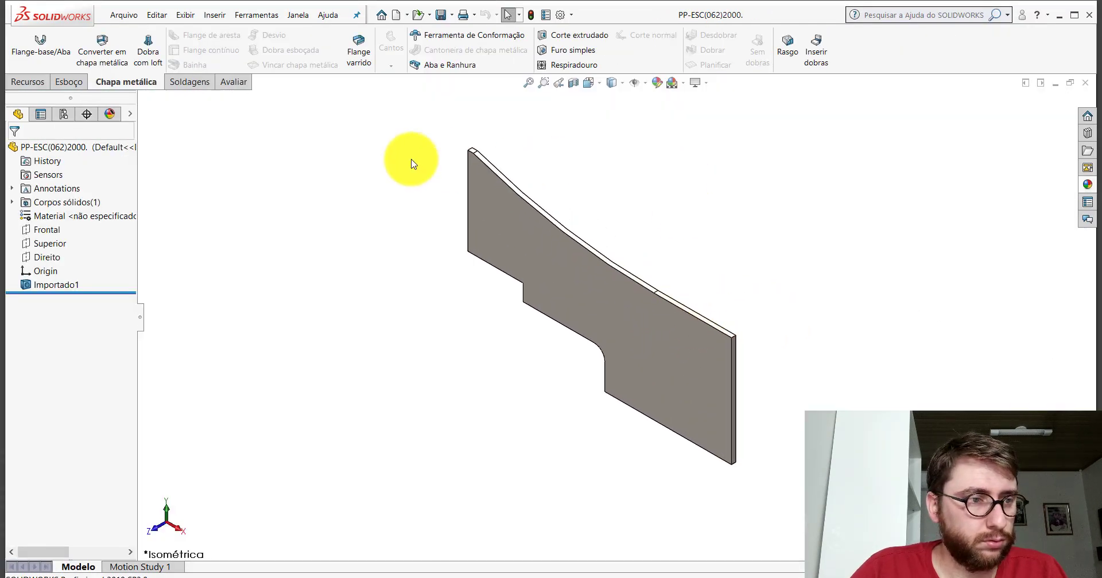
pyautogui.rightClick(86, 147)
pyautogui.click(152, 126)
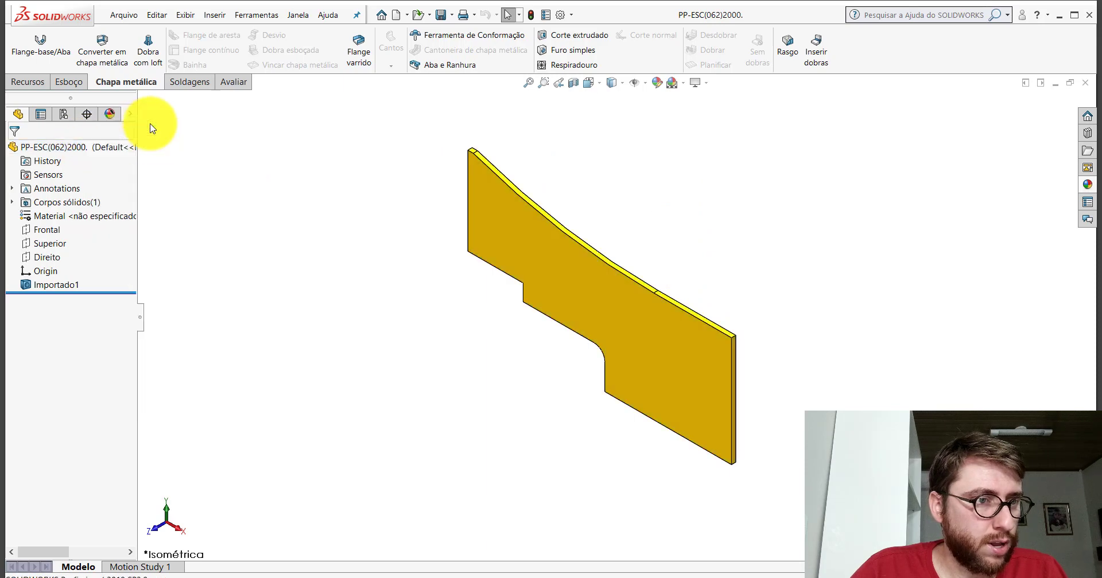
# Measure the plate's edges, reading a 234.05 mm bottom edge
pyautogui.click(235, 82)
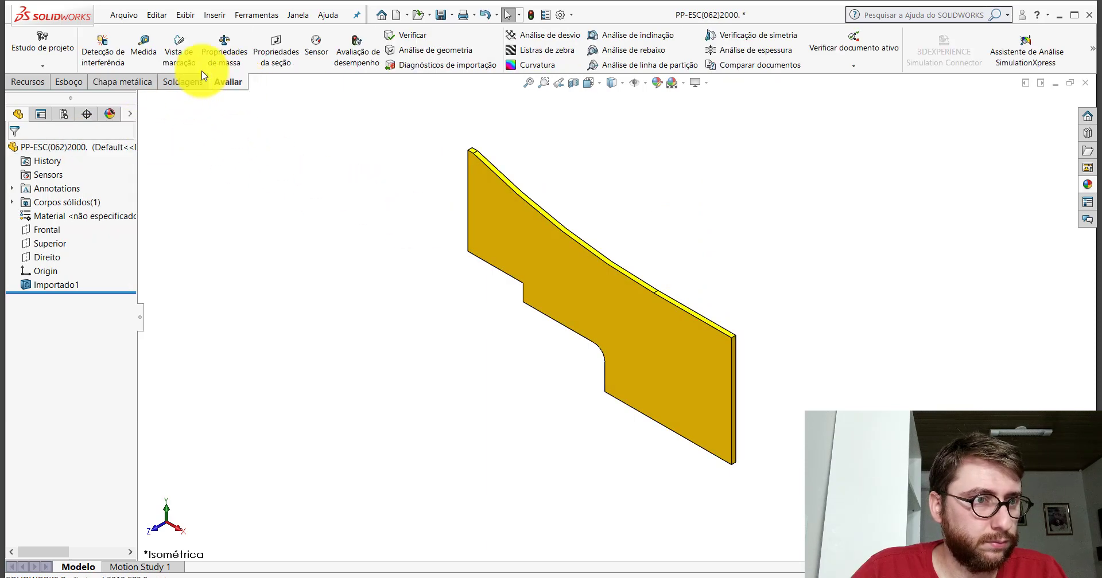
pyautogui.click(143, 45)
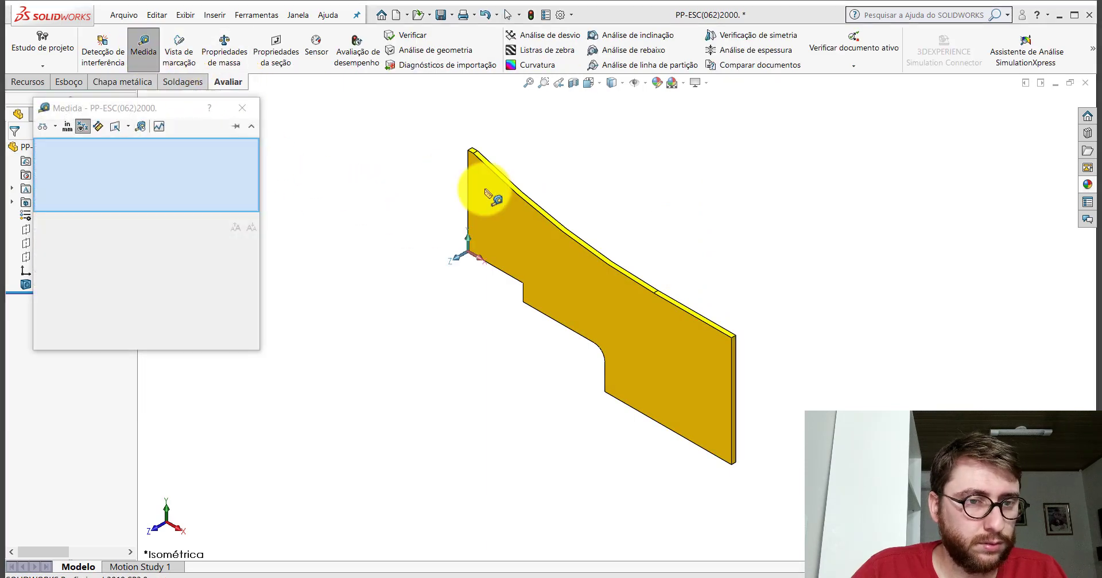
pyautogui.click(468, 164)
pyautogui.click(430, 215)
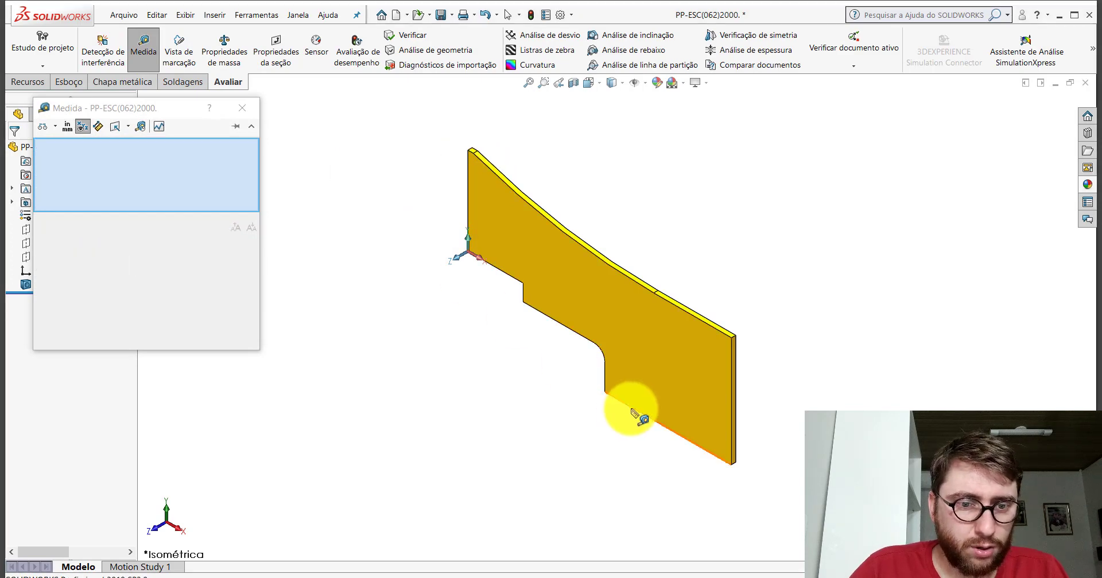
pyautogui.click(633, 413)
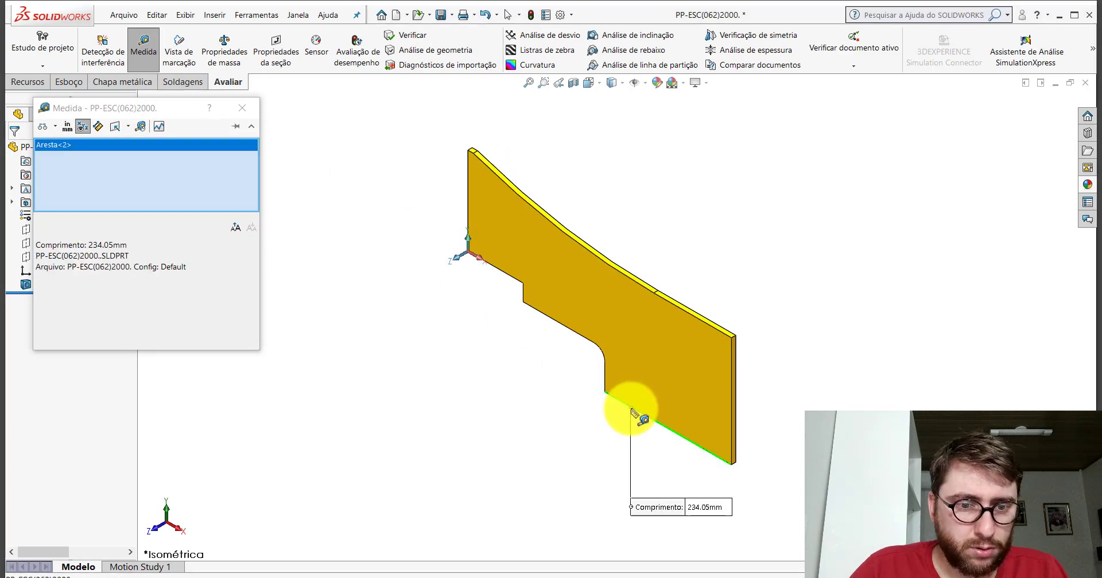
pyautogui.click(577, 444)
# Measure the curved top edge at R1003.55 mm (arc 339.86 mm) and close the measuring tool
pyautogui.scroll(-2, 654, 414)
pyautogui.scroll(3, 654, 414)
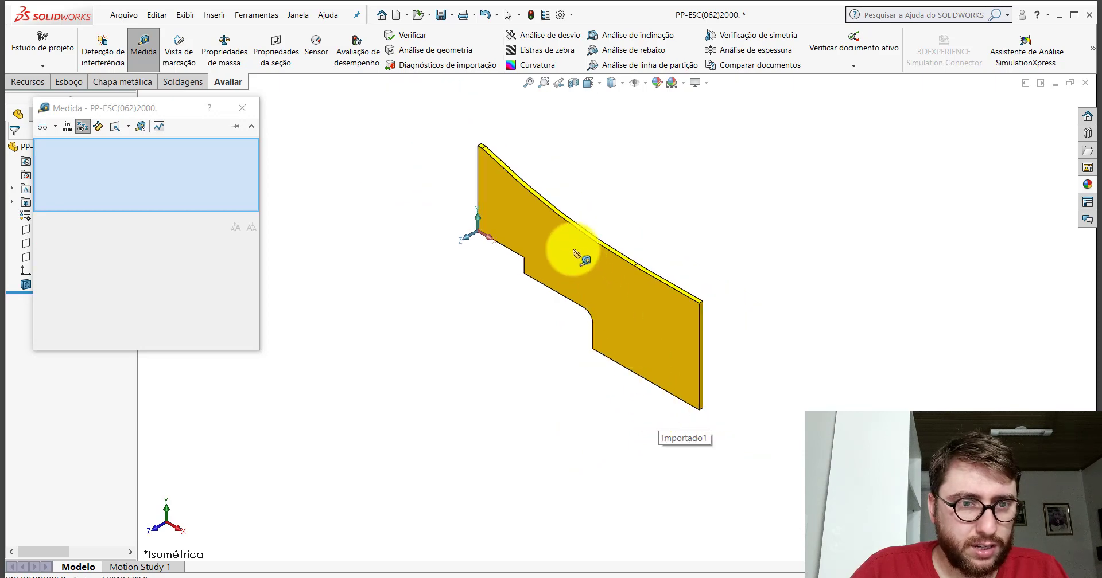
pyautogui.click(552, 214)
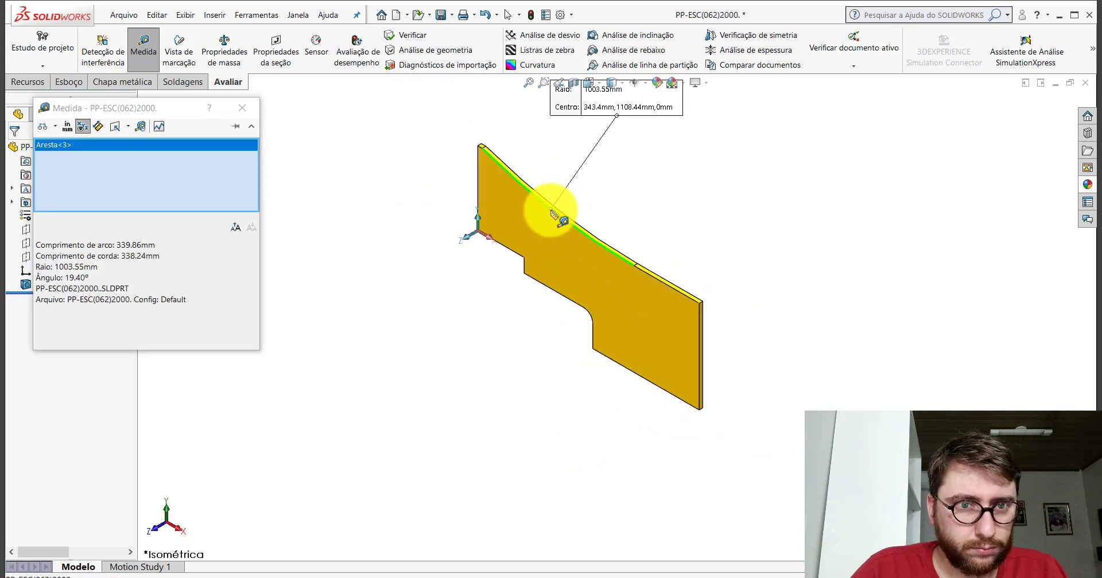
pyautogui.scroll(1, 625, 200)
pyautogui.click(638, 232)
pyautogui.click(242, 108)
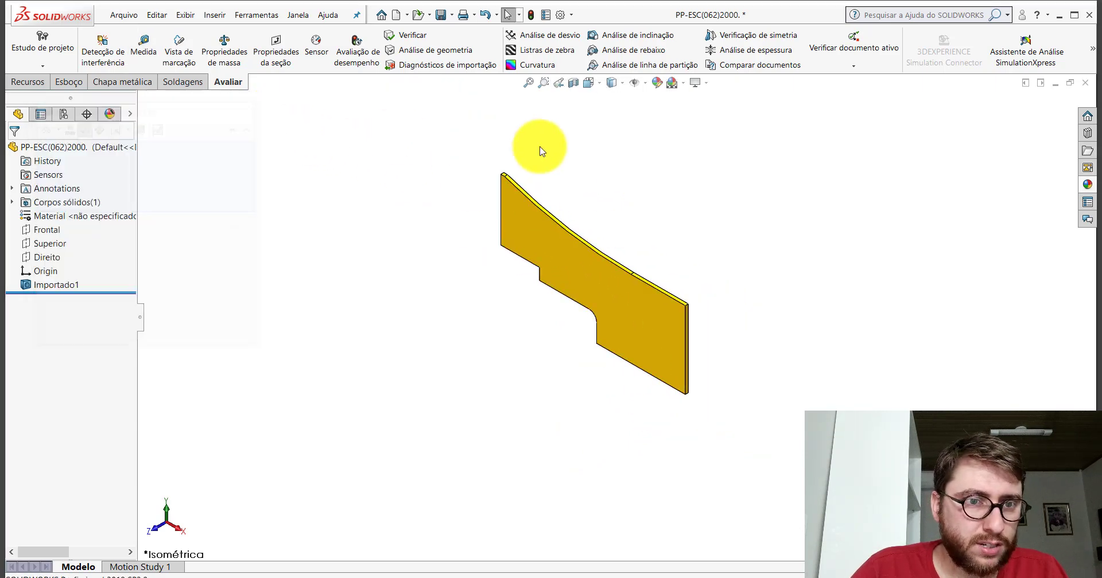
pyautogui.scroll(-3, 634, 287)
pyautogui.scroll(1, 624, 297)
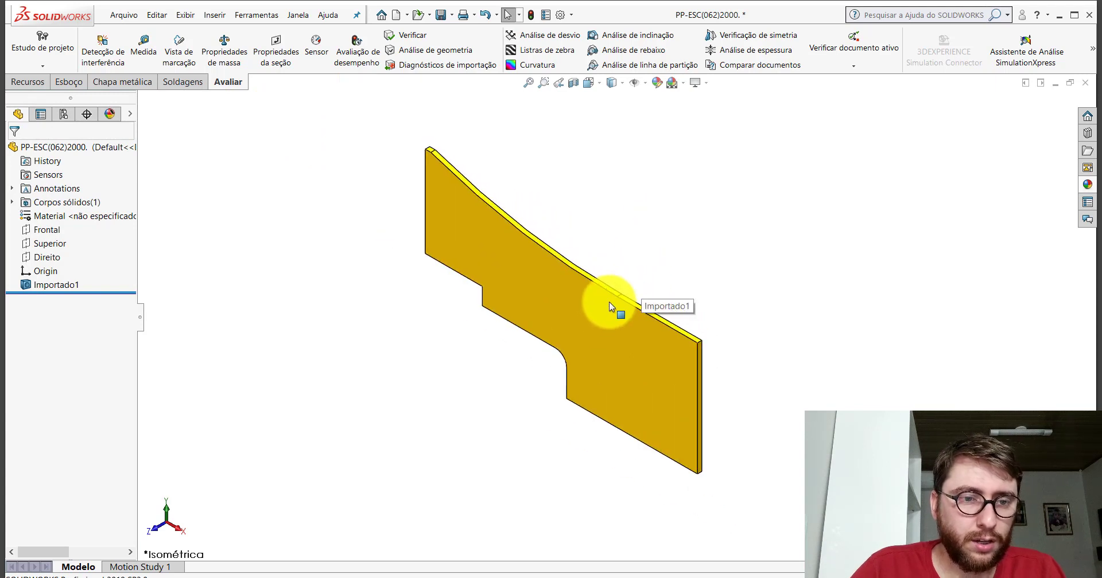
pyautogui.scroll(-1, 577, 273)
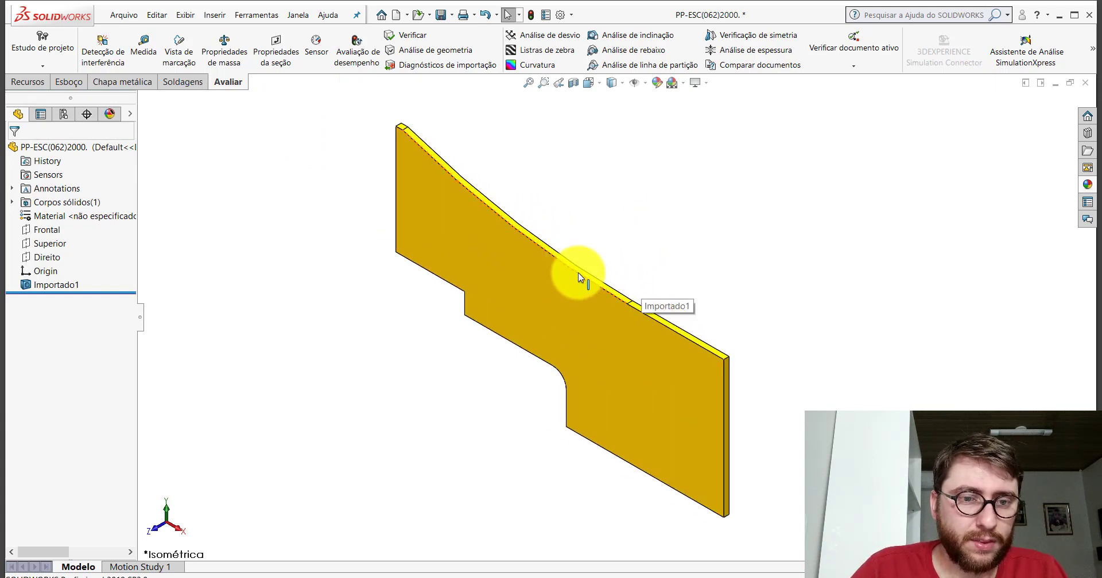
# Open the PM-ESC(001)2000 folder and copy the PP-ESC(061)2000 part file
pyautogui.click(1058, 17)
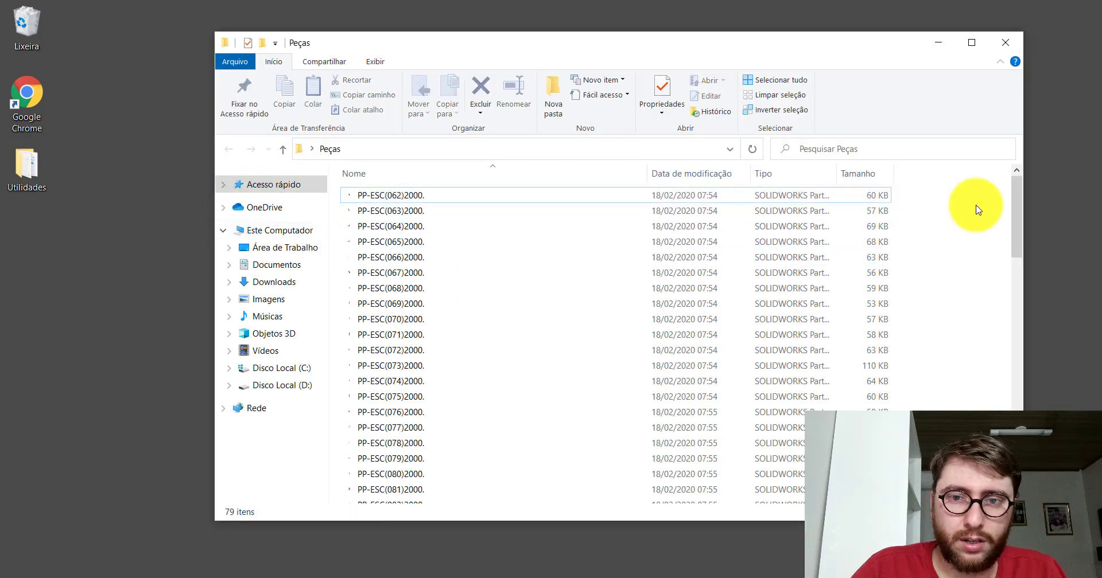
pyautogui.click(938, 43)
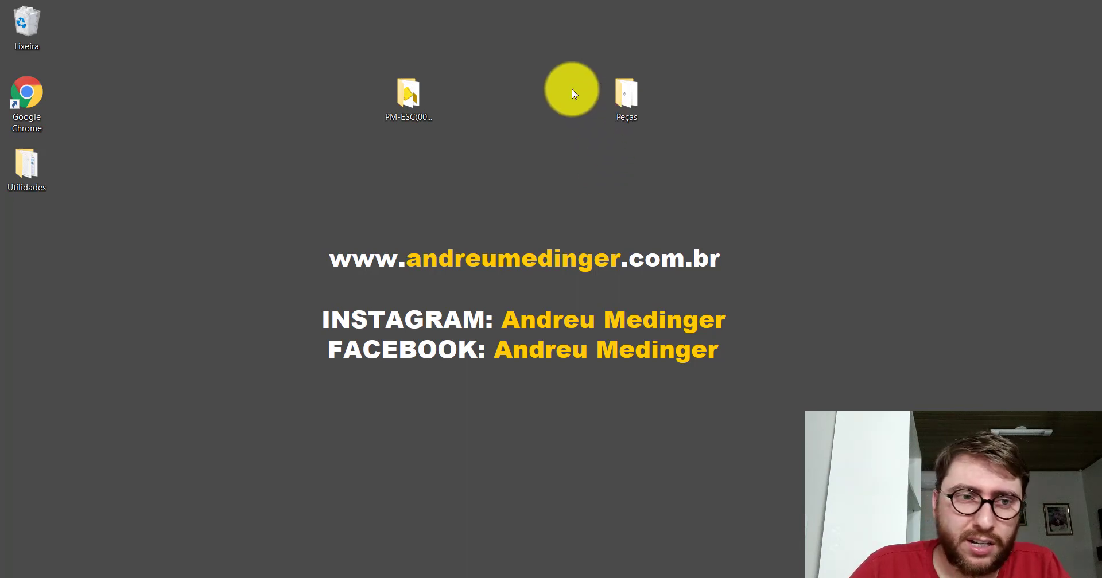
pyautogui.doubleClick(408, 93)
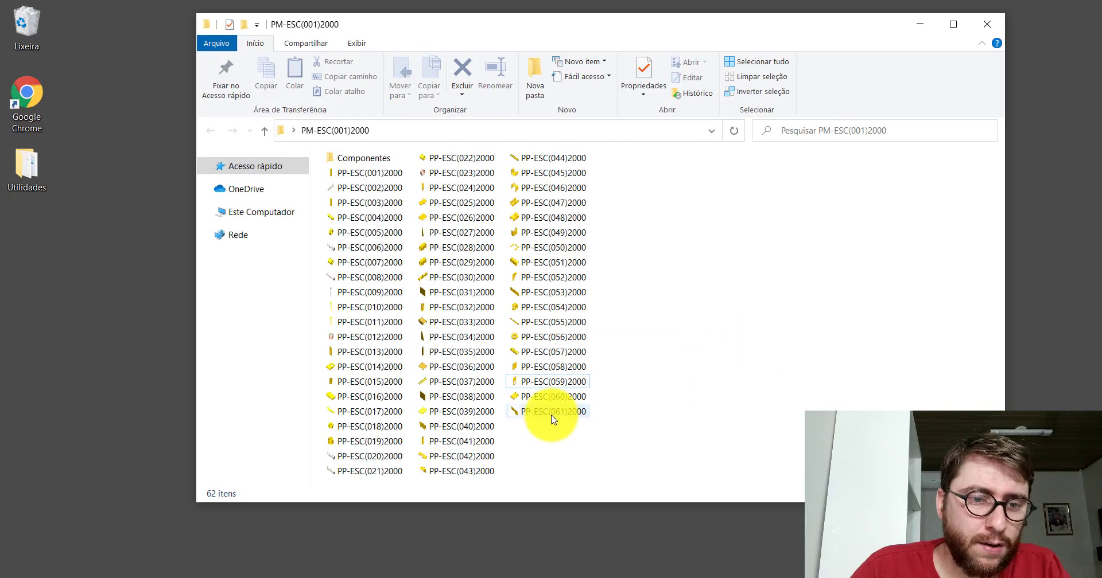
pyautogui.rightClick(544, 415)
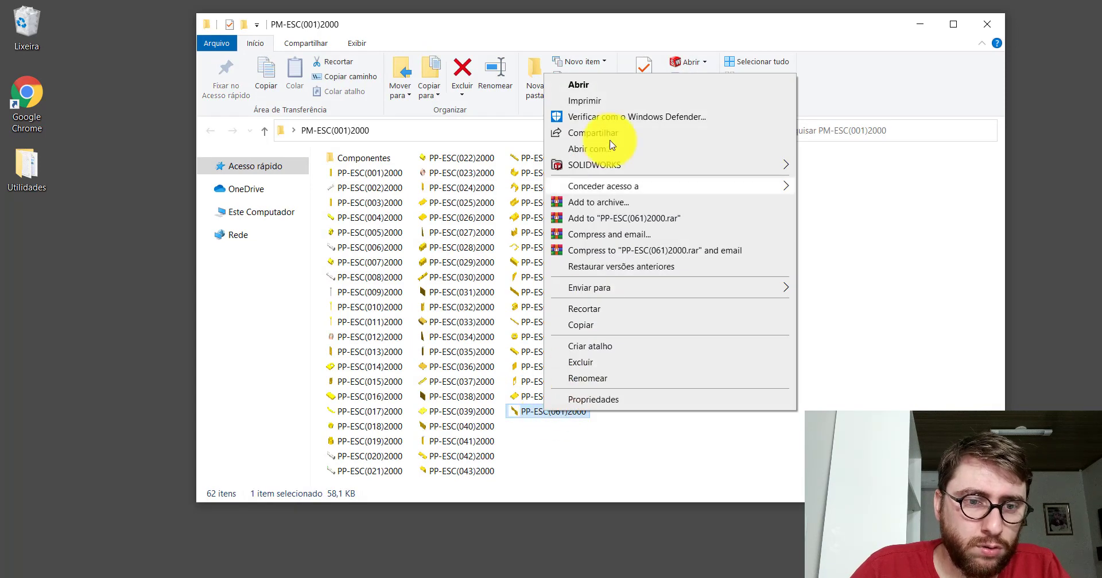
pyautogui.click(591, 328)
# Paste the copy, rename it PP-ESC(062)2000, and open it in SOLIDWORKS
pyautogui.rightClick(644, 200)
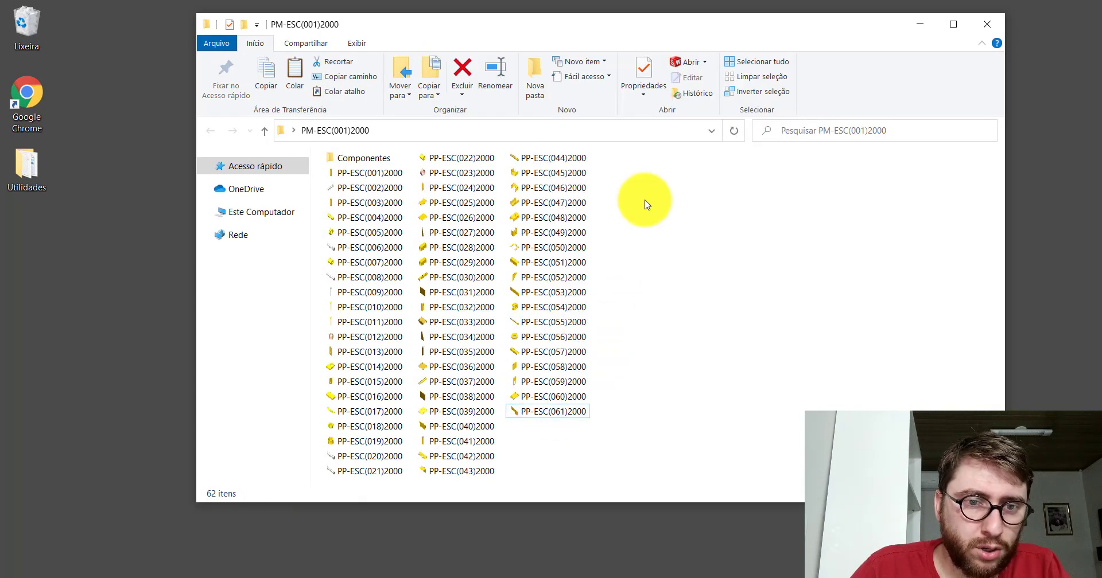
pyautogui.click(680, 302)
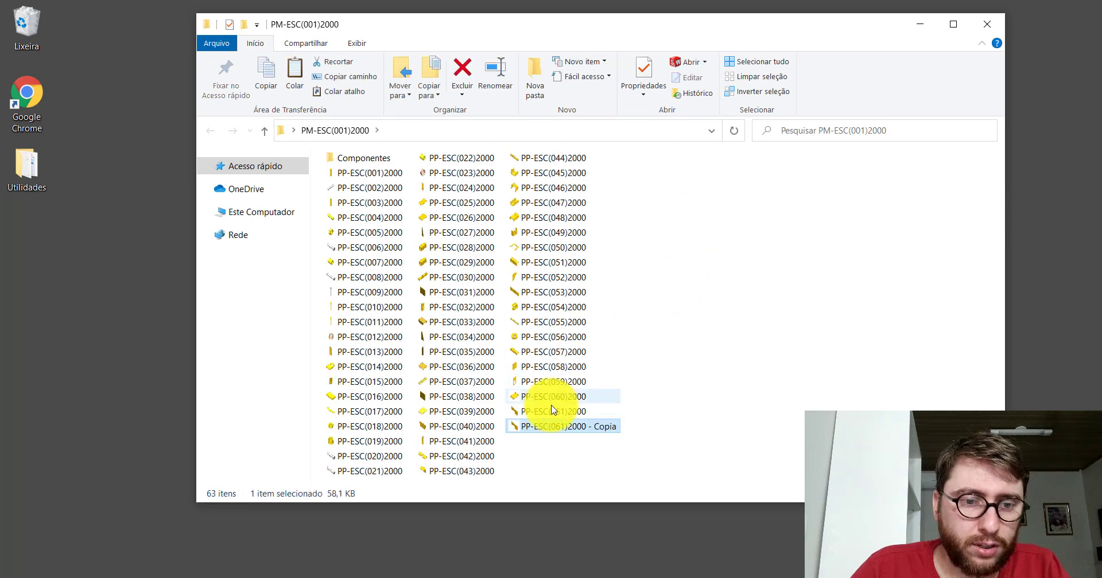
pyautogui.rightClick(541, 432)
pyautogui.click(571, 397)
pyautogui.write('2')
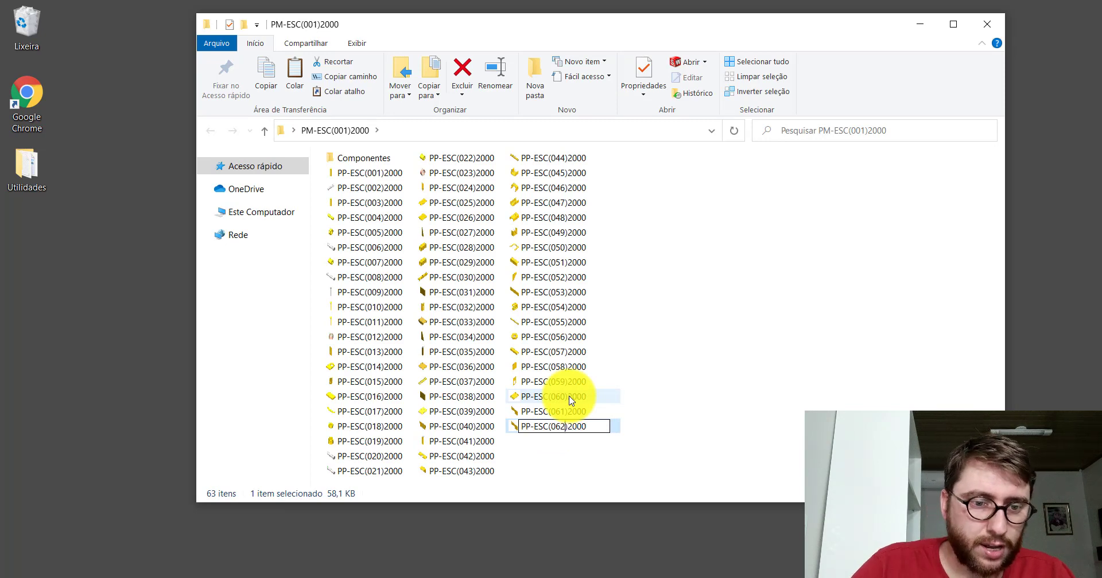
pyautogui.doubleClick(552, 427)
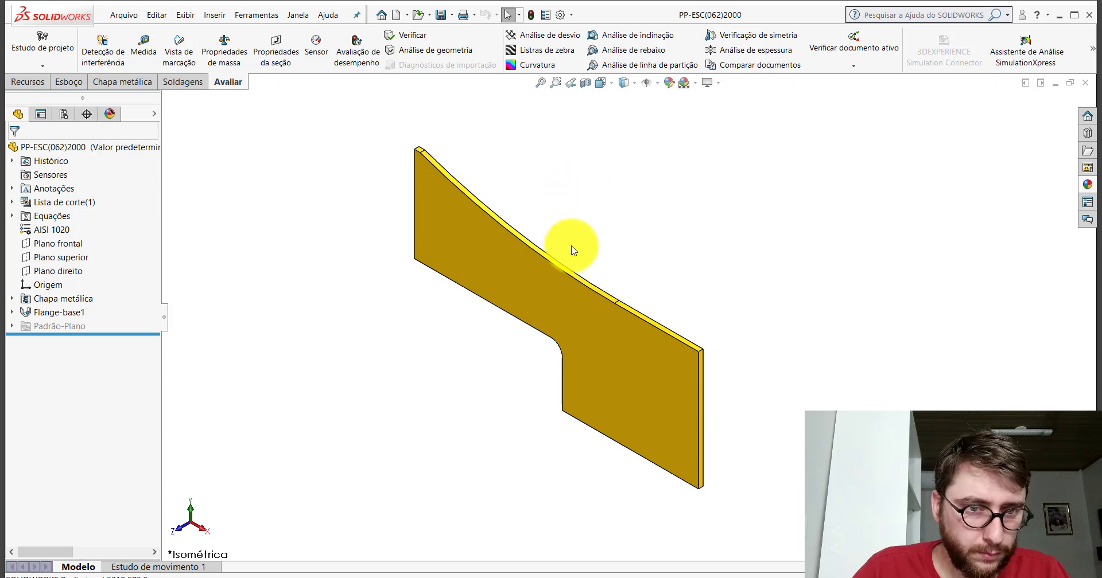
# Return to the imported PP-ESC(062)2000. plate window, keeping the sheet-metal copy open
pyautogui.scroll(-2, 578, 308)
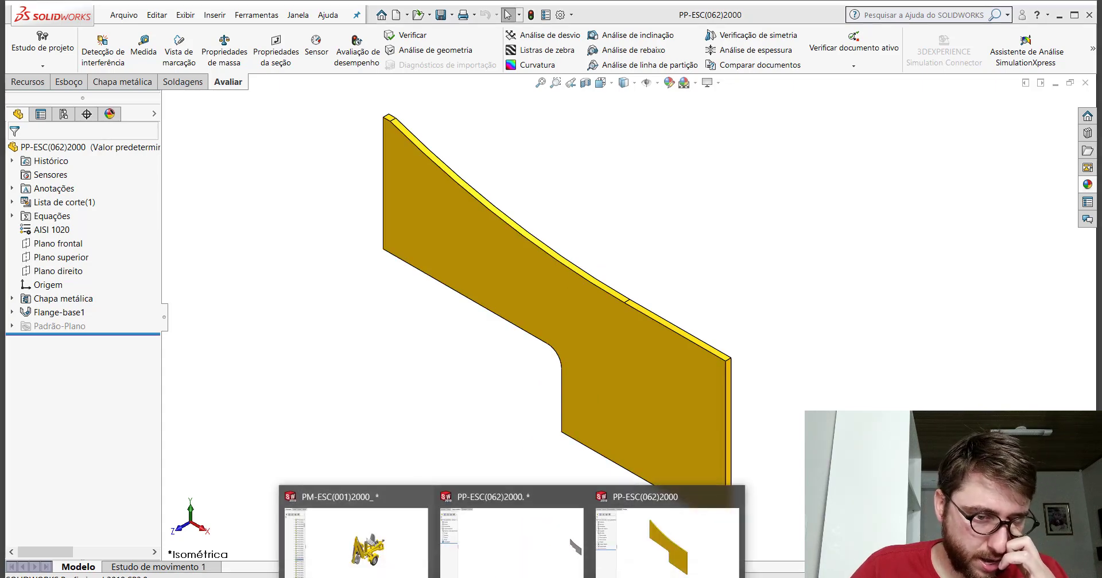
pyautogui.click(514, 531)
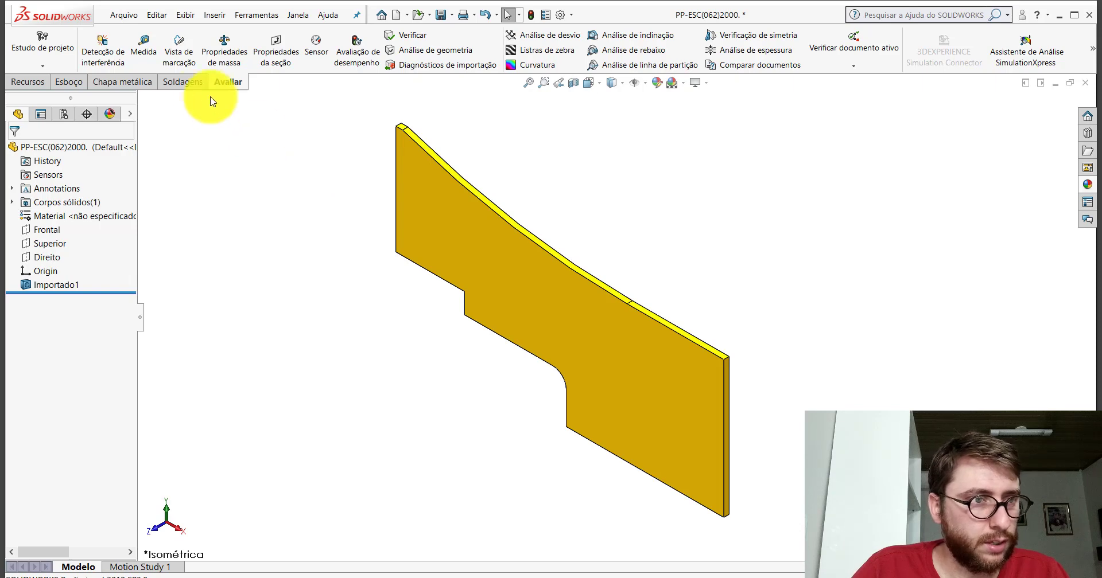
# Measure the imported plate's straight top edge at 143.65 mm
pyautogui.click(144, 44)
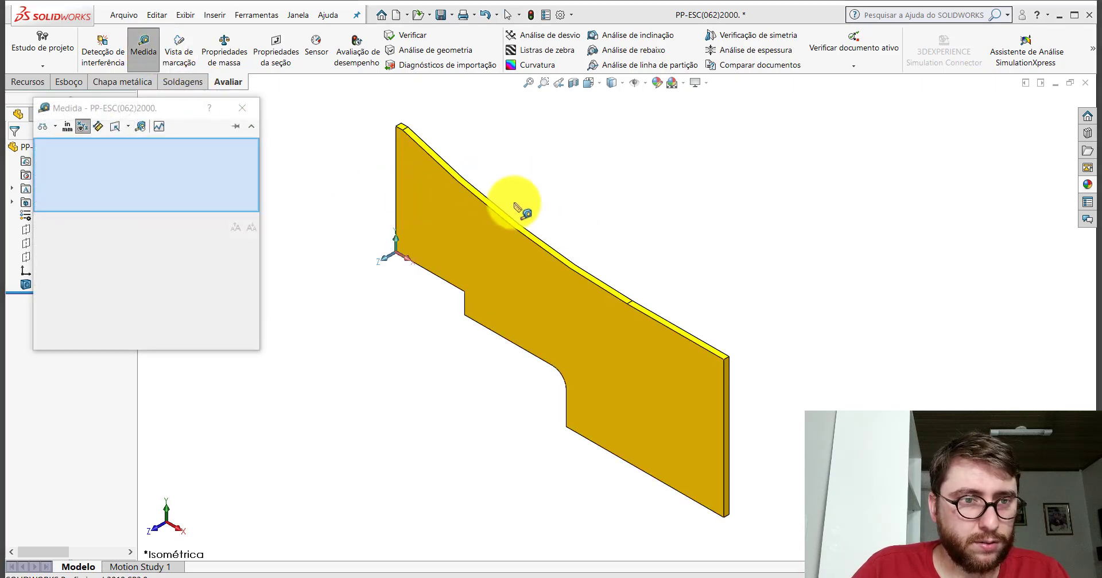
pyautogui.scroll(-3, 439, 168)
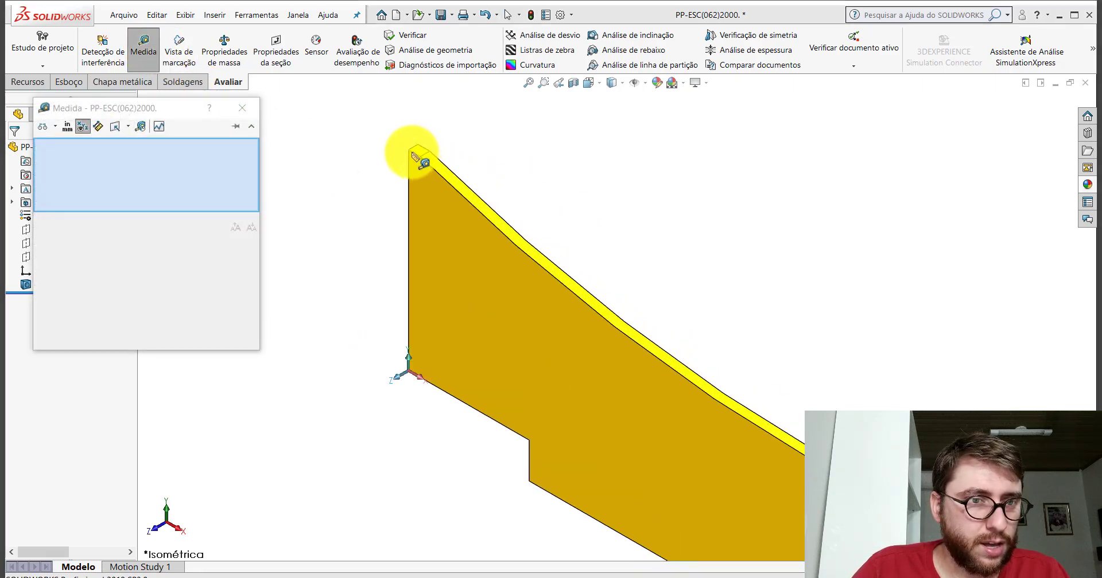
pyautogui.click(423, 163)
pyautogui.click(492, 160)
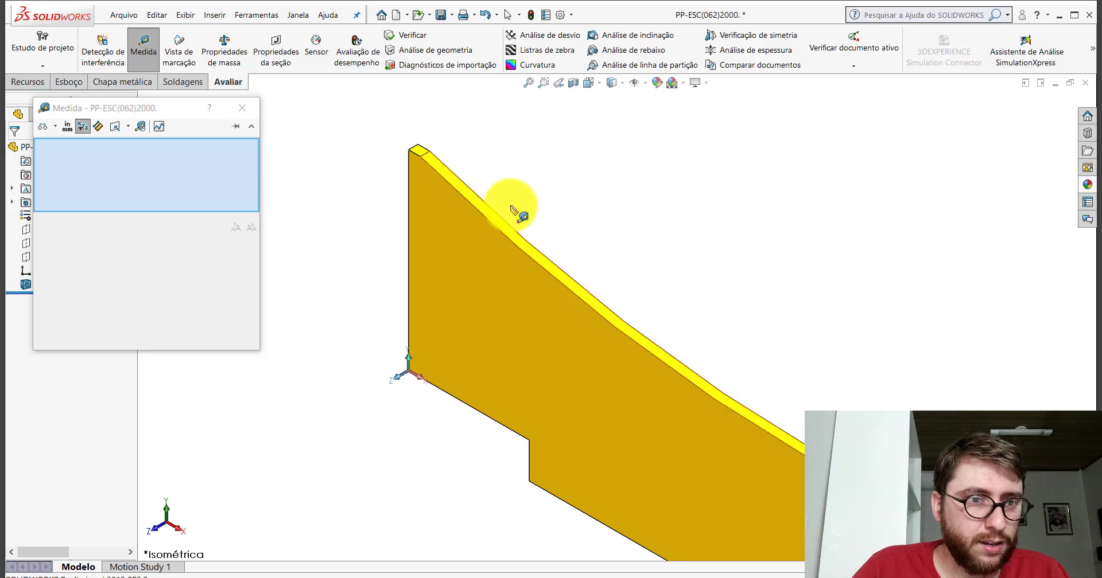
pyautogui.scroll(3, 516, 212)
pyautogui.scroll(-5, 705, 376)
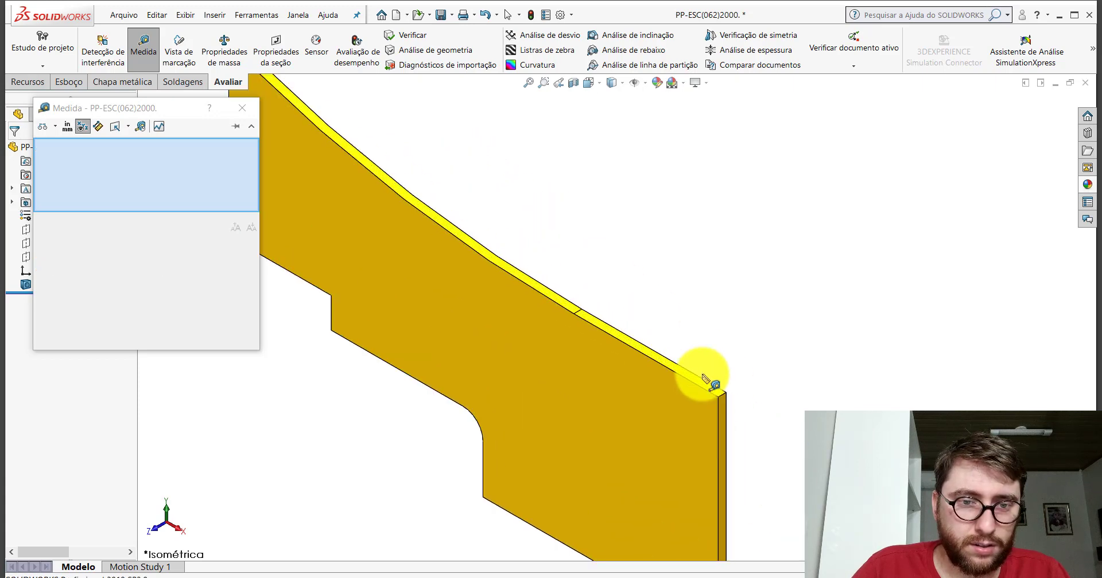
pyautogui.click(595, 329)
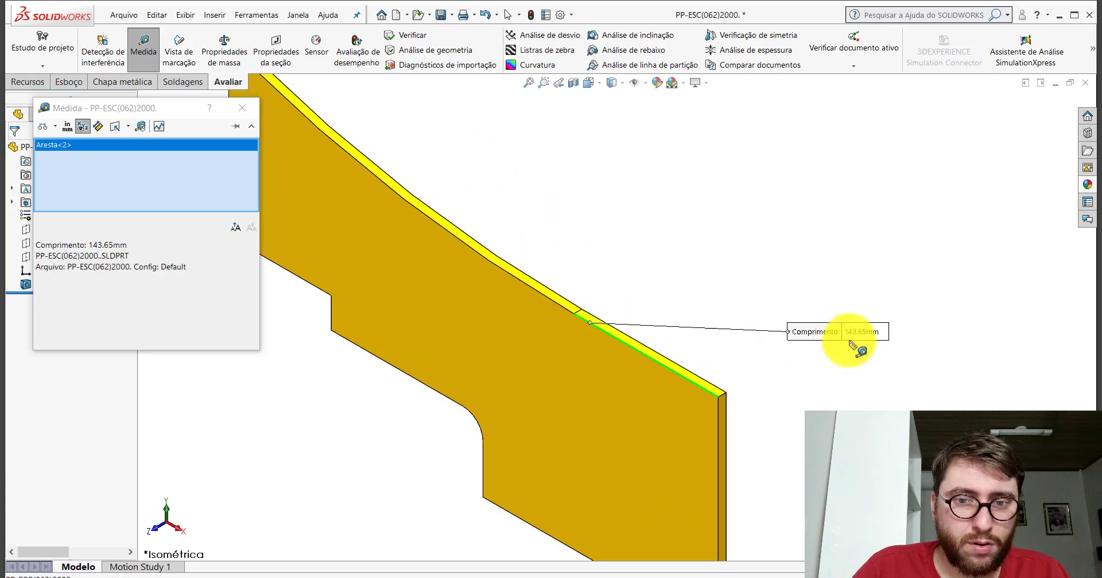
pyautogui.click(242, 107)
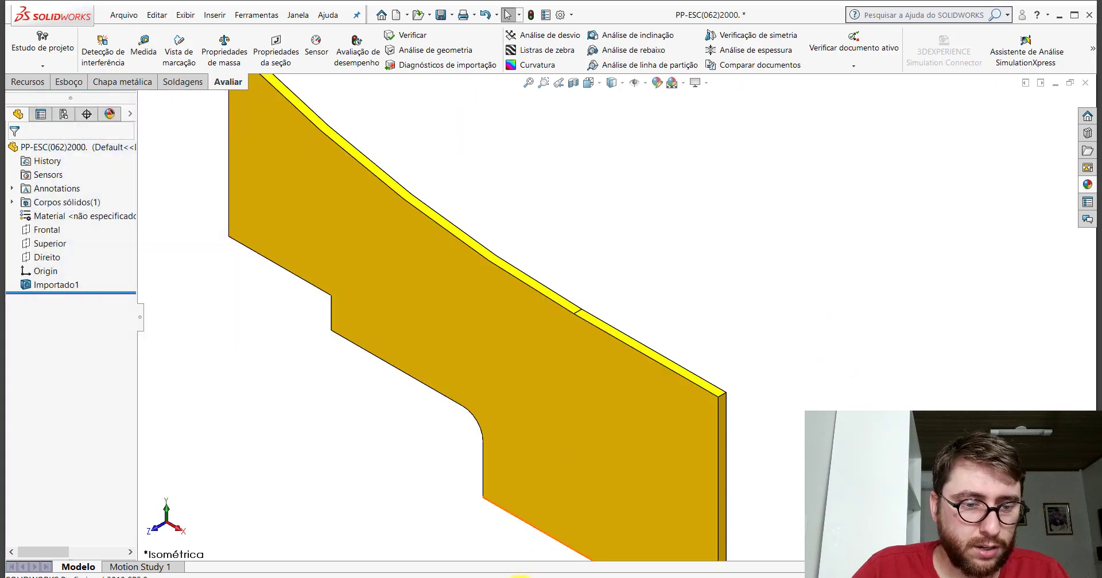
# Measure the sheet-metal copy's straight top edge, also 143.65 mm
pyautogui.click(608, 525)
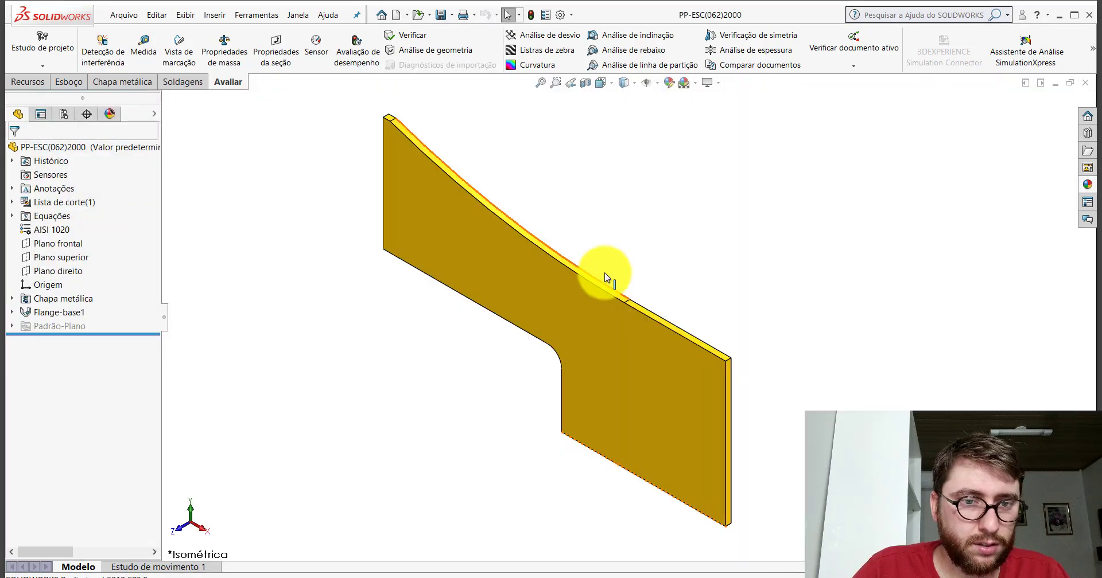
pyautogui.click(143, 47)
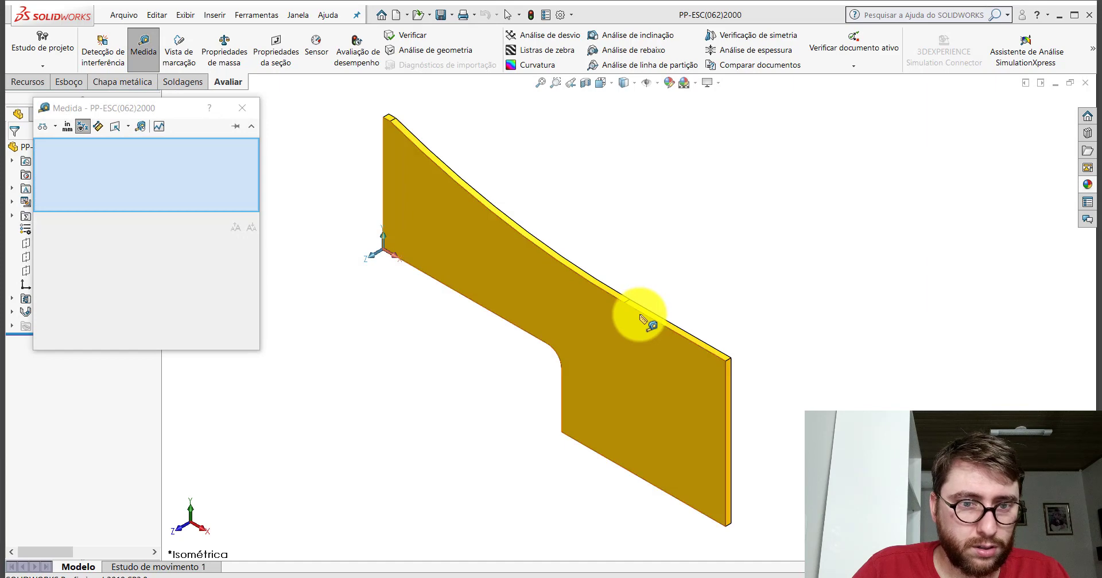
pyautogui.click(639, 313)
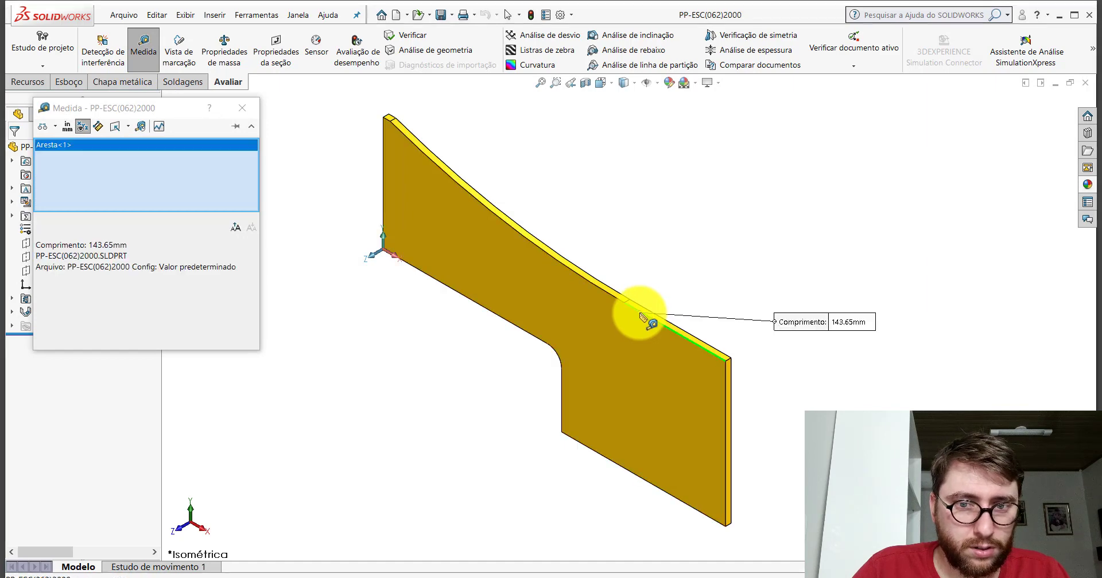
pyautogui.click(243, 109)
# Measure the imported plate's curved top: radius 1003.55 mm, area 2698.48 mm², perimeter 695.60 mm
pyautogui.click(511, 530)
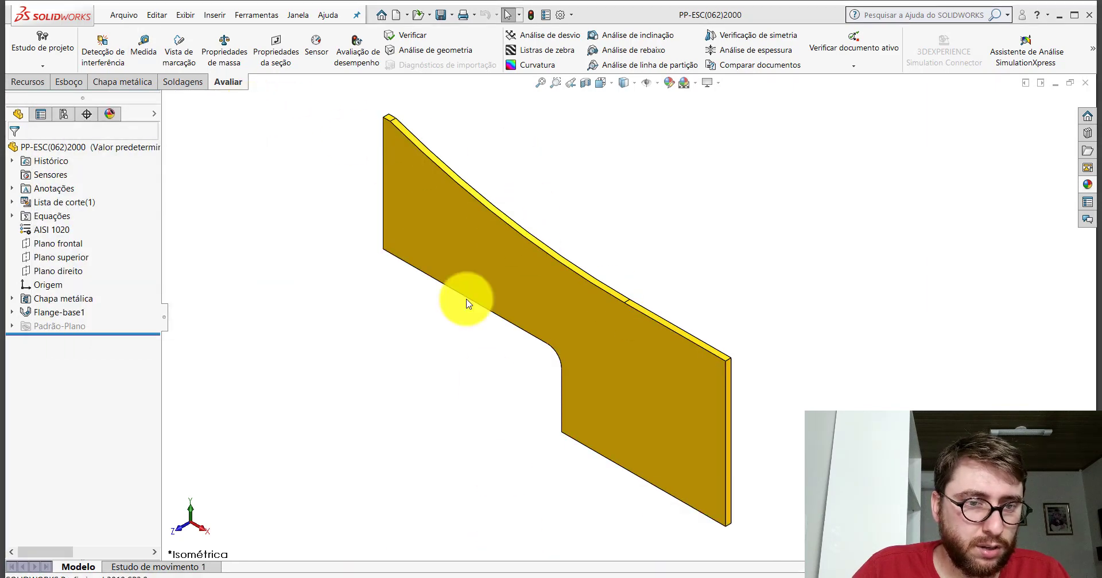
pyautogui.click(144, 43)
pyautogui.scroll(-3, 505, 239)
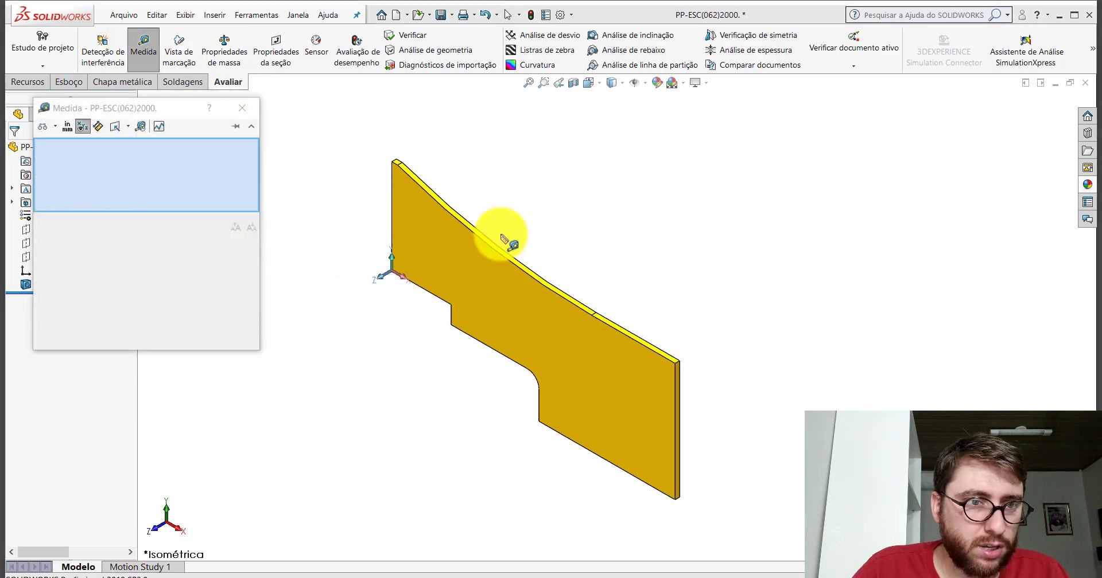
pyautogui.scroll(3, 472, 212)
pyautogui.scroll(3, 424, 213)
pyautogui.click(409, 205)
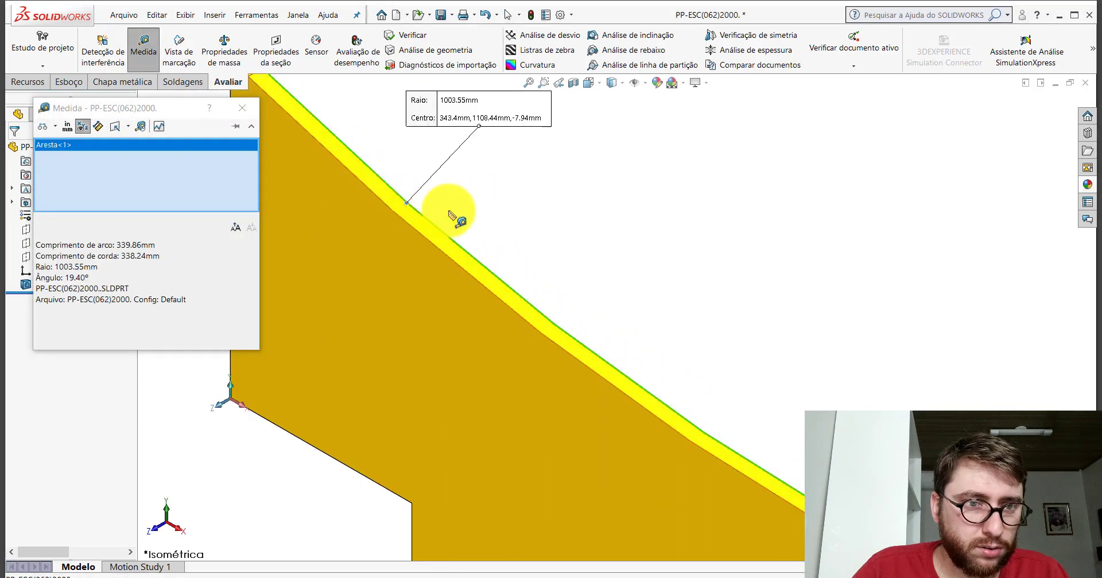
pyautogui.click(423, 229)
pyautogui.click(464, 244)
pyautogui.scroll(2, 603, 282)
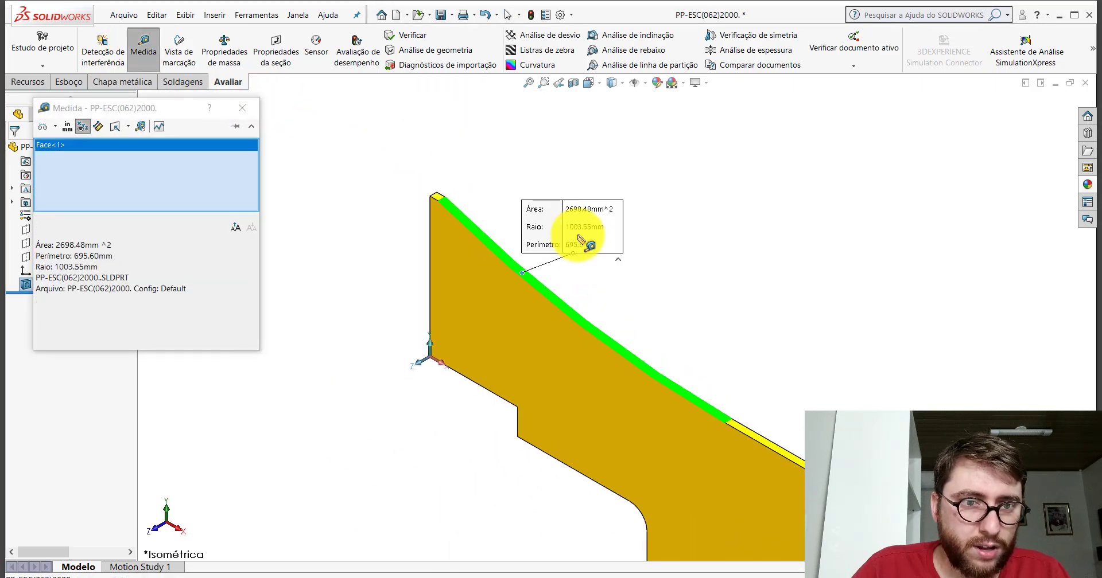
# Change the Flange-base1 top arc radius from R994.50 to 1003.55 mm
pyautogui.click(252, 109)
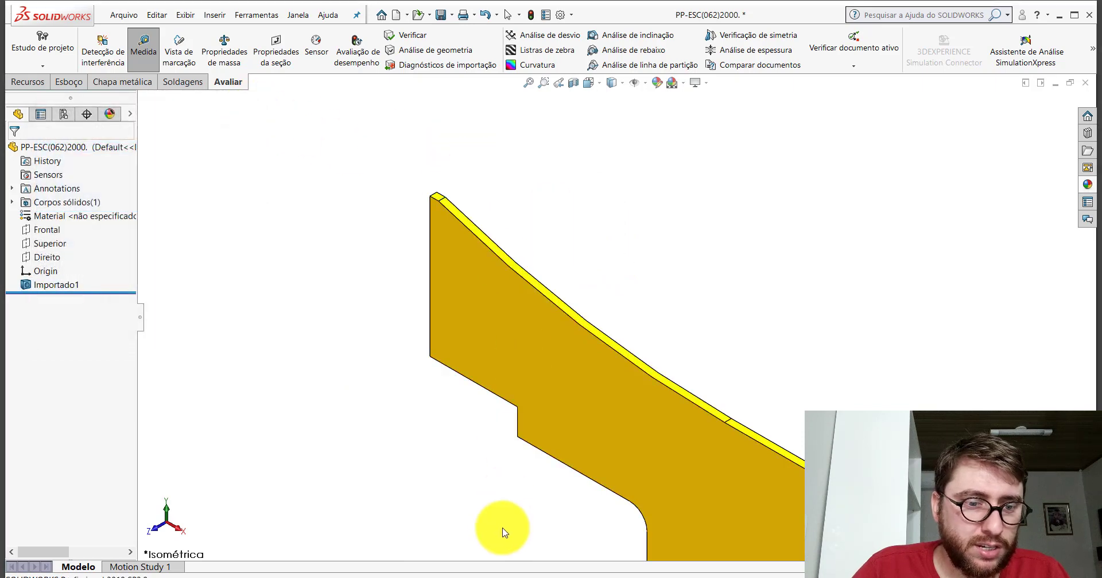
pyautogui.press('f')
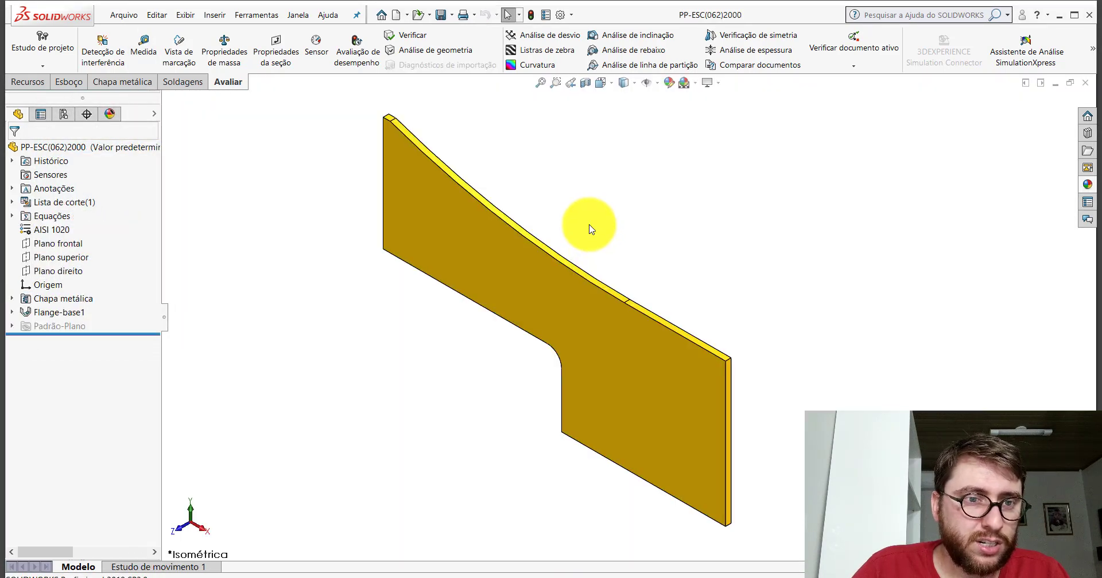
pyautogui.scroll(-3, 583, 229)
pyautogui.click(471, 227)
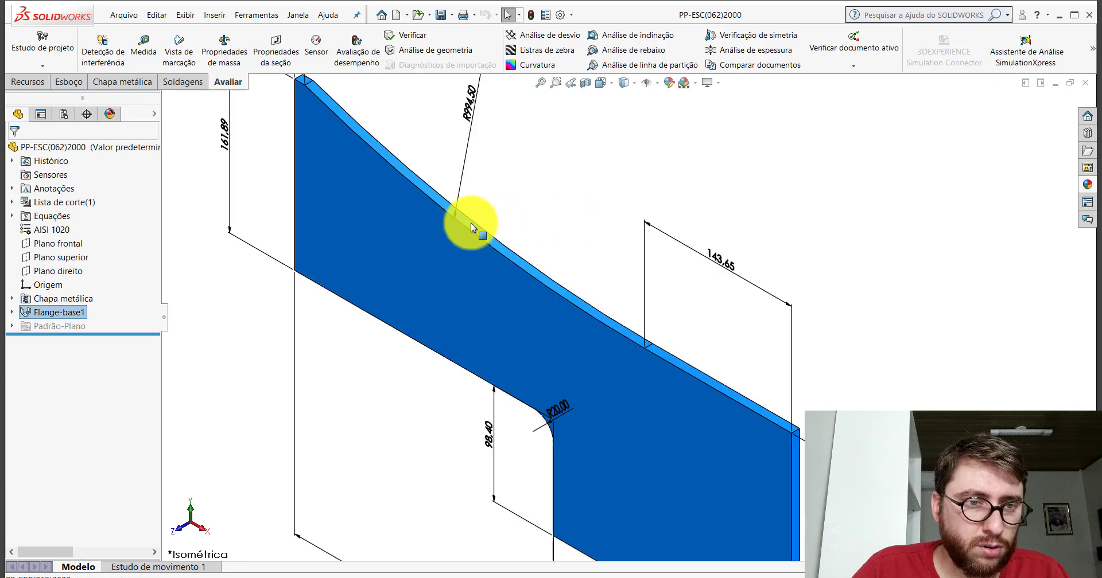
pyautogui.scroll(3, 588, 224)
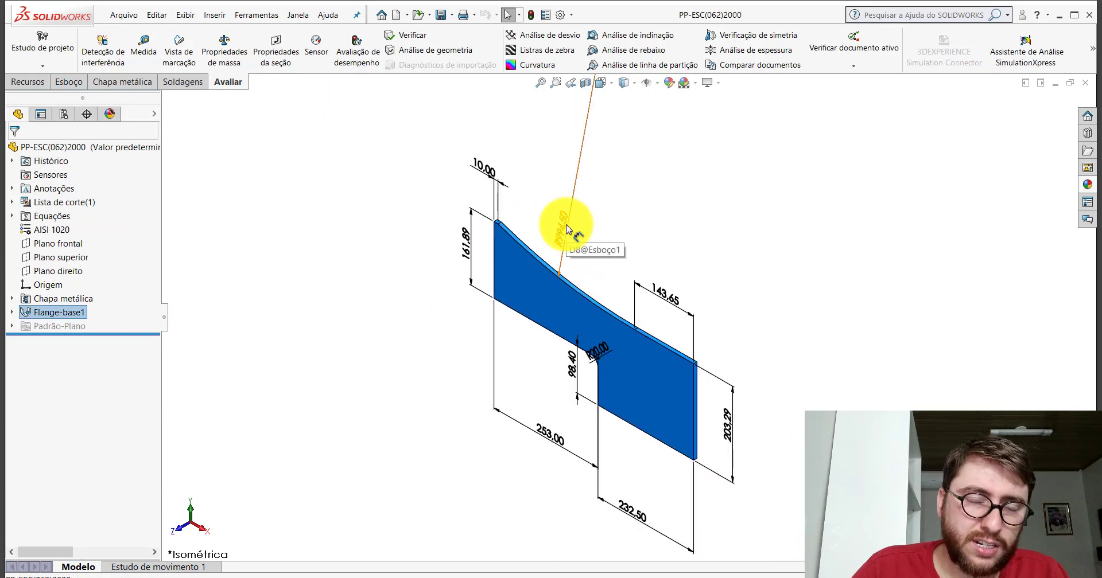
pyautogui.doubleClick(565, 223)
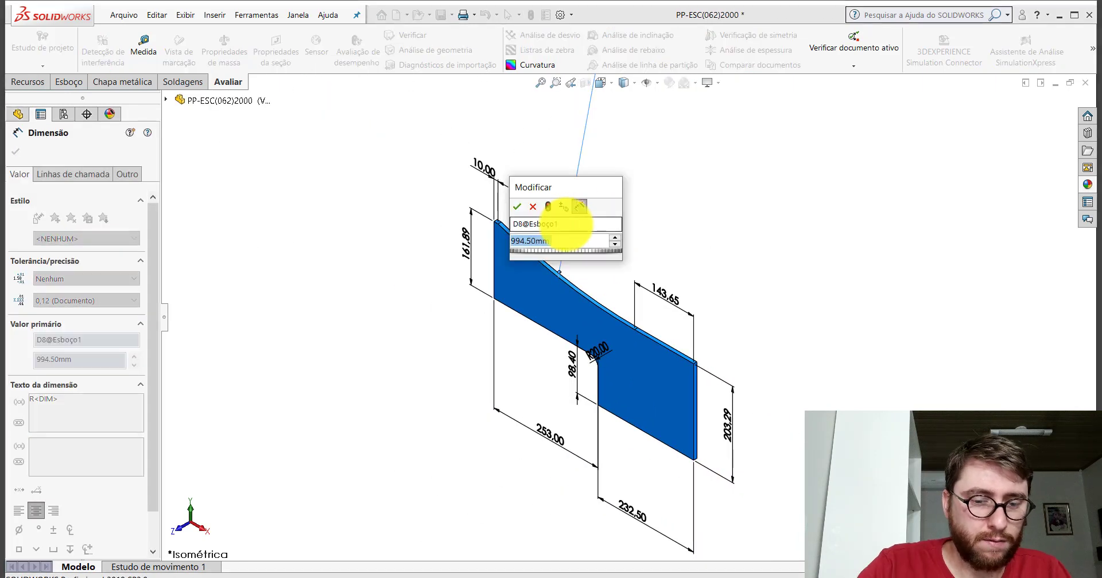
pyautogui.write(',')
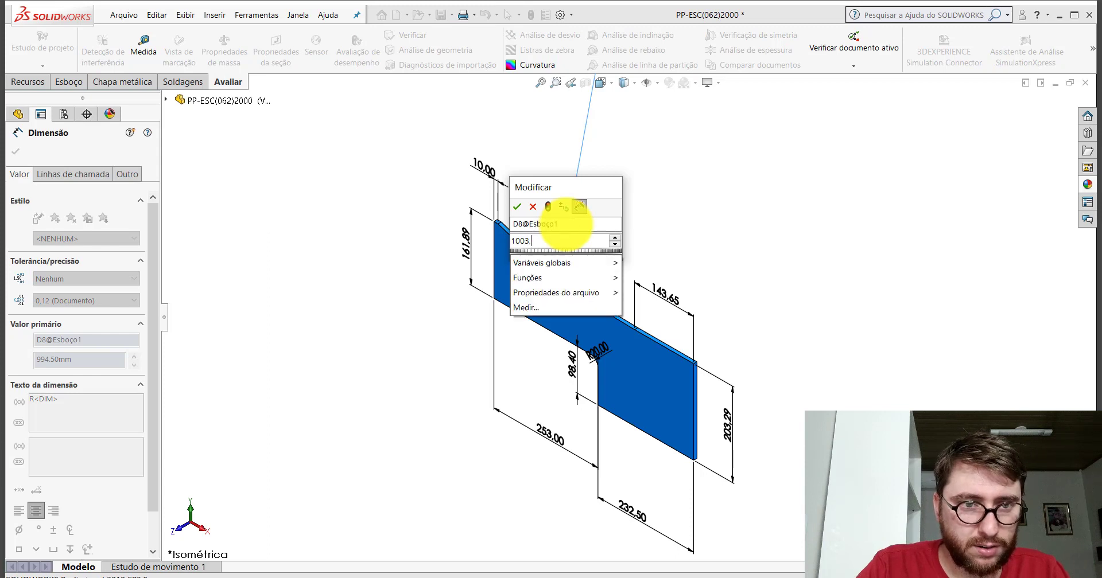
pyautogui.write('55')
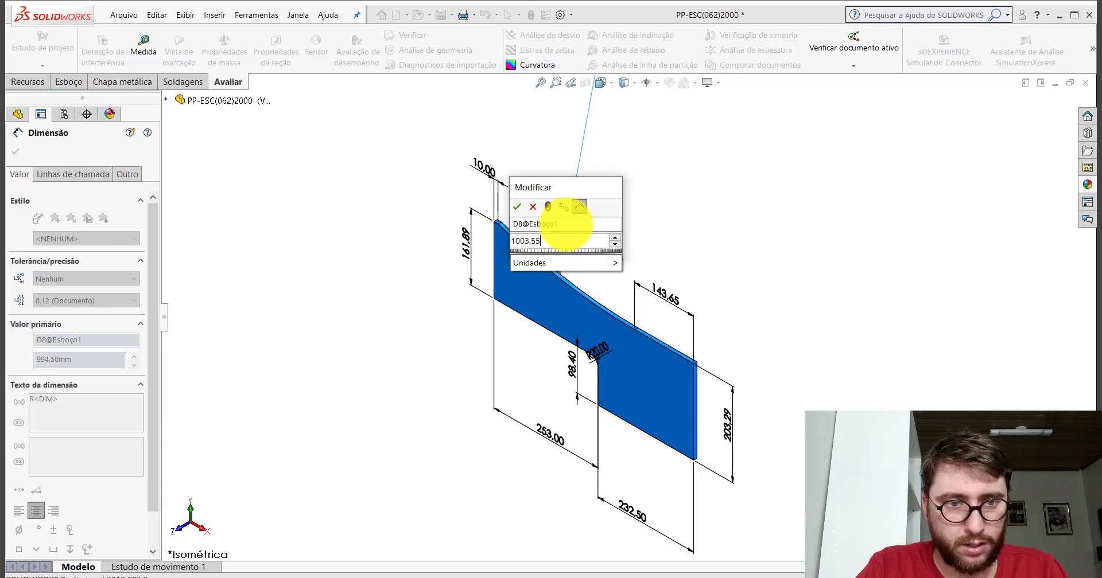
pyautogui.press('Return')
pyautogui.press('Escape')
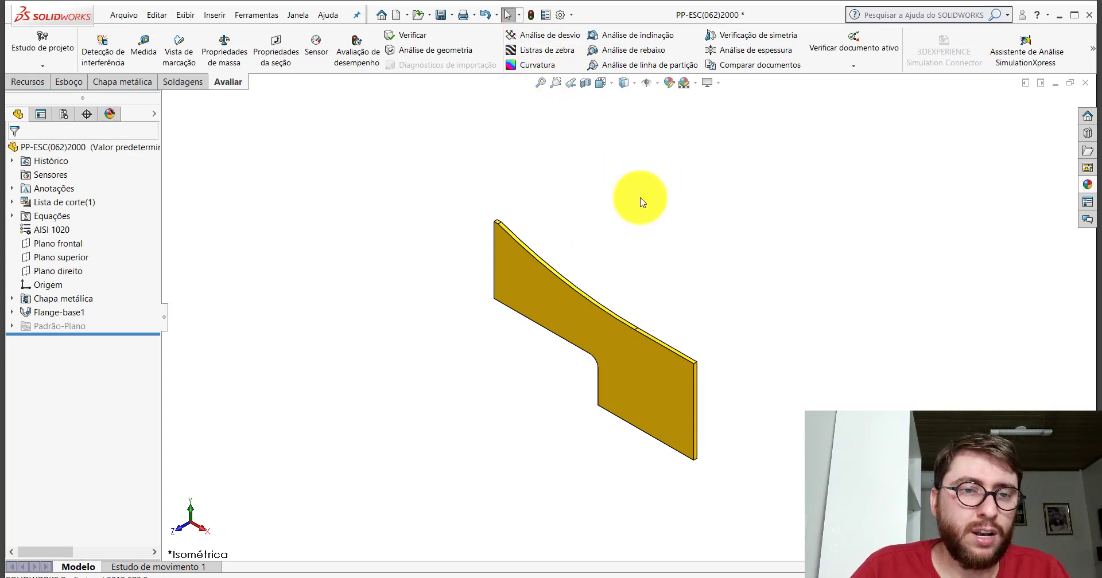
# Measure the right vertical edge on both the imported plate and the sheet-metal plate
pyautogui.scroll(-1, 603, 280)
pyautogui.scroll(-1, 606, 282)
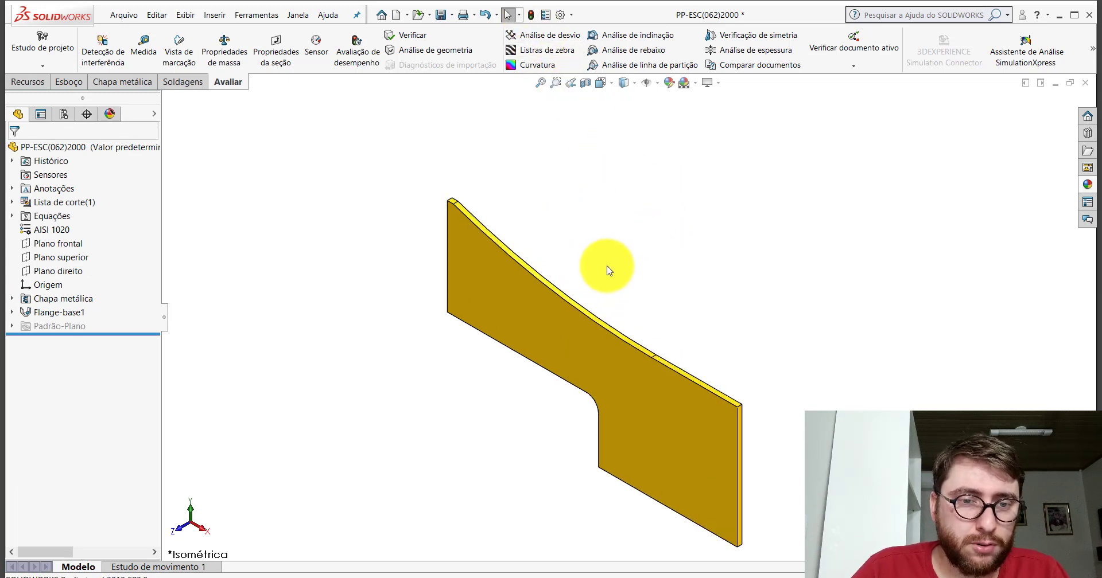
pyautogui.scroll(1, 734, 402)
pyautogui.scroll(-1, 757, 422)
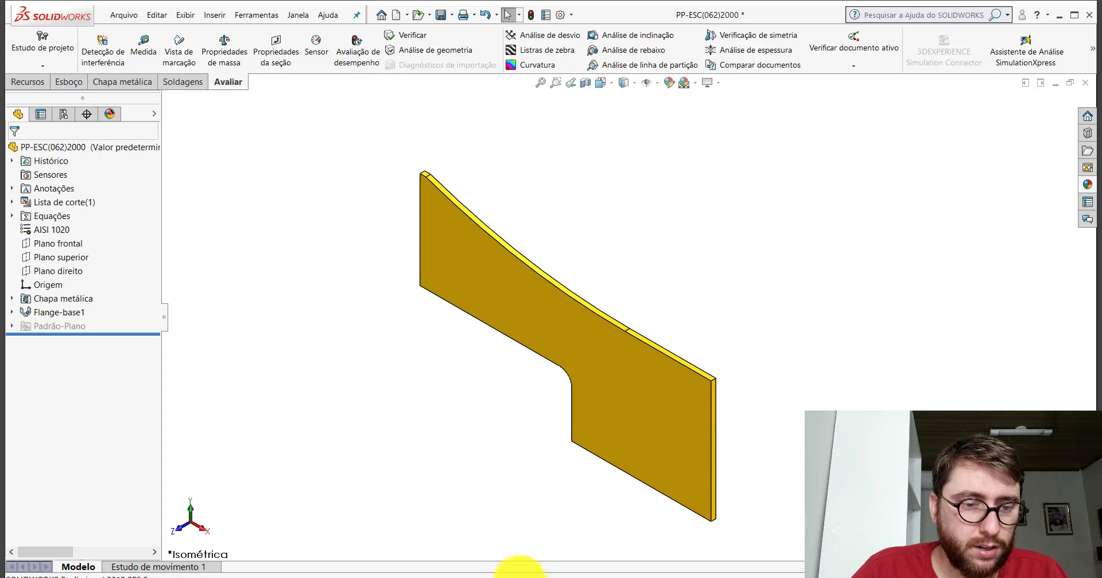
pyautogui.click(519, 533)
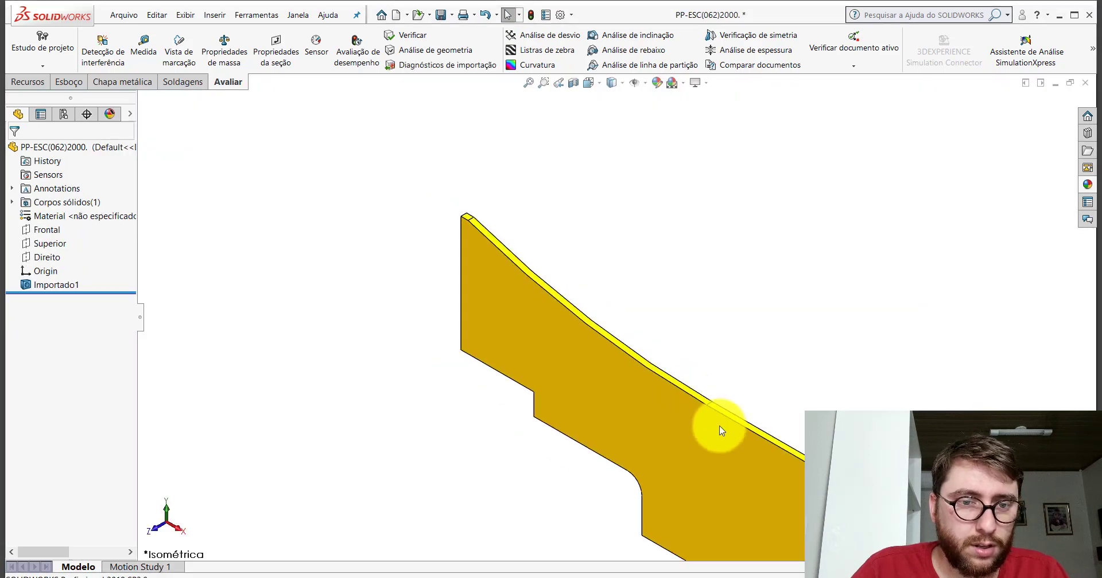
pyautogui.scroll(2, 728, 437)
pyautogui.scroll(1, 738, 445)
pyautogui.scroll(-2, 738, 445)
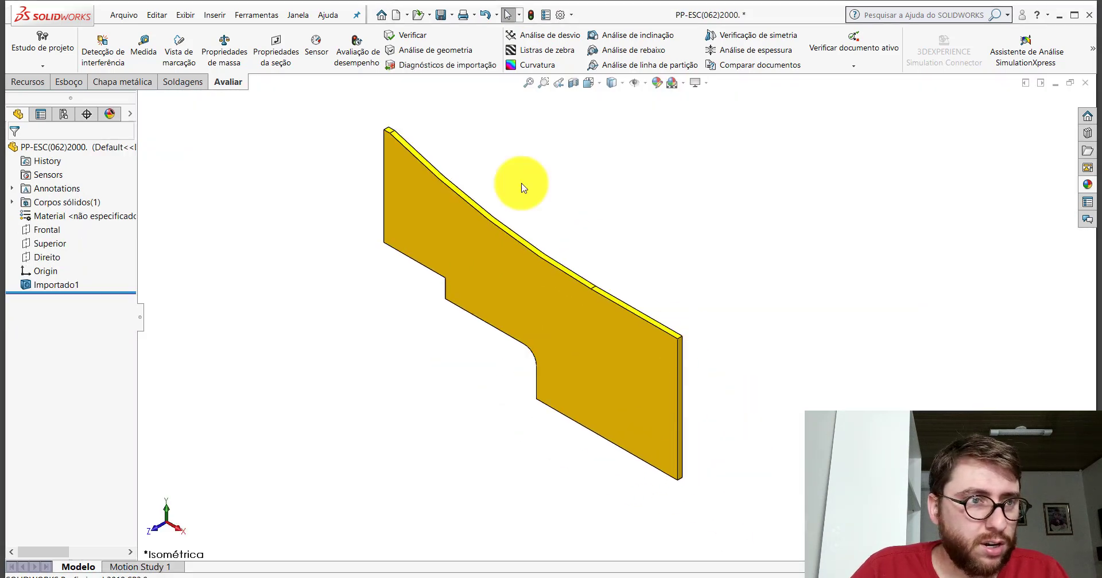
pyautogui.click(144, 51)
pyautogui.scroll(-3, 687, 336)
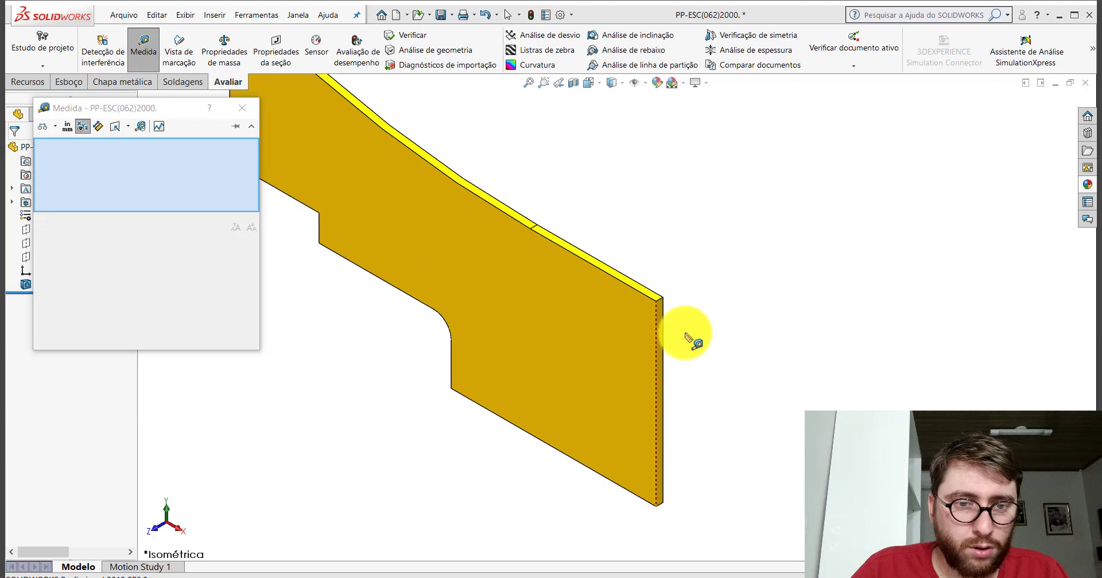
pyautogui.click(658, 316)
pyautogui.click(242, 114)
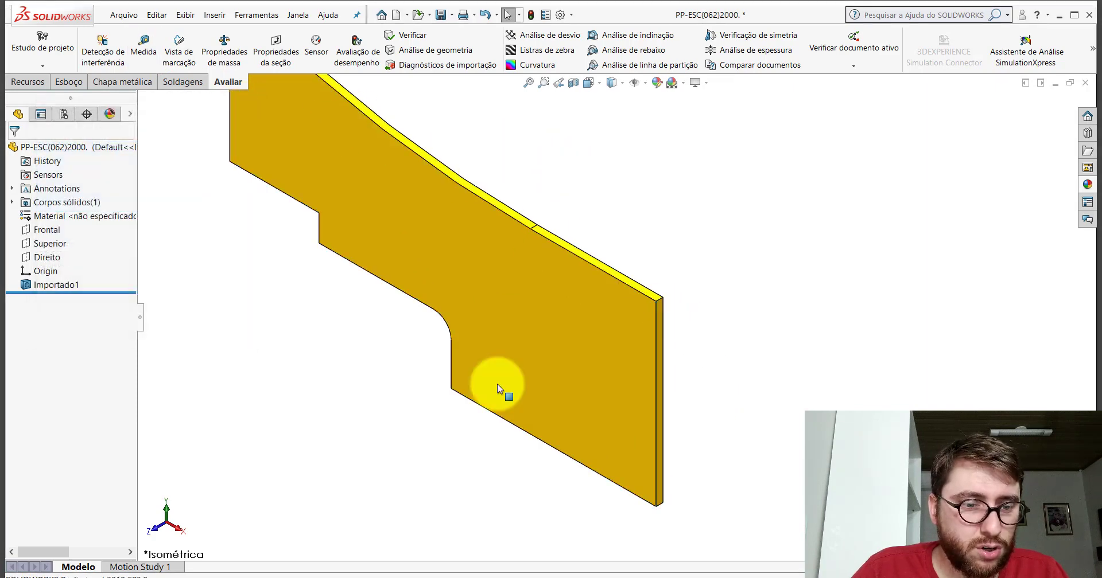
pyautogui.click(651, 541)
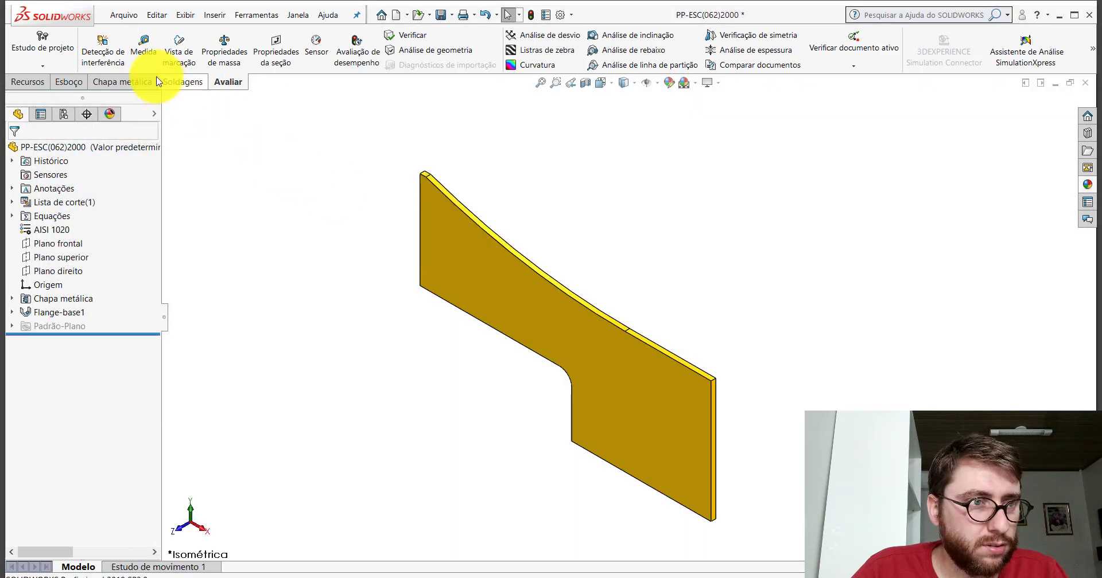
pyautogui.click(144, 55)
pyautogui.scroll(-3, 665, 365)
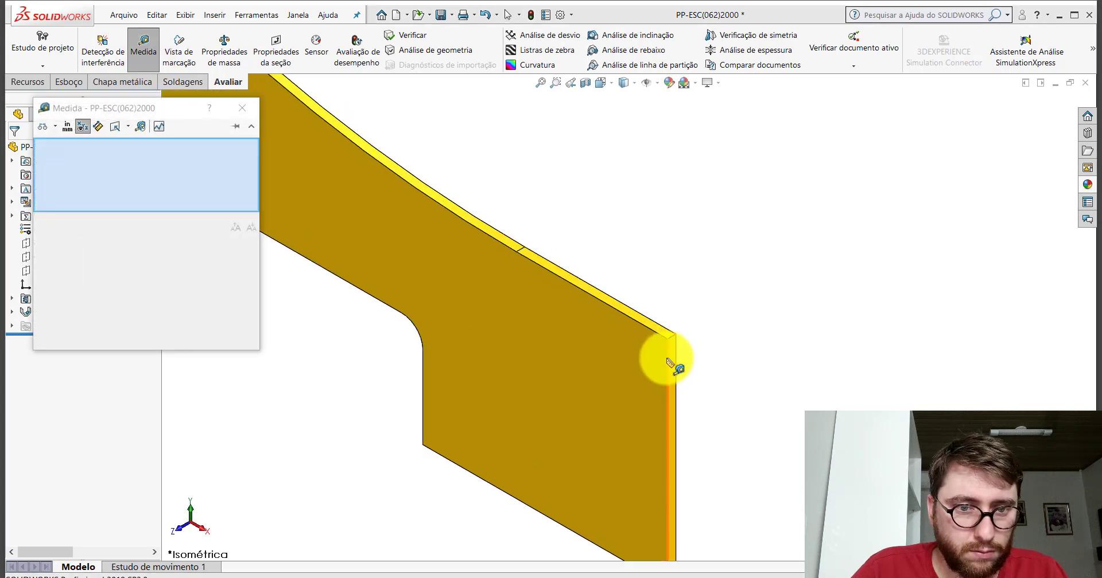
pyautogui.click(667, 361)
pyautogui.scroll(2, 670, 367)
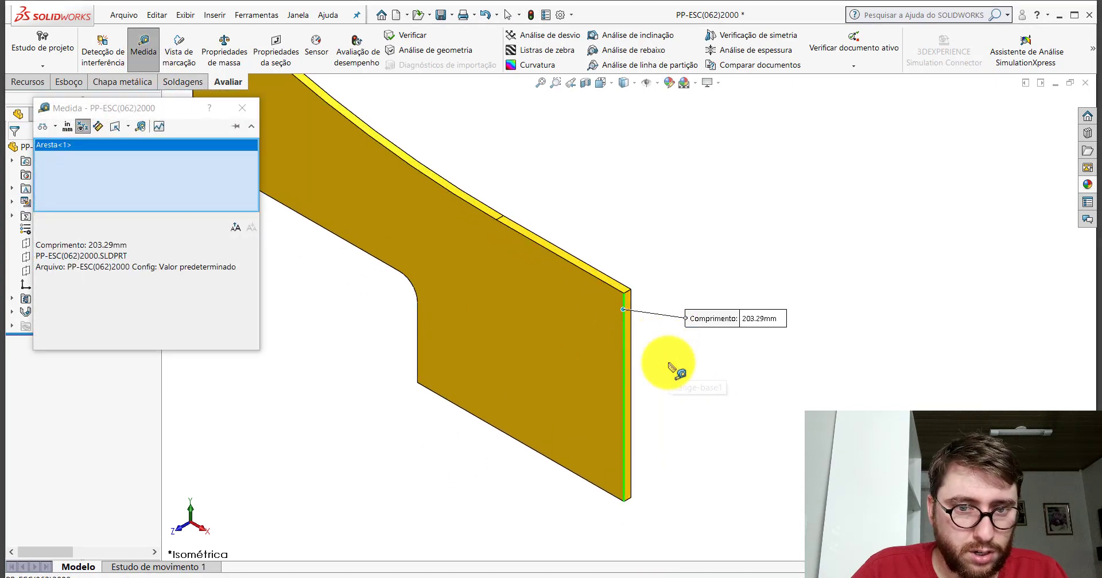
pyautogui.click(256, 109)
# Measure the lower bottom edge on both the imported plate and the sheet-metal plate
pyautogui.click(631, 528)
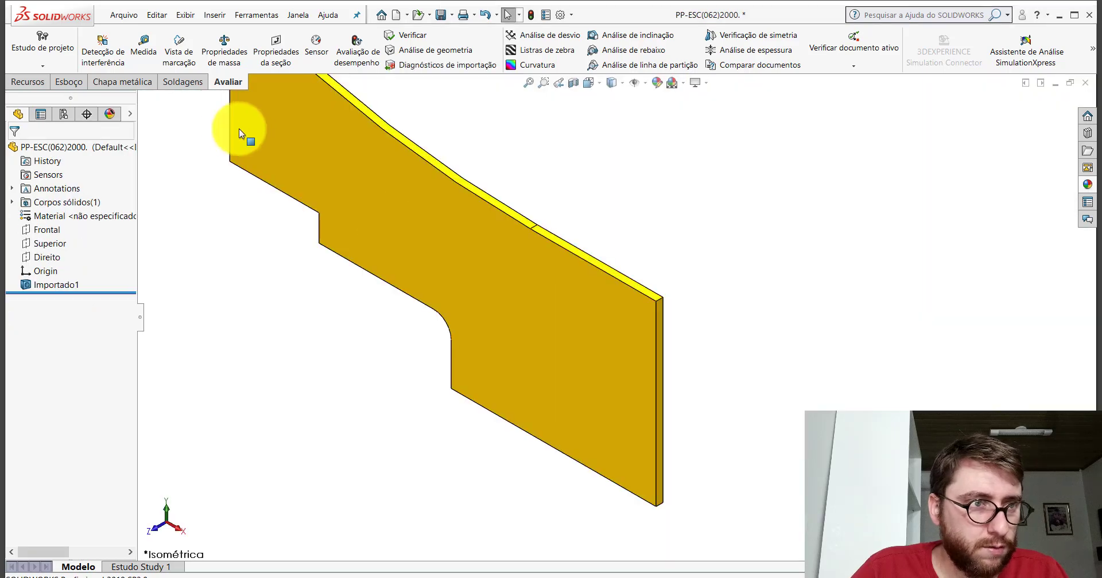
pyautogui.click(148, 55)
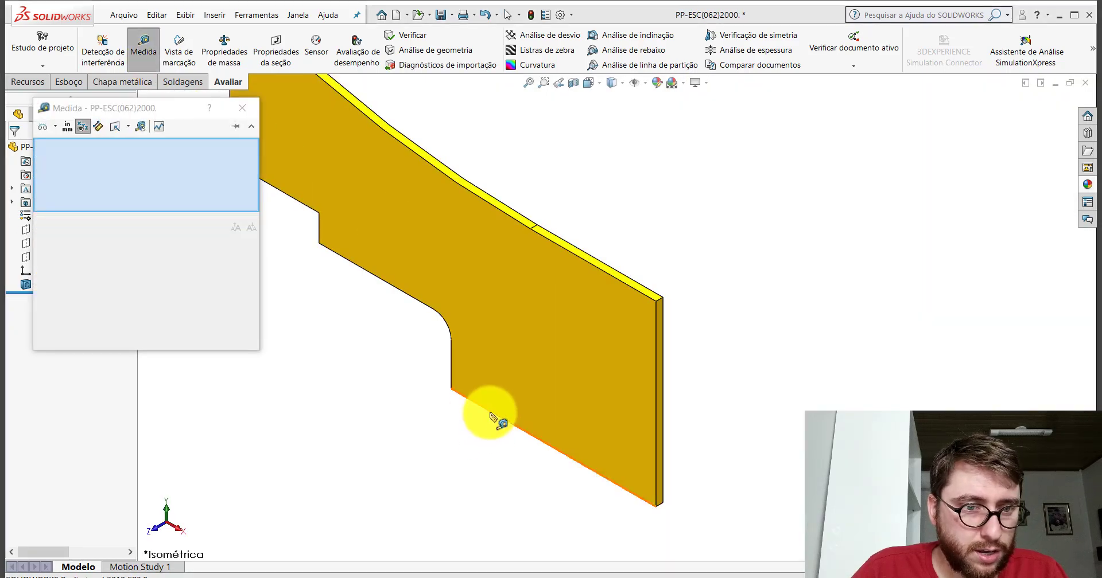
pyautogui.click(492, 416)
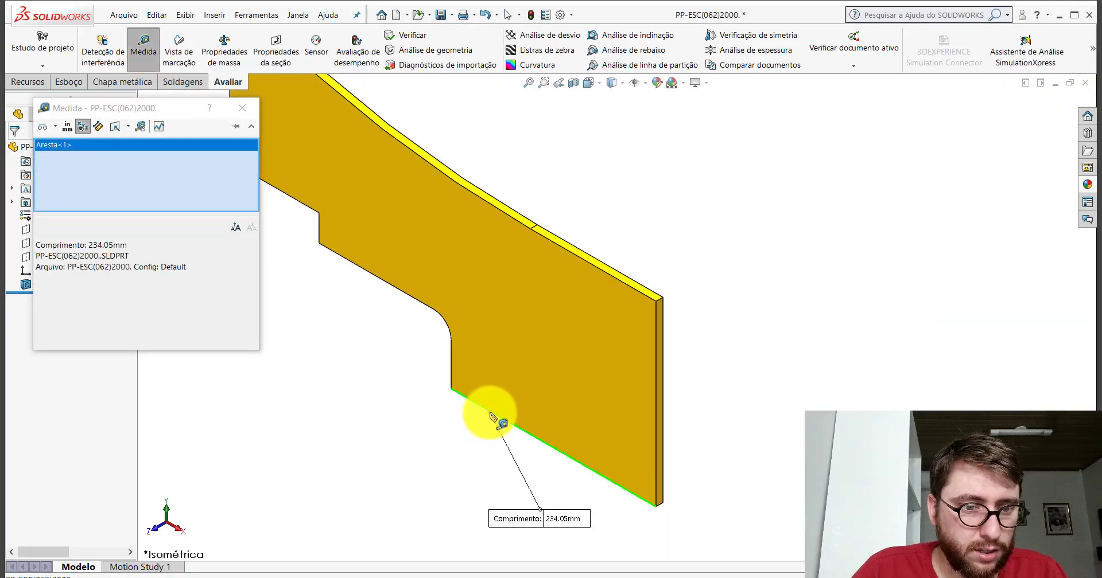
pyautogui.click(242, 108)
pyautogui.click(634, 548)
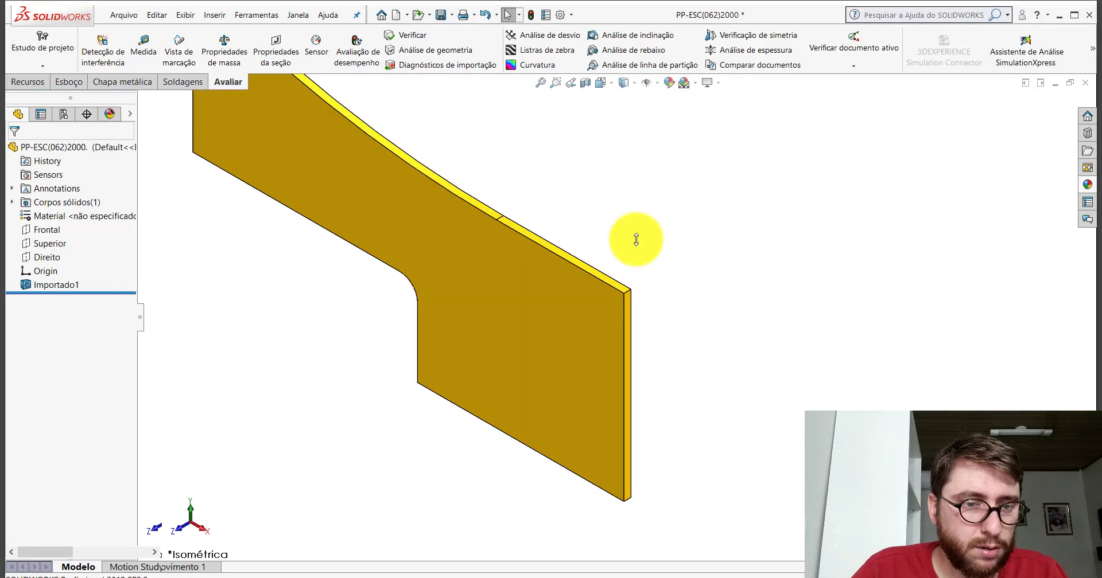
pyautogui.click(146, 51)
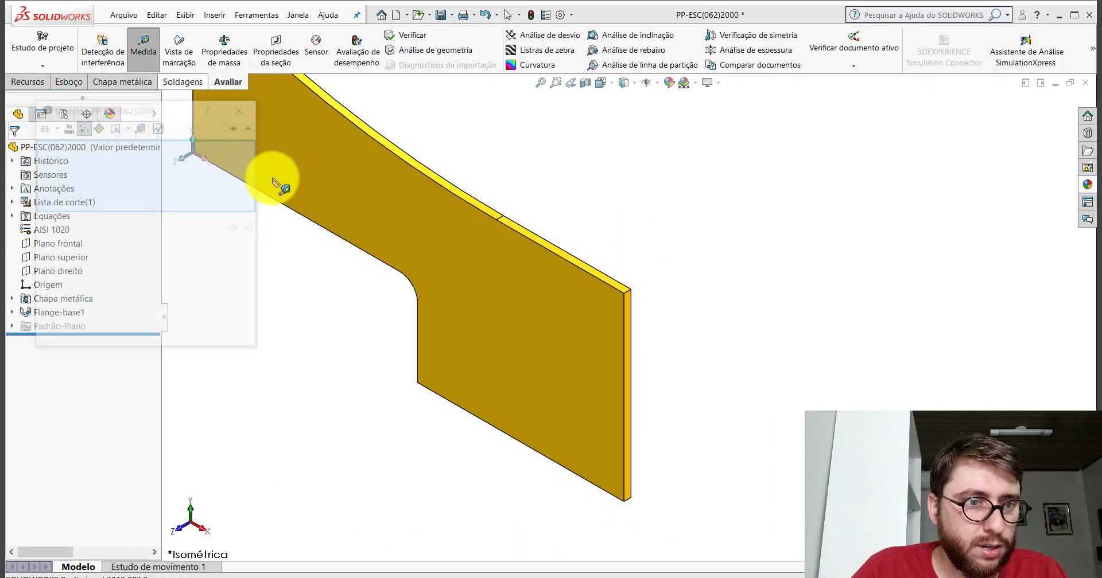
pyautogui.click(450, 405)
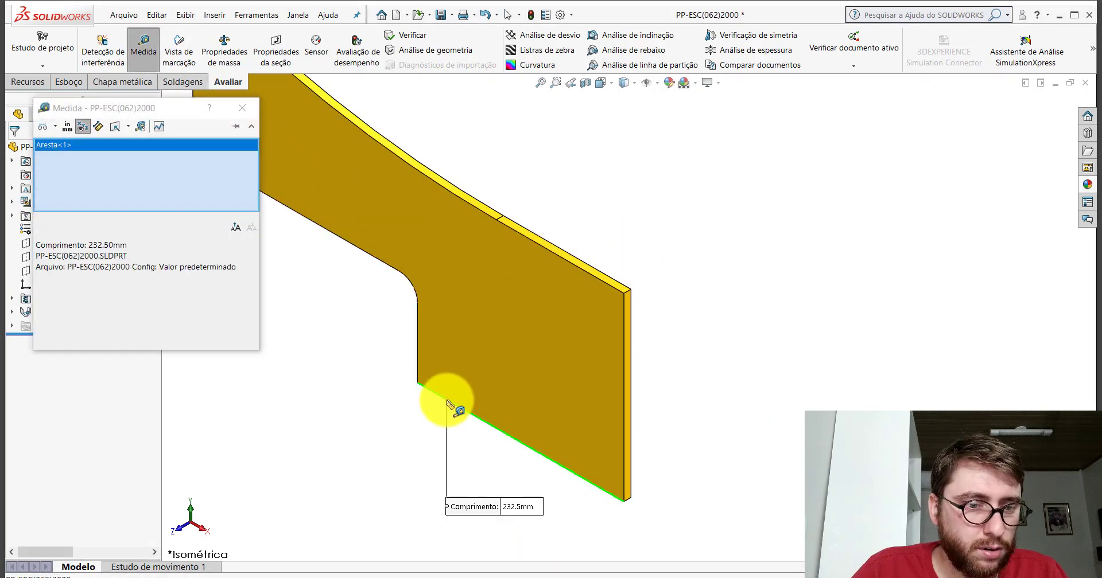
pyautogui.click(242, 108)
# Change the Flange-base1 bottom-edge dimension from 232.50 to 234.05 mm
pyautogui.click(524, 361)
pyautogui.scroll(3, 591, 428)
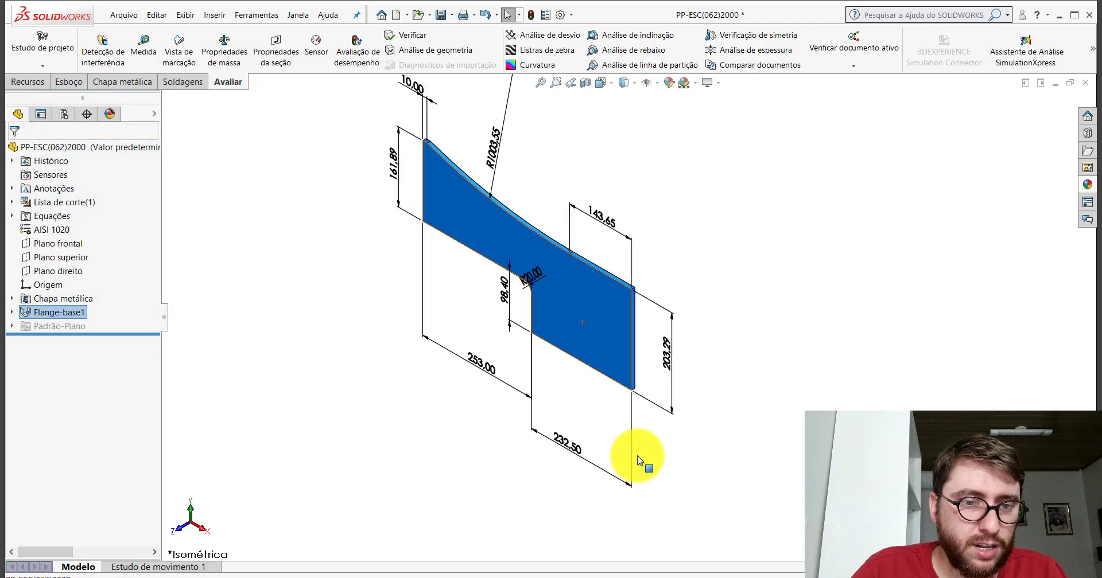
pyautogui.doubleClick(563, 443)
pyautogui.write('234,05')
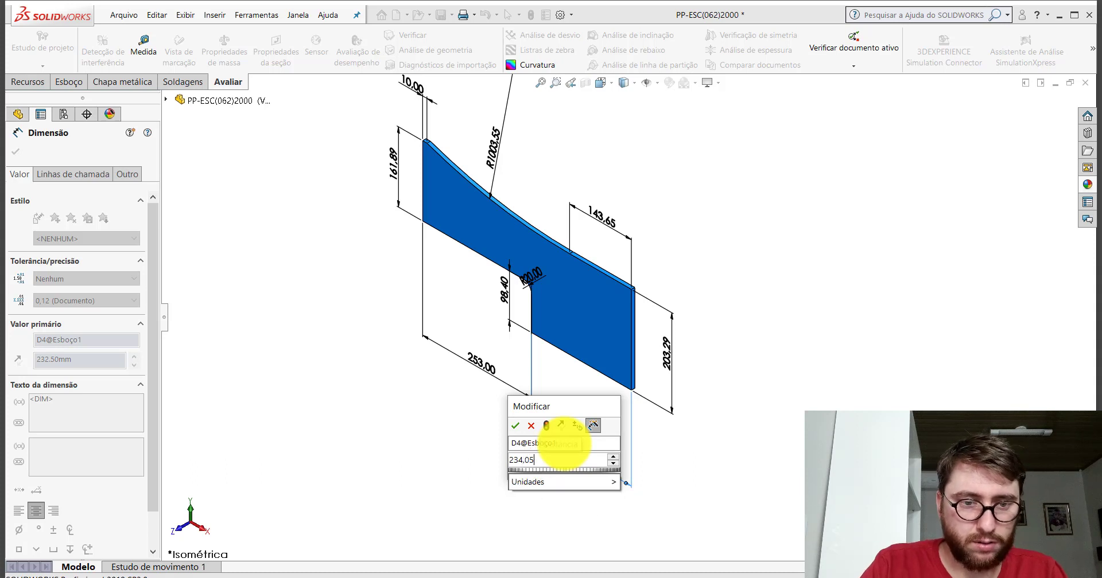
pyautogui.write('234.05')
pyautogui.press('Return')
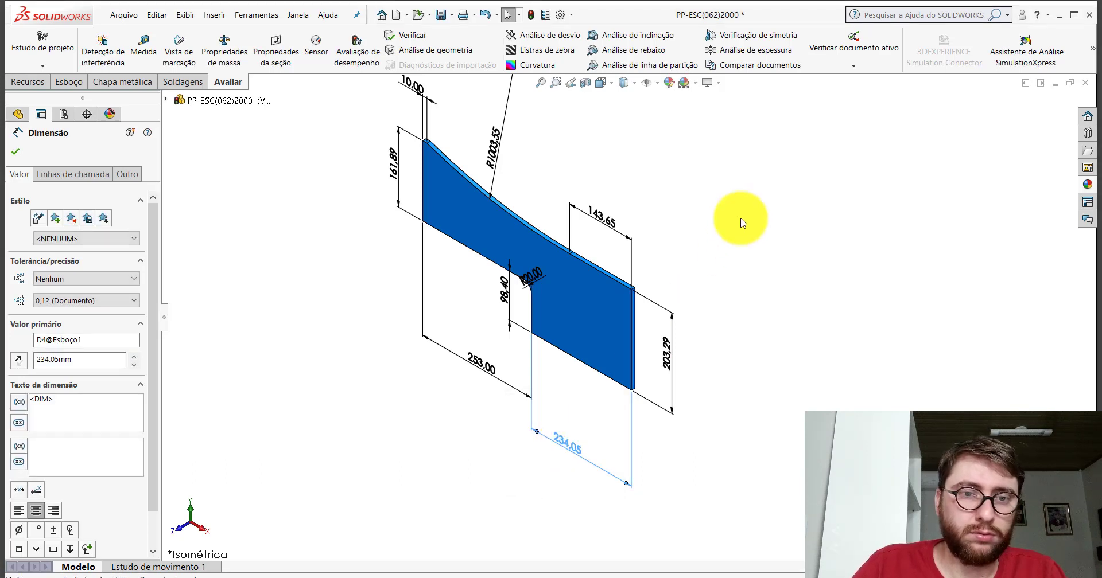
pyautogui.click(740, 219)
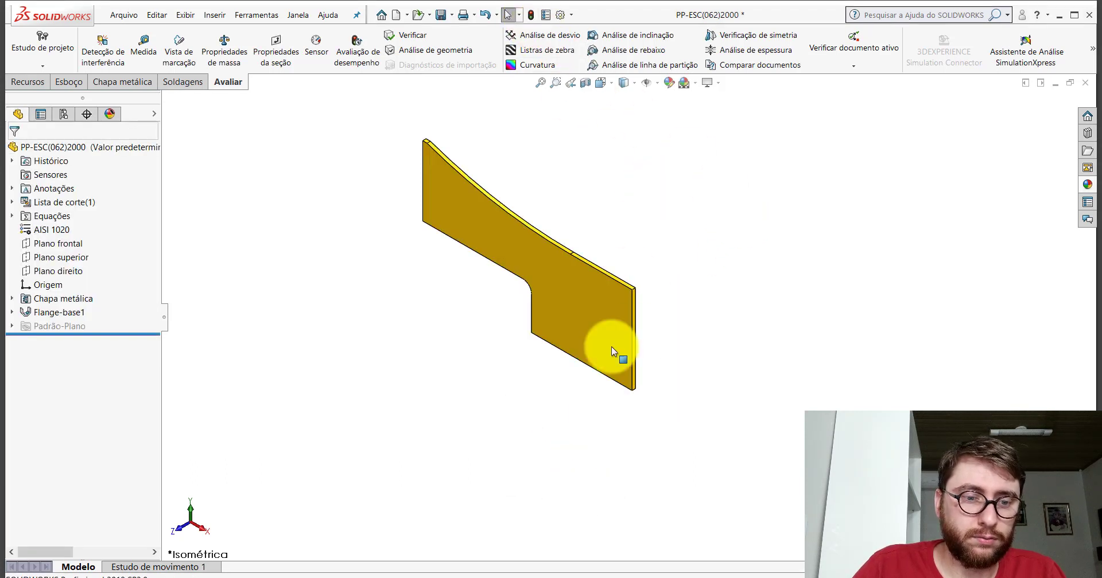
# Measure the imported plate's lower bottom edge and the offset between its two bottom edges
pyautogui.click(508, 525)
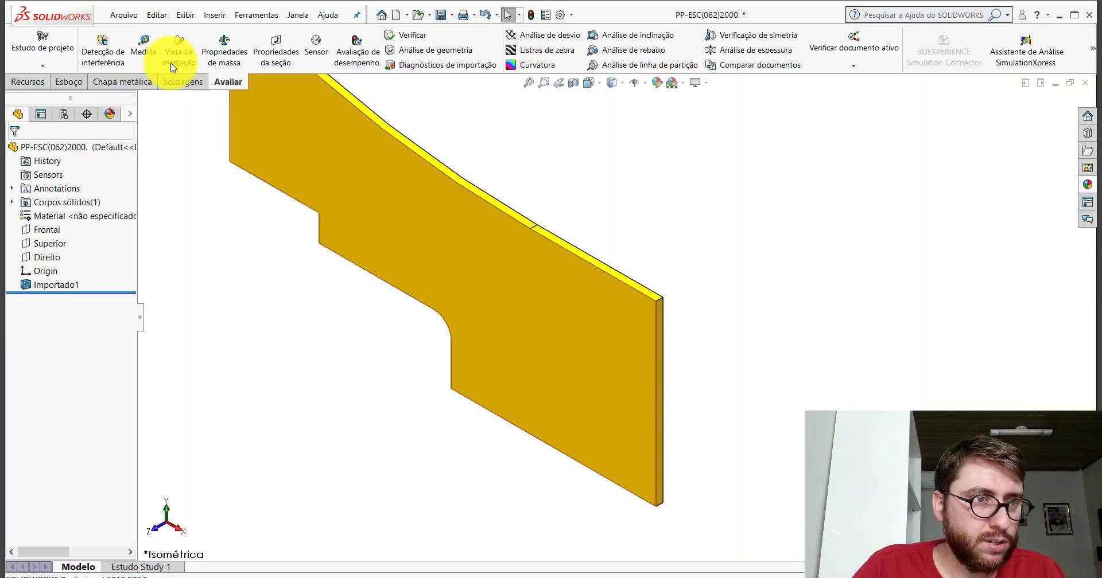
pyautogui.click(144, 49)
pyautogui.click(513, 427)
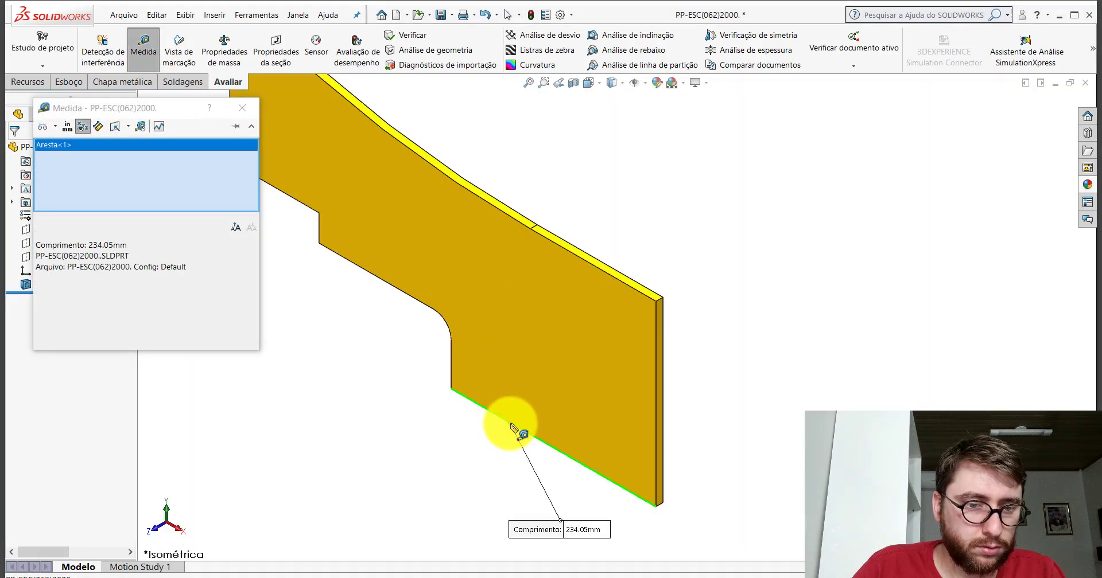
pyautogui.click(459, 423)
pyautogui.press('z')
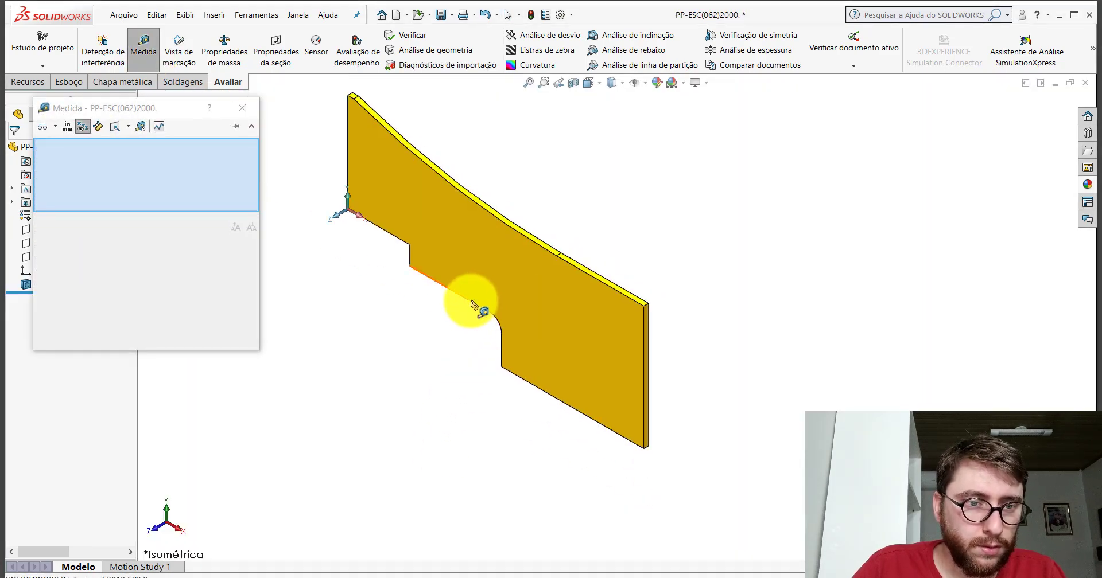
pyautogui.click(472, 303)
pyautogui.click(509, 374)
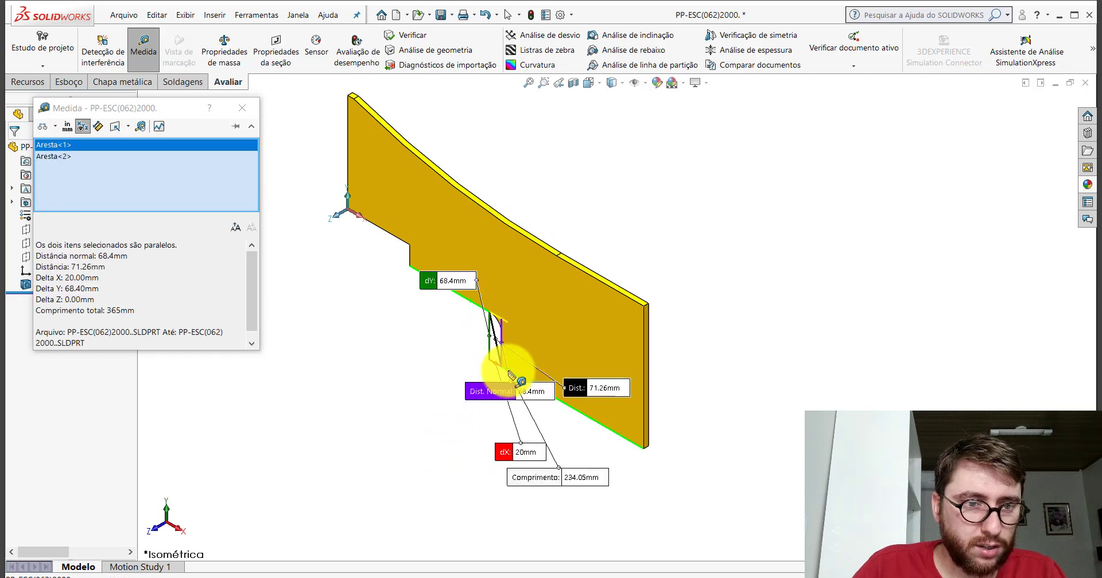
pyautogui.click(242, 107)
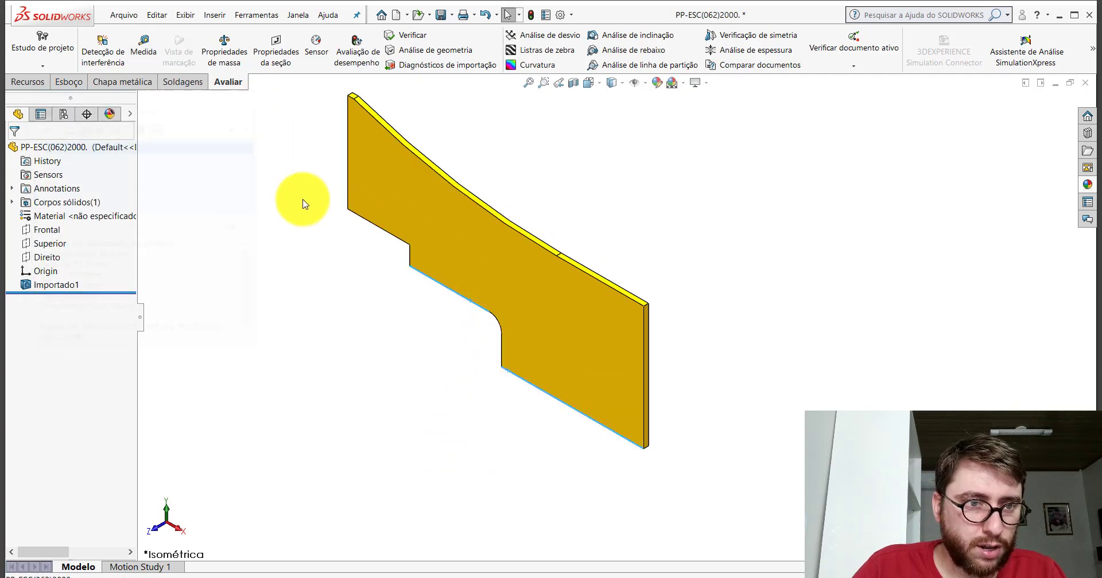
# Measure the sheet-metal plate's lower edge and the distance between its parallel bottom edges
pyautogui.click(639, 504)
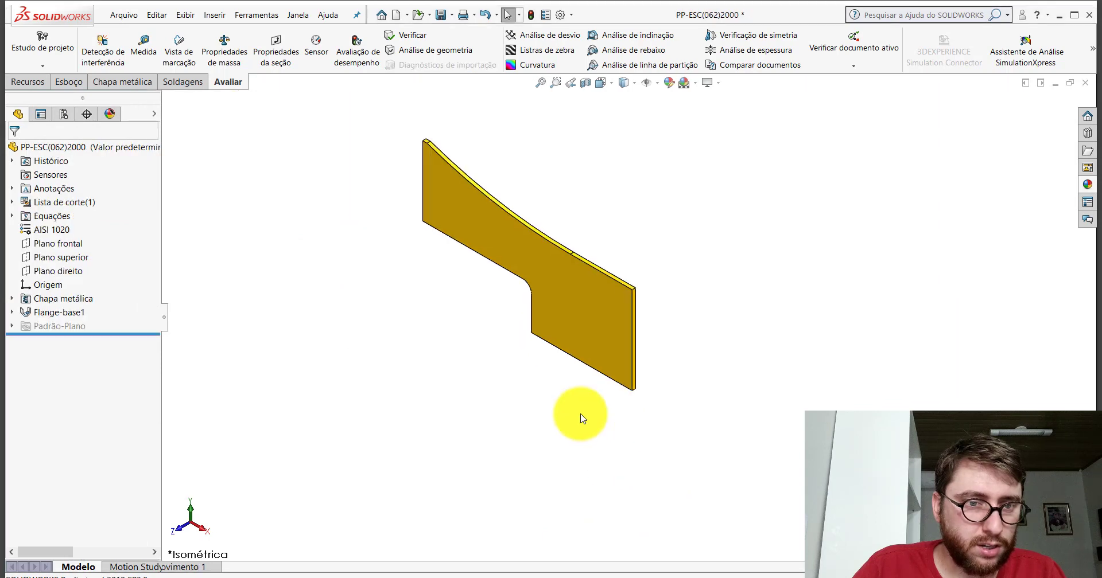
pyautogui.click(144, 47)
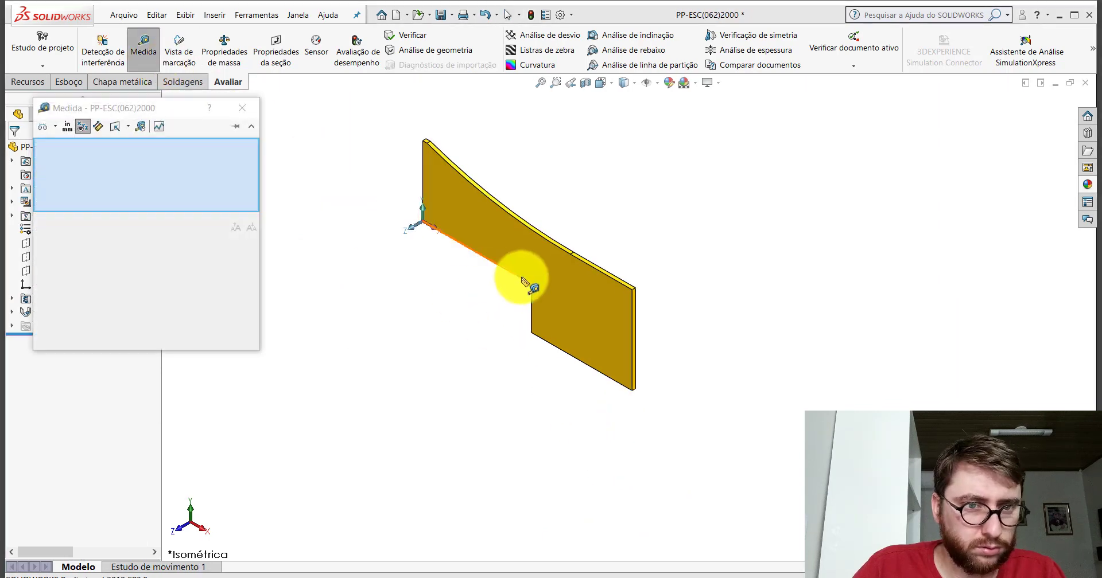
pyautogui.scroll(-2, 515, 280)
pyautogui.click(513, 274)
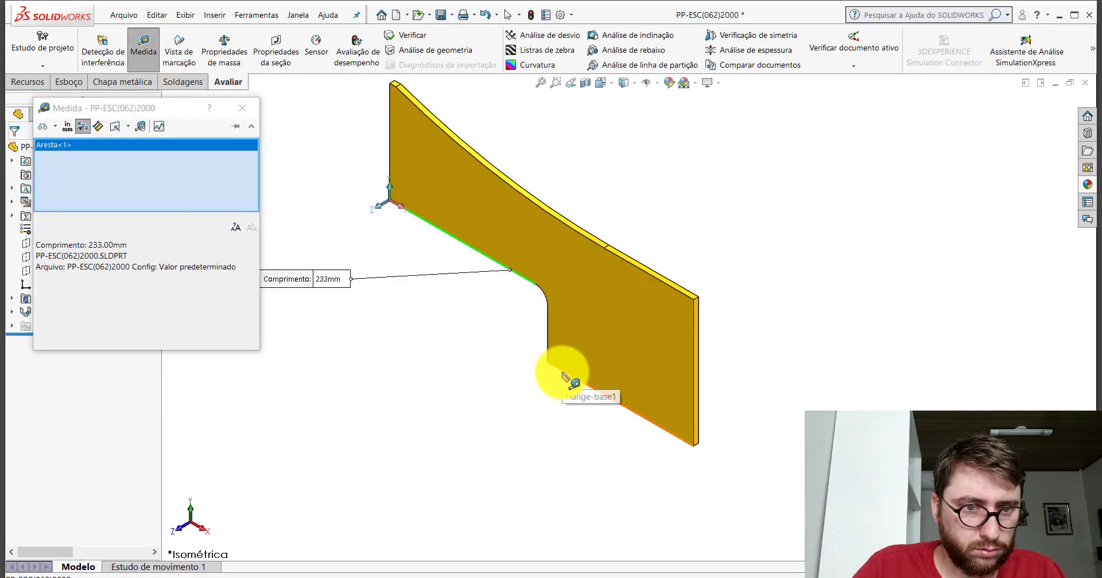
pyautogui.click(563, 376)
pyautogui.scroll(1, 560, 367)
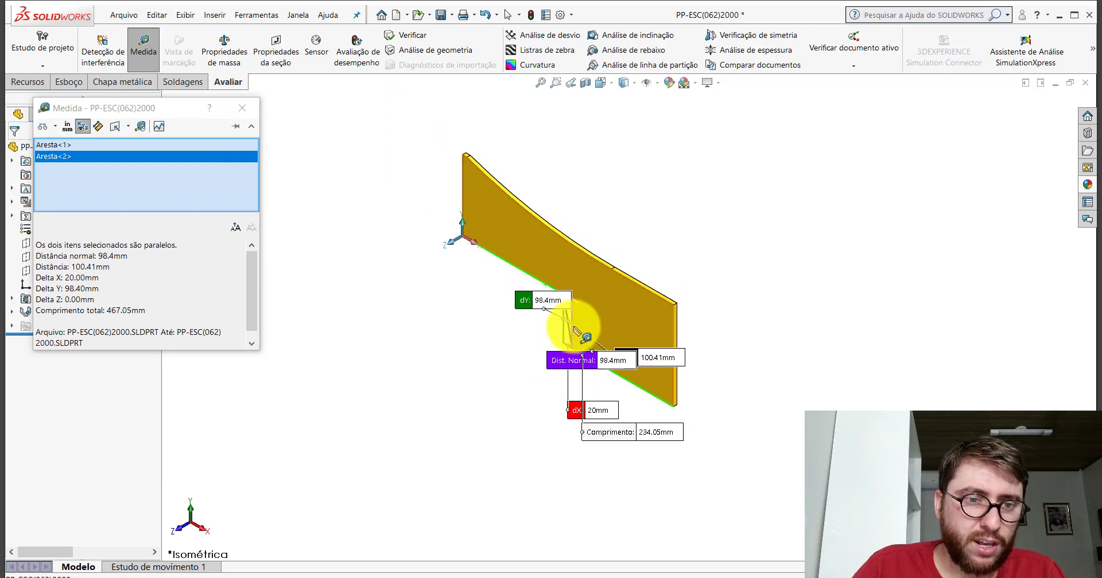
pyautogui.scroll(-2, 574, 328)
pyautogui.scroll(3, 599, 314)
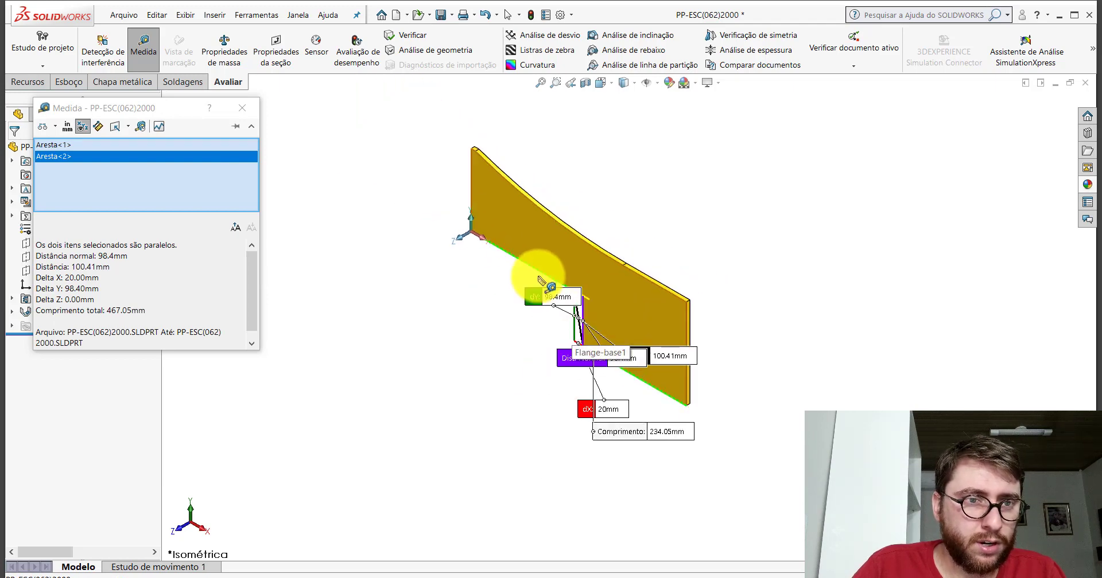
pyautogui.click(242, 108)
# Reposition the Flange-base1 step dimension label and set the step to 98.4 mm
pyautogui.scroll(-2, 574, 278)
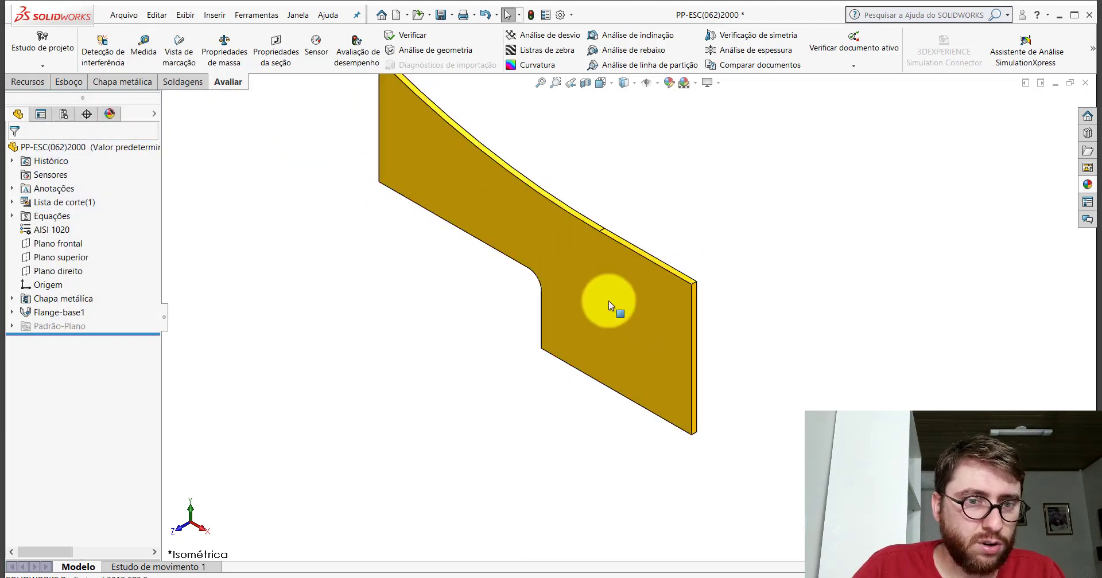
pyautogui.doubleClick(587, 284)
pyautogui.moveTo(499, 296); pyautogui.dragTo(488, 296)
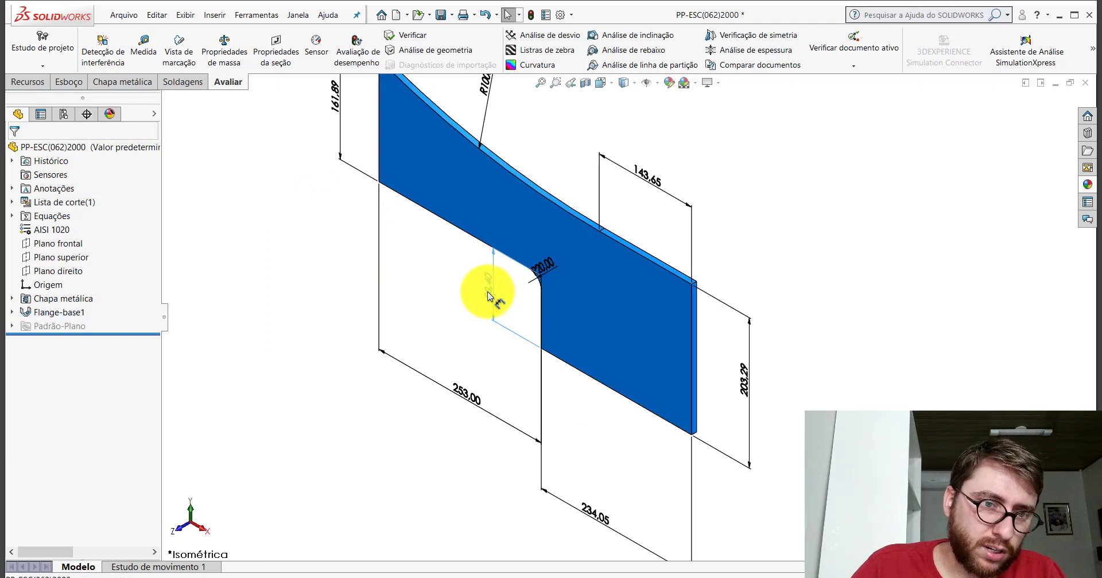
pyautogui.doubleClick(487, 295)
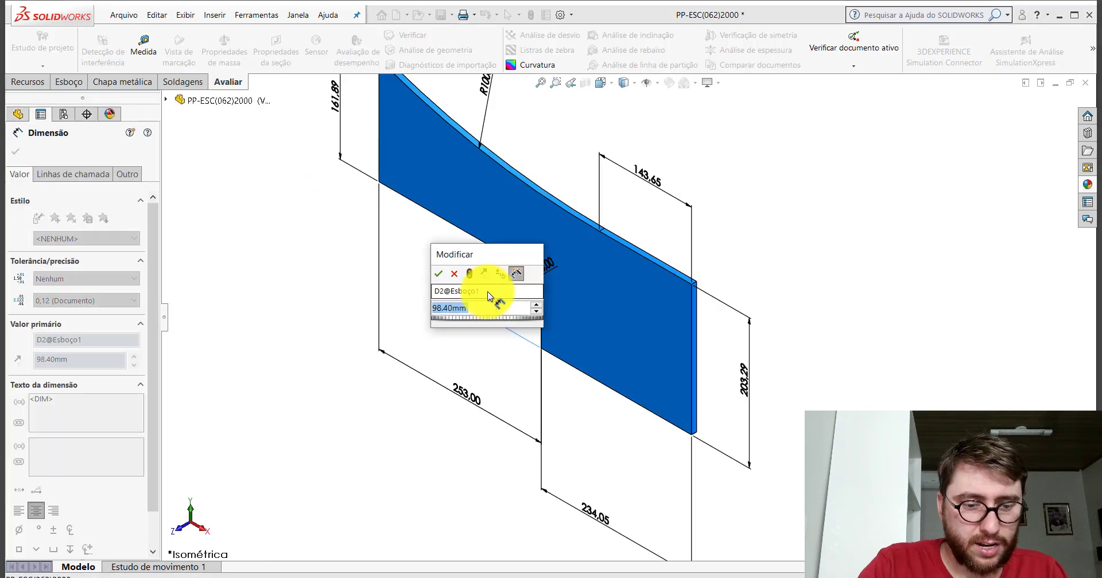
pyautogui.write('98.4')
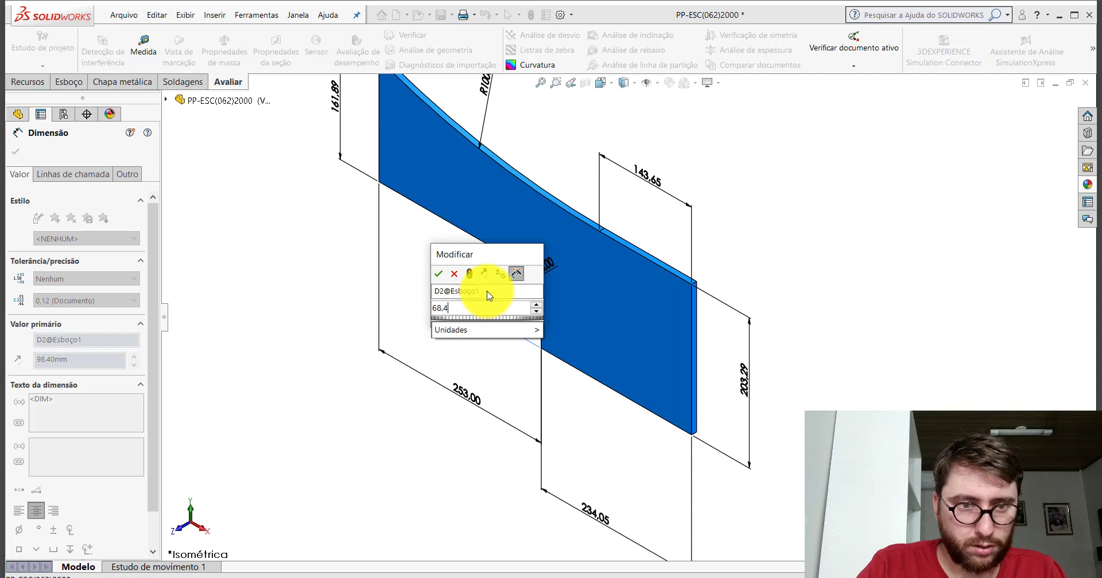
pyautogui.press('Return')
pyautogui.click(573, 335)
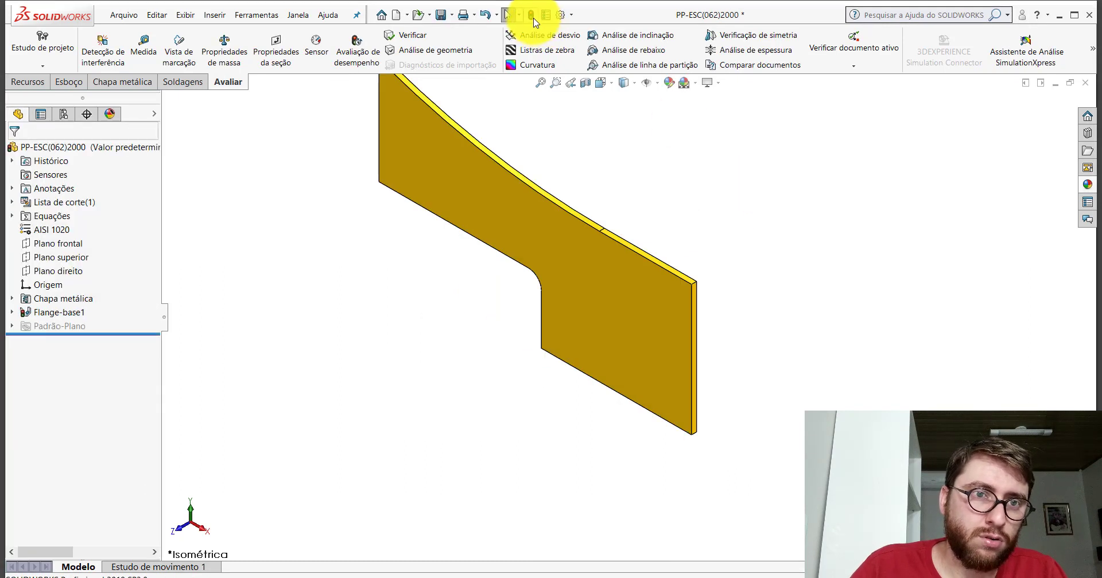
# Orbit both plates to compare their shapes, then show the sheet-metal plate in Front view
pyautogui.moveTo(652, 233)
pyautogui.mouseDown(button='middle')
pyautogui.moveTo(605, 256)
pyautogui.moveTo(592, 305)
pyautogui.moveTo(627, 266)
pyautogui.moveTo(597, 310)
pyautogui.moveTo(568, 322)
pyautogui.mouseUp(button='middle')
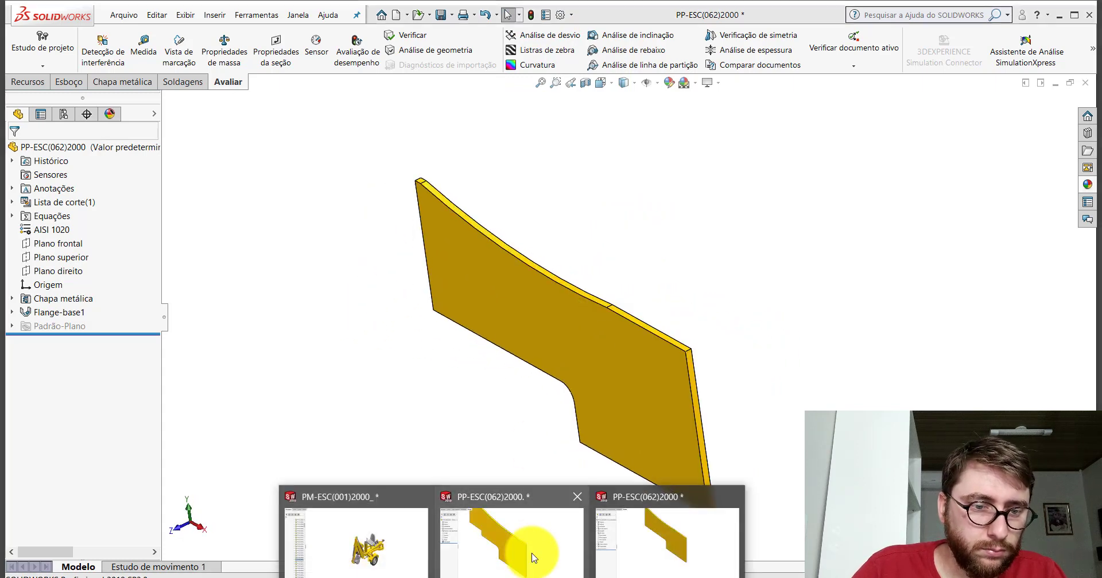
pyautogui.click(528, 552)
pyautogui.moveTo(576, 259)
pyautogui.mouseDown(button='middle')
pyautogui.moveTo(614, 209)
pyautogui.moveTo(570, 256)
pyautogui.moveTo(581, 262)
pyautogui.mouseUp(button='middle')
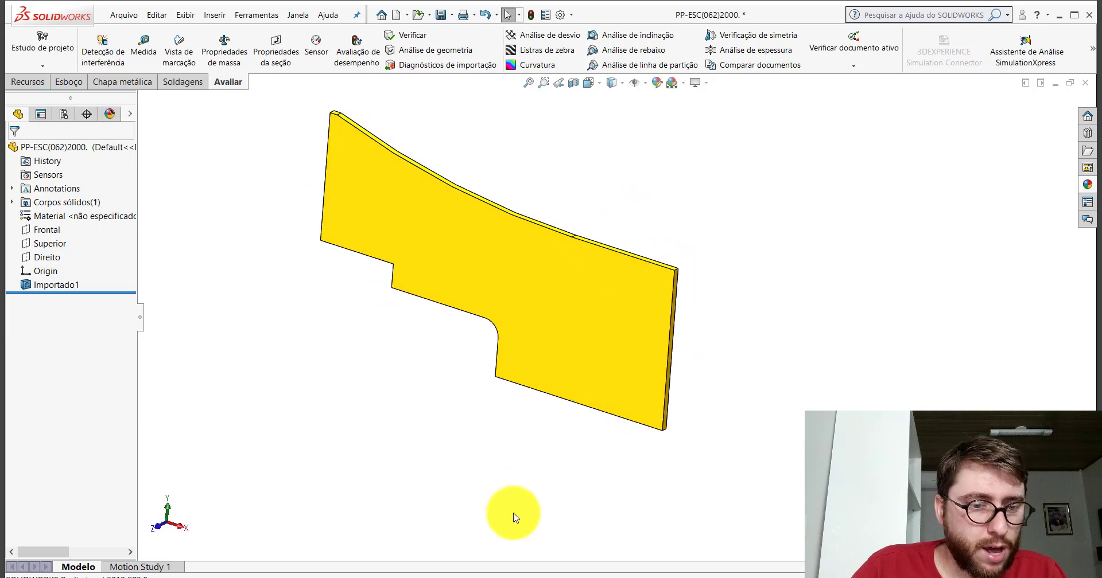
pyautogui.click(633, 541)
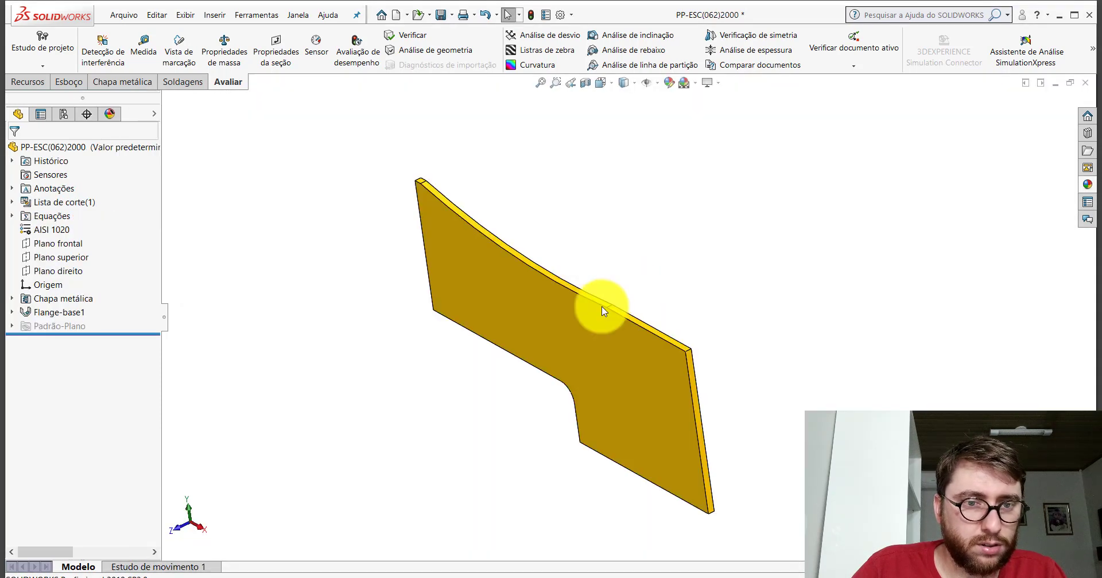
pyautogui.press('space')
pyautogui.click(421, 386)
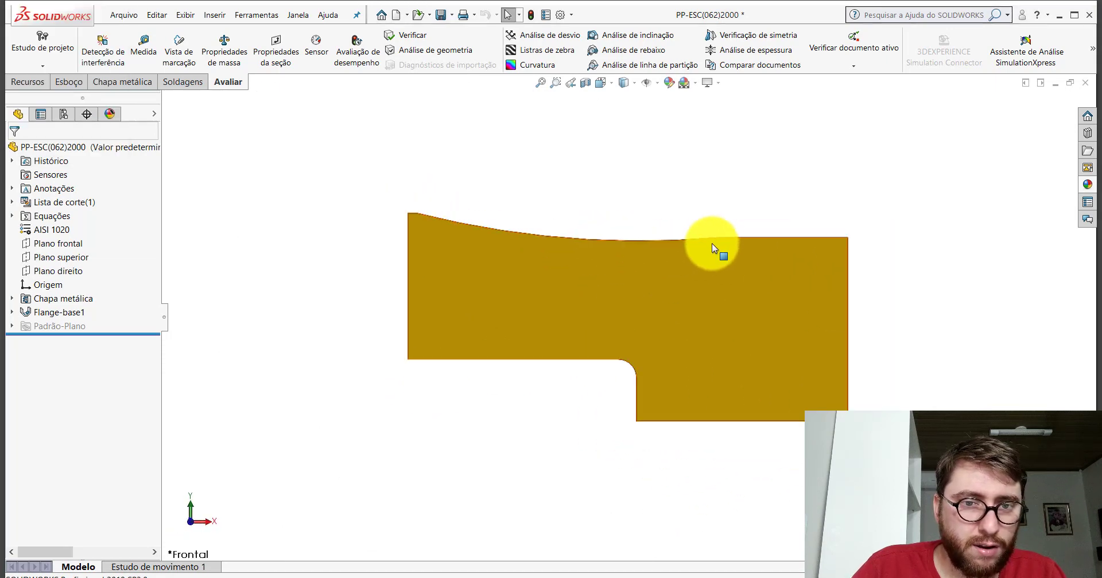
# Edit the Flange-base1 profile sketch, then switch to the imported plate window
pyautogui.rightClick(64, 315)
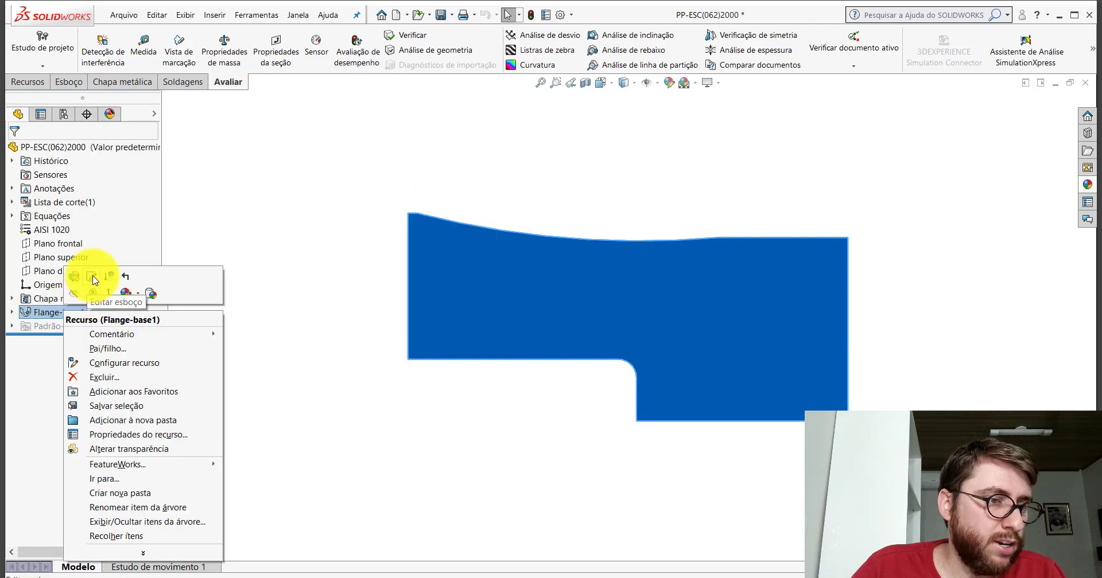
pyautogui.click(93, 279)
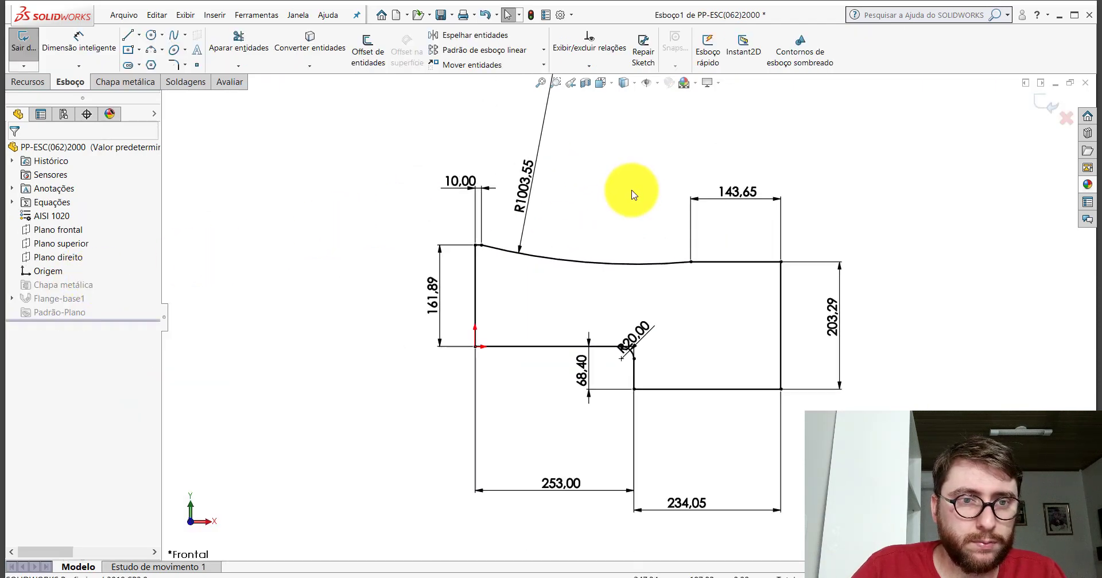
pyautogui.scroll(2, 631, 196)
pyautogui.scroll(-4, 738, 270)
pyautogui.scroll(5, 639, 246)
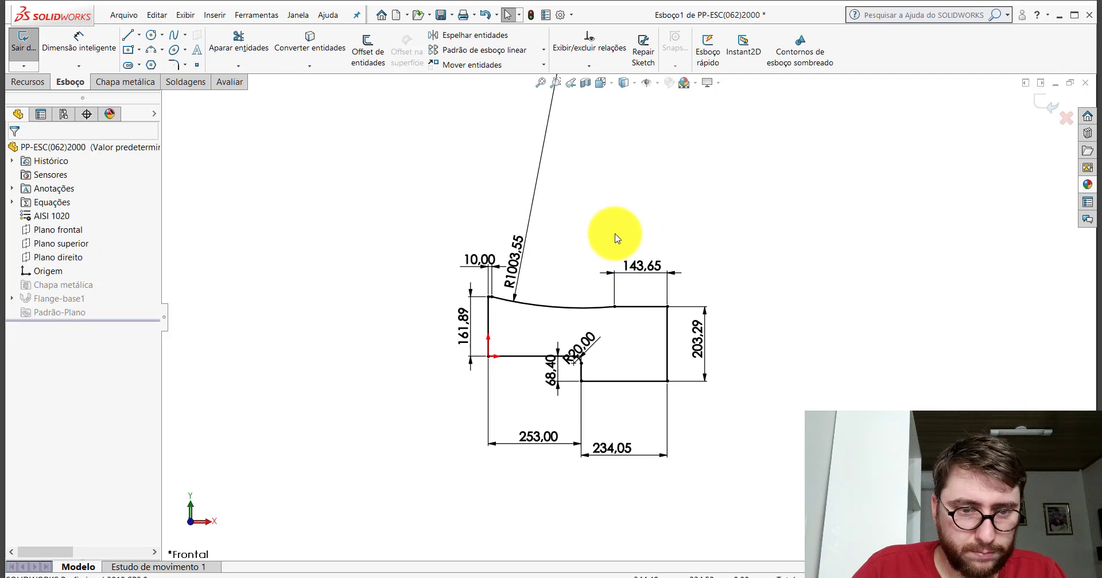
pyautogui.click(519, 533)
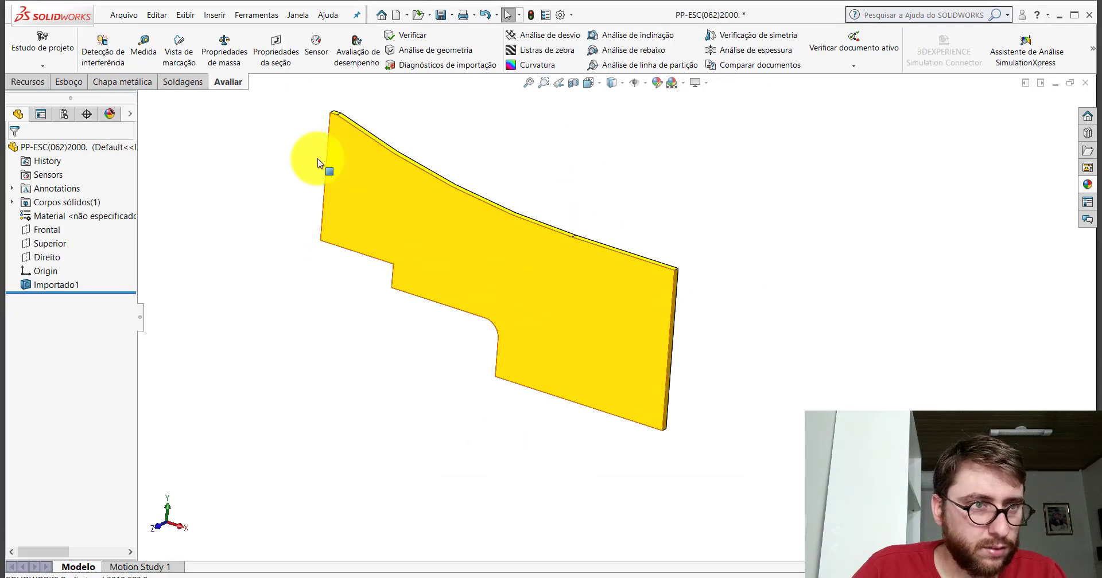
# Measure the imported plate's left edge at 161.89 mm and return to the copy's flange sketch
pyautogui.click(143, 46)
pyautogui.click(328, 130)
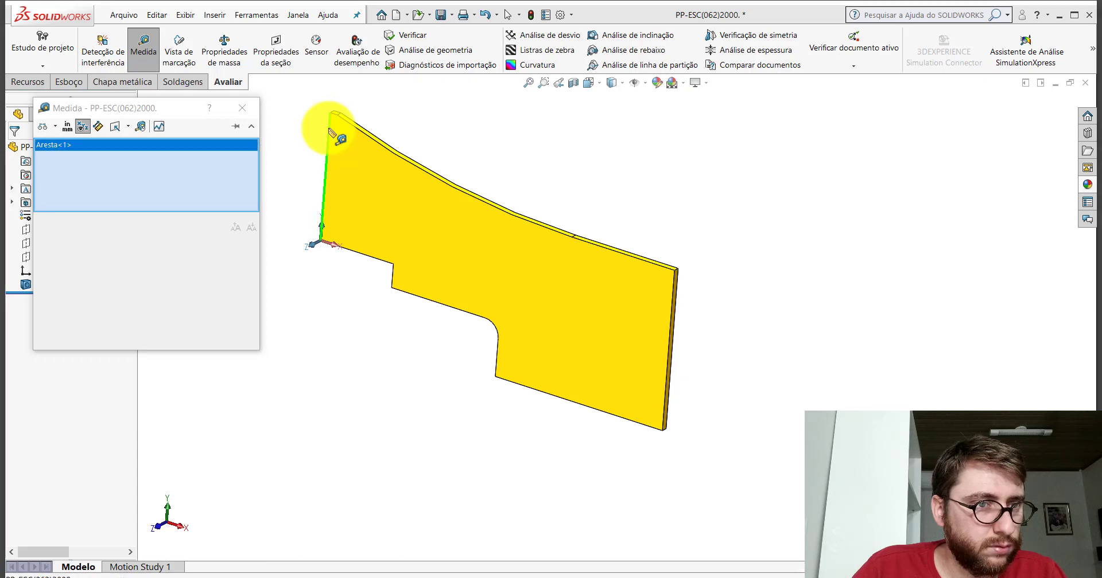
pyautogui.press('z')
pyautogui.scroll(-3, 476, 243)
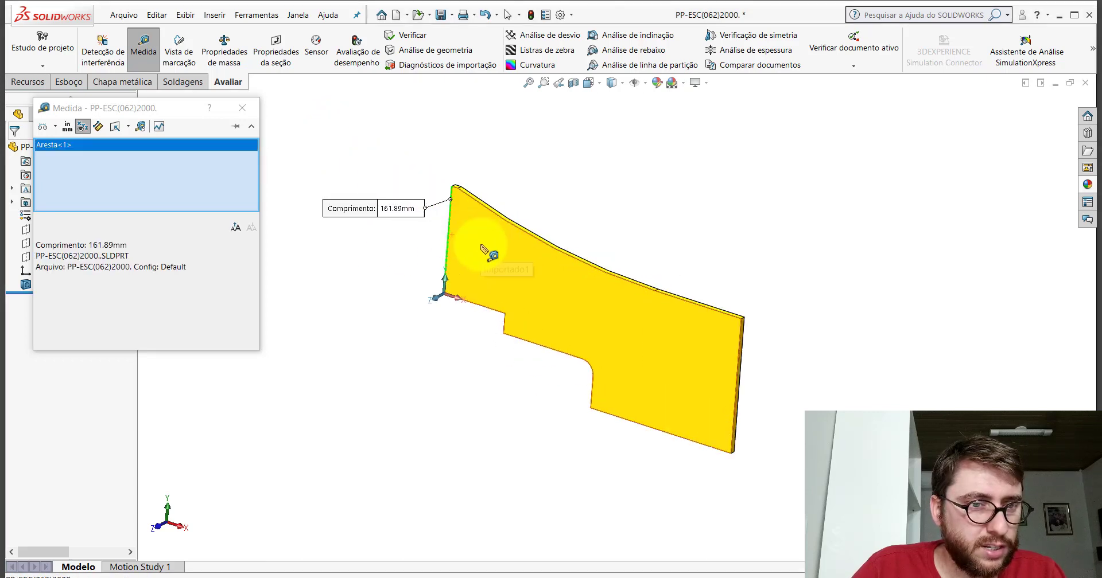
pyautogui.click(553, 169)
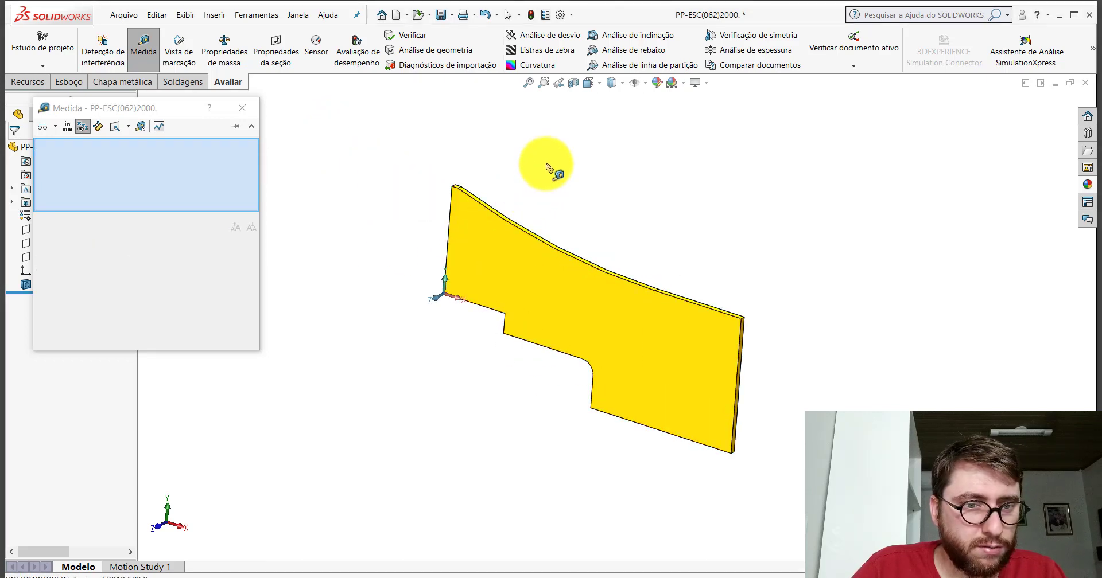
pyautogui.click(242, 108)
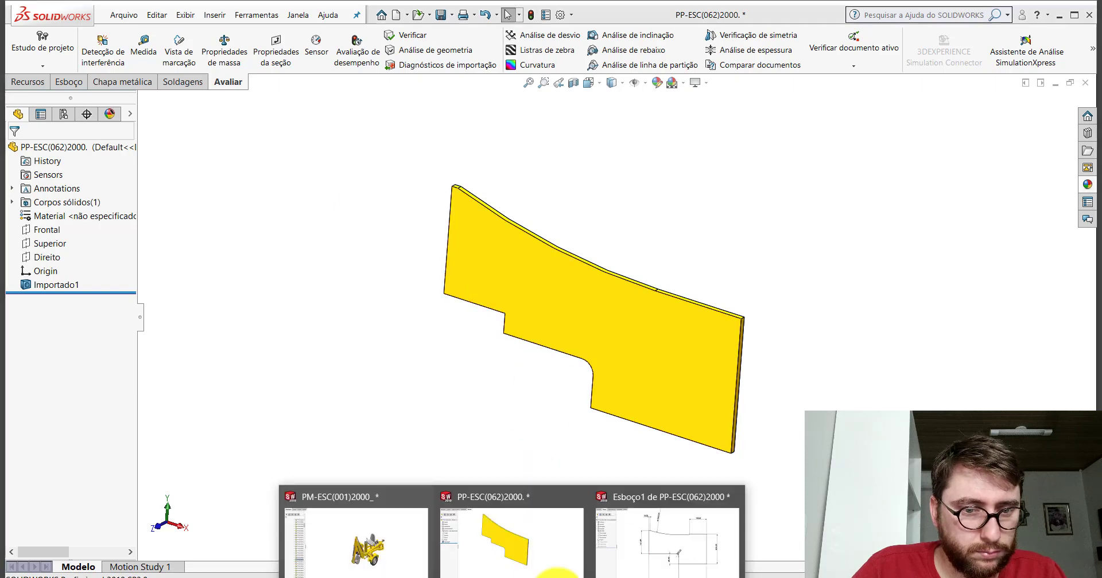
pyautogui.click(700, 531)
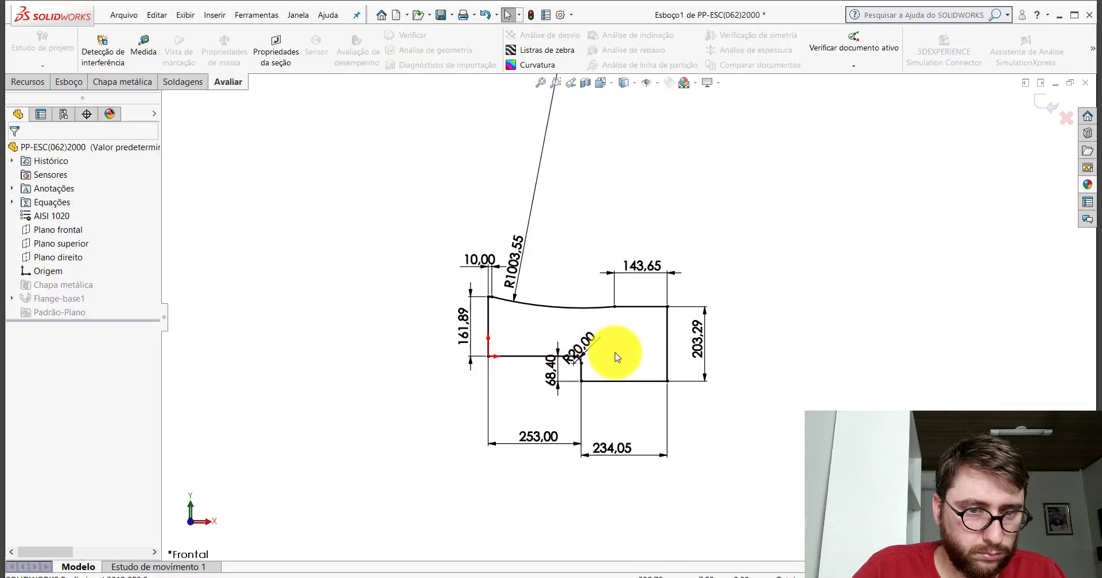
# Delete the R1003.55 radius dimension from the flange sketch
pyautogui.scroll(-2, 615, 357)
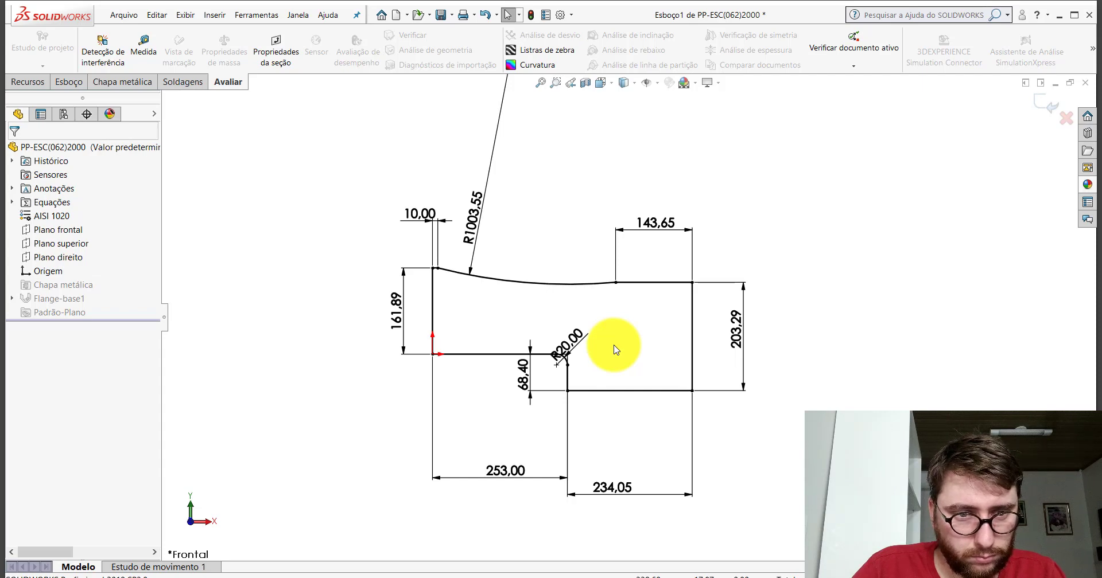
pyautogui.rightClick(474, 215)
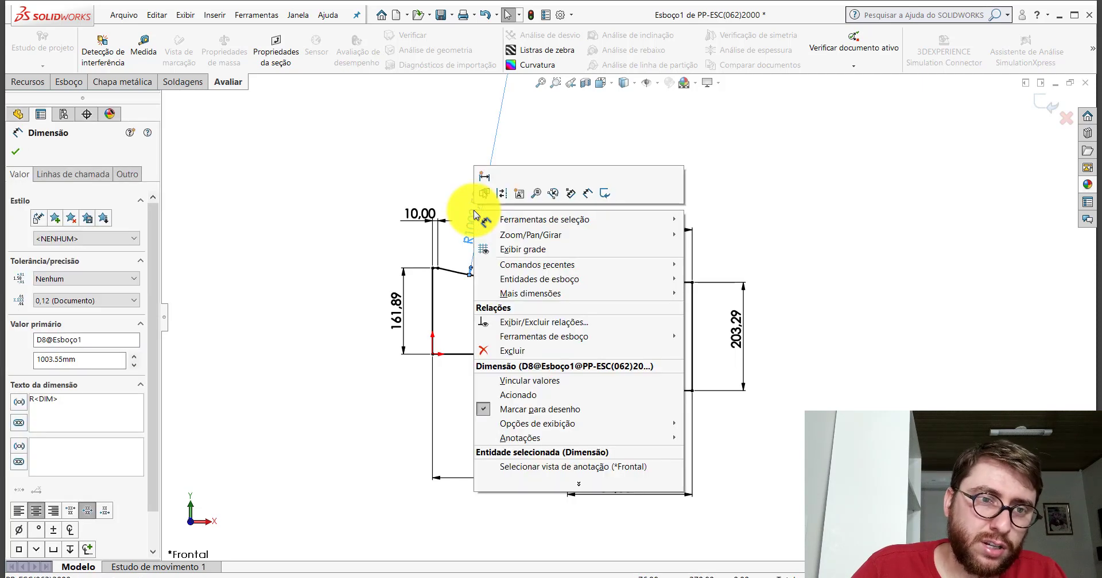
pyautogui.click(505, 350)
pyautogui.scroll(-2, 654, 281)
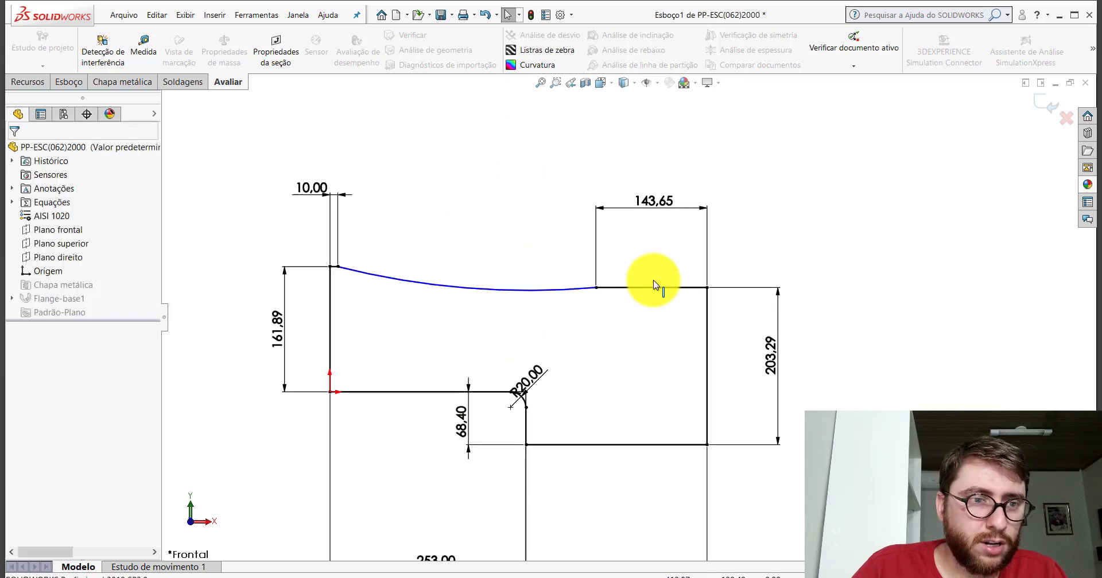
pyautogui.scroll(-1, 652, 279)
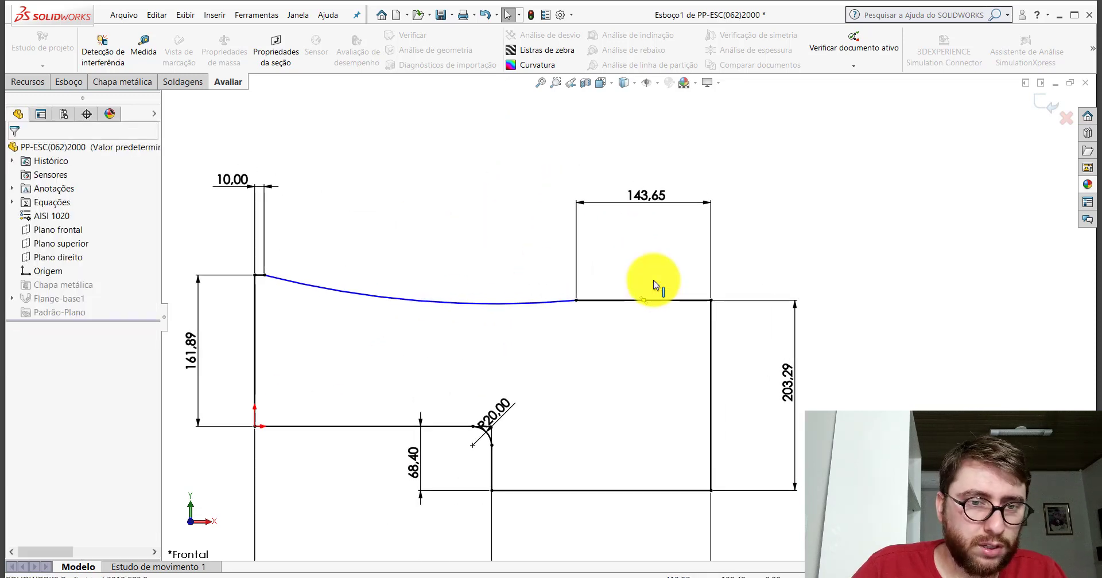
# Make the top arc tangent to the straight top line
pyautogui.click(544, 303)
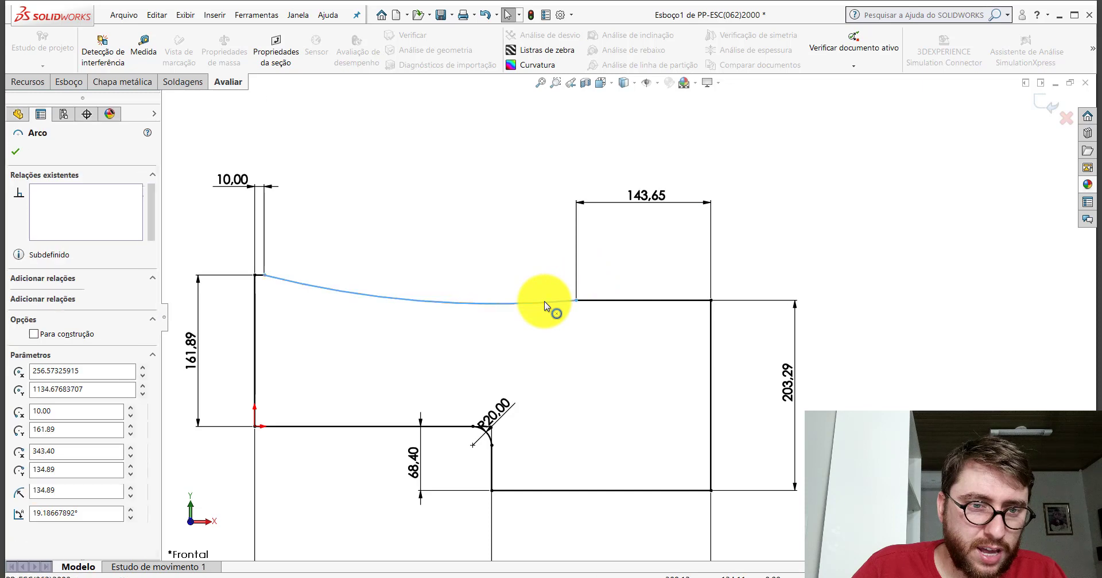
pyautogui.click(595, 306)
pyautogui.keyDown('ctrl'); pyautogui.click(573, 301); pyautogui.keyUp('ctrl')
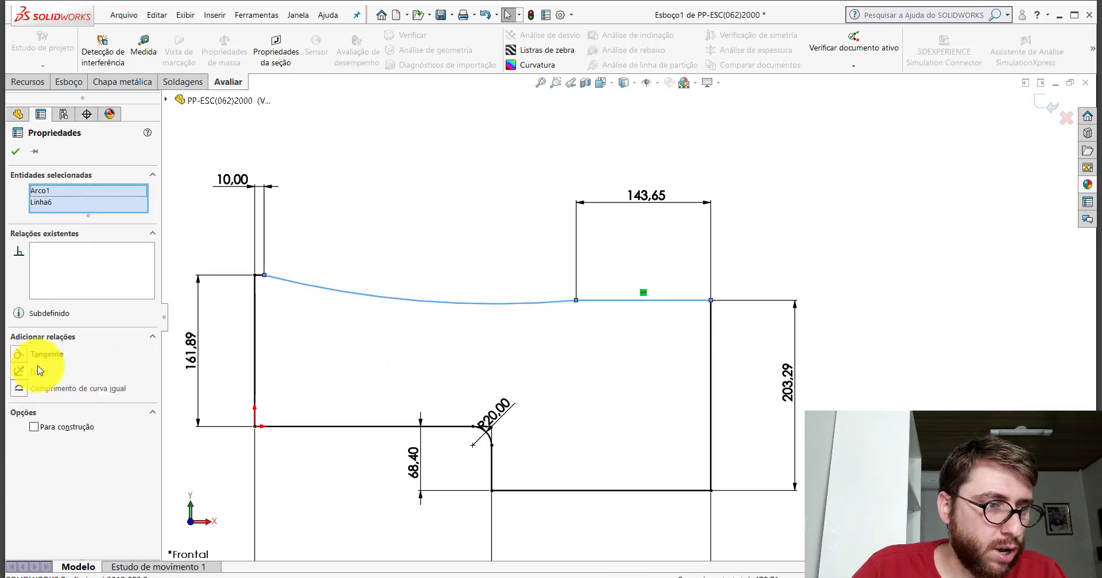
pyautogui.click(15, 150)
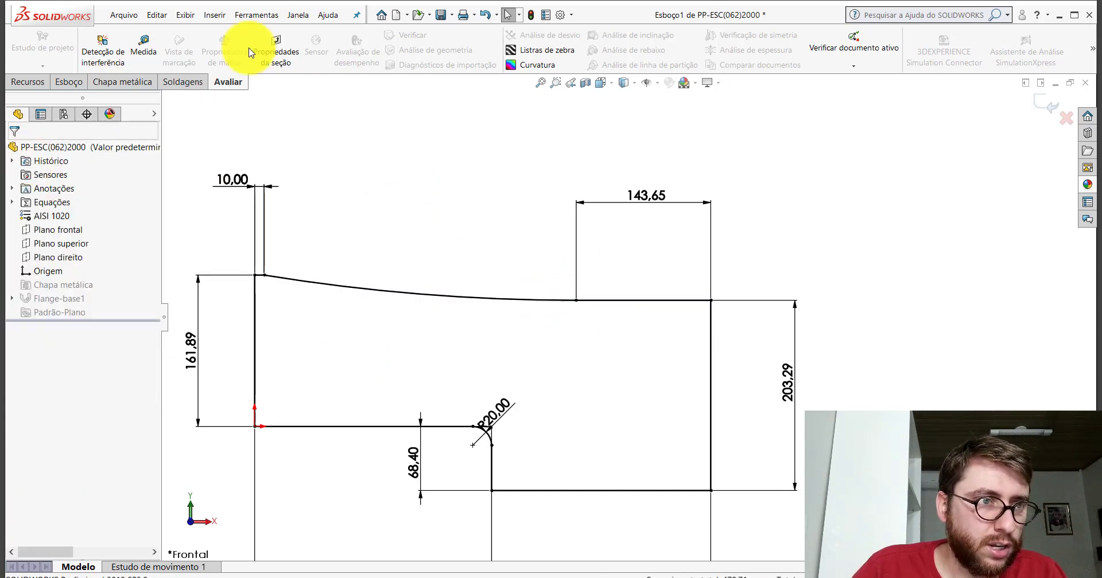
# Start a Smart Dimension on the curved top line, then cancel it
pyautogui.click(74, 79)
pyautogui.click(78, 42)
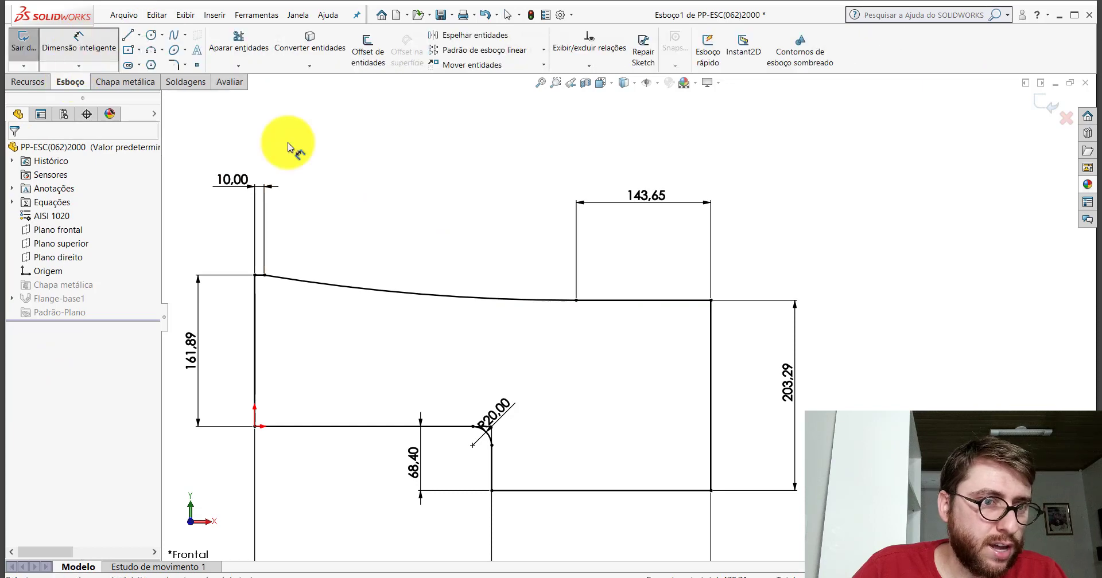
pyautogui.click(431, 298)
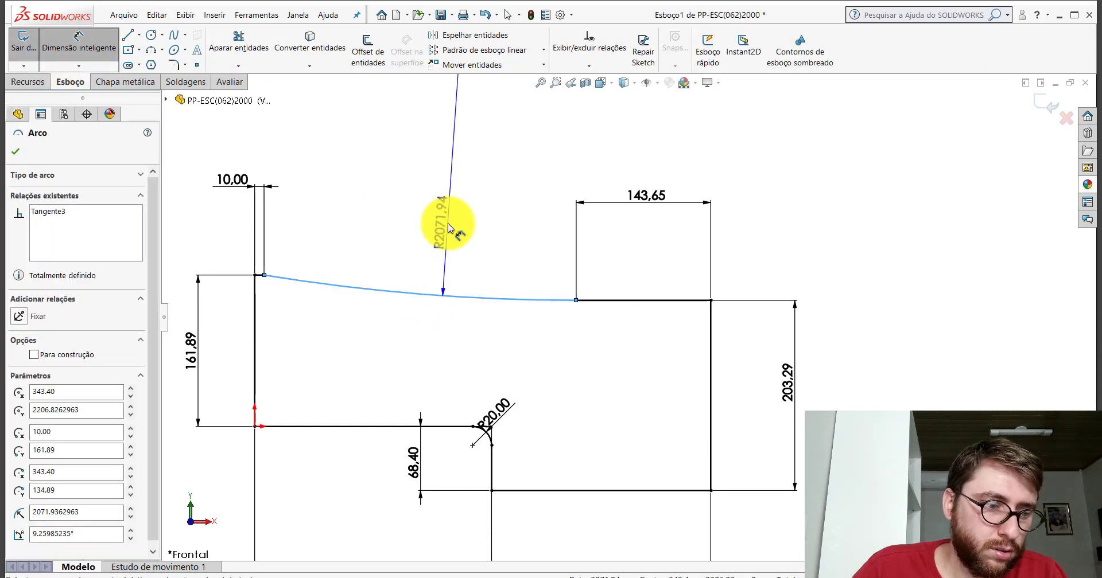
pyautogui.press('f')
pyautogui.press('Escape')
pyautogui.press('f')
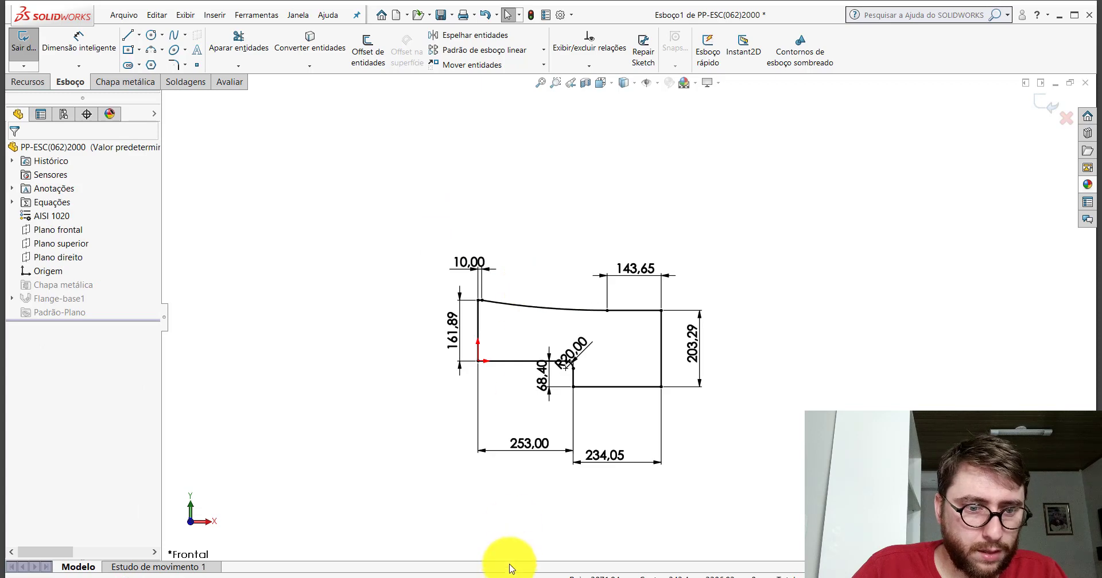
pyautogui.moveTo(511, 575)
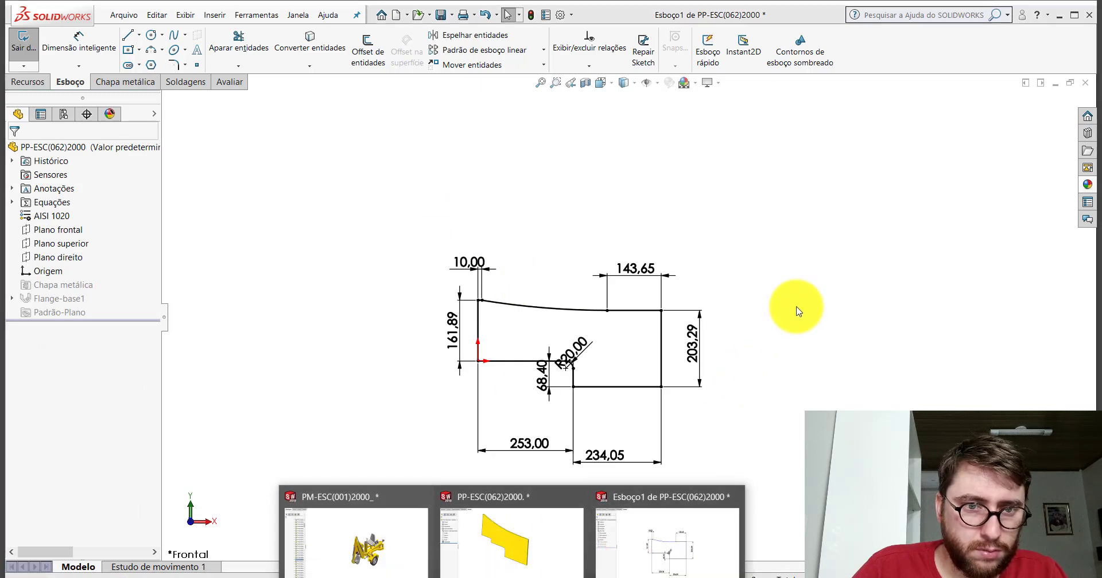
# Delete the curved top line from the sketch and switch to the imported plate part
pyautogui.scroll(-5, 590, 308)
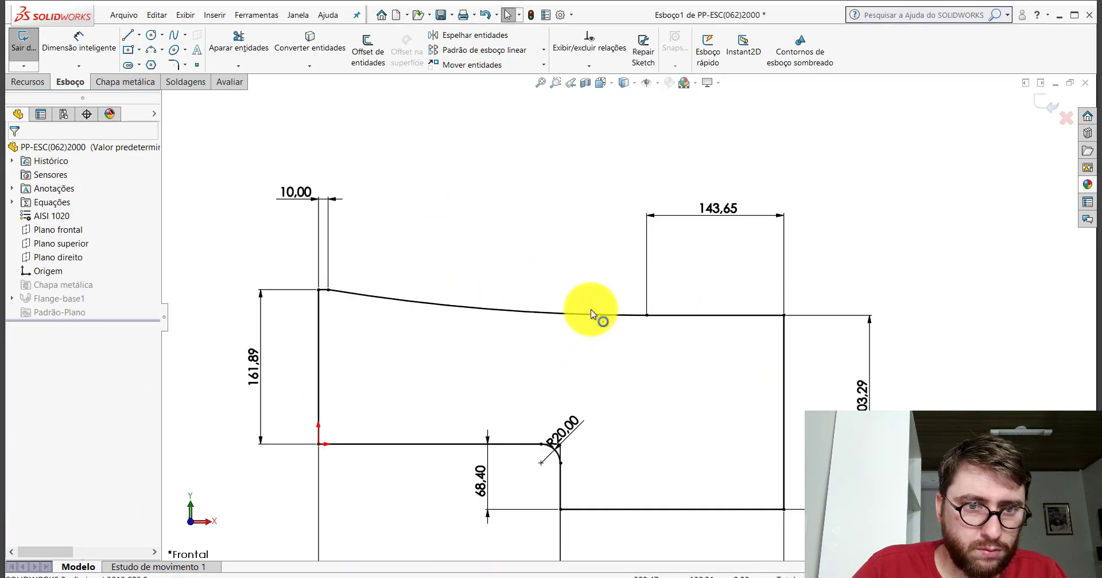
pyautogui.click(516, 317)
pyautogui.press('Delete')
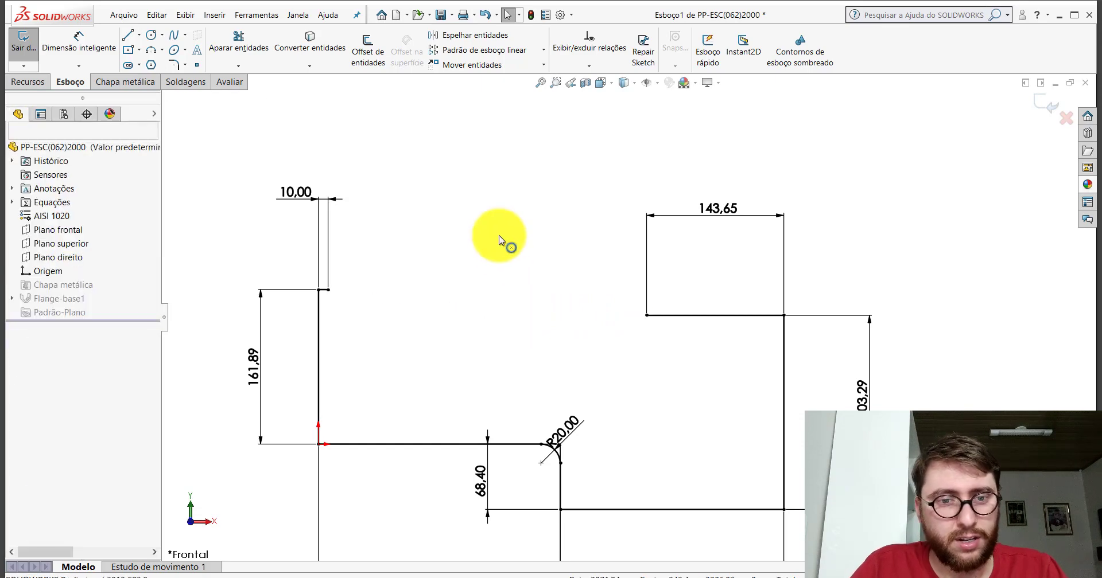
pyautogui.scroll(2, 569, 324)
pyautogui.scroll(5, 608, 355)
pyautogui.scroll(-4, 621, 381)
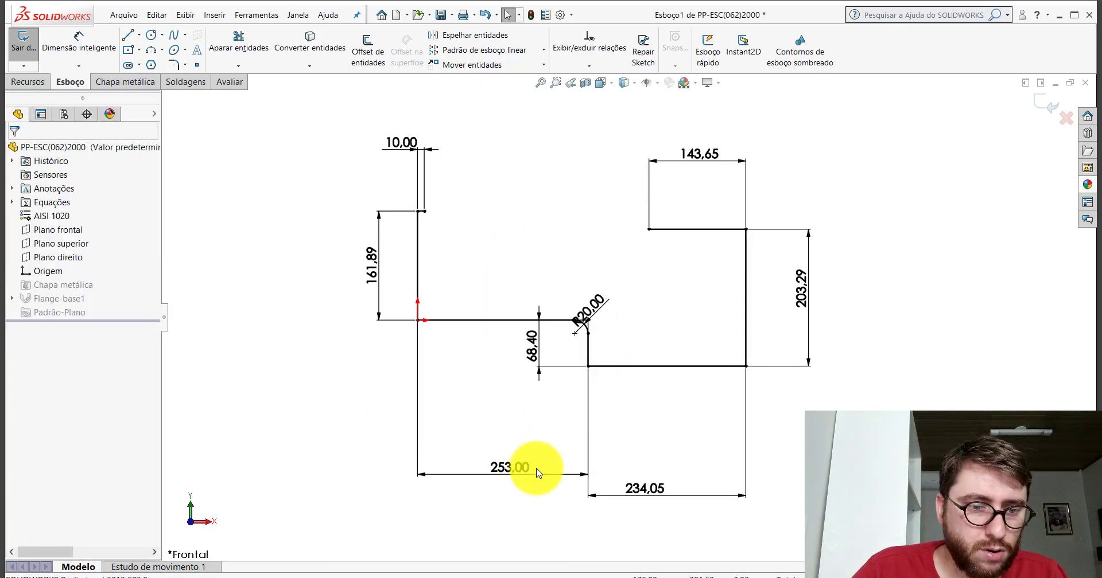
pyautogui.hotkey('ctrl', 'Tab')
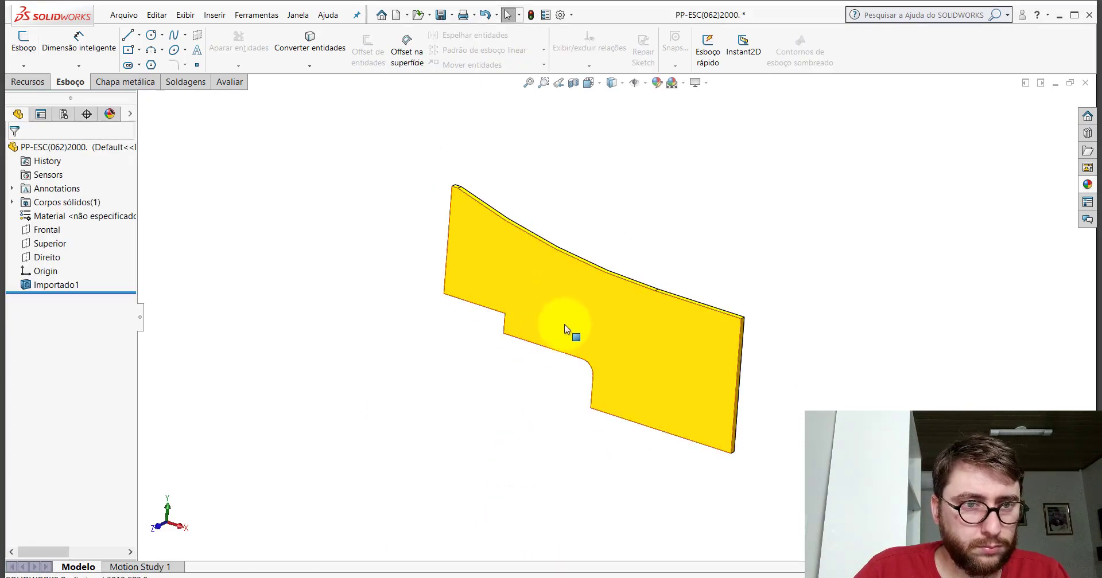
# Rotate the imported plate to a near-front view and try the Measure tool on it
pyautogui.moveTo(570, 292); pyautogui.dragTo(583, 295, button='middle')
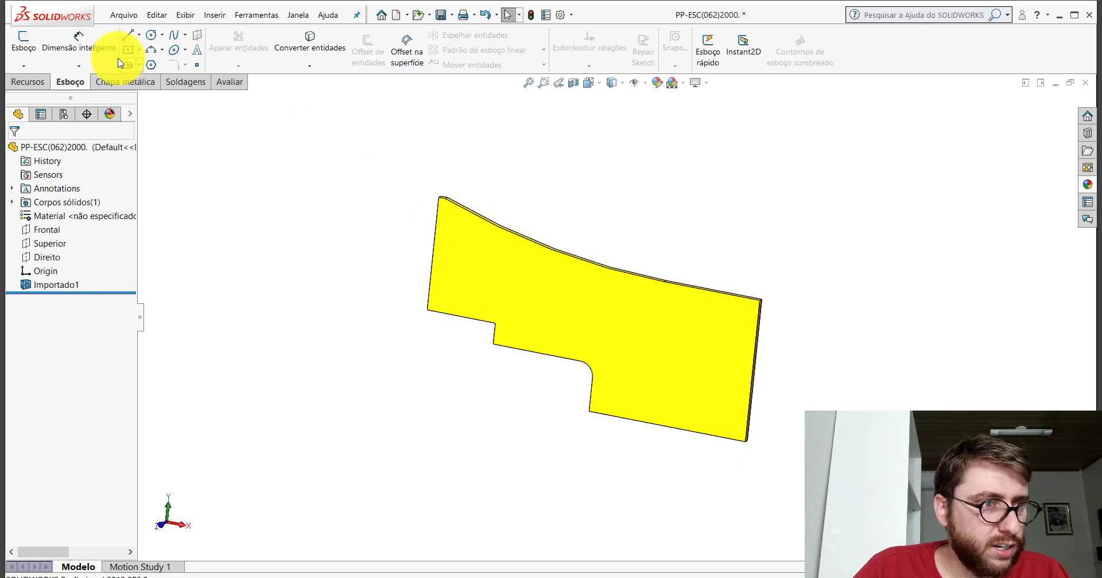
pyautogui.click(228, 84)
pyautogui.click(143, 43)
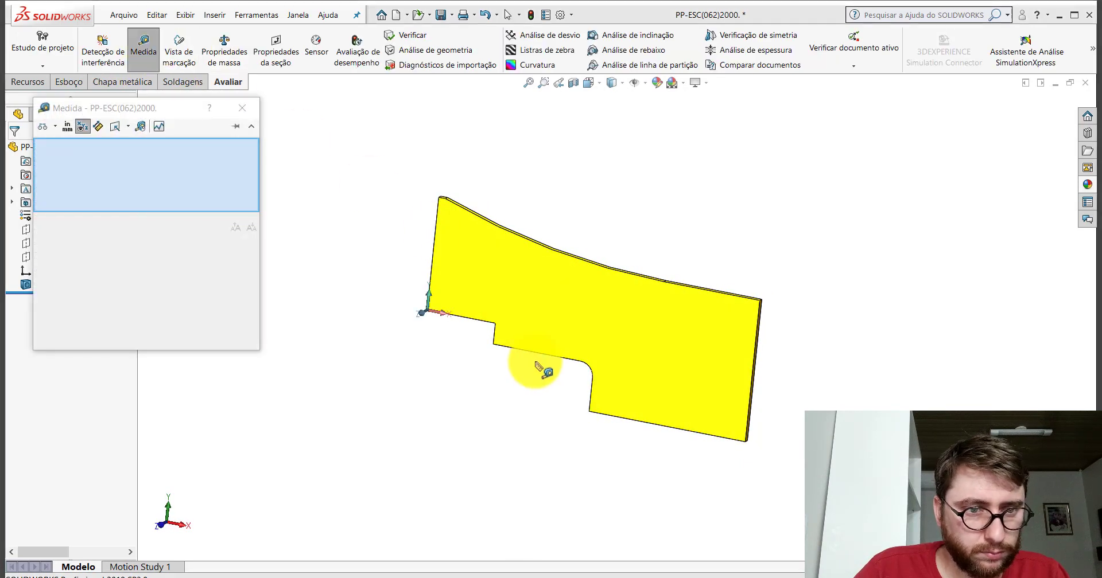
pyautogui.scroll(-2, 542, 364)
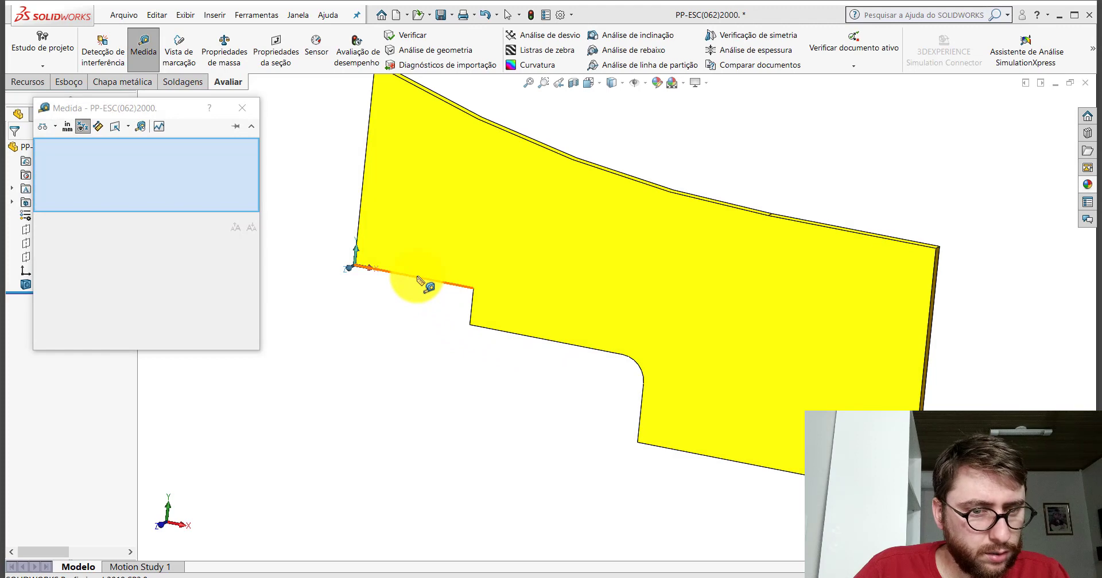
pyautogui.click(238, 110)
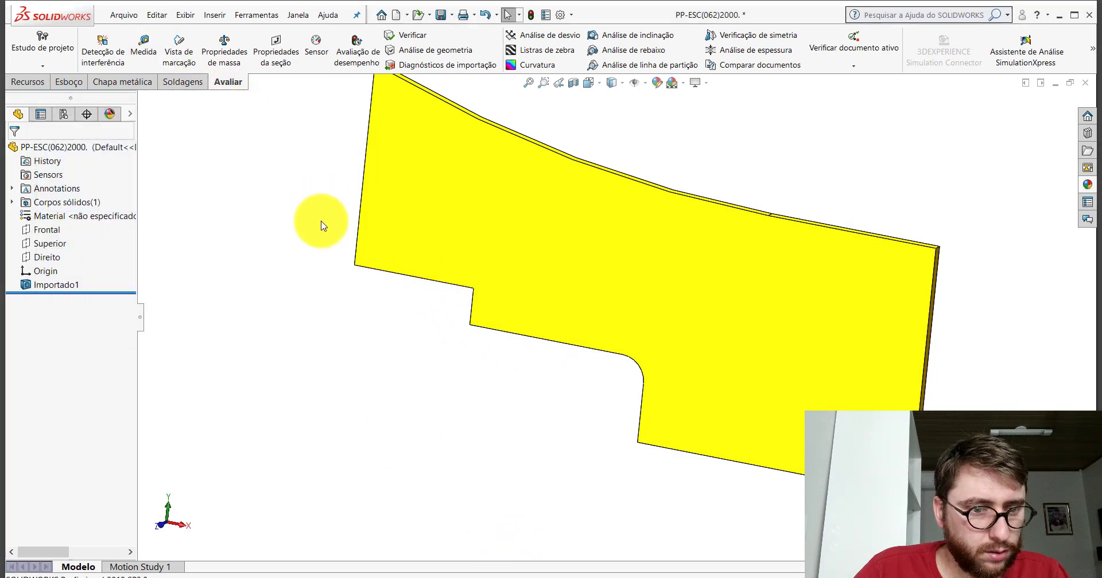
# Measure the imported plate's 161.89 mm left edge and 253 mm offset to the step edge
pyautogui.click(645, 535)
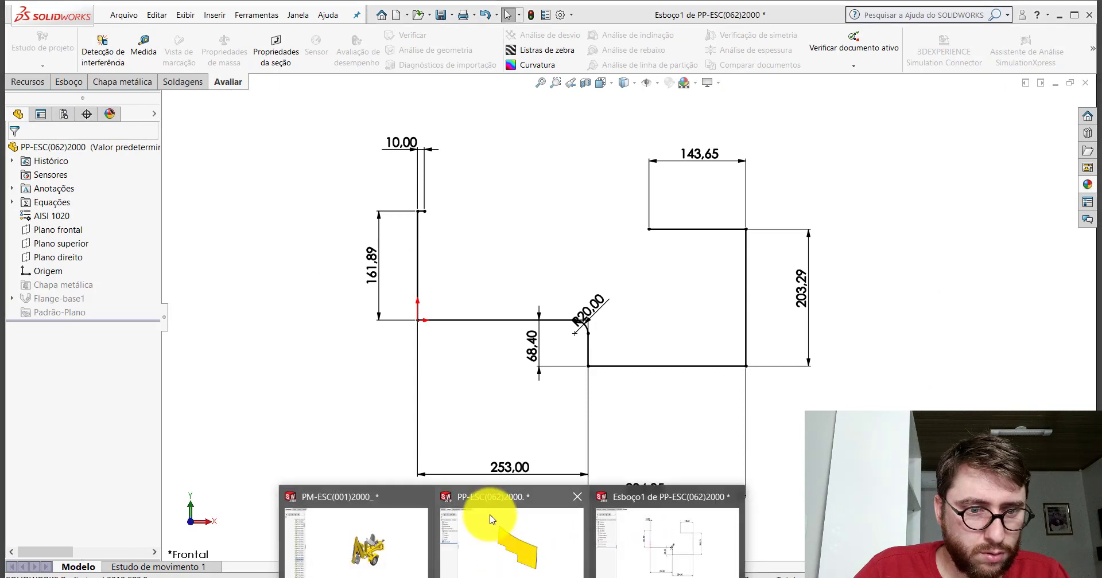
pyautogui.click(491, 516)
pyautogui.click(144, 49)
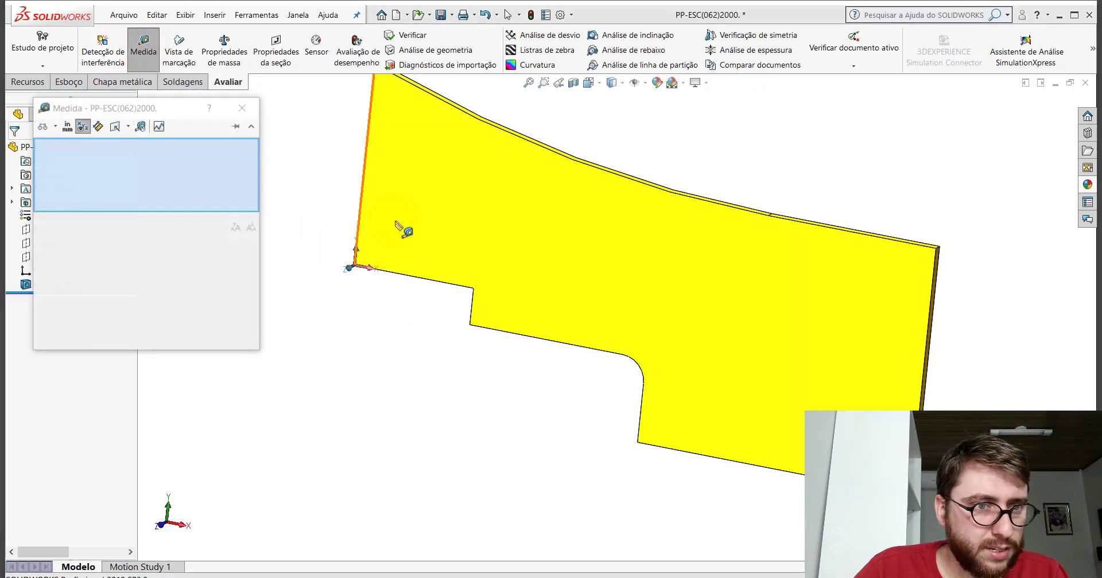
pyautogui.click(361, 213)
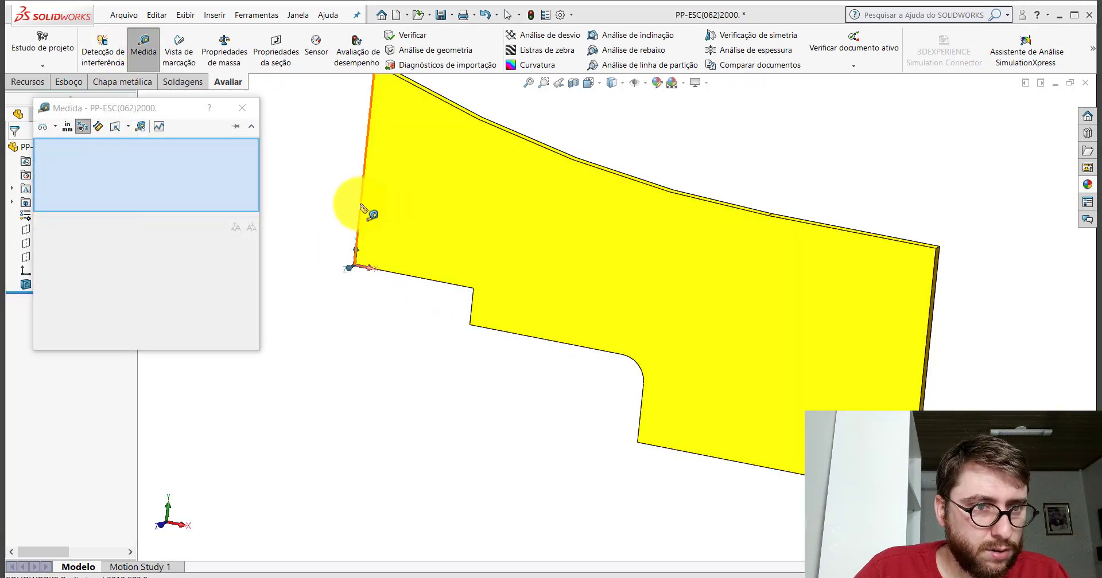
pyautogui.click(641, 406)
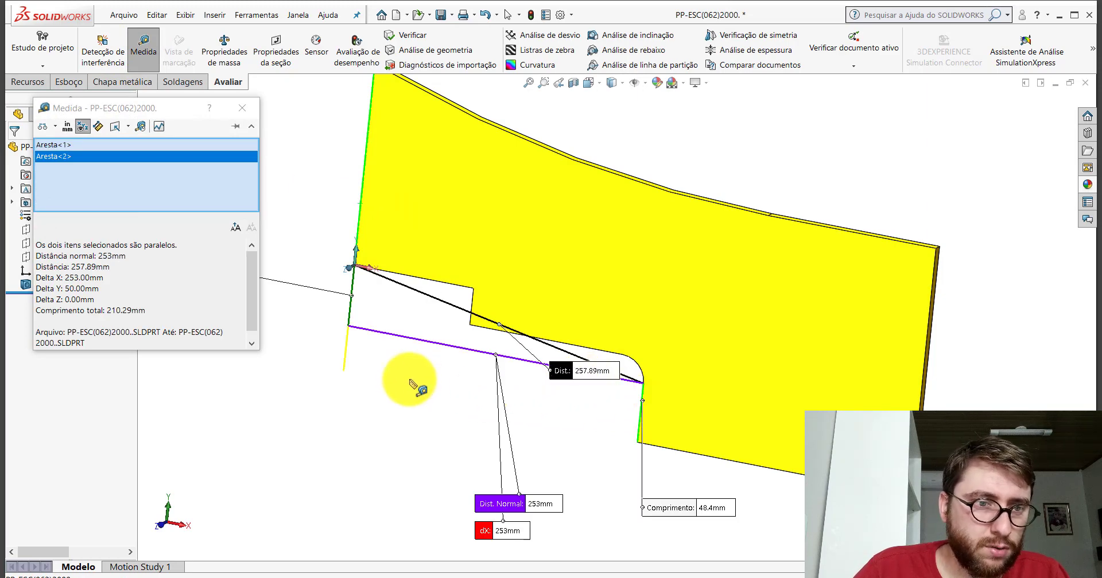
# Measure the 102.05 mm lower-left edge and the 30 mm step edge, then return to the sketch
pyautogui.click(383, 307)
pyautogui.click(394, 277)
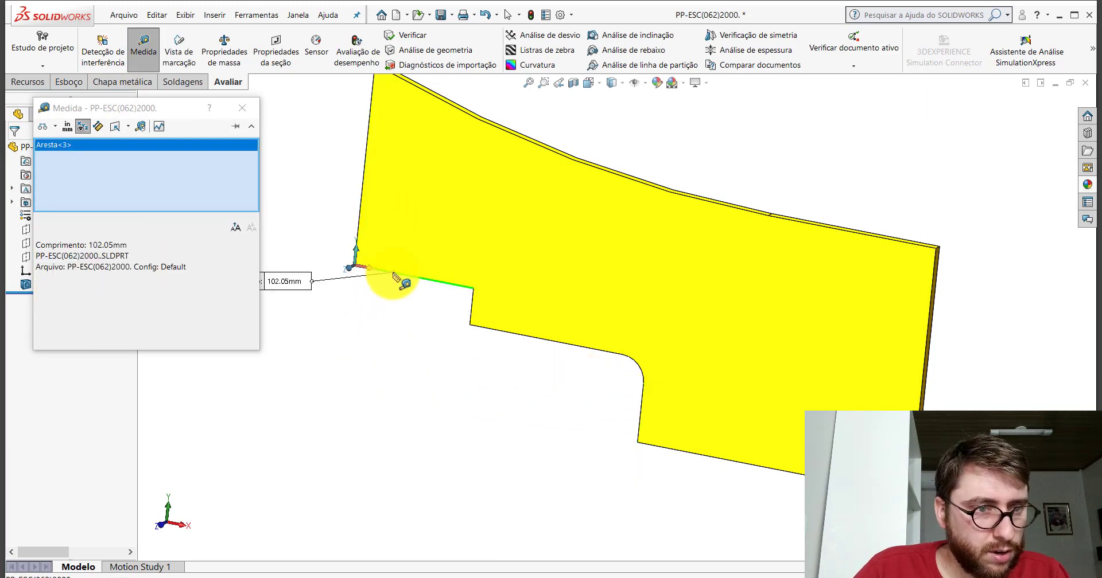
pyautogui.click(466, 325)
pyautogui.scroll(-2, 531, 308)
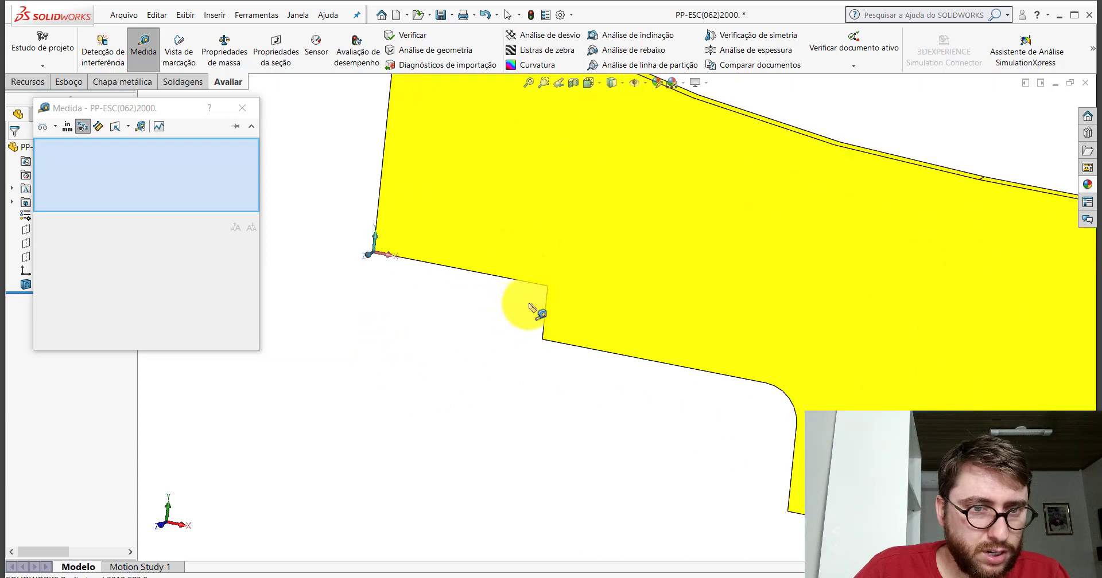
pyautogui.click(546, 294)
pyautogui.scroll(2, 545, 296)
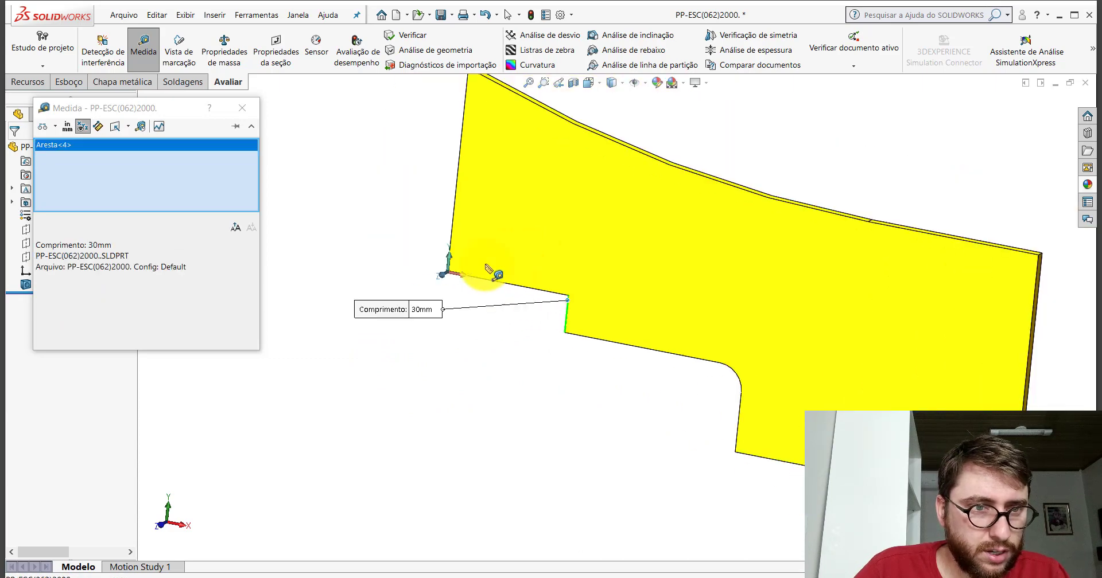
pyautogui.press('Escape')
pyautogui.click(644, 544)
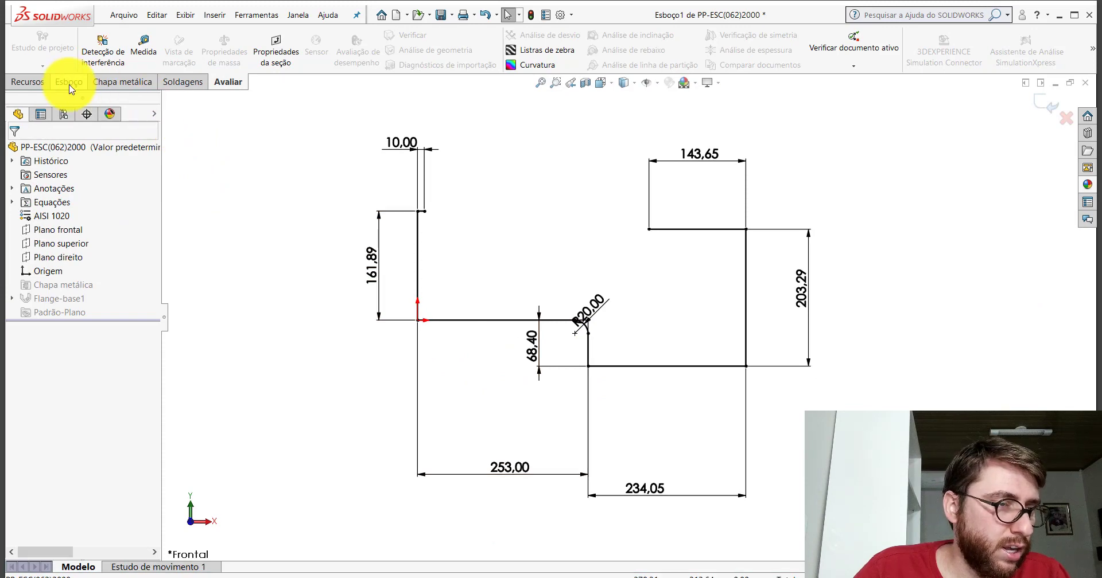
# Draw a step line from the left edge horizontally across, then down to the bottom edge
pyautogui.click(69, 83)
pyautogui.click(130, 36)
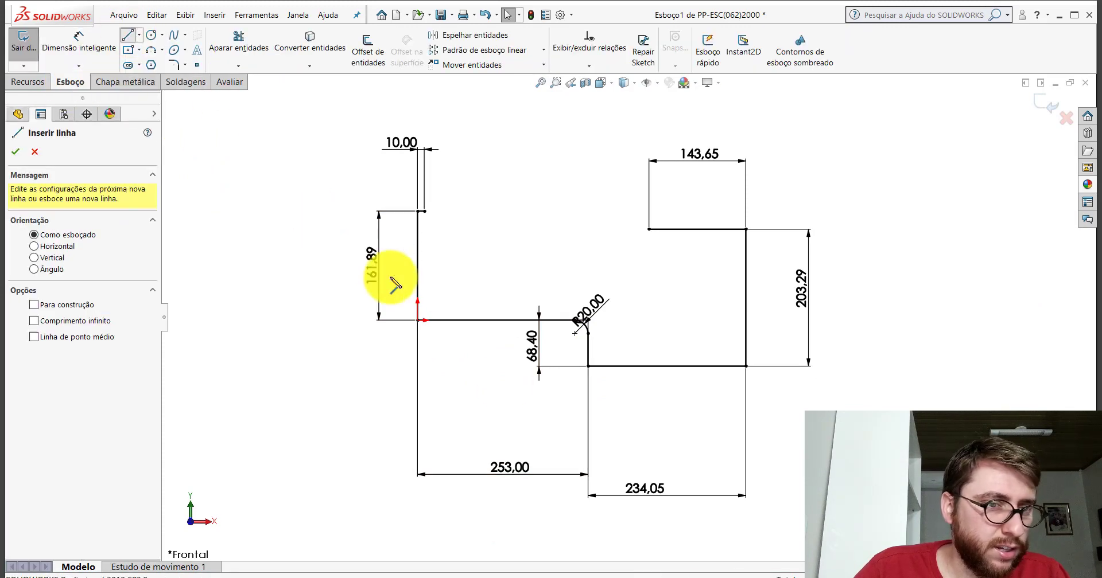
pyautogui.scroll(-2, 499, 339)
pyautogui.click(363, 256)
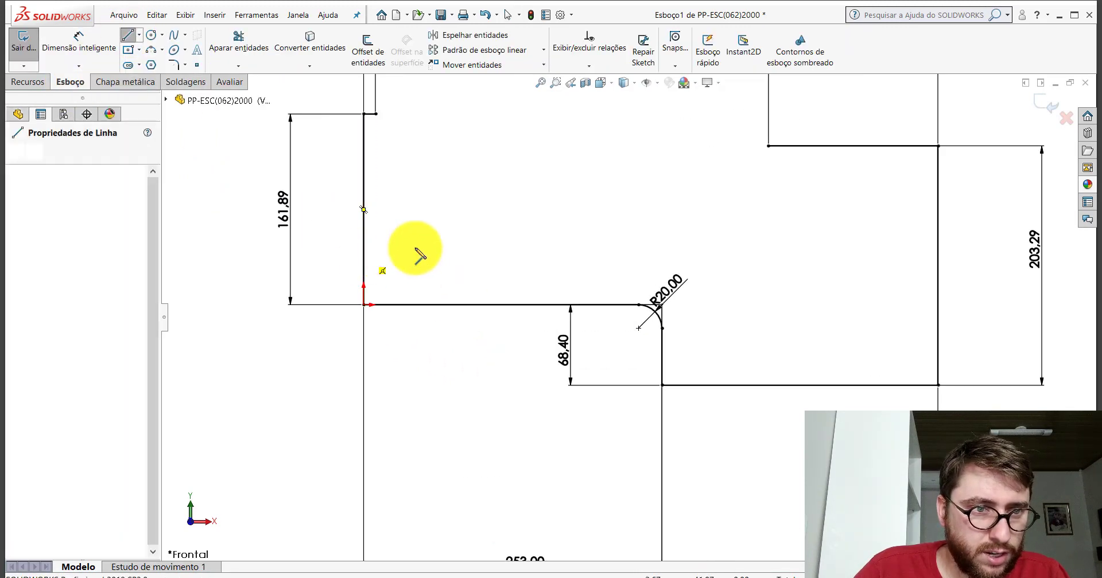
pyautogui.click(523, 256)
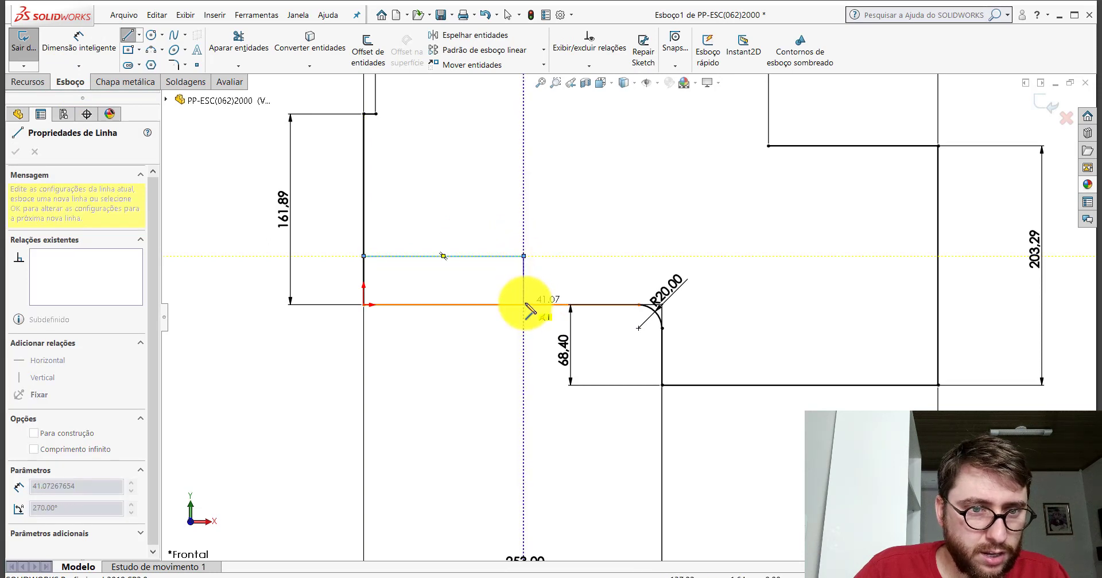
pyautogui.doubleClick(523, 305)
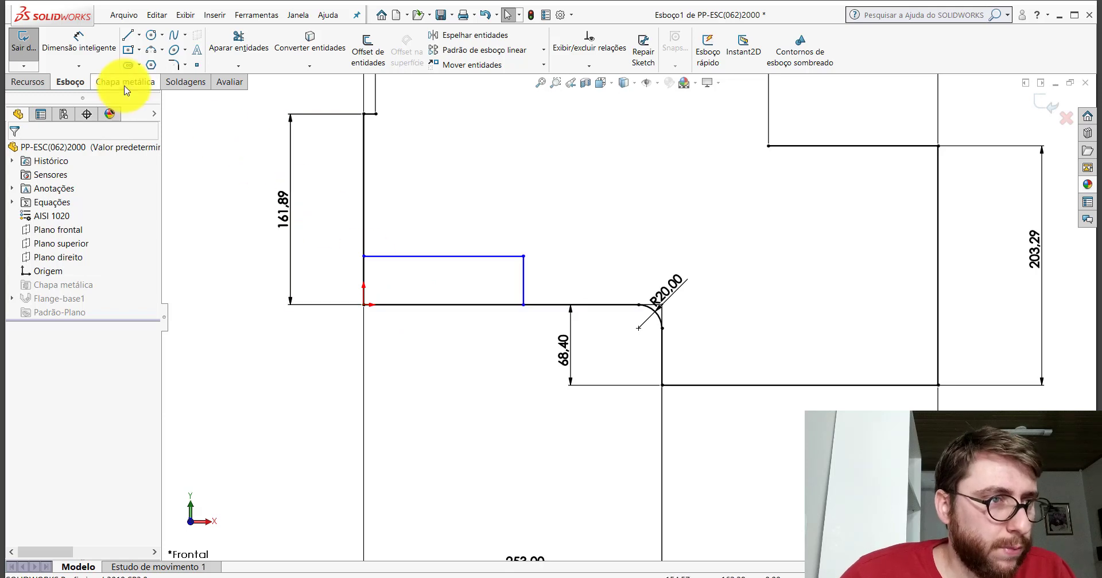
# Trim away the lower part of the left edge, accepting deletion of its linked dimension
pyautogui.click(234, 48)
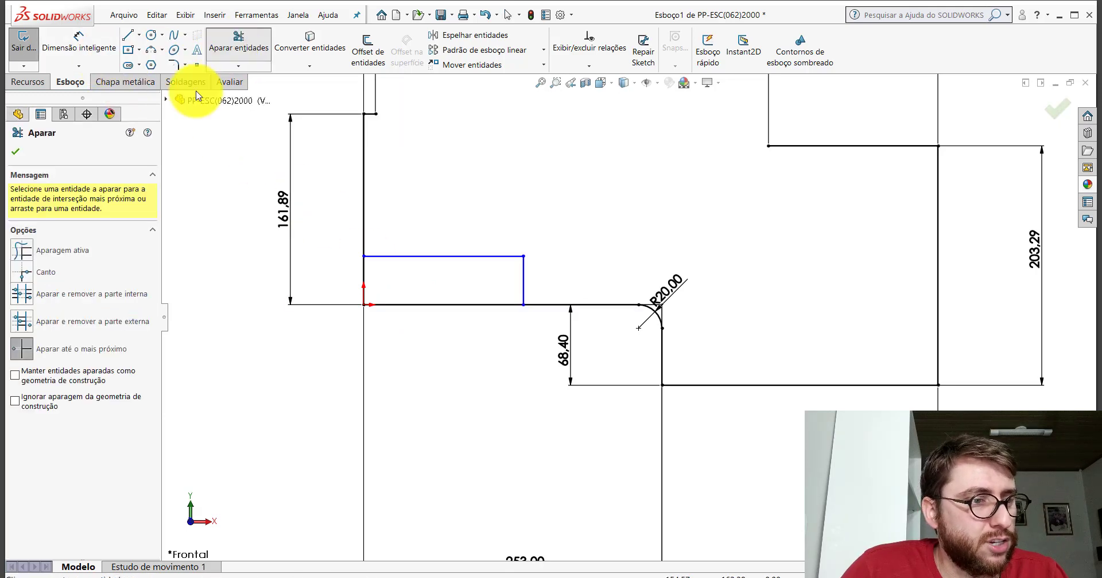
pyautogui.click(24, 350)
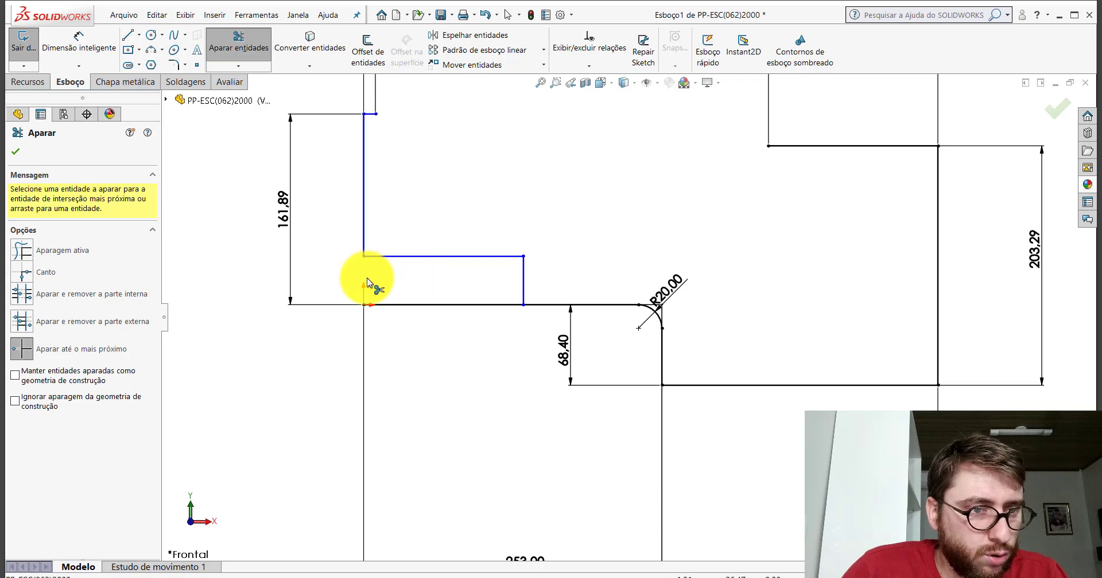
pyautogui.click(384, 305)
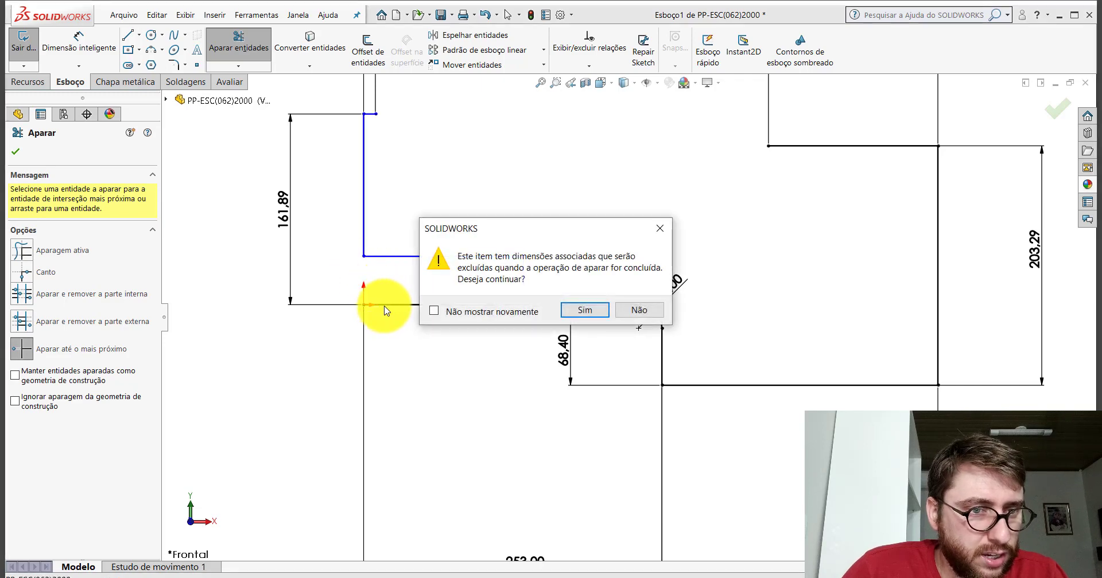
pyautogui.click(581, 310)
pyautogui.click(18, 153)
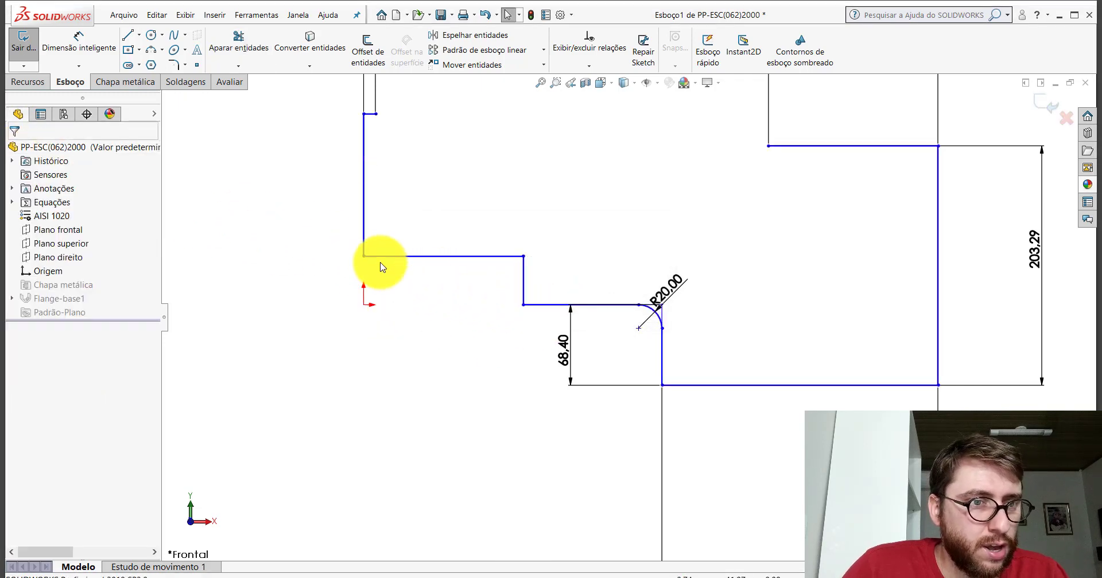
# Align the new left corner point vertically with the origin
pyautogui.scroll(-2, 388, 267)
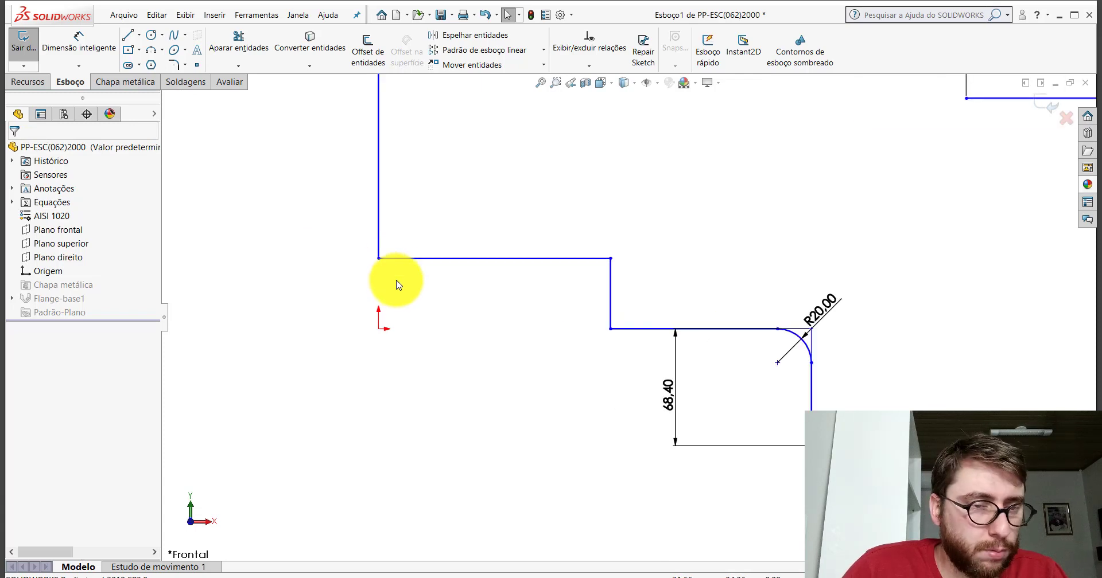
pyautogui.click(378, 260)
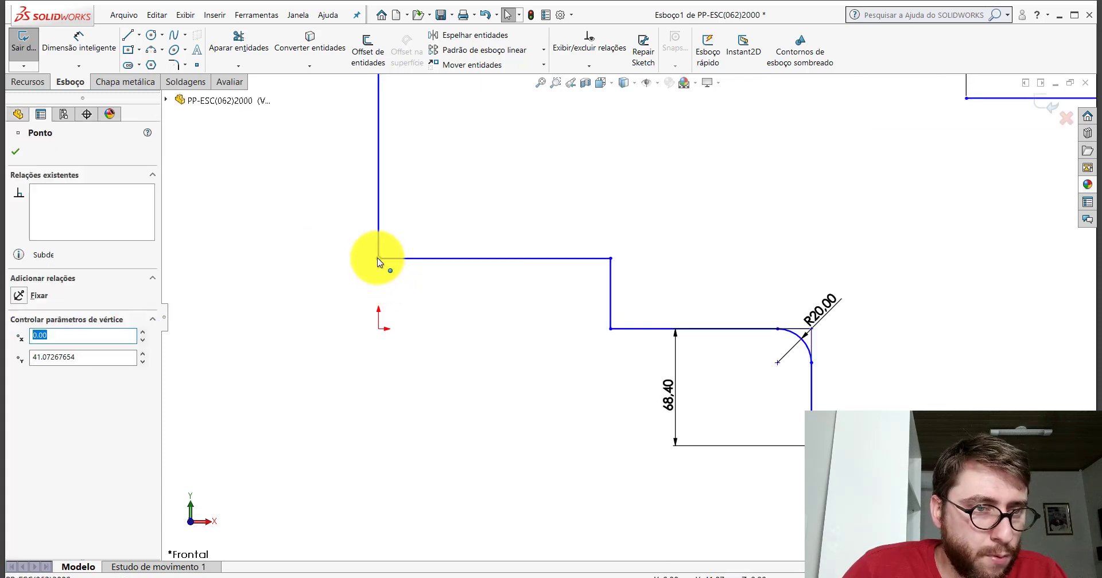
pyautogui.keyDown('ctrl'); pyautogui.click(379, 328); pyautogui.keyUp('ctrl')
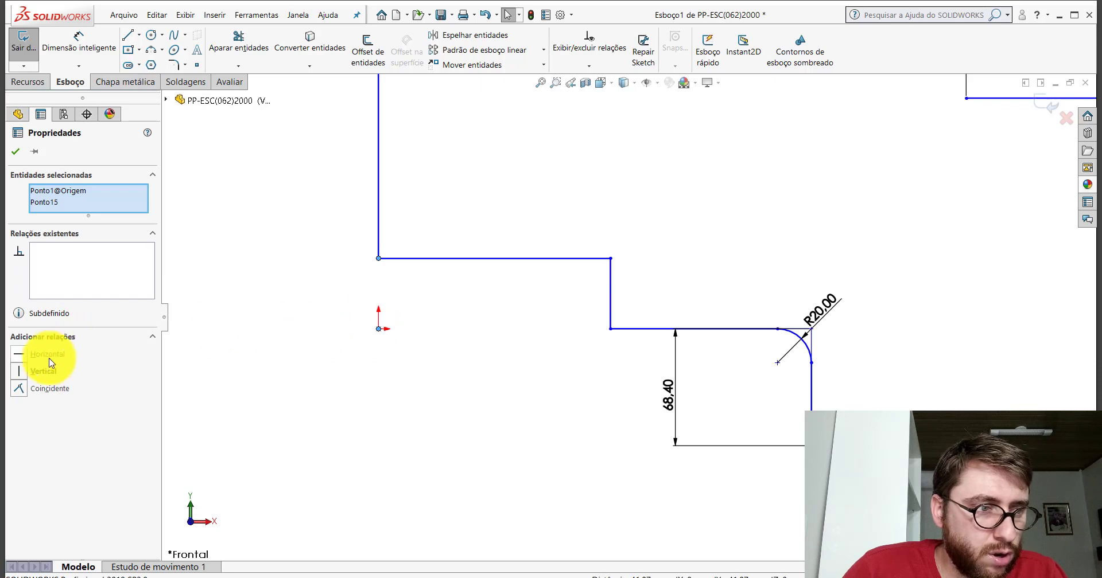
pyautogui.click(20, 371)
pyautogui.click(372, 386)
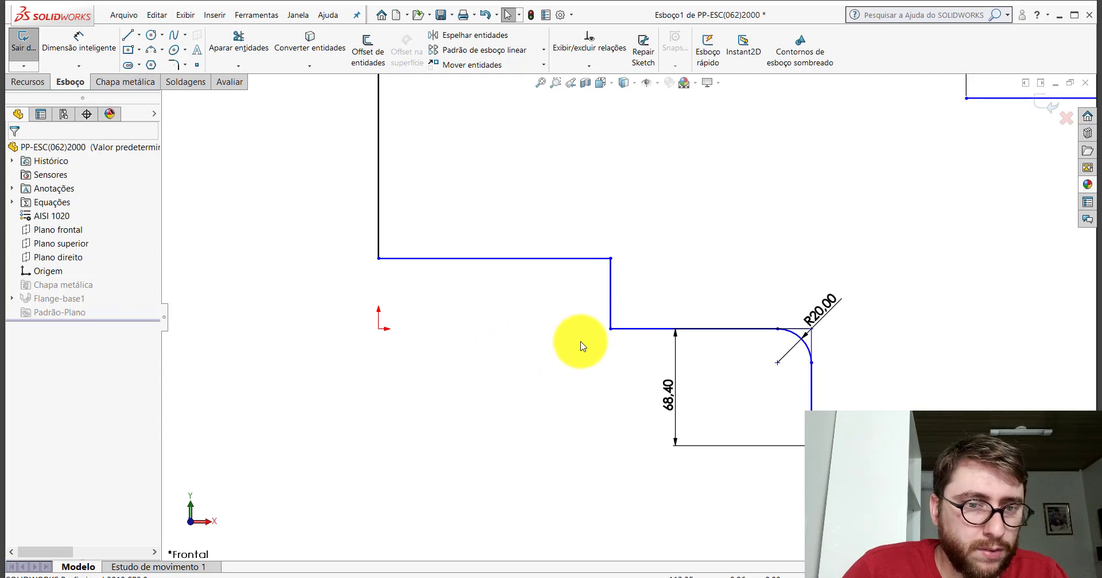
# Make the step's lower corner point Ponto17 horizontal with the origin, then show open windows
pyautogui.click(611, 329)
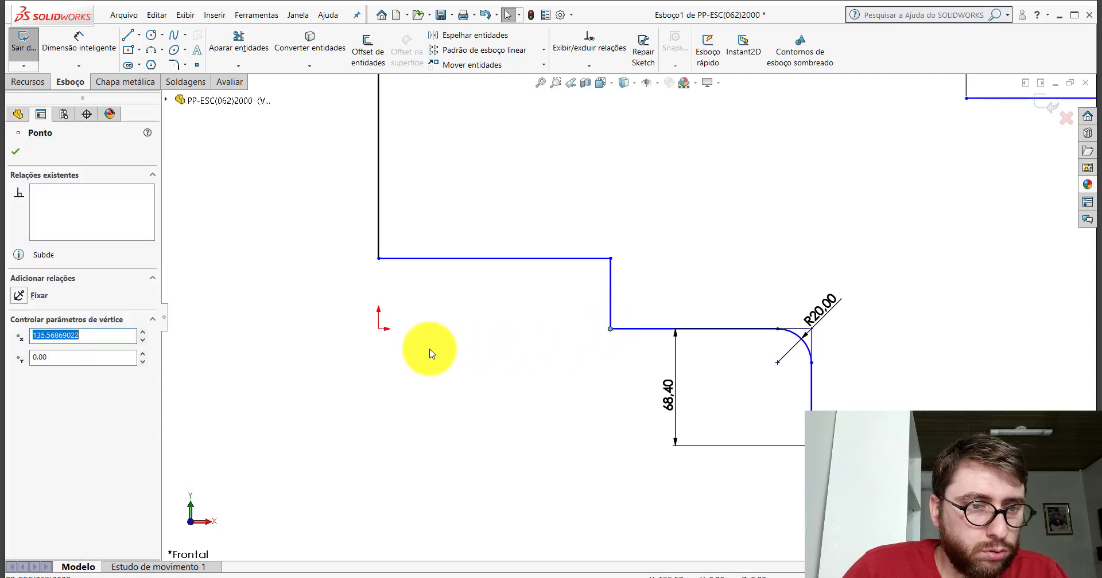
pyautogui.keyDown('ctrl'); pyautogui.click(379, 329); pyautogui.keyUp('ctrl')
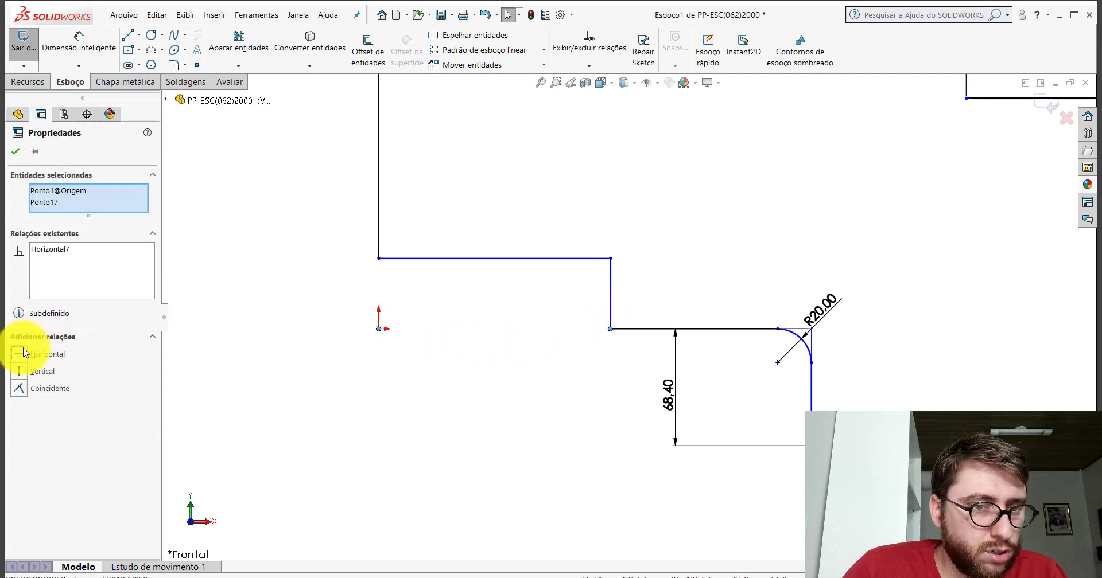
pyautogui.click(15, 151)
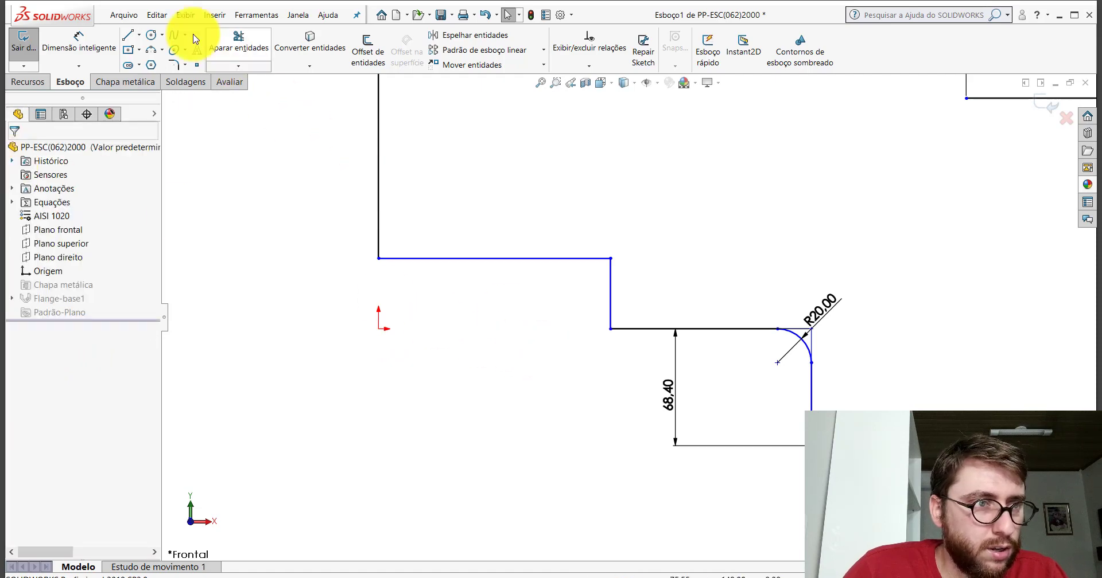
pyautogui.click(95, 46)
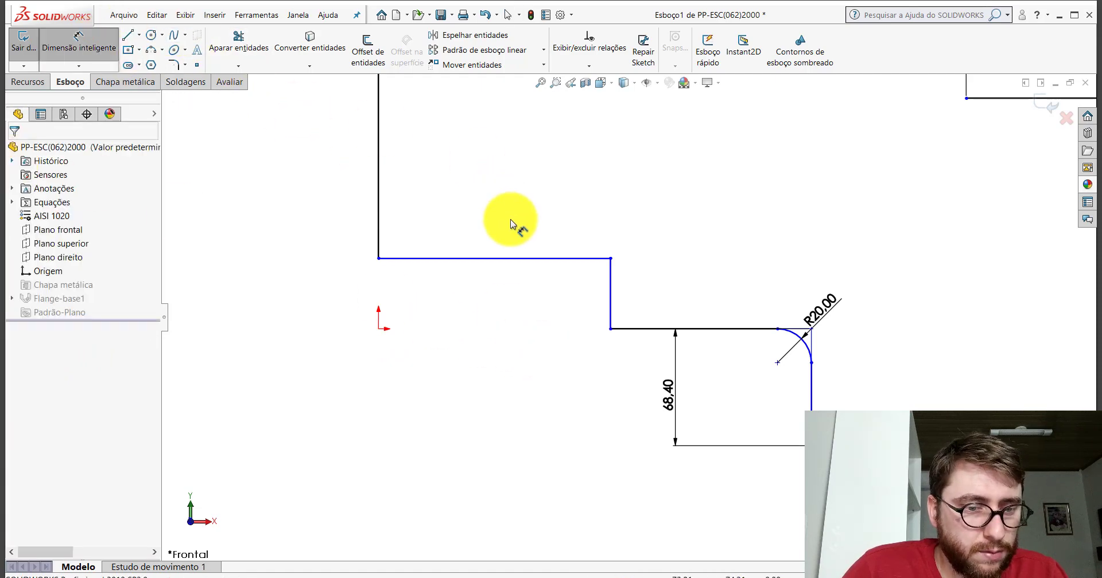
pyautogui.click(519, 571)
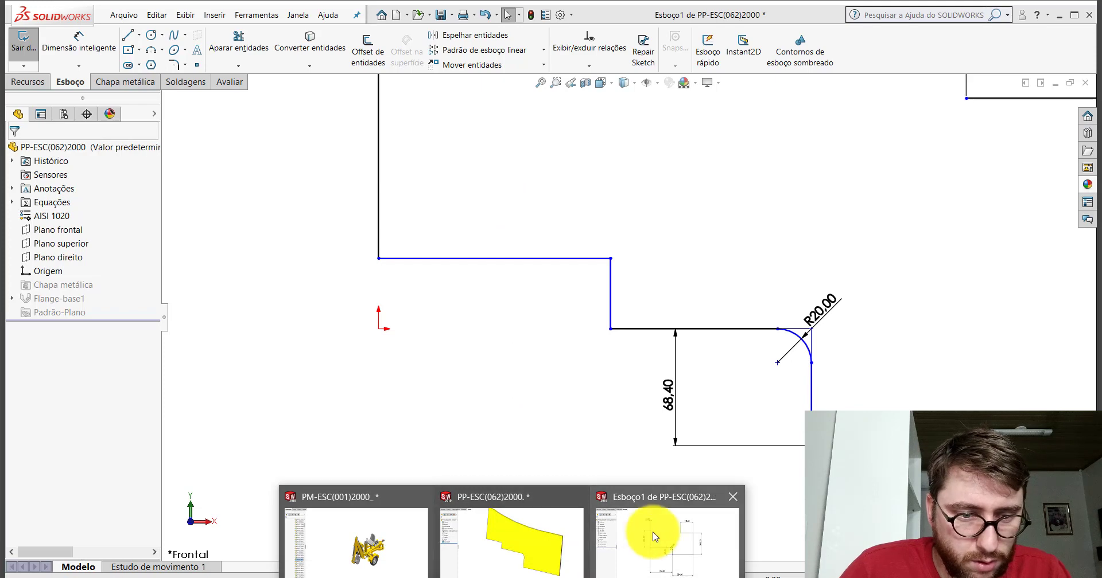
pyautogui.click(561, 522)
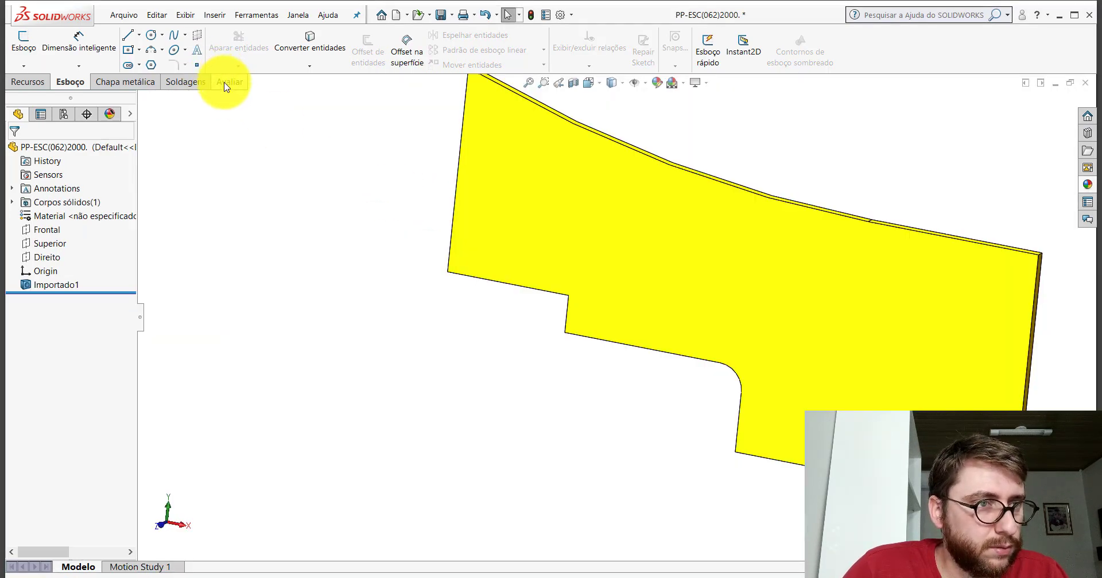
pyautogui.click(224, 83)
pyautogui.click(144, 46)
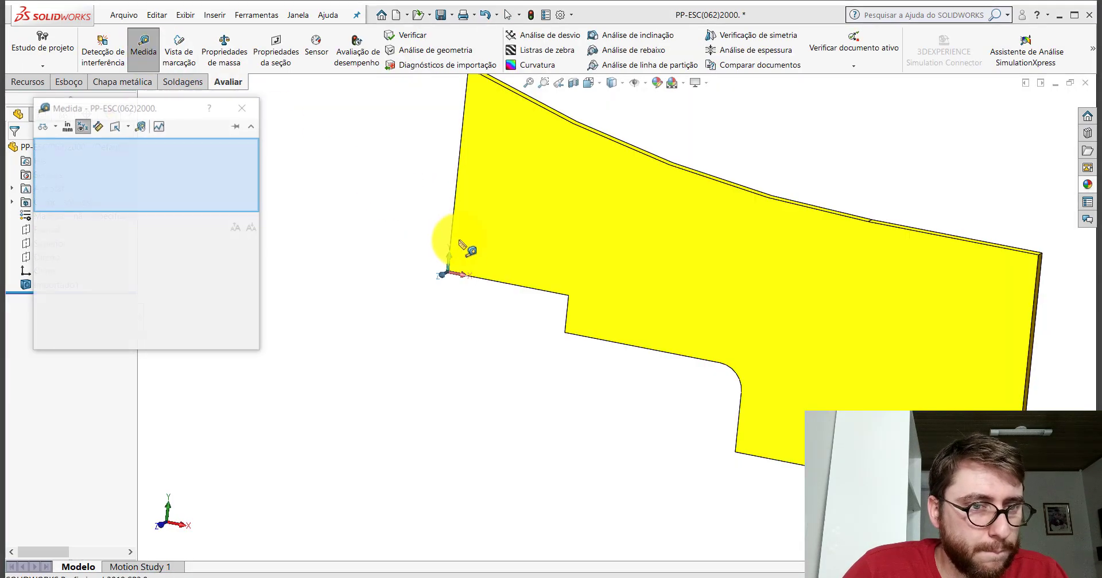
pyautogui.click(476, 279)
pyautogui.click(479, 336)
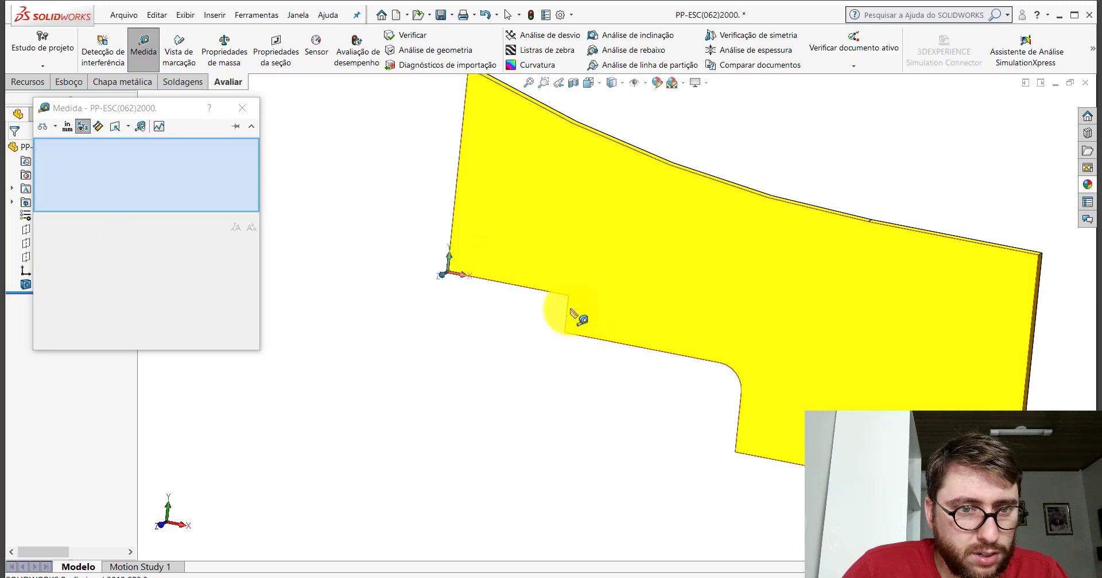
pyautogui.press('Escape')
pyautogui.click(622, 544)
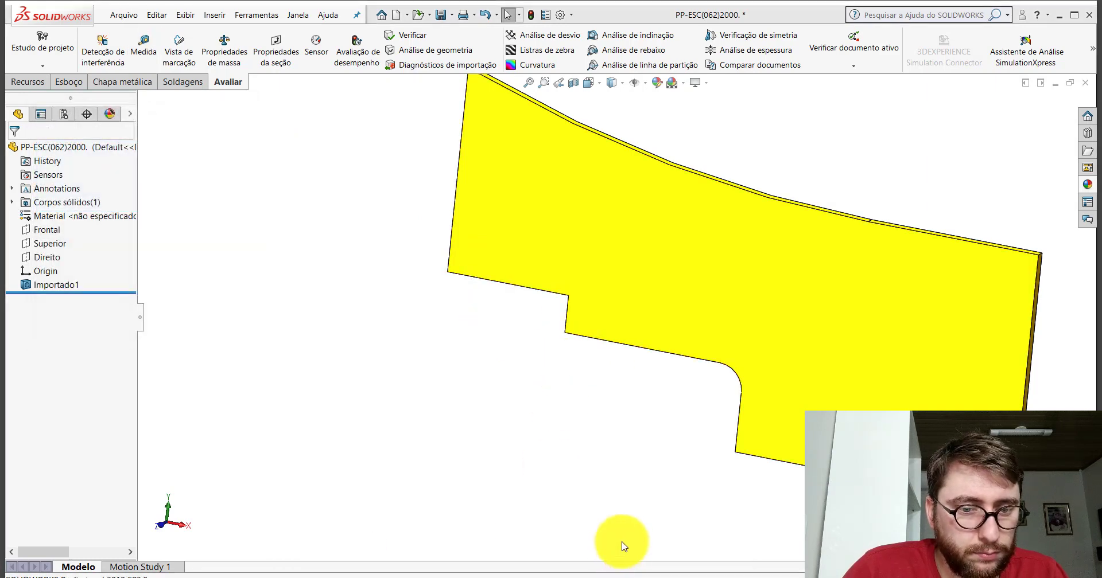
pyautogui.click(85, 86)
# Dimension the upper horizontal line to 102.05 and the vertical step to 30
pyautogui.click(83, 55)
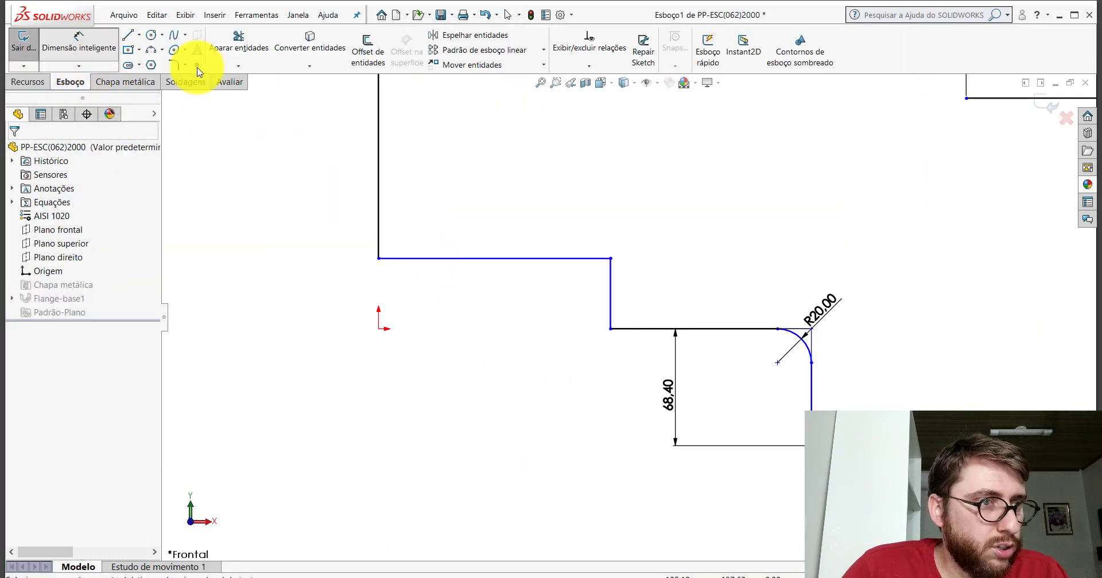
pyautogui.click(483, 258)
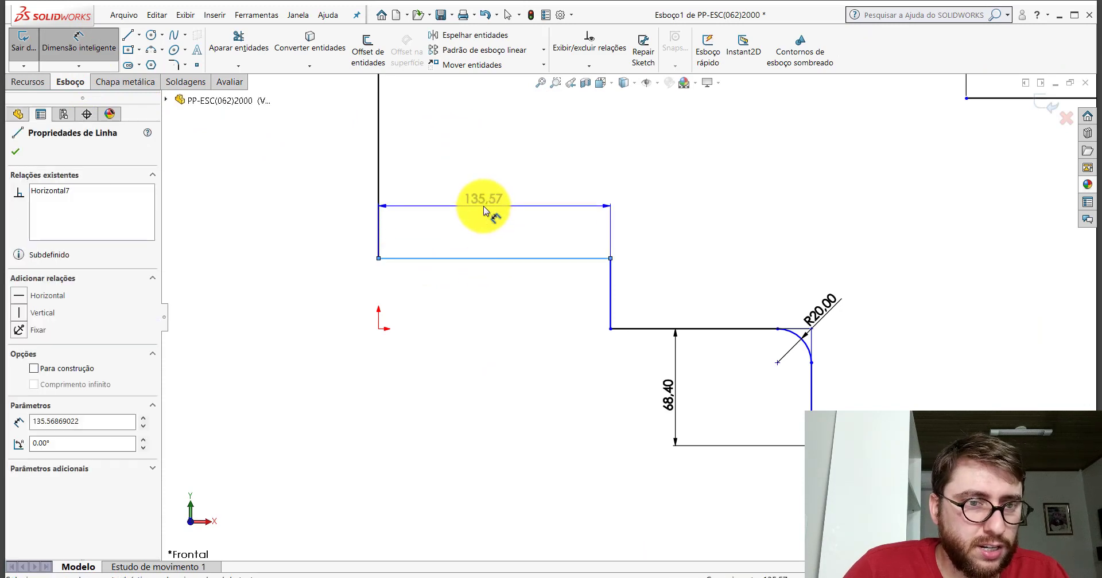
pyautogui.click(483, 206)
pyautogui.write('10')
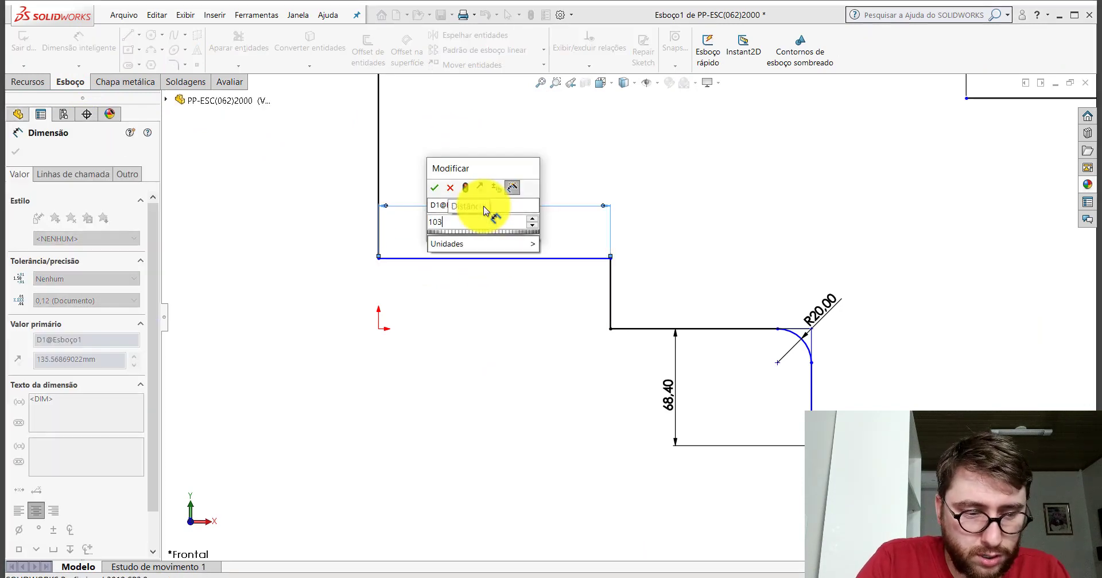
pyautogui.write('2.05')
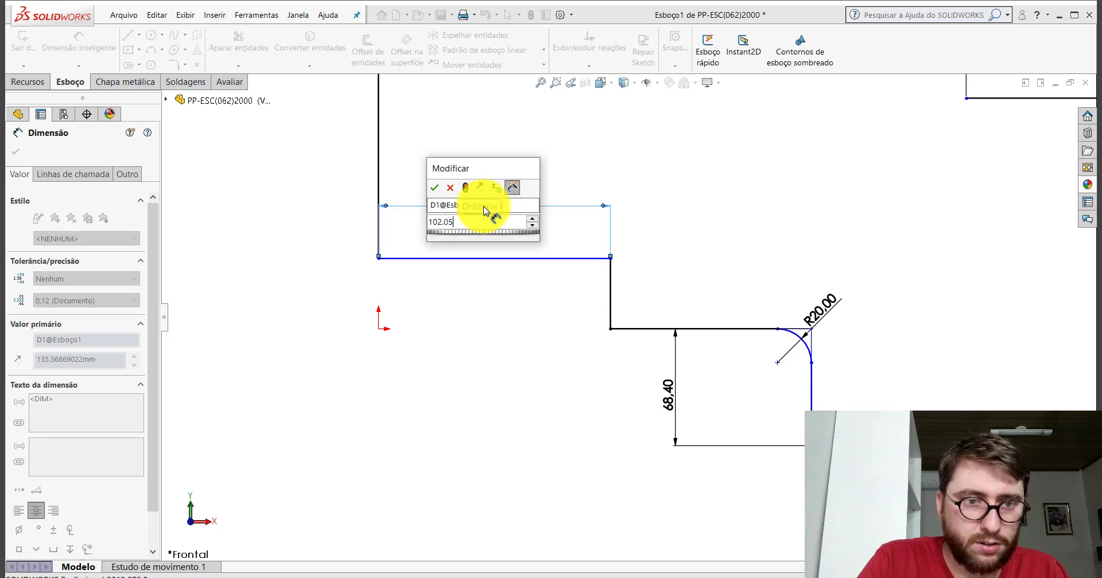
pyautogui.press('Return')
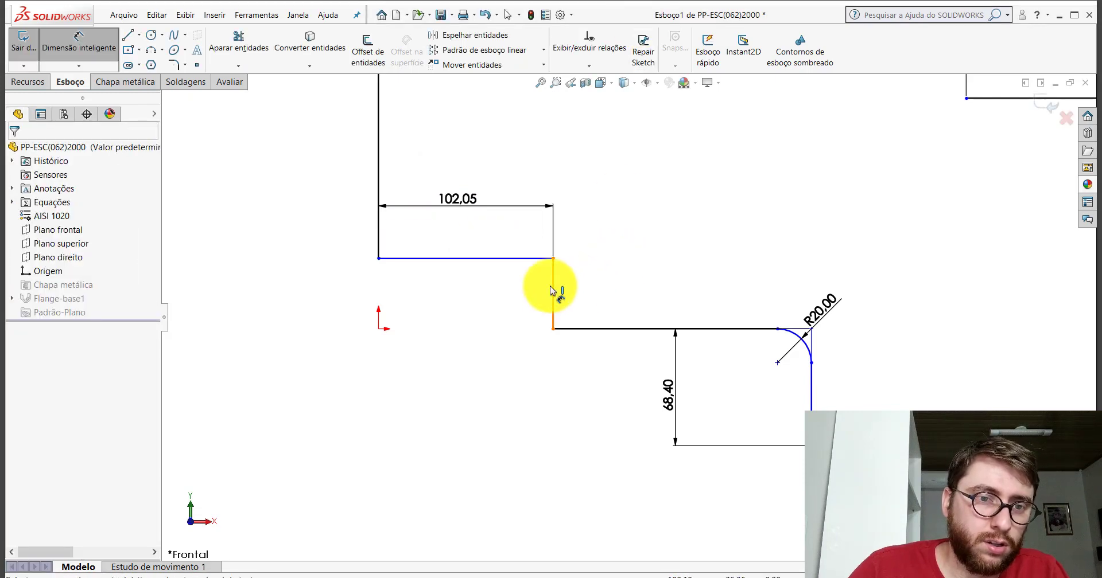
pyautogui.click(554, 290)
pyautogui.click(584, 292)
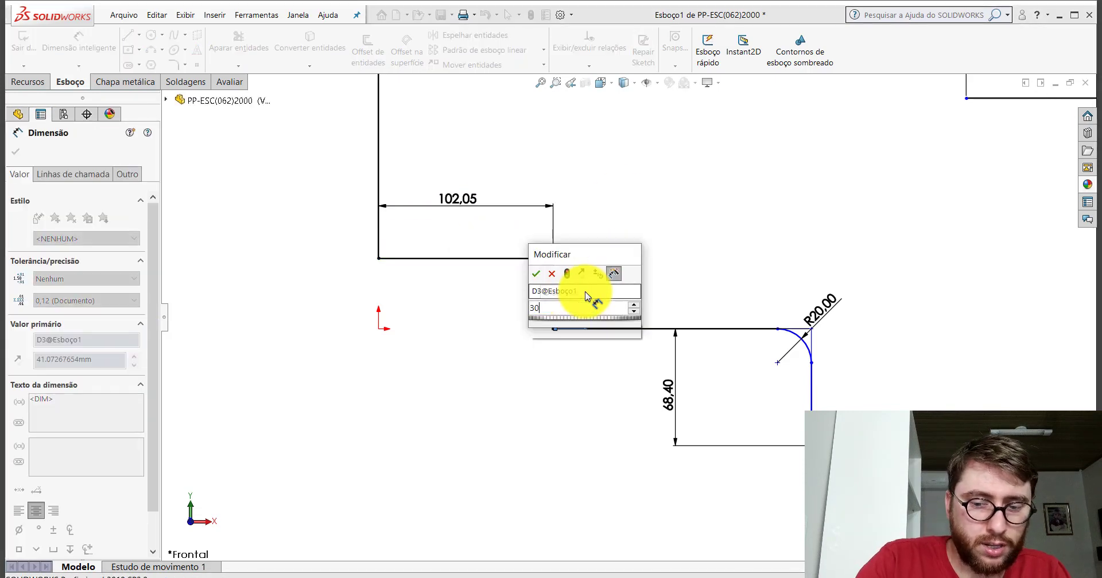
pyautogui.write('30')
pyautogui.press('Return')
pyautogui.press('Escape')
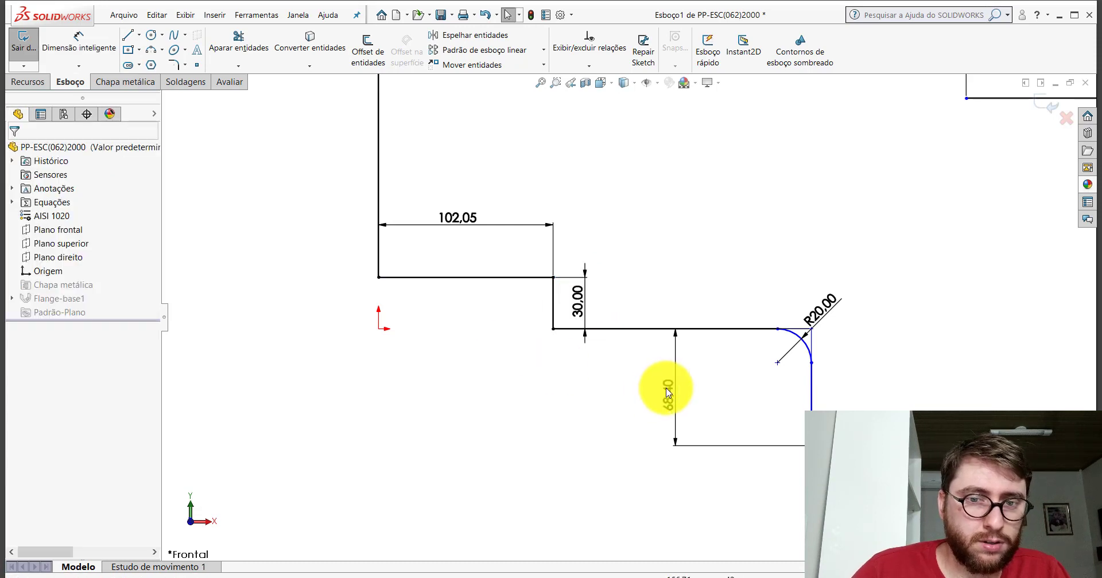
# Drag the step's bottom corner point leftward
pyautogui.scroll(5, 718, 355)
pyautogui.scroll(1, 719, 359)
pyautogui.scroll(-2, 672, 265)
pyautogui.scroll(-2, 741, 350)
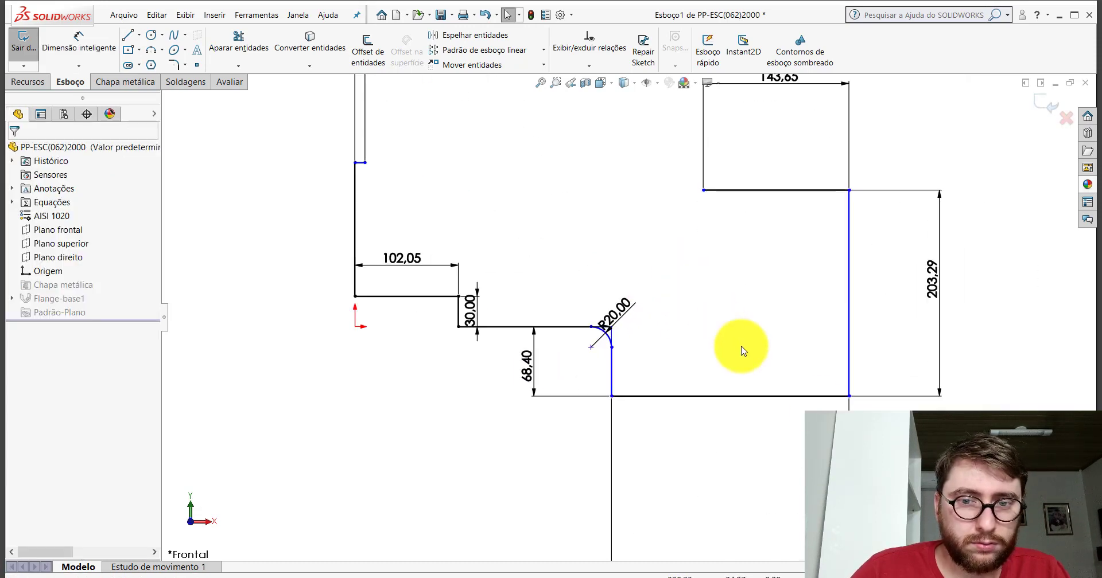
pyautogui.moveTo(850, 397); pyautogui.dragTo(770, 381)
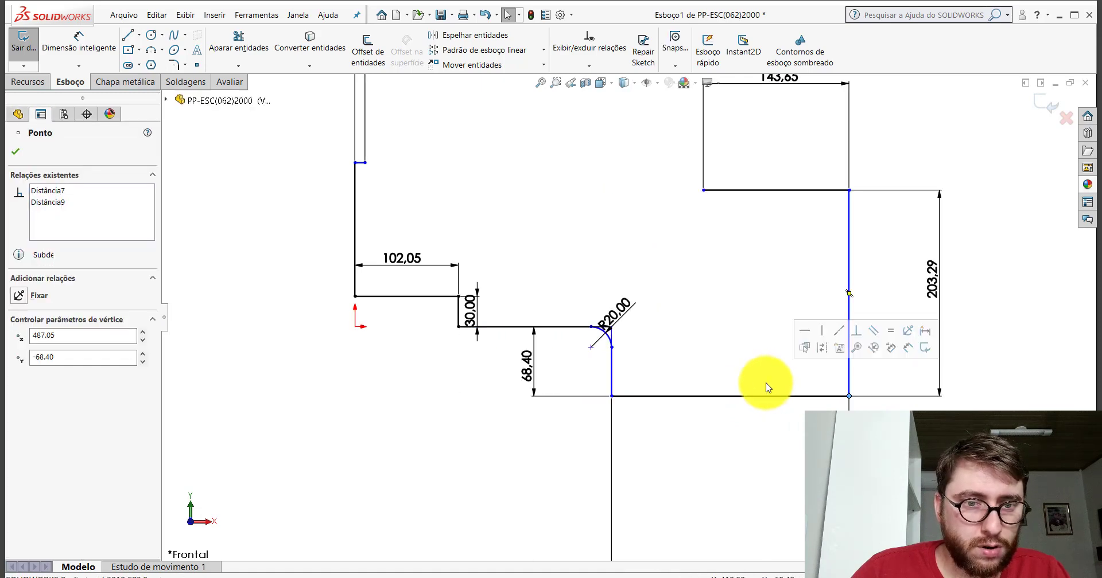
pyautogui.click(686, 246)
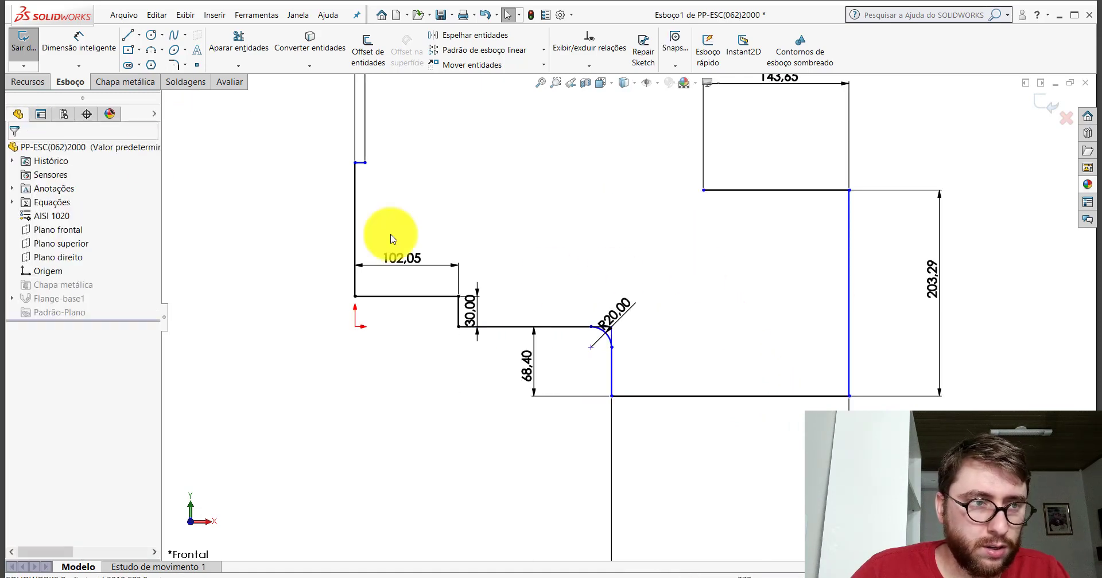
# Add a 253.00 mm horizontal distance from the origin to the step edge, then show the imported plate
pyautogui.click(76, 46)
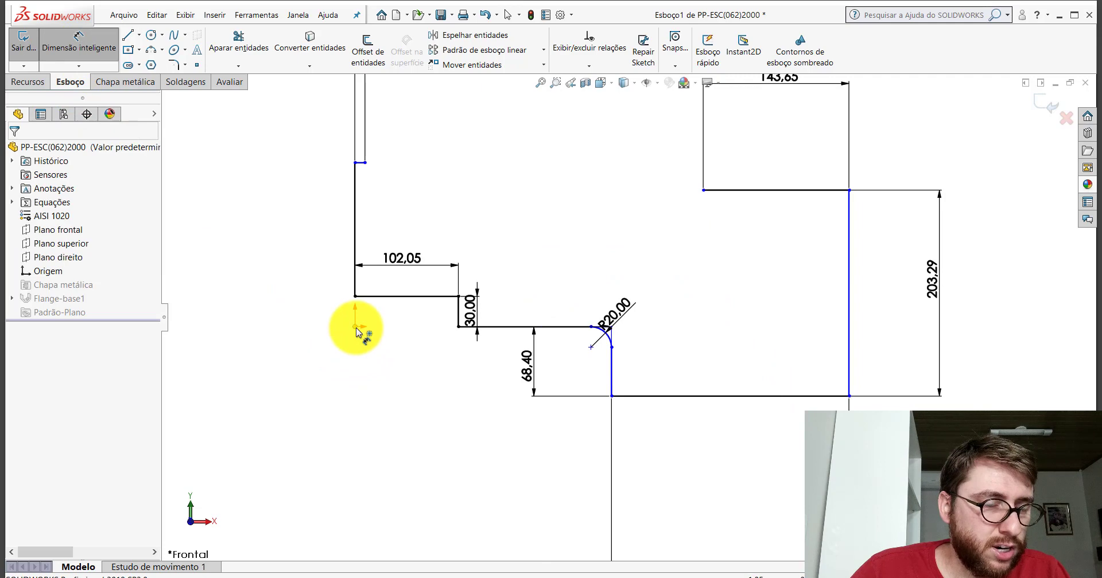
pyautogui.click(356, 327)
pyautogui.click(611, 375)
pyautogui.scroll(5, 602, 382)
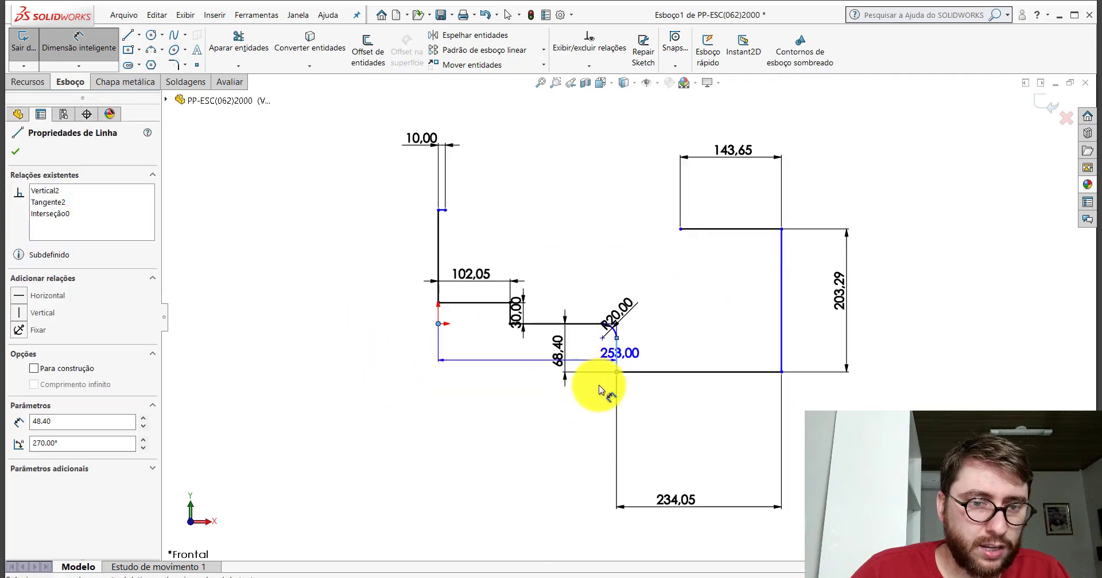
pyautogui.click(563, 409)
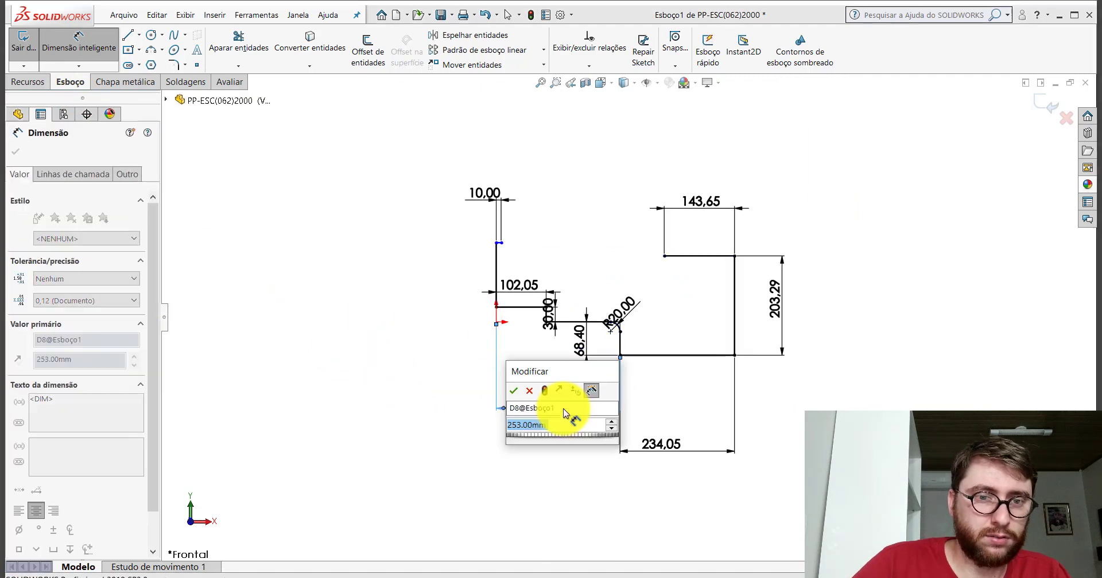
pyautogui.press('Return')
pyautogui.press('Escape')
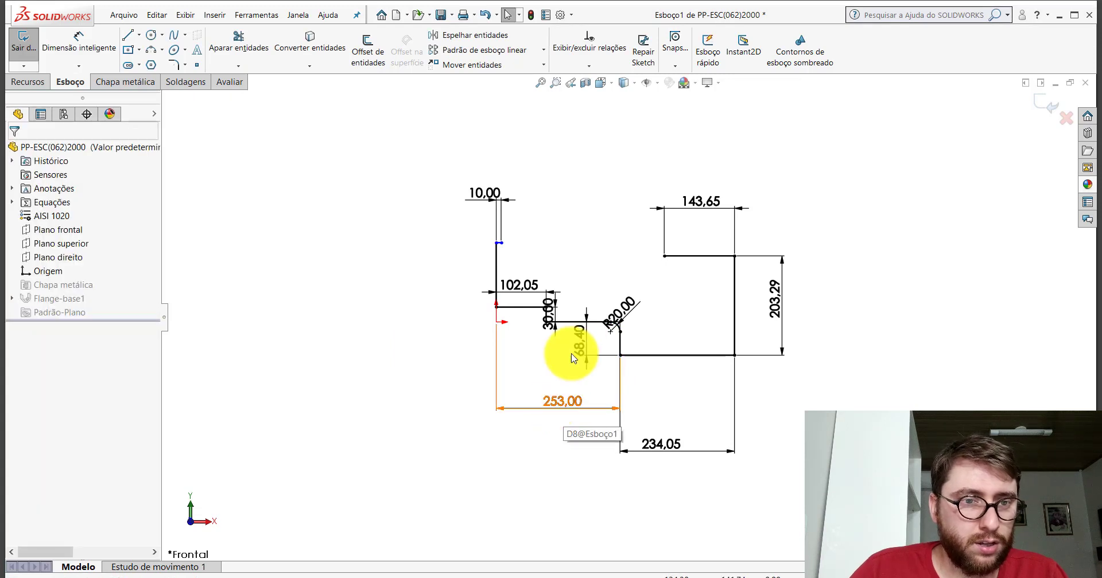
pyautogui.scroll(-2, 597, 286)
pyautogui.scroll(-2, 597, 290)
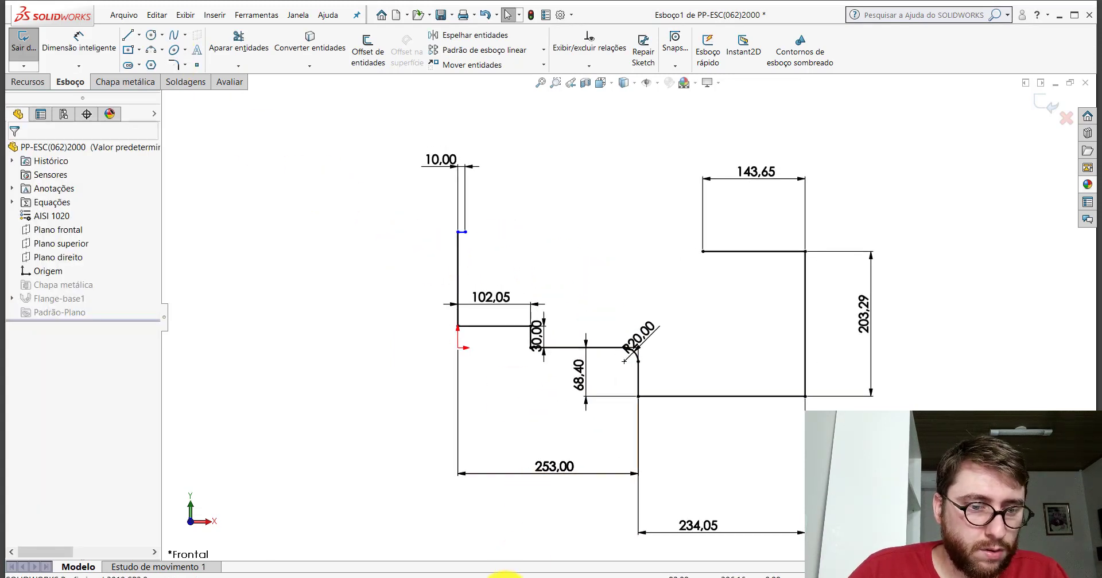
pyautogui.click(505, 533)
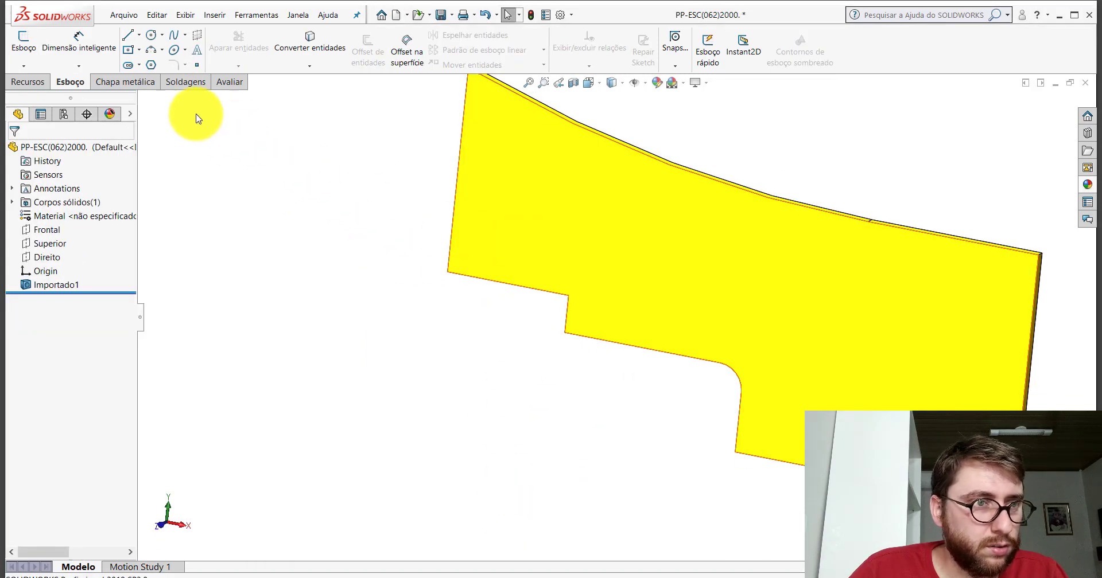
# Measure the imported plate's left vertical edge, then return to the sketch
pyautogui.click(230, 81)
pyautogui.click(143, 49)
pyautogui.scroll(3, 597, 218)
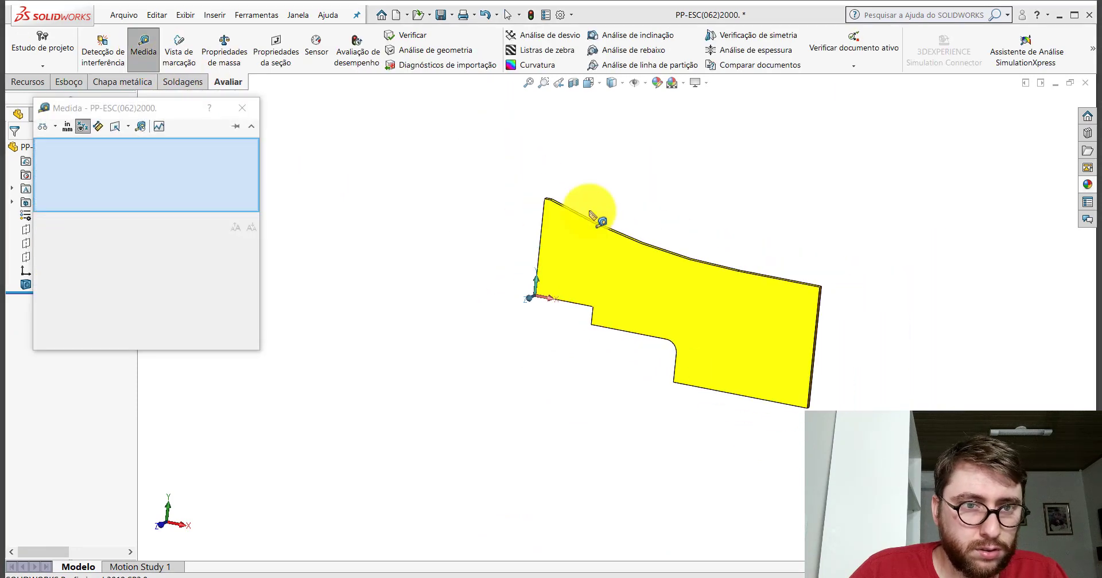
pyautogui.scroll(-2, 591, 213)
pyautogui.click(512, 238)
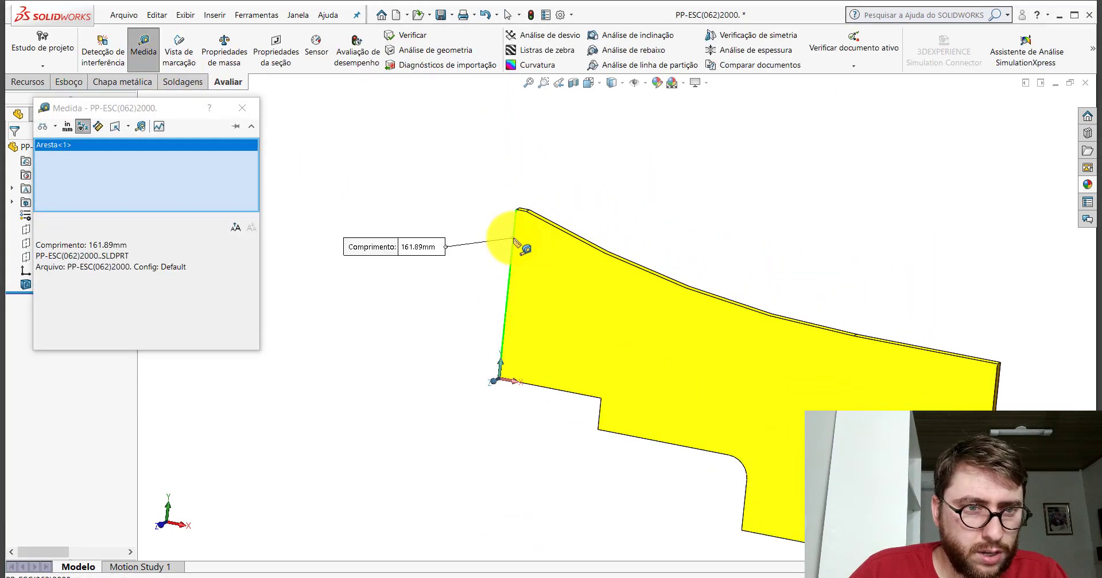
pyautogui.click(246, 109)
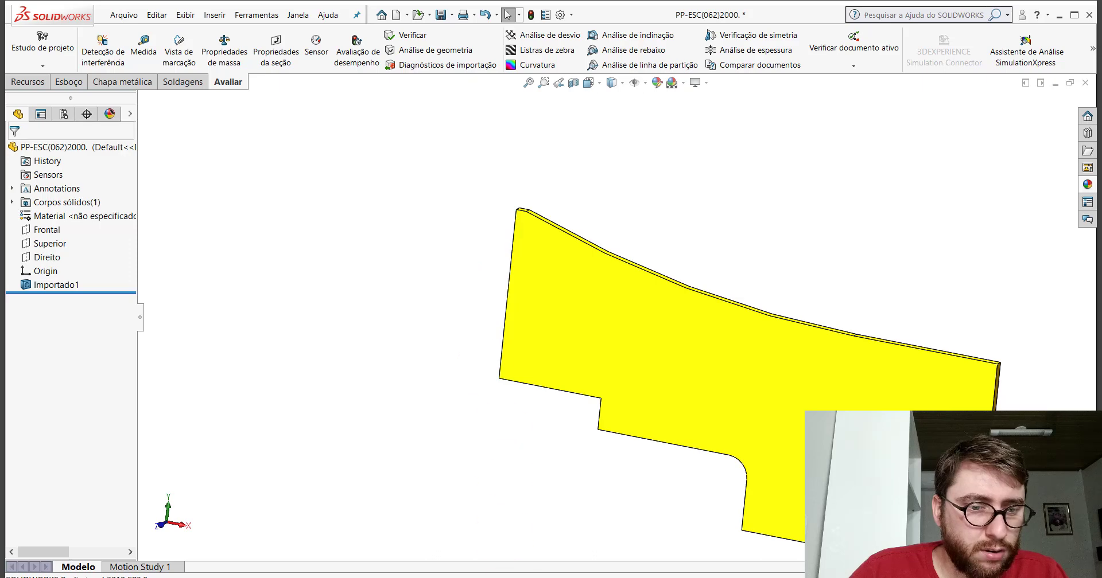
pyautogui.click(664, 528)
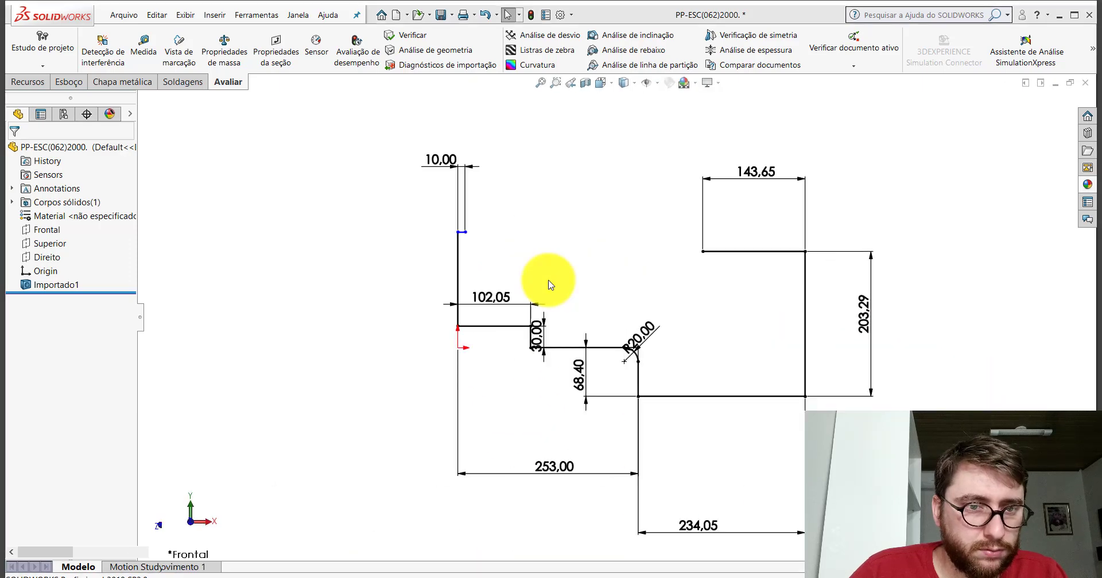
# Dimension the sketch's left vertical line to 161.89 mm
pyautogui.click(66, 81)
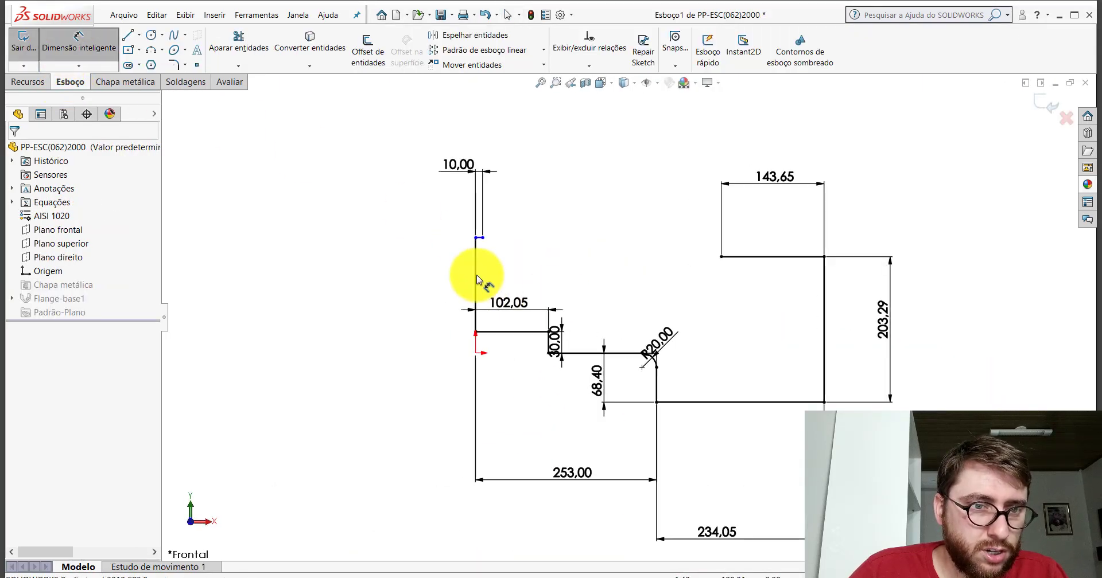
pyautogui.click(477, 279)
pyautogui.click(379, 282)
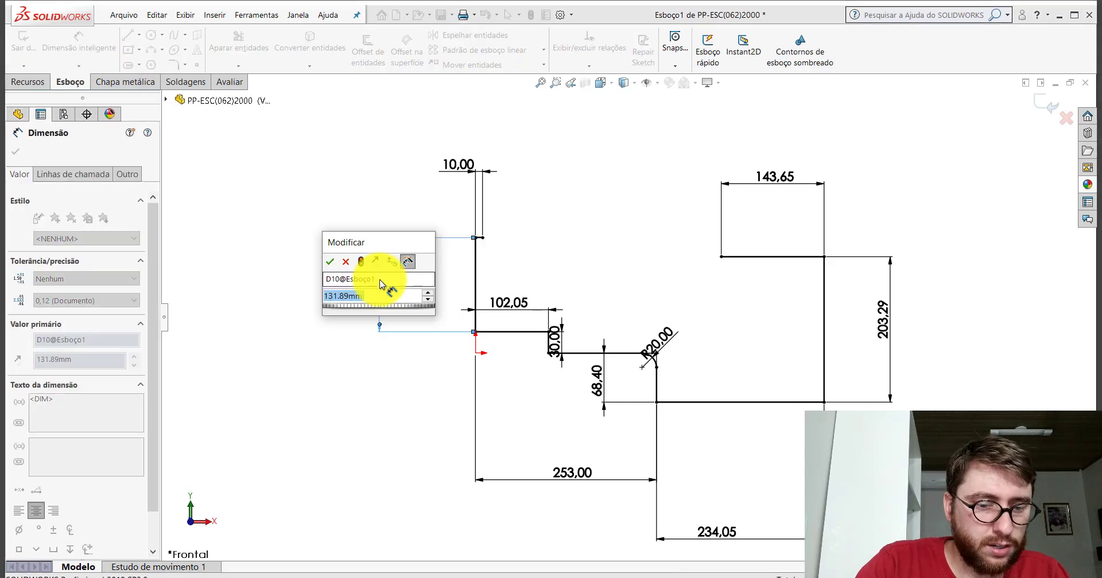
pyautogui.write(',')
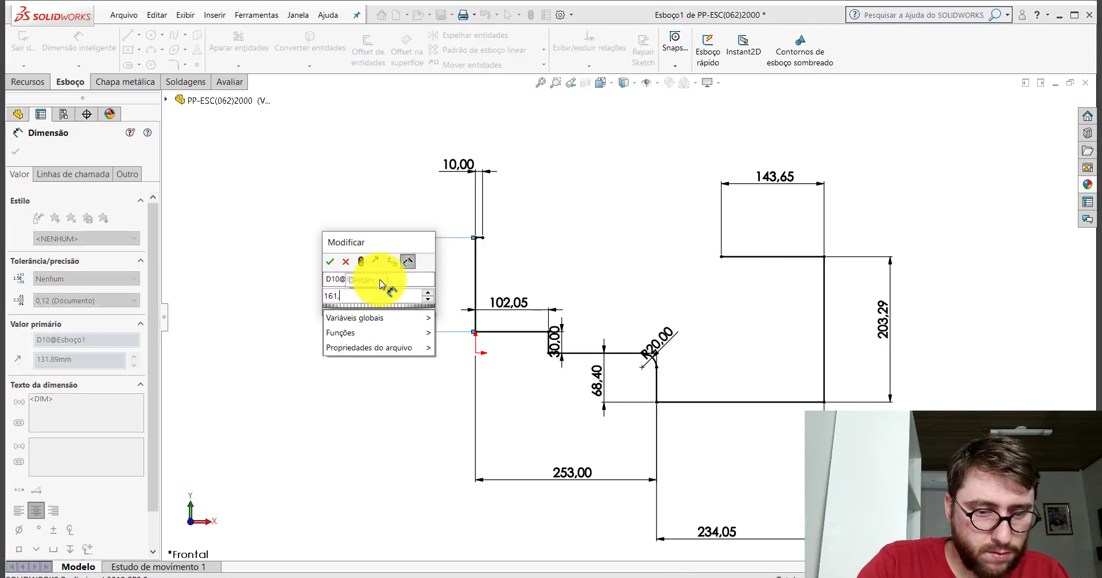
pyautogui.write('29')
pyautogui.press('Return')
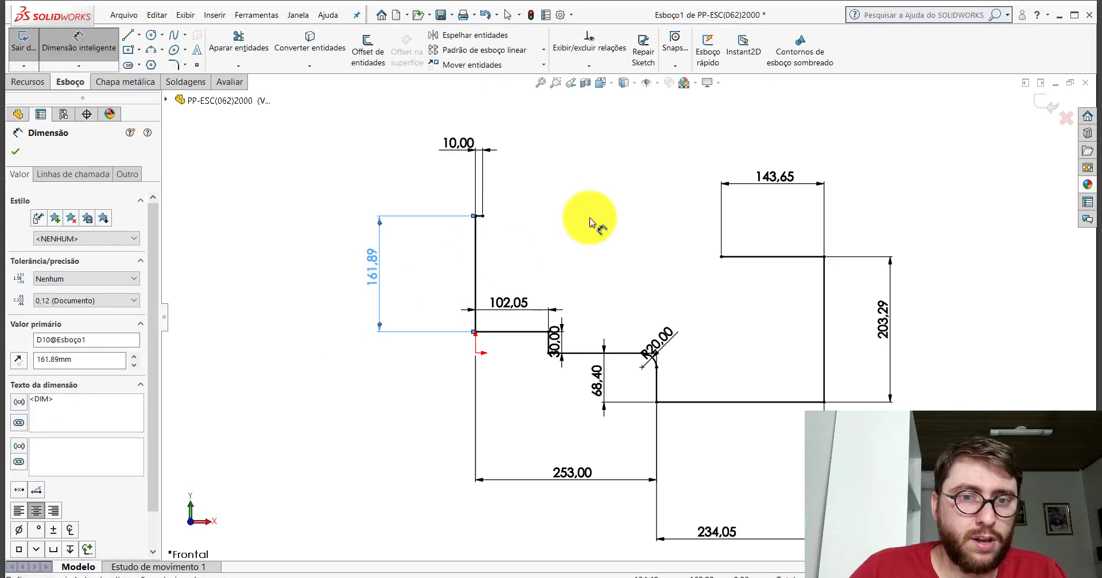
pyautogui.press('Escape')
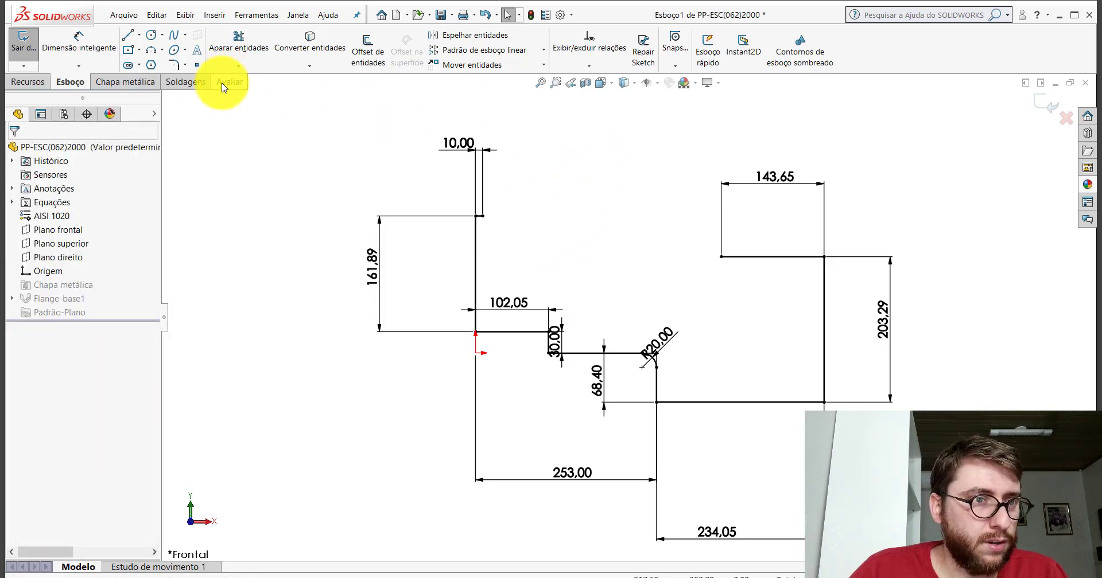
# Measure from the sketch's left-line top point to the upper horizontal line
pyautogui.click(225, 82)
pyautogui.click(160, 52)
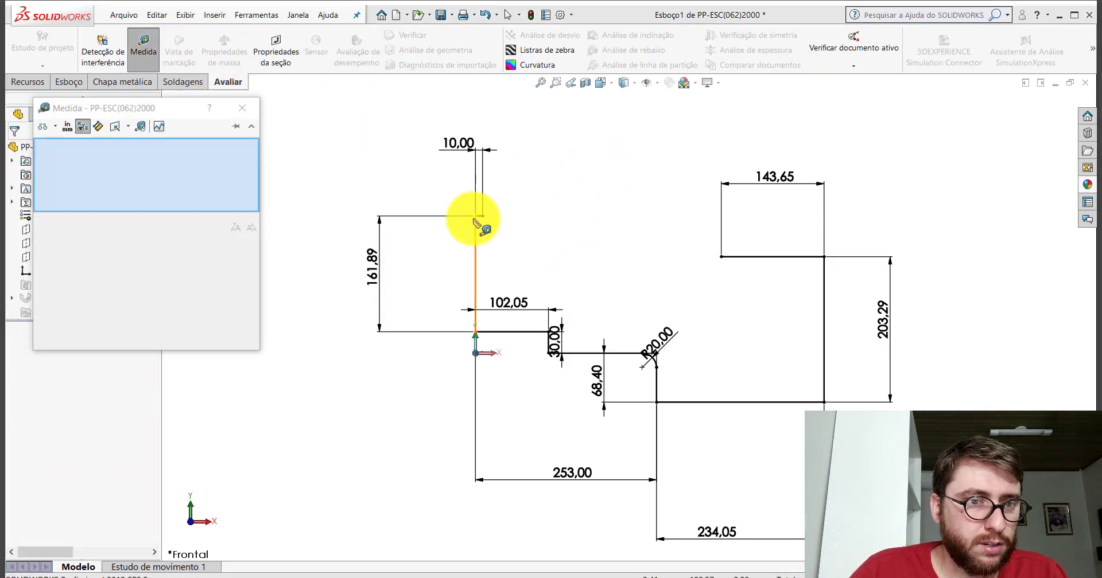
pyautogui.click(475, 217)
pyautogui.click(736, 257)
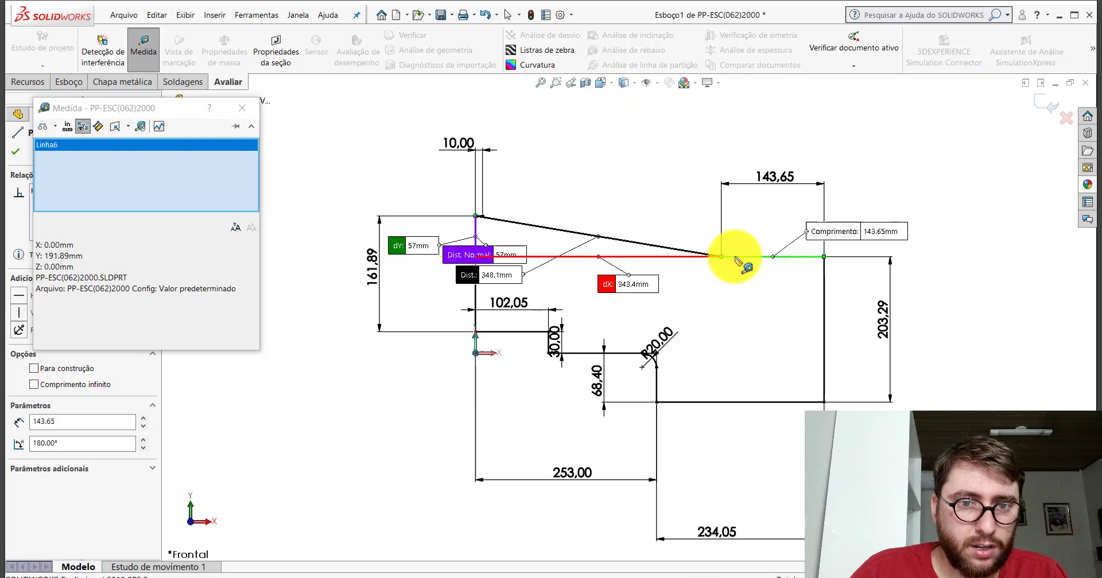
pyautogui.click(252, 110)
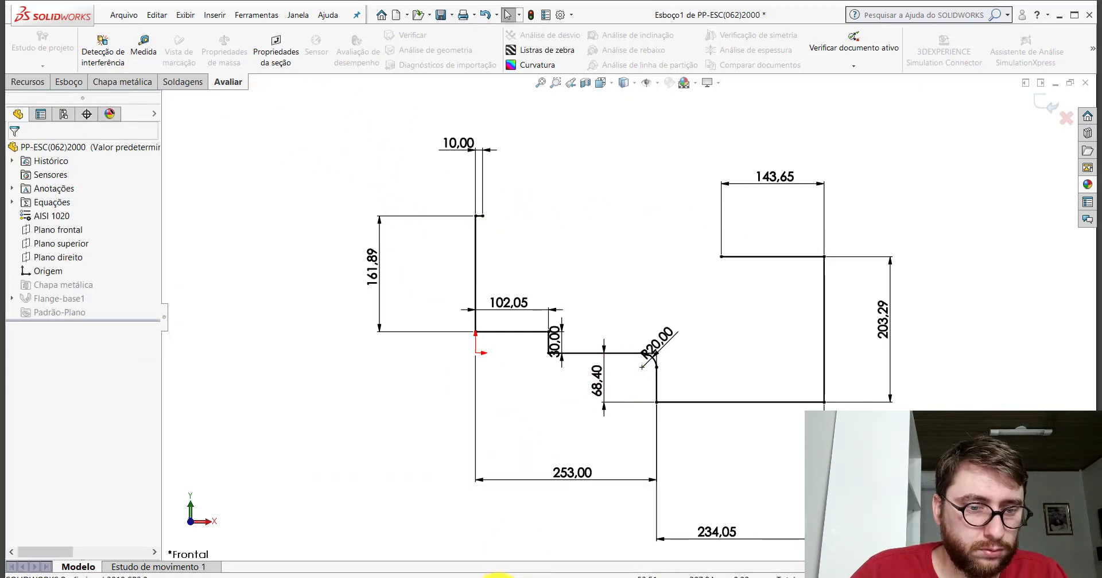
# Measure the imported plate's top-left corner to its top edge, then return to the sketch
pyautogui.click(492, 552)
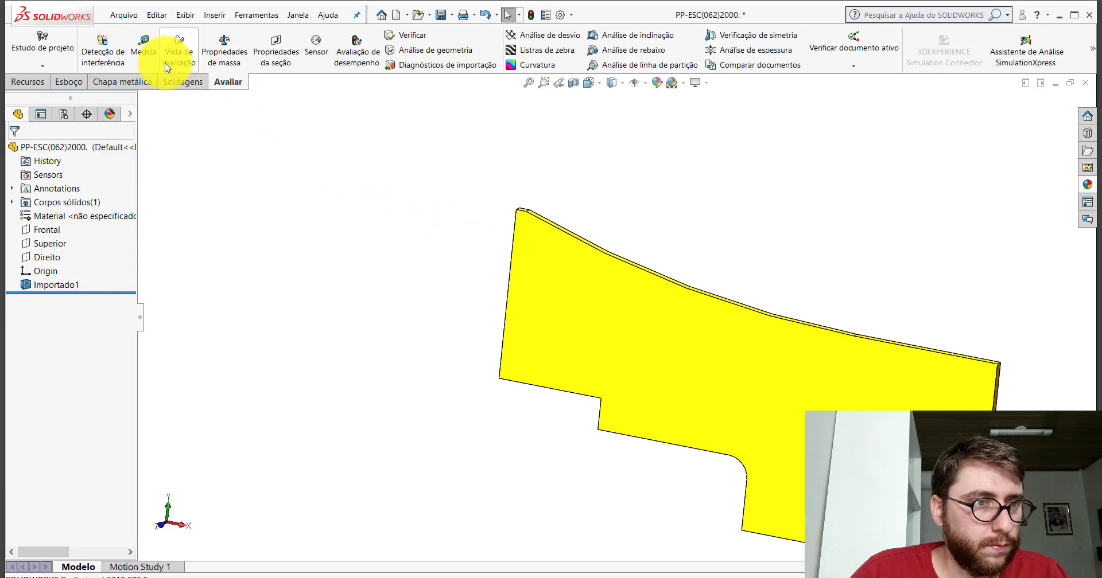
pyautogui.click(144, 46)
pyautogui.click(516, 210)
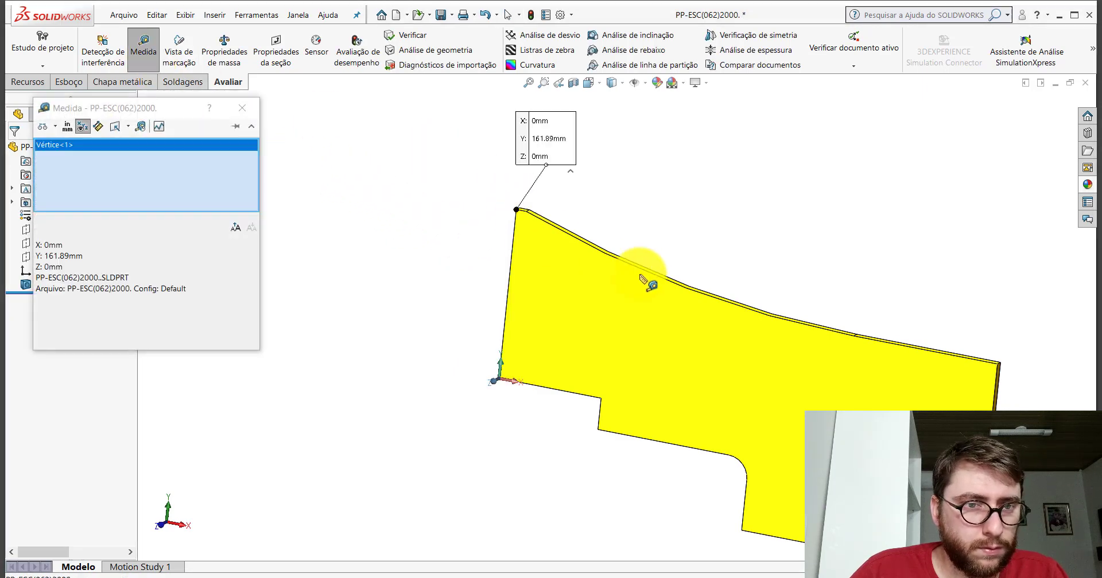
pyautogui.press('f')
pyautogui.click(661, 307)
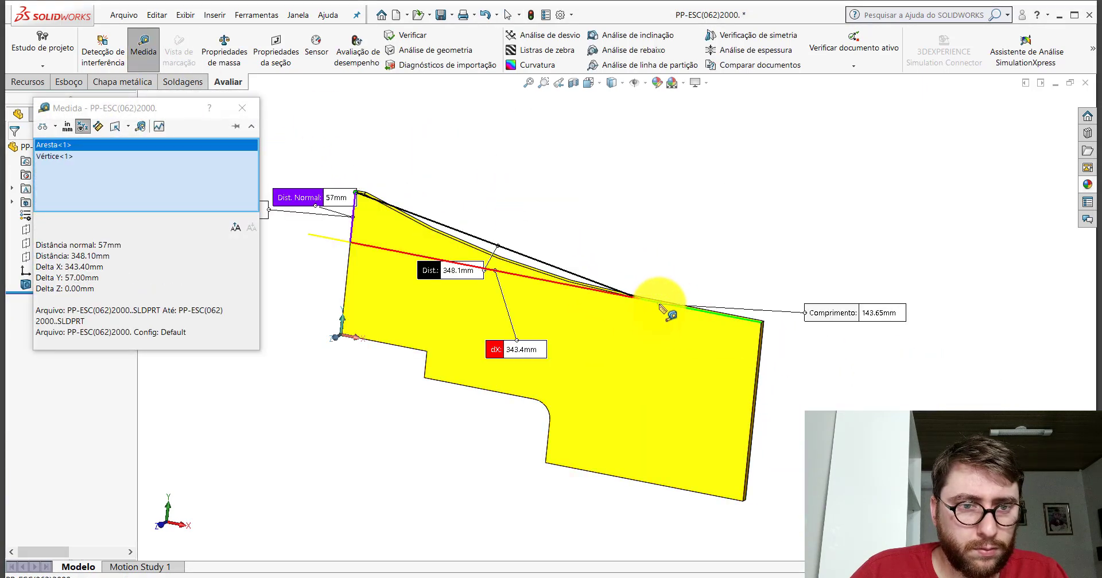
pyautogui.scroll(2, 568, 233)
pyautogui.scroll(-2, 416, 244)
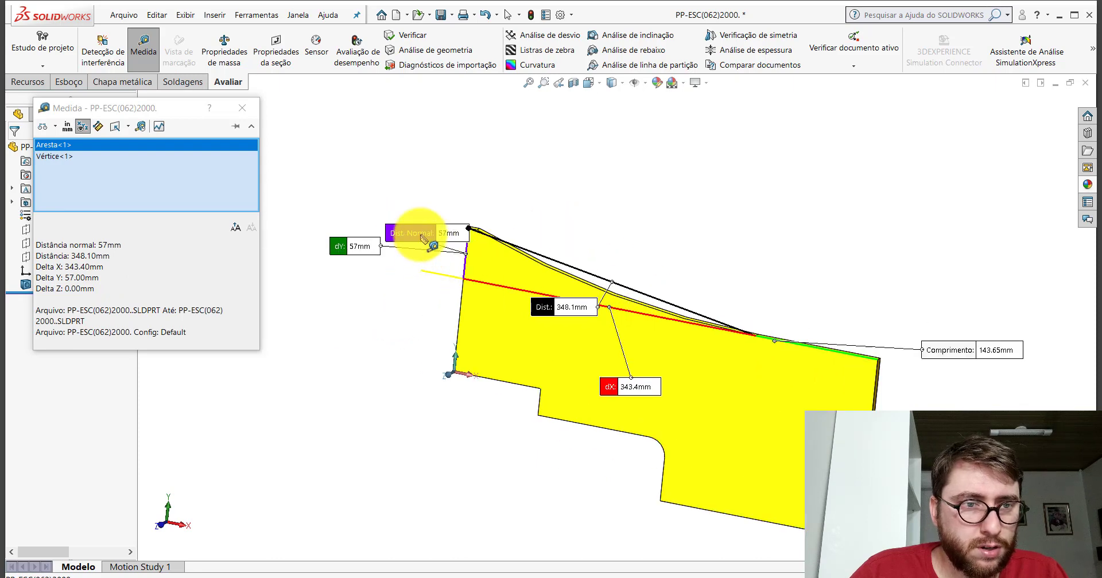
pyautogui.press('Escape')
pyautogui.scroll(3, 726, 372)
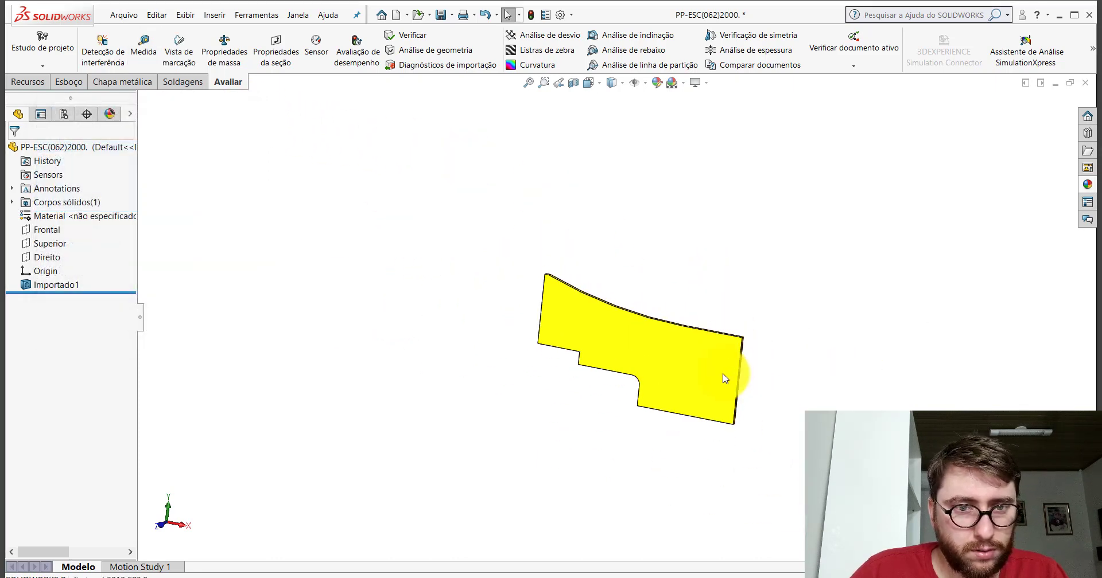
pyautogui.scroll(-2, 659, 341)
pyautogui.click(639, 517)
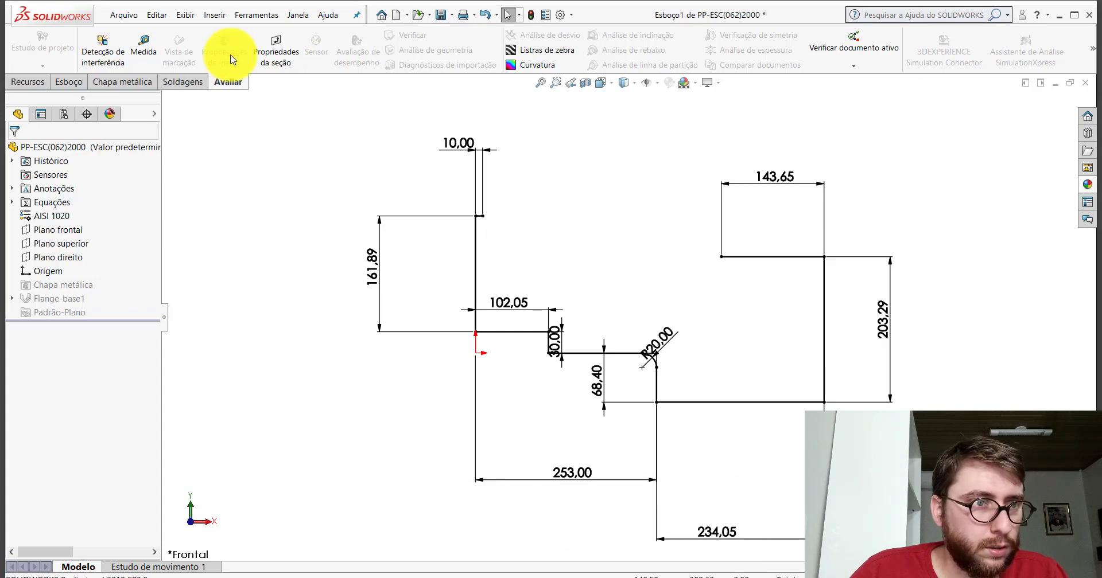
# Start a three-point arc at the top end of the sketch's left line
pyautogui.click(69, 82)
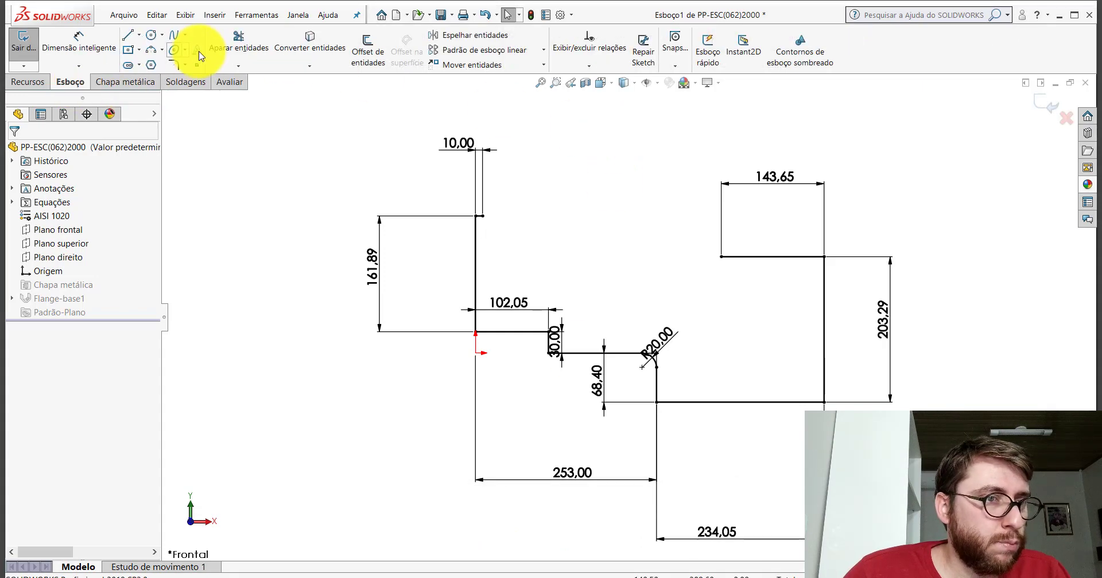
pyautogui.click(162, 53)
pyautogui.click(172, 95)
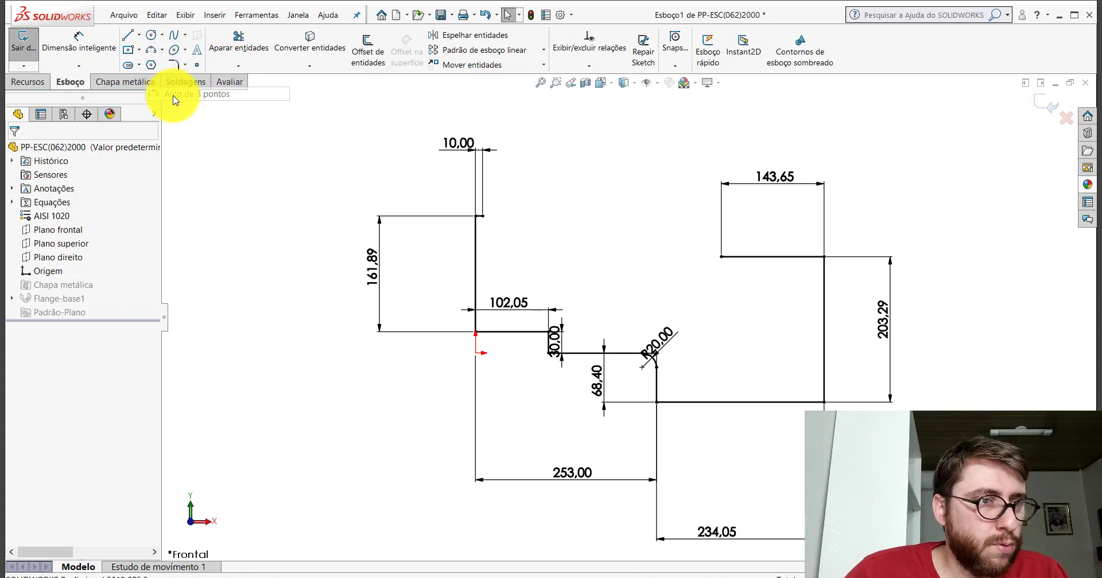
pyautogui.click(482, 217)
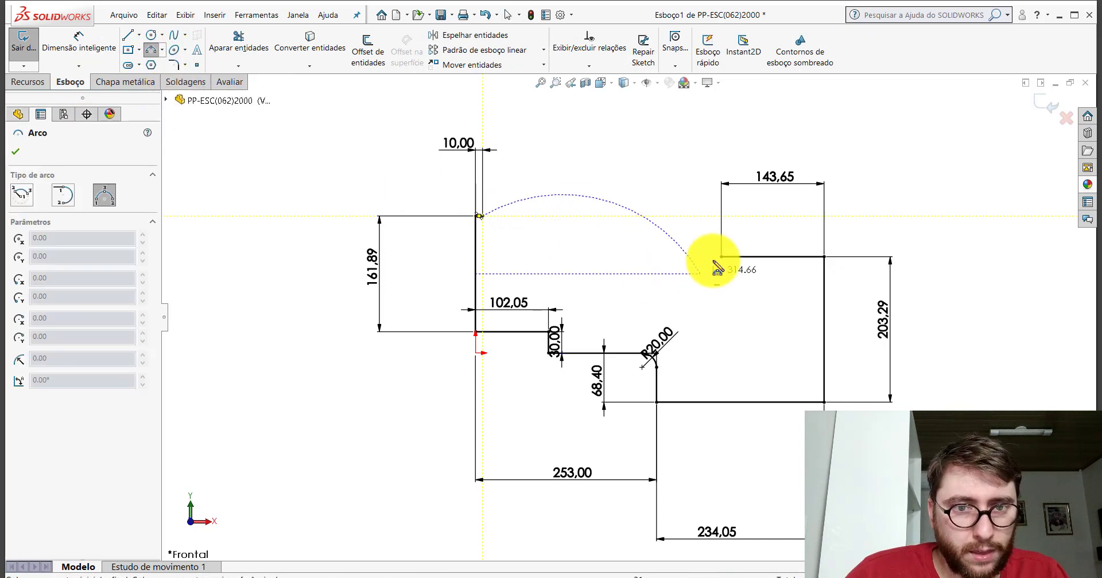
# Complete the three-point arc across the sketch's top edge
pyautogui.click(633, 257)
pyautogui.press('Escape')
pyautogui.scroll(2, 647, 216)
pyautogui.scroll(-2, 604, 381)
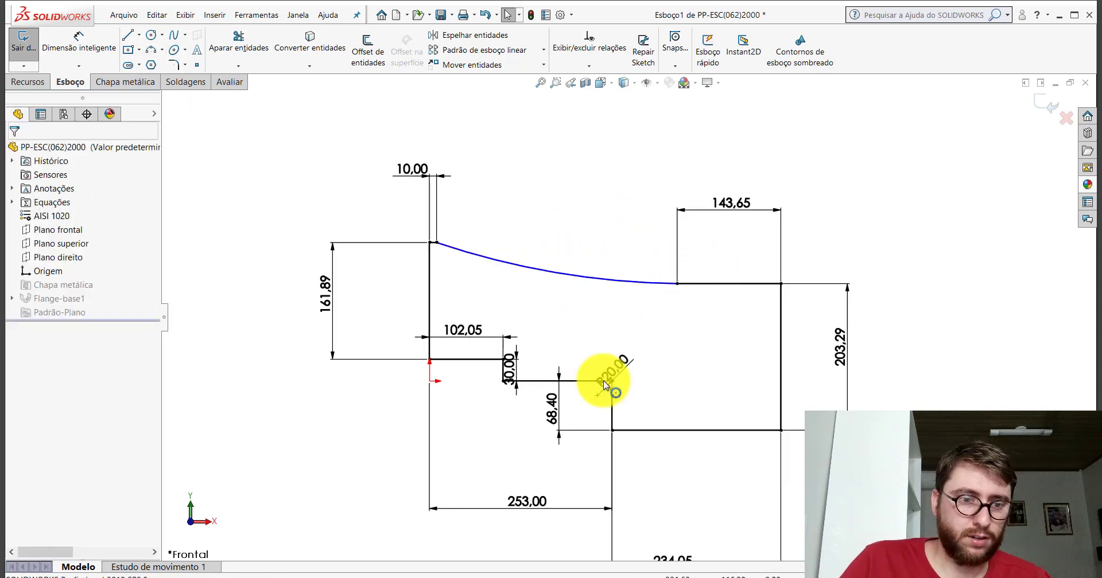
# Measure the imported plate's curved top edge, finding a 1003.55 mm radius
pyautogui.click(495, 512)
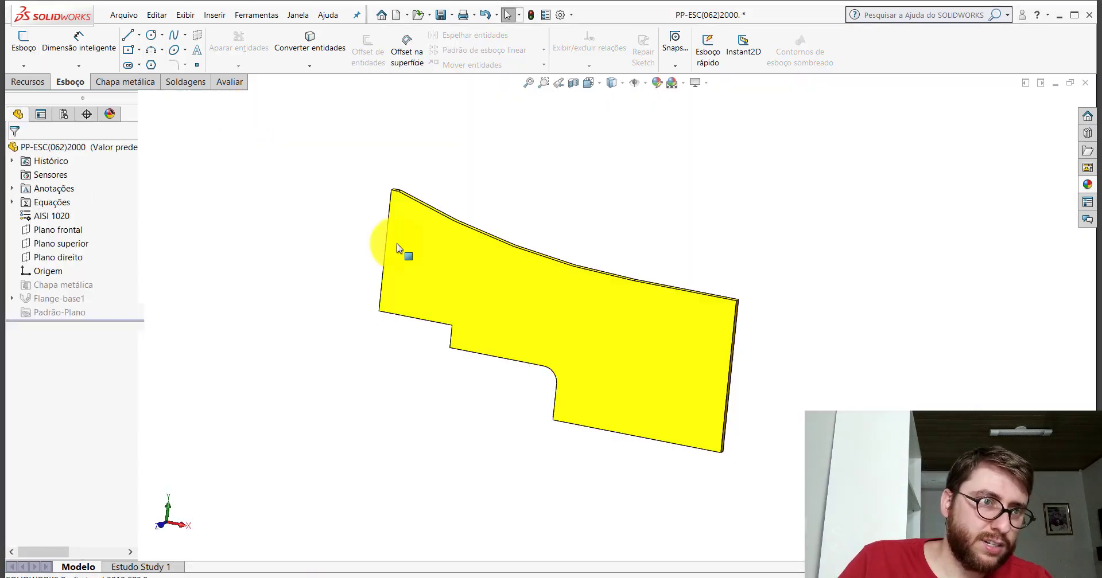
pyautogui.click(226, 90)
pyautogui.click(143, 46)
pyautogui.moveTo(321, 172); pyautogui.dragTo(508, 283, button='middle')
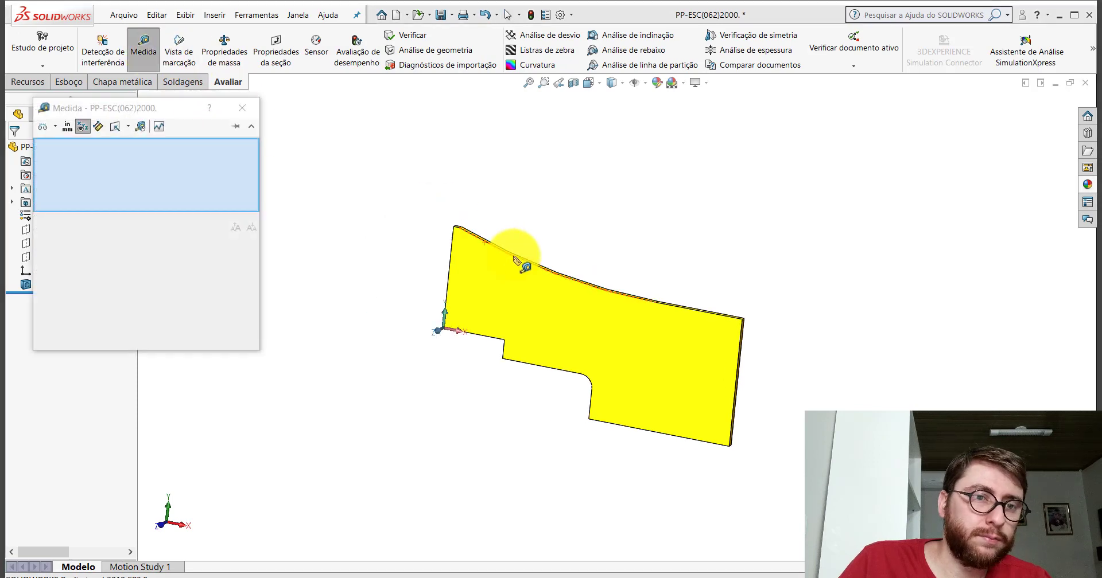
pyautogui.scroll(-3, 532, 272)
pyautogui.click(547, 266)
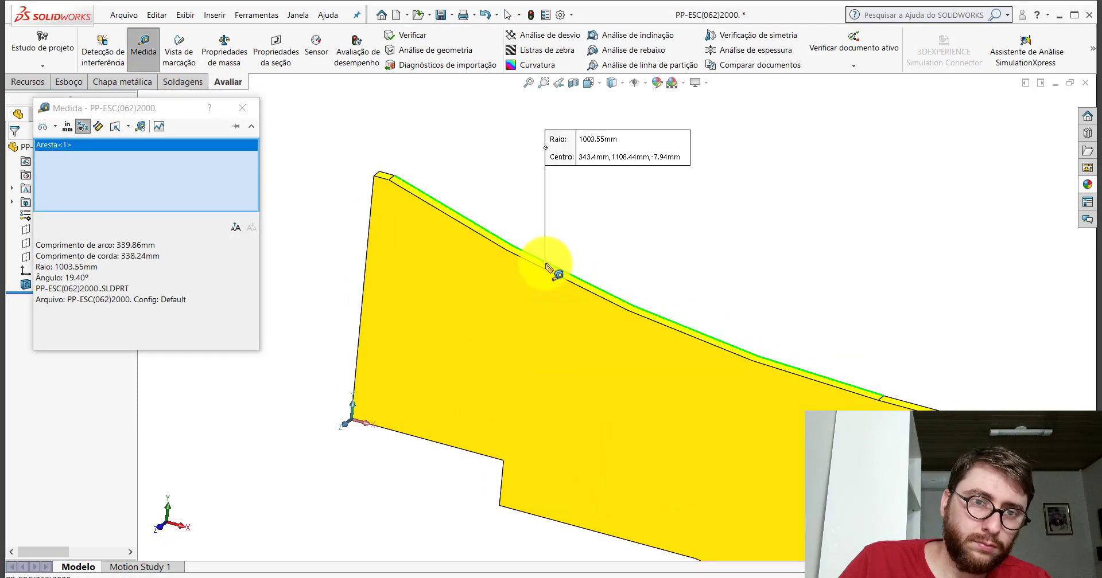
pyautogui.scroll(2, 547, 266)
pyautogui.press('Escape')
pyautogui.scroll(-2, 629, 283)
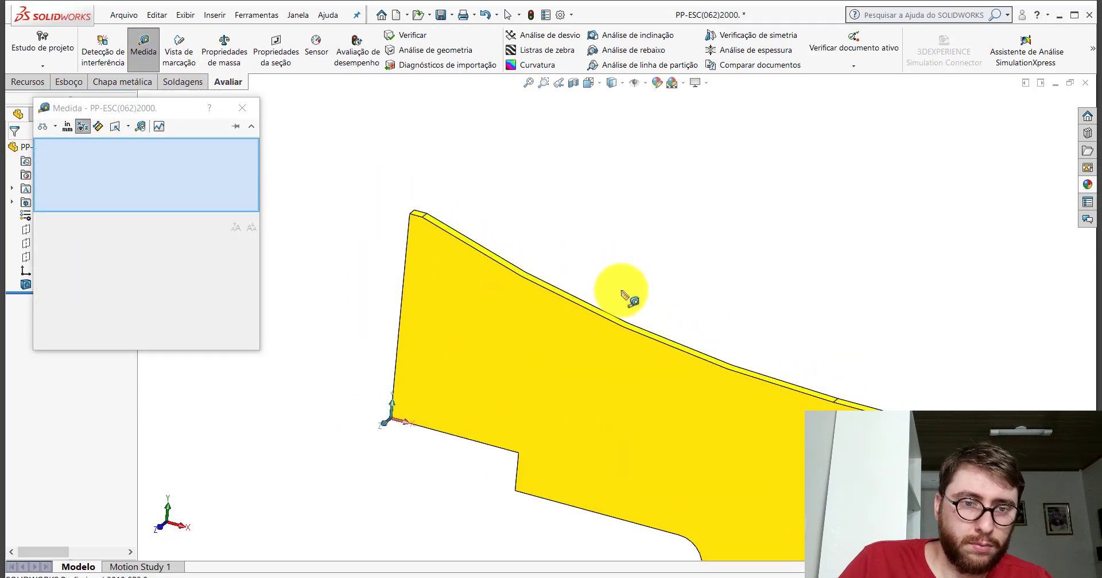
pyautogui.scroll(-2, 629, 283)
pyautogui.press('Escape')
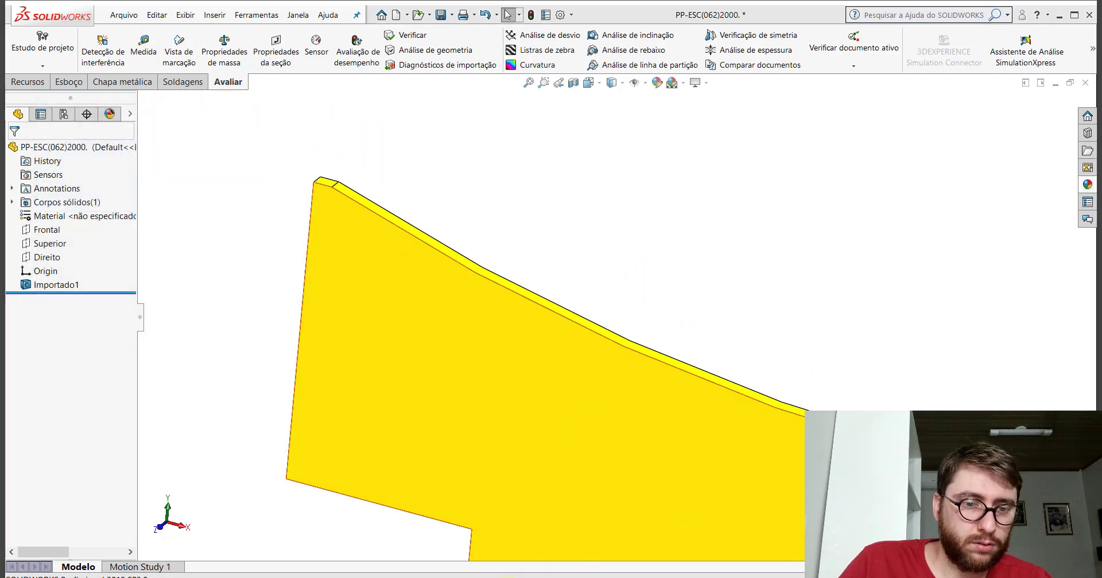
# Dimension the sketch's top arc to R1003.55, then exit the sketch to rebuild the curved-top plate
pyautogui.click(659, 516)
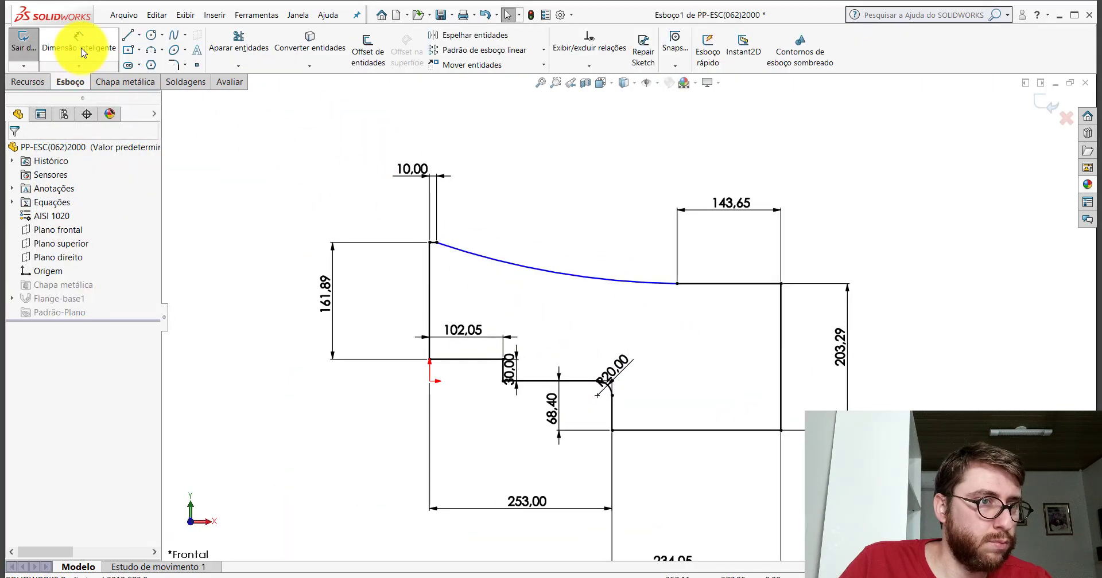
pyautogui.click(539, 268)
pyautogui.click(545, 218)
pyautogui.write('1003,55')
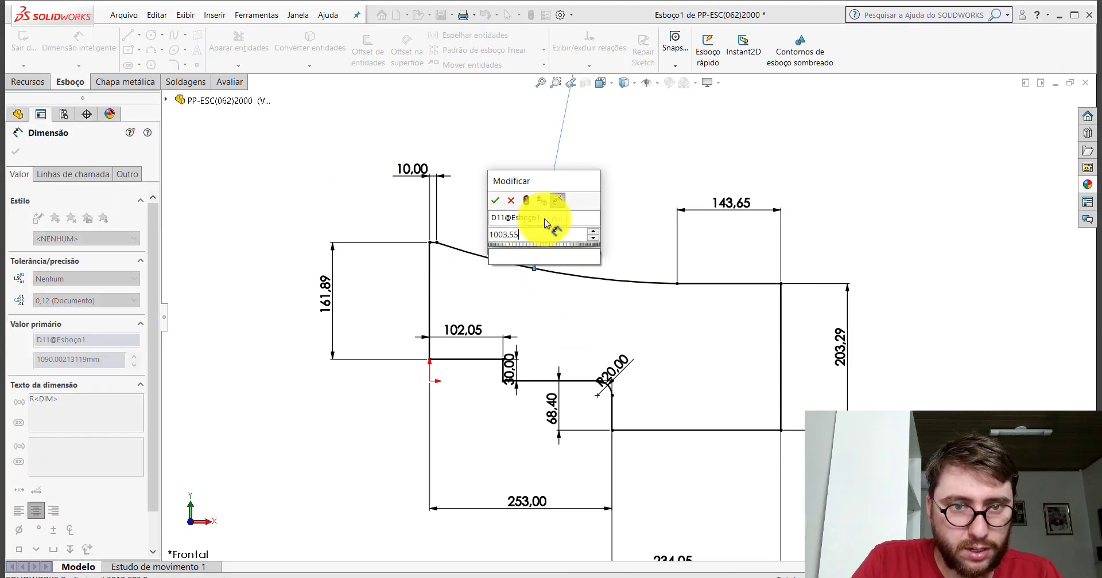
pyautogui.press('Return')
pyautogui.click(666, 172)
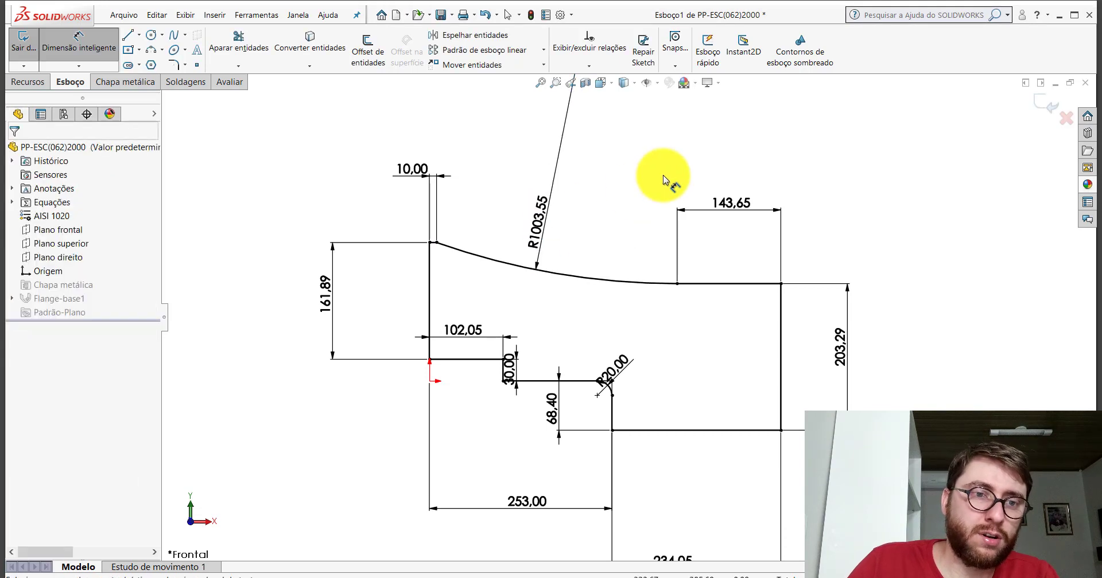
pyautogui.scroll(3, 669, 175)
pyautogui.scroll(2, 696, 320)
pyautogui.scroll(1, 680, 274)
pyautogui.scroll(-2, 596, 384)
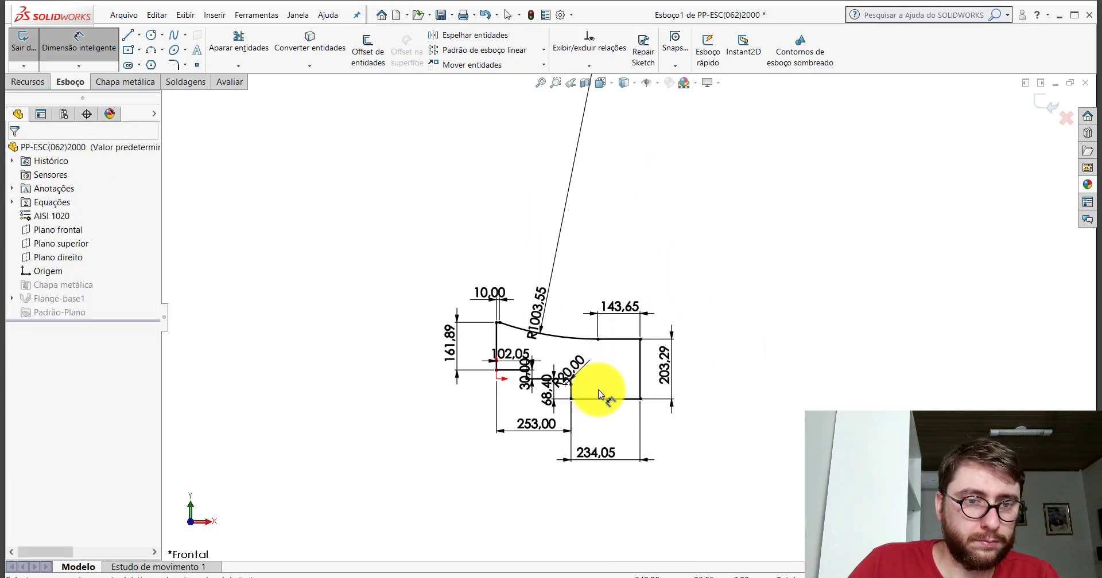
pyautogui.scroll(-1, 620, 374)
pyautogui.scroll(-1, 620, 368)
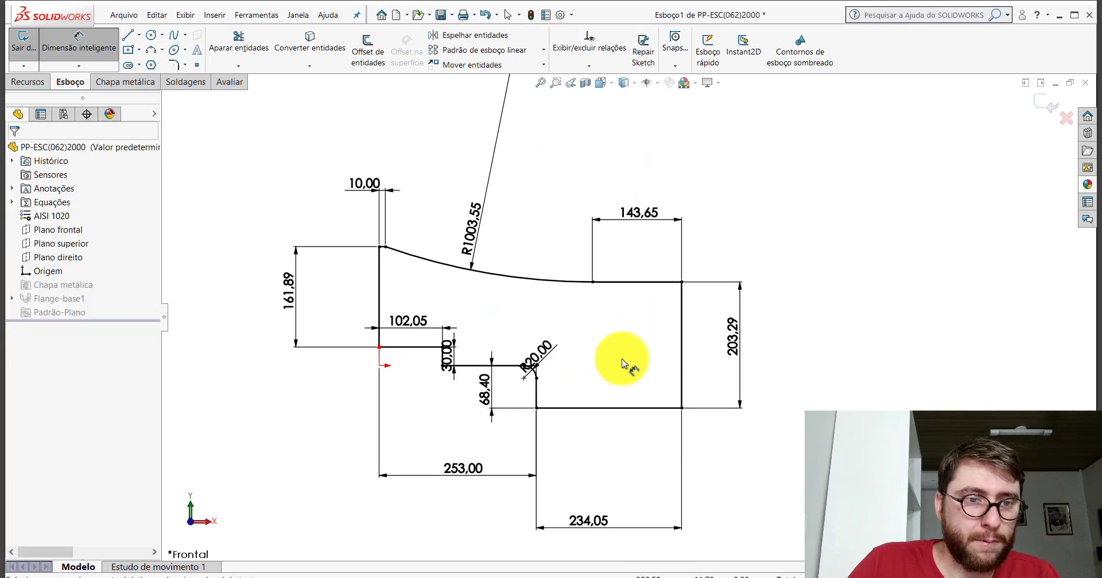
pyautogui.click(1043, 105)
# Show the rebuilt sheet-metal flange in isometric view
pyautogui.click(600, 83)
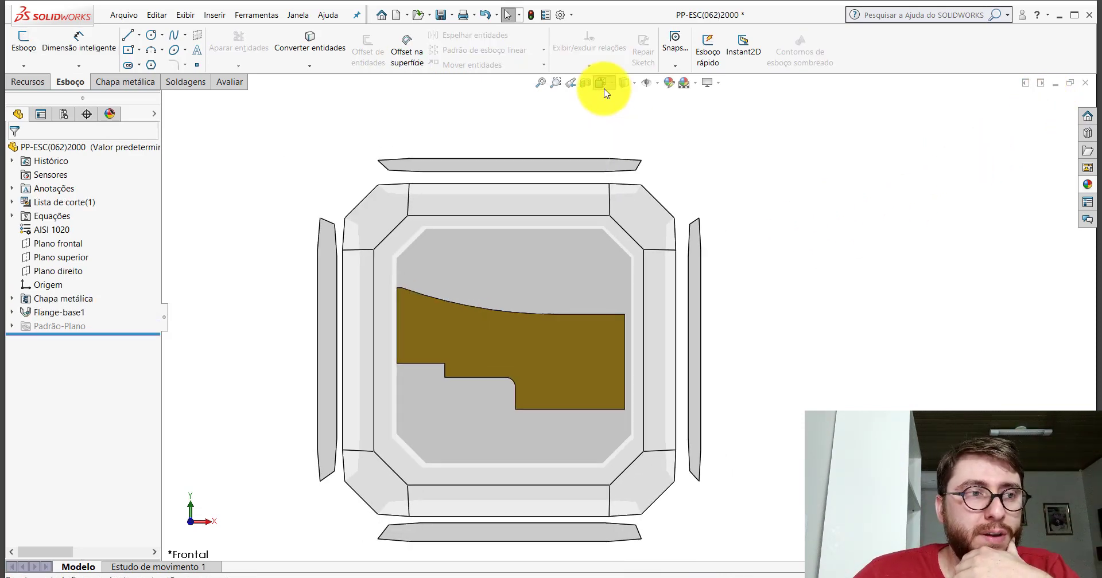
pyautogui.click(668, 116)
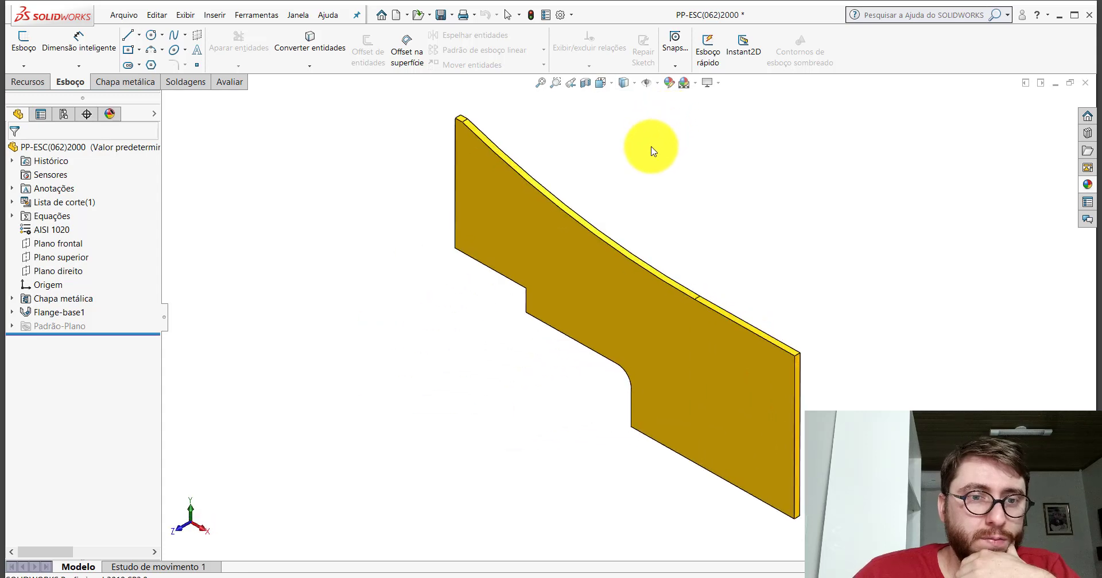
pyautogui.scroll(-1, 654, 310)
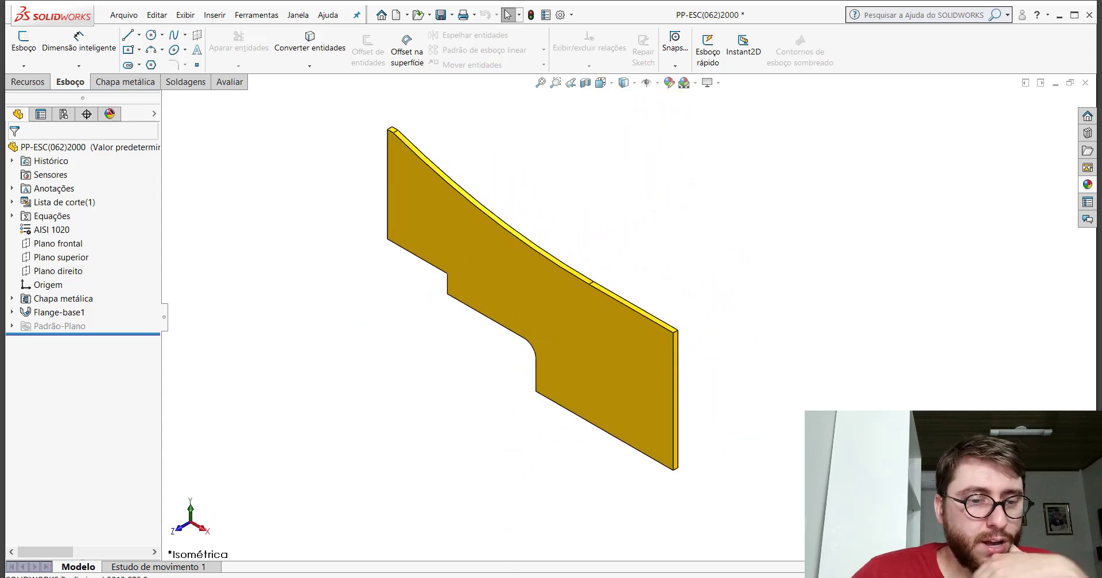
# Measure the imported plate's 85562.38 mm² front face and 7.94 mm thickness
pyautogui.click(505, 519)
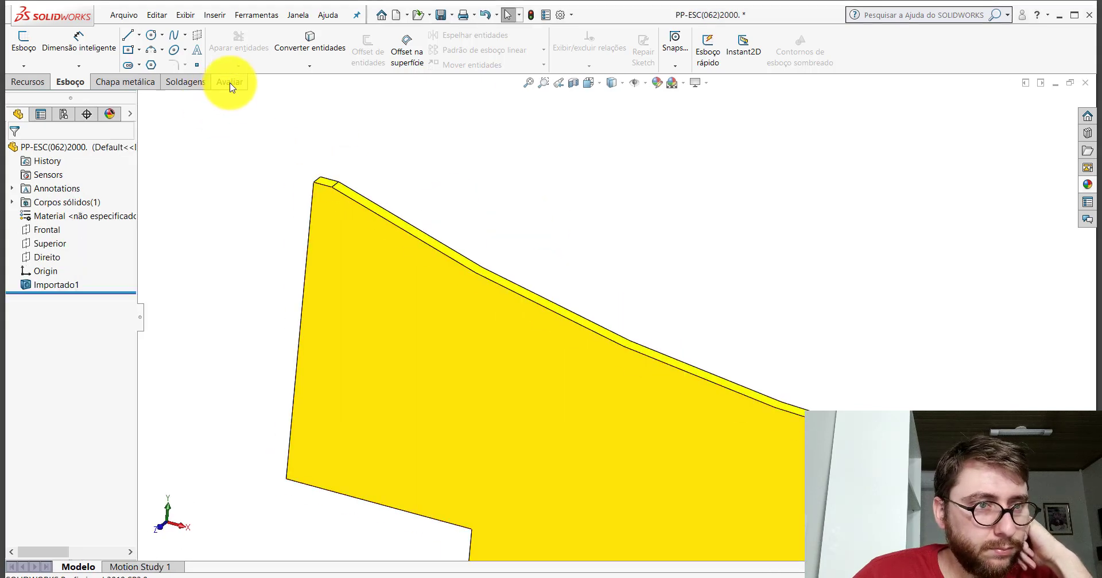
pyautogui.click(229, 82)
pyautogui.click(143, 49)
pyautogui.click(423, 266)
pyautogui.moveTo(422, 266); pyautogui.dragTo(327, 330, button='middle')
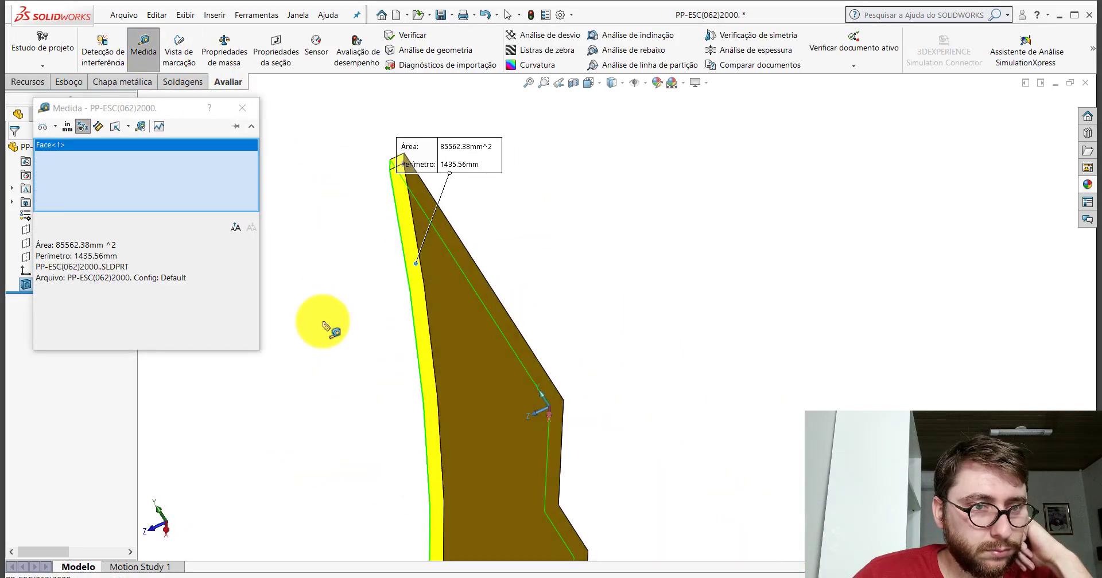
pyautogui.click(445, 296)
pyautogui.moveTo(445, 296)
pyautogui.mouseDown(button='middle')
pyautogui.moveTo(480, 279)
pyautogui.moveTo(536, 277)
pyautogui.mouseUp(button='middle')
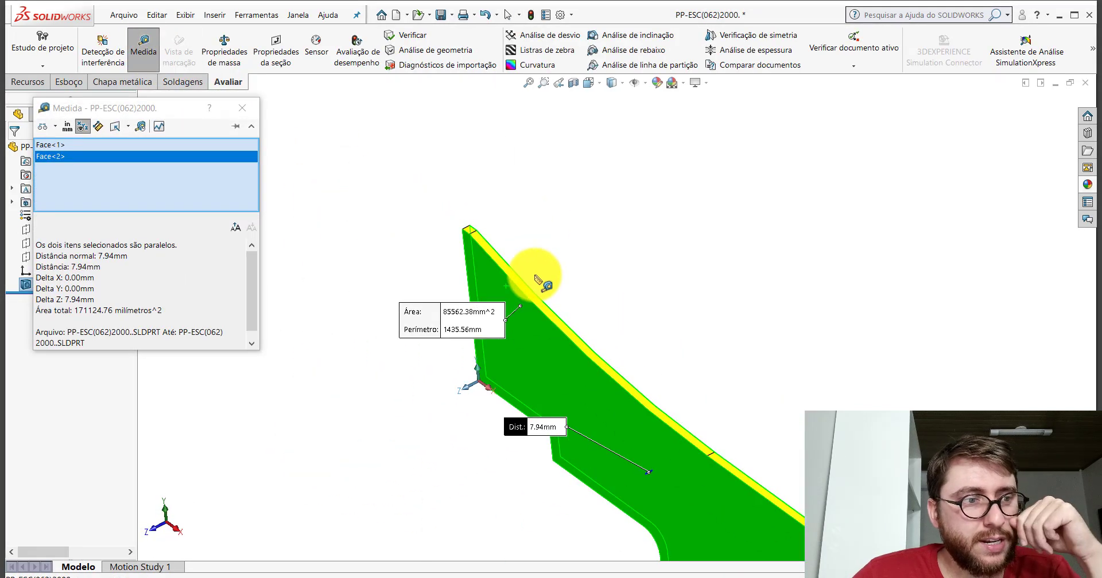
pyautogui.click(243, 108)
# Set the imported plate to isometric view and close its document
pyautogui.click(588, 82)
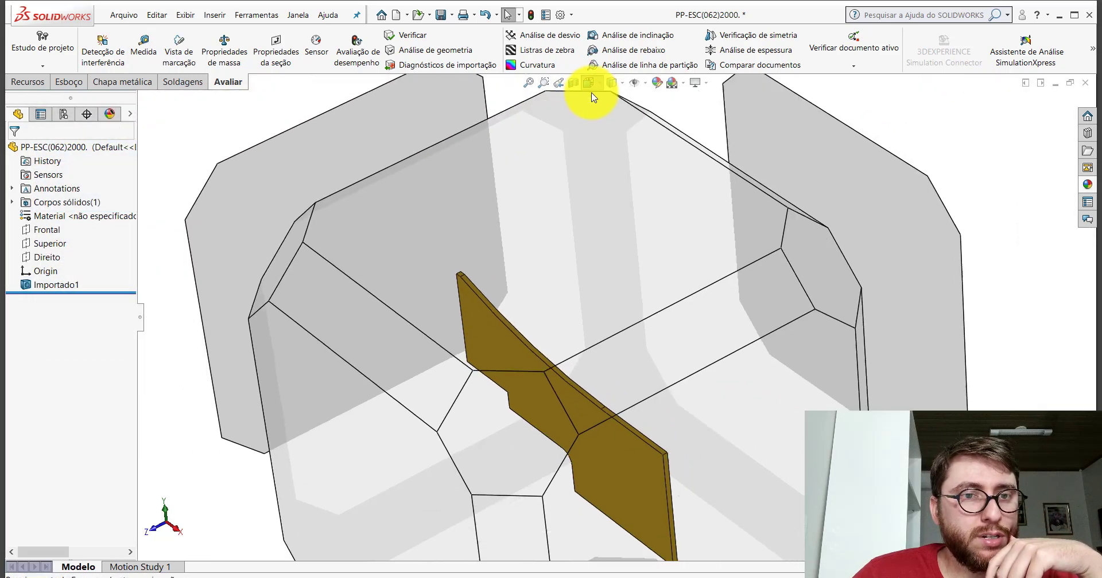
pyautogui.click(634, 126)
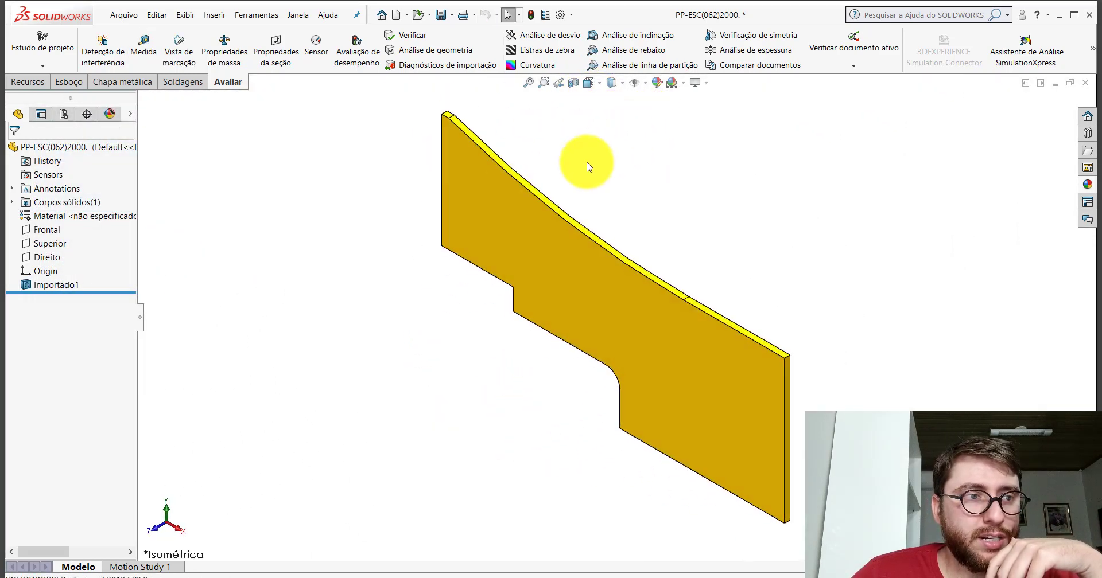
pyautogui.click(1085, 84)
# Close the imported plate without saving, then save and close sheet-metal PP-ESC(062)2000
pyautogui.click(644, 314)
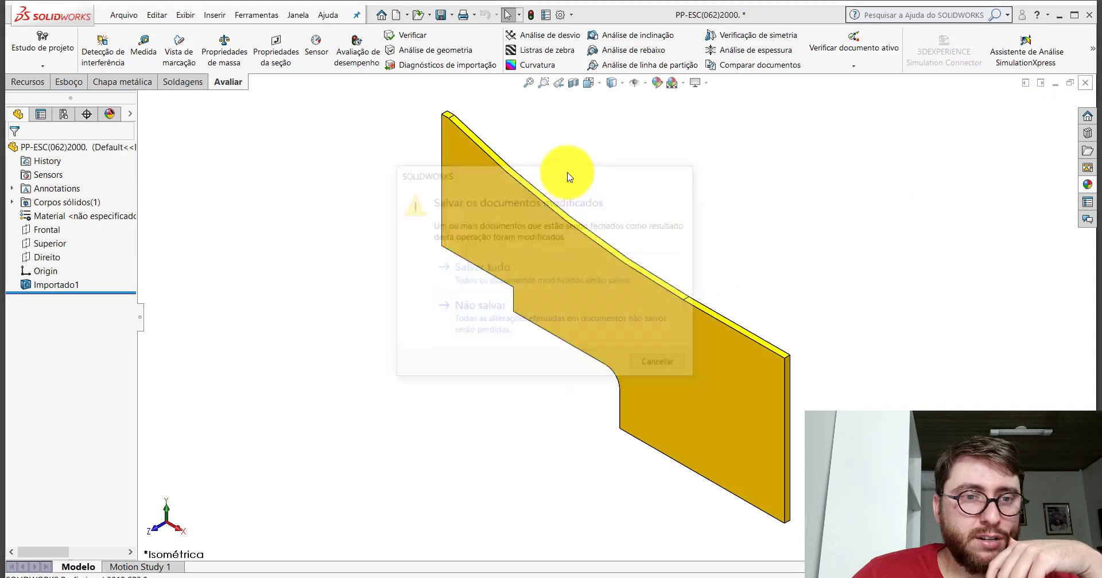
pyautogui.scroll(1, 553, 228)
pyautogui.scroll(-2, 546, 251)
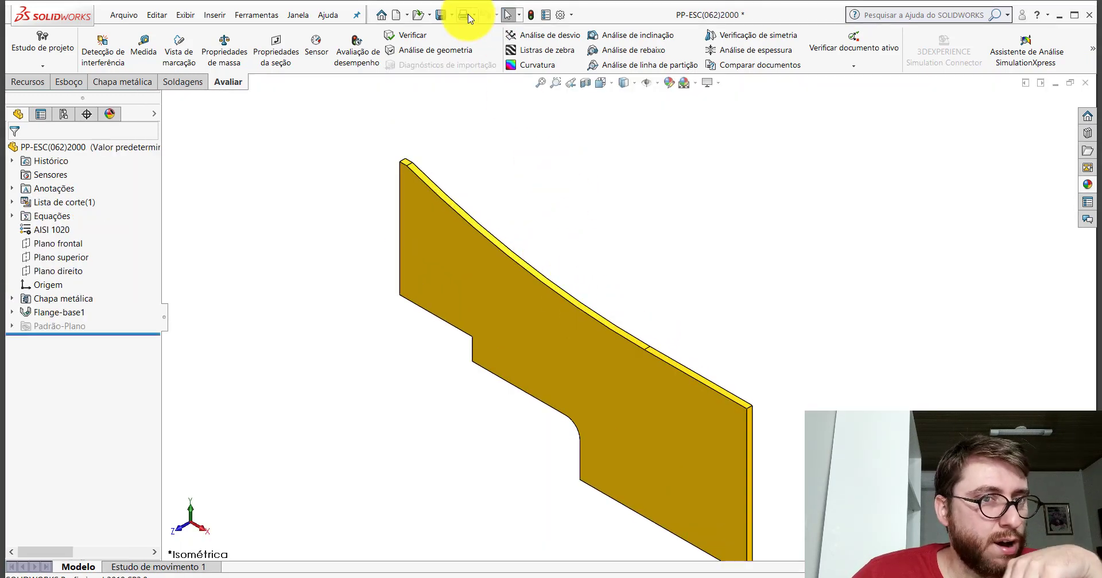
pyautogui.click(440, 16)
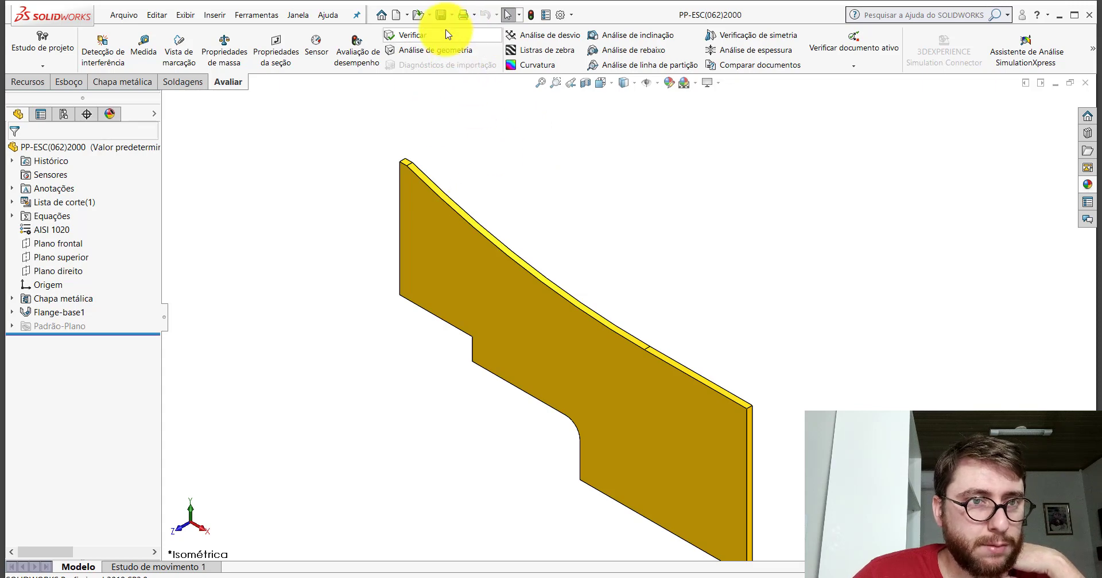
pyautogui.click(1084, 83)
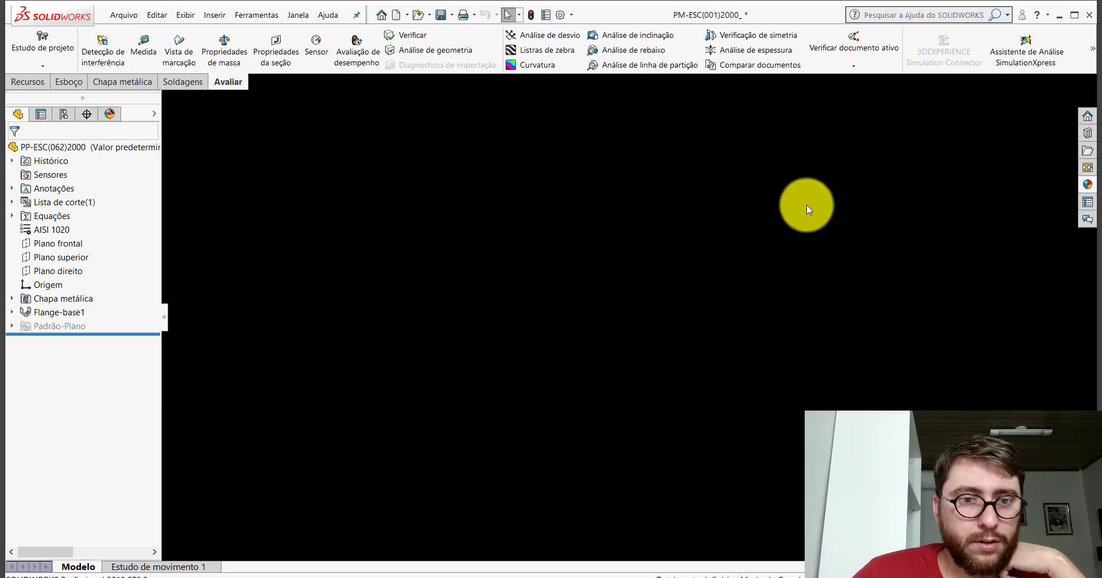
# Minimize SOLIDWORKS, delete PP-ESC(062)2000 from the Peças folder, and open PP-ESC(063)2000
pyautogui.click(1059, 16)
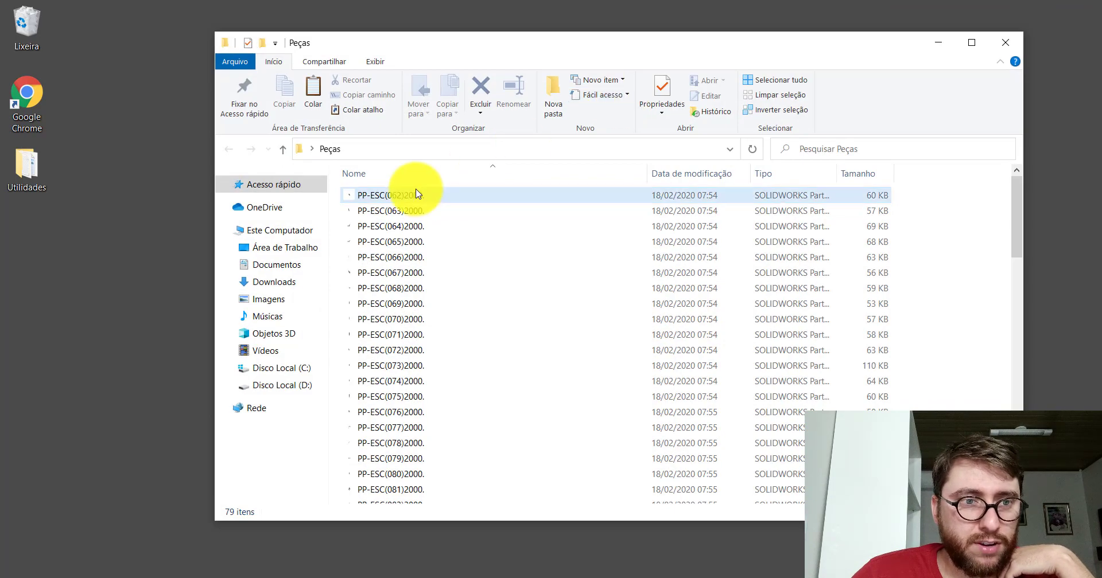
pyautogui.rightClick(407, 195)
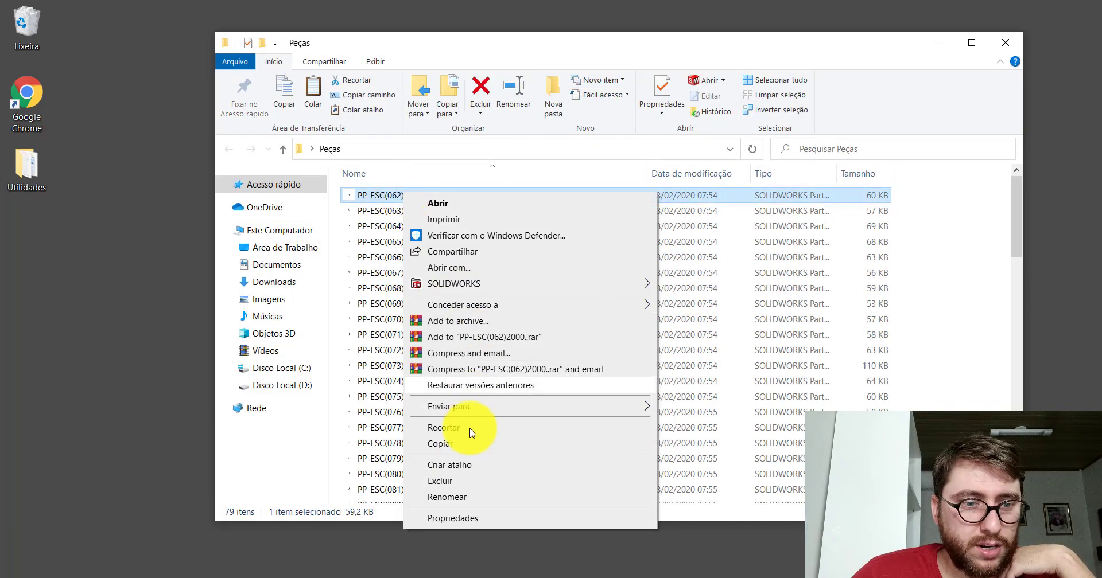
pyautogui.click(456, 481)
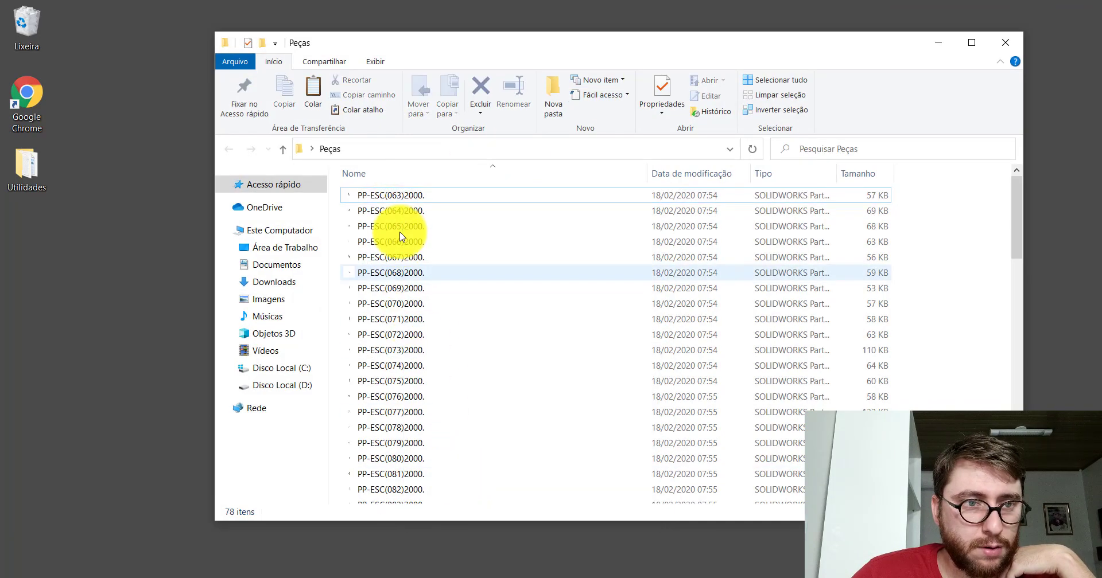
pyautogui.doubleClick(400, 196)
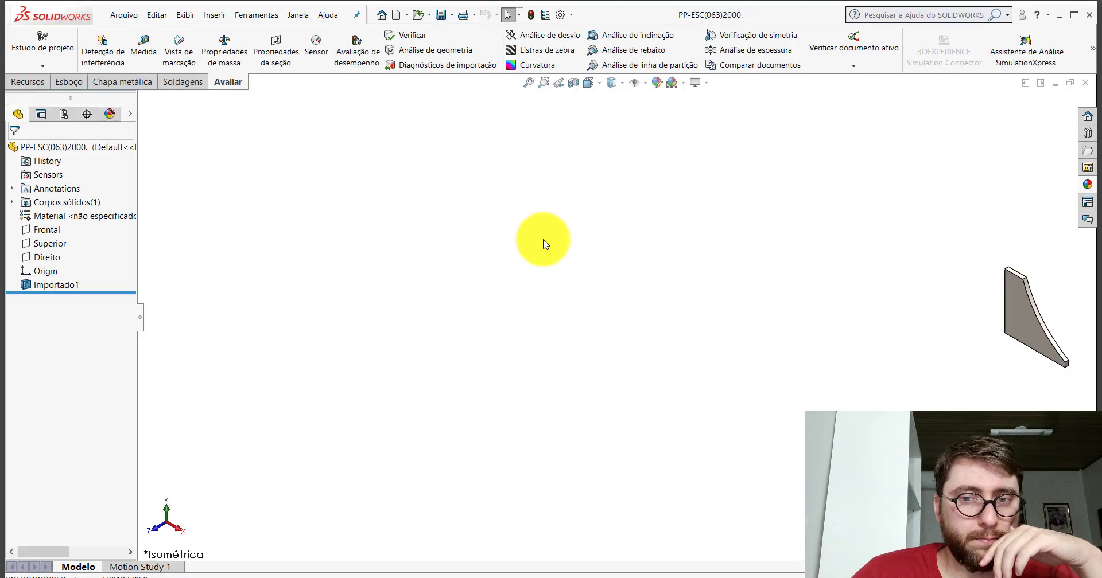
# Fit the PP-ESC(063)2000 plate in view and paste the yellow appearance onto the part
pyautogui.press('f')
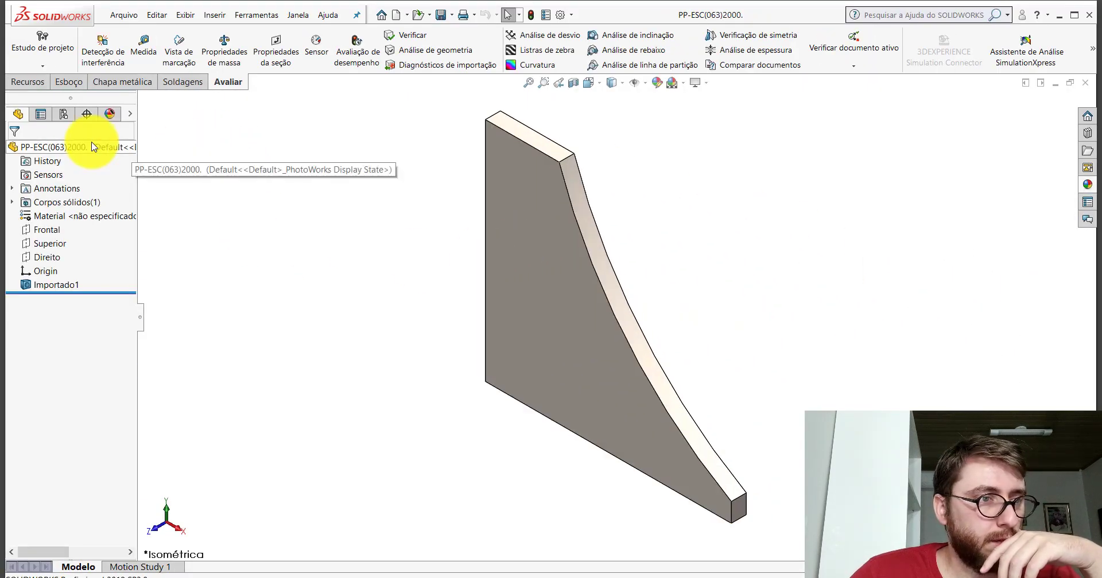
pyautogui.rightClick(93, 147)
pyautogui.click(151, 124)
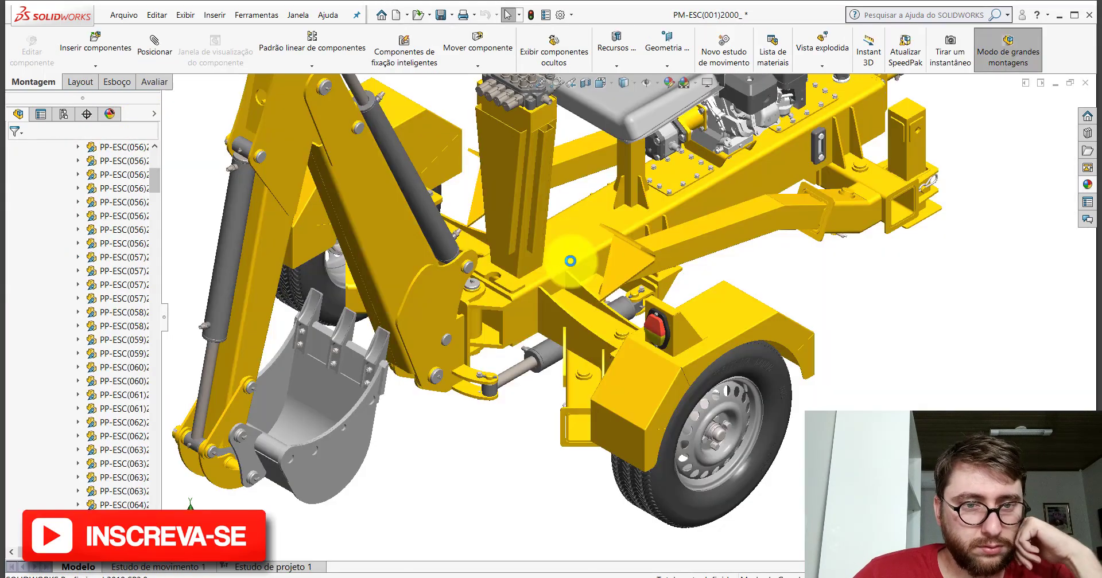
# Orbit the backhoe assembly to locate the gusset plate on the rear frame, then return to the plate
pyautogui.moveTo(615, 356); pyautogui.dragTo(586, 365, button='middle')
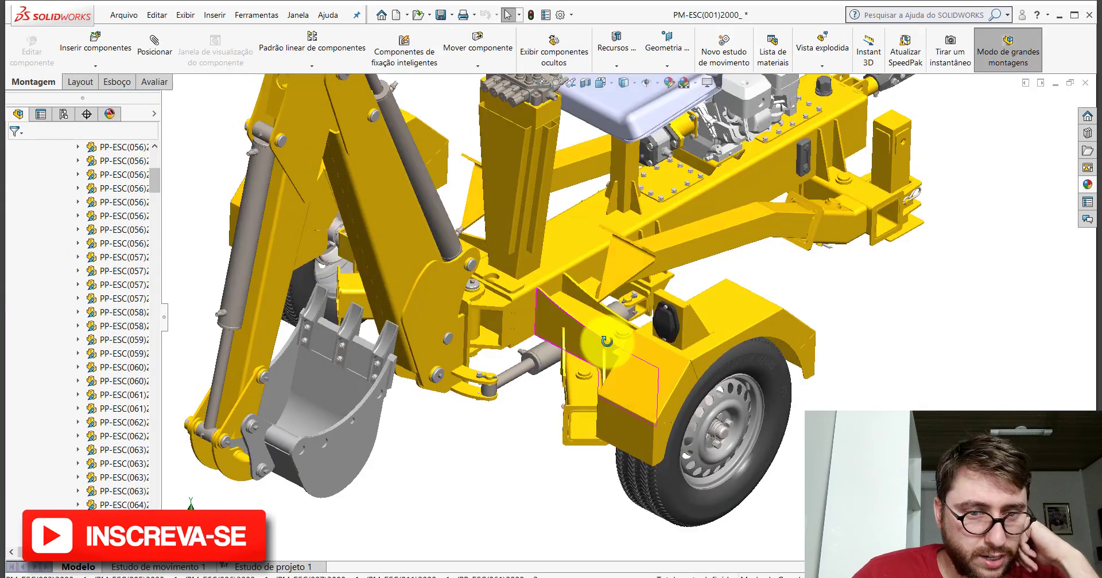
pyautogui.scroll(-2, 584, 369)
pyautogui.scroll(-3, 584, 370)
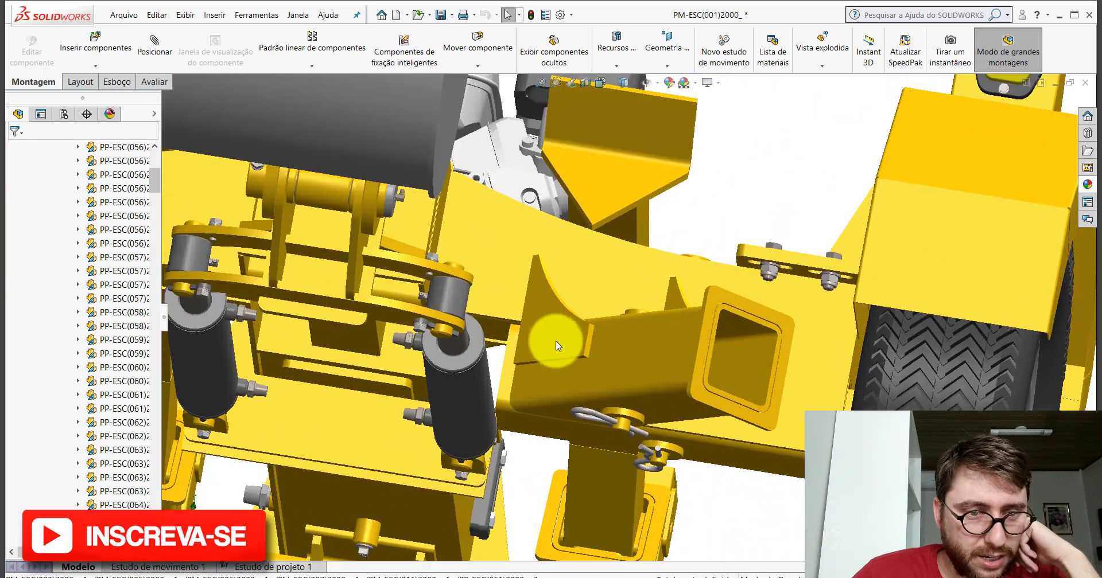
pyautogui.click(553, 339)
pyautogui.scroll(3, 553, 338)
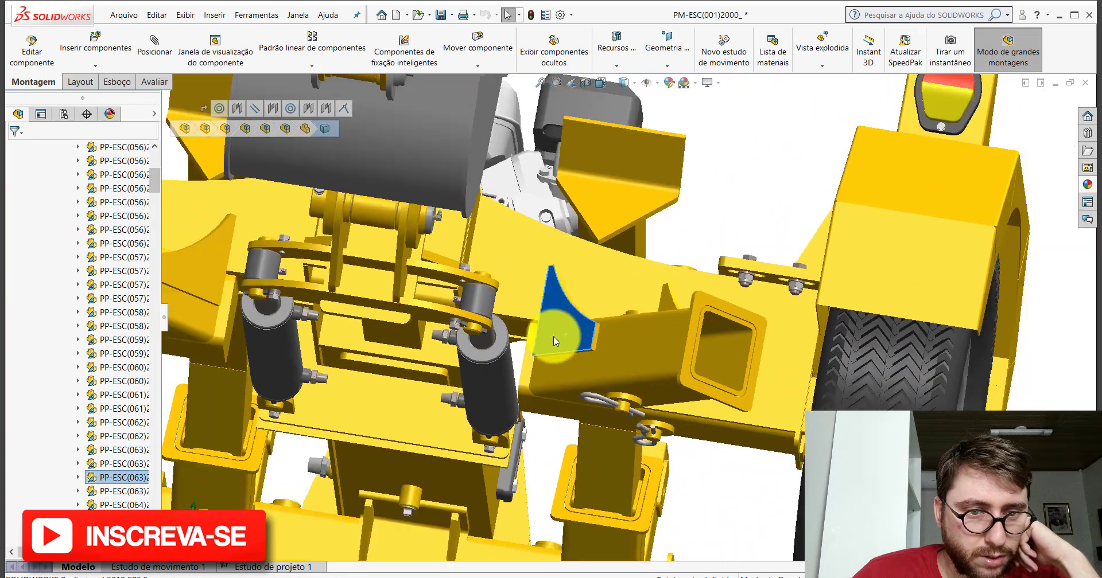
pyautogui.scroll(3, 553, 336)
pyautogui.moveTo(603, 330)
pyautogui.mouseDown(button='middle')
pyautogui.moveTo(602, 389)
pyautogui.moveTo(598, 329)
pyautogui.moveTo(659, 265)
pyautogui.moveTo(651, 201)
pyautogui.moveTo(603, 165)
pyautogui.mouseUp(button='middle')
pyautogui.moveTo(654, 321)
pyautogui.mouseDown(button='middle')
pyautogui.moveTo(715, 442)
pyautogui.moveTo(553, 327)
pyautogui.moveTo(503, 343)
pyautogui.moveTo(560, 314)
pyautogui.moveTo(523, 310)
pyautogui.moveTo(547, 304)
pyautogui.moveTo(550, 321)
pyautogui.moveTo(512, 360)
pyautogui.mouseUp(button='middle')
pyautogui.scroll(-3, 547, 304)
pyautogui.scroll(3, 565, 306)
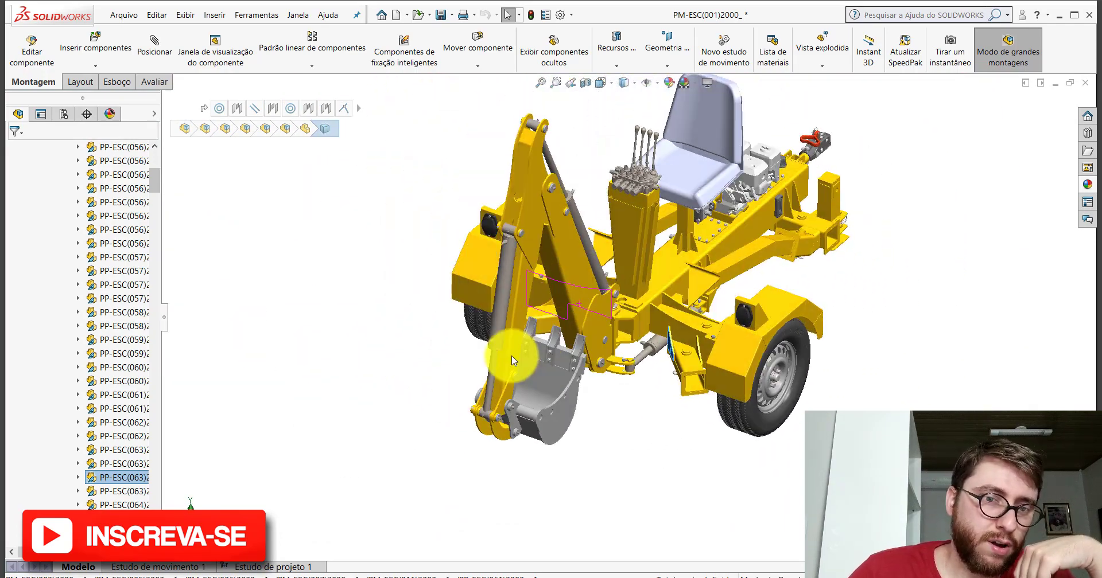
pyautogui.scroll(-2, 675, 364)
pyautogui.scroll(-3, 675, 364)
pyautogui.moveTo(667, 290)
pyautogui.mouseDown(button='middle')
pyautogui.moveTo(713, 101)
pyautogui.moveTo(721, 116)
pyautogui.moveTo(644, 209)
pyautogui.moveTo(605, 230)
pyautogui.moveTo(652, 234)
pyautogui.moveTo(644, 251)
pyautogui.mouseUp(button='middle')
pyautogui.press('space')
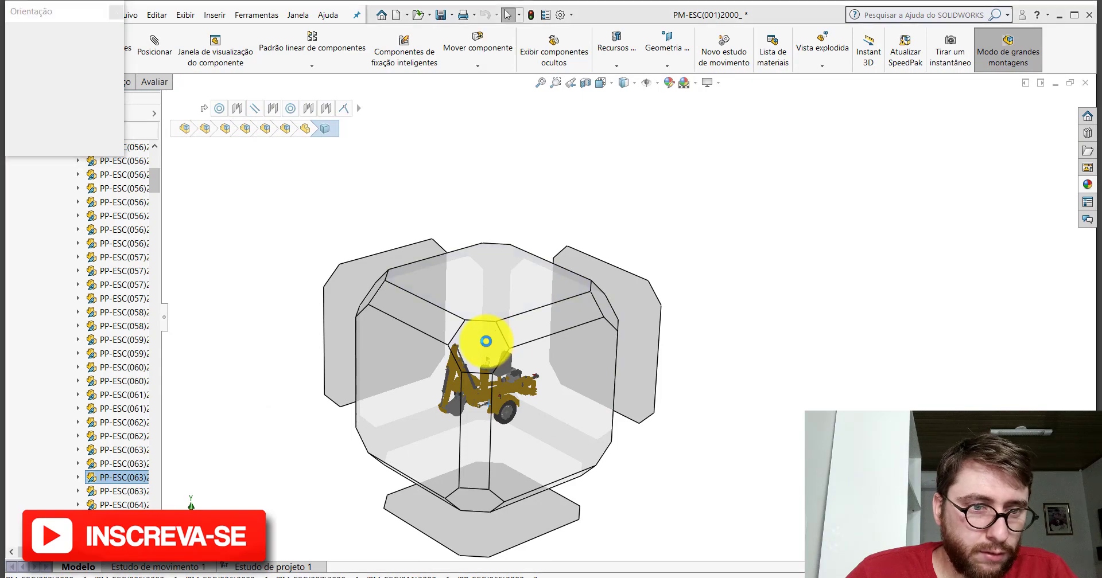
pyautogui.click(489, 341)
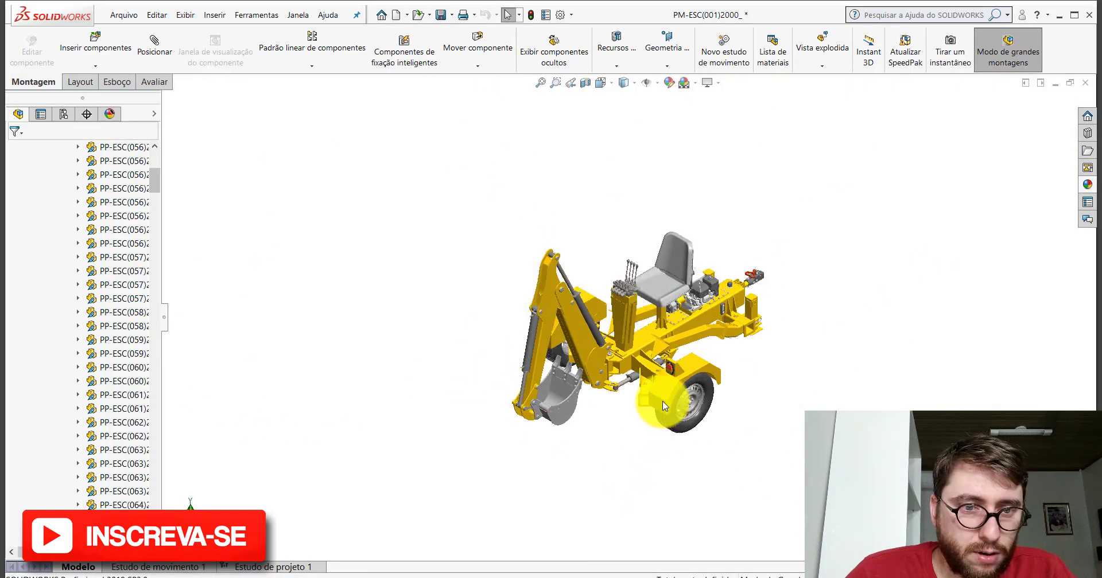
pyautogui.scroll(-4, 631, 350)
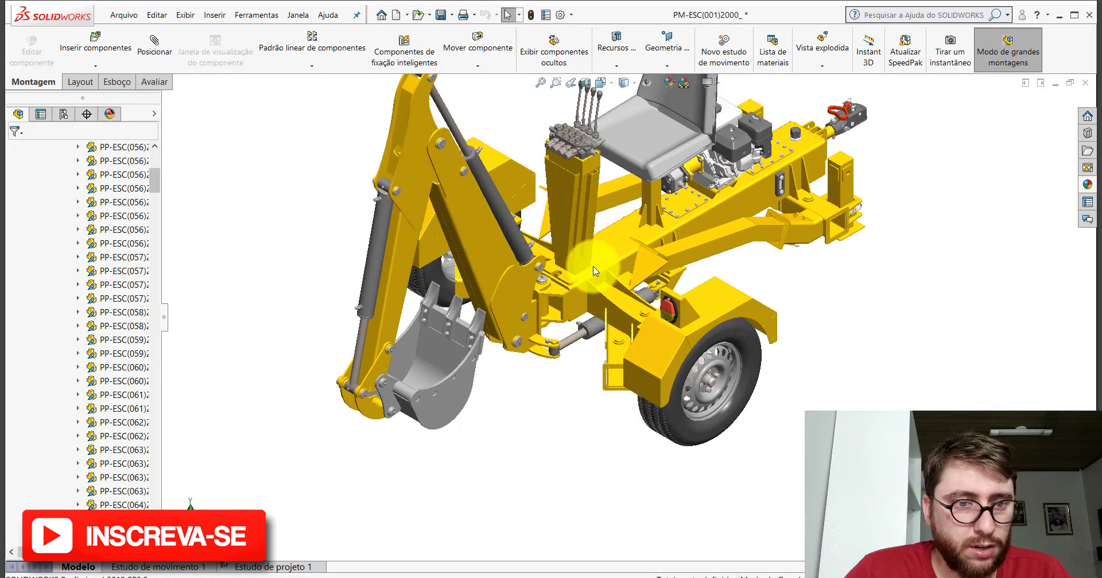
pyautogui.click(574, 546)
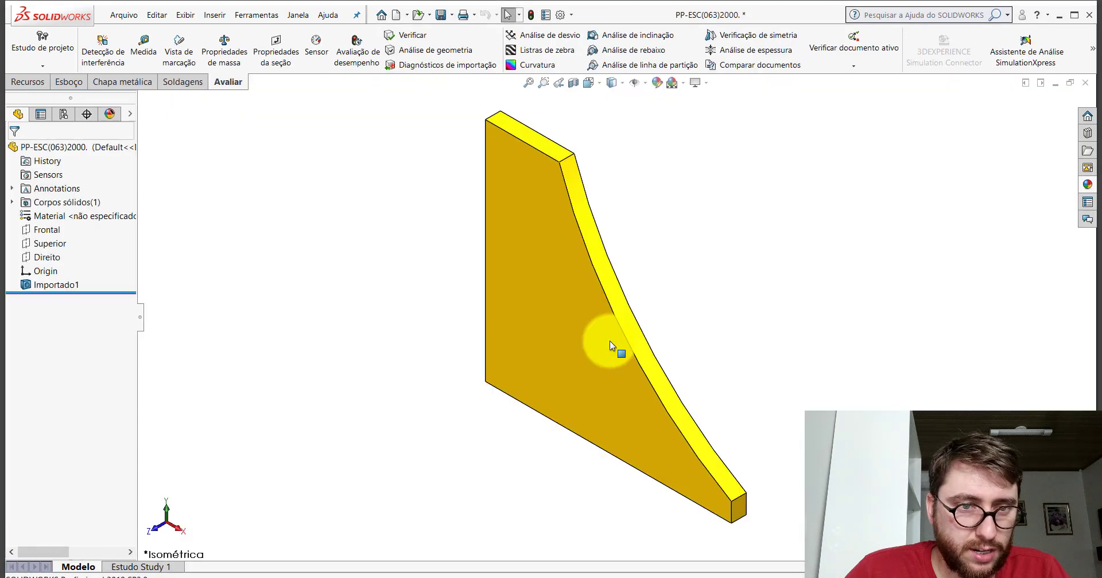
# Orbit the PP-ESC(063)2000 plate and snap it to a standard view
pyautogui.moveTo(609, 341)
pyautogui.mouseDown(button='middle')
pyautogui.moveTo(504, 190)
pyautogui.moveTo(438, 196)
pyautogui.moveTo(492, 246)
pyautogui.mouseUp(button='middle')
pyautogui.press('space')
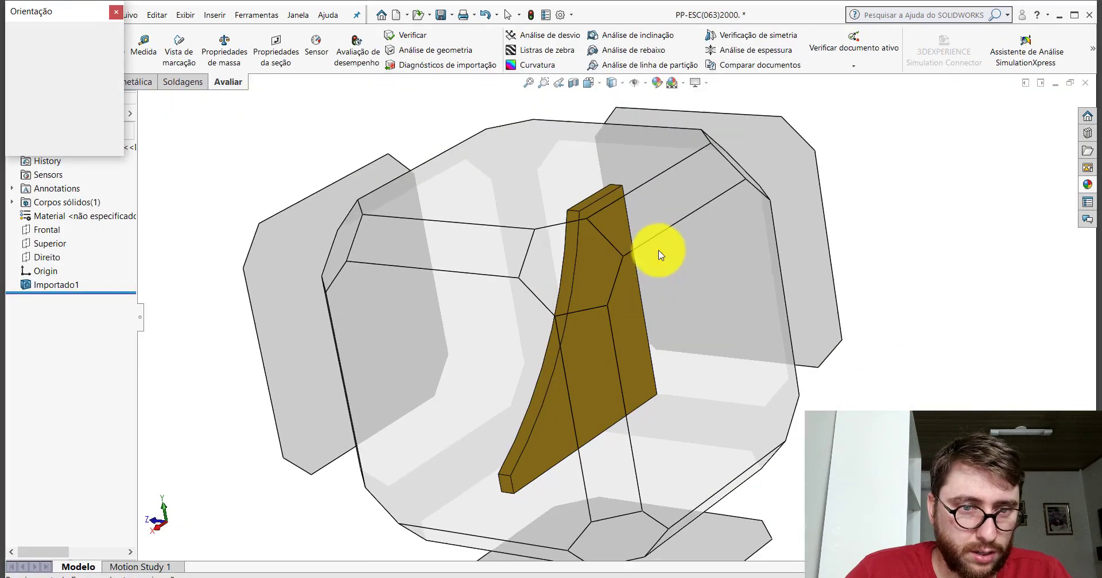
pyautogui.click(491, 336)
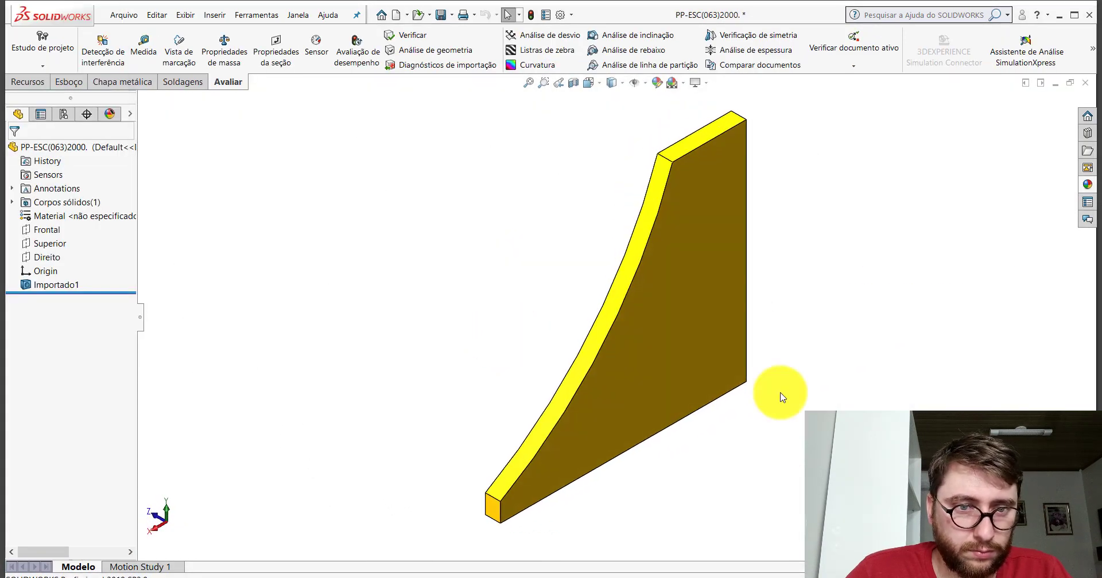
pyautogui.scroll(5, 763, 378)
pyautogui.scroll(-3, 629, 253)
pyautogui.scroll(-2, 627, 256)
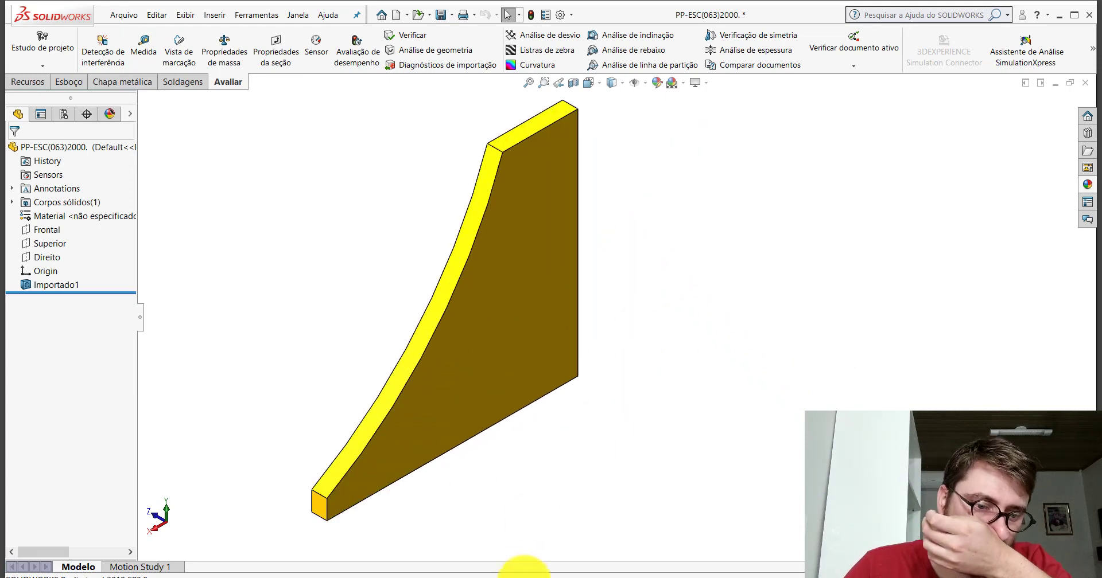
# In the PM-ESC(001)2000 assembly, zoom to the cylinder and select the thin vertical plate on the frame
pyautogui.click(460, 532)
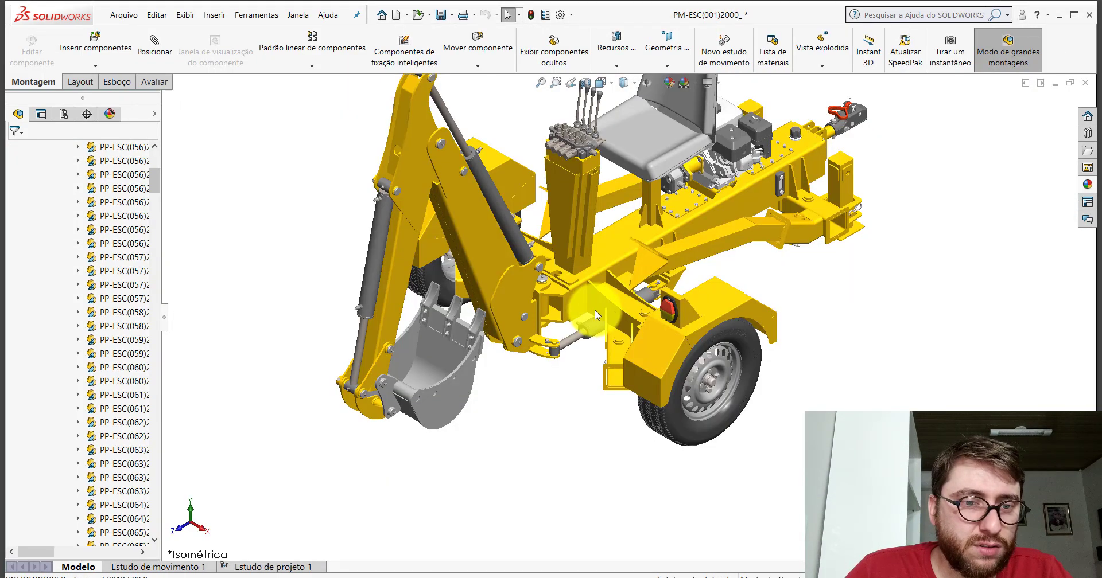
pyautogui.scroll(-1, 594, 312)
pyautogui.scroll(-2, 601, 315)
pyautogui.scroll(-2, 607, 329)
pyautogui.scroll(-1, 612, 342)
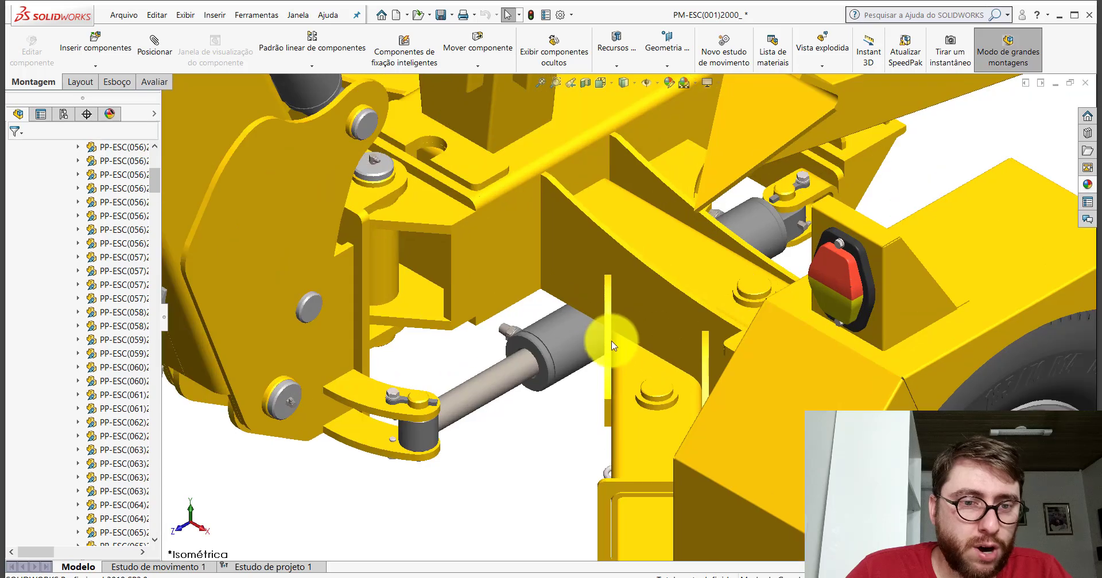
pyautogui.moveTo(611, 344)
pyautogui.mouseDown(button='middle')
pyautogui.moveTo(620, 300)
pyautogui.moveTo(656, 277)
pyautogui.moveTo(608, 319)
pyautogui.moveTo(631, 344)
pyautogui.moveTo(627, 332)
pyautogui.mouseUp(button='middle')
pyautogui.scroll(-2, 597, 286)
pyautogui.click(565, 258)
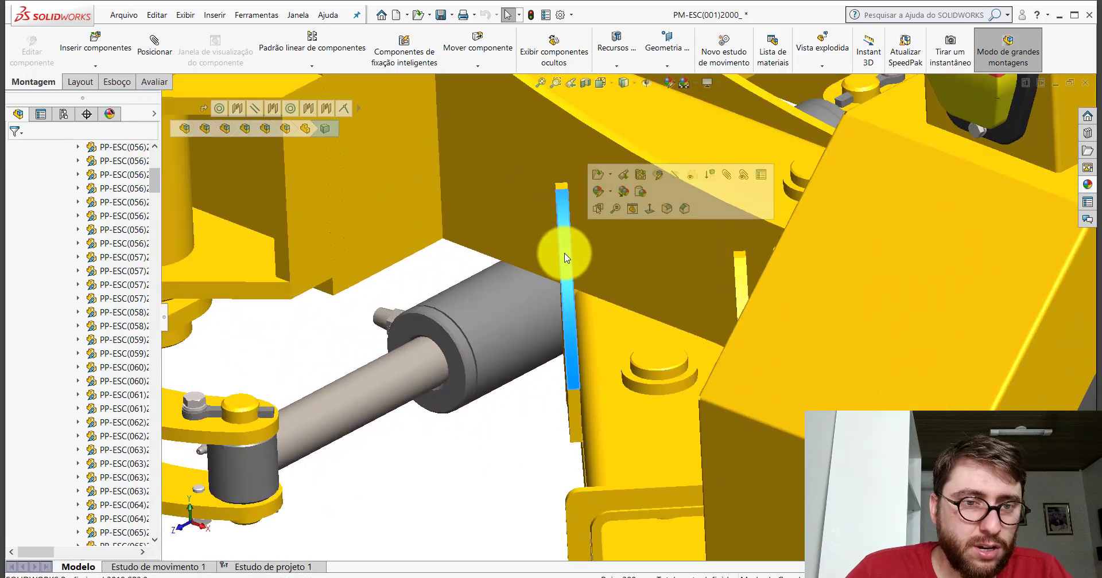
pyautogui.scroll(3, 562, 281)
pyautogui.scroll(2, 557, 356)
pyautogui.click(553, 396)
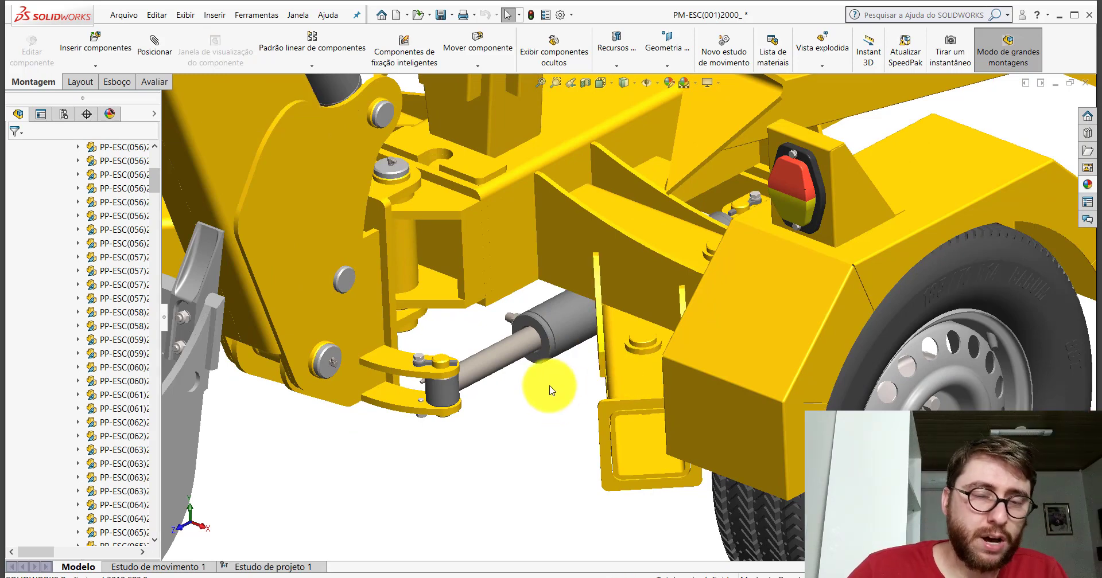
pyautogui.moveTo(597, 312); pyautogui.dragTo(610, 334, button='middle')
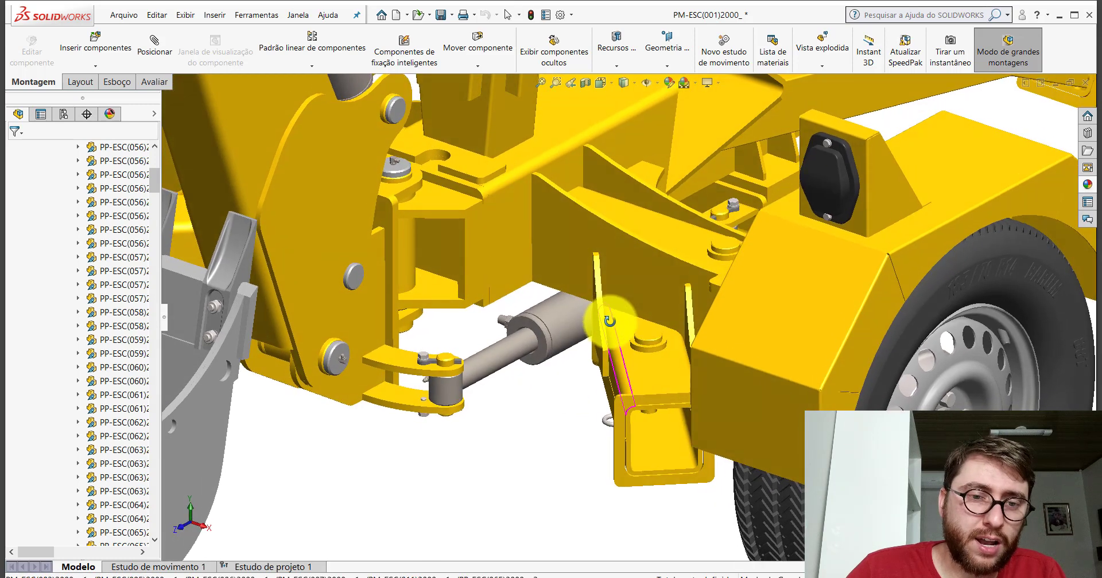
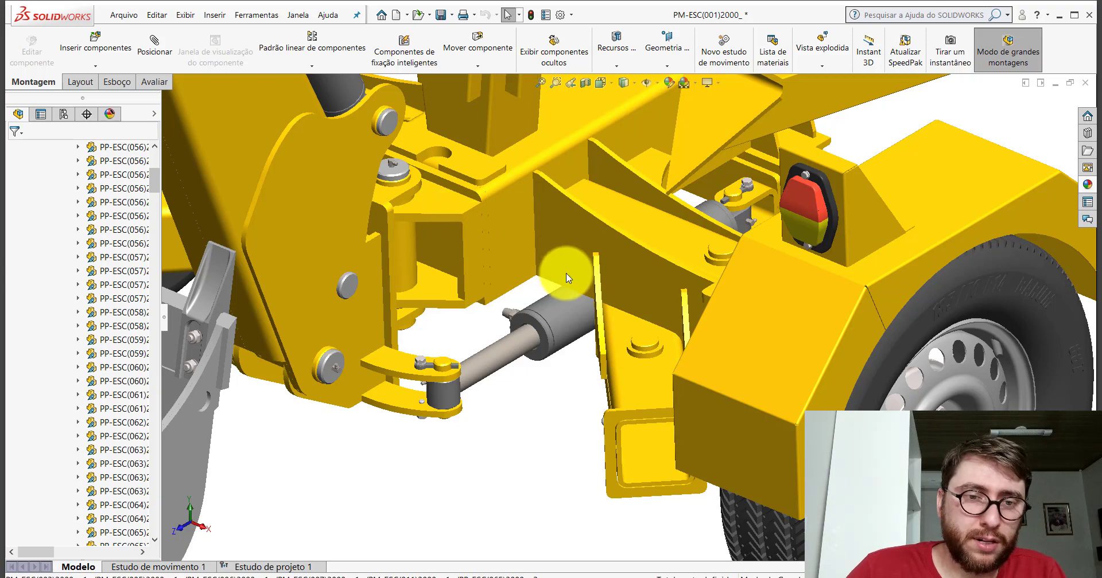
# Inspect the PP-ESC(063)2000 plate up close, then create a new blank part, Peça3
pyautogui.moveTo(566, 275); pyautogui.dragTo(561, 275, button='middle')
pyautogui.moveTo(525, 574)
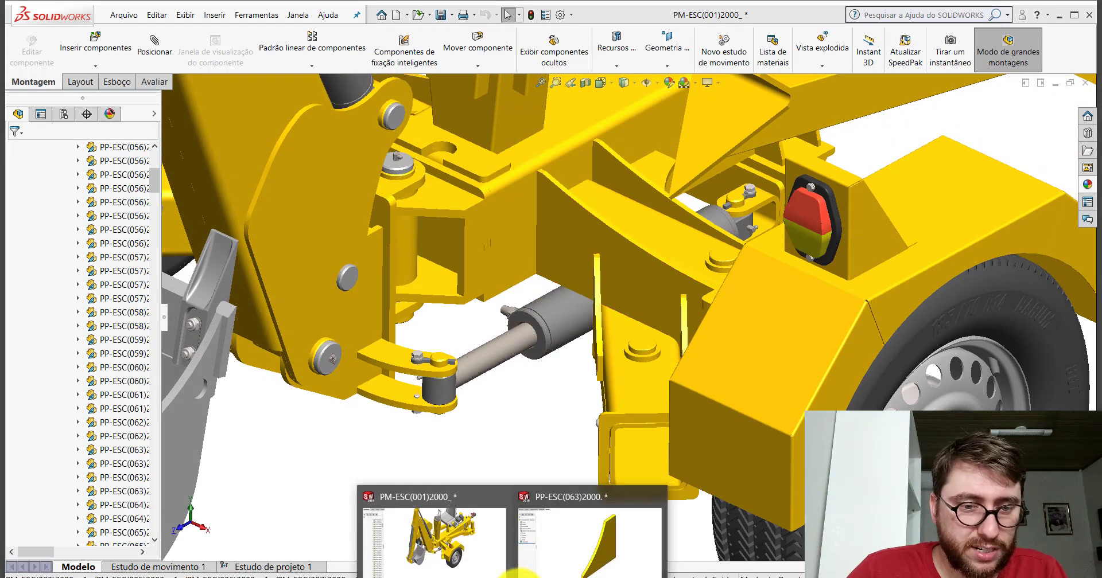
pyautogui.click(580, 533)
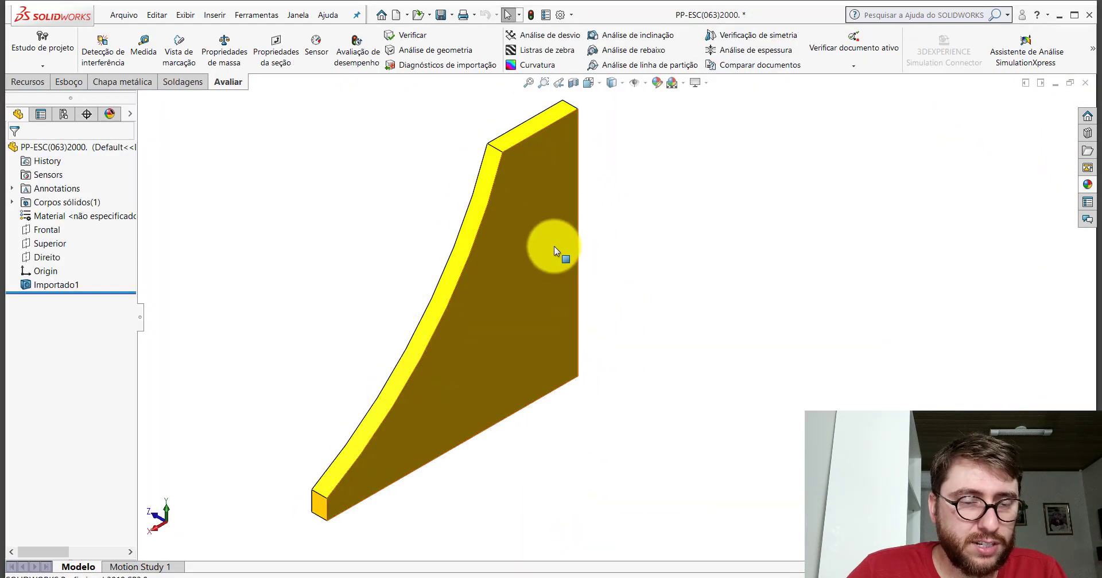
pyautogui.scroll(4, 631, 305)
pyautogui.scroll(-2, 639, 281)
pyautogui.click(396, 14)
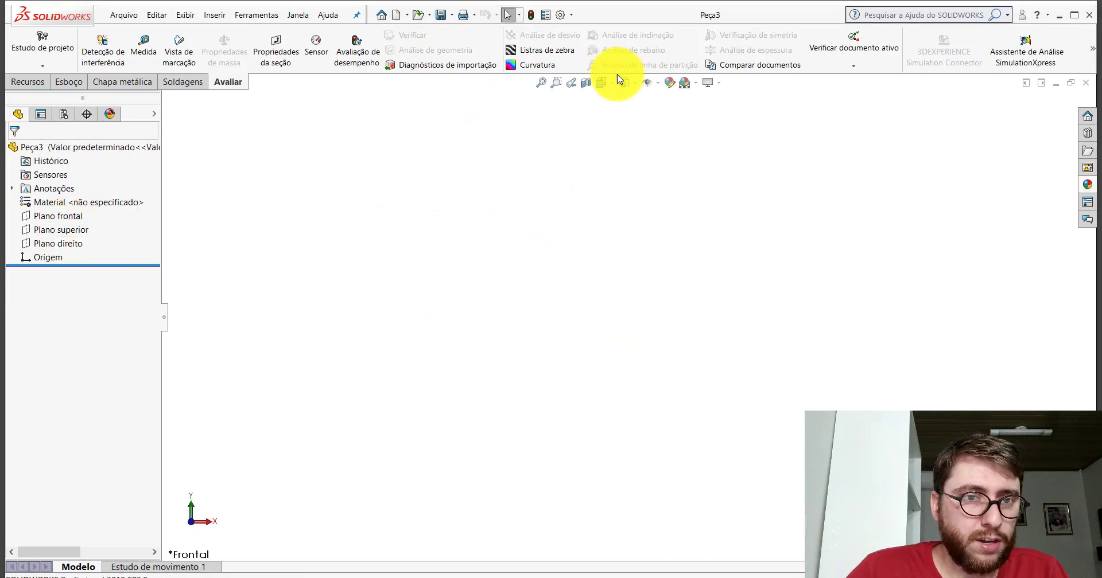
# Switch to isometric view and start a sketch on Plano direito
pyautogui.click(600, 82)
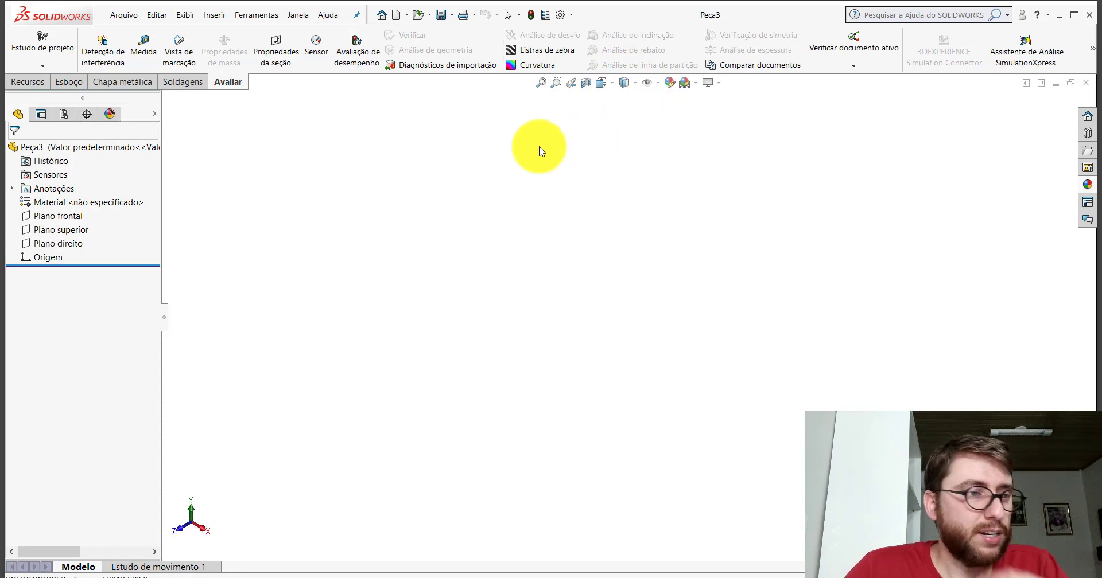
pyautogui.hotkey('ctrl', '7')
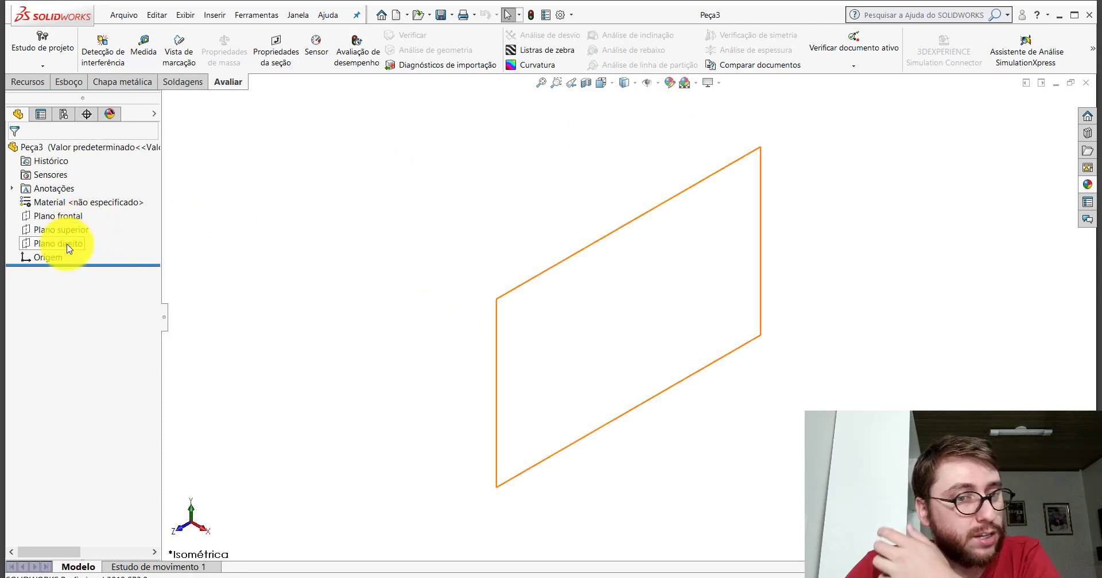
pyautogui.click(67, 246)
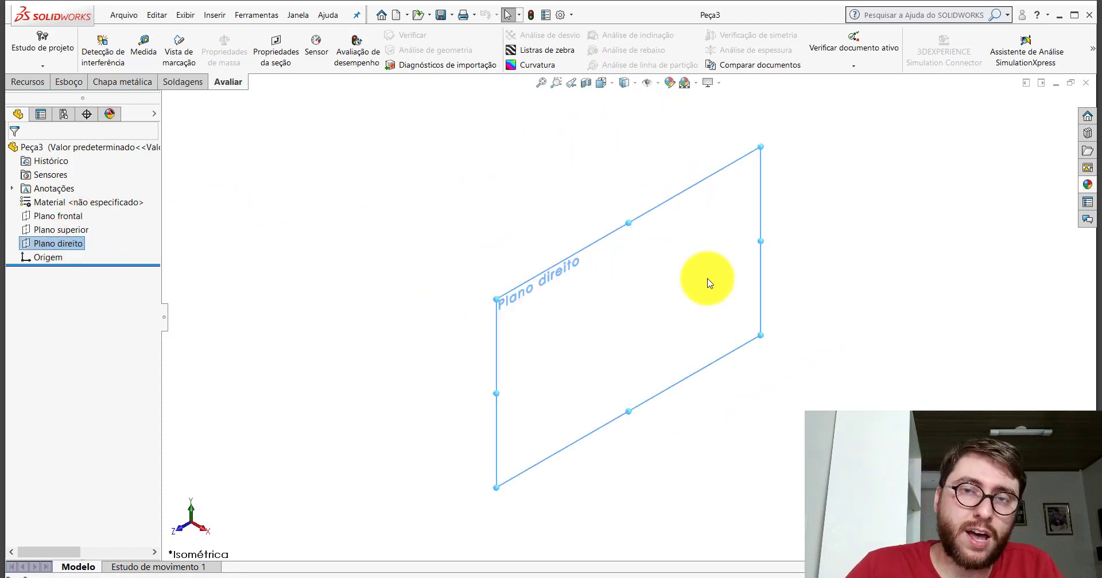
pyautogui.rightClick(63, 248)
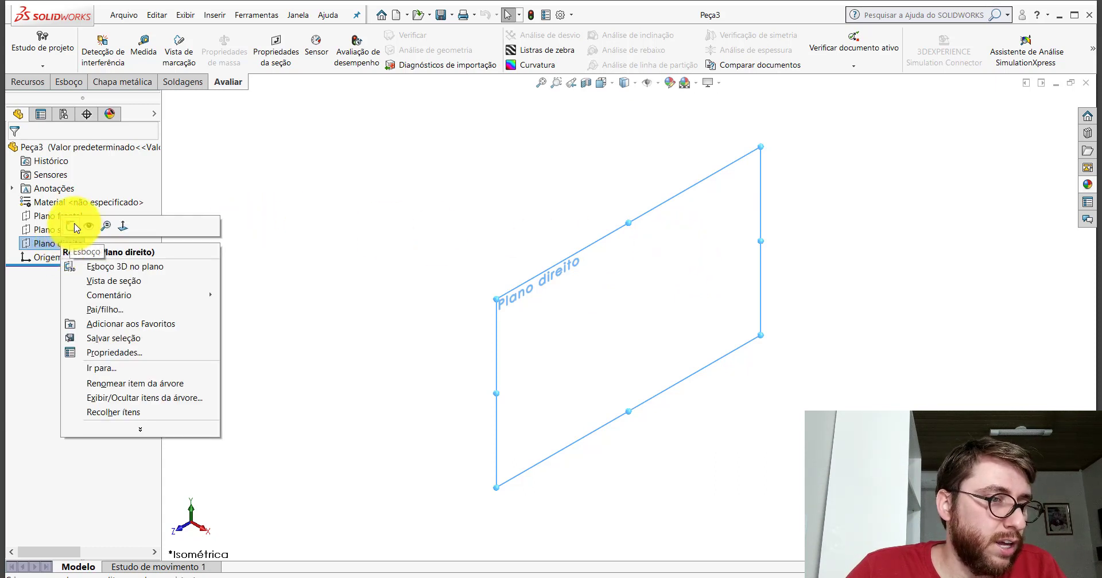
pyautogui.click(74, 226)
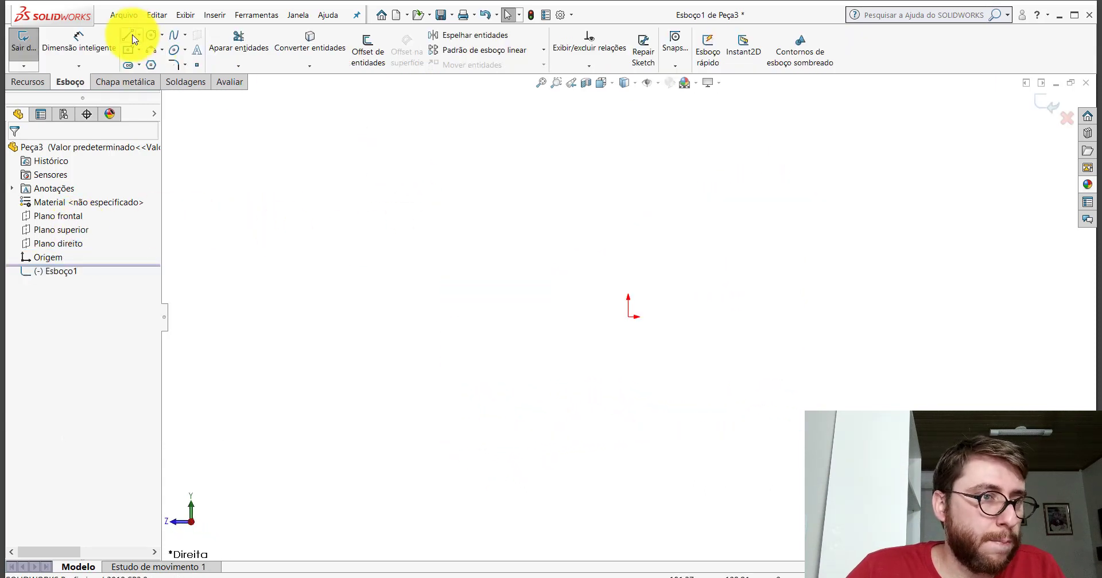
# Draw a vertical line down to the origin and a horizontal line leftward, forming an L
pyautogui.click(132, 39)
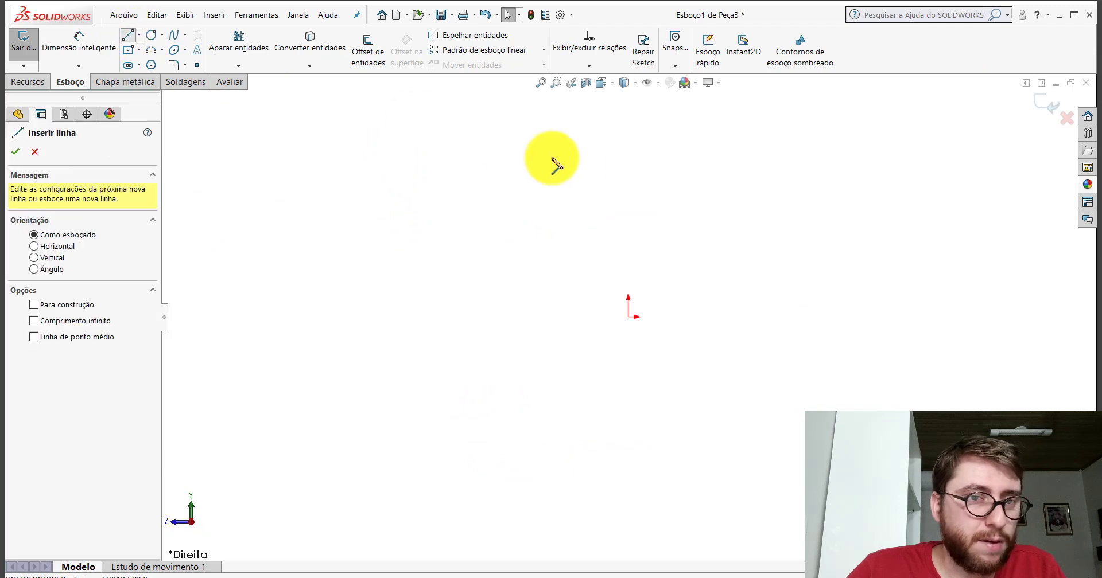
pyautogui.click(628, 125)
pyautogui.click(629, 317)
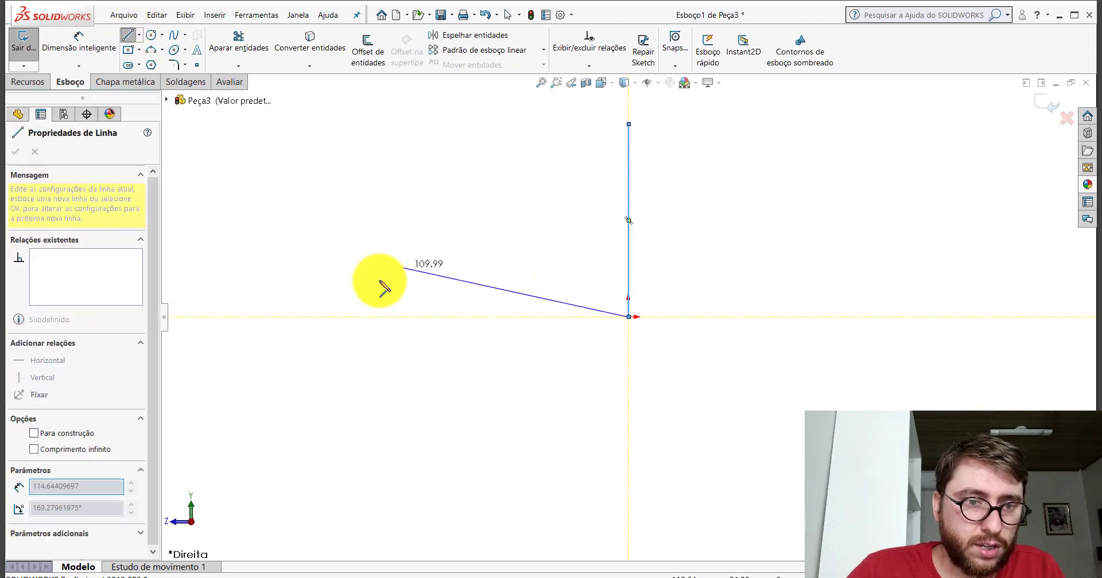
pyautogui.click(365, 317)
pyautogui.press('Escape')
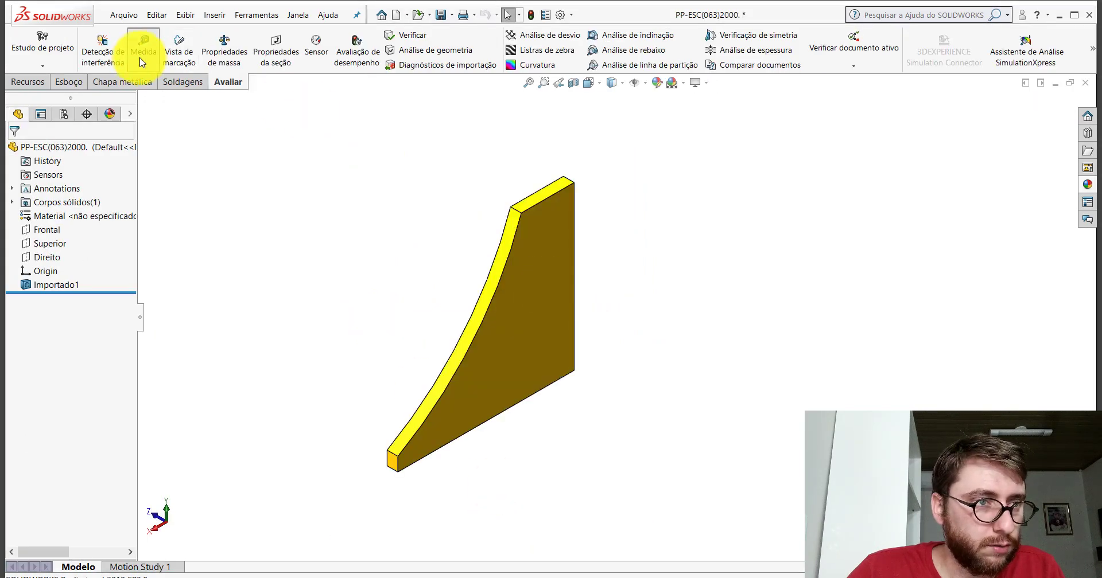
# Measure the reference plate's top edge, small end face and short end edge
pyautogui.click(143, 45)
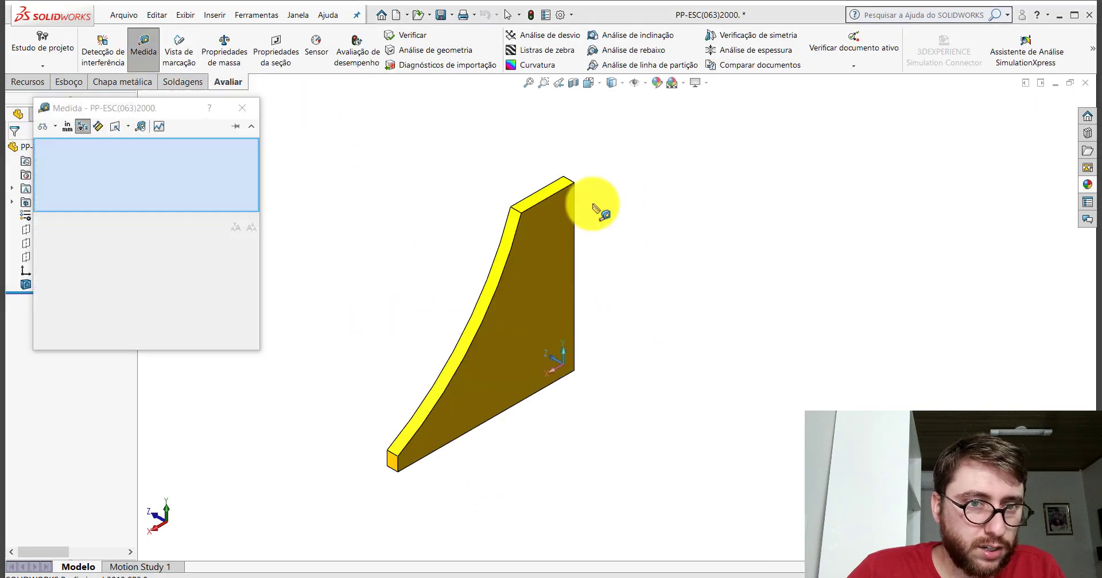
pyautogui.click(571, 192)
pyautogui.click(438, 485)
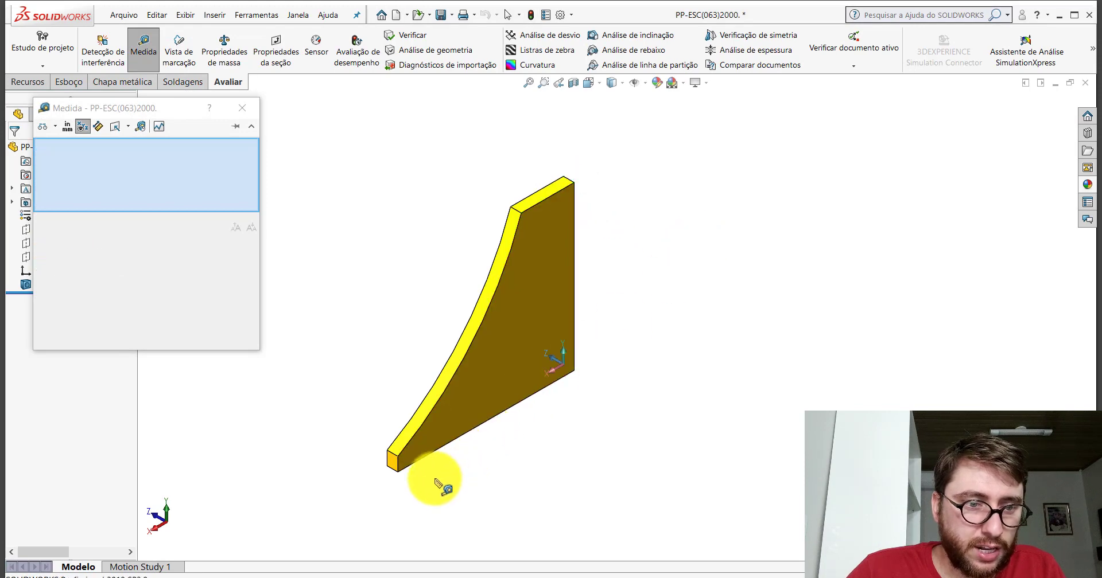
pyautogui.scroll(-3, 428, 453)
pyautogui.click(399, 397)
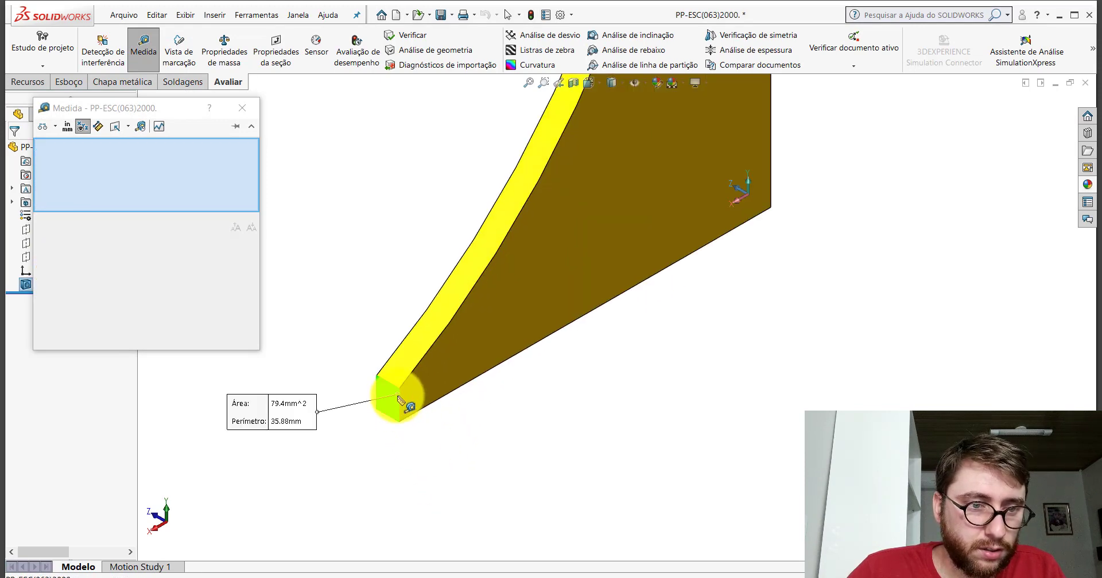
pyautogui.click(404, 400)
pyautogui.scroll(3, 574, 373)
pyautogui.click(656, 406)
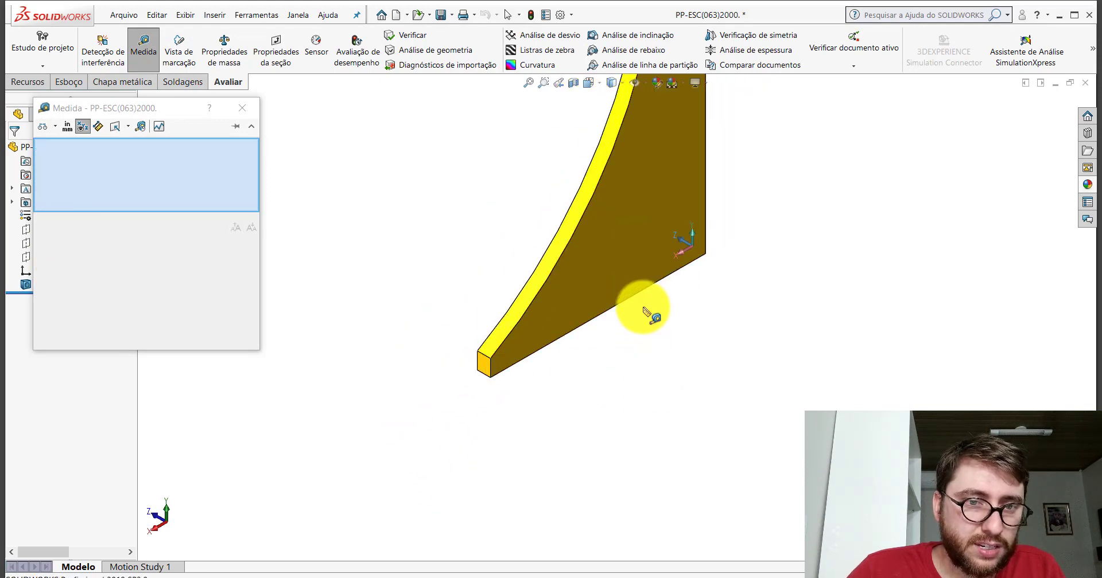
# Measure the plate's bottom, right and top edges, then close the measuring tool
pyautogui.click(642, 297)
pyautogui.scroll(2, 644, 302)
pyautogui.scroll(2, 683, 229)
pyautogui.click(686, 219)
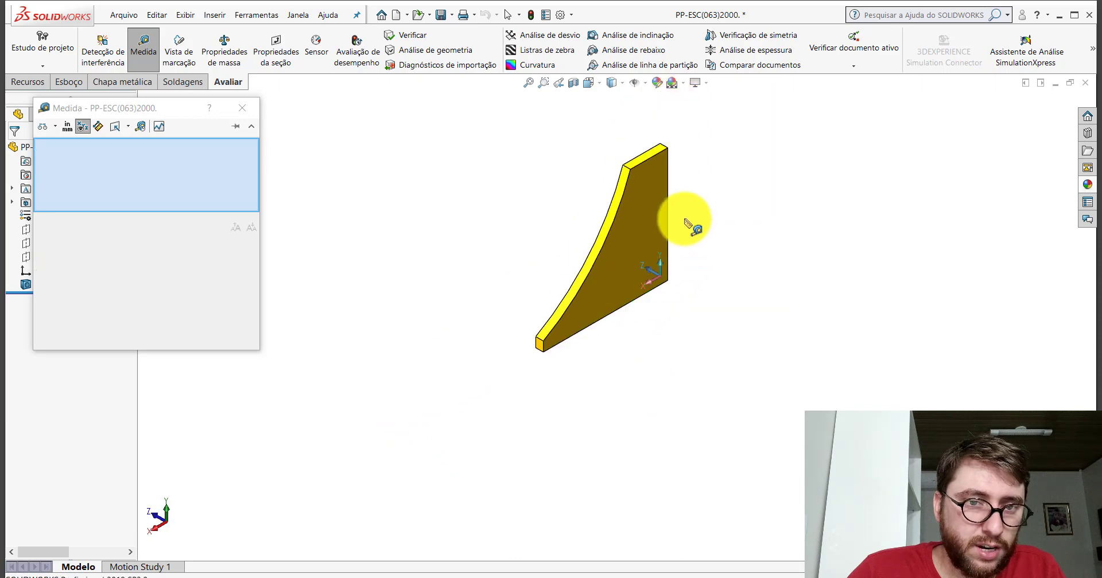
pyautogui.click(669, 212)
pyautogui.click(717, 269)
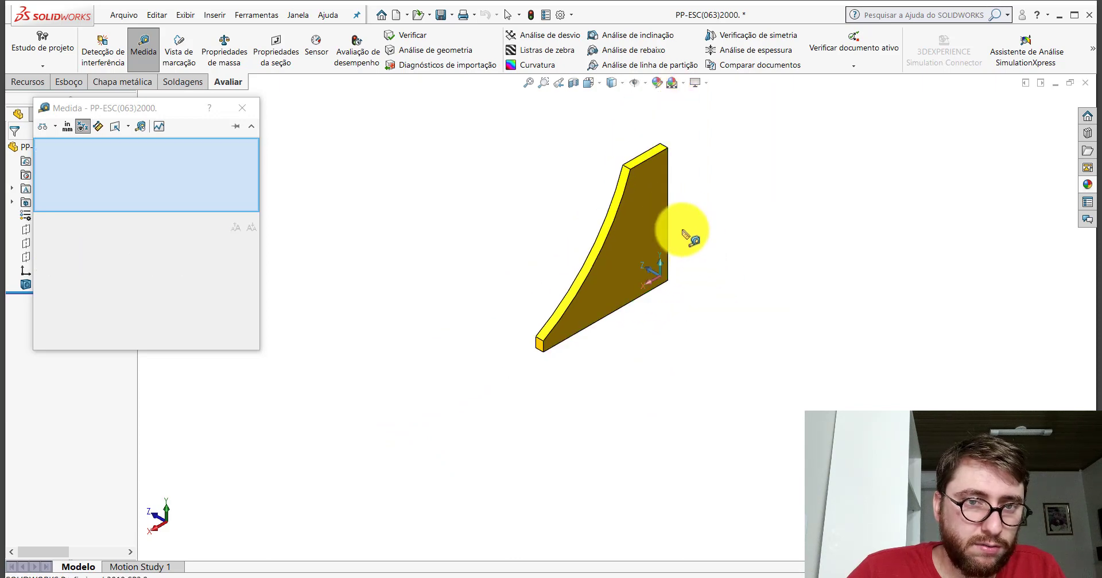
pyautogui.scroll(-2, 688, 232)
pyautogui.click(646, 132)
pyautogui.click(697, 201)
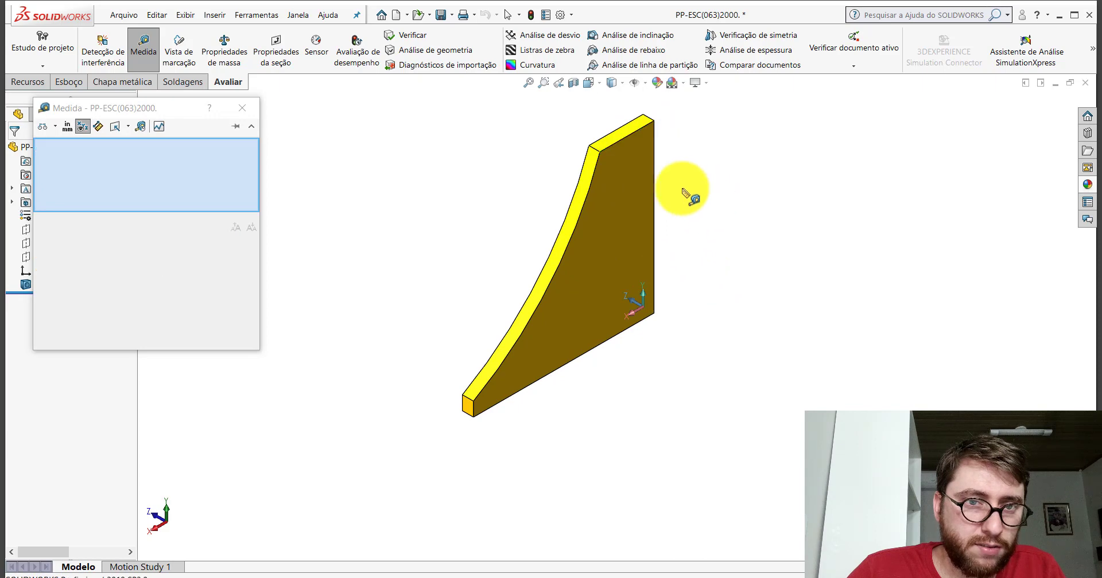
pyautogui.press('Escape')
# Back in the Peça3 sketch, dimension the upright line to 120 and the base to 130
pyautogui.click(652, 539)
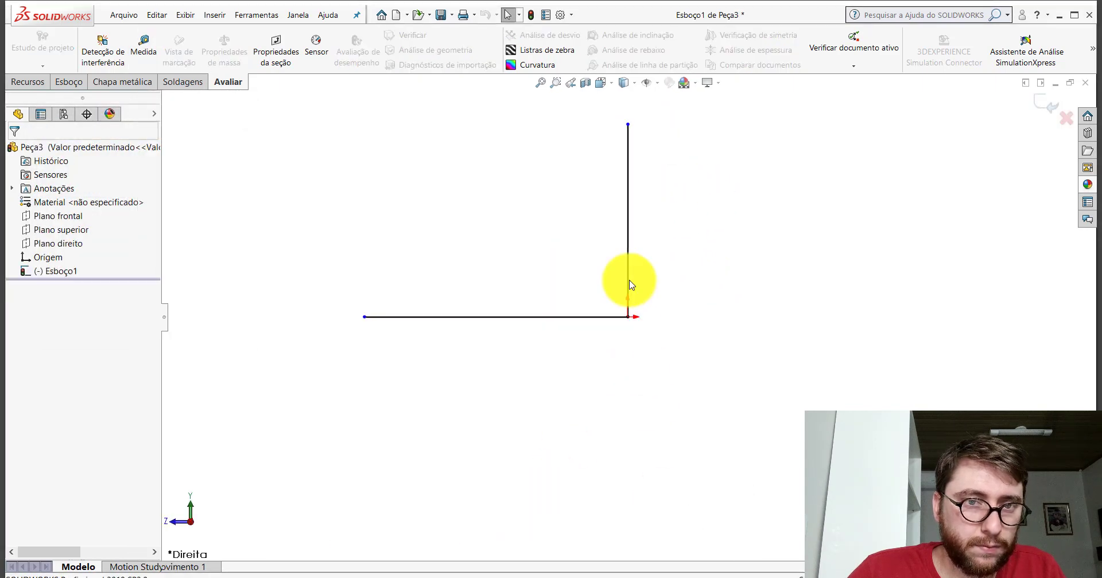
pyautogui.click(67, 84)
pyautogui.click(73, 51)
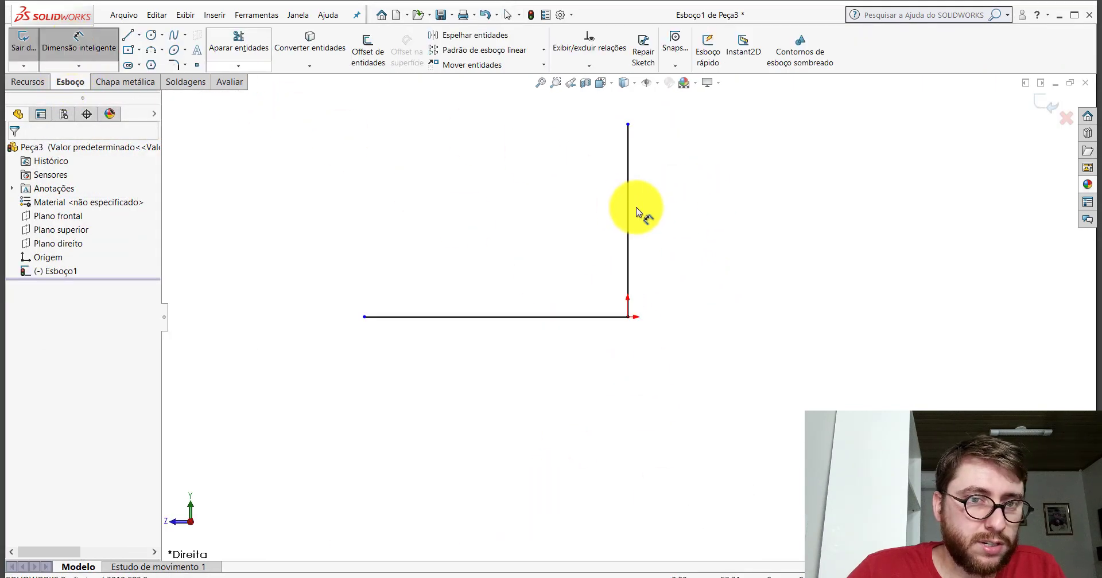
pyautogui.click(631, 212)
pyautogui.click(694, 211)
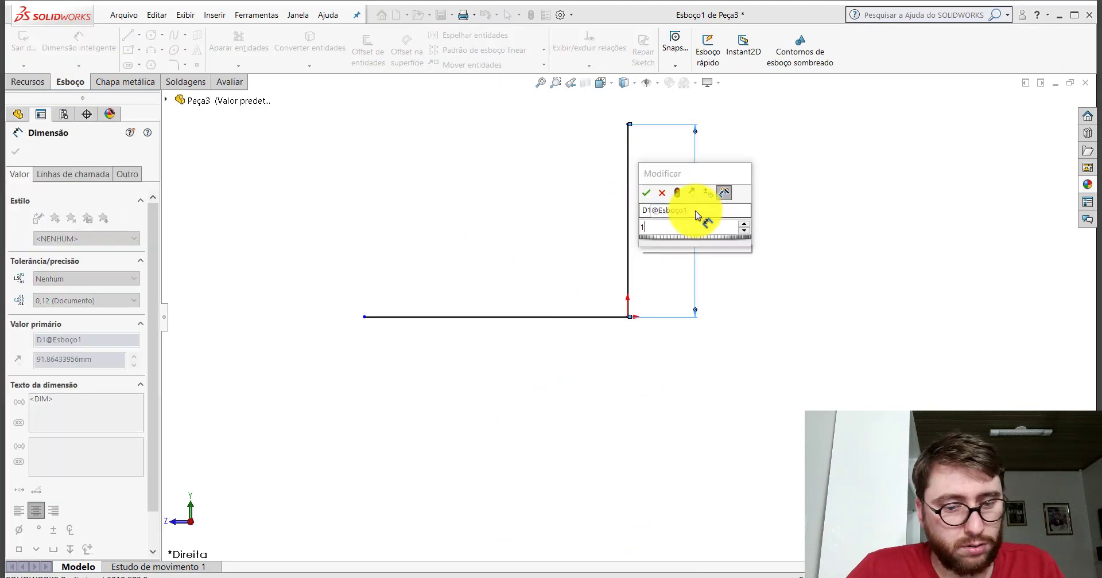
pyautogui.write('120')
pyautogui.press('Return')
pyautogui.click(554, 317)
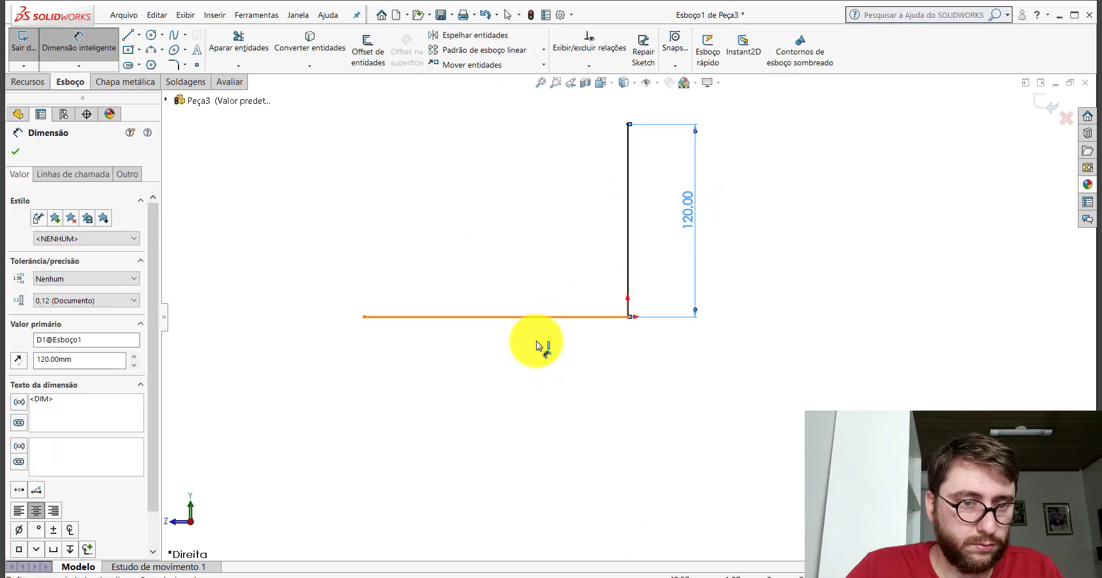
pyautogui.click(508, 382)
pyautogui.write('200')
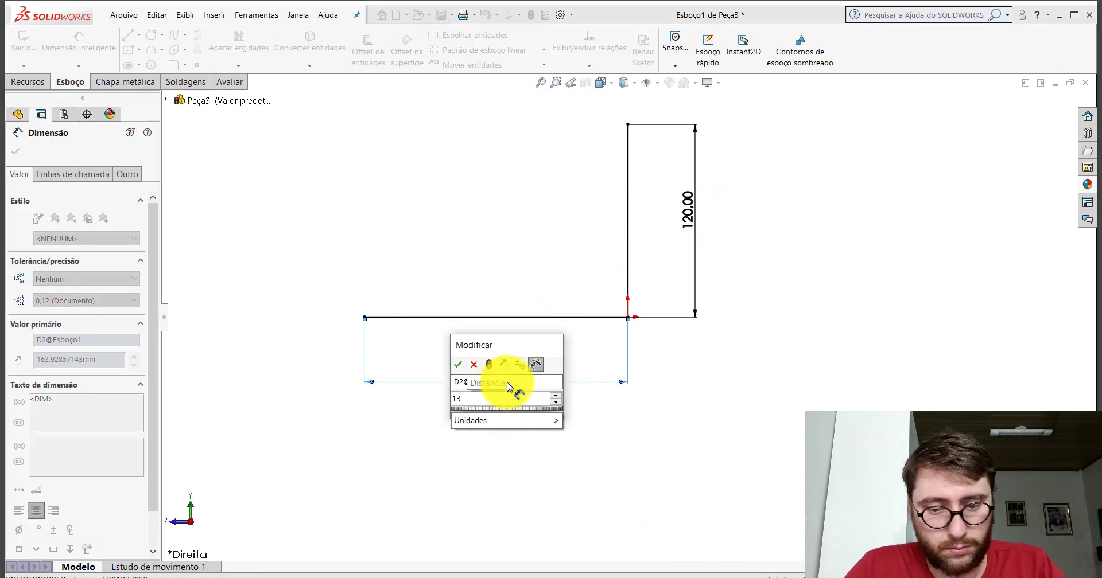
pyautogui.press('Return')
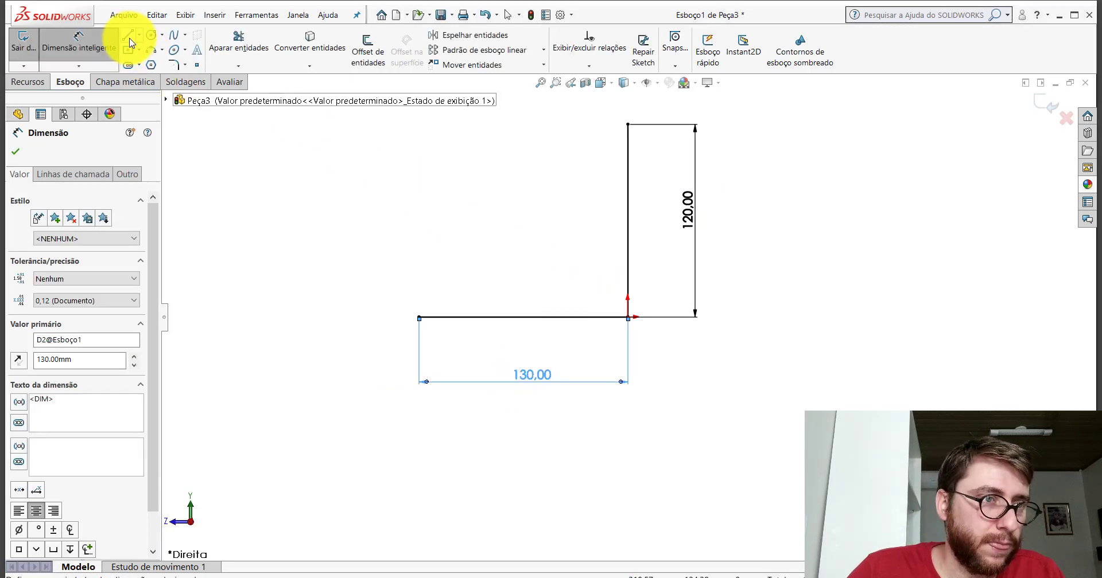
# Add a short upward line at the base's left end and a top line heading left
pyautogui.click(129, 39)
pyautogui.click(420, 317)
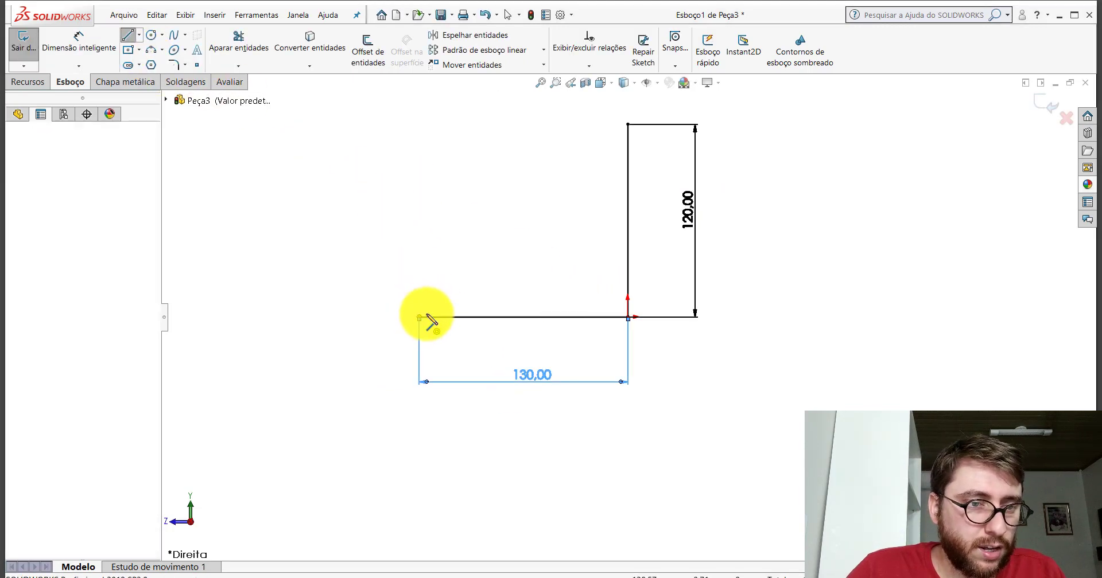
pyautogui.click(419, 290)
pyautogui.press('Escape')
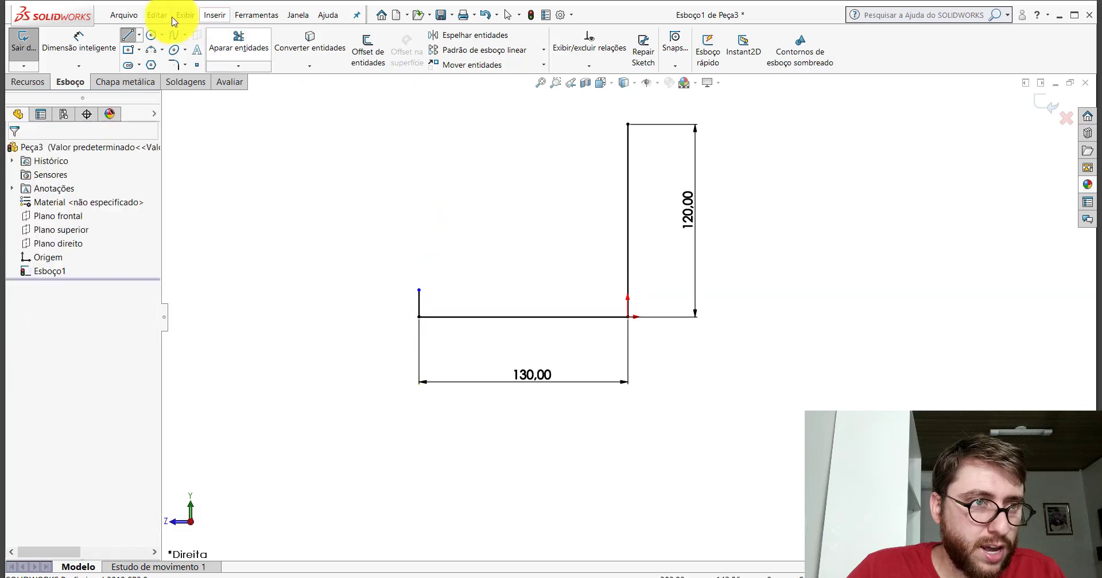
pyautogui.click(132, 38)
pyautogui.click(628, 124)
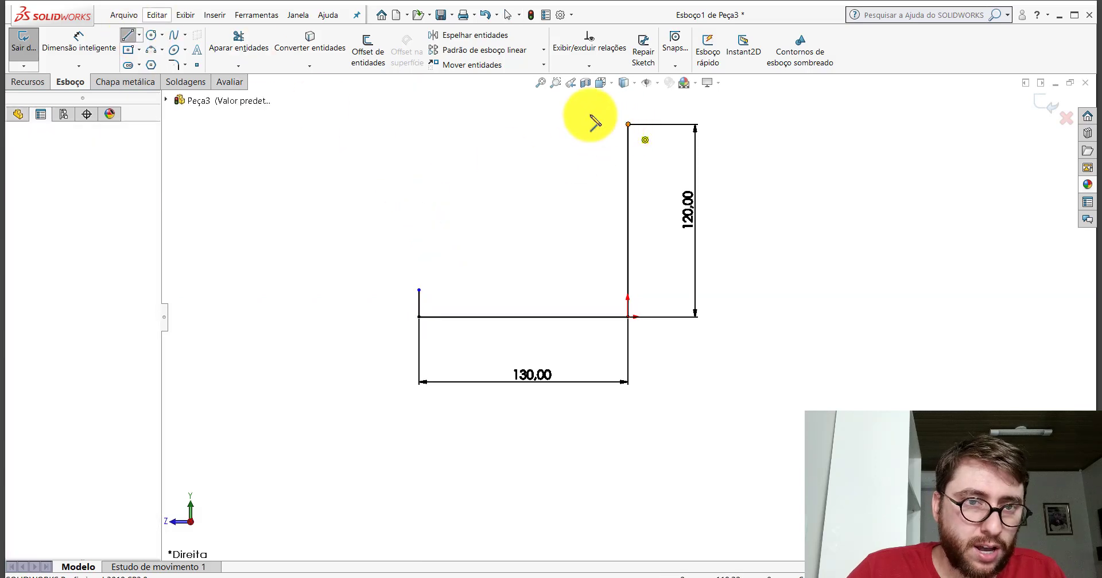
pyautogui.click(535, 124)
pyautogui.press('Escape')
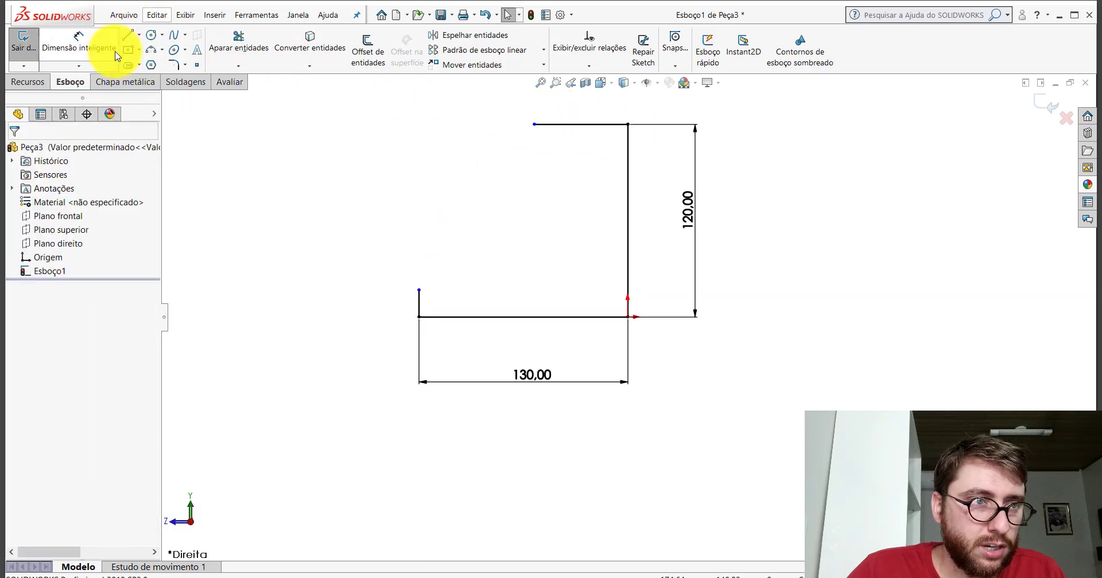
# Dimension the top flange line to 39 mm and the short left lip to 10 mm
pyautogui.click(115, 55)
pyautogui.click(591, 124)
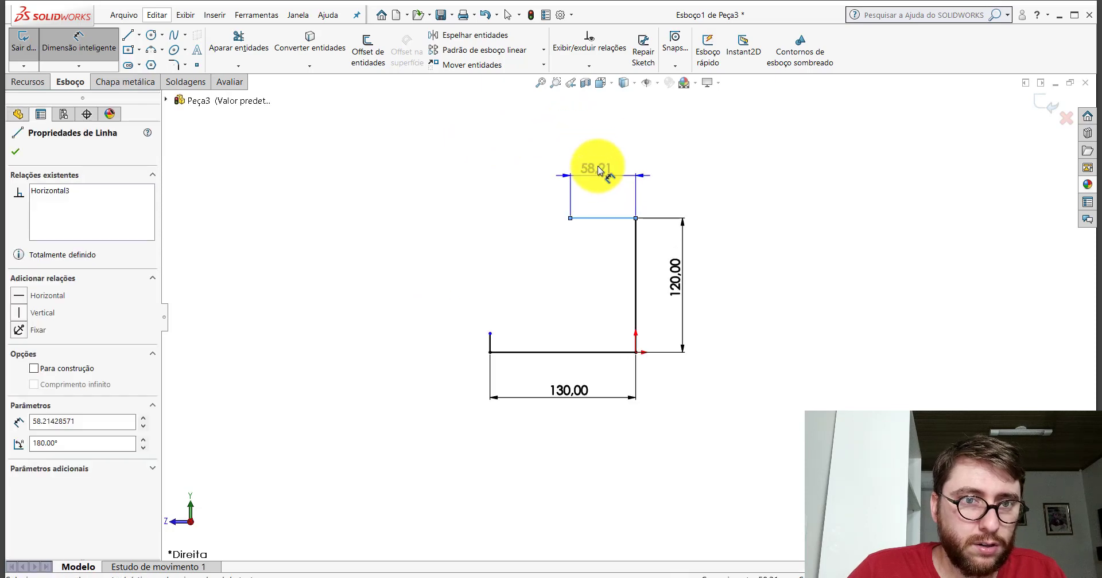
pyautogui.click(606, 163)
pyautogui.write('39')
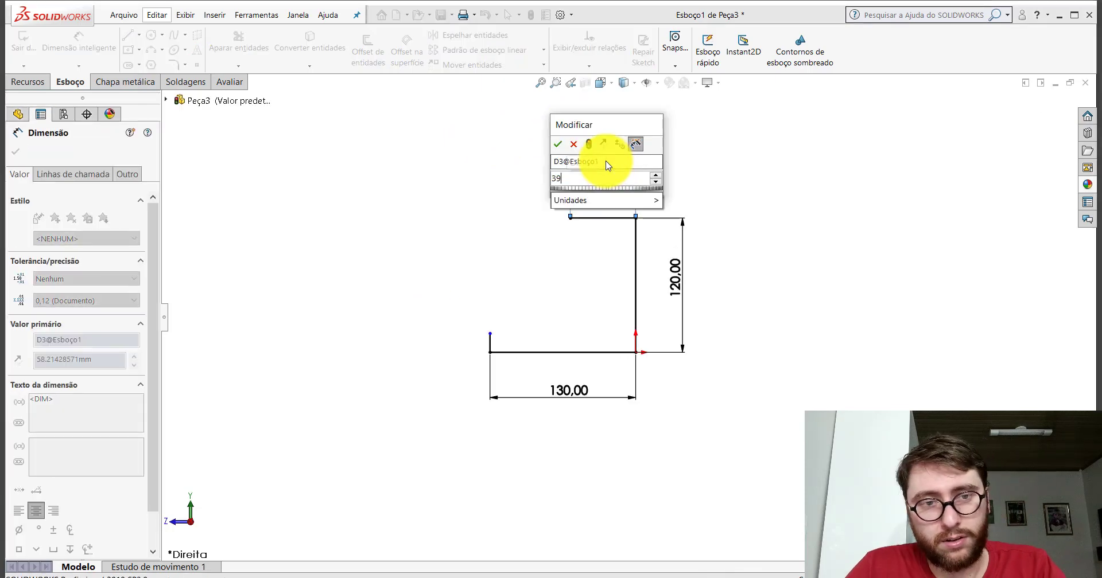
pyautogui.press('Return')
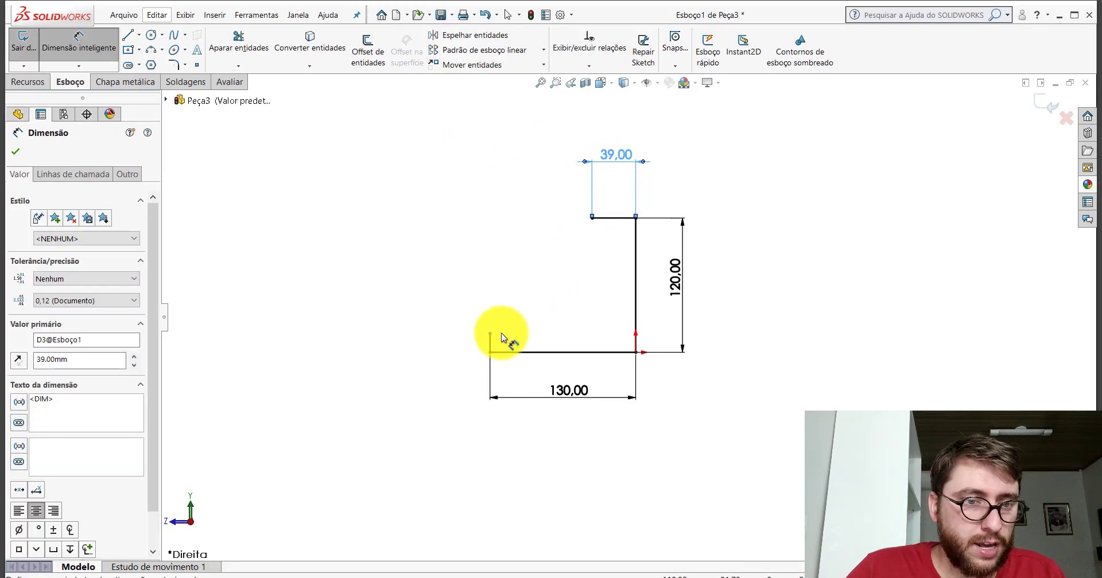
pyautogui.click(490, 348)
pyautogui.click(442, 356)
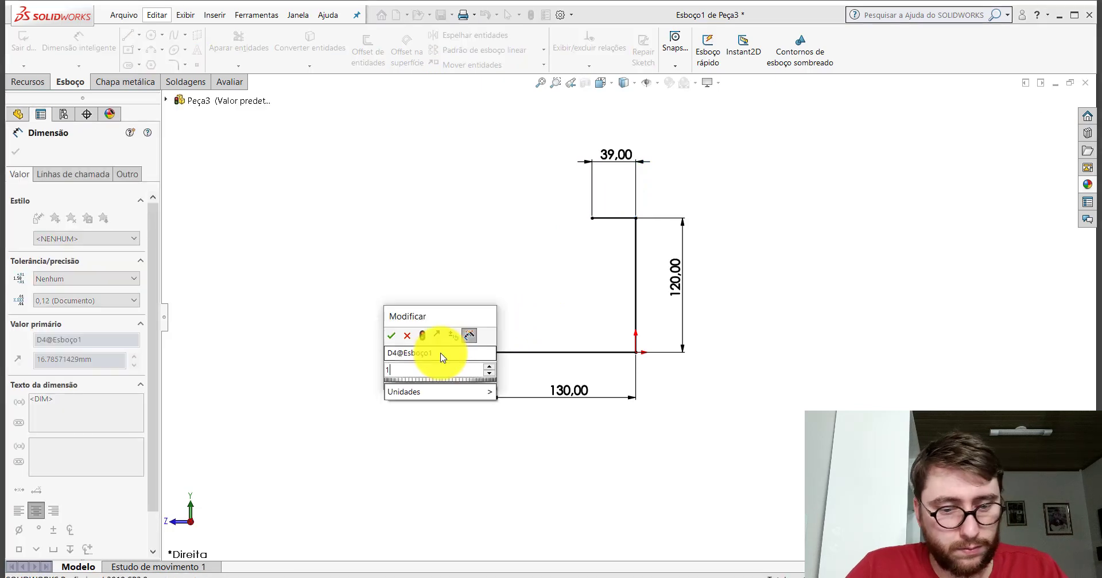
pyautogui.write('10')
pyautogui.press('Return')
pyautogui.press('Escape')
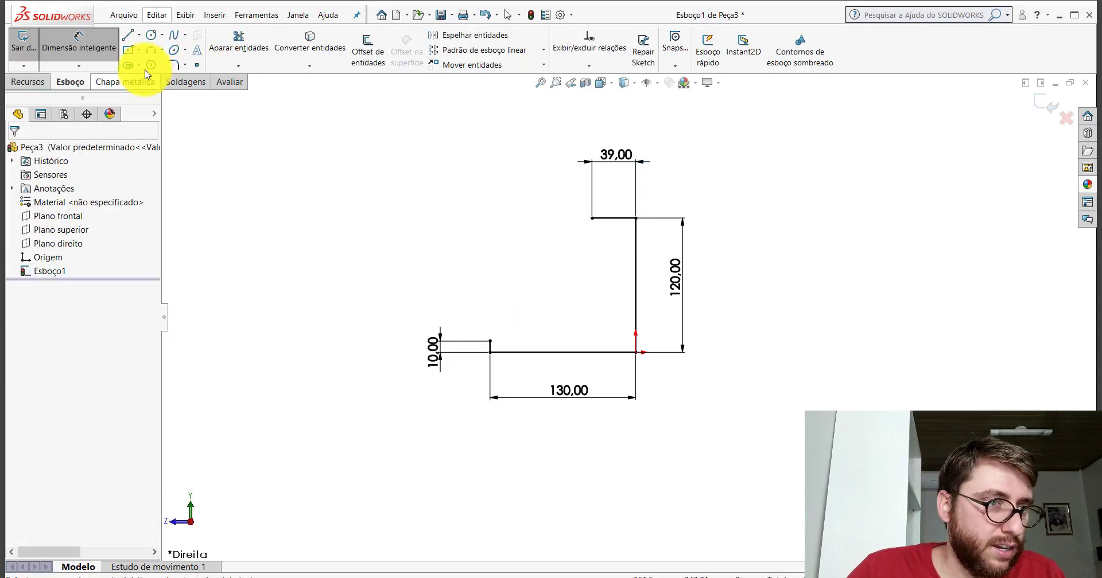
# Draw a three-point arc from the top line's end to the left lip, then bring up PP-ESC(063)2000
pyautogui.click(163, 50)
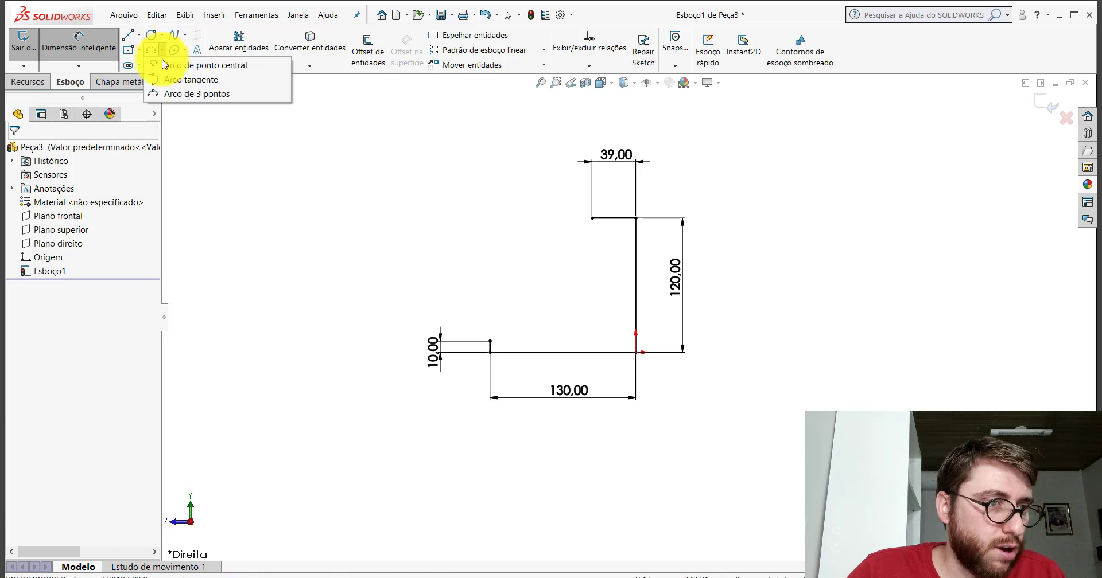
pyautogui.click(169, 94)
pyautogui.scroll(-3, 579, 261)
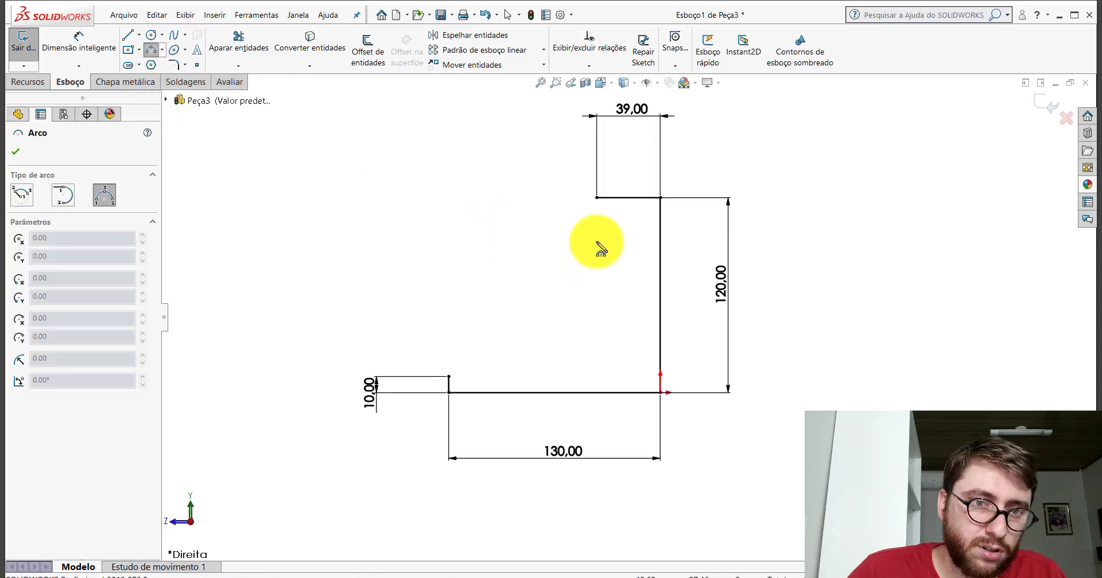
pyautogui.click(597, 198)
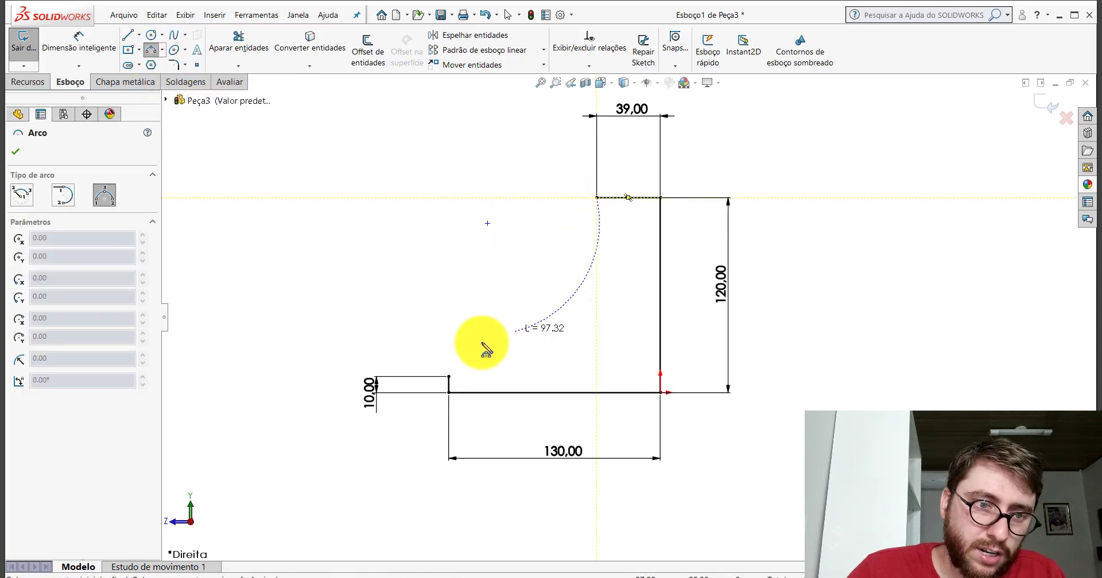
pyautogui.click(449, 377)
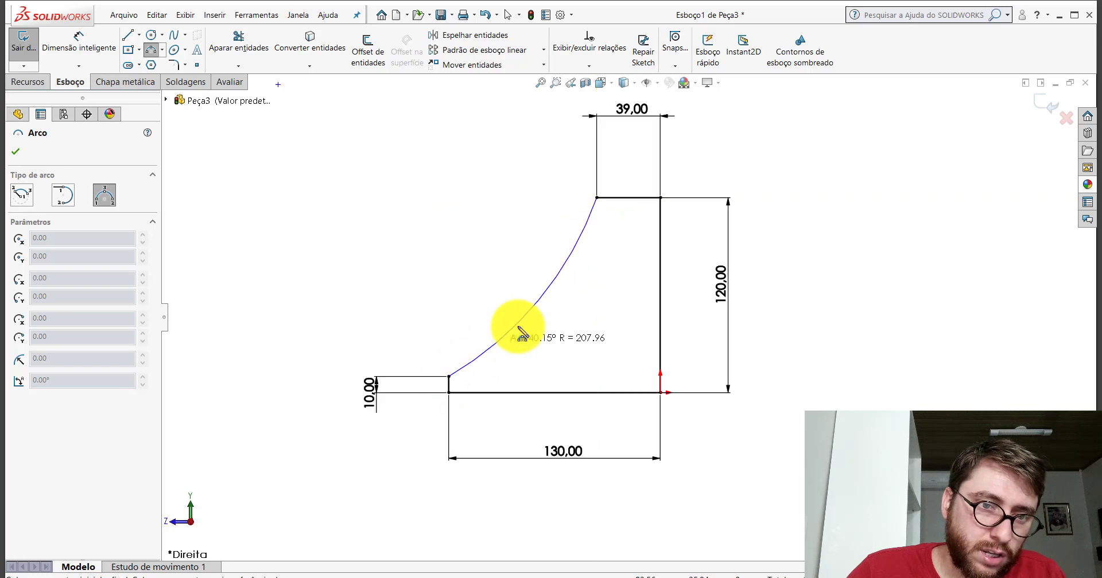
pyautogui.click(549, 312)
pyautogui.press('Escape')
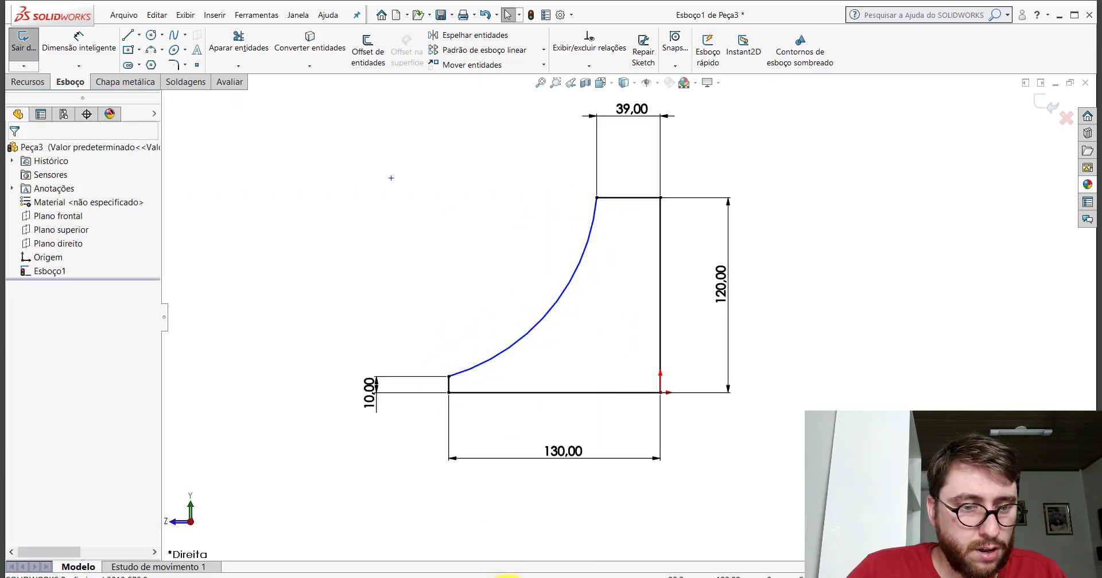
pyautogui.moveTo(507, 576)
pyautogui.click(505, 530)
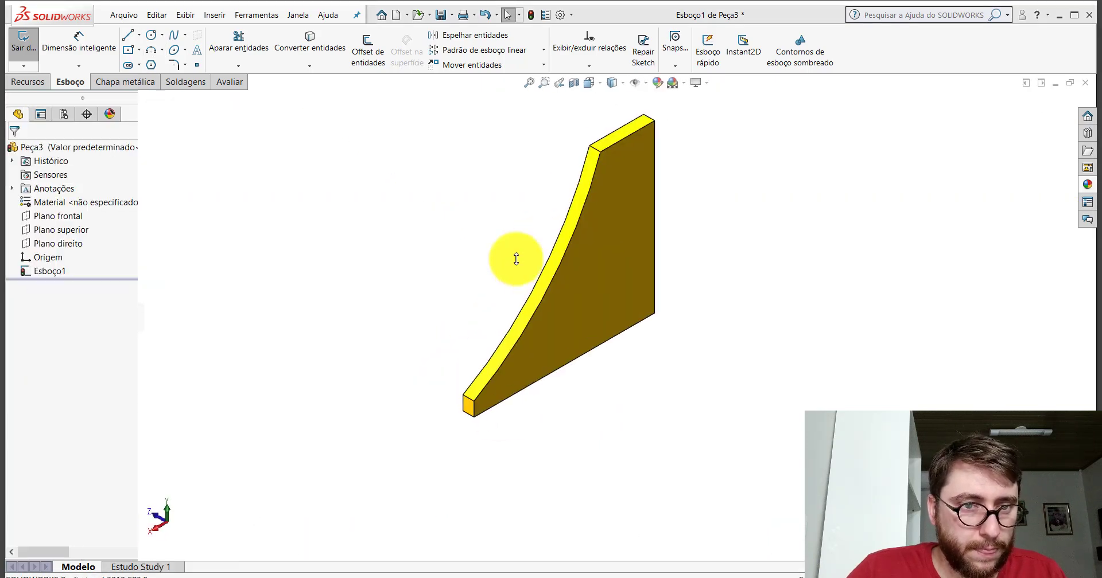
# Measure the reference plate's curved face radius and its thickness edge
pyautogui.click(224, 84)
pyautogui.click(143, 50)
pyautogui.click(574, 216)
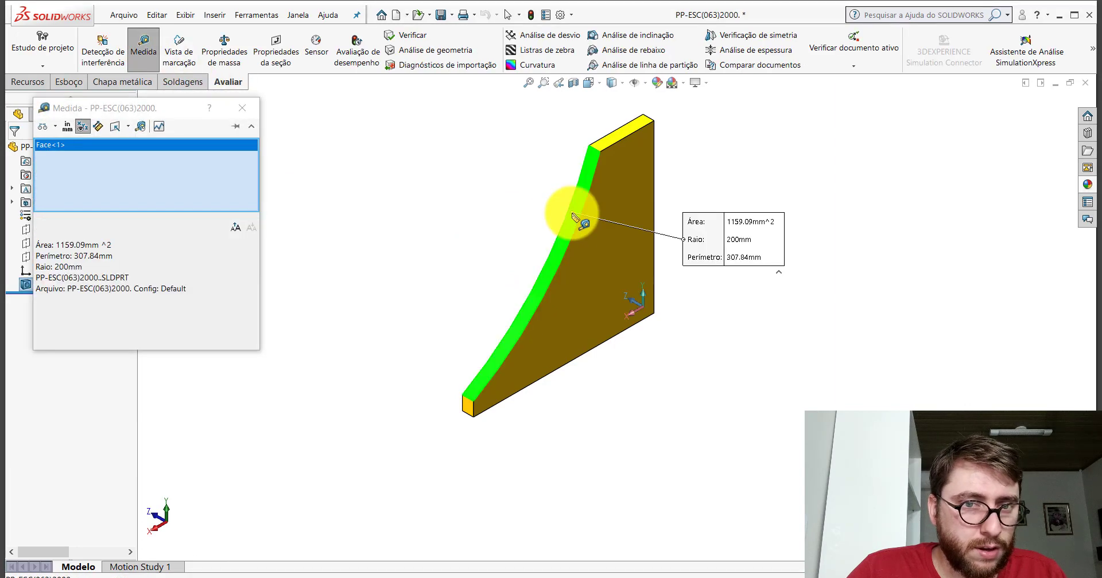
pyautogui.click(241, 109)
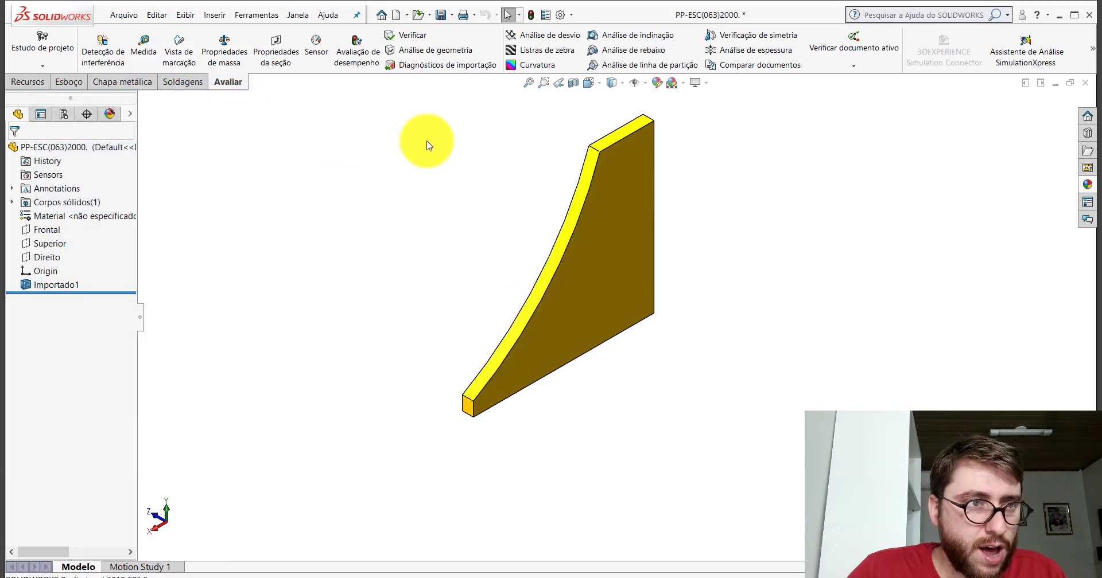
pyautogui.click(143, 45)
pyautogui.click(591, 150)
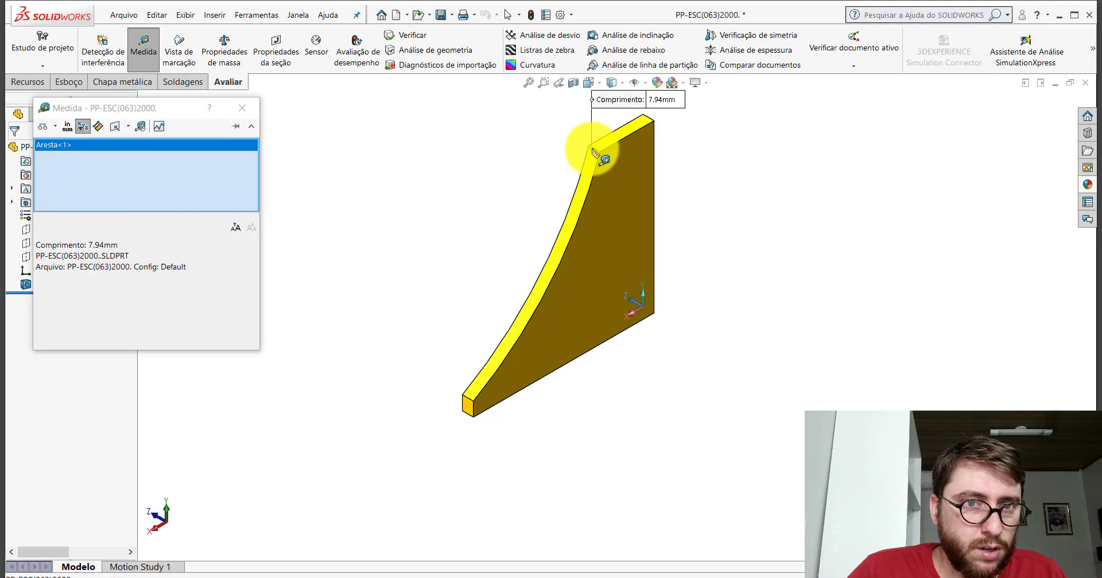
pyautogui.click(241, 109)
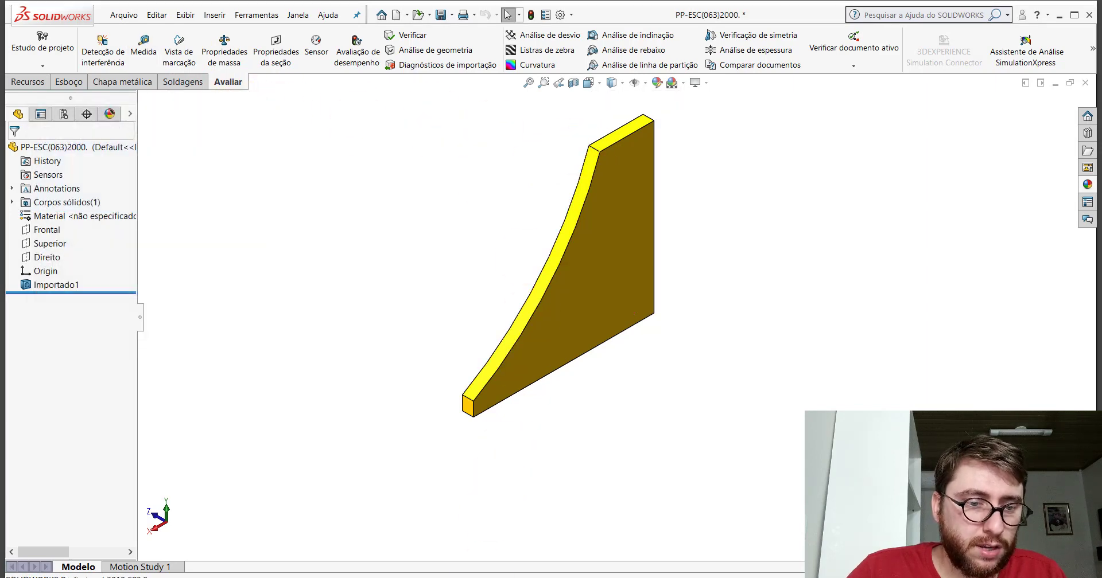
# Back in Peça3, dimension the sketch arc to a 200 mm radius
pyautogui.click(666, 533)
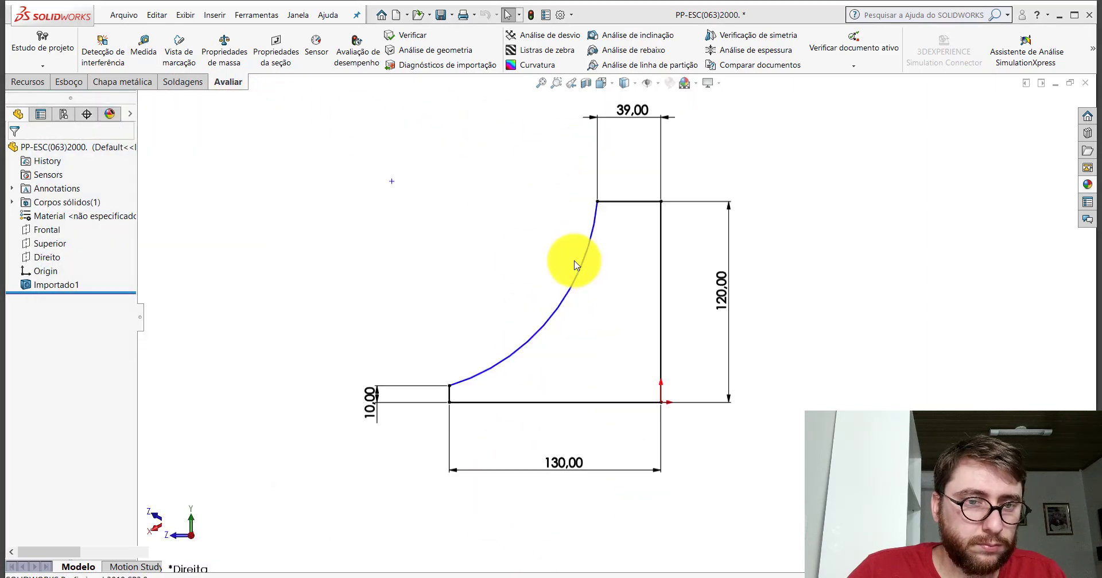
pyautogui.click(67, 84)
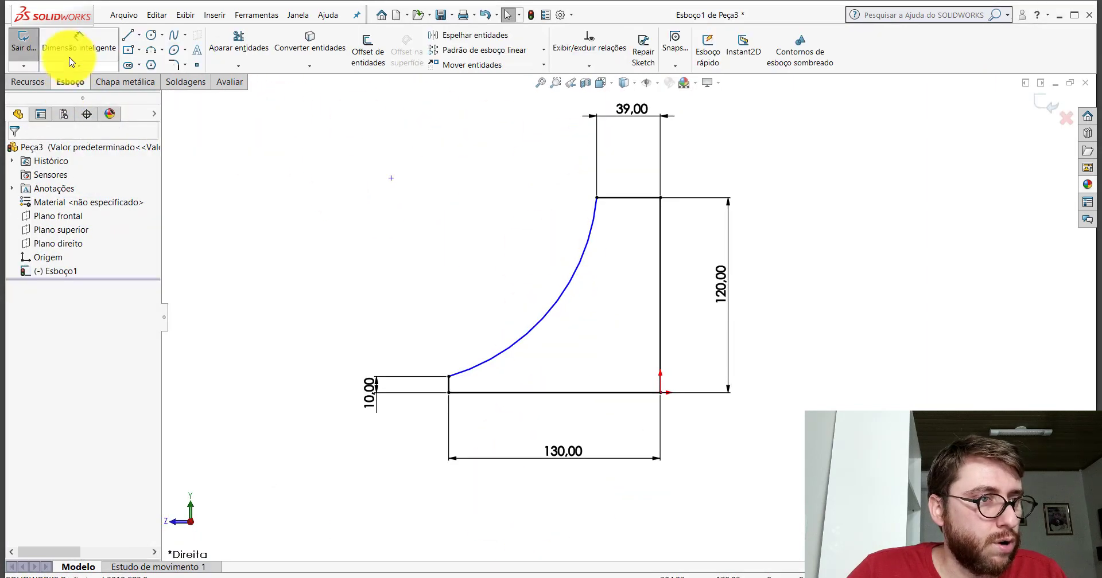
pyautogui.click(563, 291)
pyautogui.click(493, 257)
pyautogui.write('2')
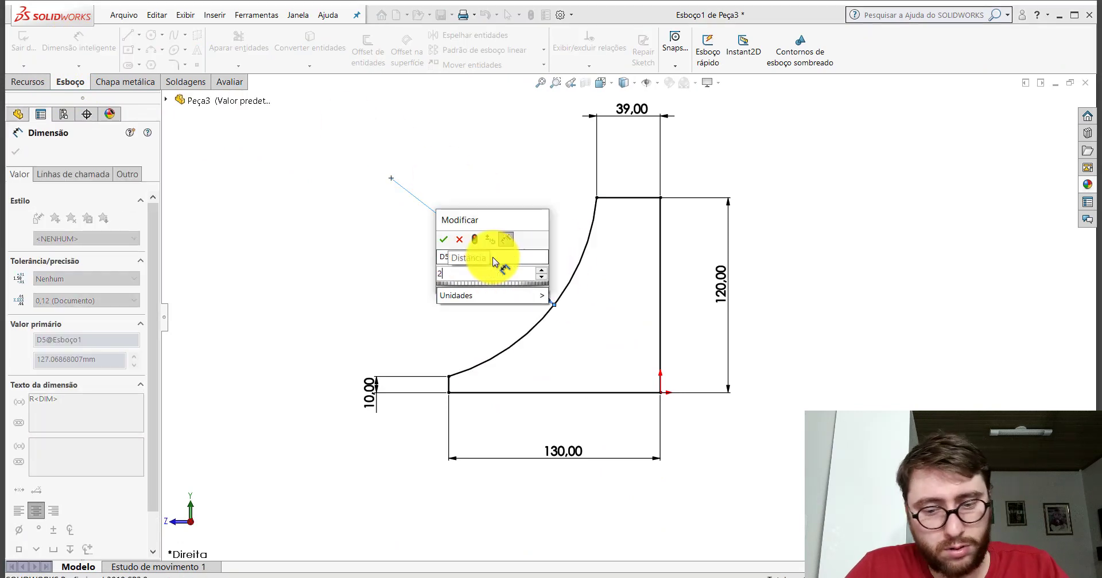
pyautogui.write('00')
pyautogui.press('Return')
# Create a 7.94 mm thick sheet-metal base flange from the sketch
pyautogui.click(819, 183)
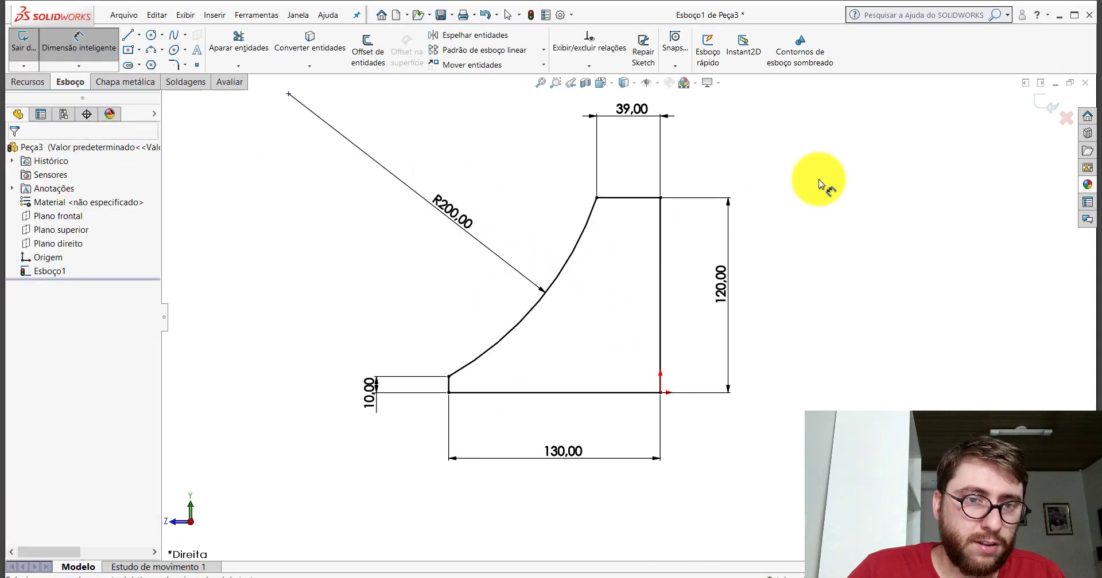
pyautogui.click(131, 83)
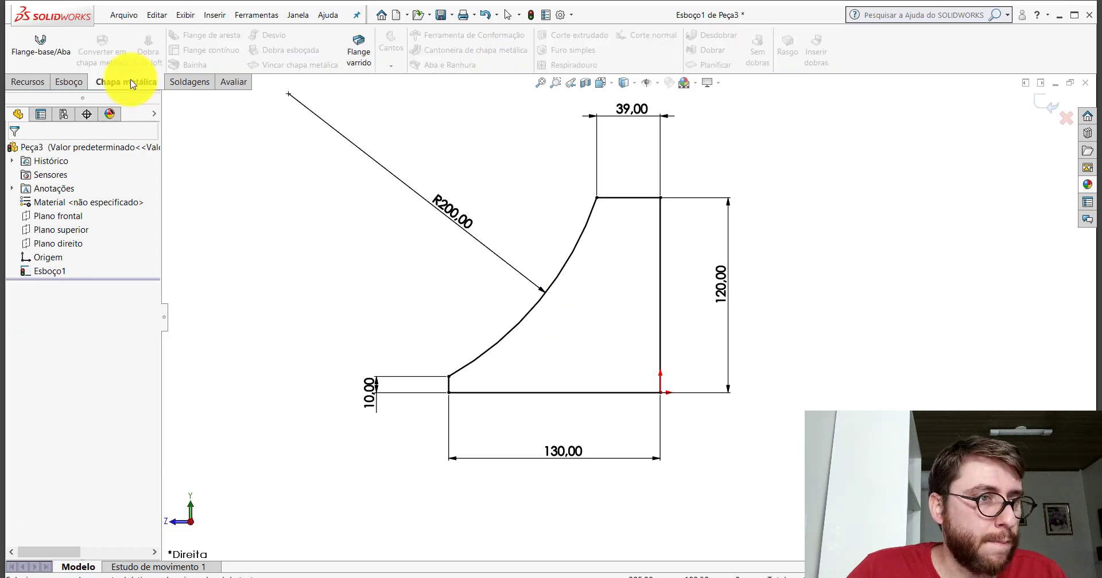
pyautogui.click(59, 60)
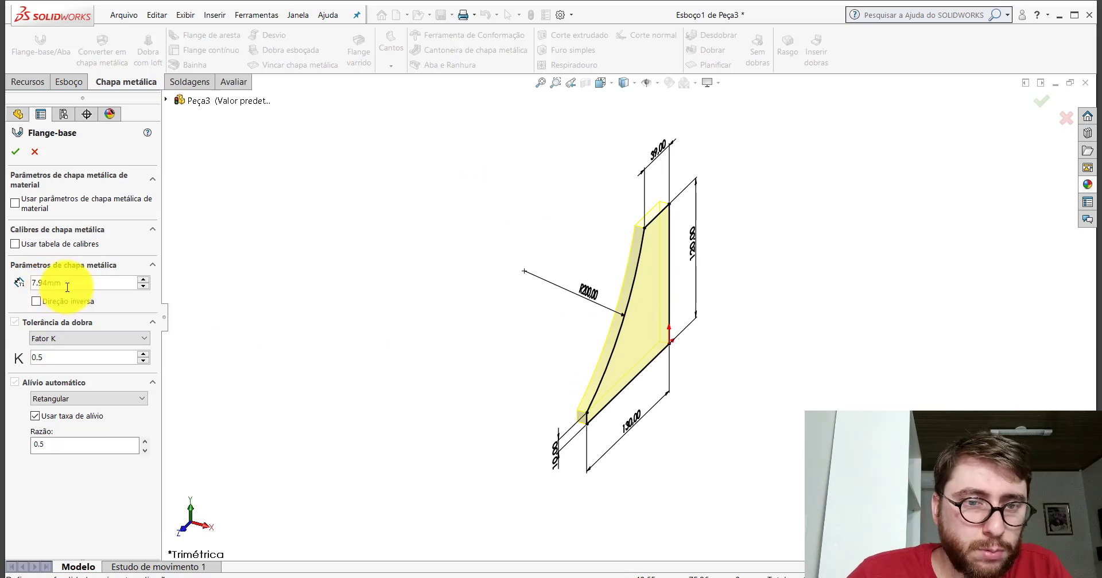
pyautogui.click(16, 151)
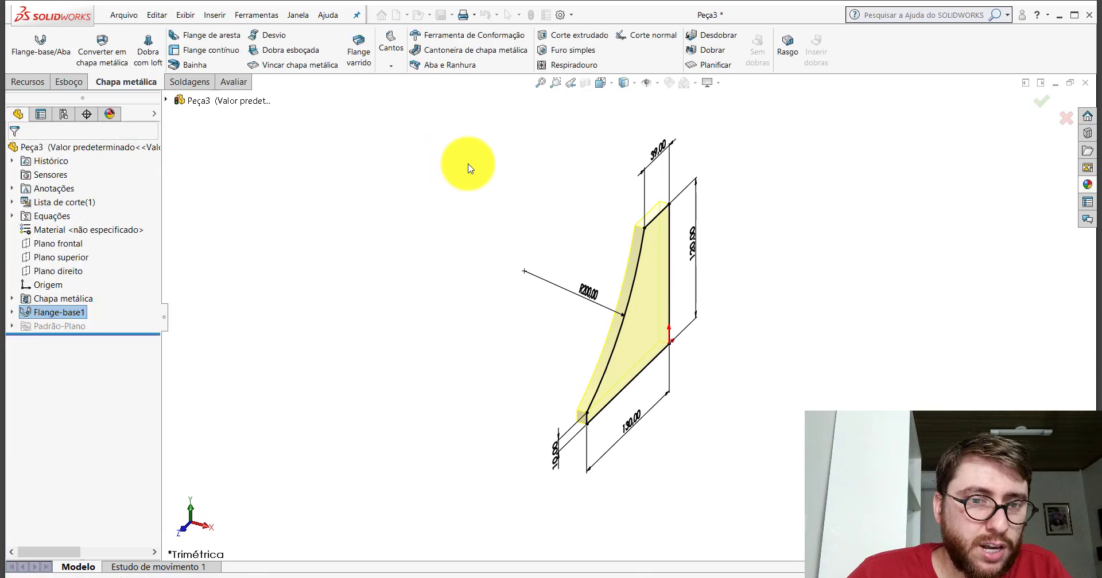
# In isometric view, assign AISI 1020 material and paste the yellow appearance onto the part
pyautogui.click(609, 84)
pyautogui.click(657, 119)
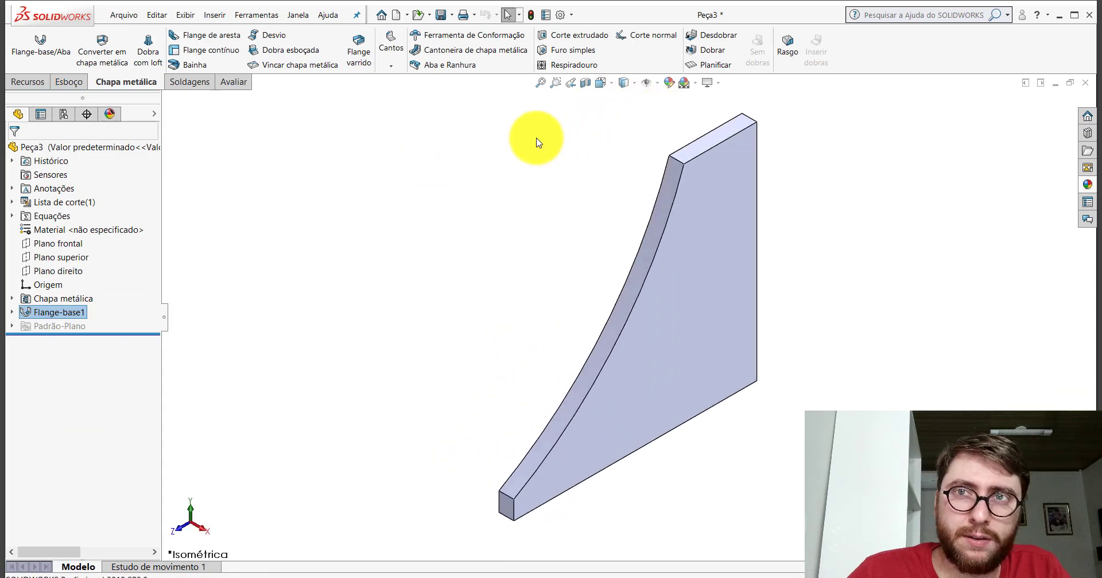
pyautogui.rightClick(69, 232)
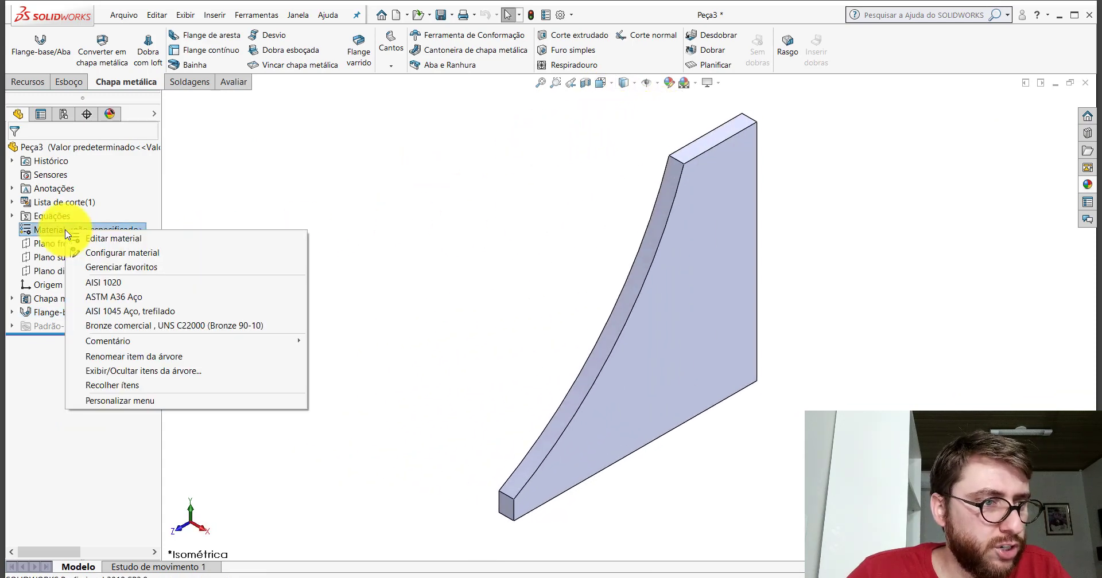
pyautogui.click(95, 280)
pyautogui.click(488, 248)
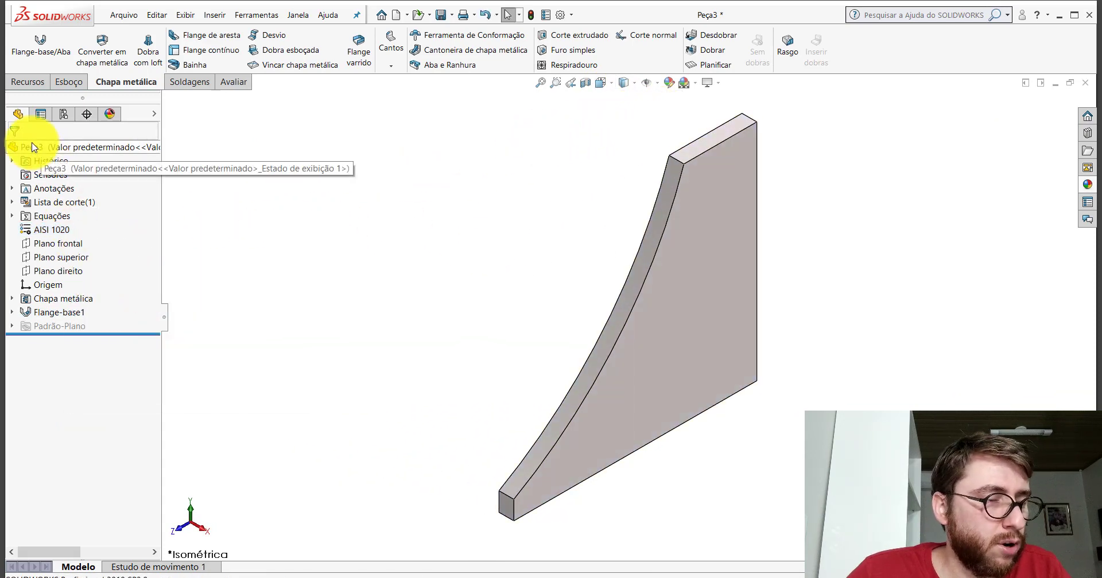
pyautogui.rightClick(33, 148)
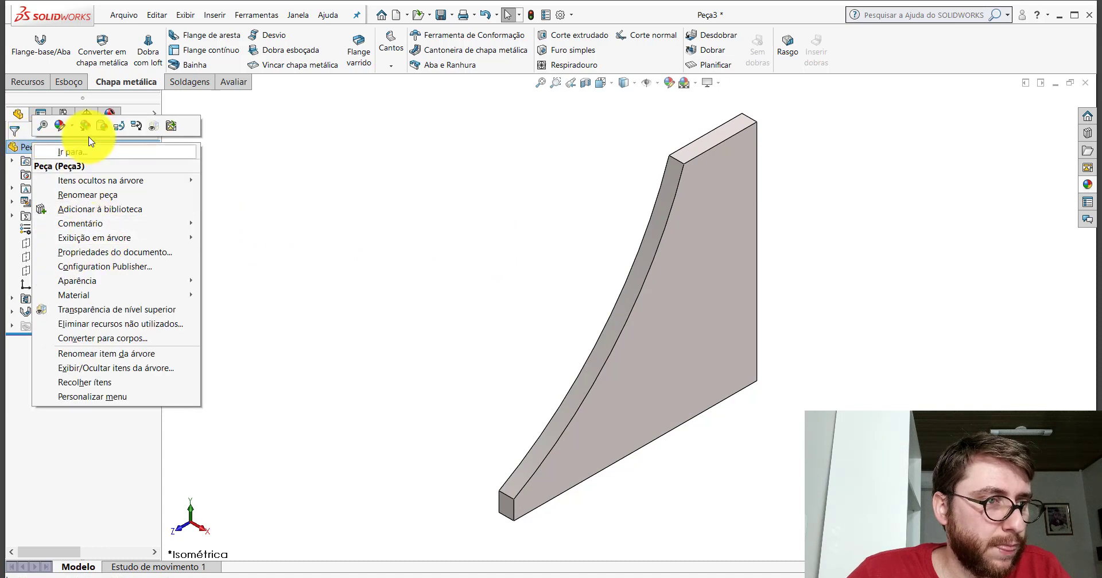
pyautogui.click(102, 133)
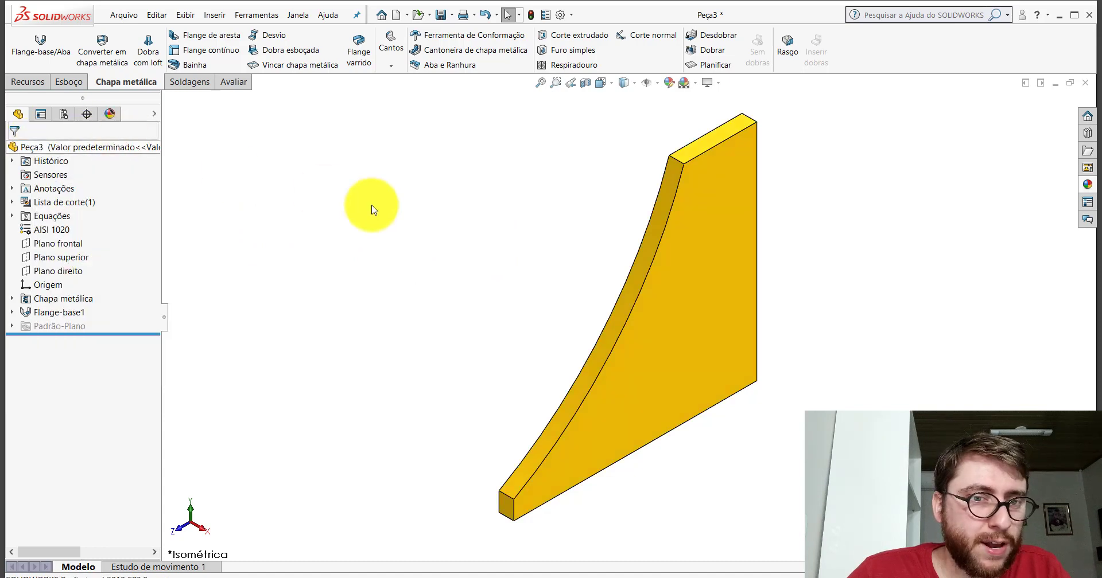
pyautogui.click(440, 15)
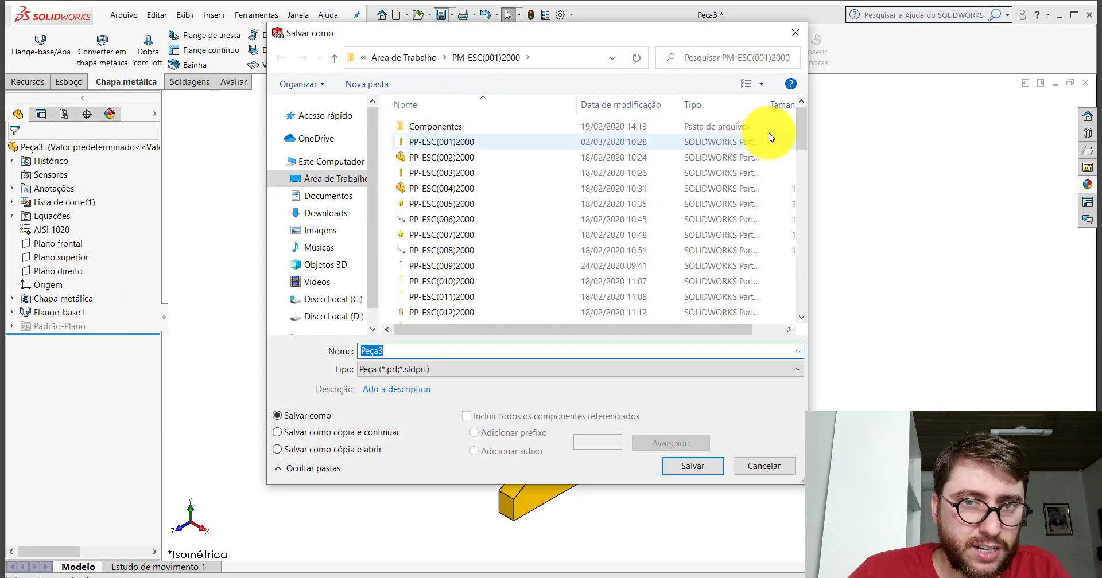
# Save the part as PP-ESC(063)2000 and close its window
pyautogui.moveTo(803, 112); pyautogui.dragTo(811, 315)
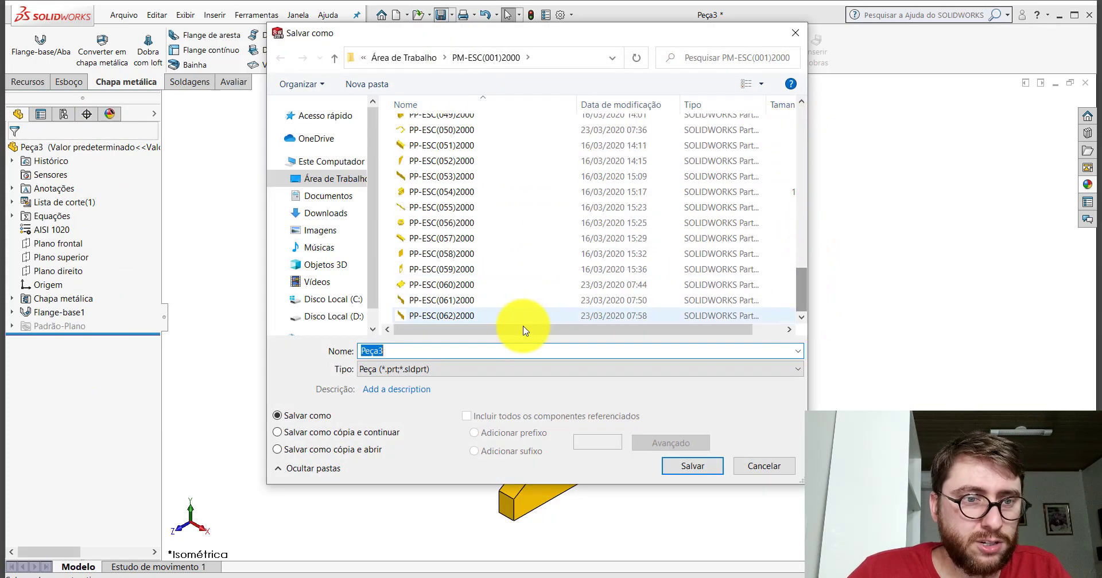
pyautogui.click(442, 316)
pyautogui.click(445, 348)
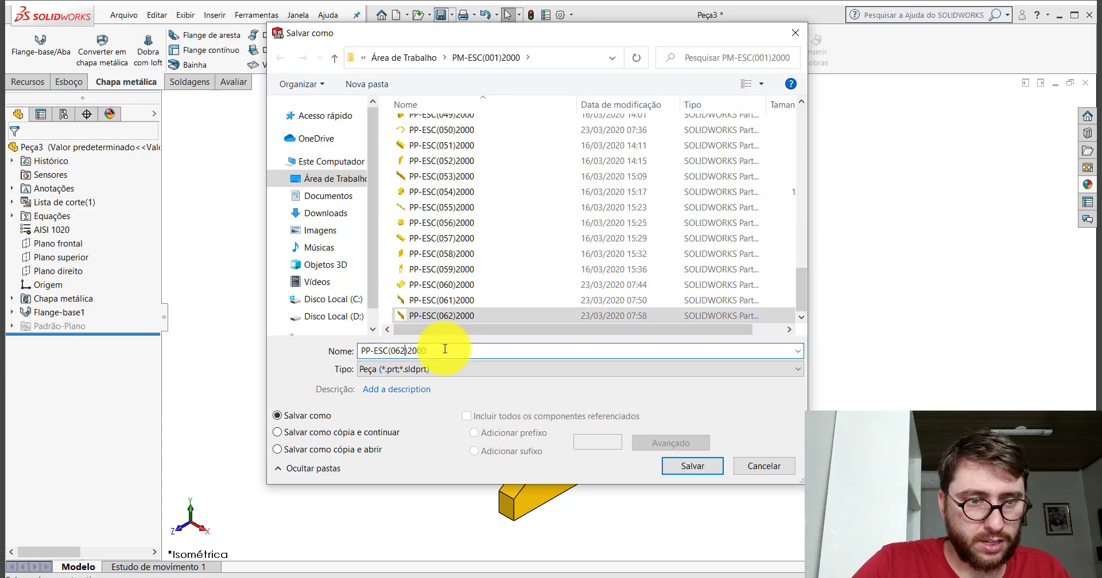
pyautogui.press('BackSpace')
pyautogui.write('3')
pyautogui.press('Return')
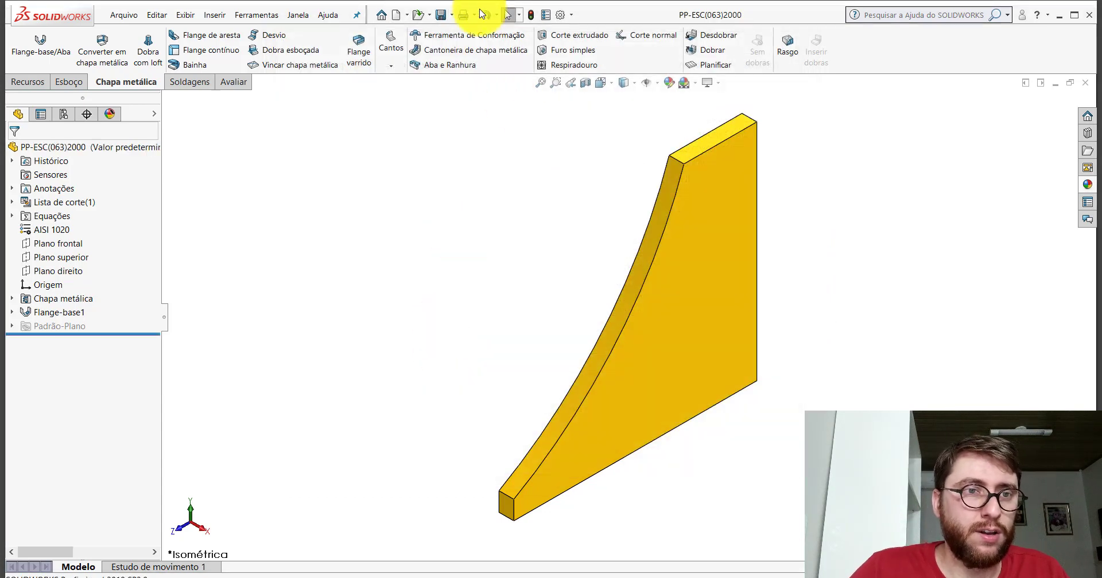
pyautogui.click(1085, 84)
# Close the leftover PP-ESC(063) without saving, delete its file, and open PP-ESC(064)2000
pyautogui.click(1085, 83)
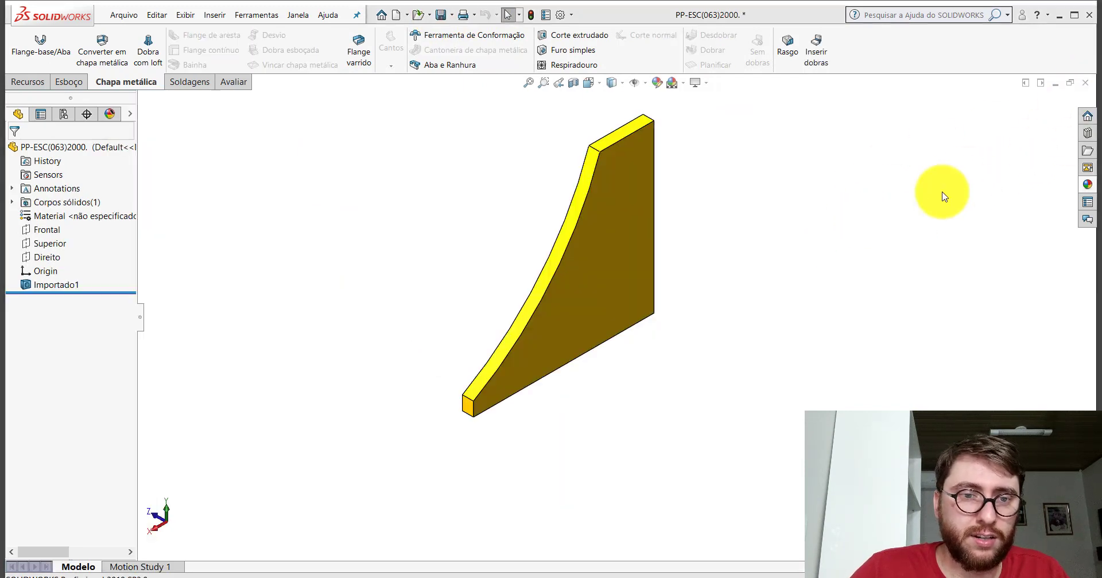
pyautogui.click(635, 336)
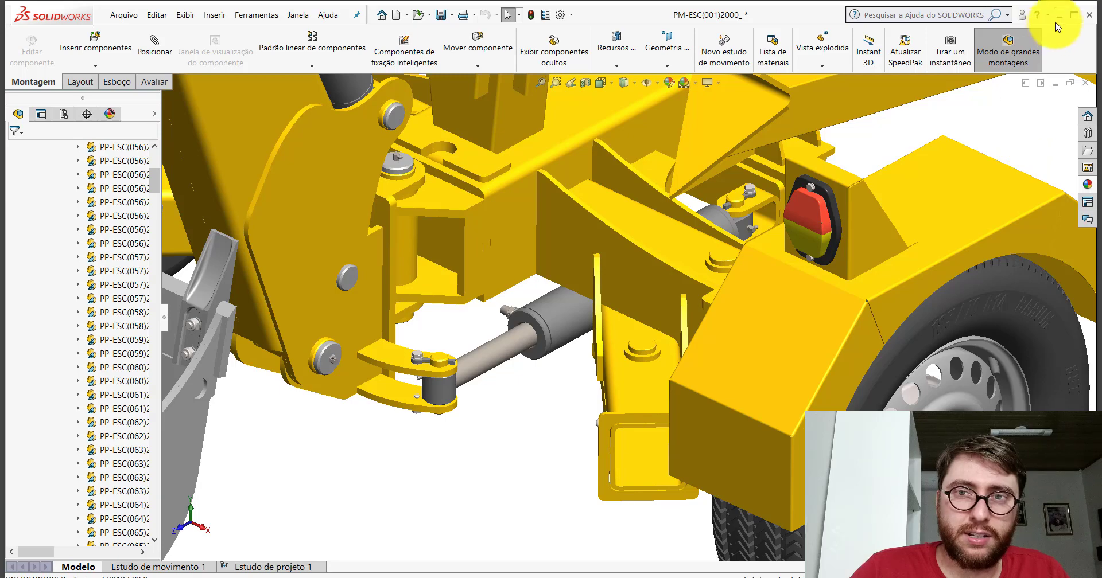
pyautogui.click(1058, 15)
pyautogui.rightClick(394, 197)
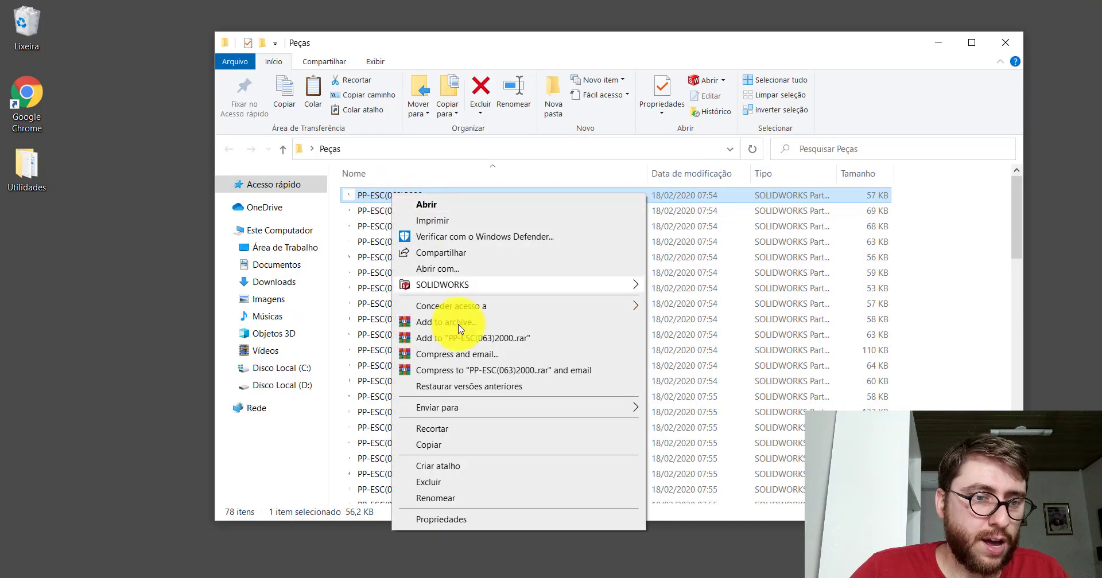
pyautogui.click(431, 481)
pyautogui.doubleClick(378, 197)
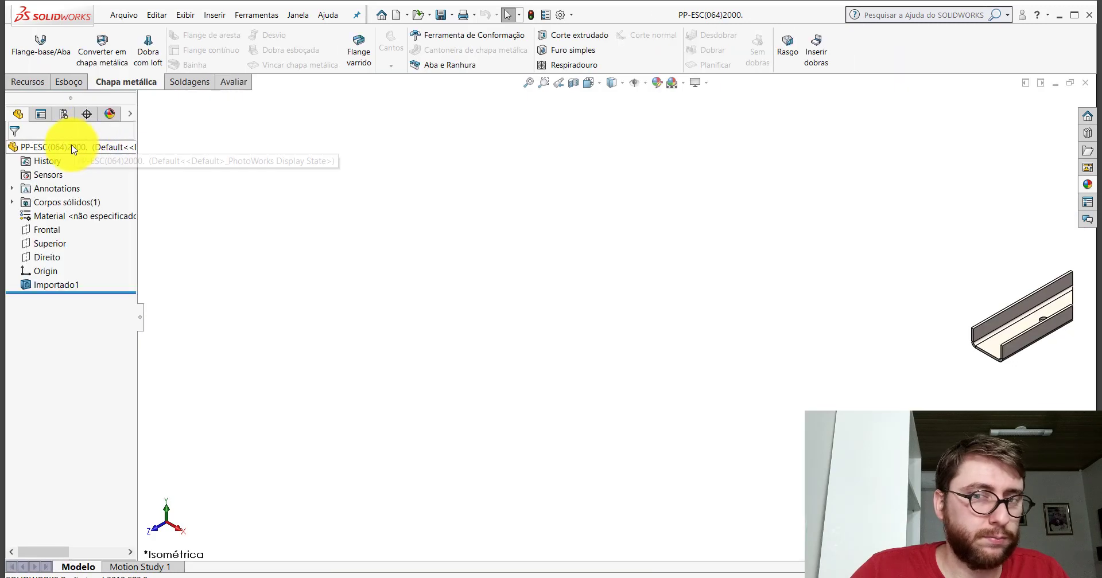
# Colour the PP-ESC(064)2000 channel yellow and fit it in view
pyautogui.rightClick(72, 152)
pyautogui.click(133, 134)
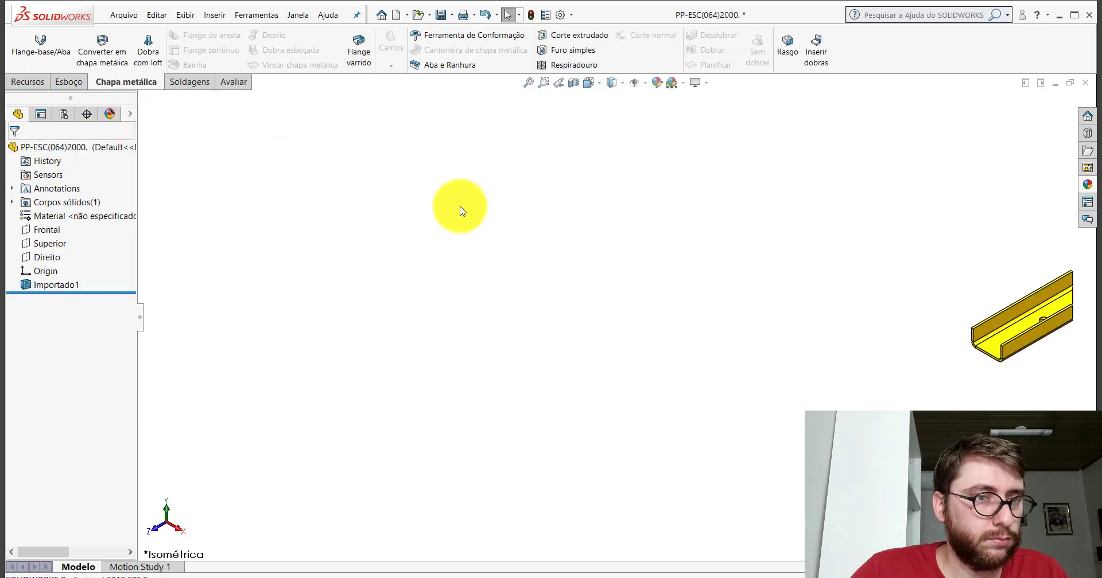
pyautogui.press('f')
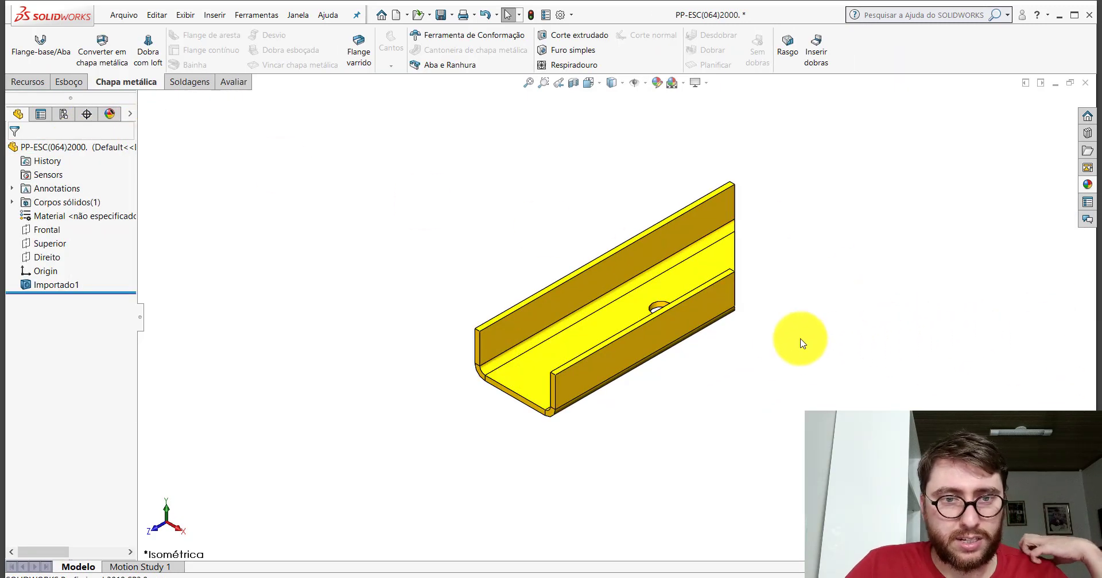
# In the PM-ESC(001)2000 assembly, pick faces to identify the bracket components, widening the tree
pyautogui.click(430, 531)
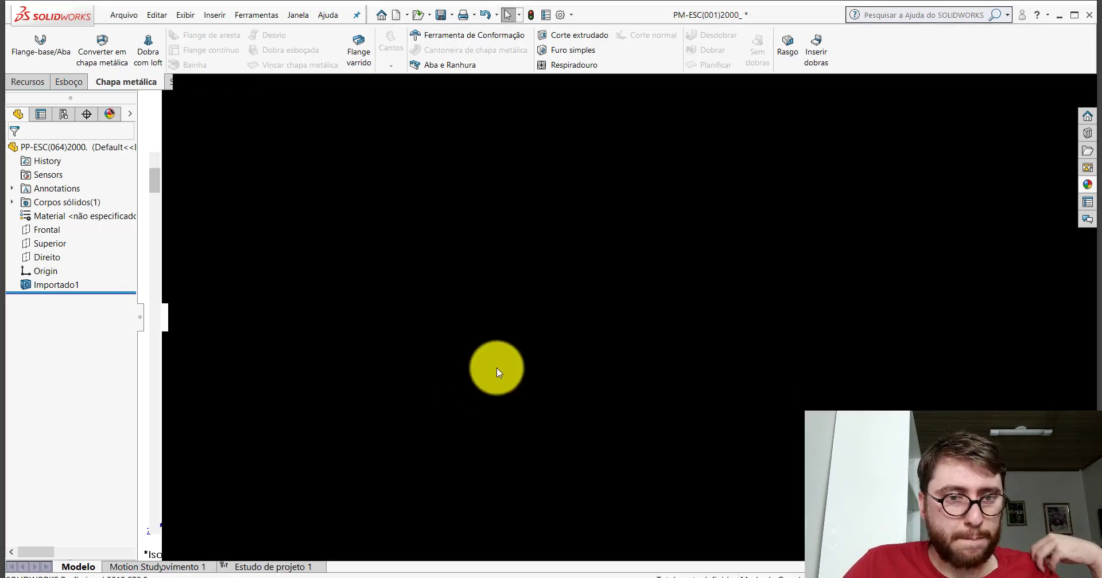
pyautogui.click(643, 376)
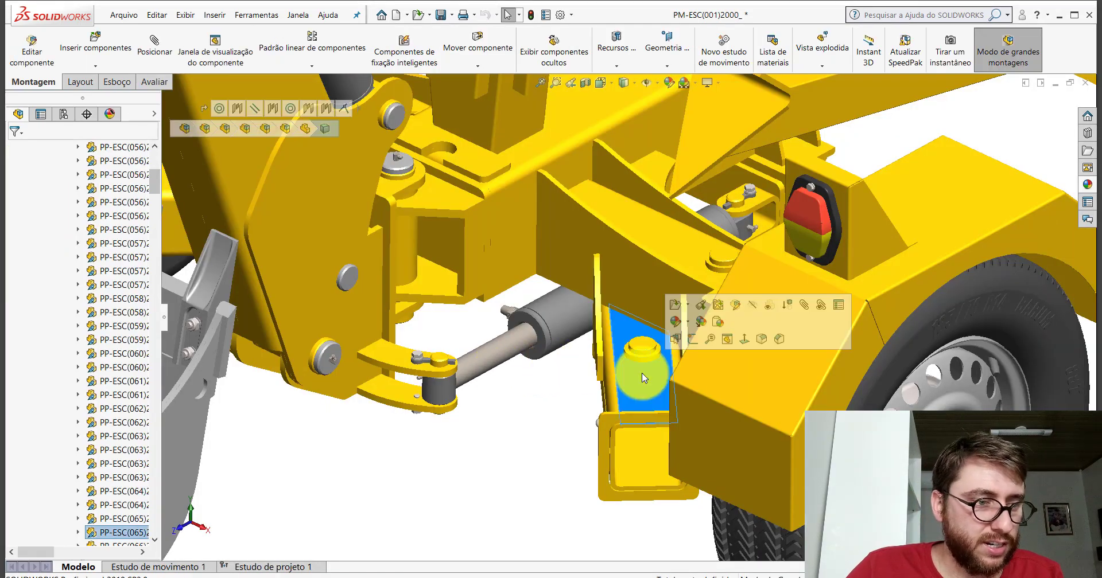
pyautogui.moveTo(166, 315); pyautogui.dragTo(192, 307)
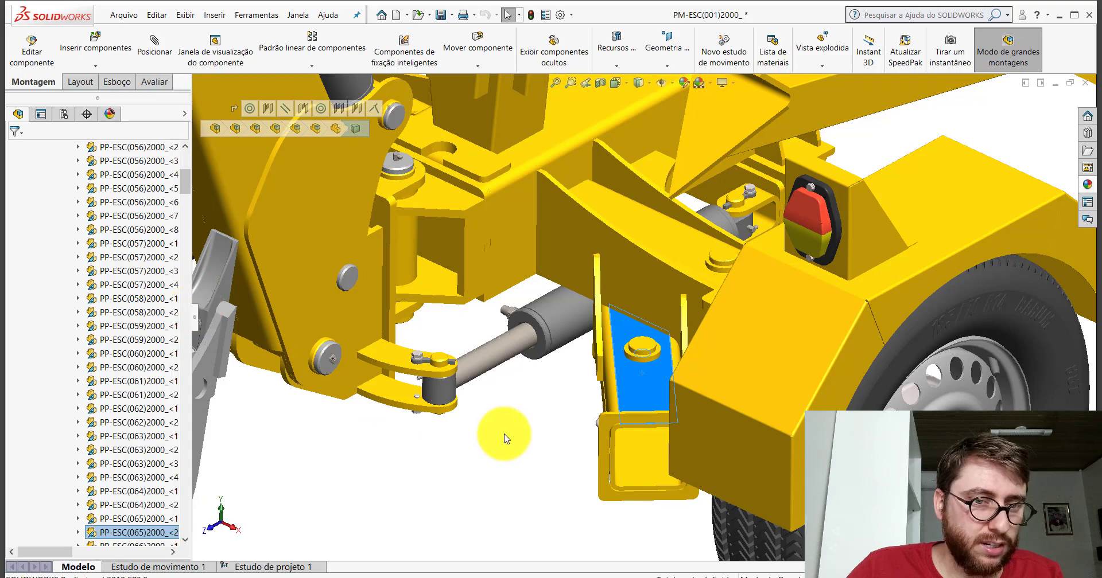
pyautogui.press('Escape')
pyautogui.click(629, 474)
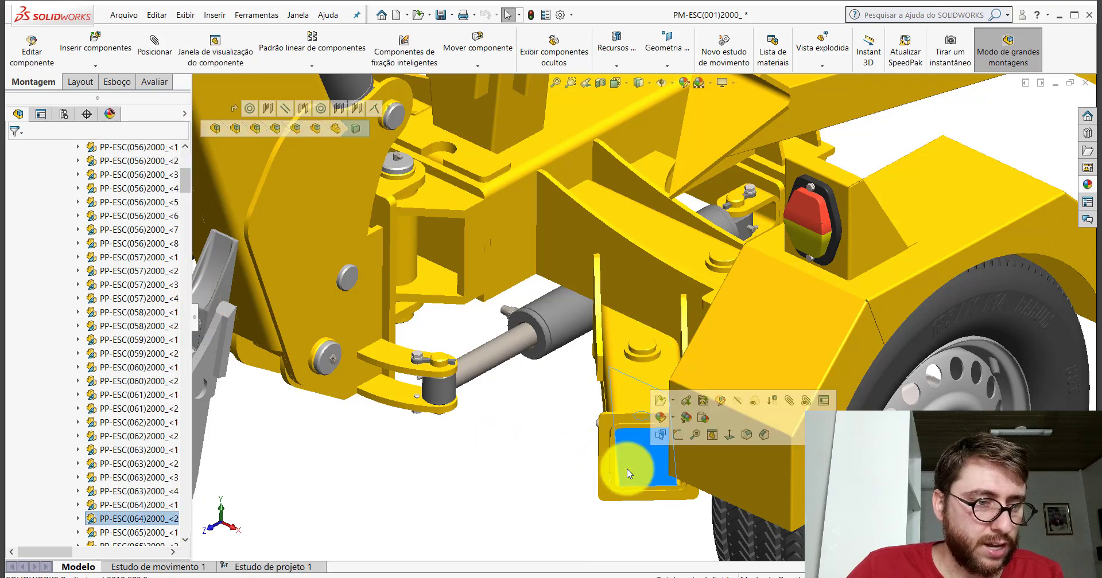
pyautogui.click(499, 462)
pyautogui.scroll(2, 681, 418)
pyautogui.scroll(2, 693, 376)
pyautogui.scroll(-5, 693, 376)
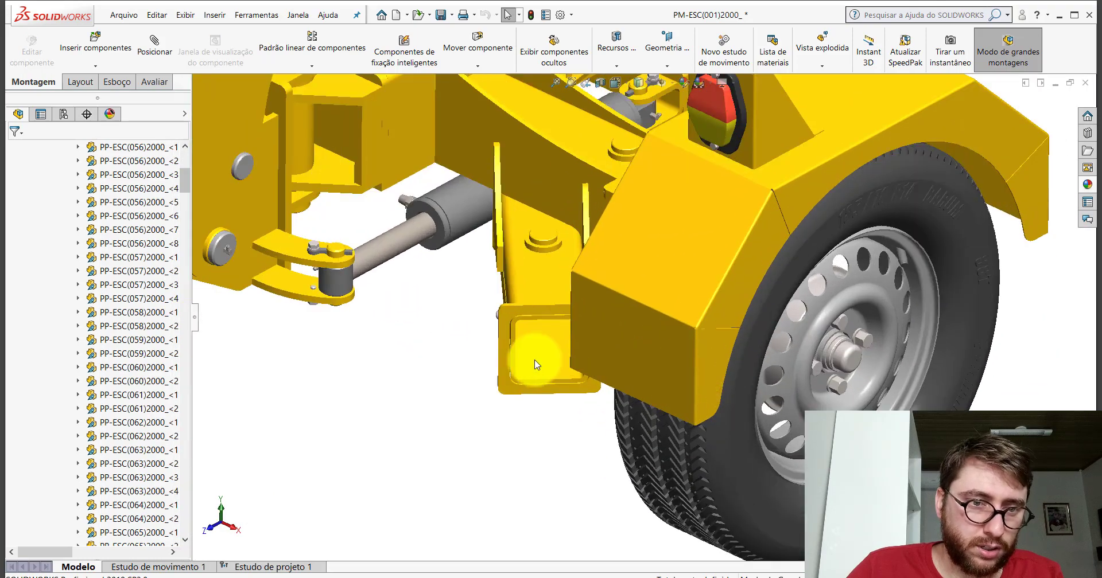
# Orbit to the assembly's underside and identify the left and right arm components
pyautogui.click(535, 364)
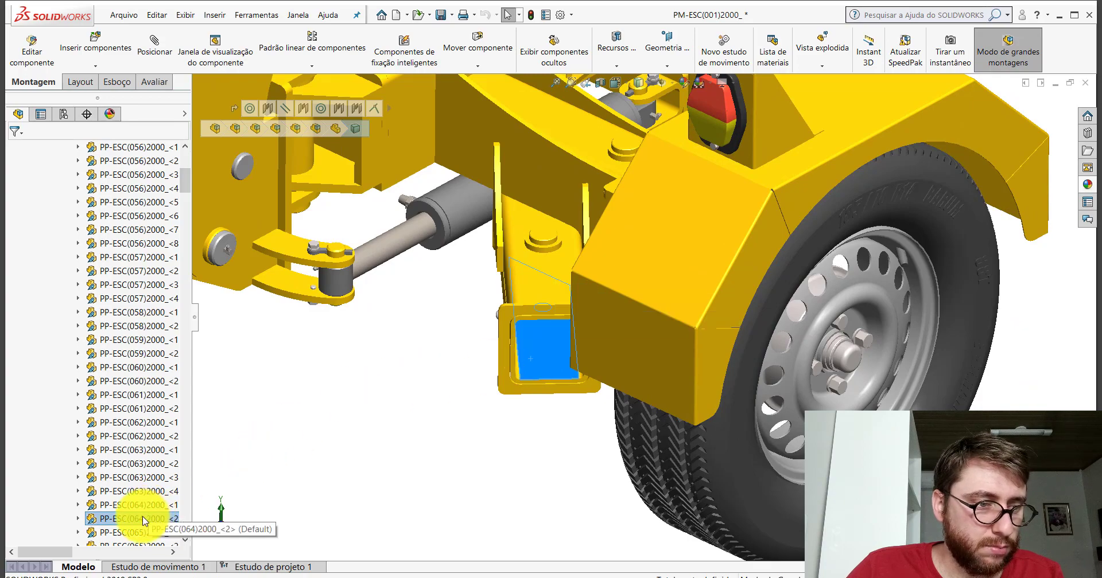
pyautogui.moveTo(533, 411)
pyautogui.mouseDown(button='middle')
pyautogui.moveTo(590, 226)
pyautogui.moveTo(642, 172)
pyautogui.moveTo(612, 234)
pyautogui.moveTo(591, 177)
pyautogui.moveTo(605, 177)
pyautogui.moveTo(586, 164)
pyautogui.moveTo(531, 347)
pyautogui.moveTo(460, 365)
pyautogui.mouseUp(button='middle')
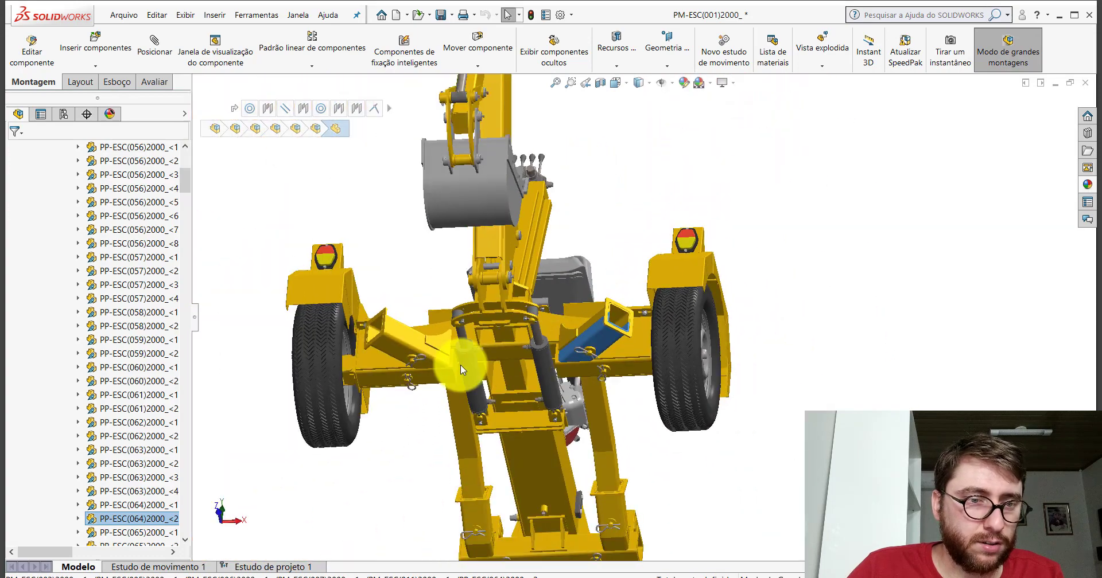
pyautogui.scroll(-4, 453, 361)
pyautogui.click(435, 351)
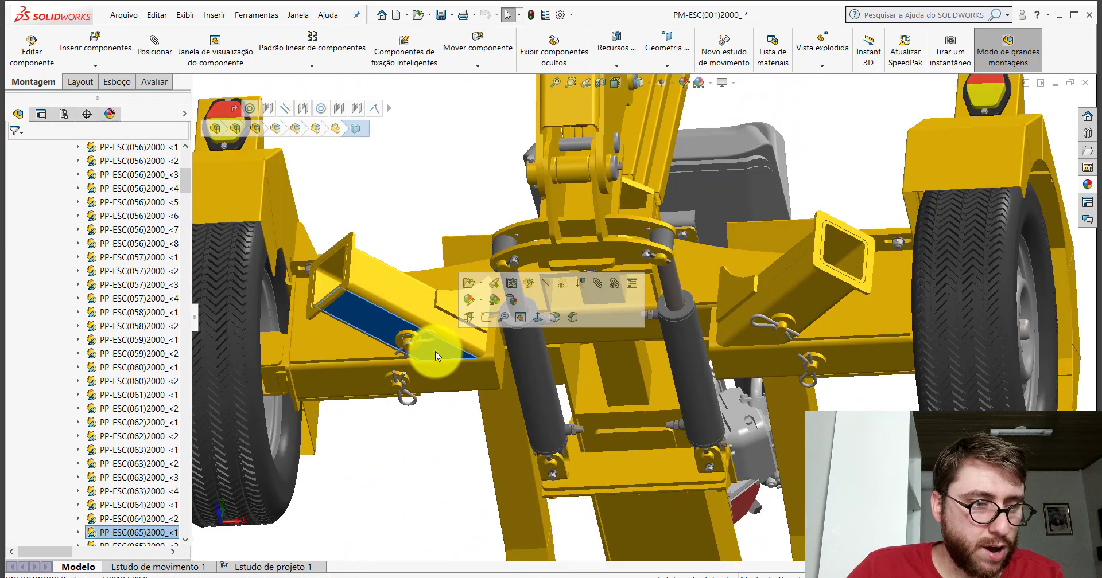
pyautogui.click(405, 285)
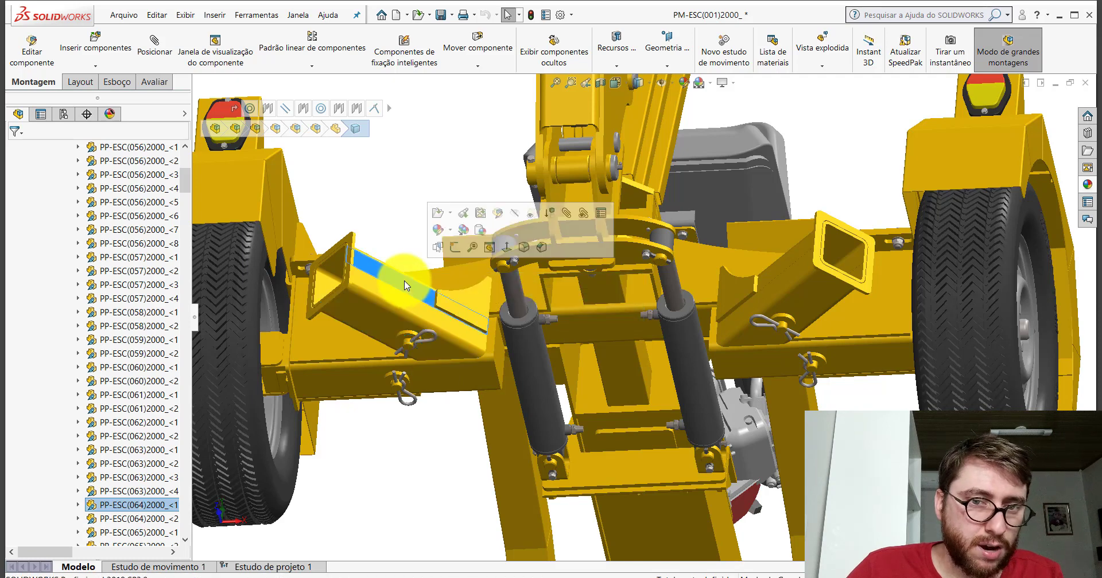
pyautogui.click(821, 294)
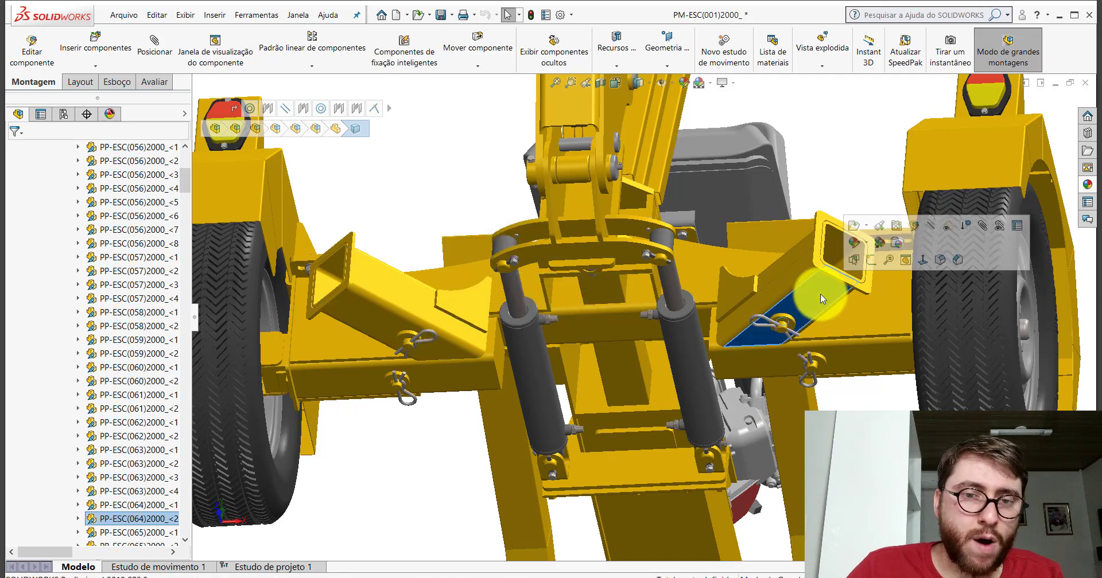
pyautogui.click(384, 276)
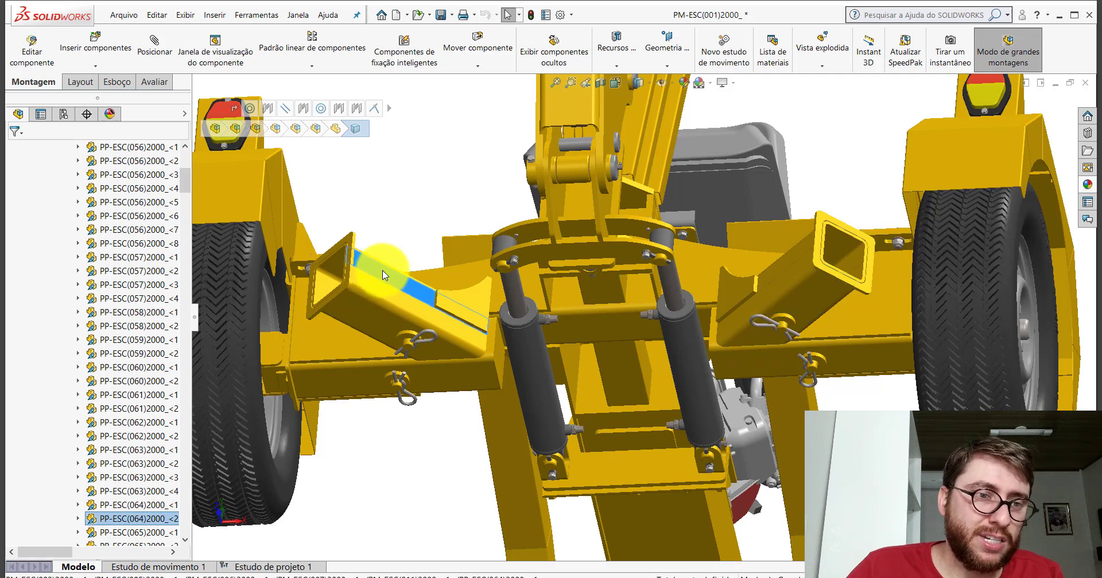
# Locate PP-ESC(064)2000 instance 1 in the tree and match it to the arm faces
pyautogui.click(156, 508)
pyautogui.click(360, 308)
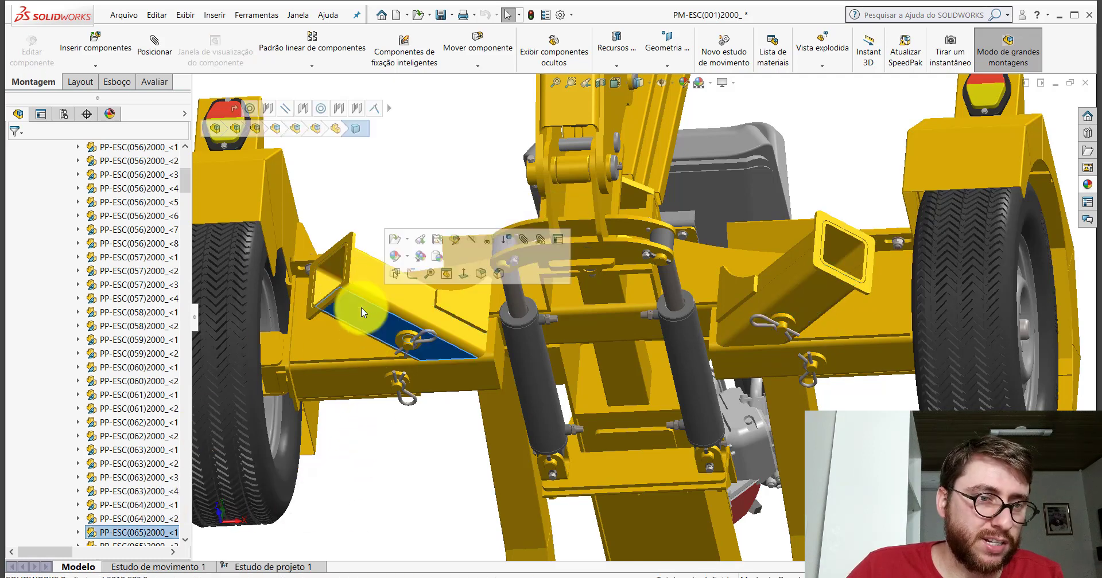
pyautogui.click(138, 534)
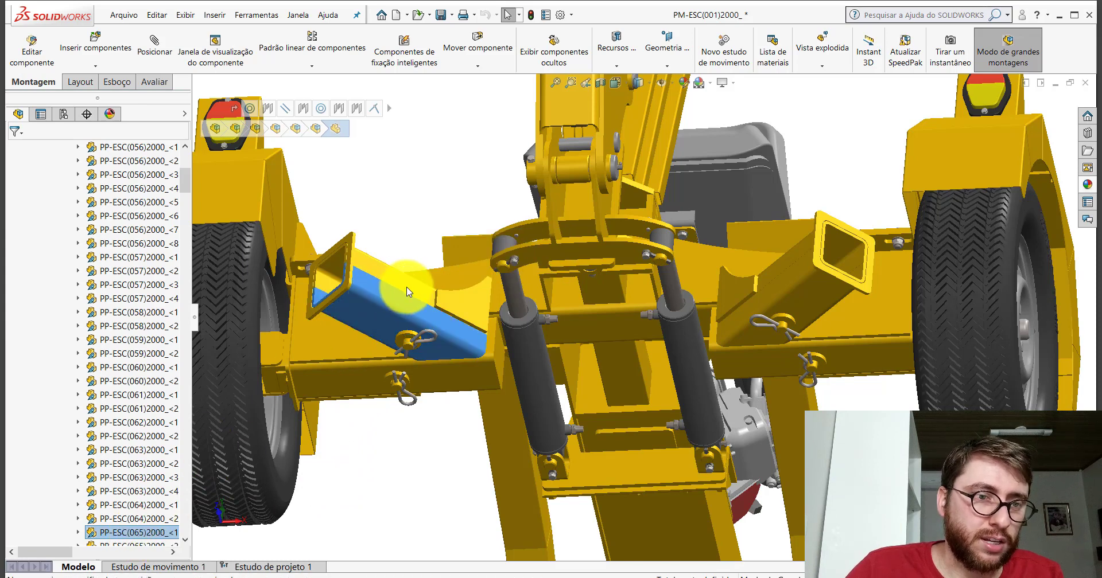
pyautogui.click(401, 439)
pyautogui.click(765, 281)
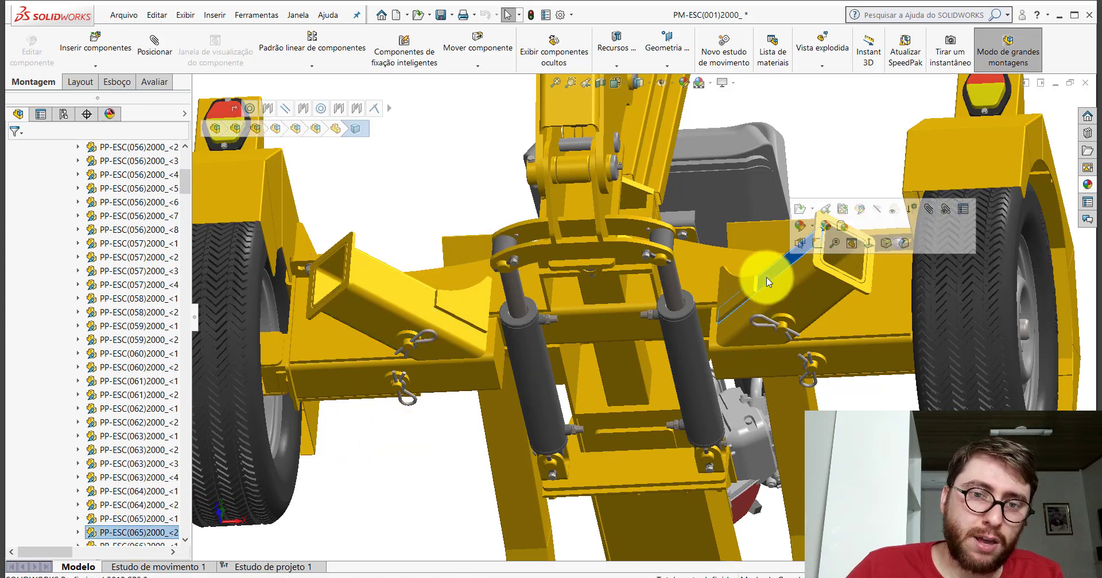
pyautogui.click(132, 534)
pyautogui.click(394, 445)
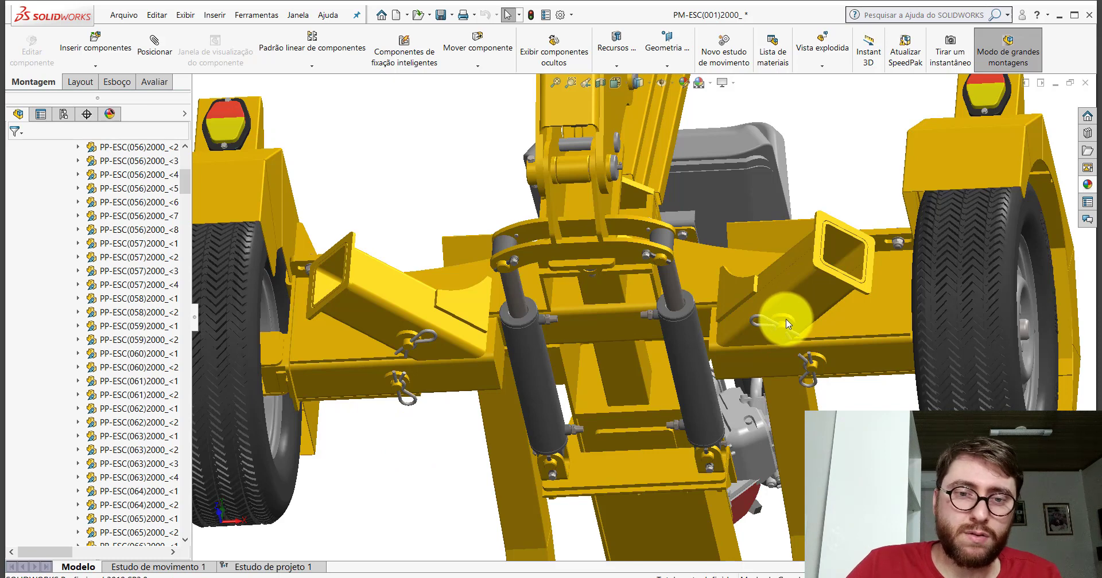
# Orbit to a side view of bucket and wheel, then return to isometric and zoom
pyautogui.scroll(2, 794, 301)
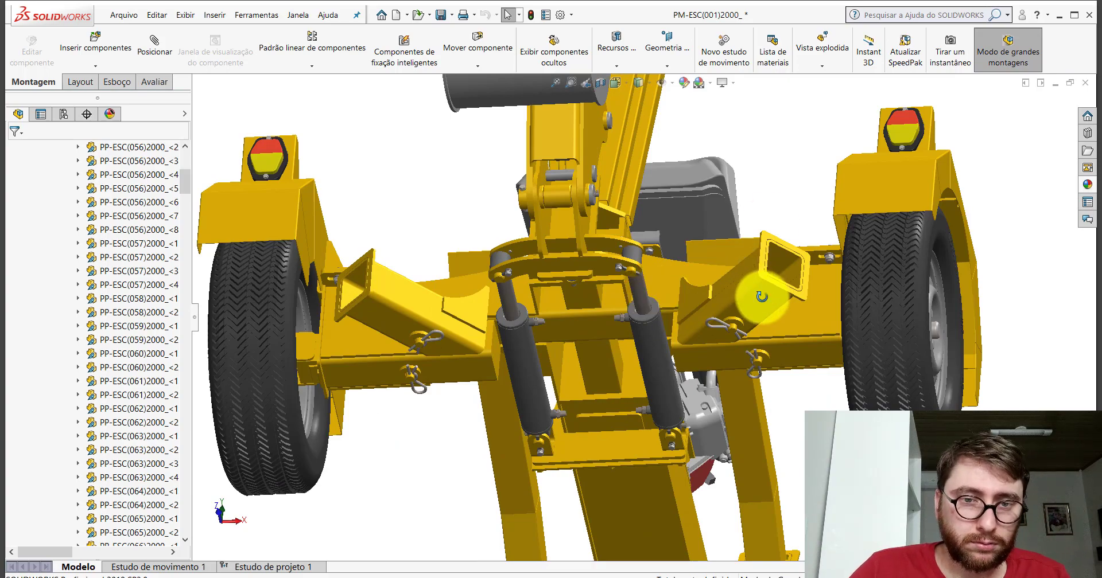
pyautogui.moveTo(762, 296); pyautogui.dragTo(707, 443, button='middle')
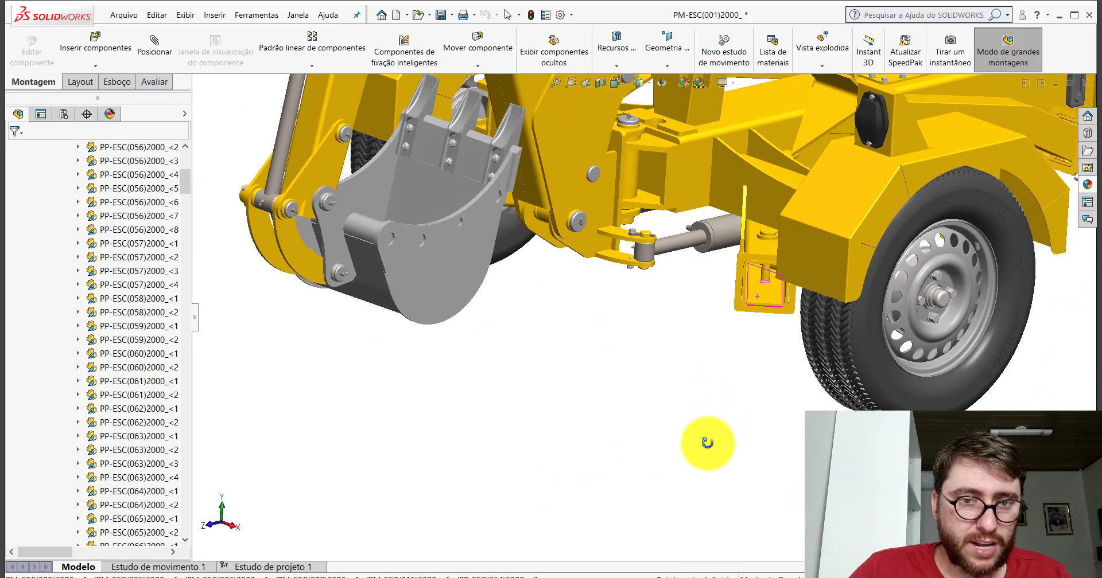
pyautogui.press('space')
pyautogui.press('Escape')
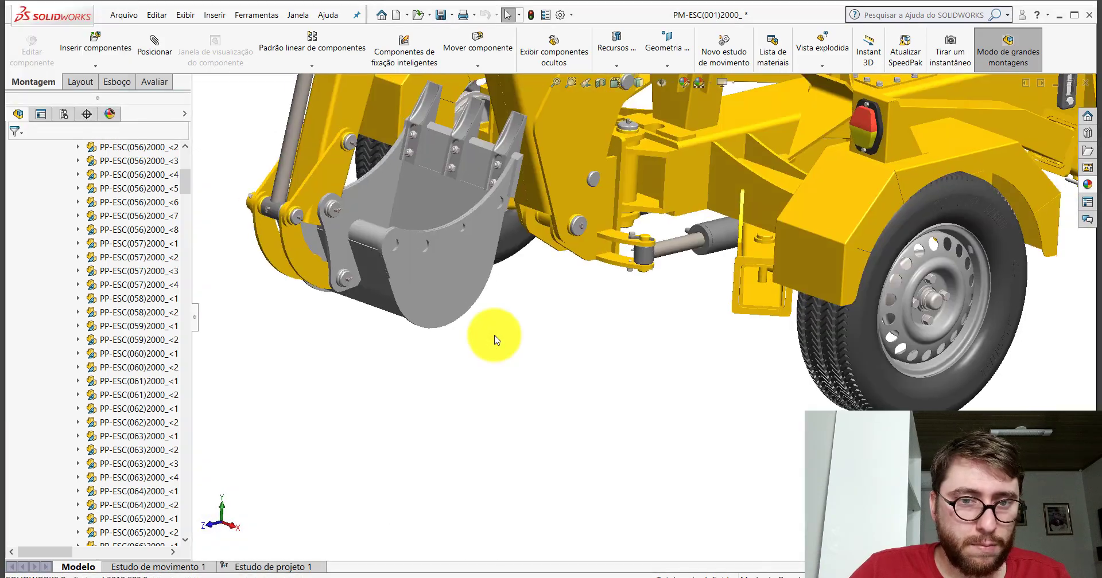
pyautogui.hotkey('ctrl', '7')
pyautogui.scroll(-2, 689, 397)
pyautogui.scroll(-2, 689, 397)
pyautogui.scroll(-3, 656, 370)
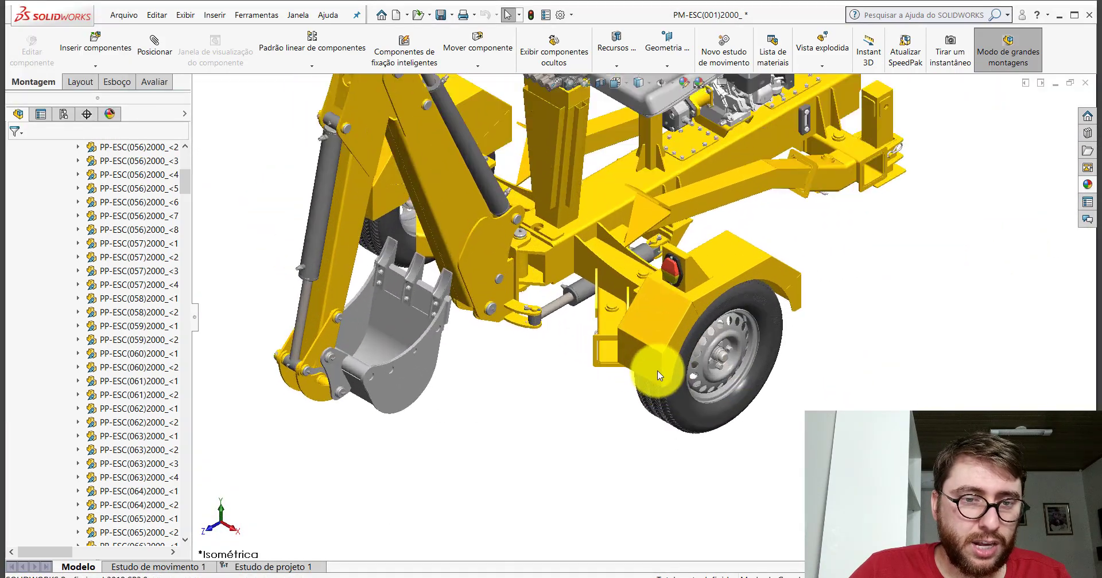
pyautogui.scroll(-2, 656, 370)
pyautogui.scroll(-2, 632, 336)
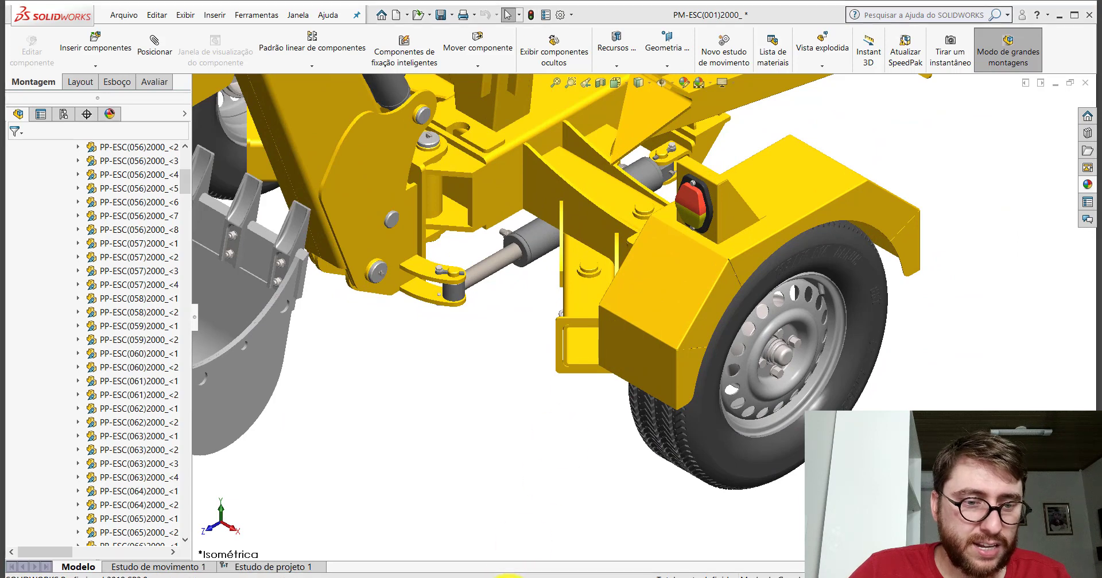
# Bring up the PP-ESC(064)2000 channel part and start a new document
pyautogui.moveTo(506, 576)
pyautogui.click(573, 505)
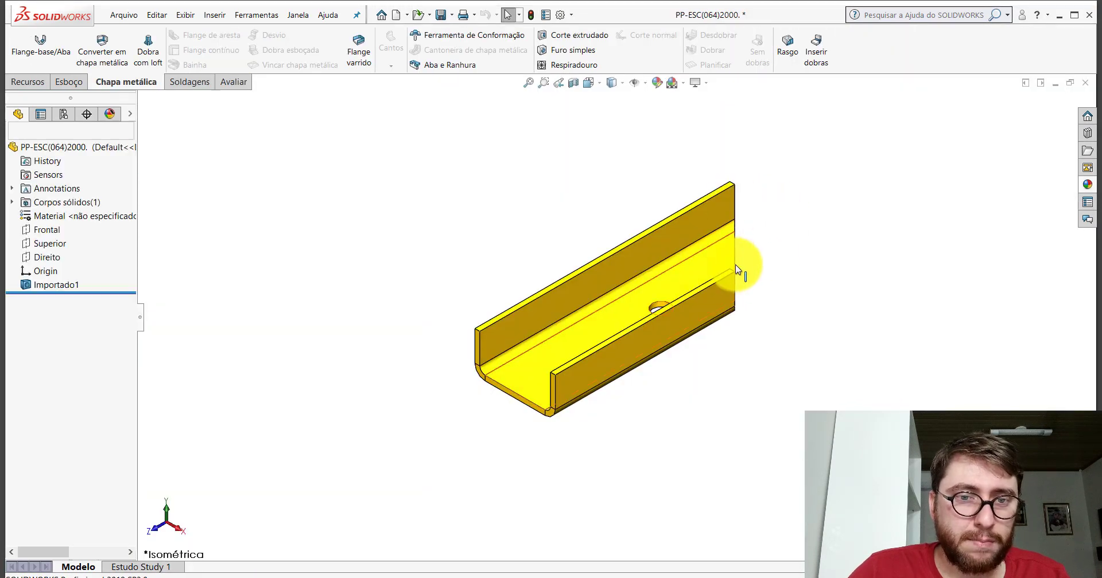
pyautogui.click(496, 553)
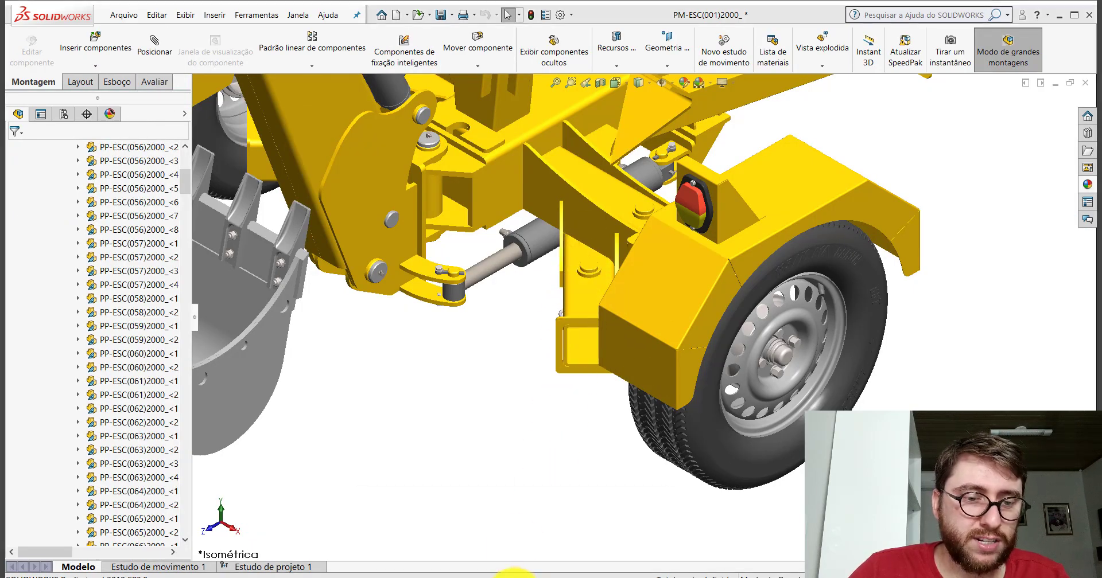
pyautogui.click(591, 522)
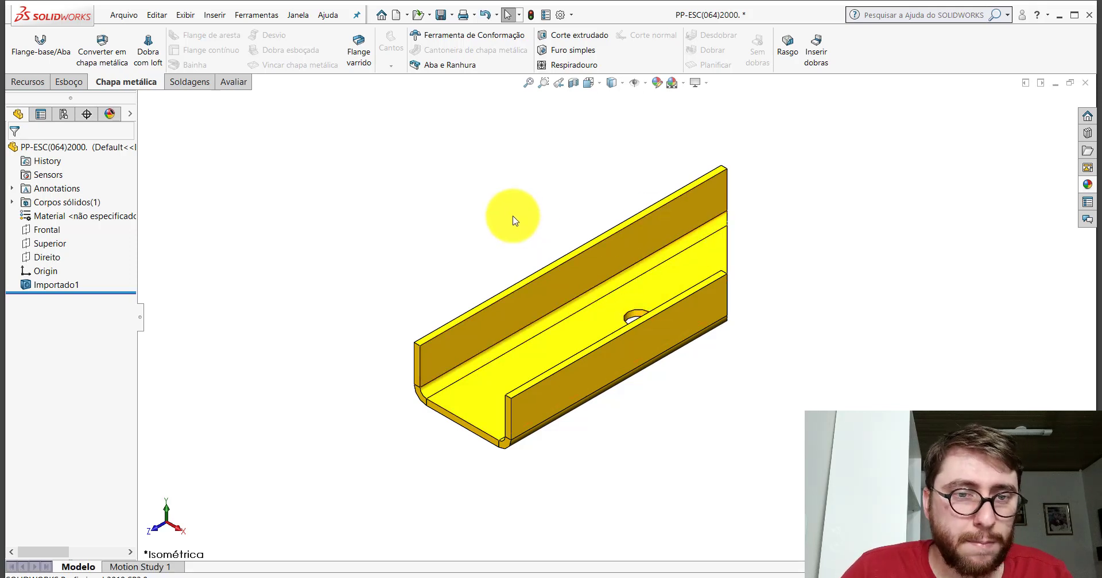
pyautogui.click(396, 15)
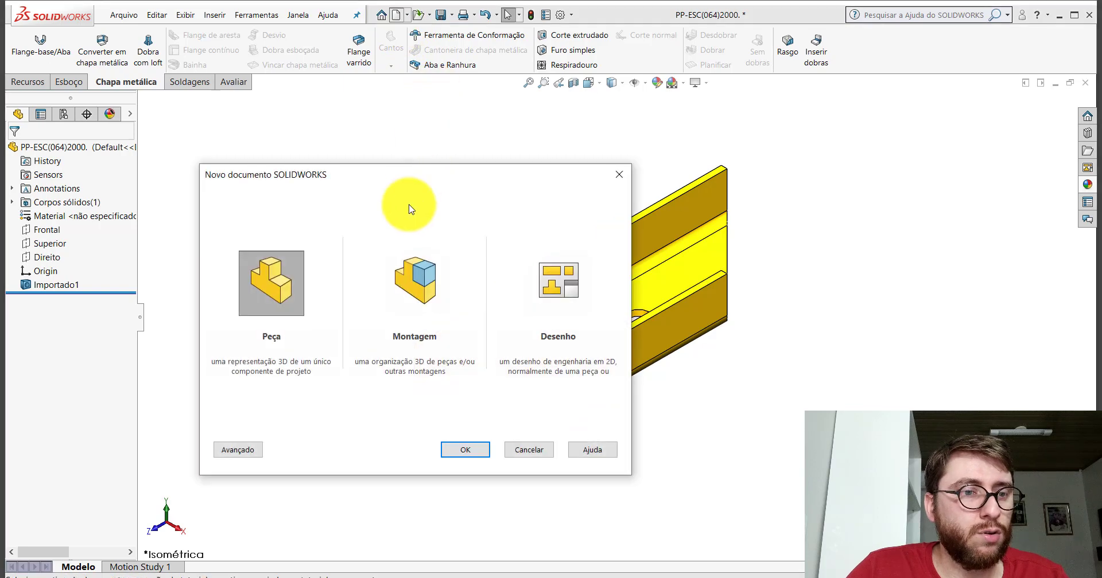
# Create a new part in isometric view and start a sketch on the front plane
pyautogui.doubleClick(298, 277)
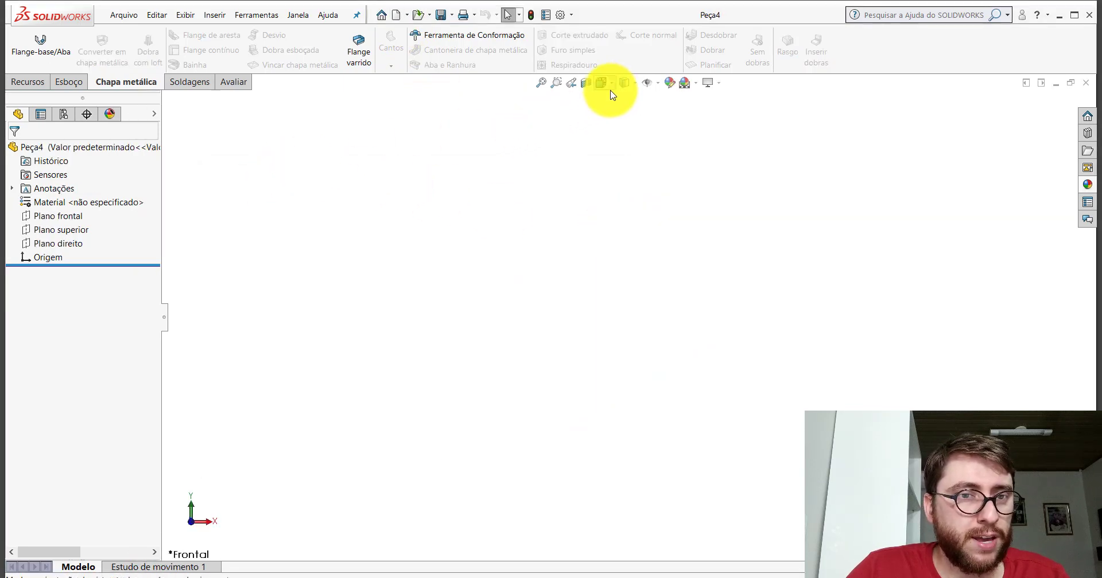
pyautogui.click(602, 83)
pyautogui.click(664, 123)
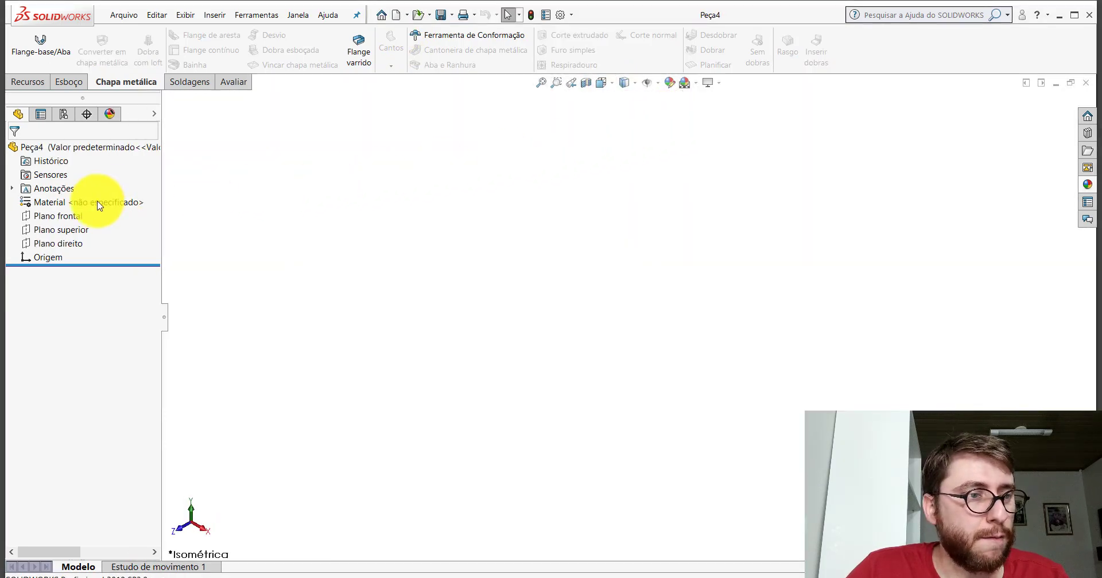
pyautogui.click(64, 218)
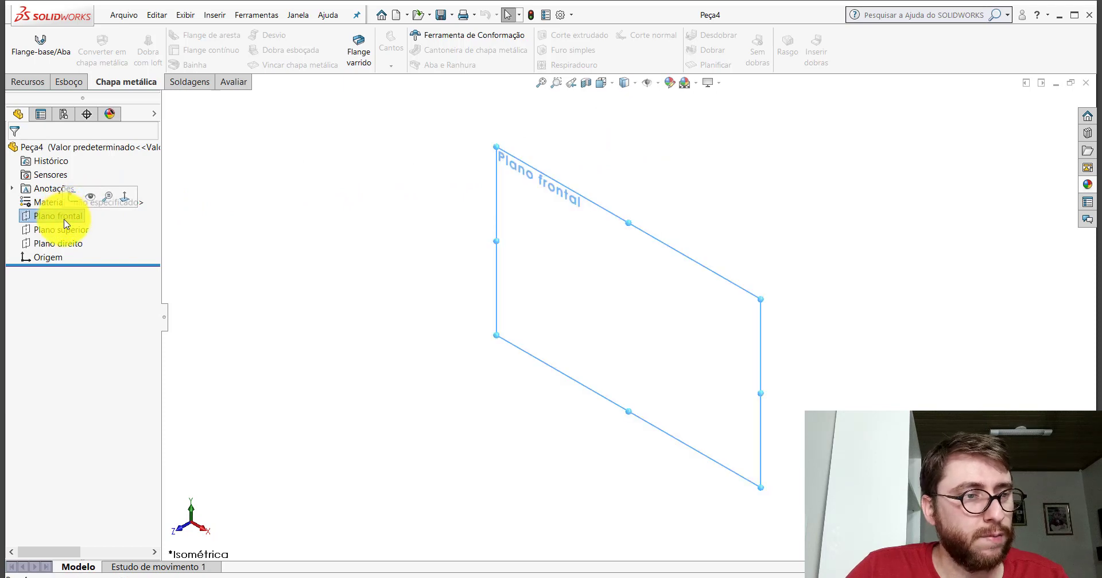
pyautogui.rightClick(64, 221)
pyautogui.click(72, 203)
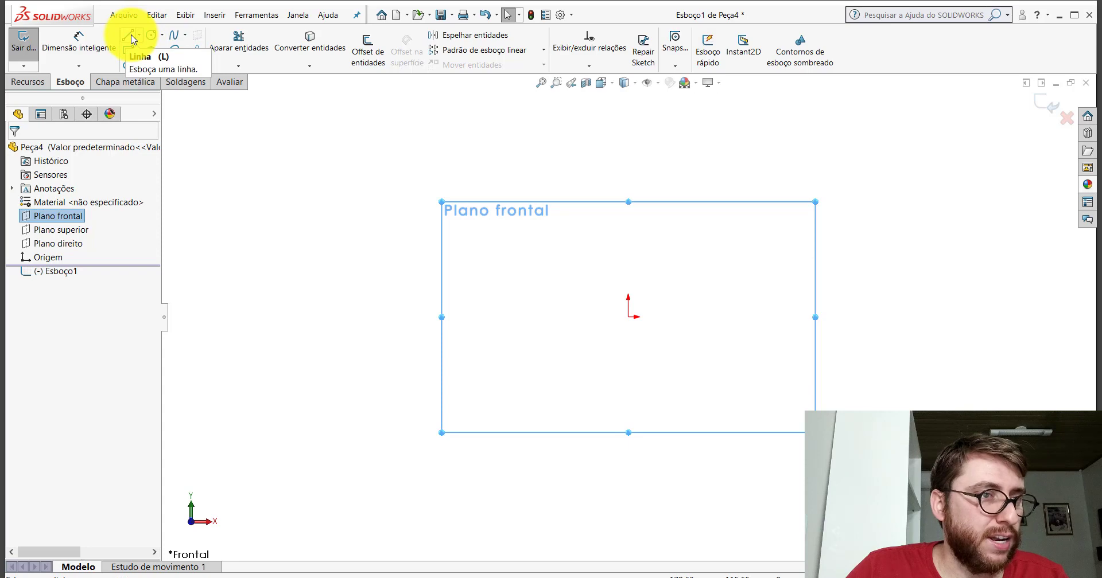
# Draw three lines forming an open U: a bottom line and two upward sides
pyautogui.click(130, 36)
pyautogui.click(515, 317)
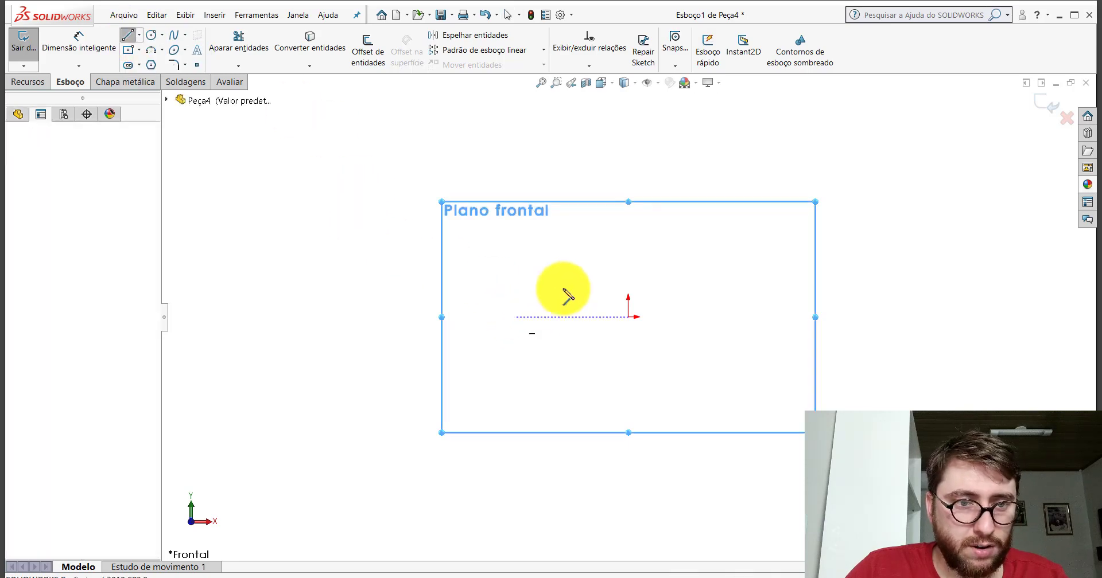
pyautogui.click(733, 316)
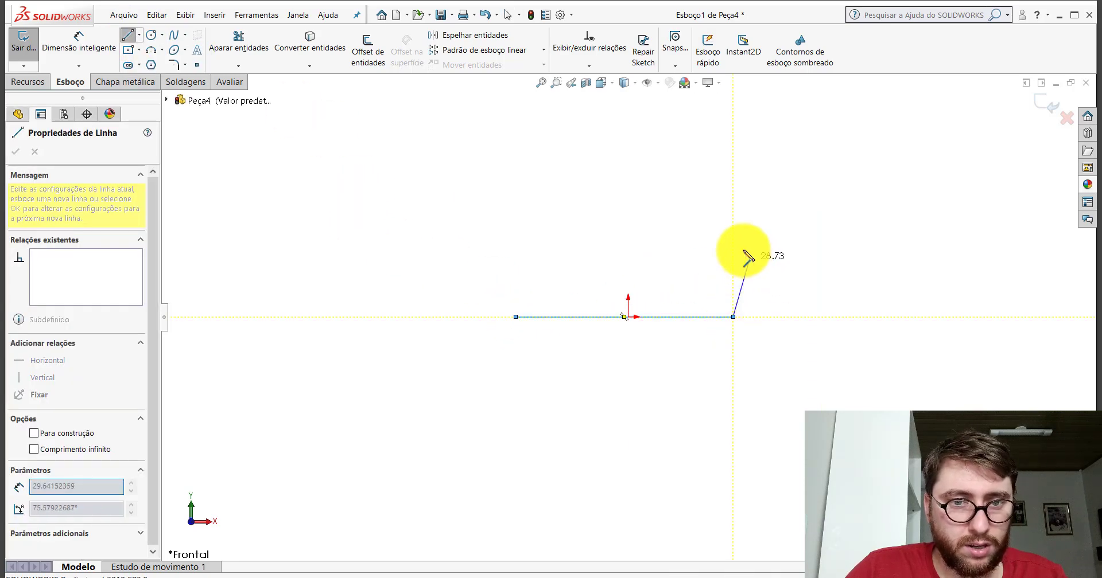
pyautogui.click(733, 247)
pyautogui.press('Escape')
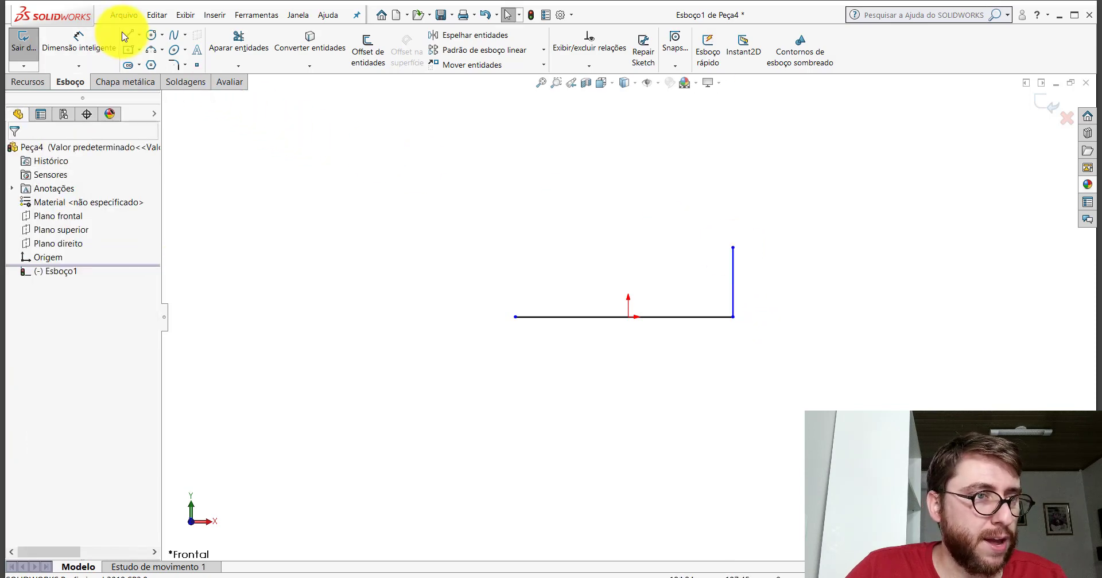
pyautogui.click(128, 35)
pyautogui.click(516, 316)
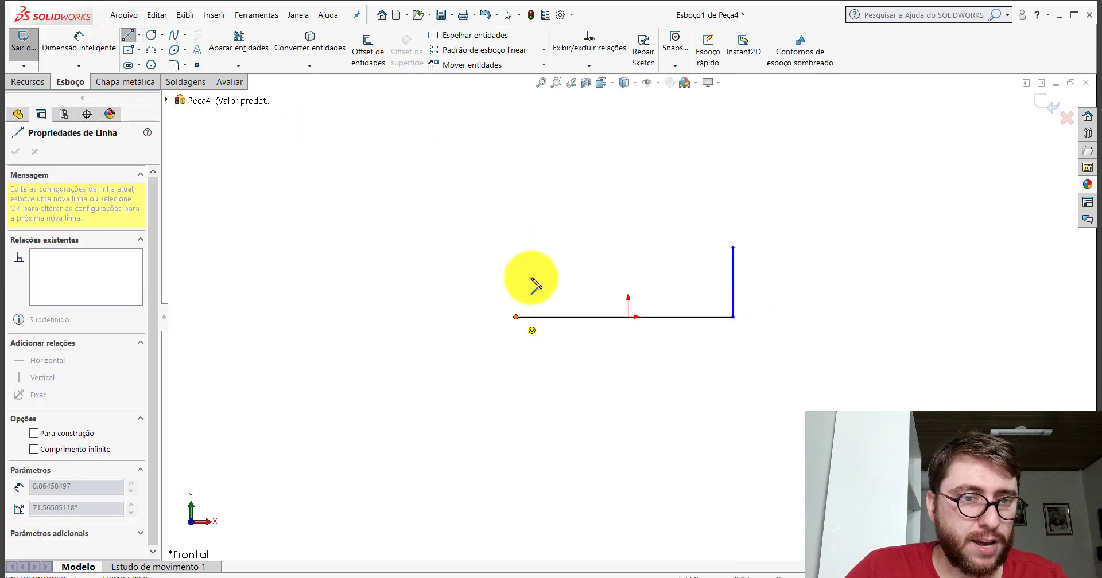
pyautogui.click(515, 248)
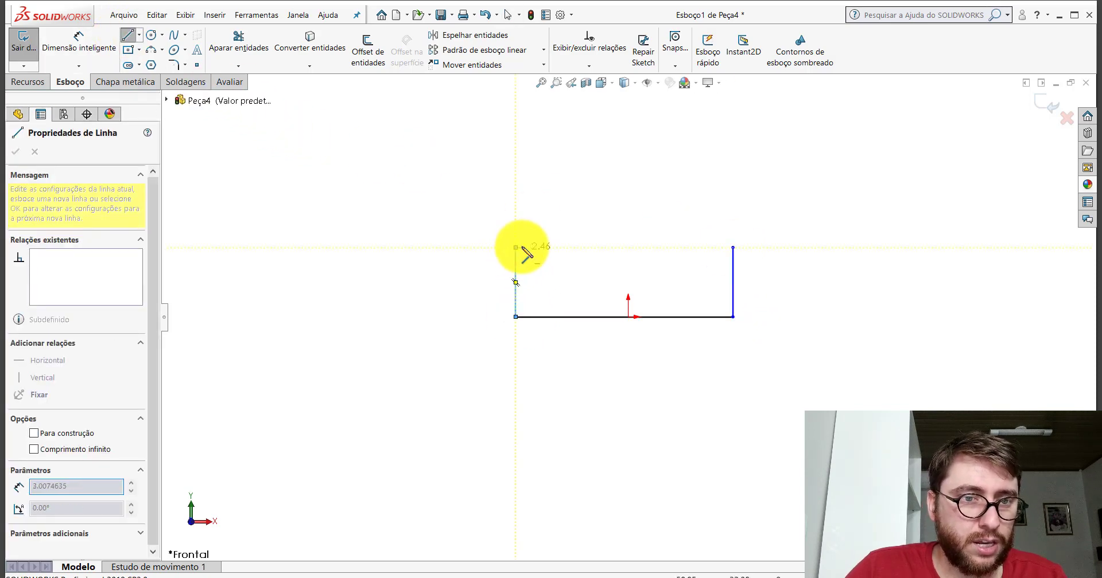
pyautogui.press('Escape')
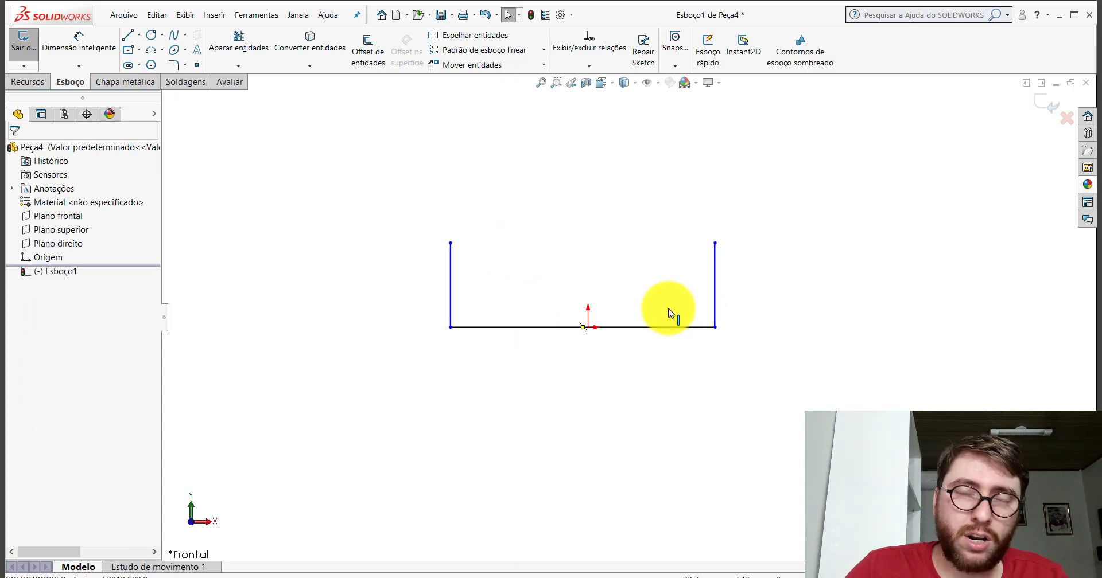
# Make the bottom line's midpoint coincide with the origin and set the two sides equal
pyautogui.click(638, 327)
pyautogui.keyDown('ctrl'); pyautogui.click(587, 327); pyautogui.keyUp('ctrl')
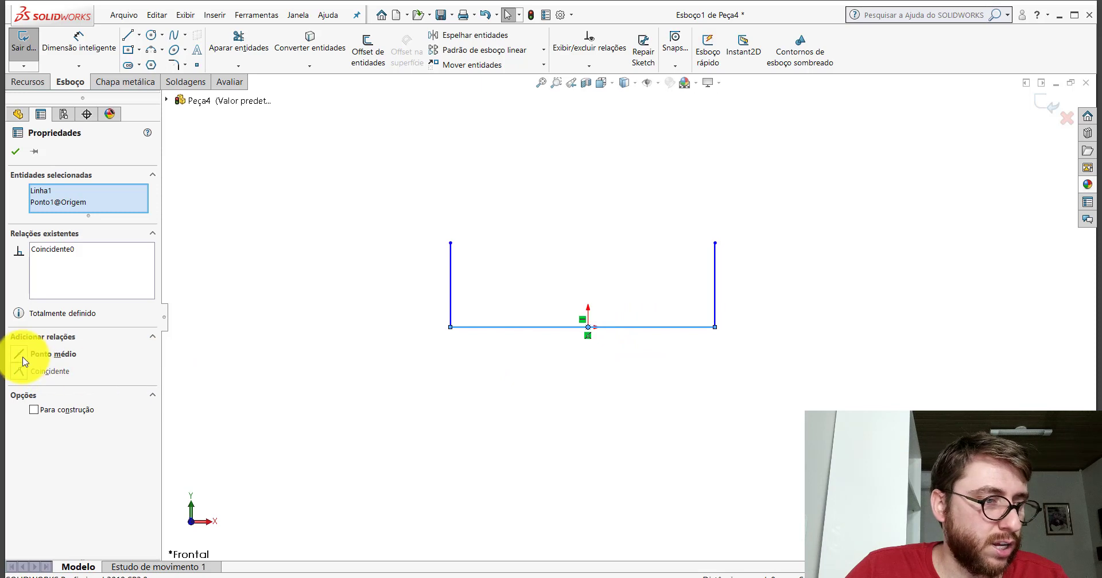
pyautogui.click(19, 354)
pyautogui.click(15, 152)
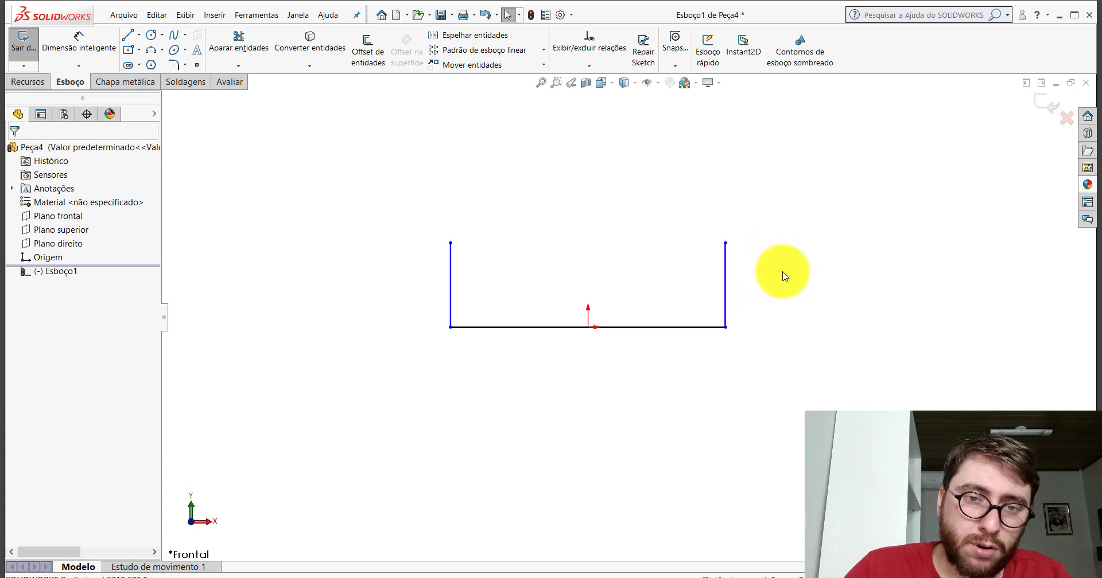
pyautogui.moveTo(782, 271); pyautogui.dragTo(336, 155)
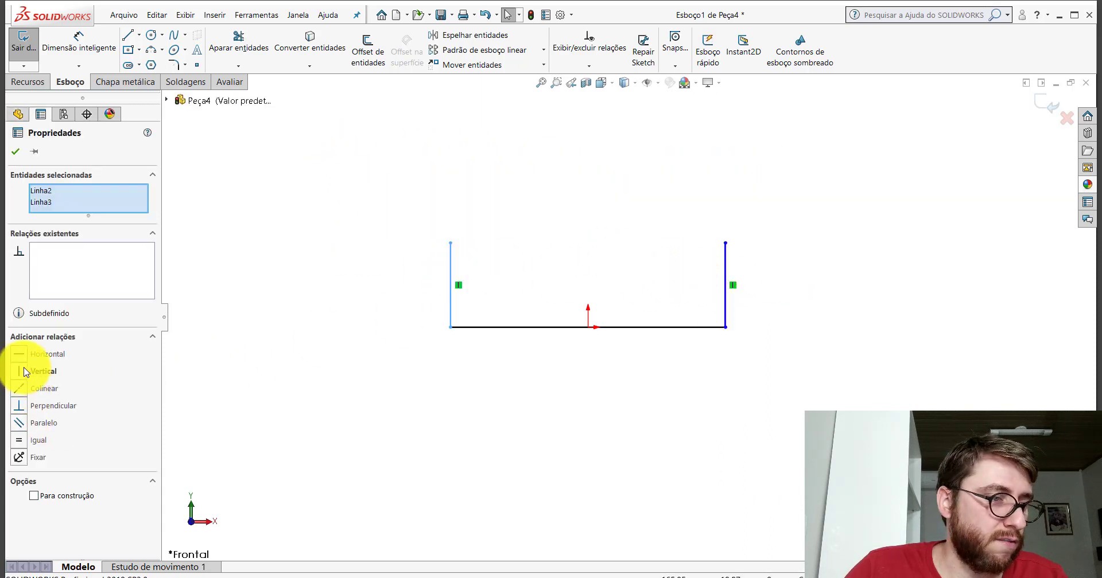
pyautogui.click(19, 440)
pyautogui.click(16, 151)
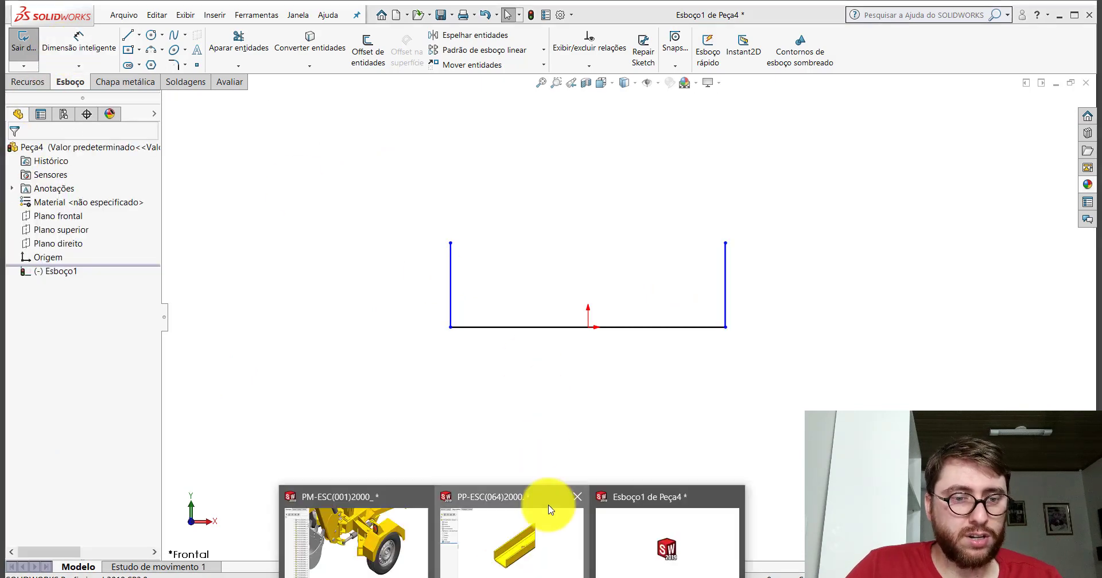
pyautogui.click(553, 501)
pyautogui.click(229, 82)
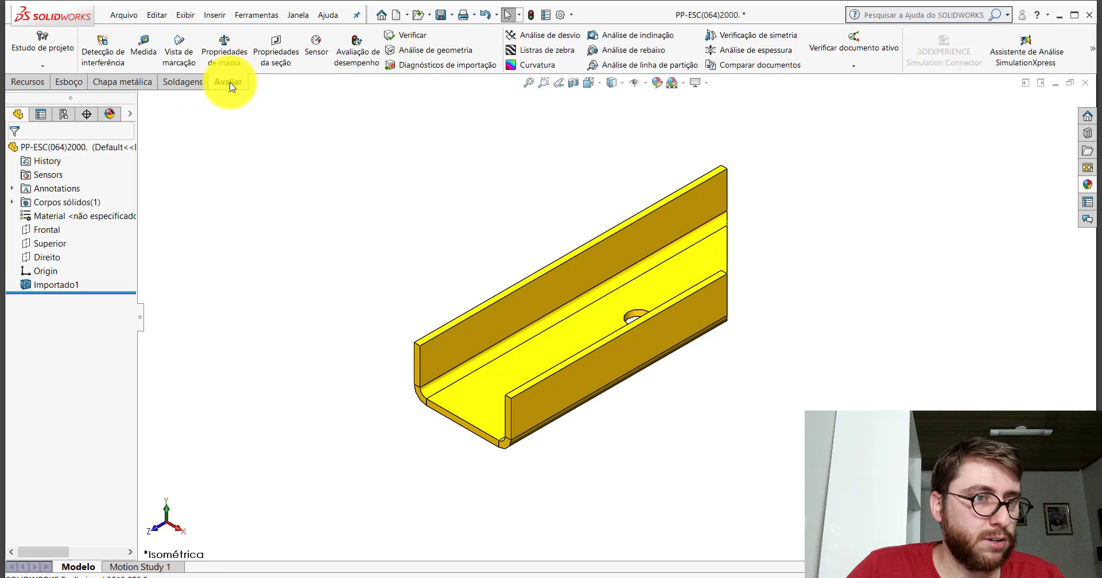
pyautogui.click(143, 46)
pyautogui.click(548, 395)
pyautogui.moveTo(548, 395); pyautogui.dragTo(601, 364, button='middle')
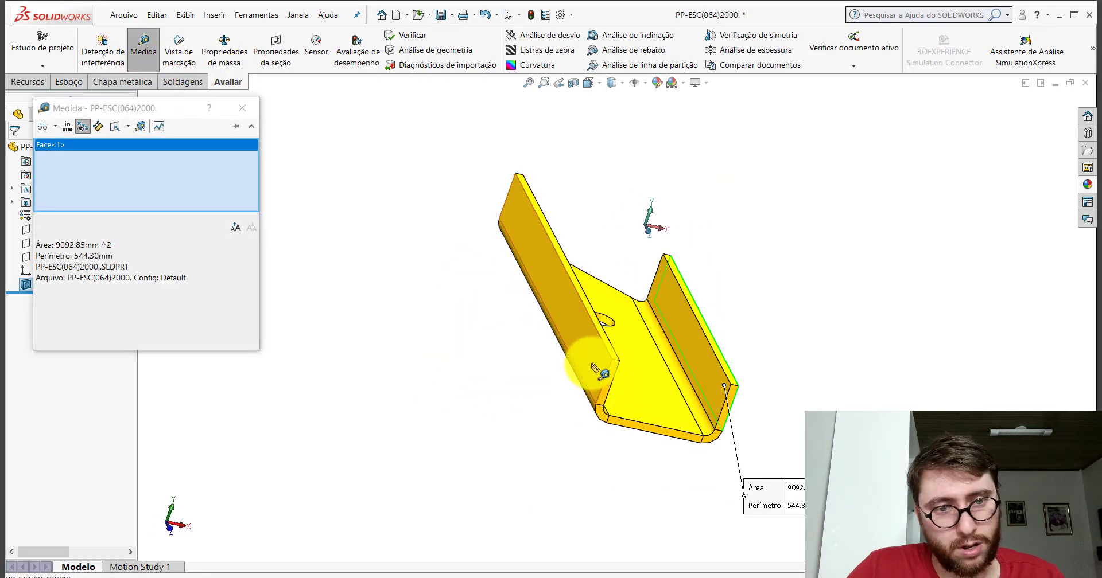
pyautogui.click(601, 364)
pyautogui.click(824, 302)
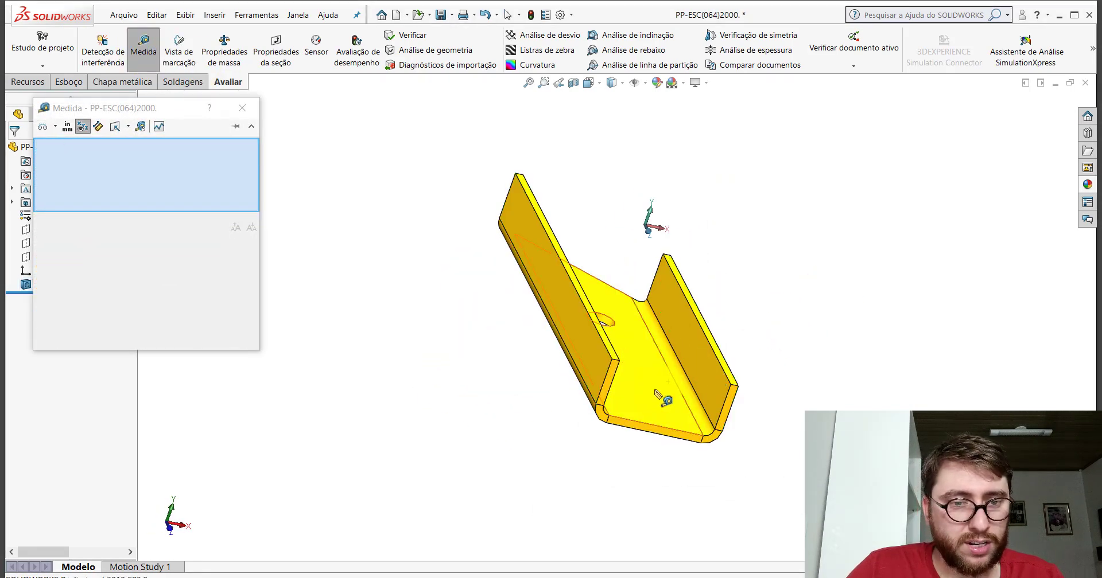
pyautogui.scroll(-2, 658, 395)
pyautogui.click(594, 332)
pyautogui.moveTo(596, 315)
pyautogui.mouseDown(button='middle')
pyautogui.moveTo(594, 287)
pyautogui.moveTo(382, 229)
pyautogui.mouseUp(button='middle')
pyautogui.click(595, 285)
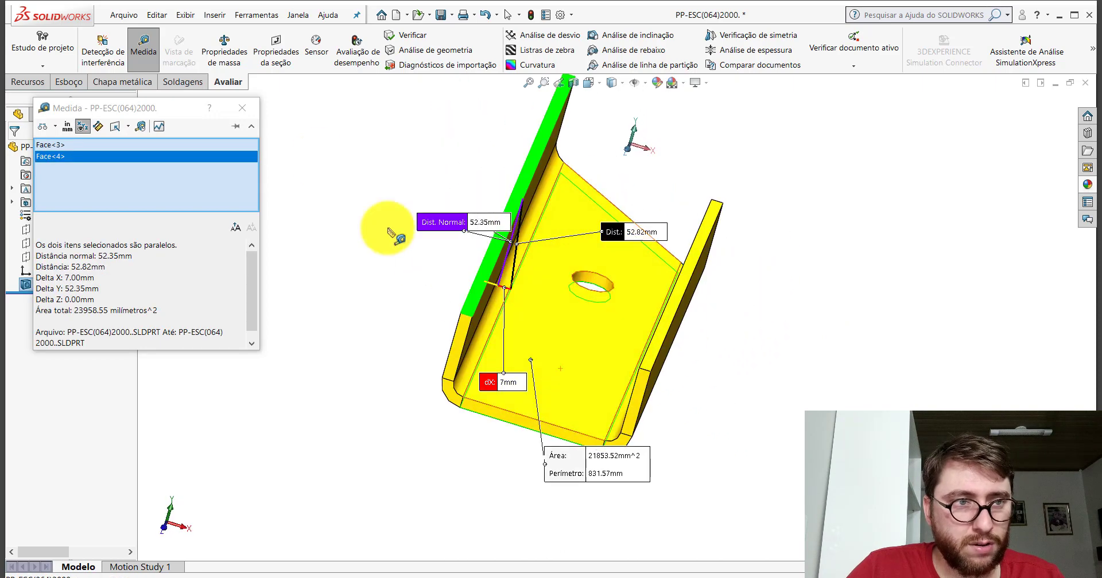
pyautogui.click(242, 108)
pyautogui.click(627, 545)
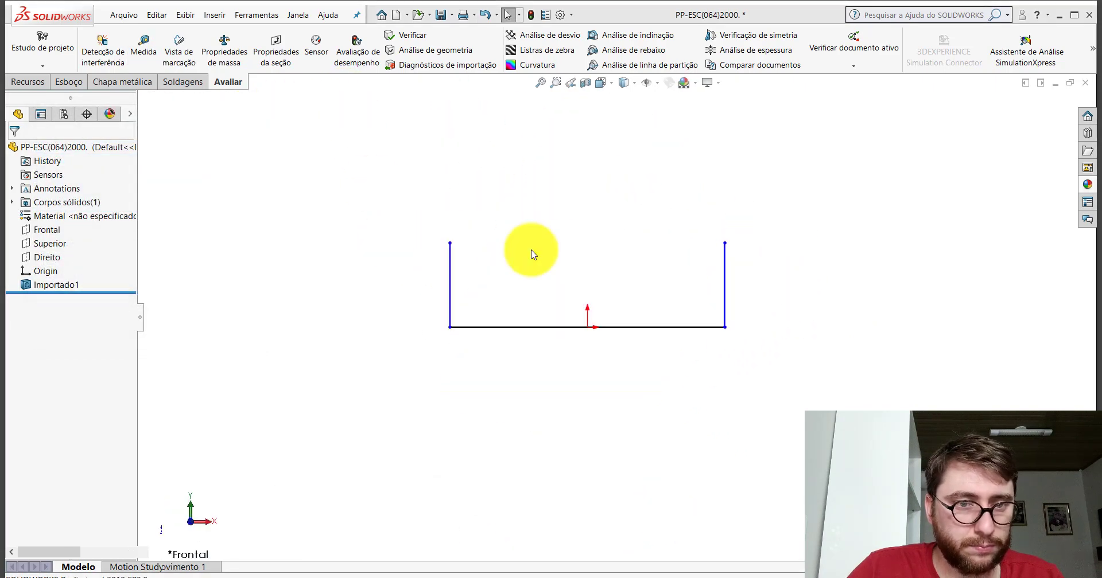
pyautogui.click(66, 82)
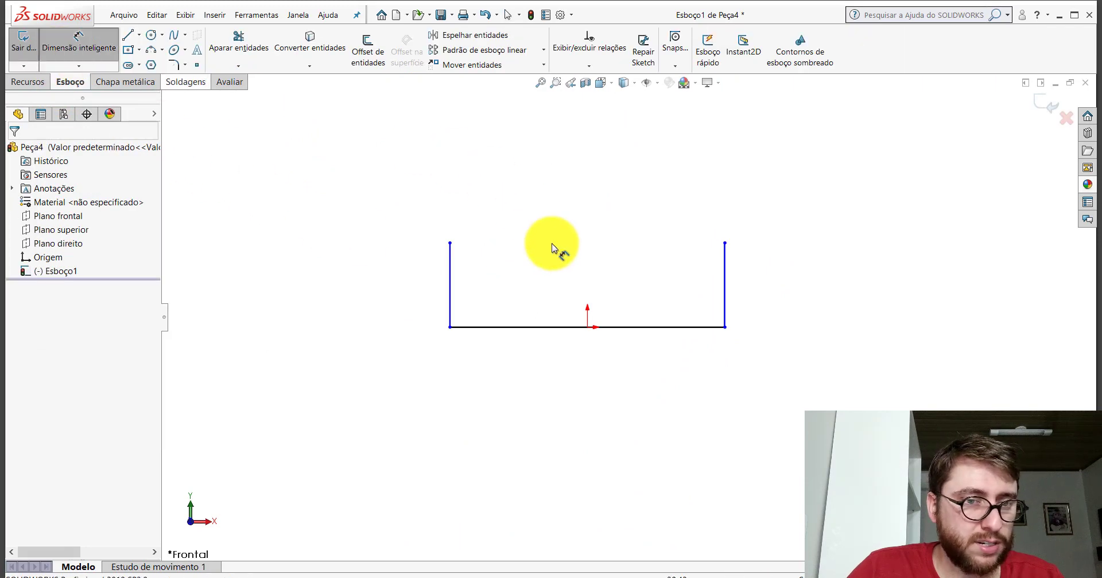
# Dimension the U base to 104,70 mm and the left side to 52,35 mm, then switch to PP-ESC(064)2000
pyautogui.click(615, 328)
pyautogui.click(579, 389)
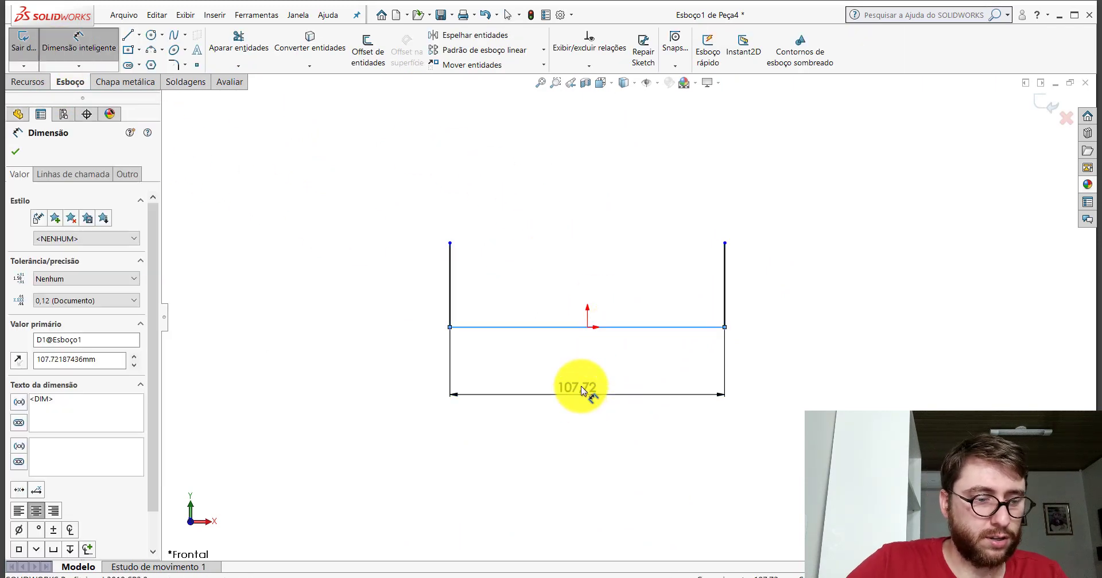
pyautogui.write('104,7')
pyautogui.press('Return')
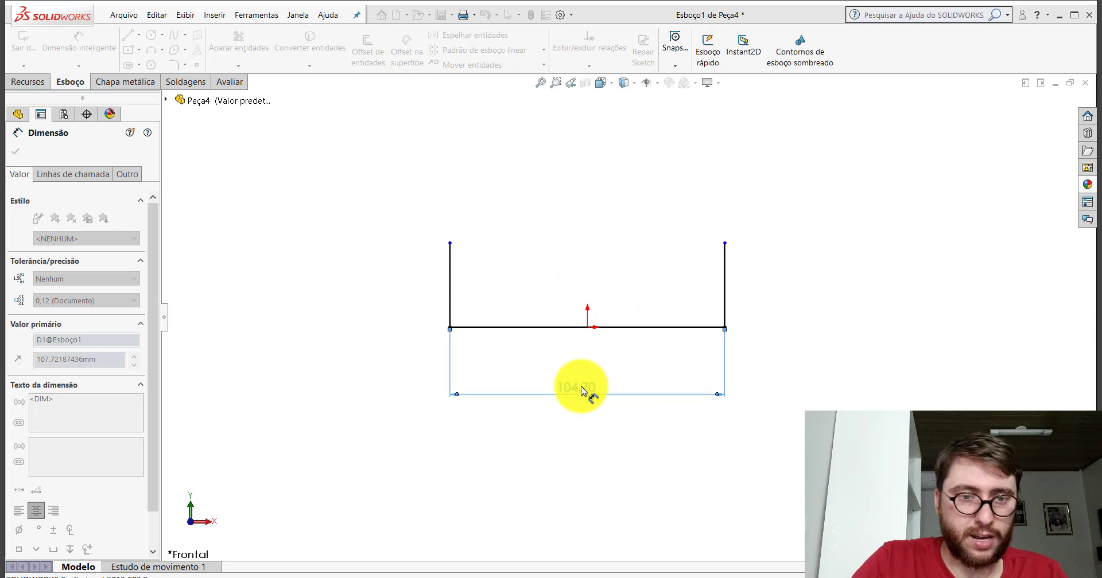
pyautogui.click(436, 284)
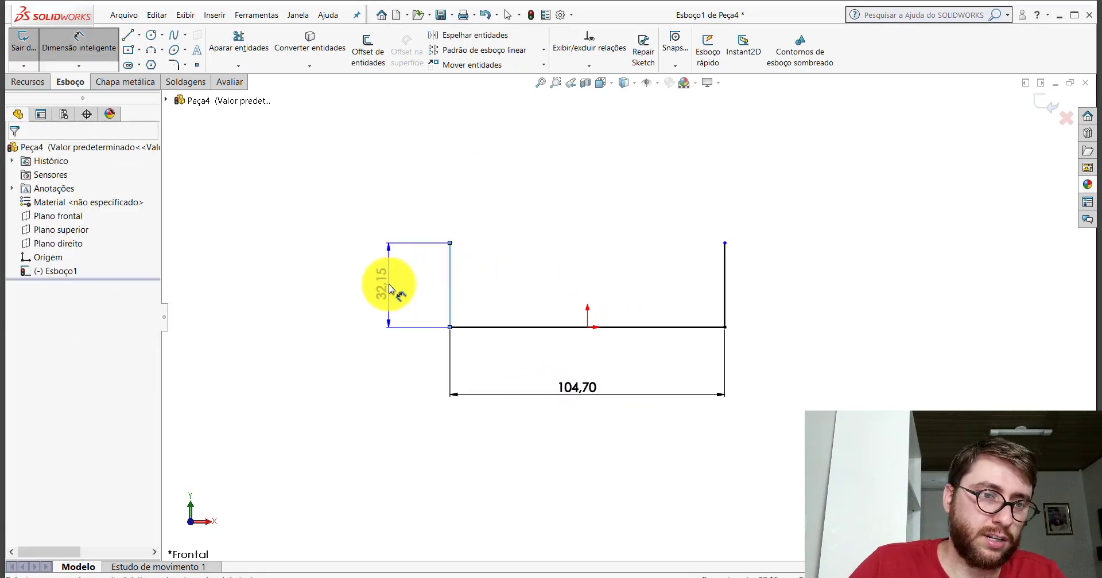
pyautogui.click(387, 284)
pyautogui.write('52,3')
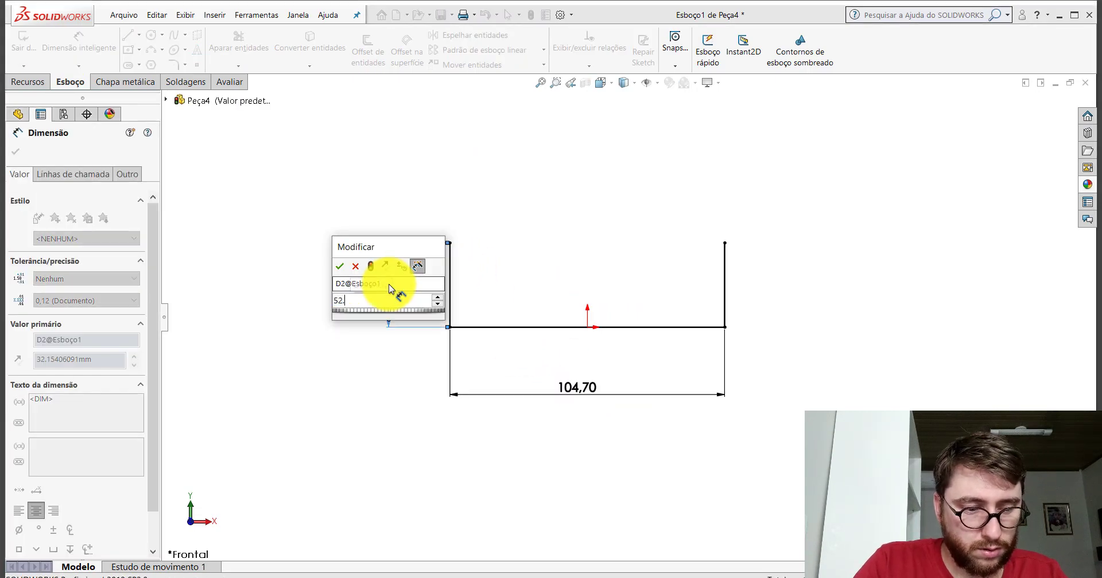
pyautogui.write('5')
pyautogui.press('Return')
pyautogui.press('Escape')
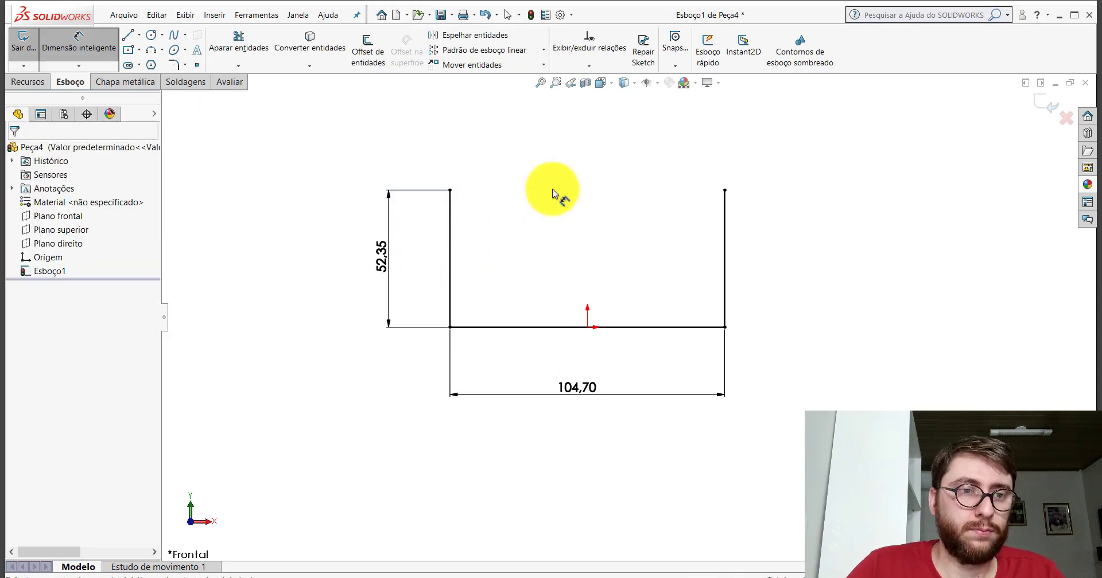
pyautogui.hotkey('ctrl', 'Tab')
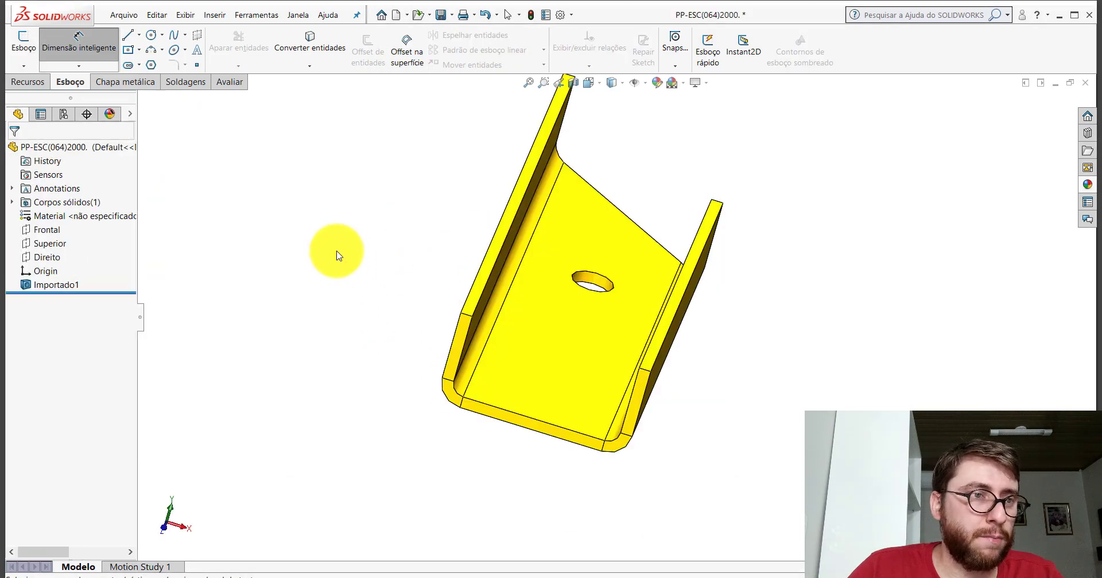
# Measure the reference part's sheet thickness edge (6.35 mm) and a flange face
pyautogui.click(229, 82)
pyautogui.click(142, 45)
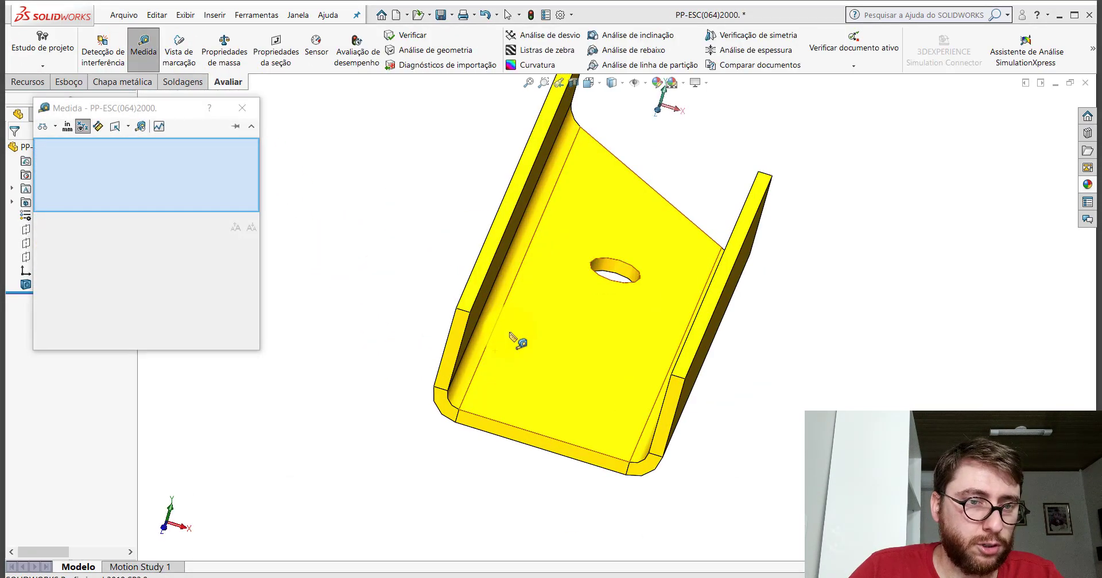
pyautogui.scroll(-3, 457, 292)
pyautogui.click(446, 292)
pyautogui.scroll(3, 443, 295)
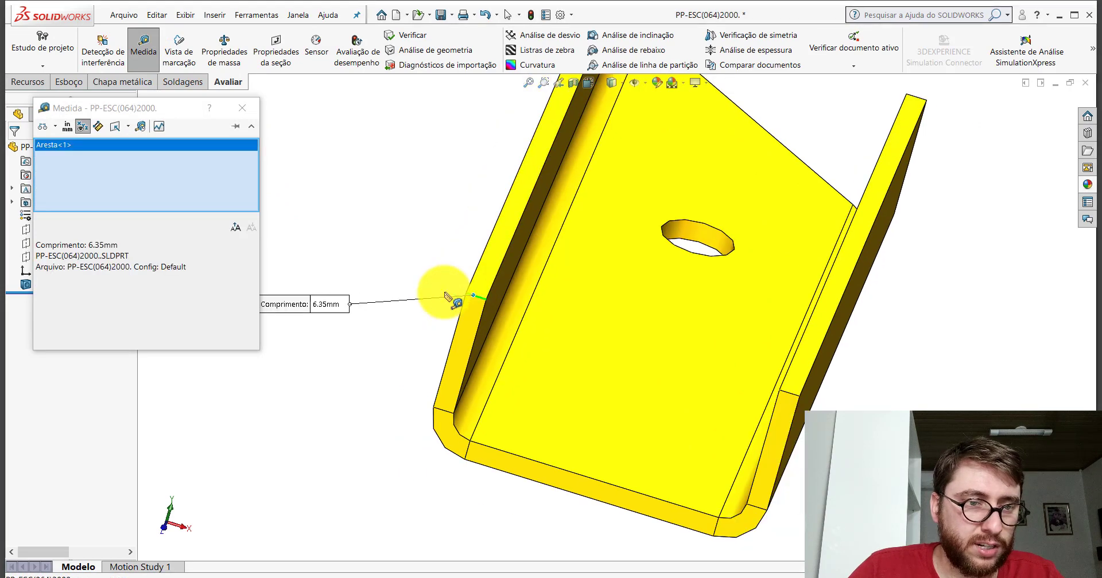
pyautogui.click(439, 383)
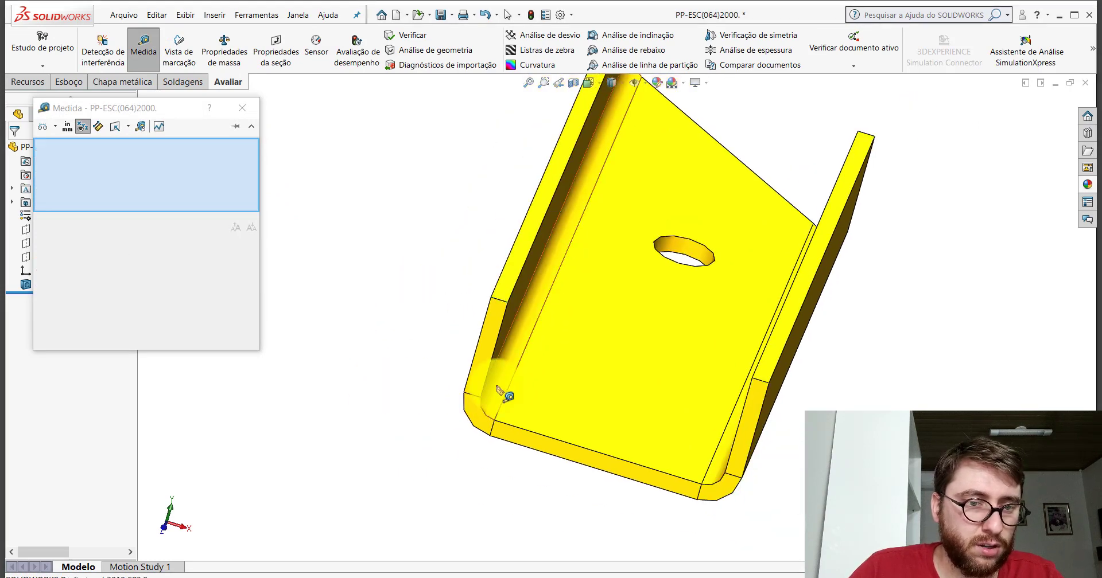
pyautogui.click(502, 388)
pyautogui.click(367, 202)
pyautogui.click(242, 108)
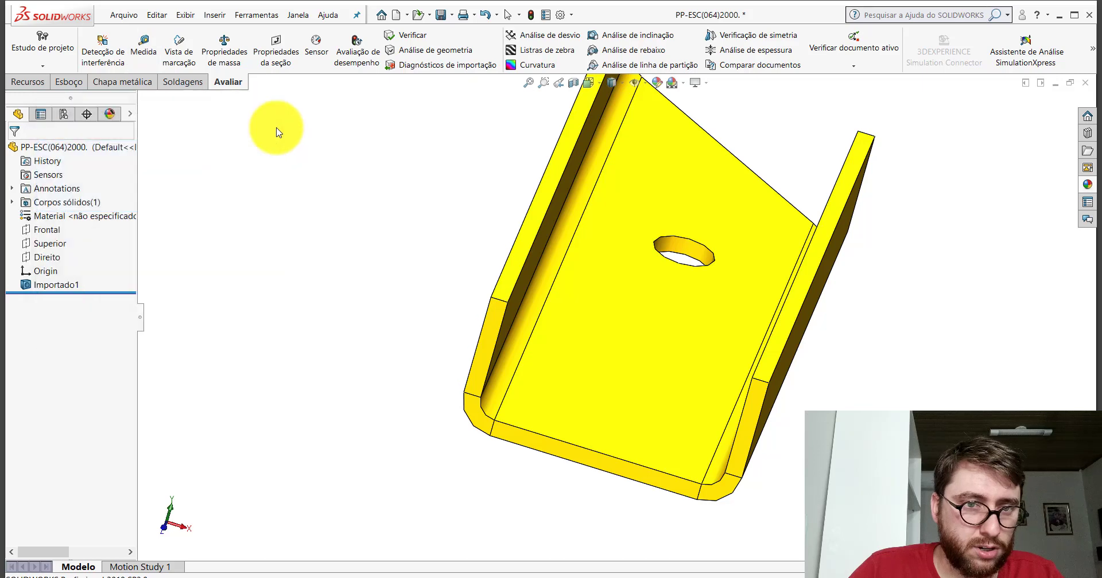
# Measure the channel's long edge at 331.50 mm, then return to the Peça4 sketch
pyautogui.click(143, 46)
pyautogui.moveTo(637, 209)
pyautogui.mouseDown(button='middle')
pyautogui.moveTo(652, 222)
pyautogui.moveTo(475, 163)
pyautogui.moveTo(313, 271)
pyautogui.moveTo(484, 378)
pyautogui.mouseUp(button='middle')
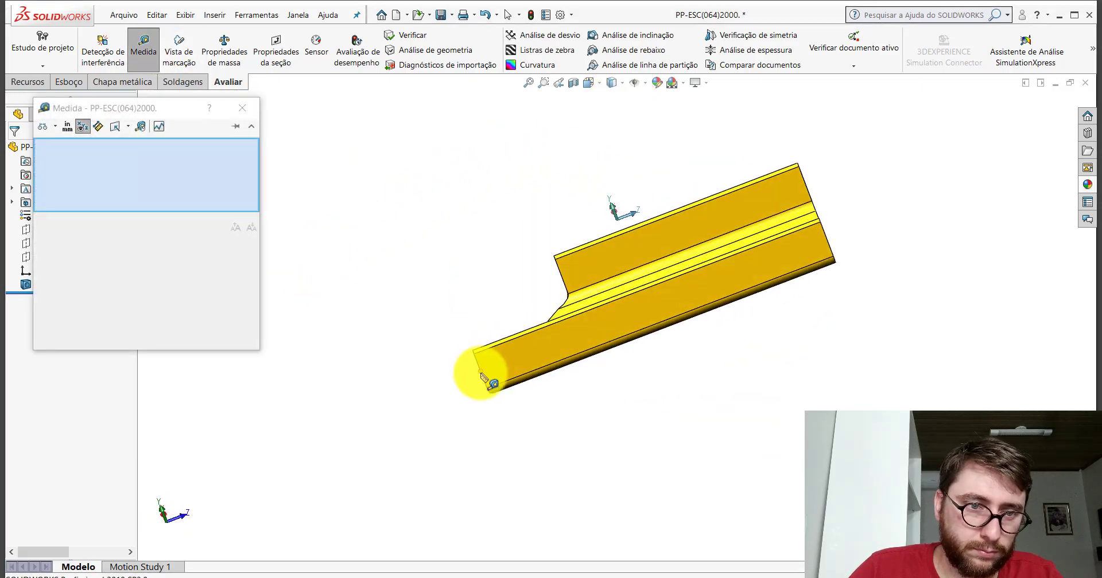
pyautogui.click(521, 344)
pyautogui.moveTo(521, 344)
pyautogui.mouseDown(button='middle')
pyautogui.moveTo(568, 313)
pyautogui.moveTo(556, 305)
pyautogui.moveTo(721, 211)
pyautogui.moveTo(807, 231)
pyautogui.moveTo(798, 283)
pyautogui.mouseUp(button='middle')
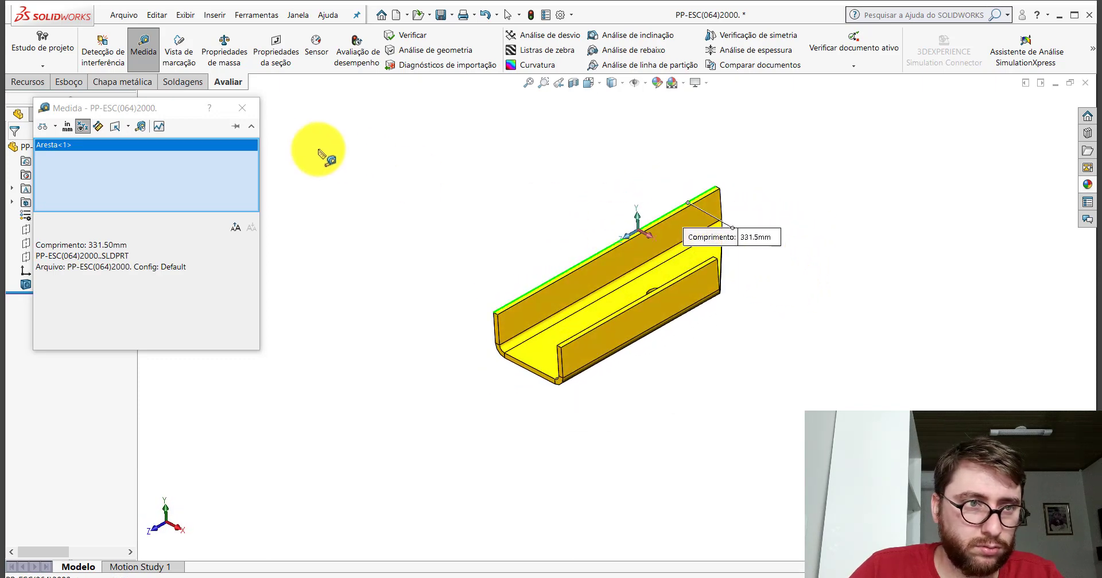
pyautogui.click(242, 108)
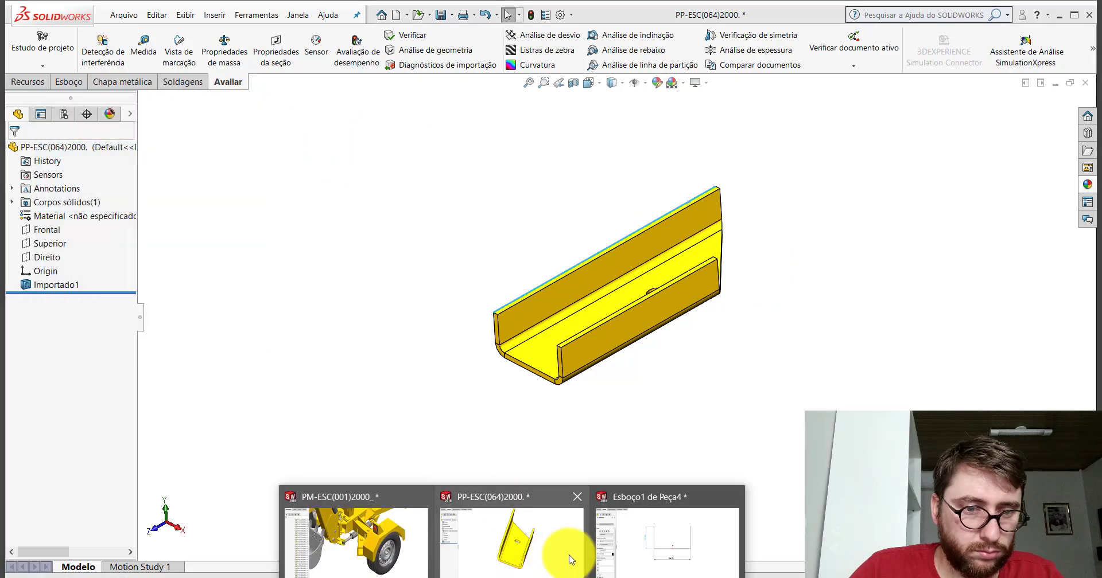
pyautogui.click(632, 542)
pyautogui.click(122, 81)
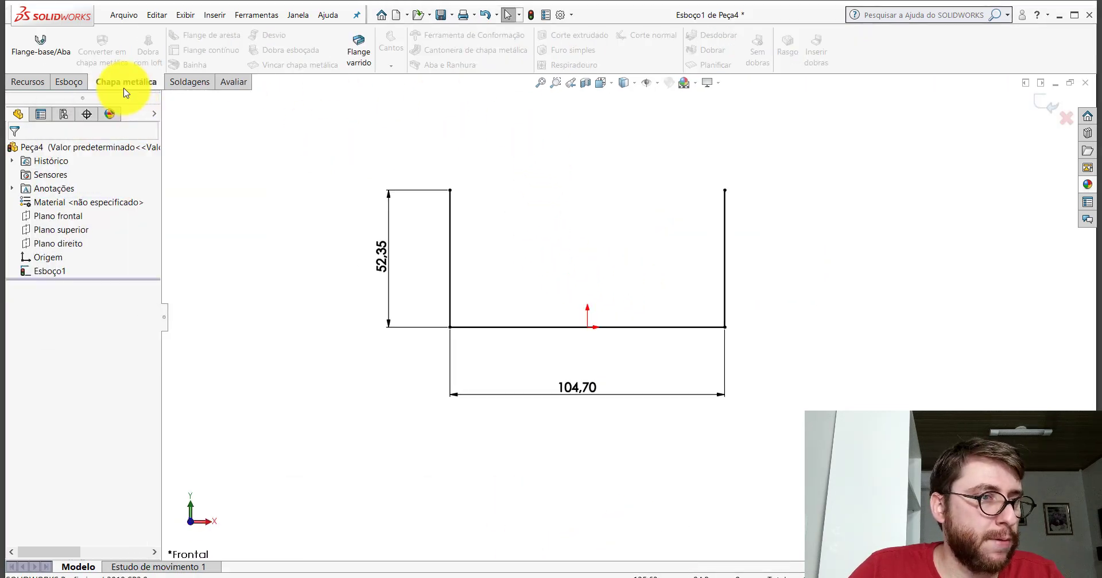
pyautogui.click(58, 43)
pyautogui.write('6.35')
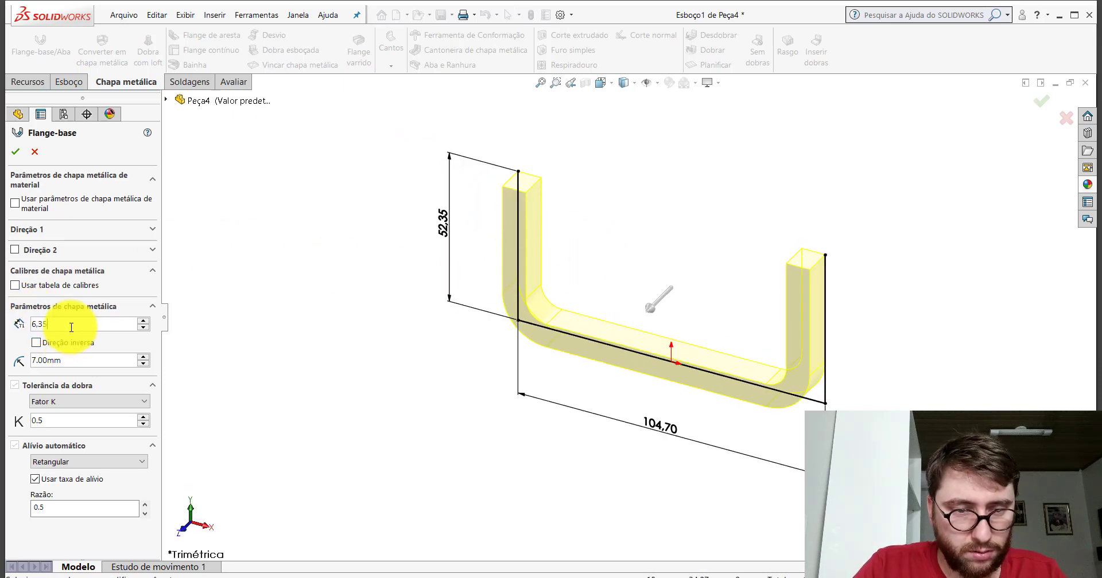
pyautogui.press('Return')
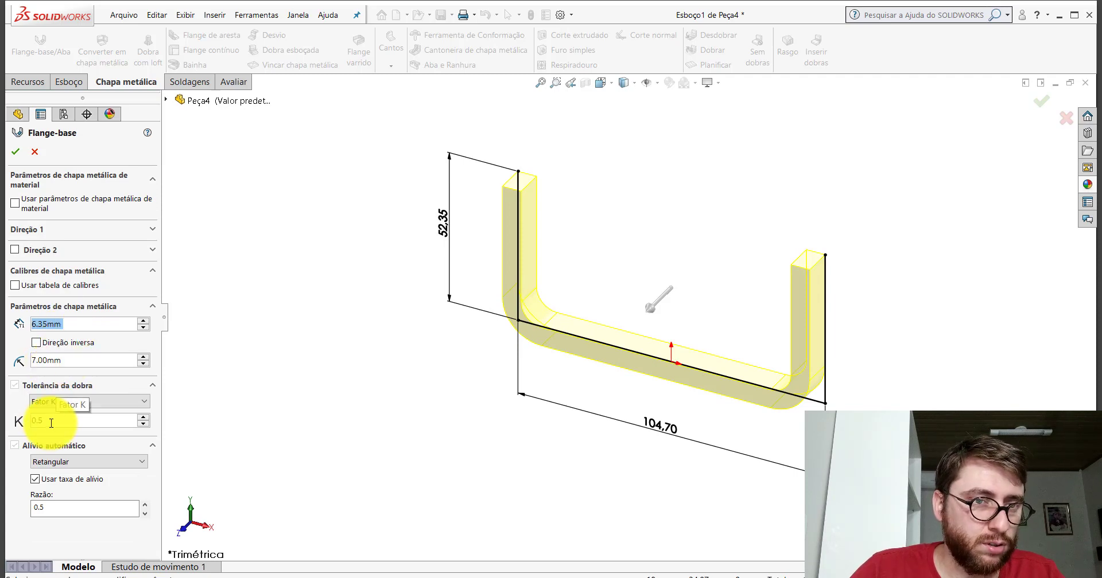
pyautogui.click(35, 152)
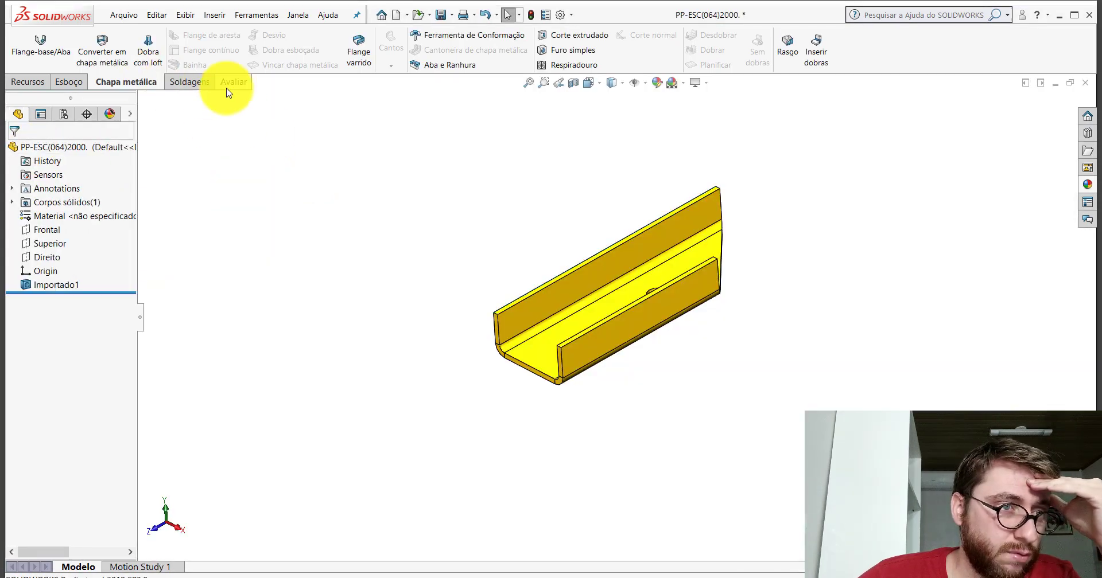
pyautogui.click(227, 82)
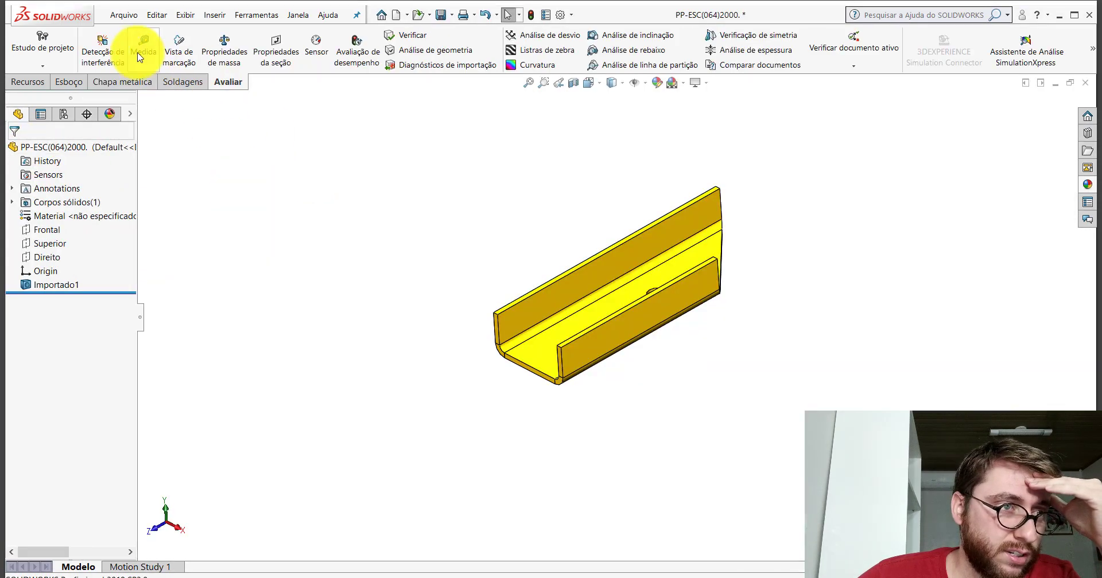
pyautogui.click(141, 53)
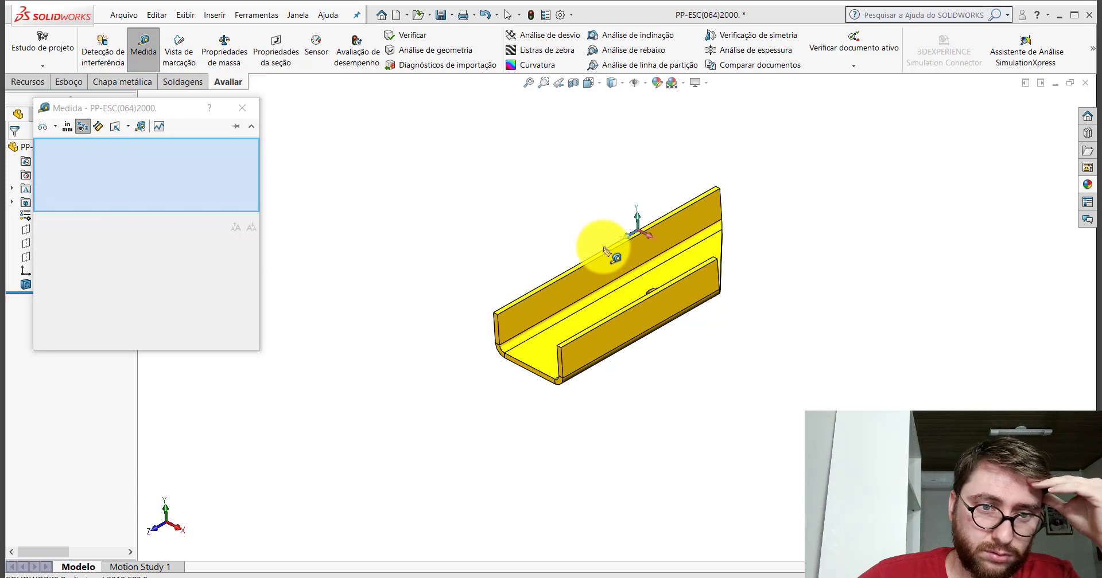
pyautogui.click(602, 256)
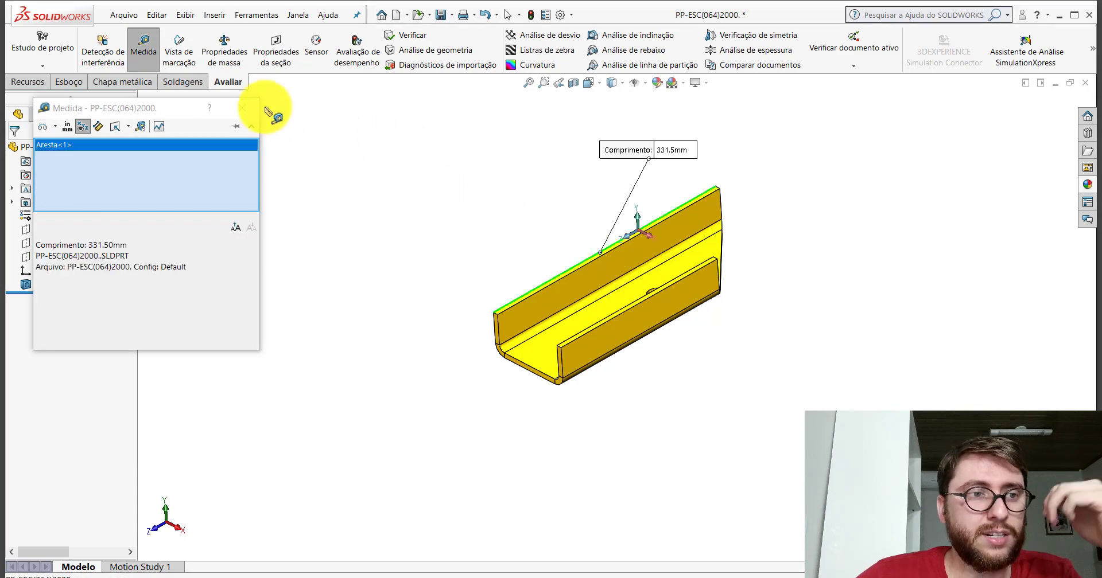
pyautogui.click(593, 546)
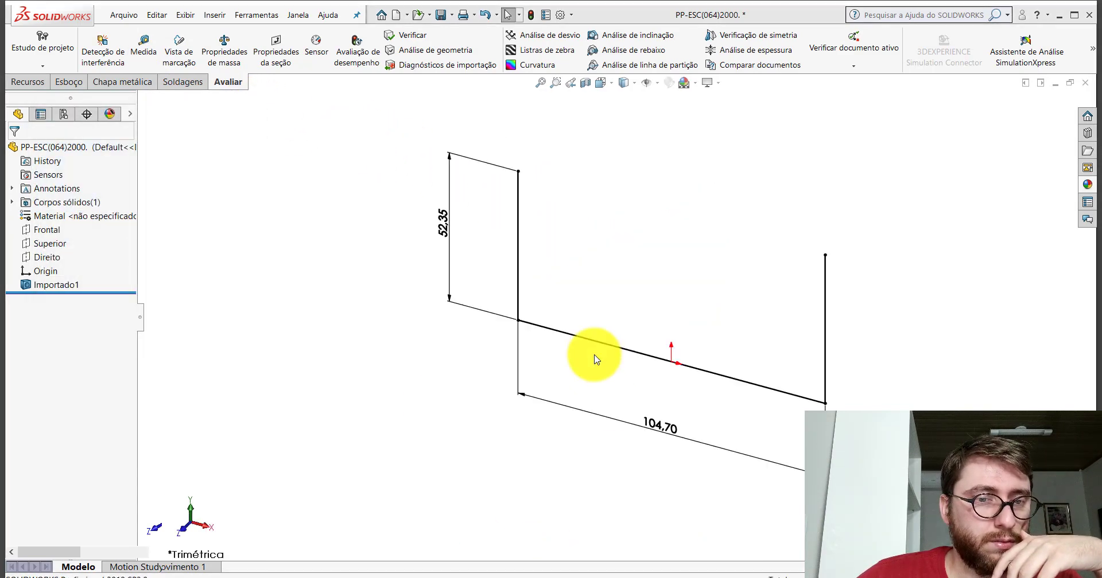
# Create Flange-base1 at 6.35 mm thick, thickness inside the U, blind depth 331.50 mm
pyautogui.click(115, 82)
pyautogui.write('6.35')
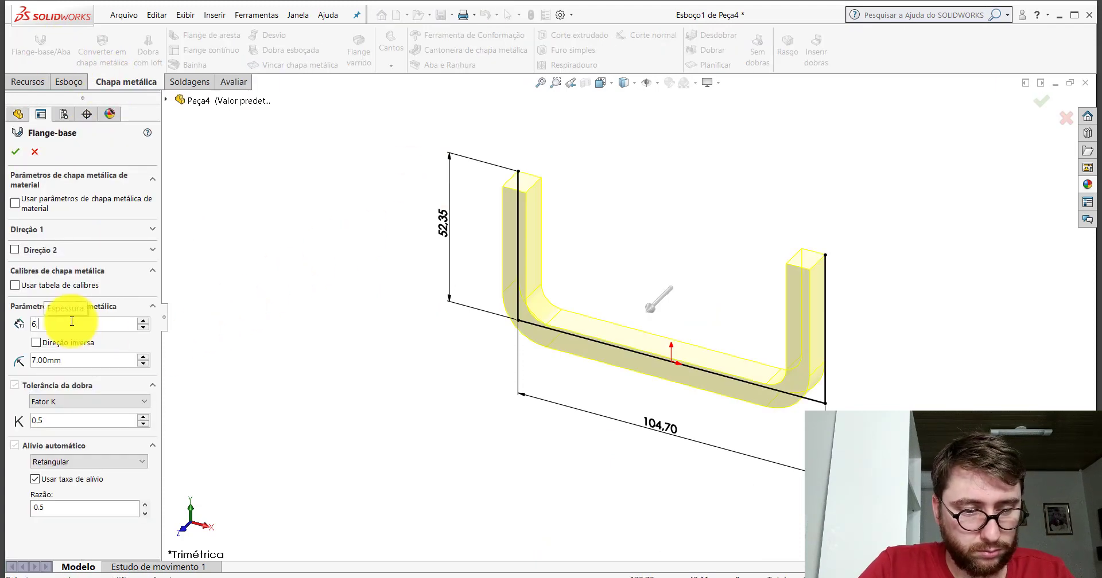
pyautogui.press('Return')
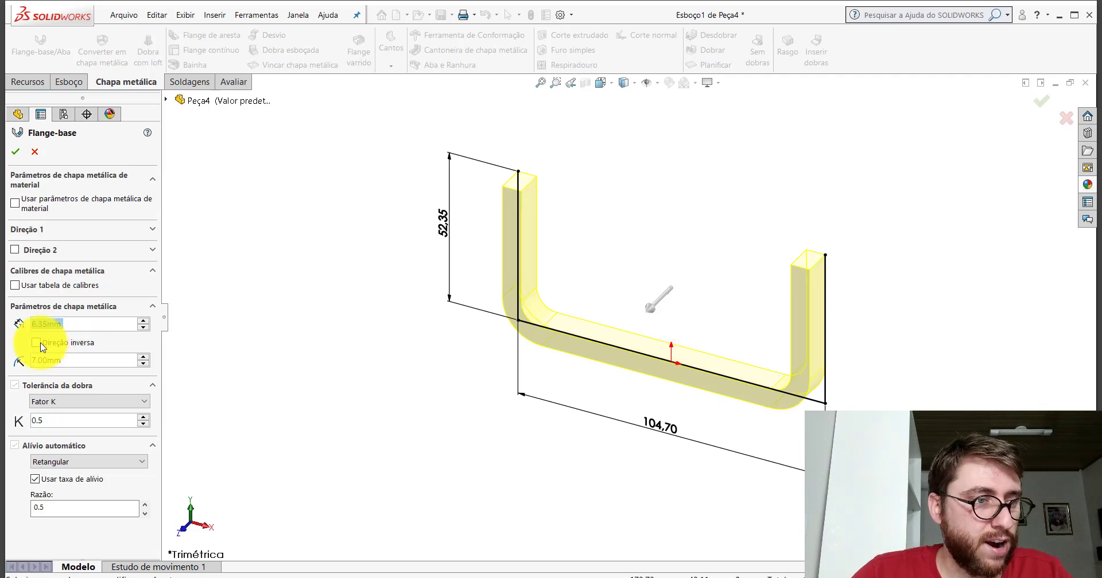
pyautogui.click(36, 344)
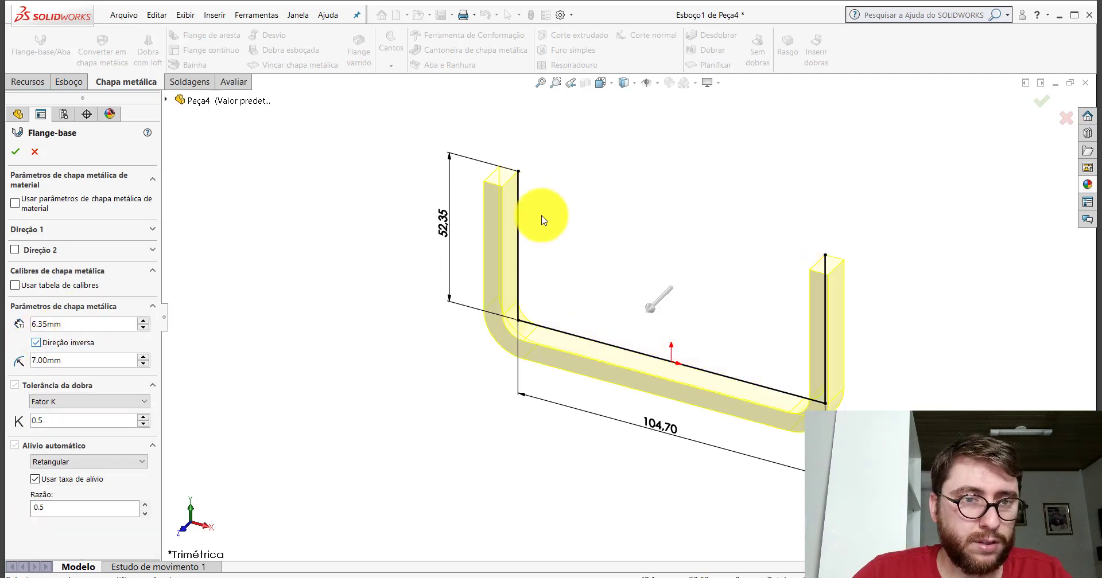
pyautogui.click(39, 345)
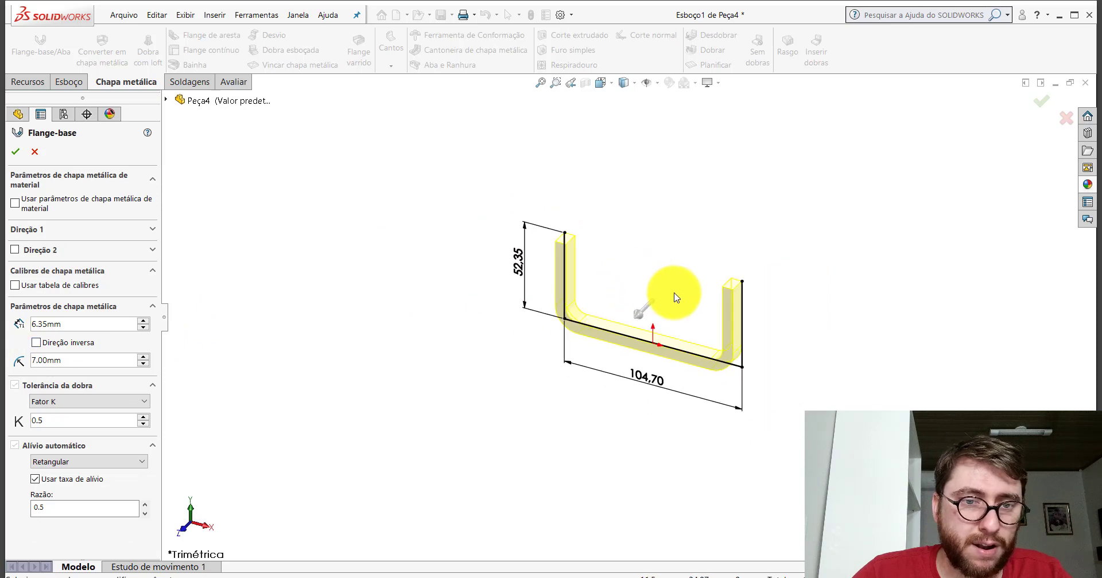
pyautogui.moveTo(574, 308); pyautogui.dragTo(669, 197, button='middle')
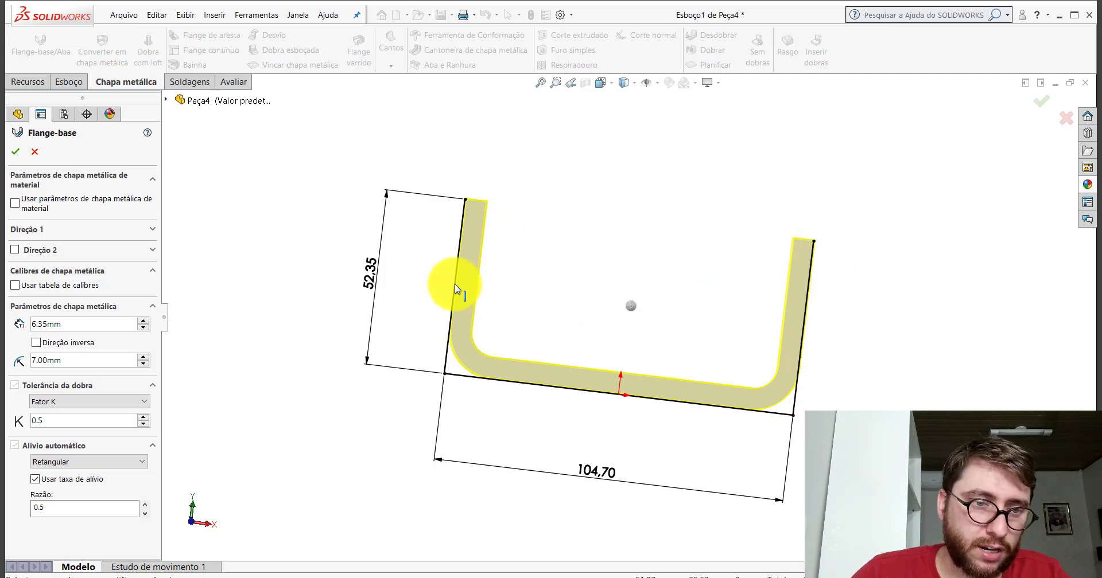
pyautogui.moveTo(644, 283); pyautogui.dragTo(598, 332, button='middle')
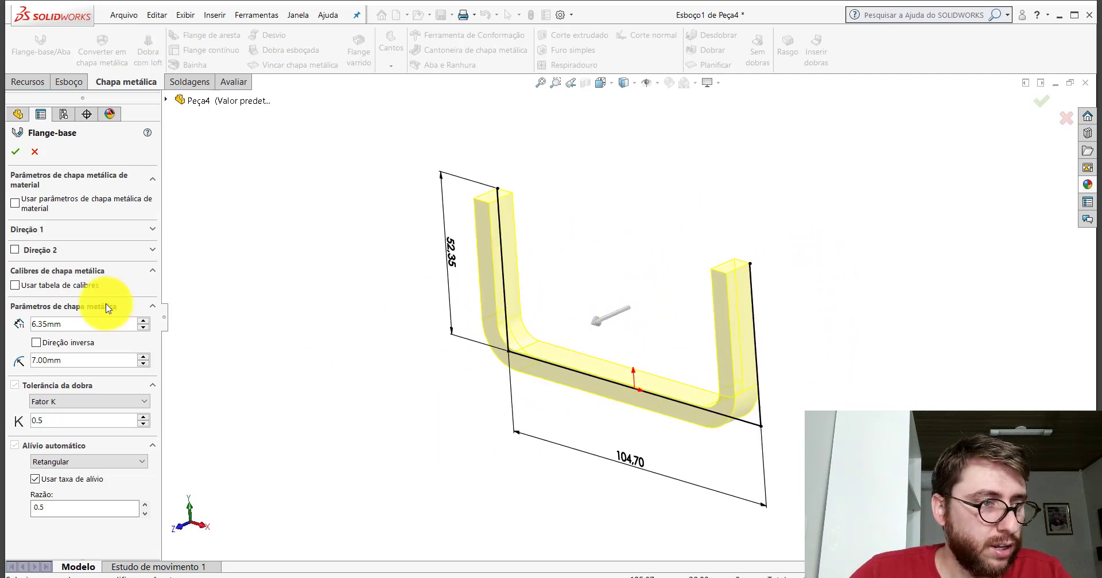
pyautogui.click(27, 234)
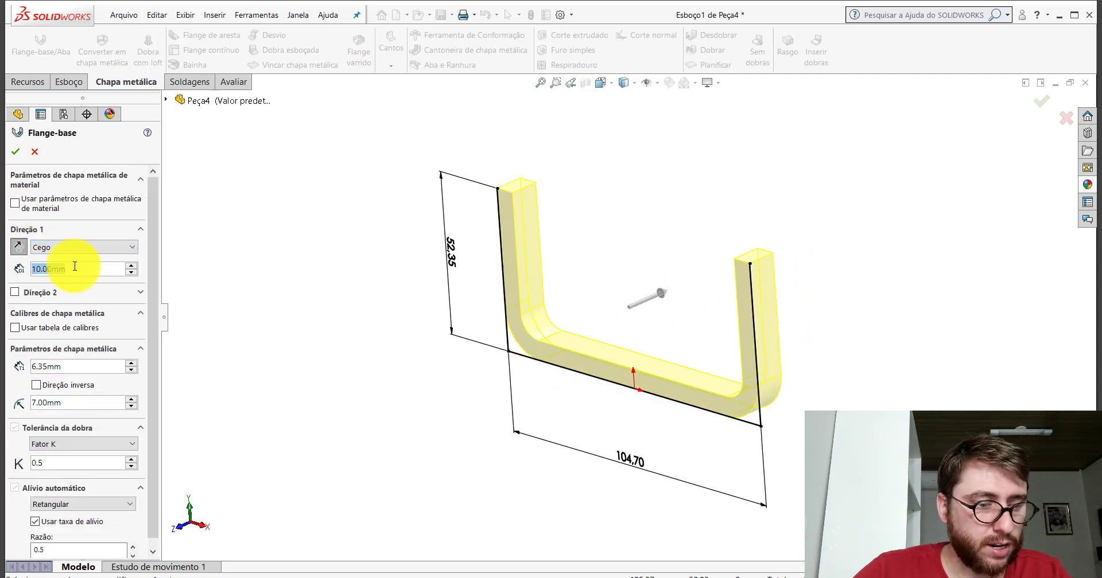
pyautogui.write('331.5')
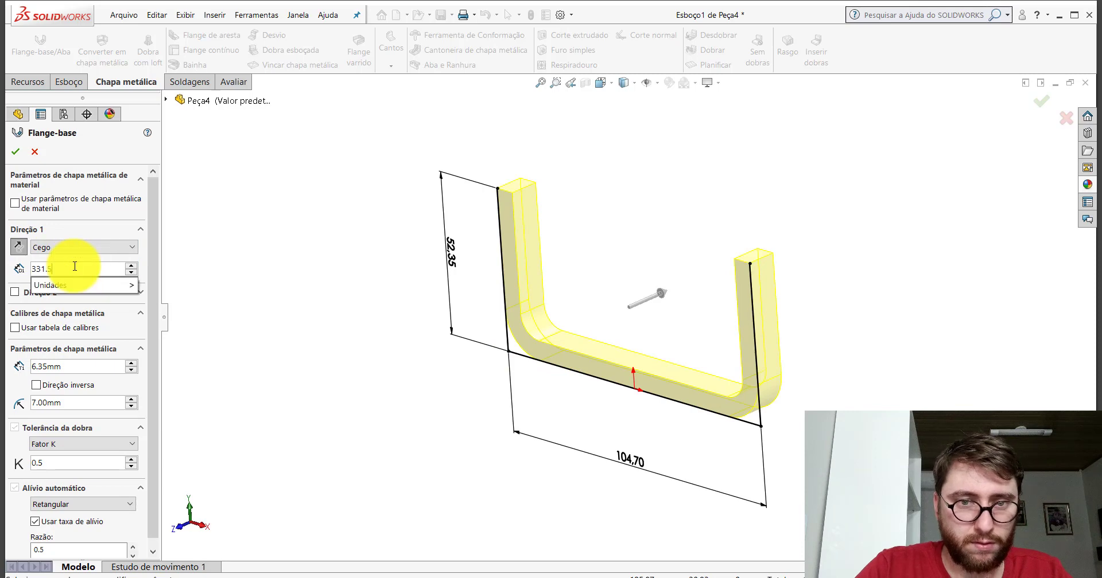
pyautogui.press('Return')
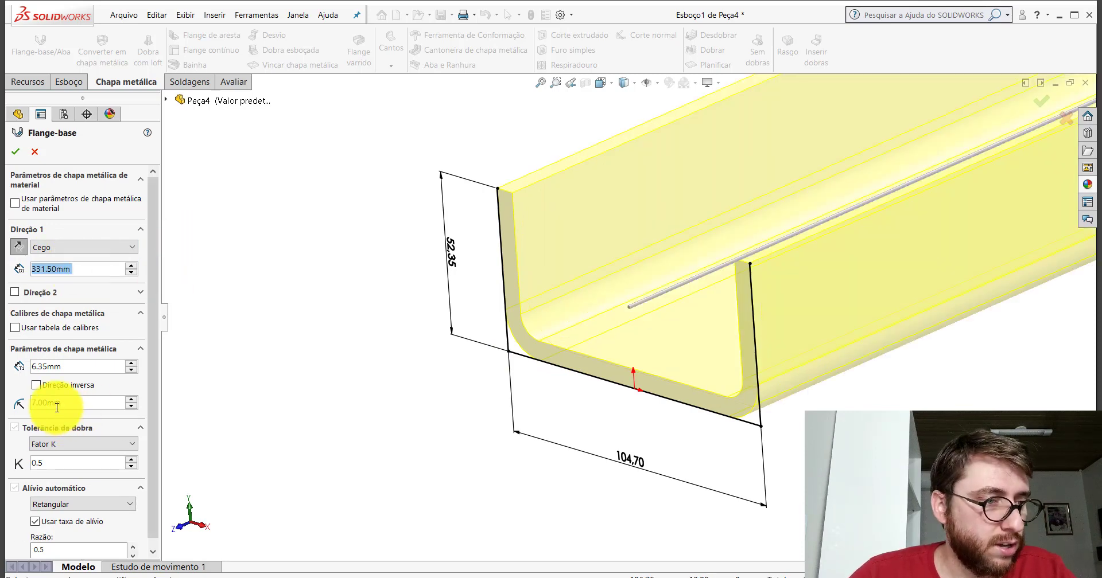
pyautogui.scroll(5, 645, 298)
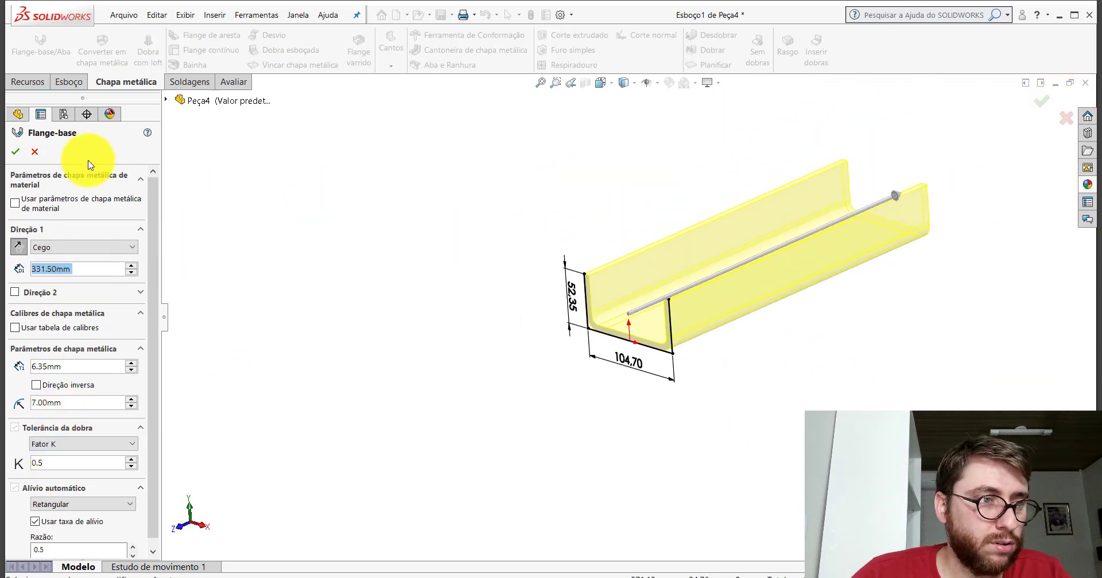
pyautogui.click(16, 151)
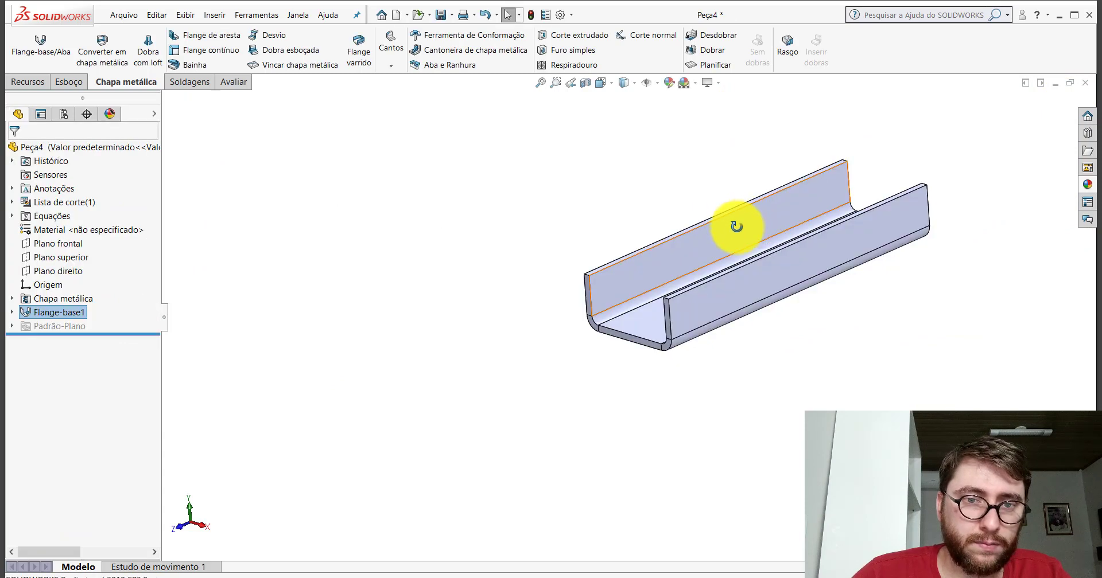
# In top view, sketch on the channel's top face a line from its top-left corner to the right flange
pyautogui.moveTo(736, 227); pyautogui.dragTo(757, 243, button='middle')
pyautogui.press('space')
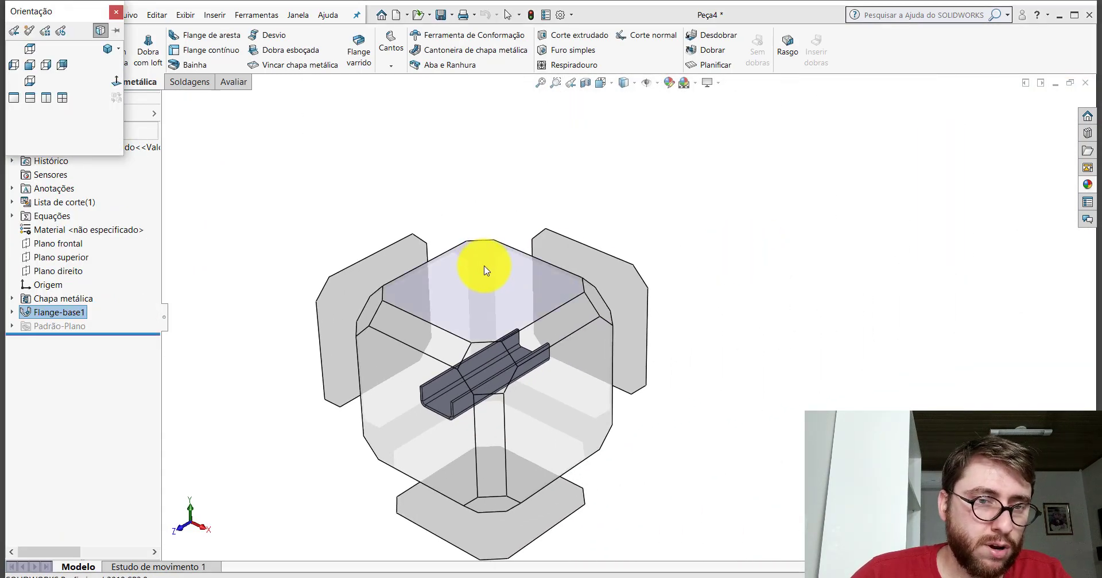
pyautogui.click(485, 269)
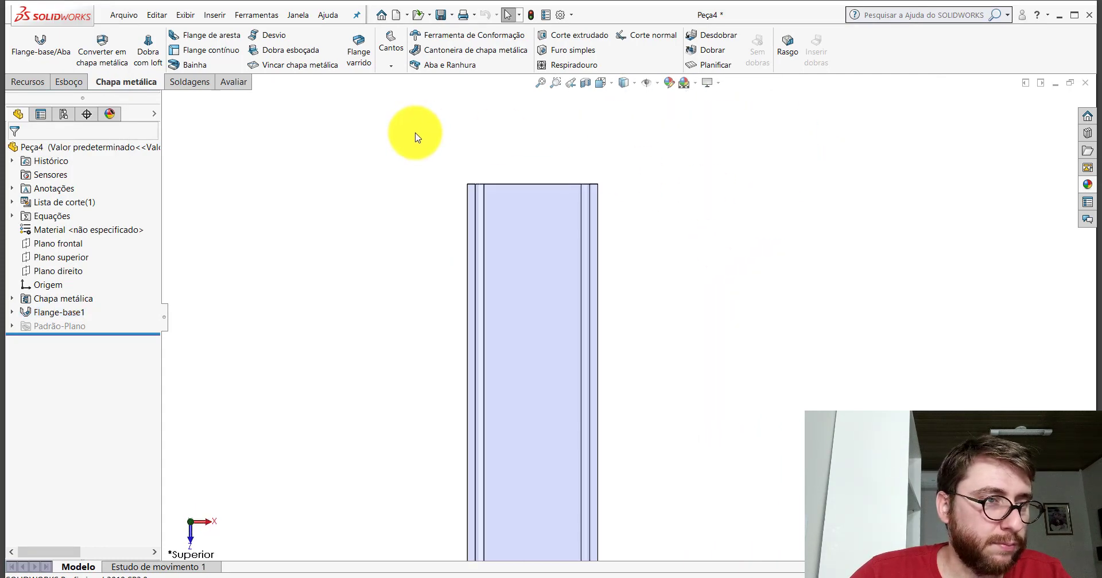
pyautogui.click(531, 218)
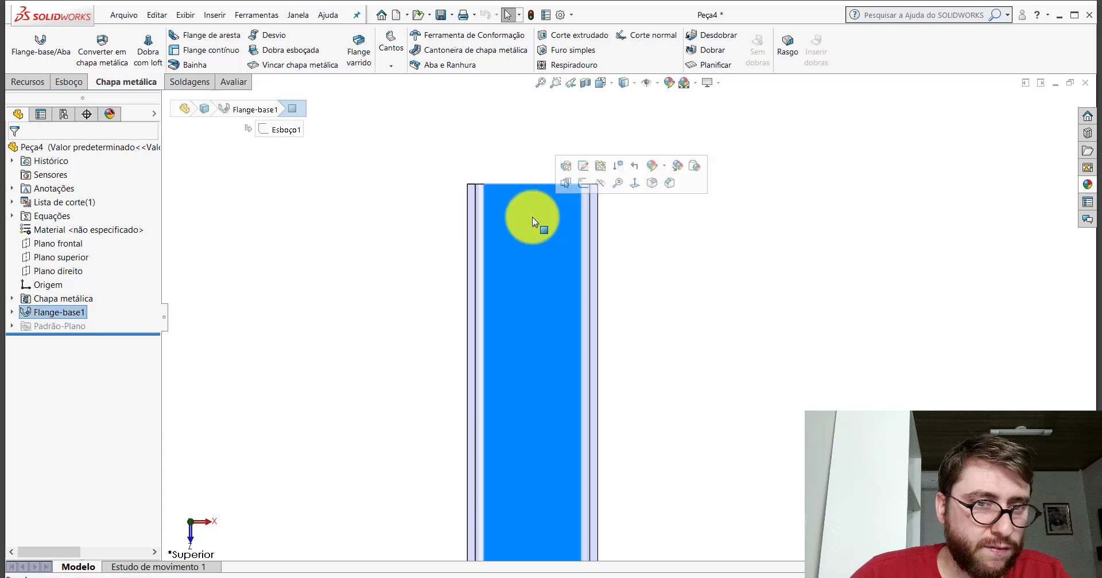
pyautogui.click(584, 183)
pyautogui.click(126, 37)
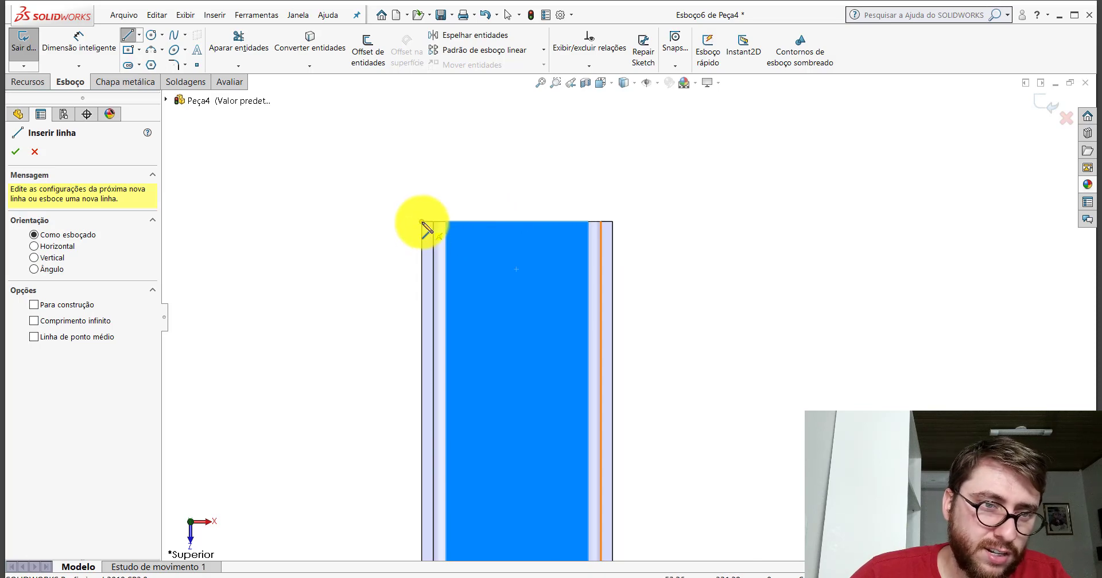
pyautogui.click(422, 224)
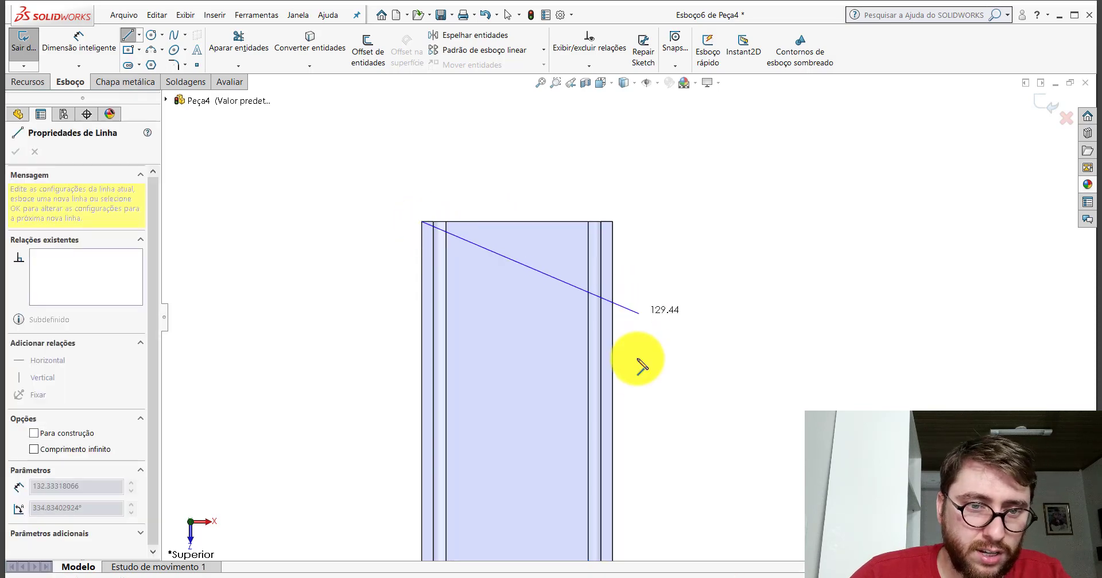
pyautogui.click(613, 389)
pyautogui.press('Escape')
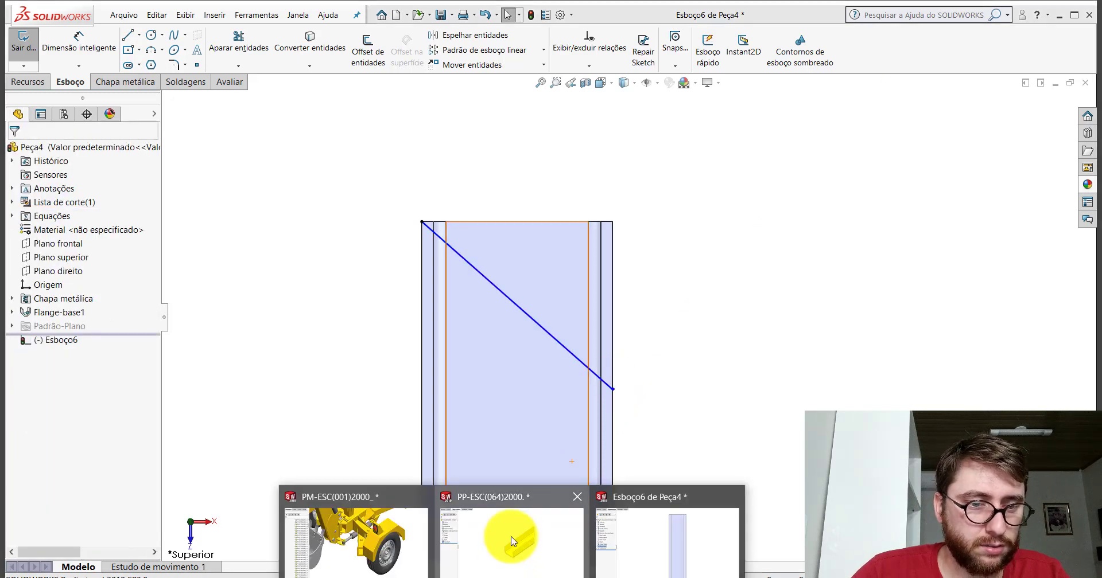
pyautogui.click(506, 539)
pyautogui.click(233, 81)
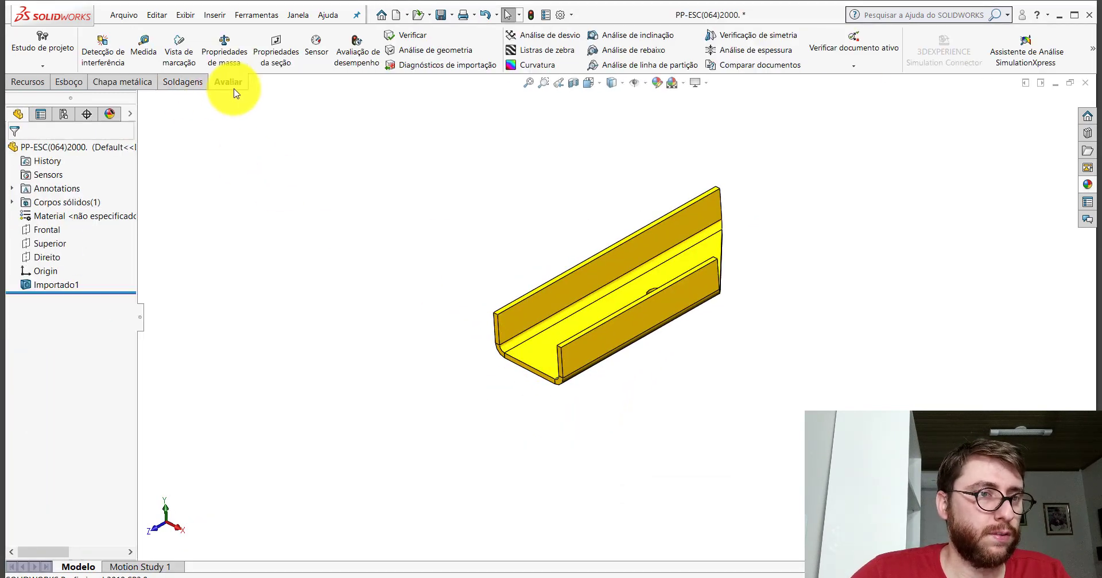
pyautogui.click(143, 44)
pyautogui.scroll(-4, 689, 229)
pyautogui.moveTo(712, 252)
pyautogui.mouseDown(button='middle')
pyautogui.moveTo(681, 265)
pyautogui.moveTo(770, 287)
pyautogui.mouseUp(button='middle')
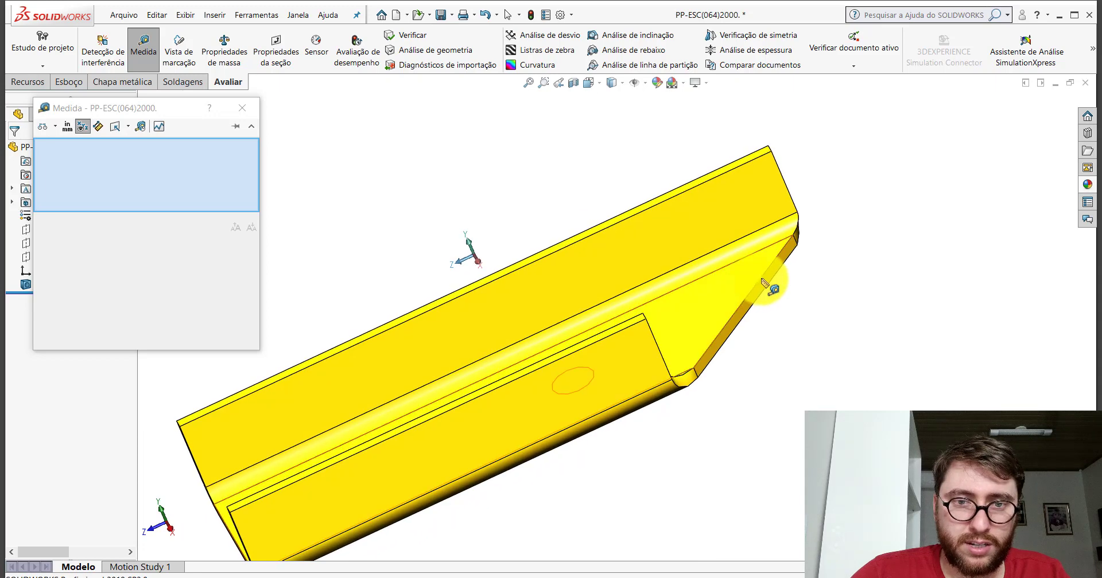
pyautogui.click(775, 289)
pyautogui.click(692, 230)
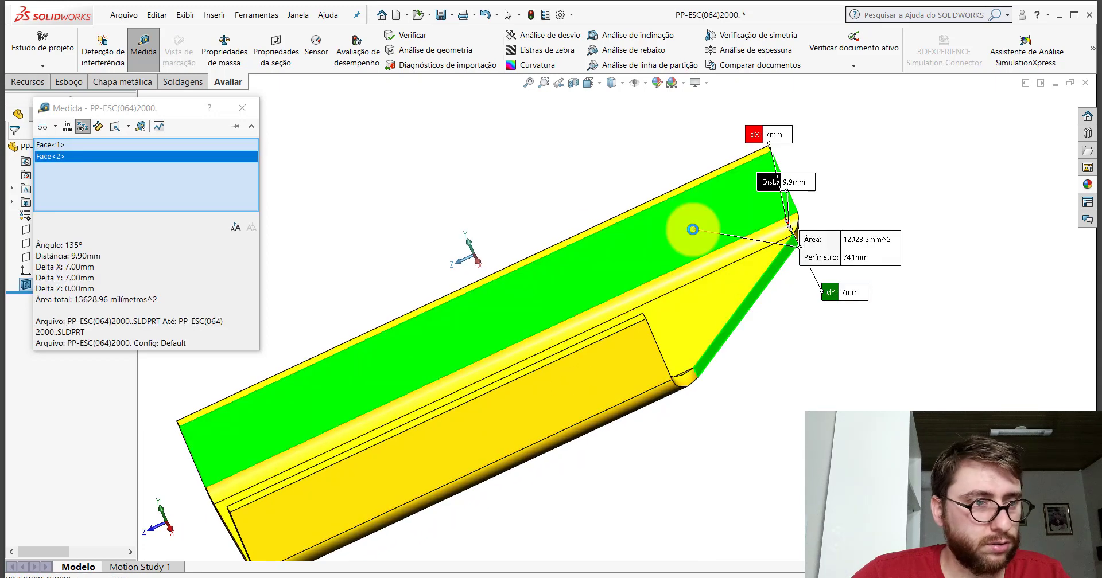
pyautogui.click(242, 108)
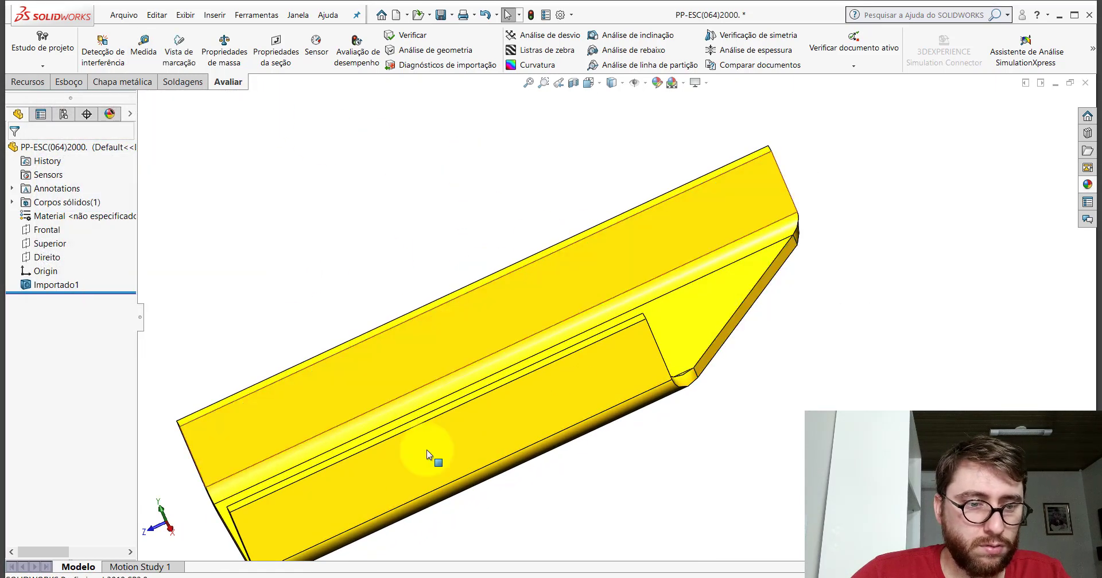
pyautogui.click(648, 533)
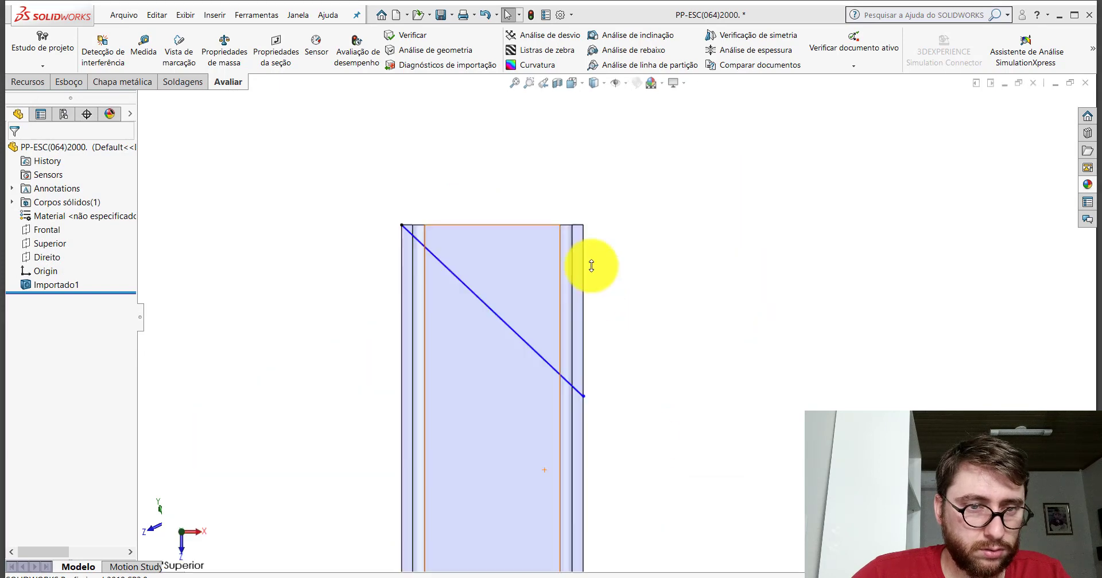
pyautogui.click(69, 81)
# Dimension the diagonal line at 45° to the left vertical edge
pyautogui.click(79, 43)
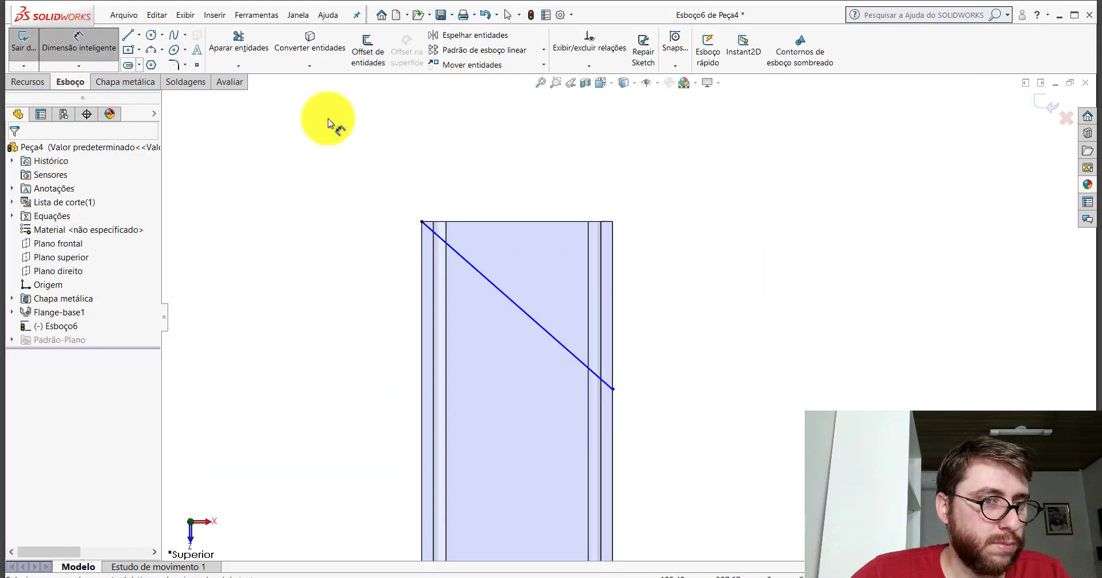
pyautogui.click(486, 276)
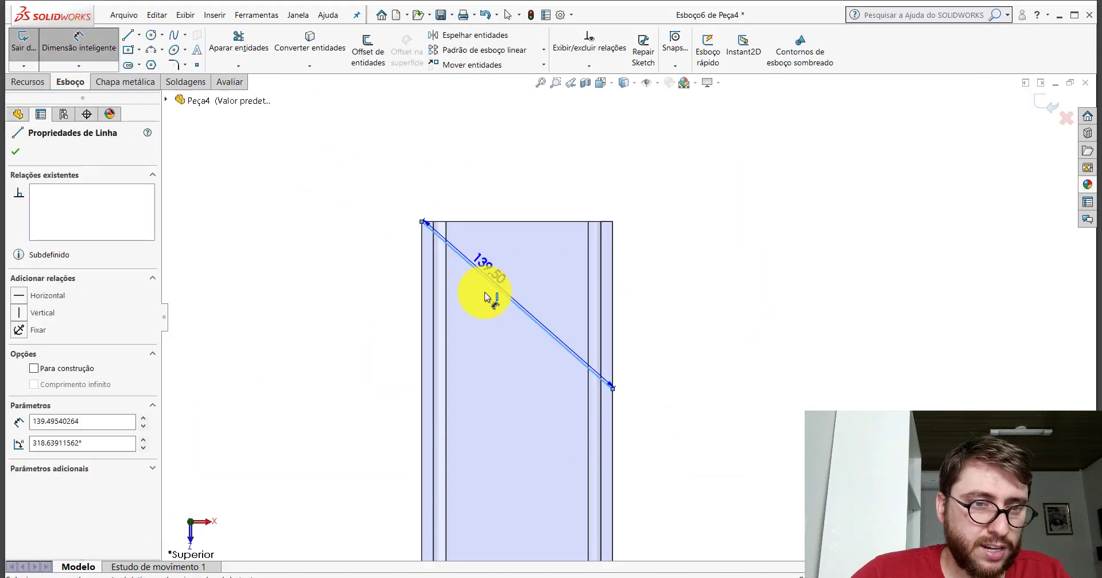
pyautogui.click(422, 337)
pyautogui.click(509, 406)
pyautogui.write('45')
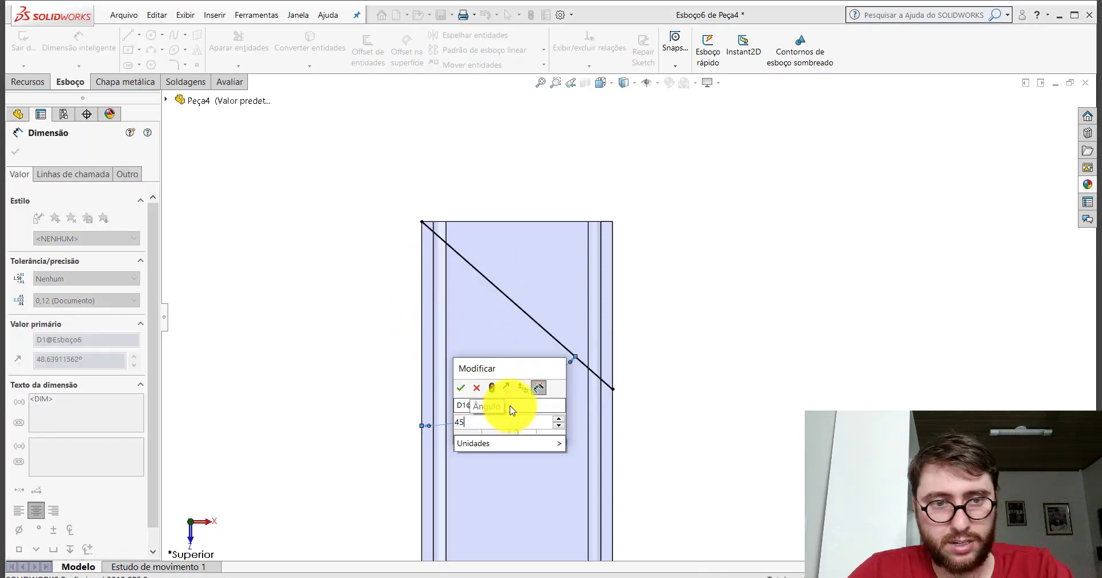
pyautogui.press('Return')
pyautogui.press('Escape')
pyautogui.press('z')
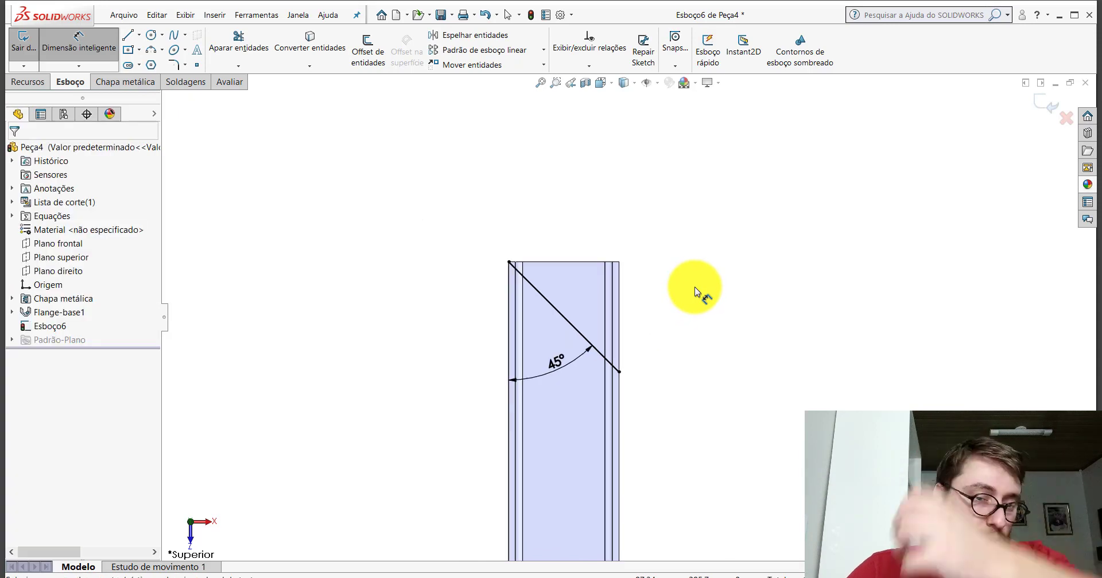
# Cut the channel end along the line with an Extruded Cut through all in both directions
pyautogui.click(28, 81)
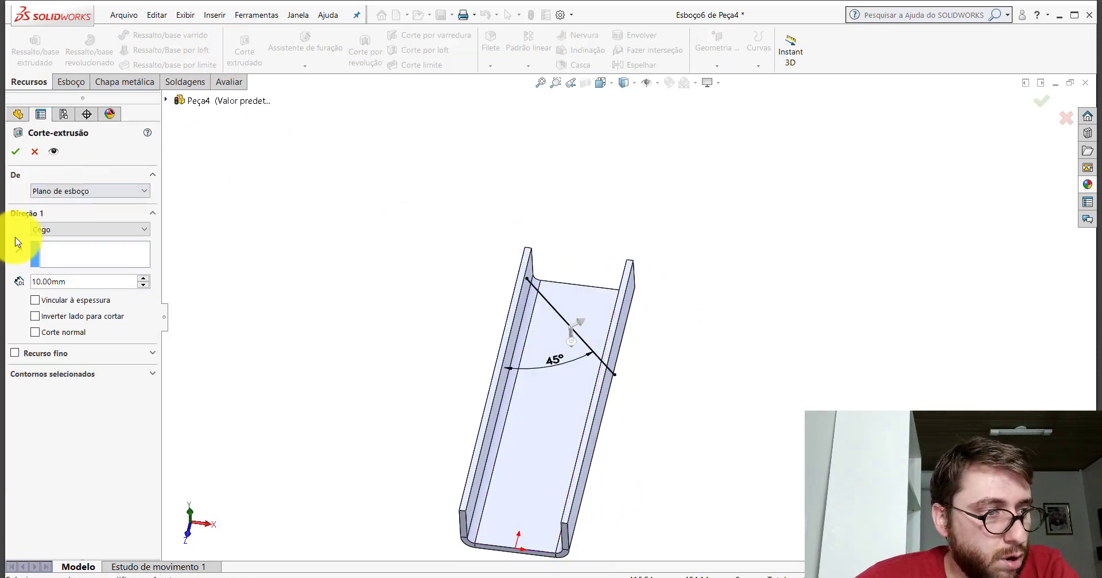
pyautogui.click(47, 245)
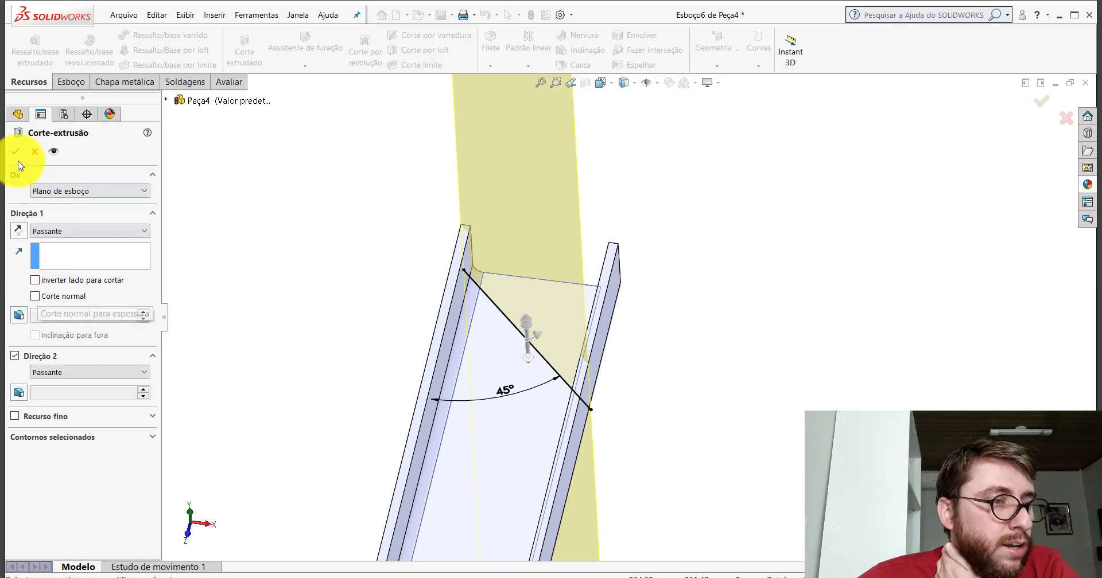
pyautogui.press('Return')
pyautogui.moveTo(533, 319)
pyautogui.mouseDown(button='middle')
pyautogui.moveTo(528, 385)
pyautogui.moveTo(580, 231)
pyautogui.mouseUp(button='middle')
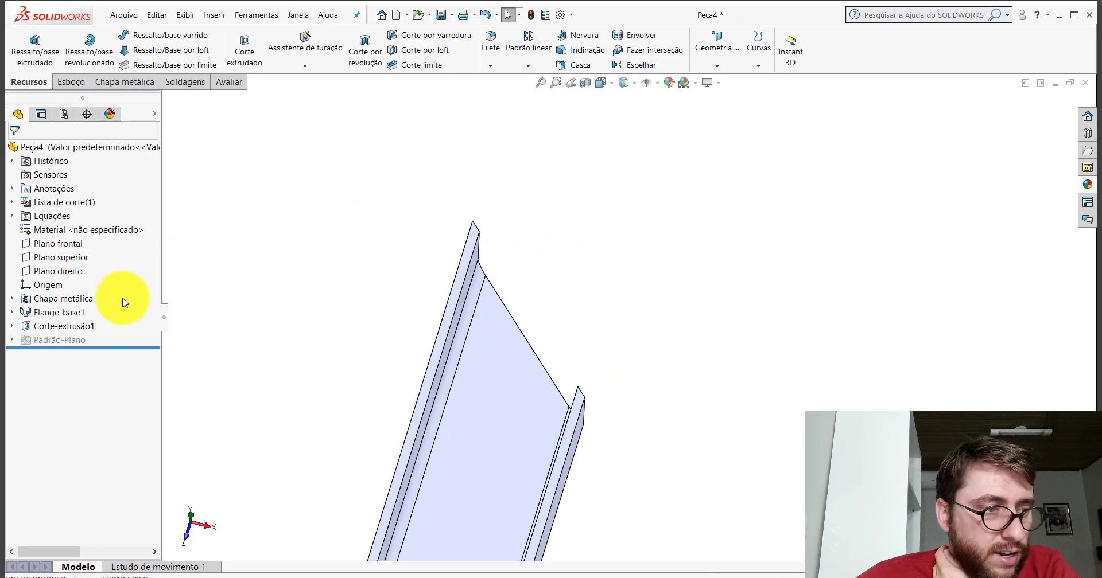
# Edit Corte-extrusão1 to enable Normal Cut
pyautogui.rightClick(66, 328)
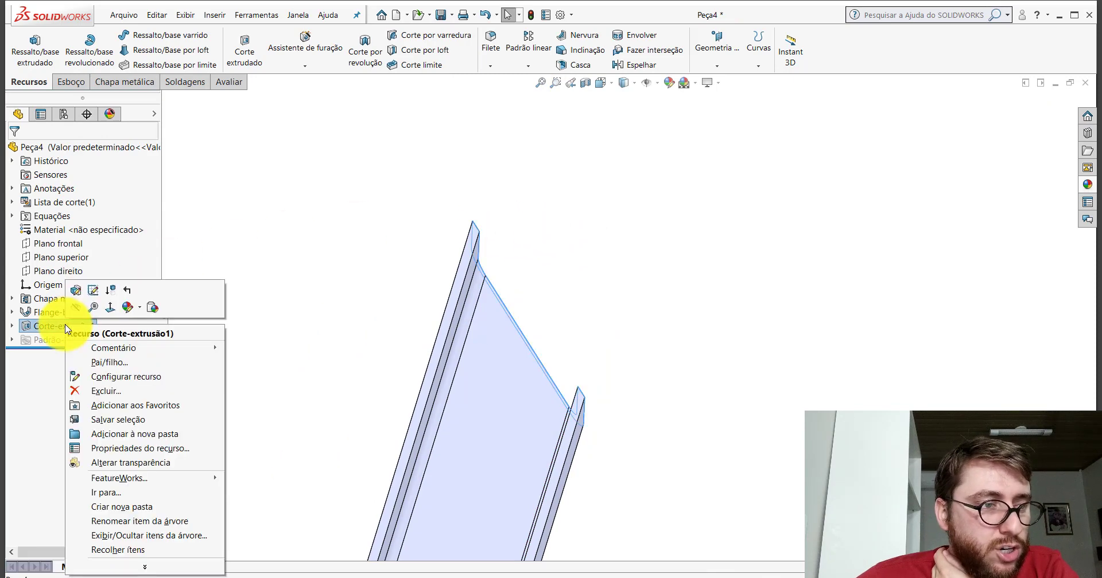
pyautogui.click(78, 290)
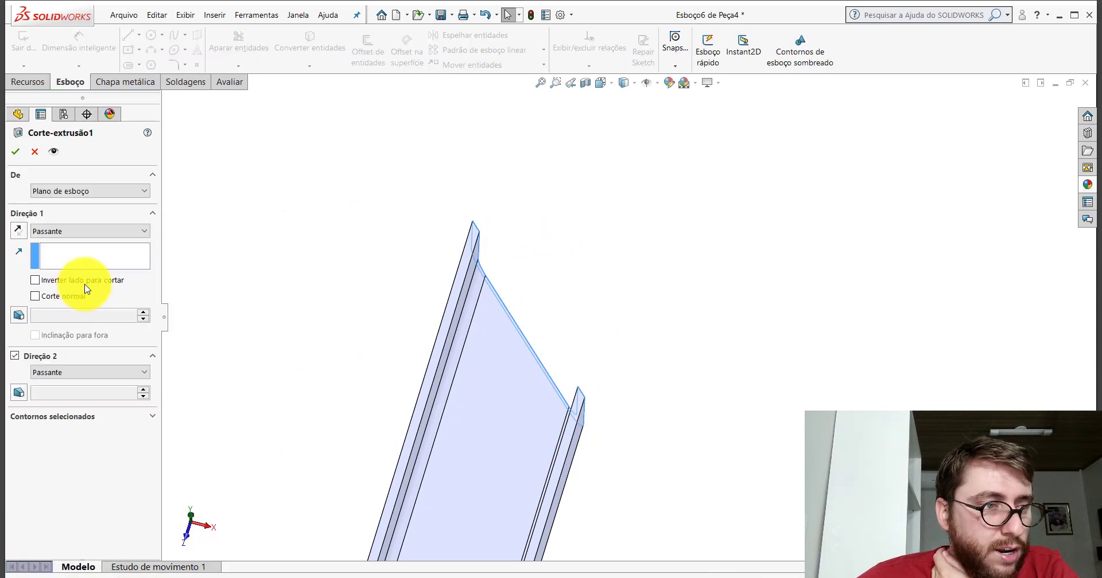
pyautogui.click(49, 296)
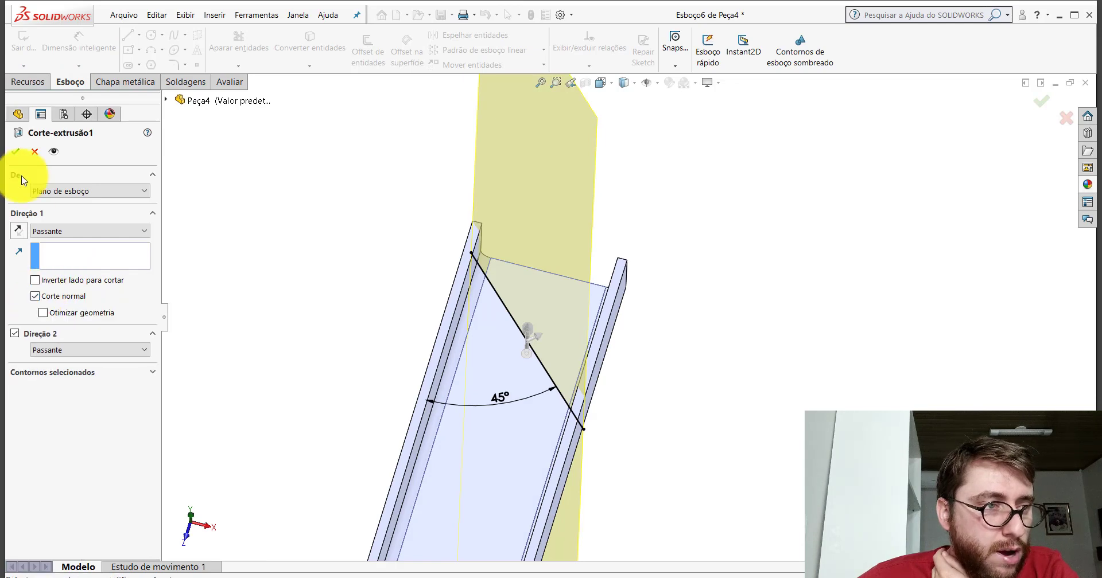
pyautogui.click(15, 151)
pyautogui.moveTo(485, 316)
pyautogui.mouseDown(button='middle')
pyautogui.moveTo(357, 291)
pyautogui.moveTo(488, 276)
pyautogui.mouseUp(button='middle')
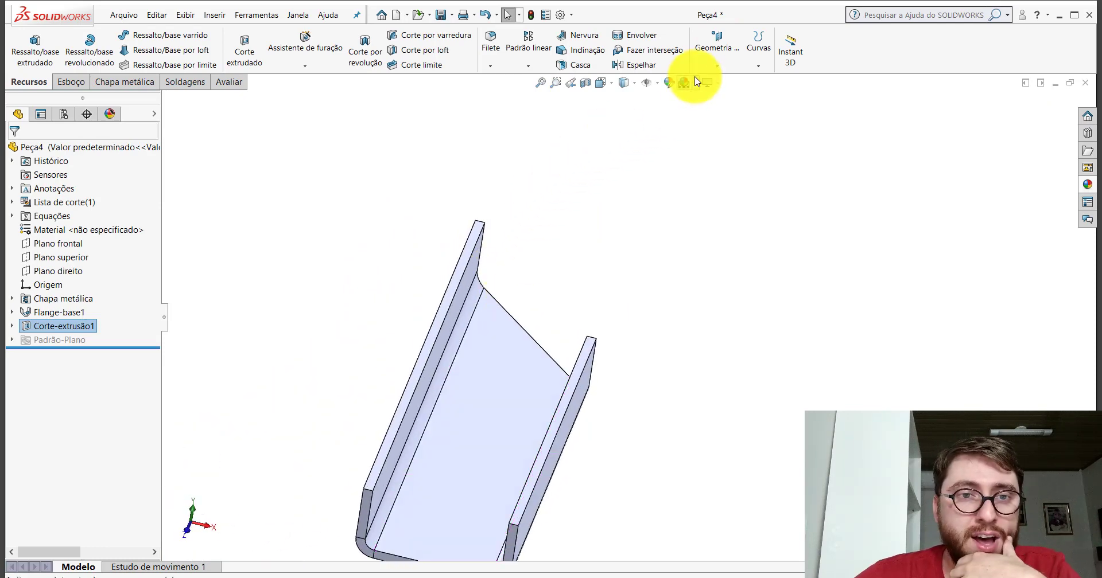
pyautogui.click(135, 82)
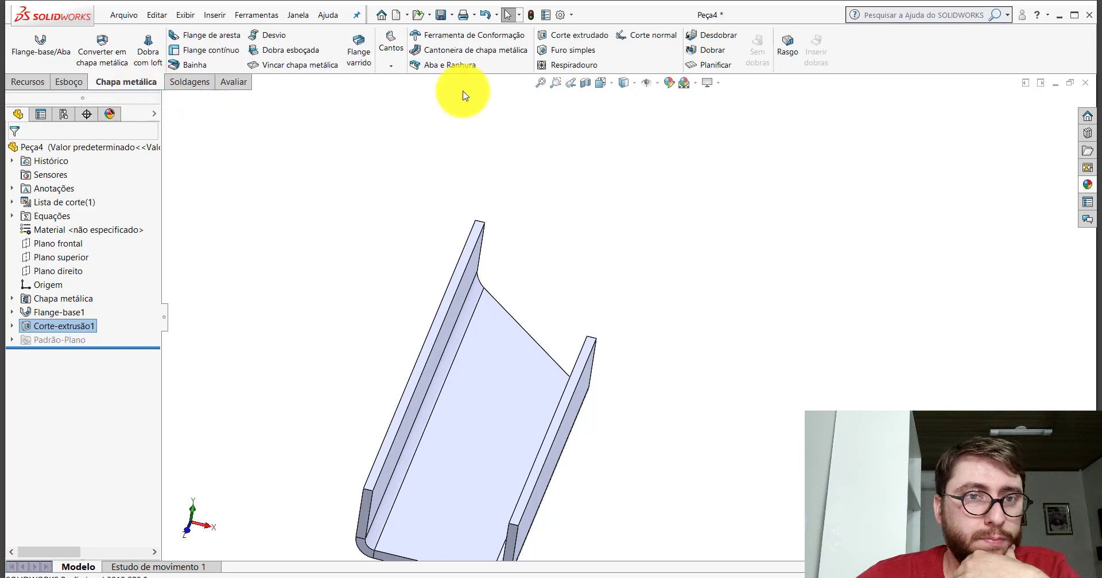
pyautogui.click(714, 64)
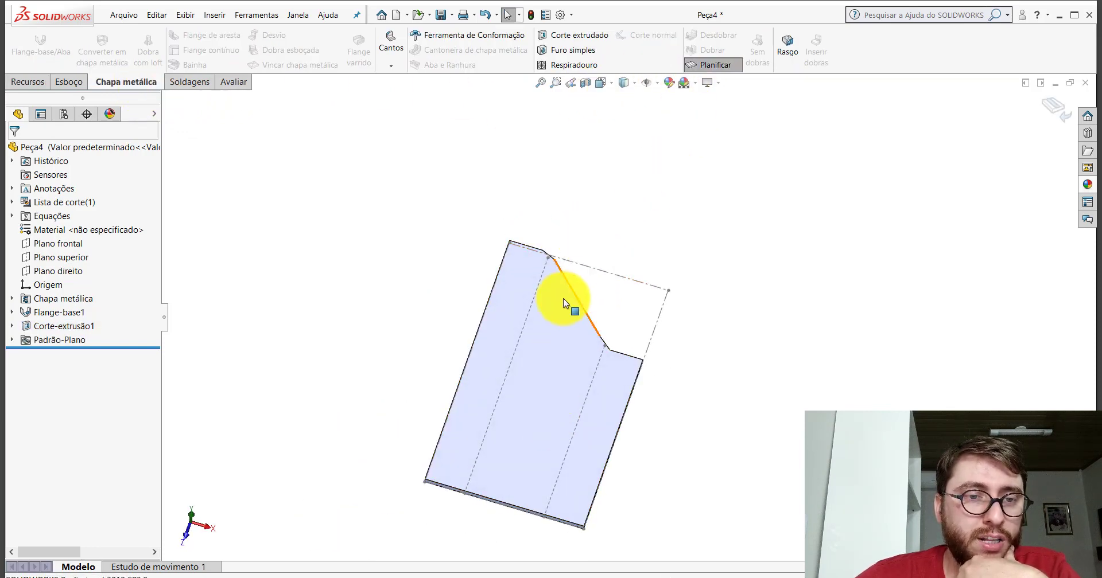
pyautogui.moveTo(557, 371); pyautogui.dragTo(559, 309, button='middle')
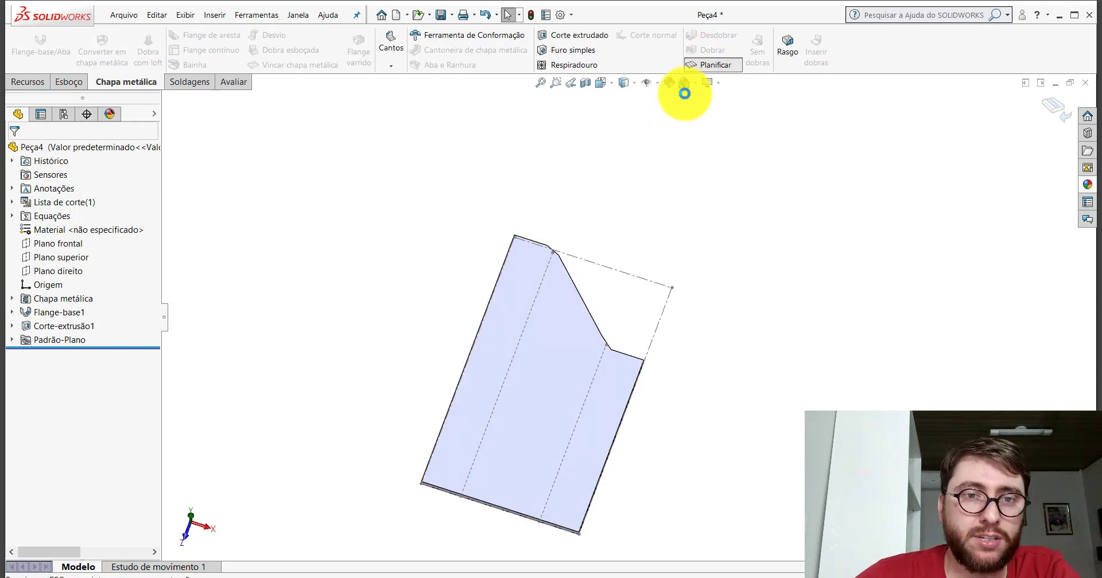
pyautogui.click(716, 65)
pyautogui.moveTo(602, 270)
pyautogui.mouseDown(button='middle')
pyautogui.moveTo(590, 285)
pyautogui.moveTo(575, 227)
pyautogui.mouseUp(button='middle')
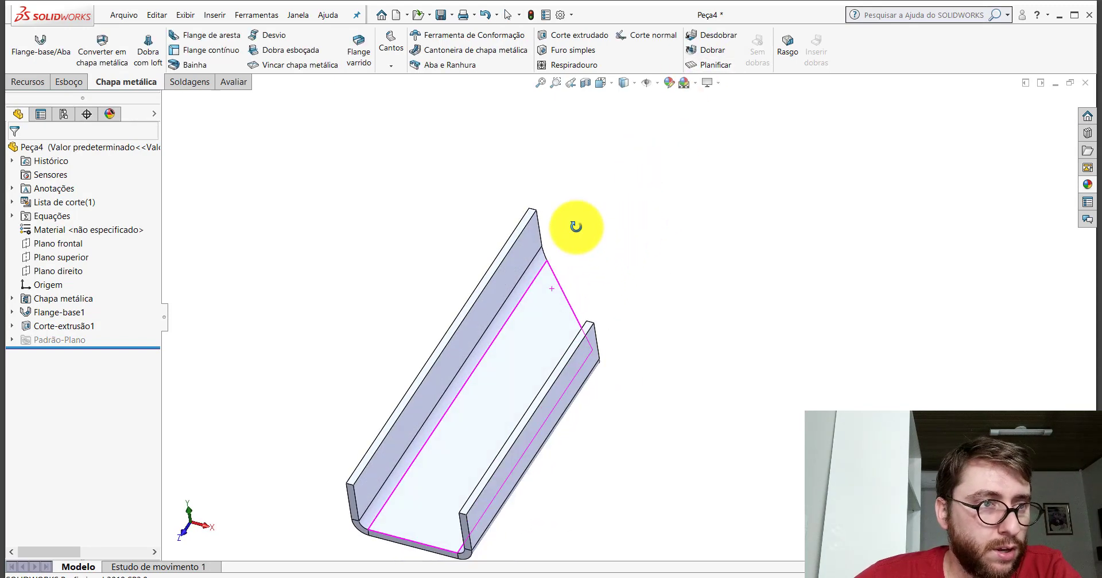
pyautogui.click(232, 81)
pyautogui.click(143, 46)
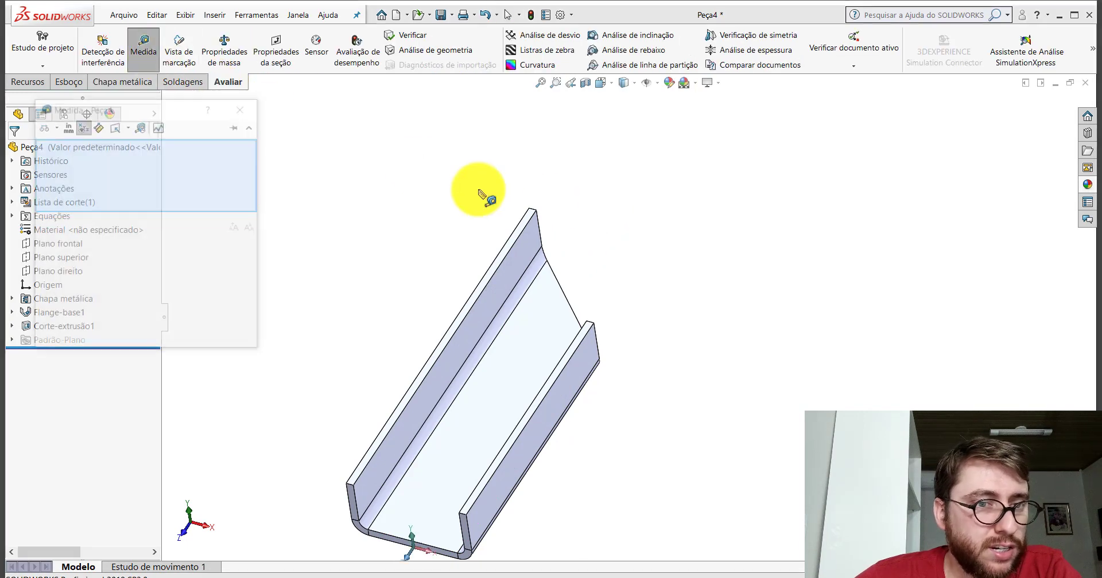
pyautogui.click(525, 222)
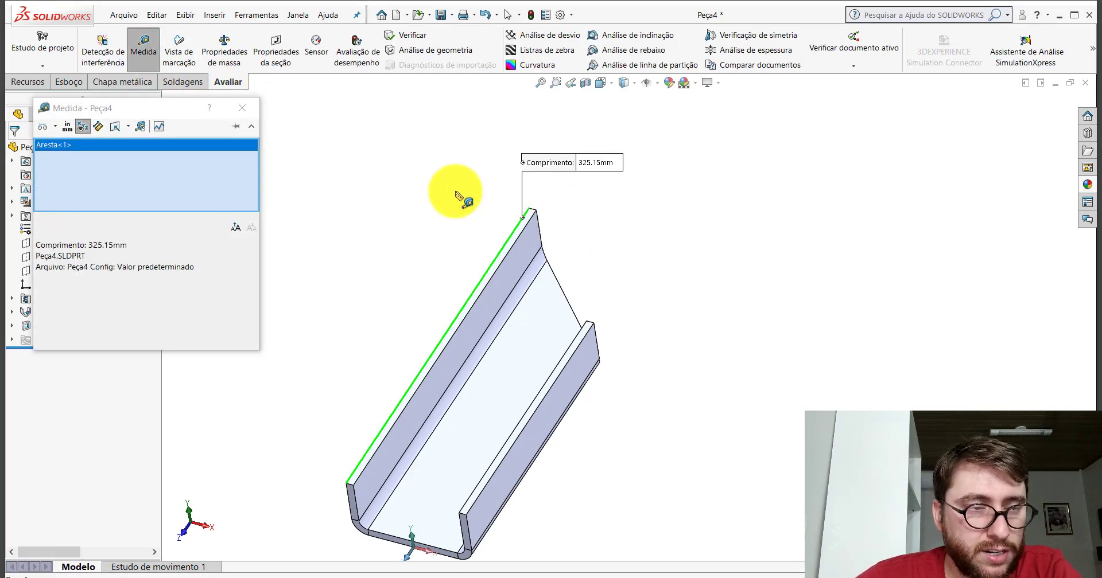
pyautogui.click(241, 108)
pyautogui.moveTo(549, 316)
pyautogui.mouseDown(button='middle')
pyautogui.moveTo(536, 205)
pyautogui.moveTo(524, 331)
pyautogui.mouseUp(button='middle')
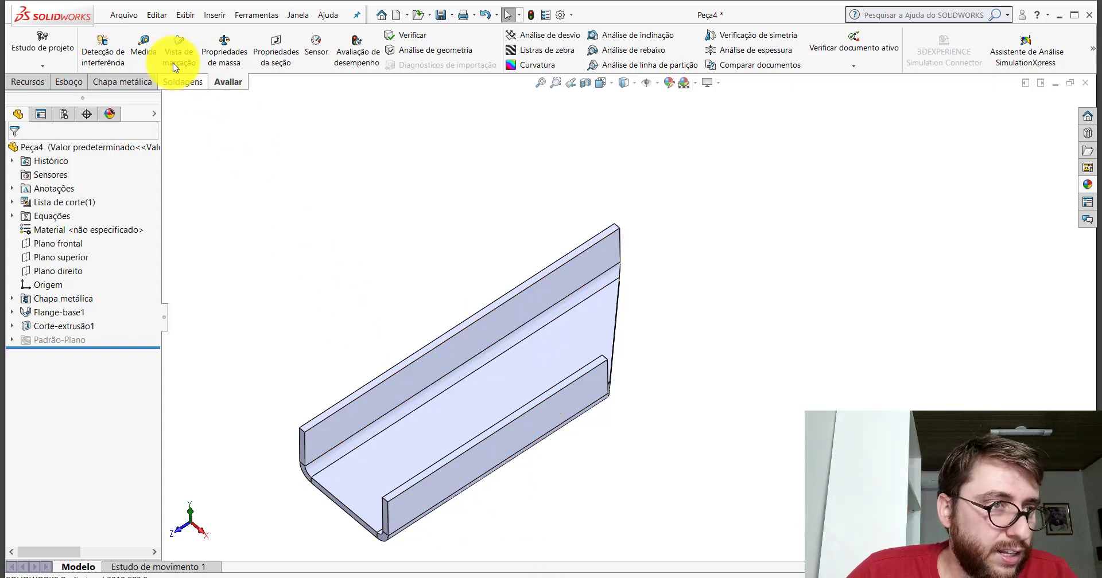
# Change the base flange length dimension from 331.50 to 337.85 mm
pyautogui.scroll(2, 592, 334)
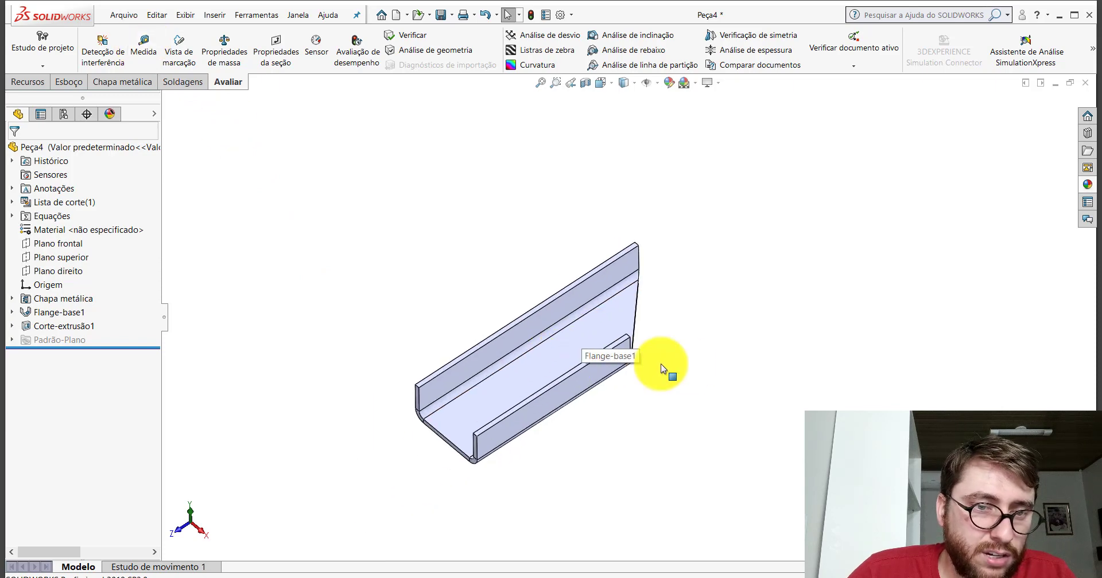
pyautogui.scroll(-2, 659, 364)
pyautogui.click(518, 309)
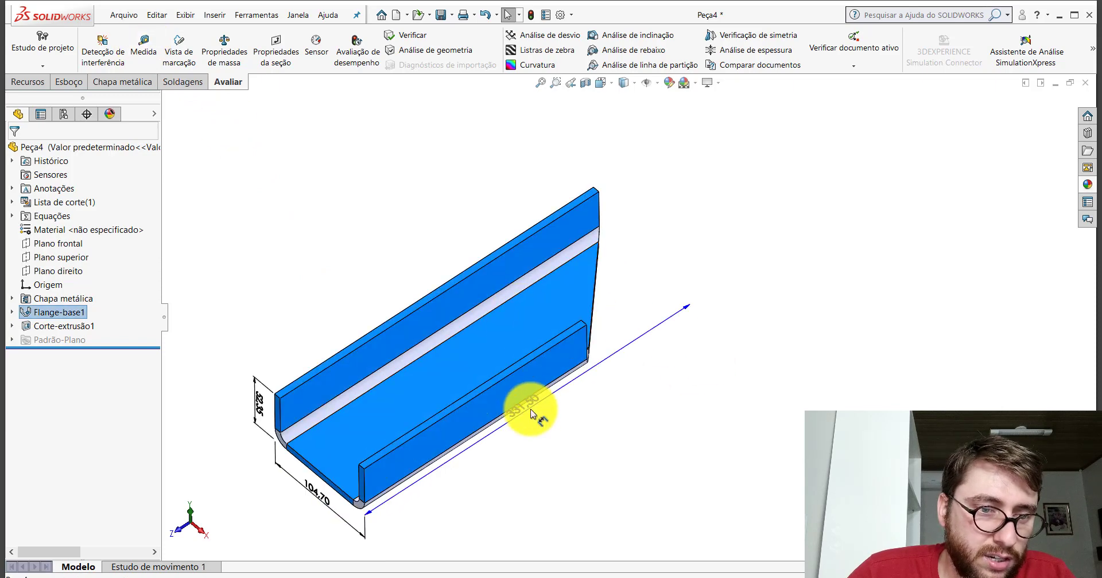
pyautogui.click(541, 430)
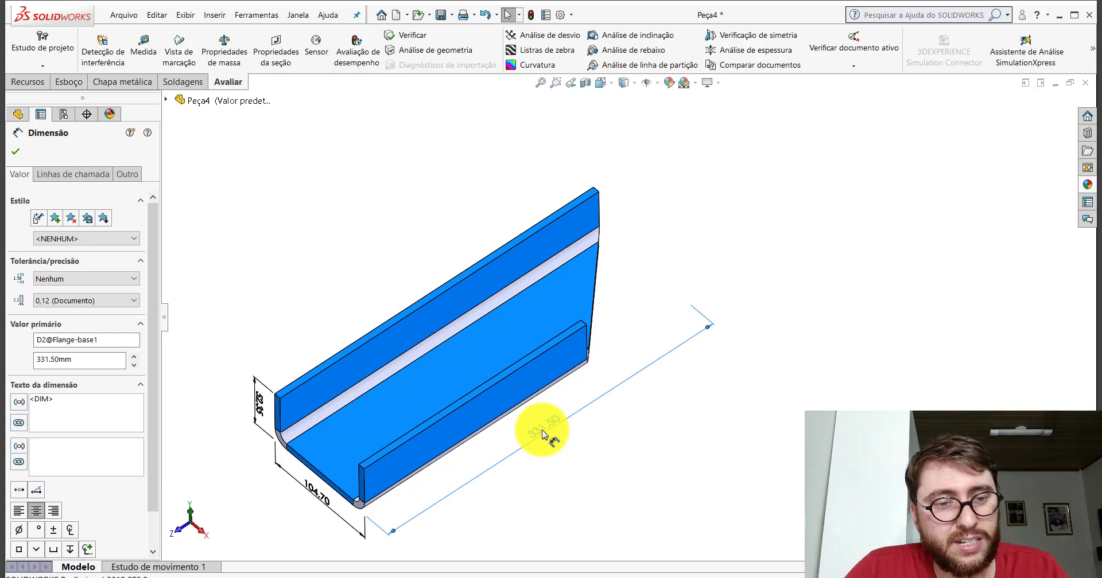
pyautogui.doubleClick(541, 429)
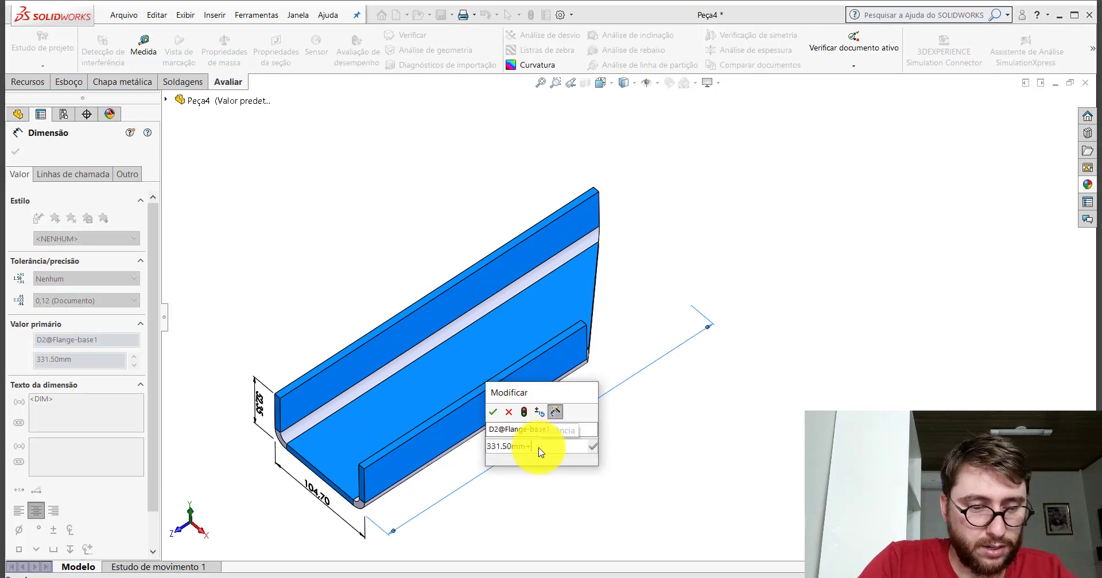
pyautogui.write('6.35')
pyautogui.press('Return')
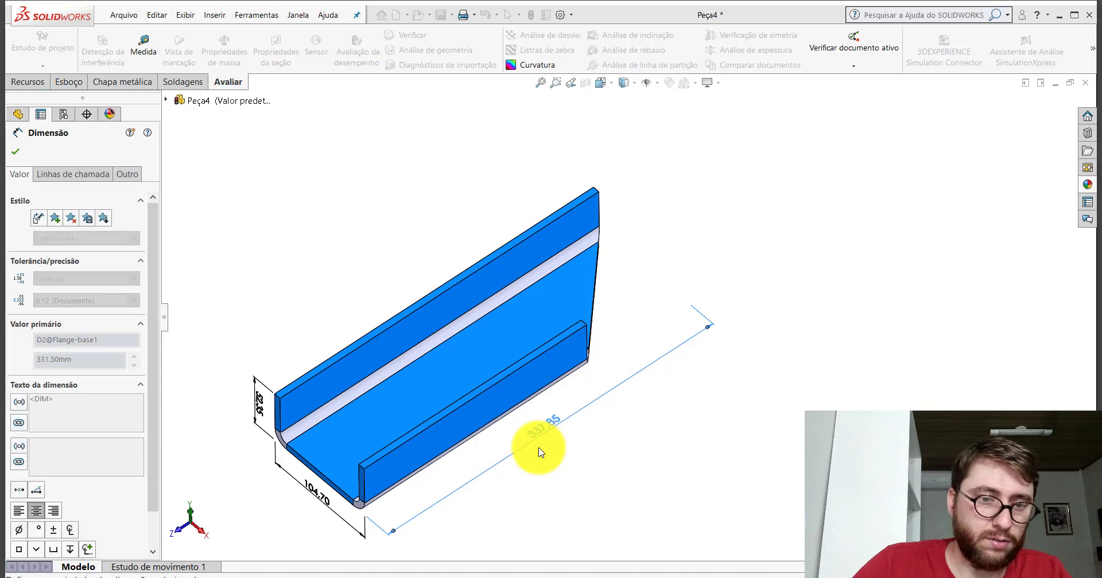
pyautogui.click(469, 169)
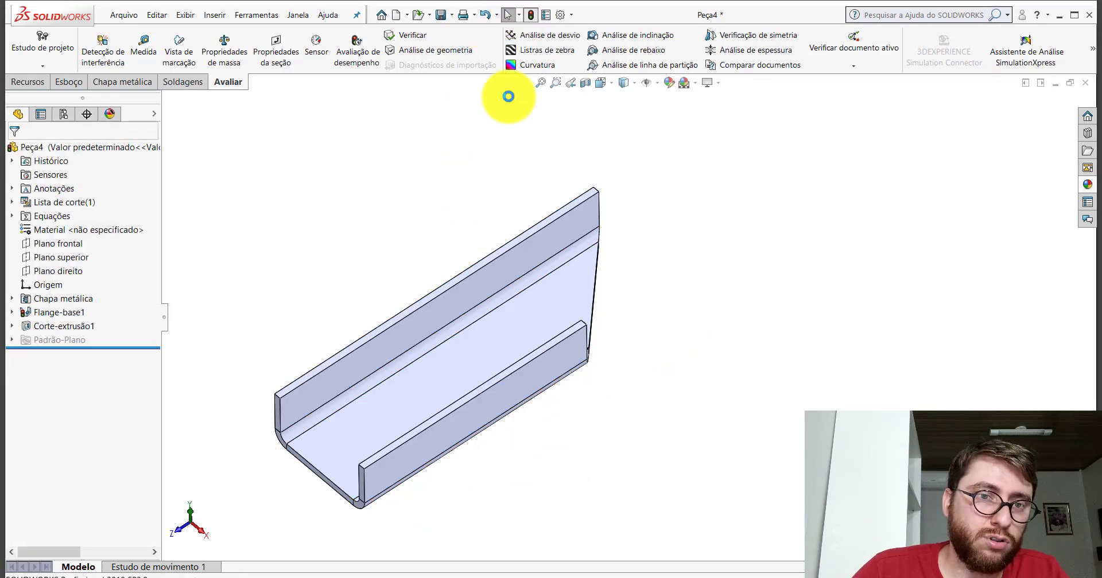
# Measure the top and lower flange edges, then switch to the PP-ESC(064)2000 reference part
pyautogui.click(144, 46)
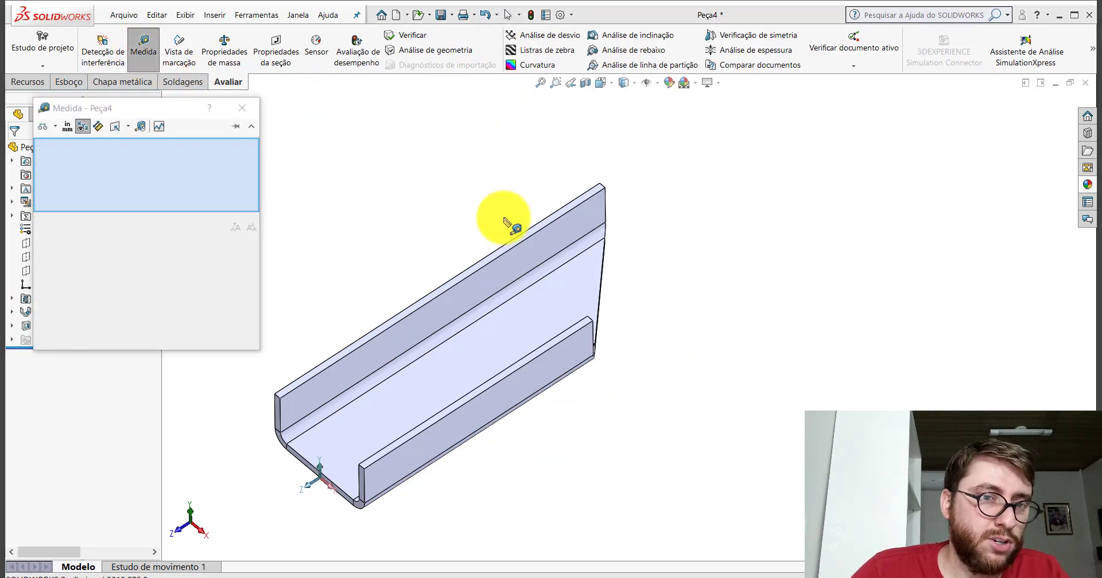
pyautogui.click(519, 238)
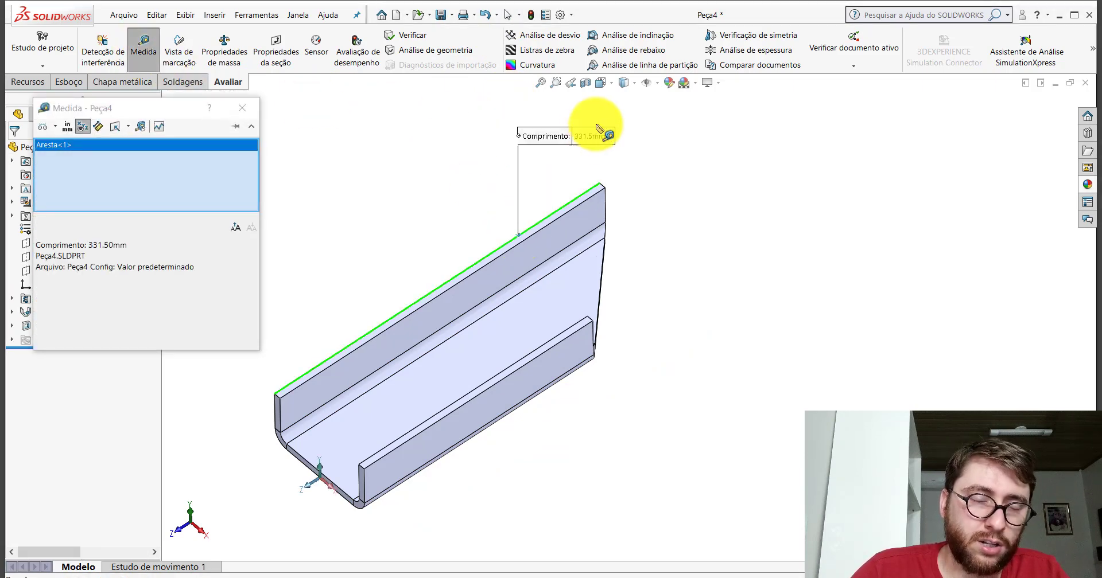
pyautogui.click(242, 108)
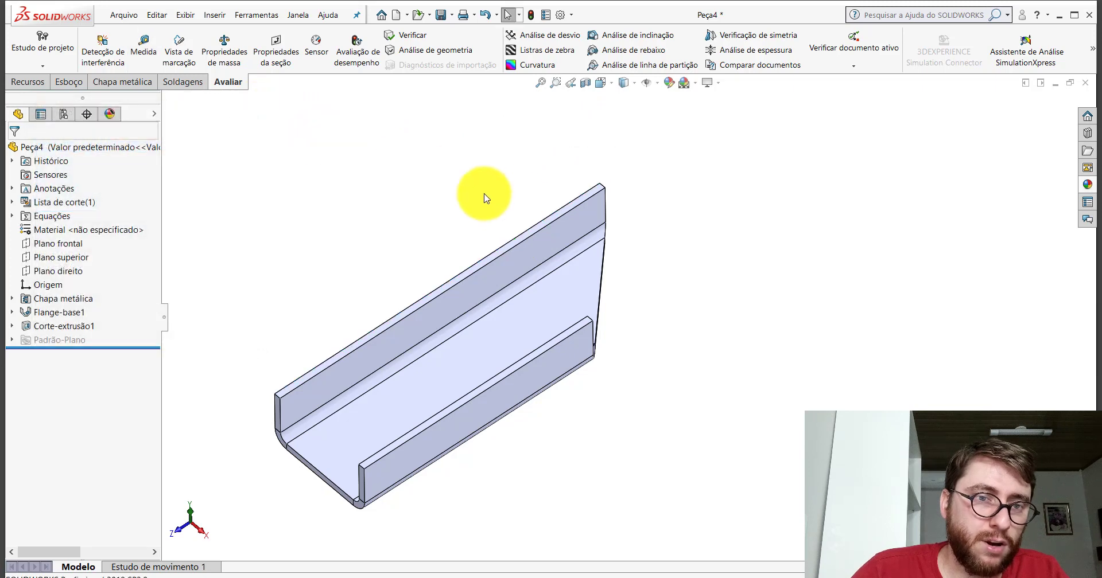
pyautogui.click(143, 46)
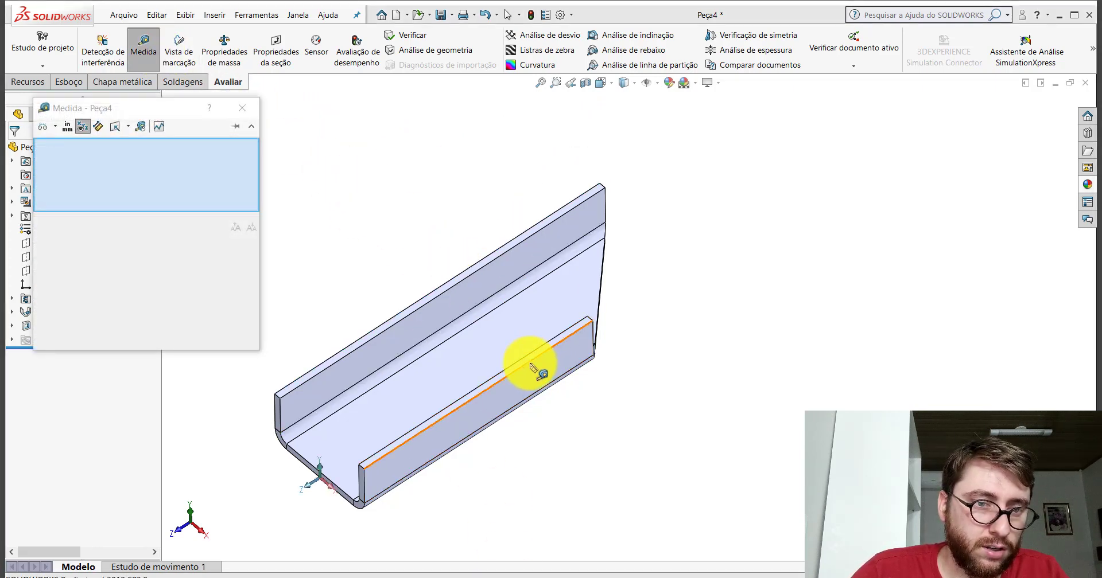
pyautogui.click(534, 367)
pyautogui.click(242, 108)
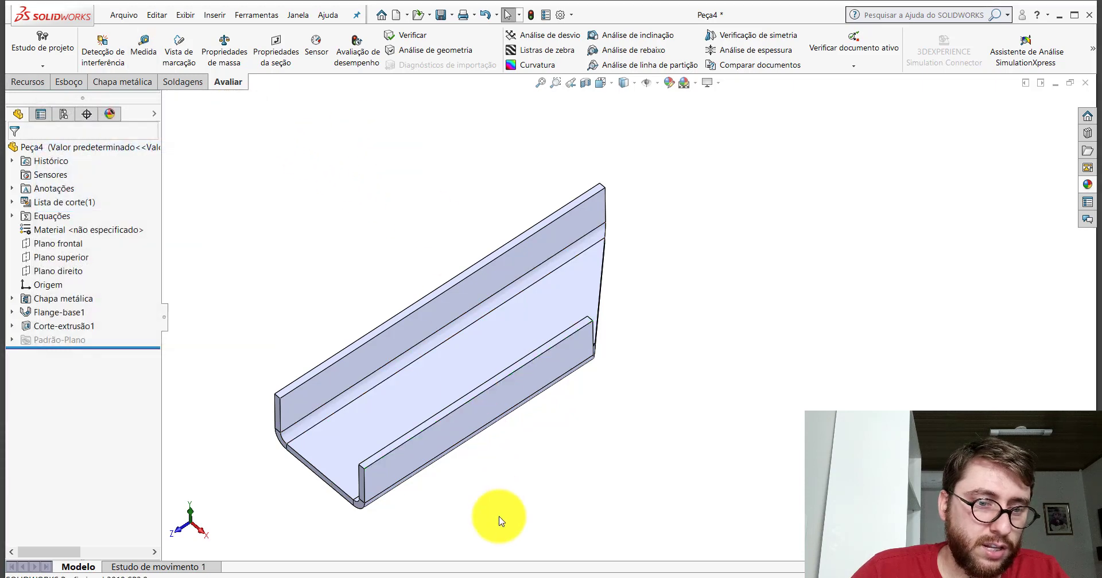
pyautogui.click(505, 533)
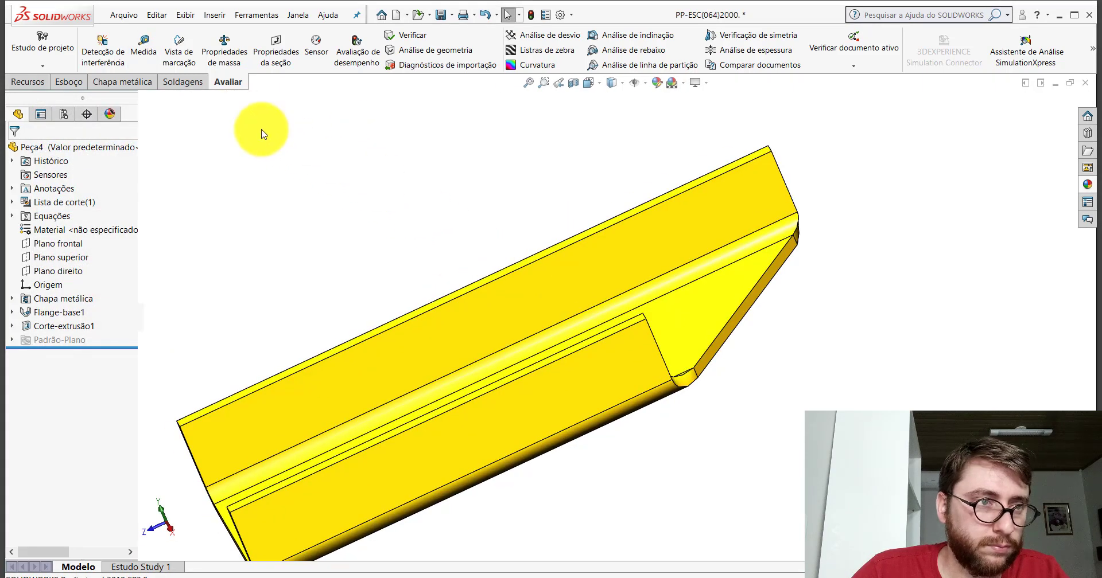
# Measure the flange edge length on the reference part PP-ESC(064)2000
pyautogui.click(151, 51)
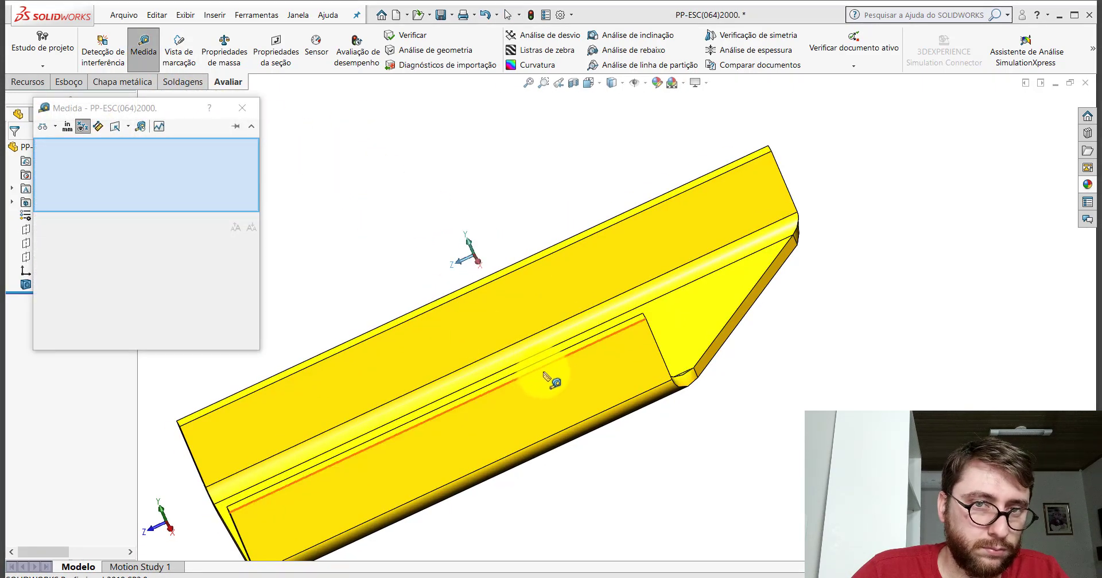
pyautogui.moveTo(543, 373); pyautogui.dragTo(571, 386, button='middle')
pyautogui.click(577, 389)
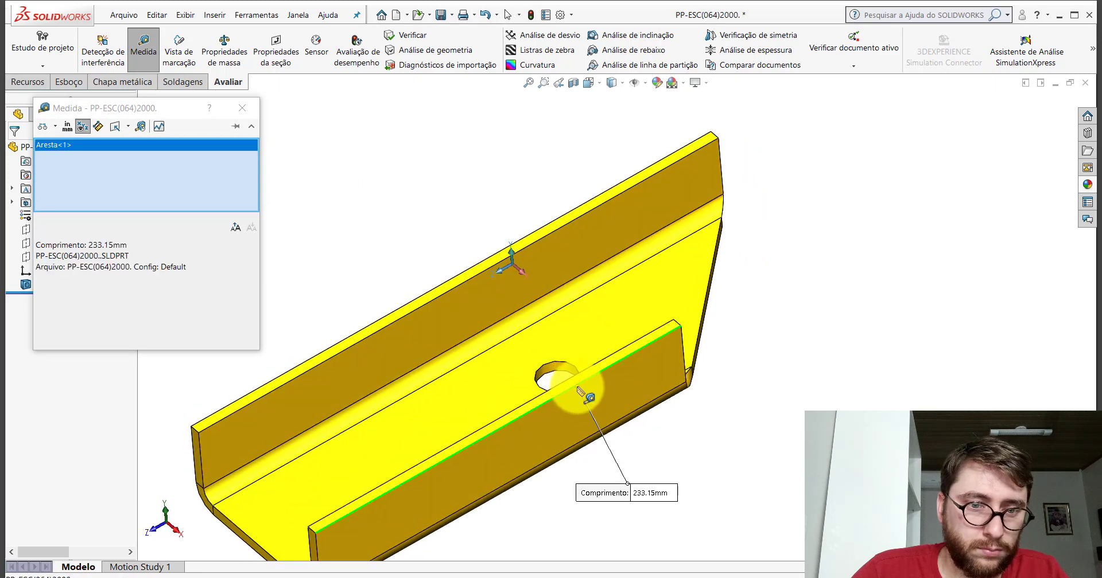
pyautogui.click(241, 107)
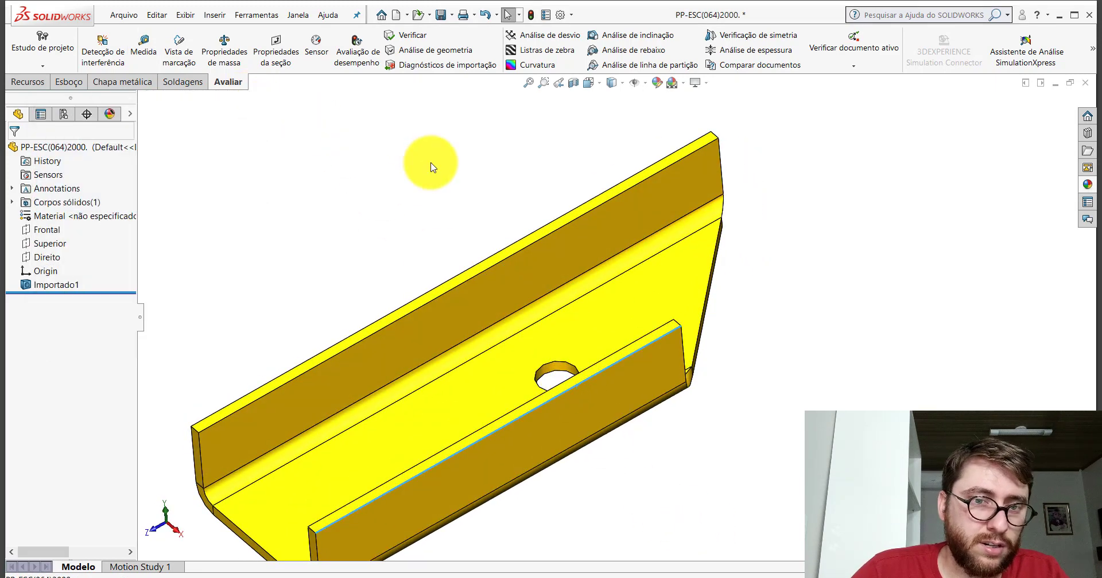
# Measure the reference part's hole diameter, confirming it is Ø23 mm
pyautogui.moveTo(430, 165)
pyautogui.mouseDown(button='middle')
pyautogui.moveTo(615, 295)
pyautogui.moveTo(625, 290)
pyautogui.mouseUp(button='middle')
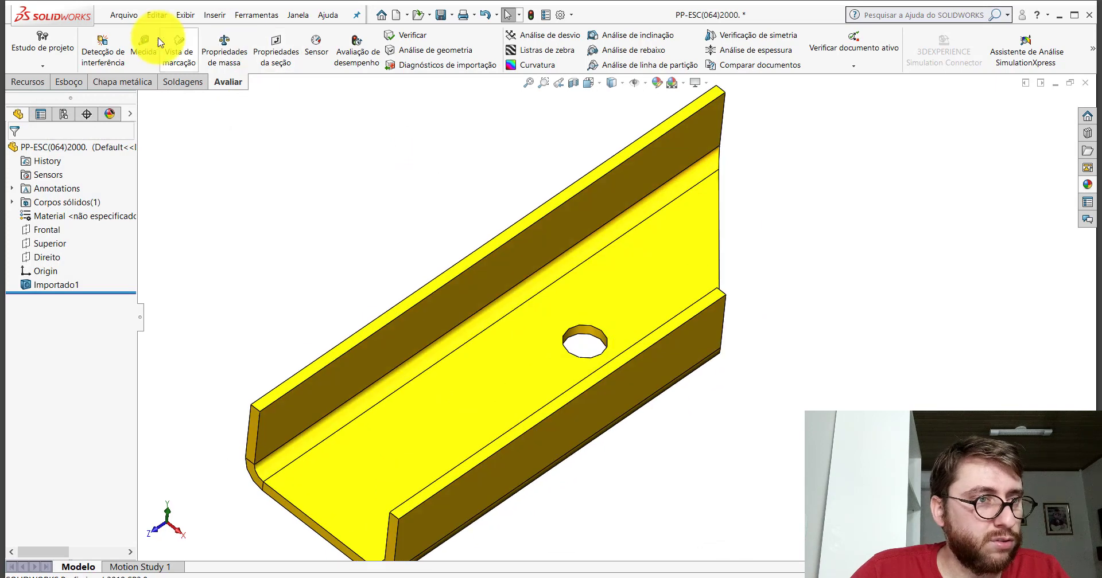
pyautogui.click(143, 46)
pyautogui.click(596, 332)
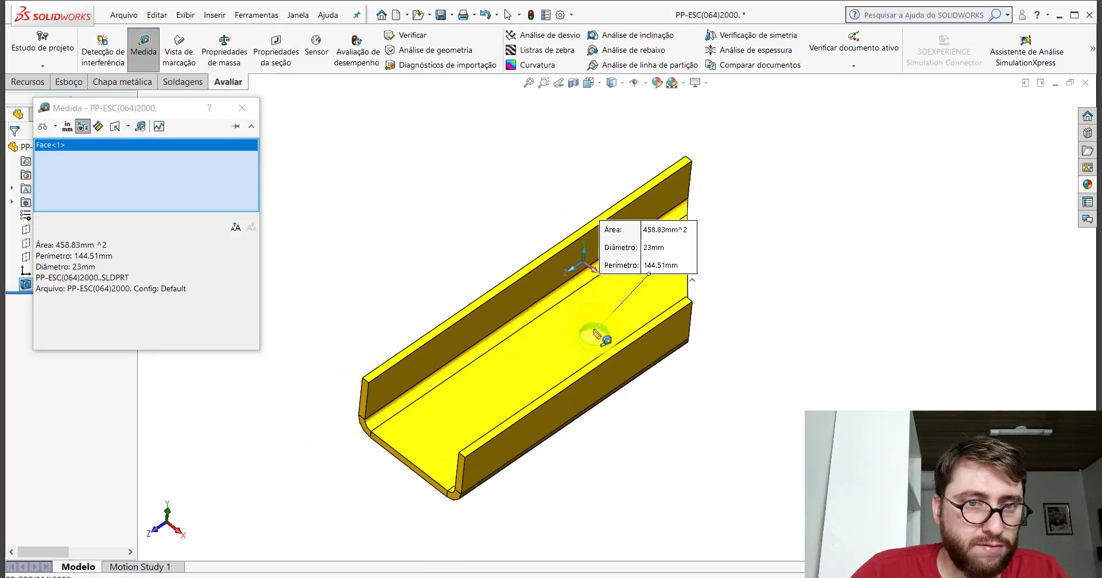
pyautogui.click(595, 332)
pyautogui.moveTo(595, 332); pyautogui.dragTo(596, 354, button='middle')
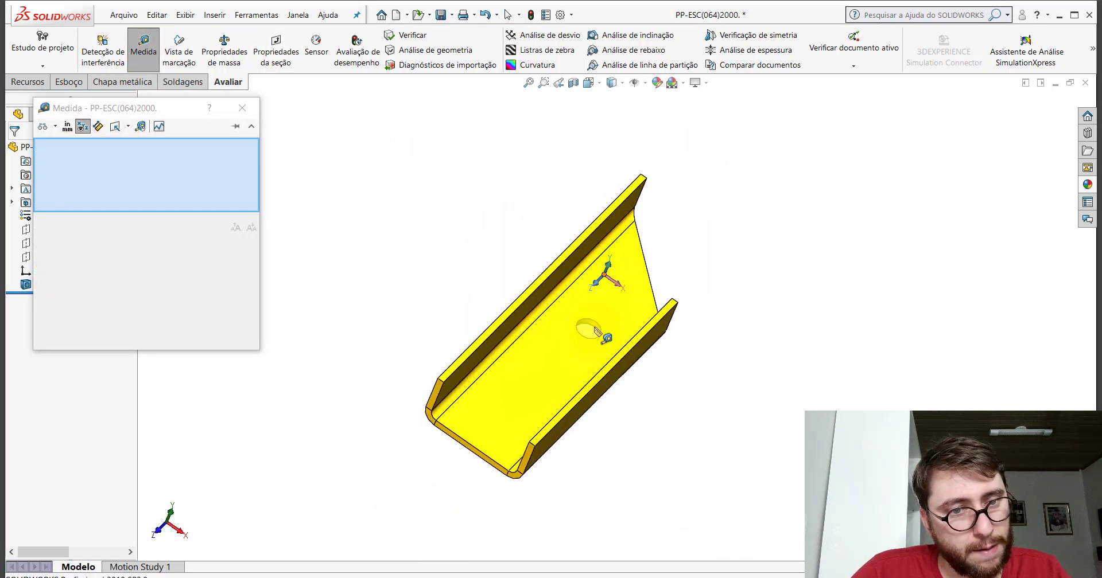
pyautogui.click(596, 330)
pyautogui.click(594, 329)
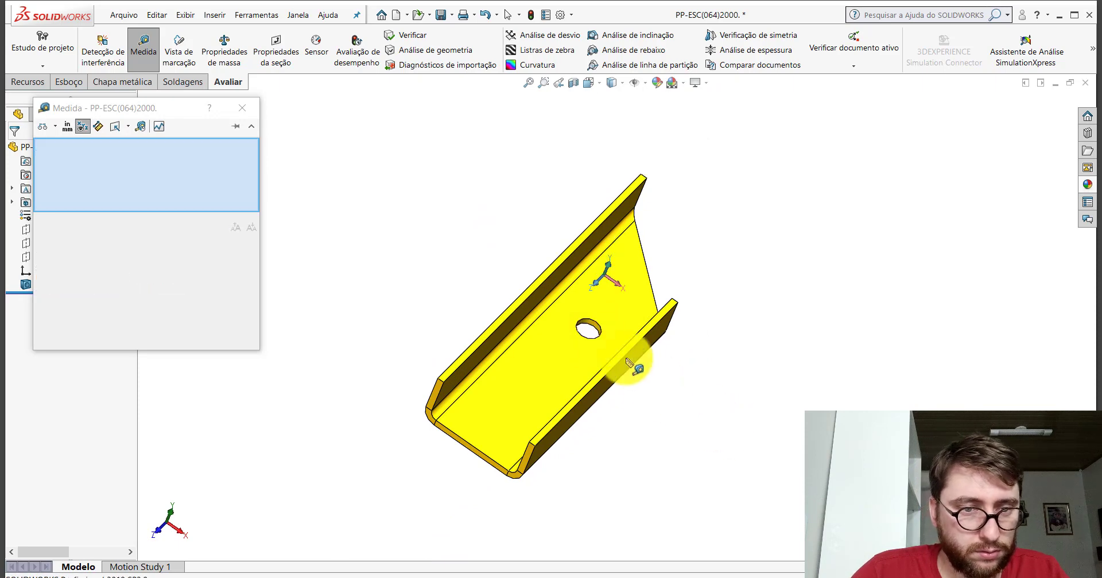
pyautogui.scroll(-5, 586, 305)
pyautogui.click(584, 294)
pyautogui.scroll(4, 584, 294)
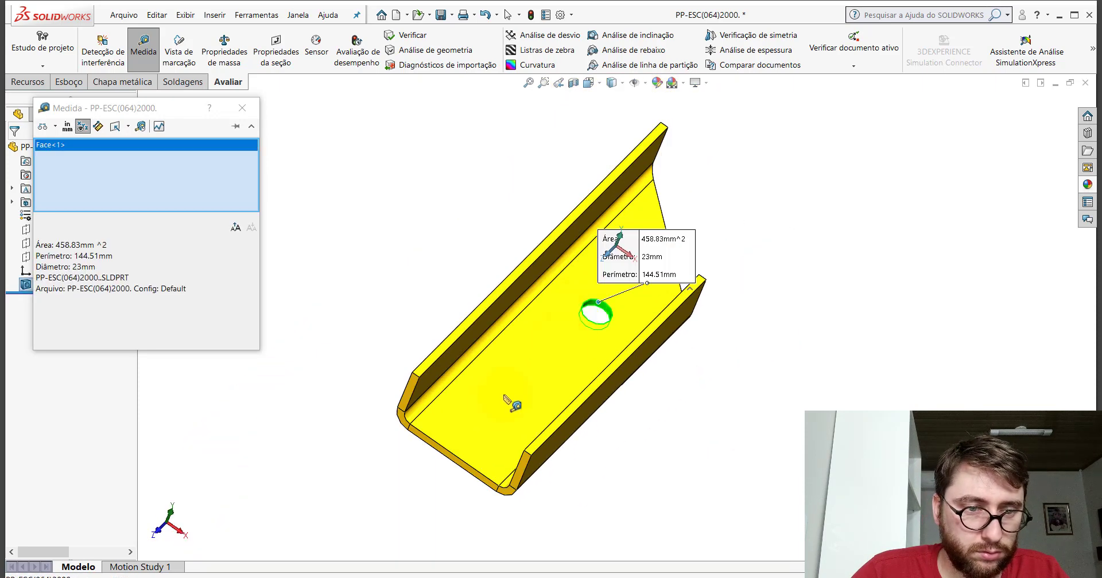
# Measure the hole's 190 mm distance from the end edge, then return to Peça4
pyautogui.click(448, 454)
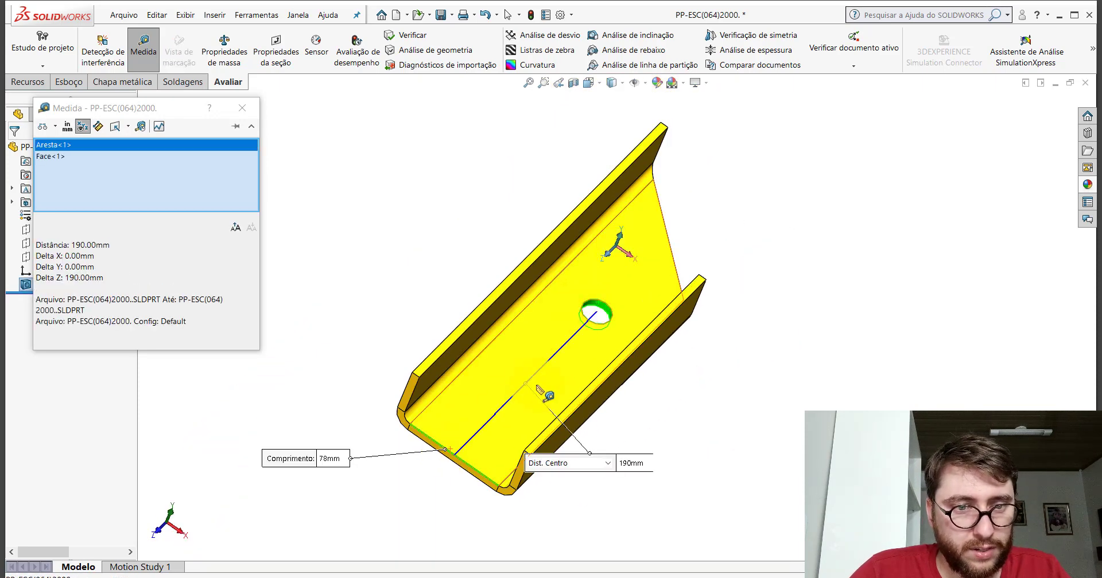
pyautogui.moveTo(540, 395); pyautogui.dragTo(509, 450, button='middle')
pyautogui.click(250, 112)
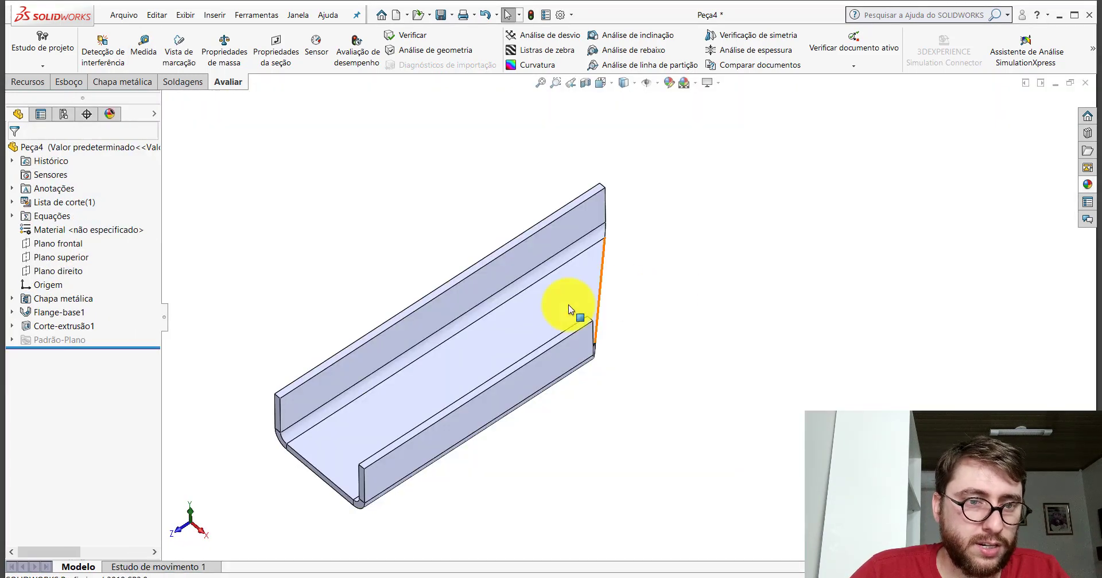
# Start a sketch on the channel's bottom face, viewed normal to it
pyautogui.click(480, 335)
pyautogui.click(533, 307)
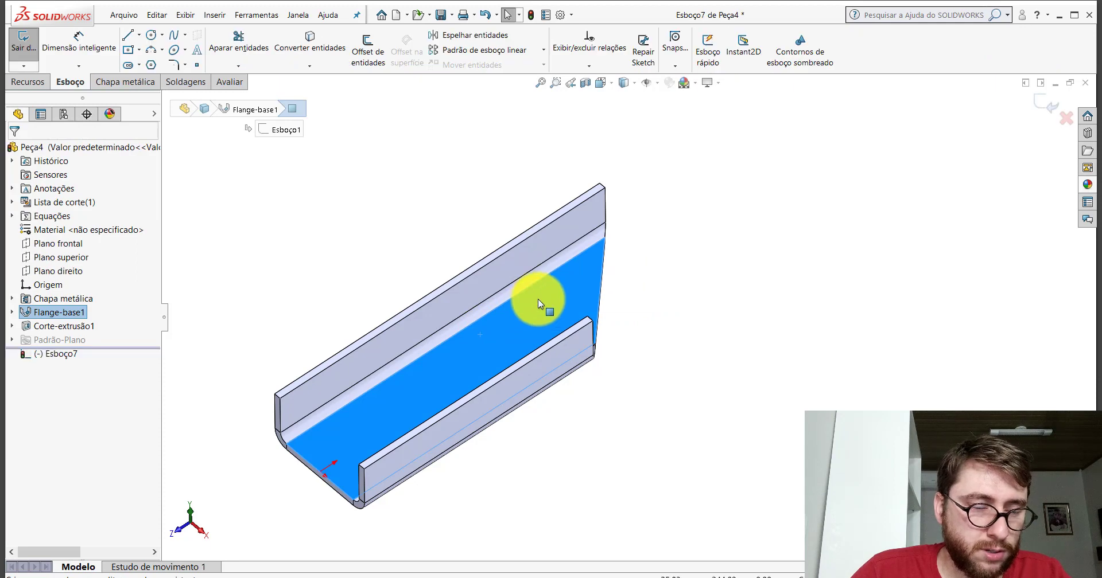
pyautogui.press('space')
pyautogui.click(117, 81)
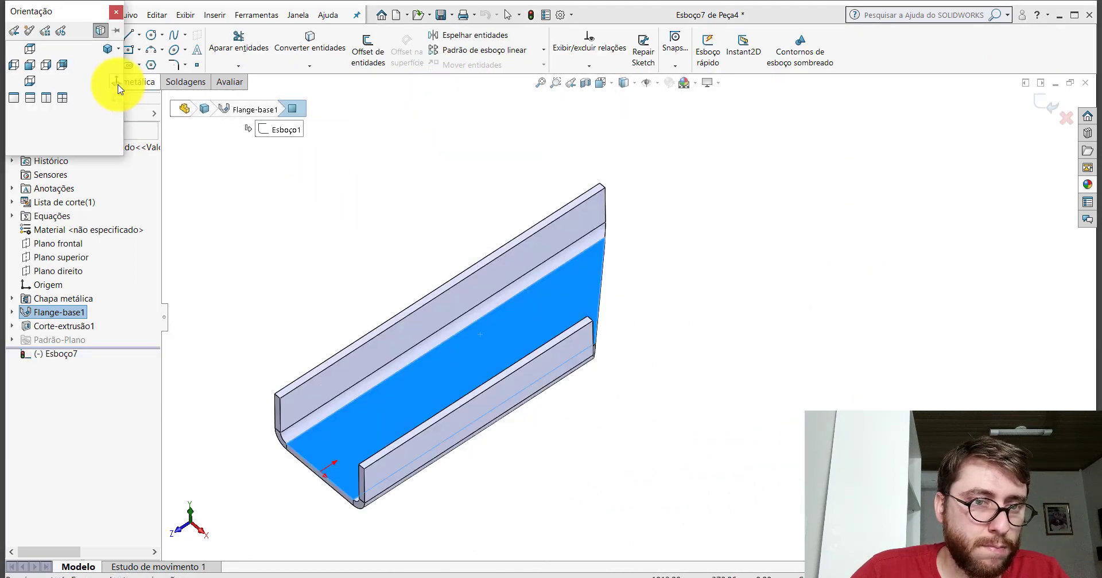
pyautogui.click(127, 81)
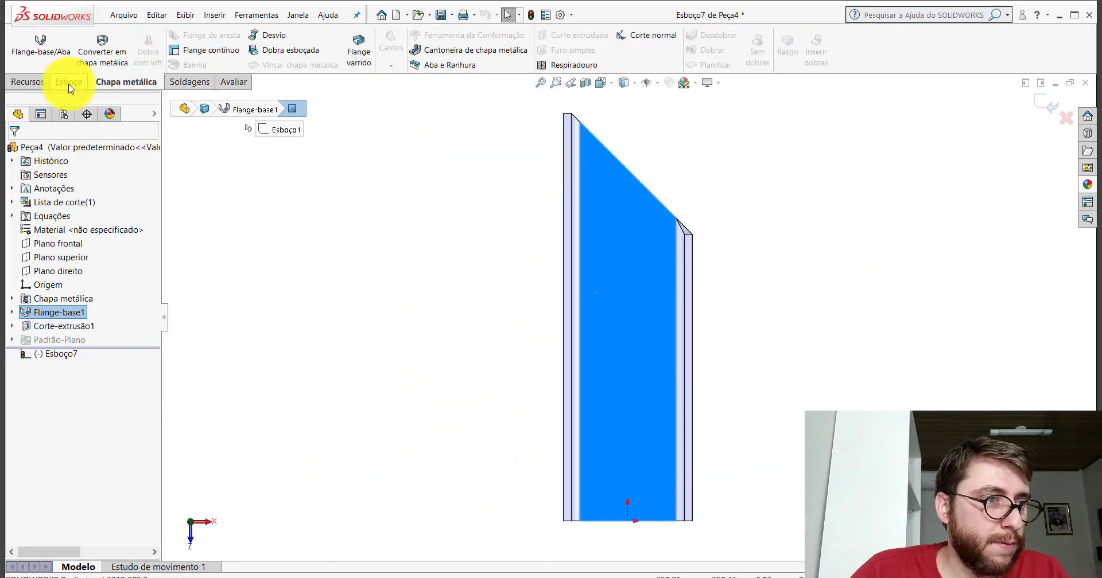
pyautogui.click(69, 82)
# Draw a centerline up the face from the bottom edge's midpoint, with a circle at its top end
pyautogui.click(140, 35)
pyautogui.click(158, 62)
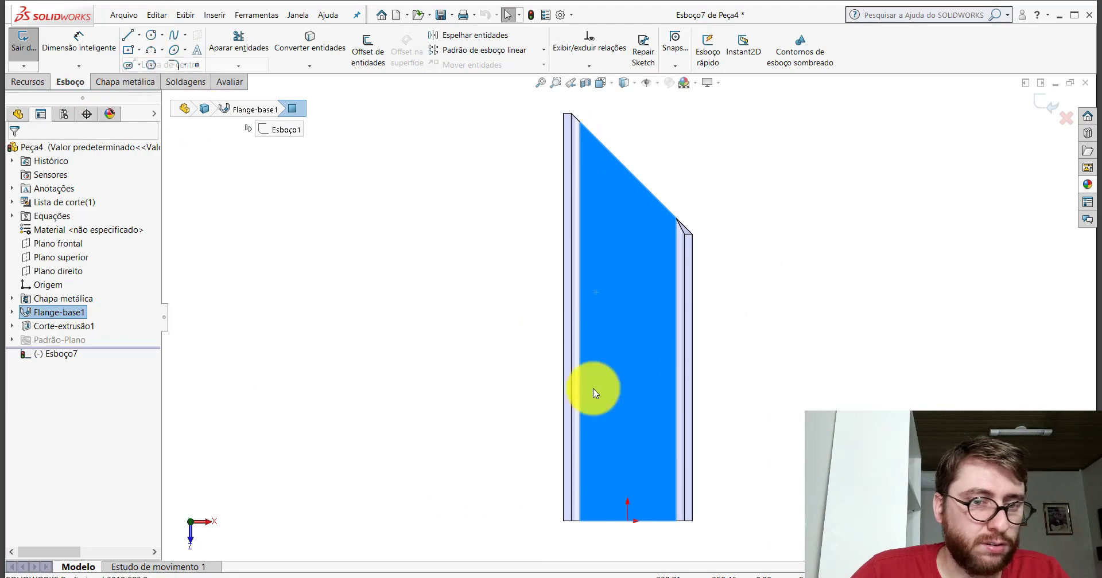
pyautogui.scroll(2, 731, 522)
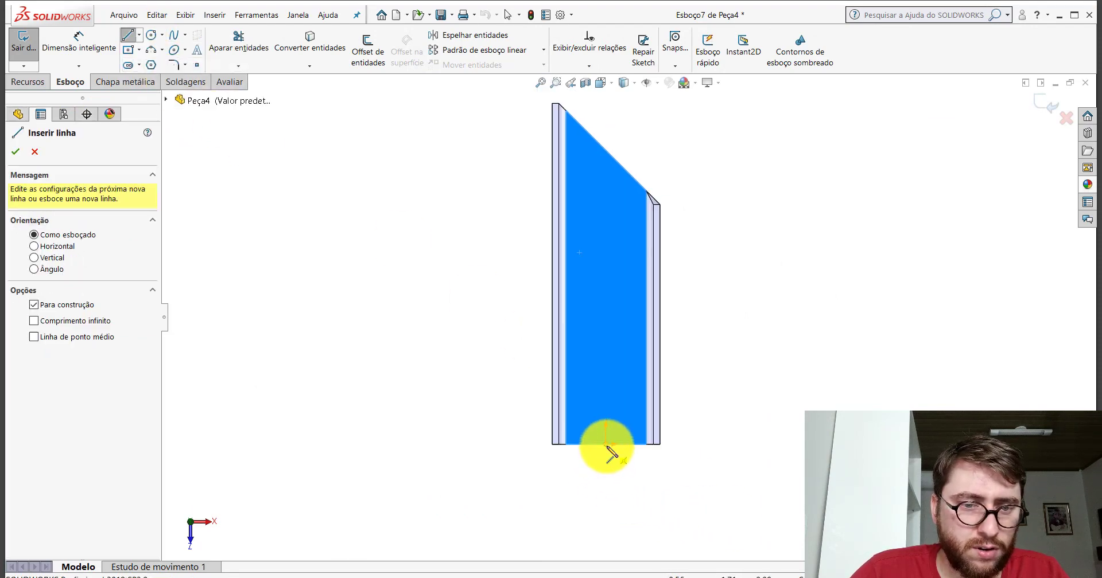
pyautogui.click(607, 447)
pyautogui.click(606, 282)
pyautogui.press('Escape')
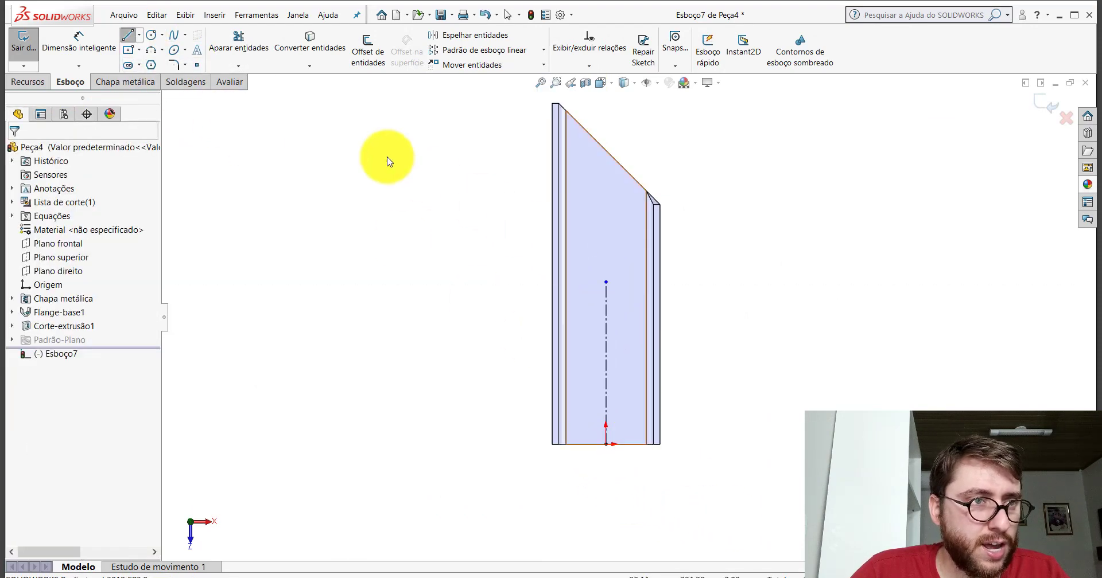
pyautogui.click(151, 35)
pyautogui.scroll(-3, 641, 307)
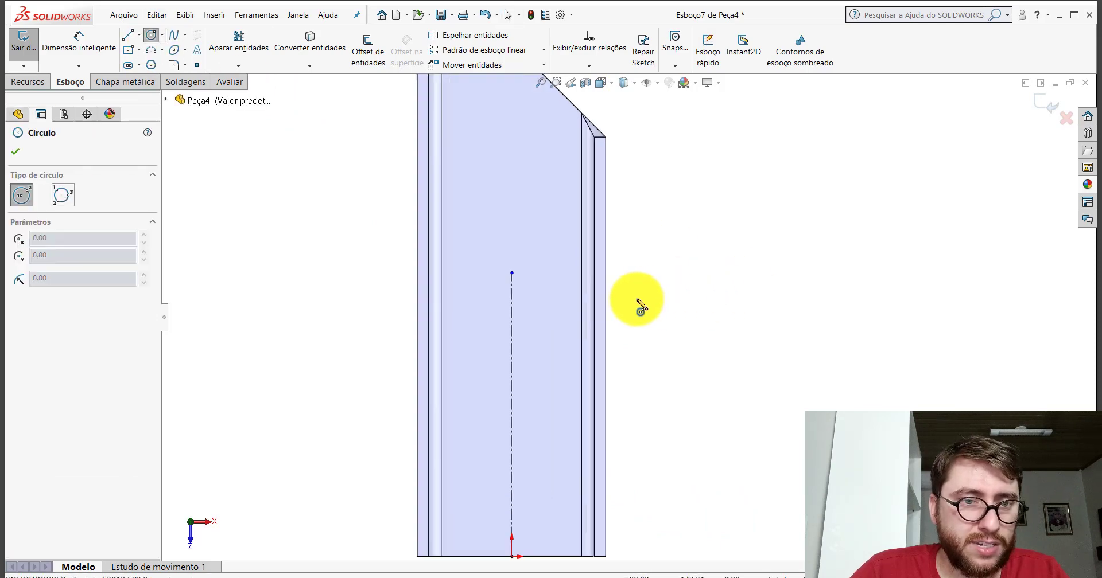
pyautogui.click(511, 273)
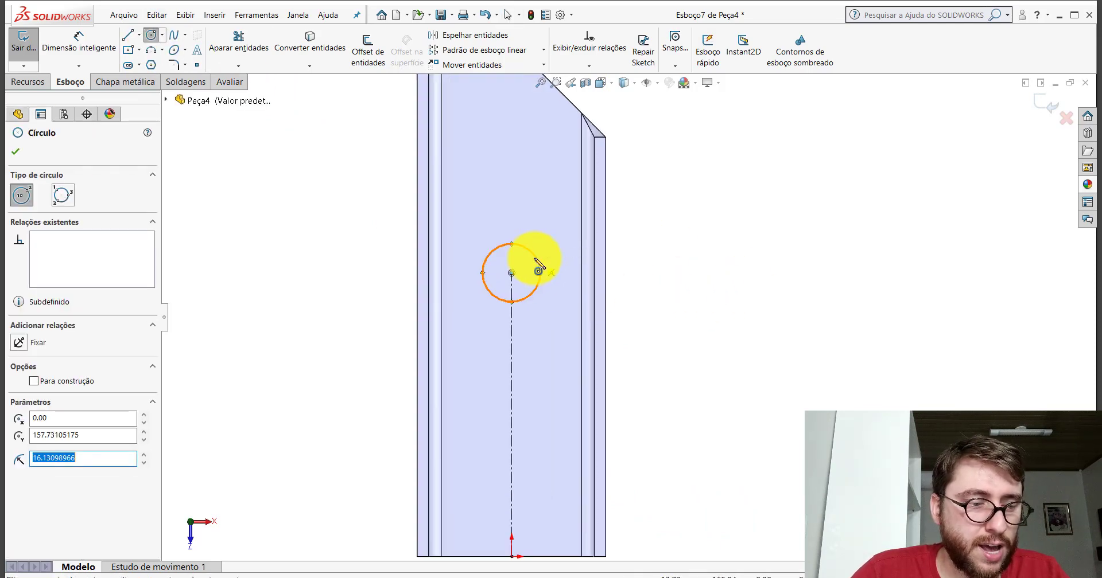
# Dimension the hole circle's diameter to 23 mm
pyautogui.click(91, 41)
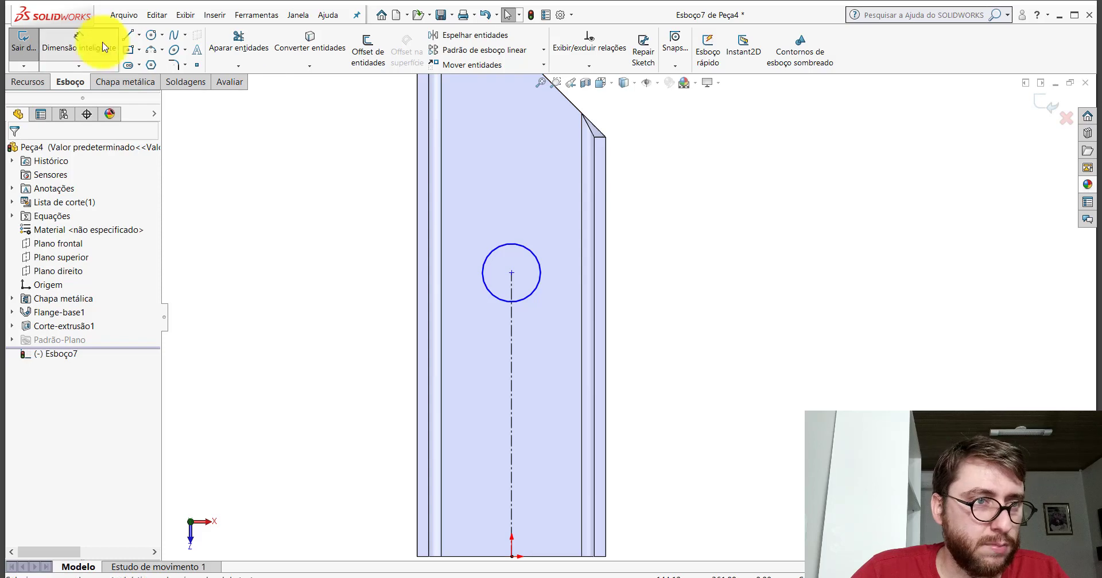
pyautogui.click(536, 256)
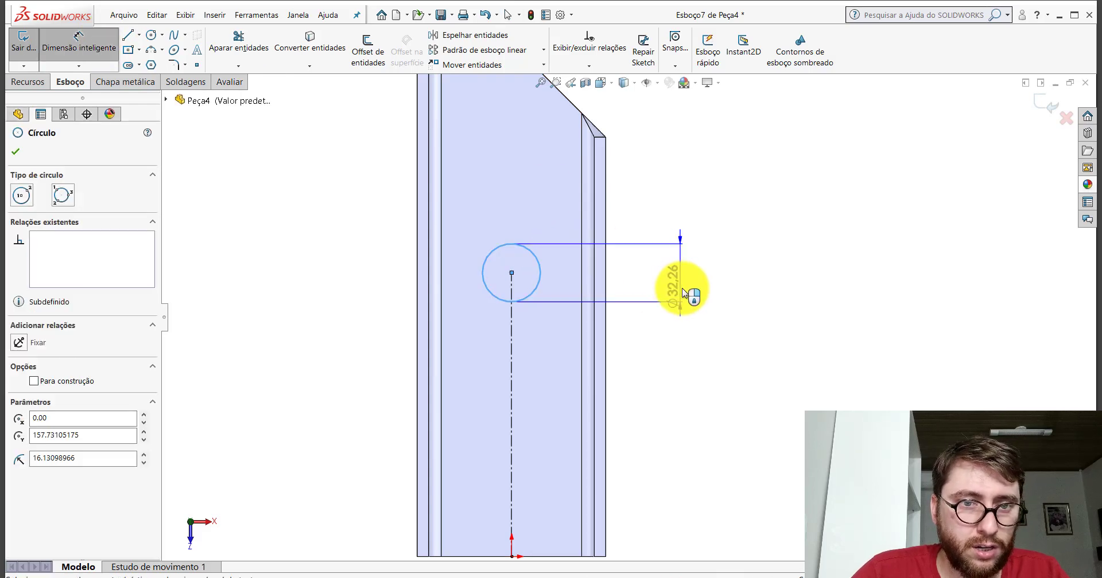
pyautogui.click(682, 292)
pyautogui.press('Return')
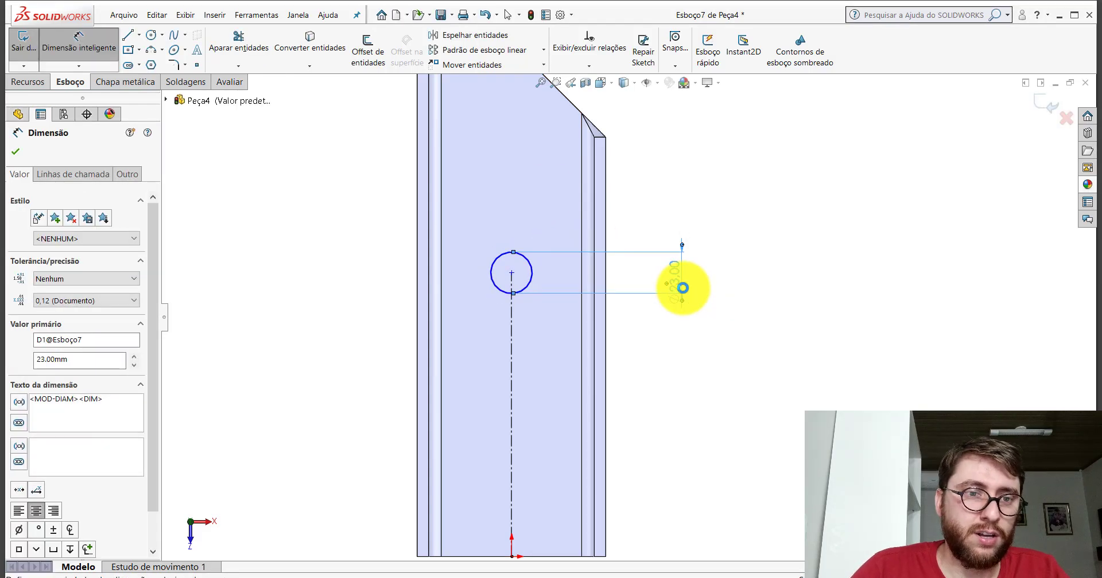
# Set the hole centre 190 mm from the bottom edge and exit the sketch
pyautogui.click(480, 346)
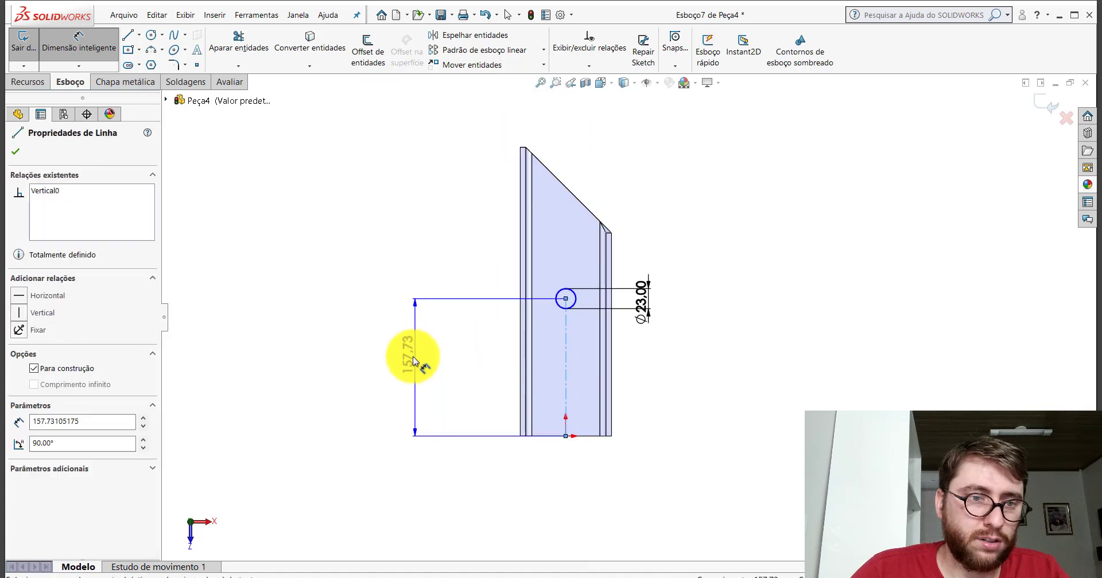
pyautogui.click(412, 356)
pyautogui.write('16')
pyautogui.press('BackSpace')
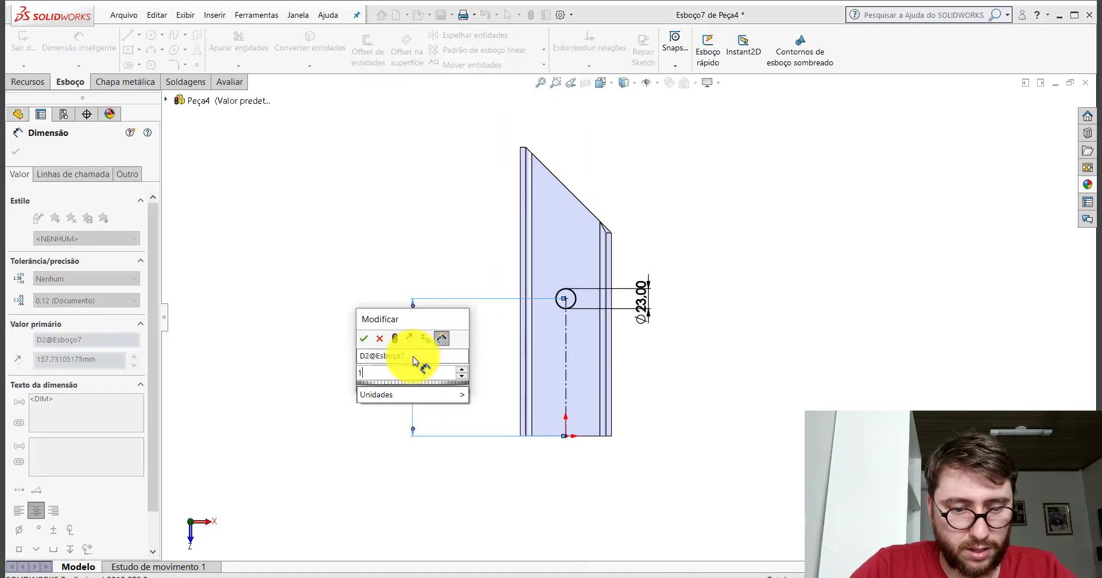
pyautogui.write('90')
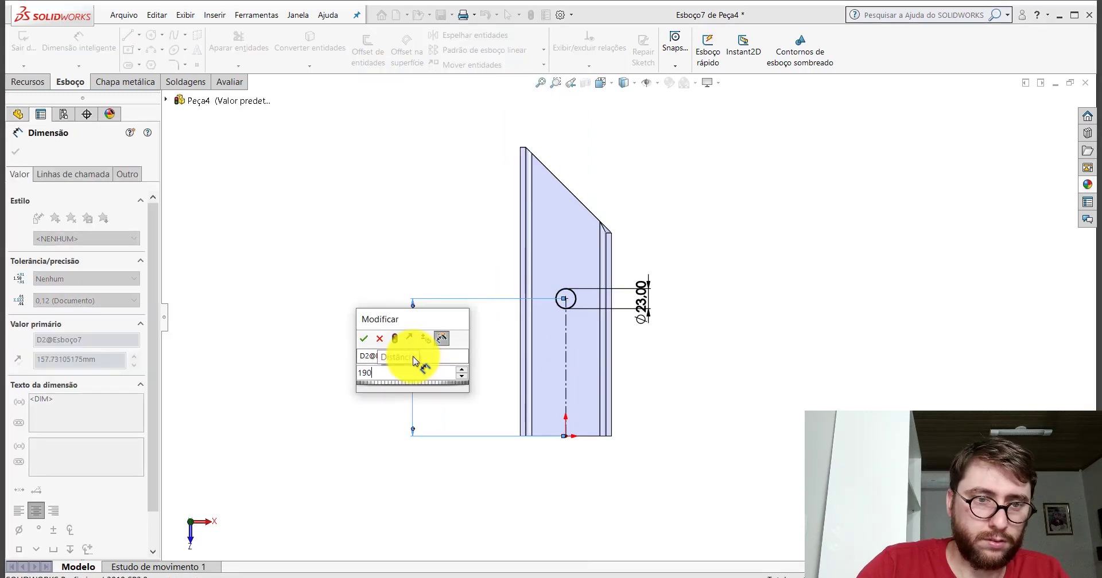
pyautogui.press('Return')
pyautogui.click(15, 152)
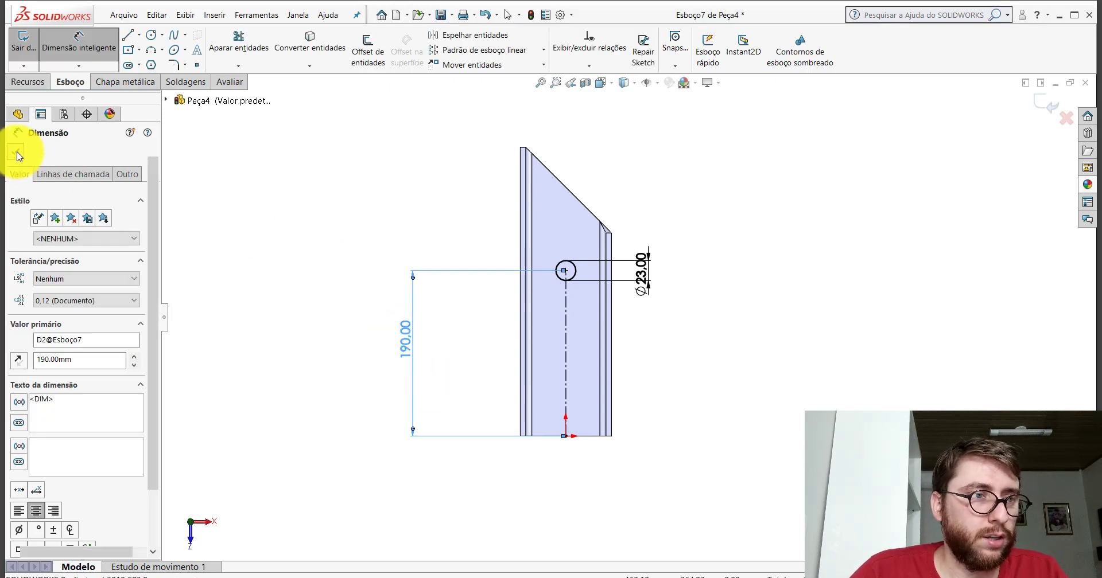
pyautogui.click(34, 83)
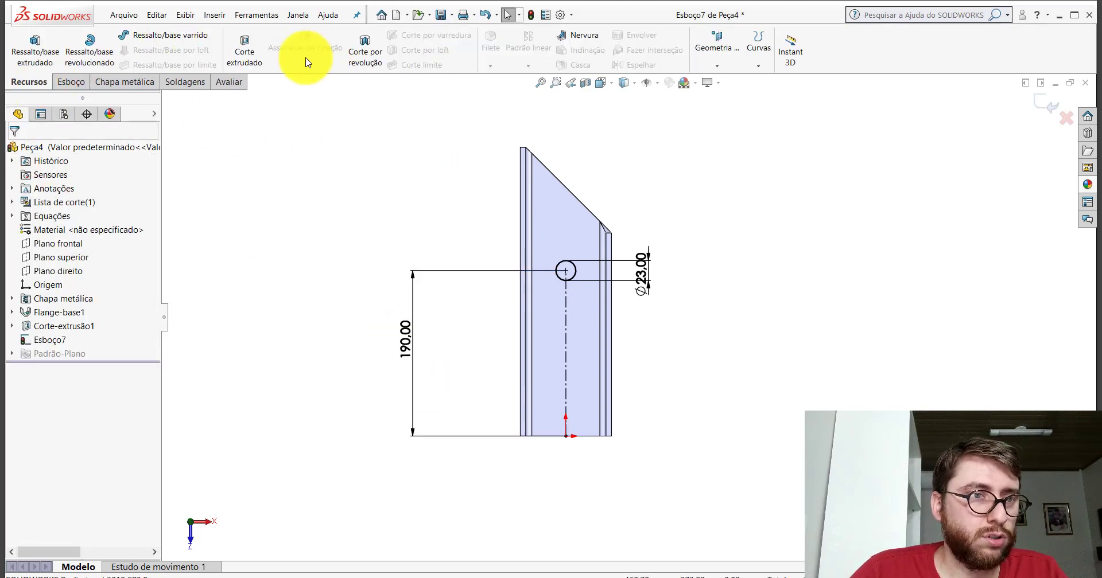
# Cut the Ø23 hole with an Extruded Cut set to Through All
pyautogui.click(245, 49)
pyautogui.click(86, 231)
pyautogui.click(51, 248)
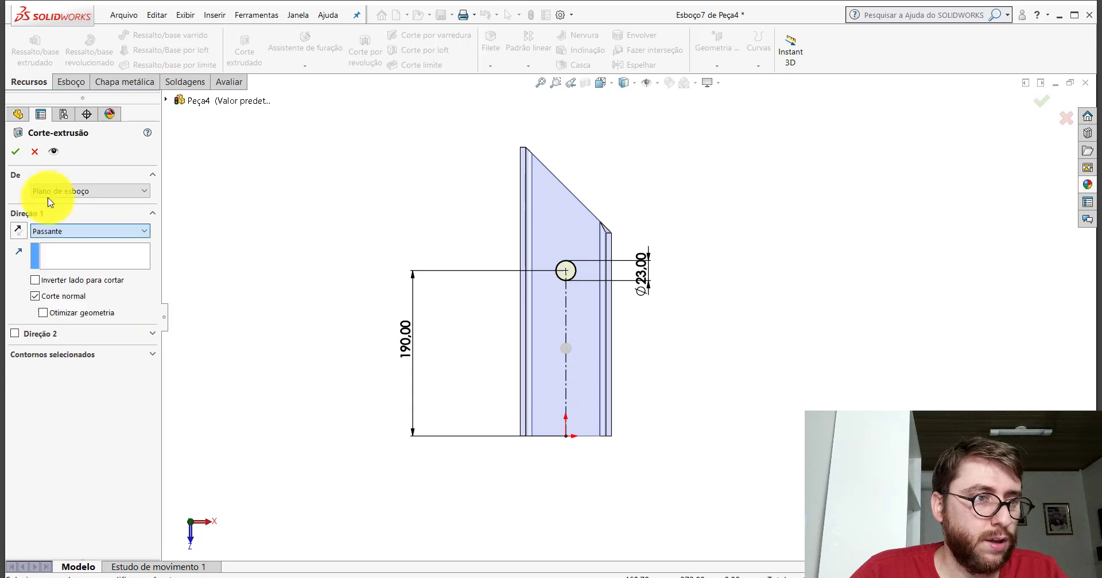
pyautogui.click(600, 83)
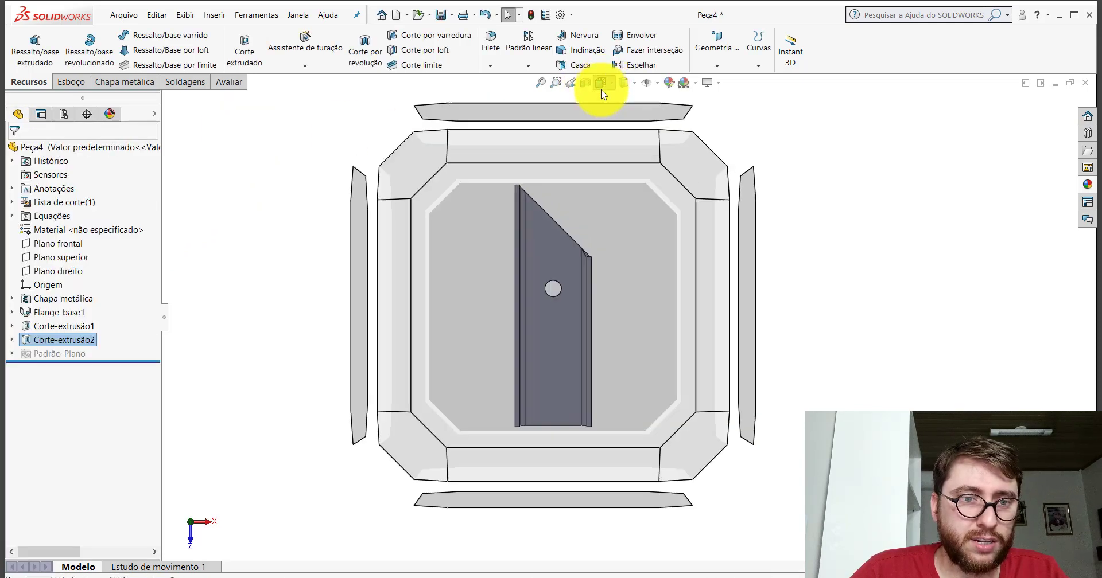
# Assign AISI 1020 as the part's material, viewed in isometric
pyautogui.click(665, 116)
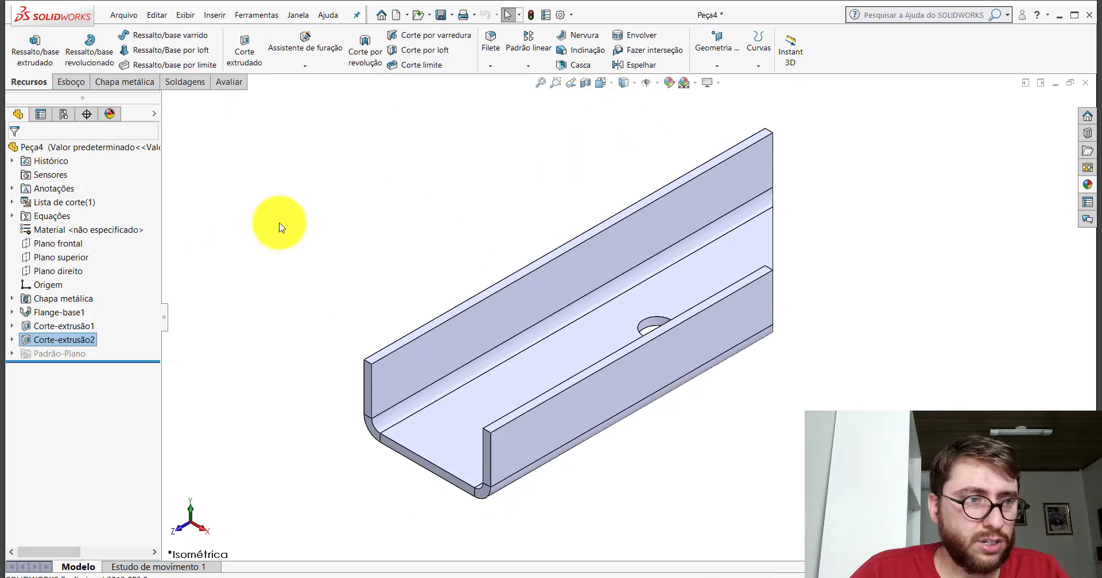
pyautogui.rightClick(66, 232)
pyautogui.click(103, 283)
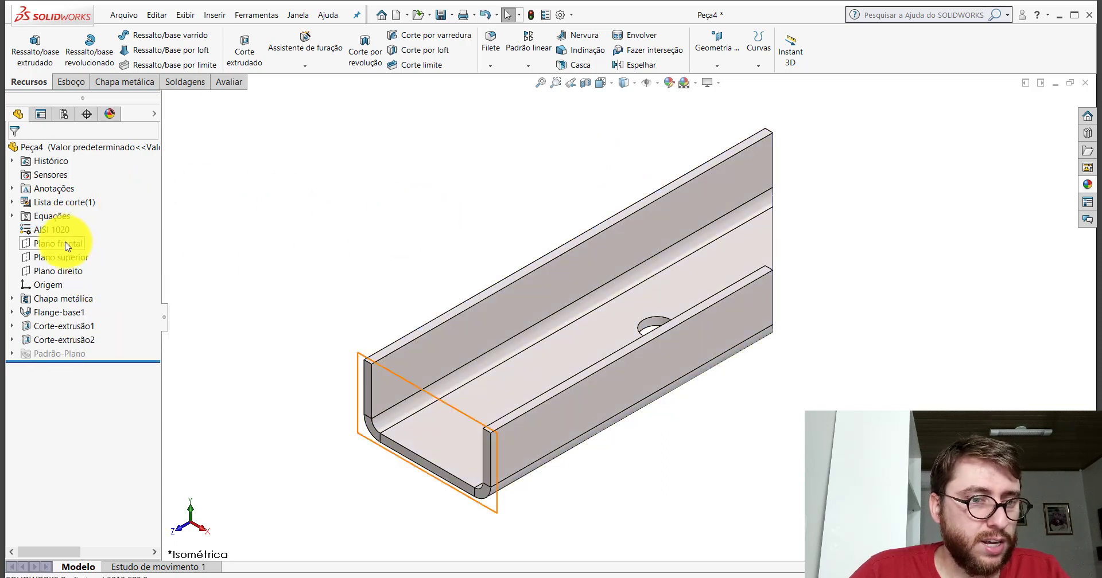
# Show the Plano direito plane and fit the model in the window
pyautogui.click(66, 272)
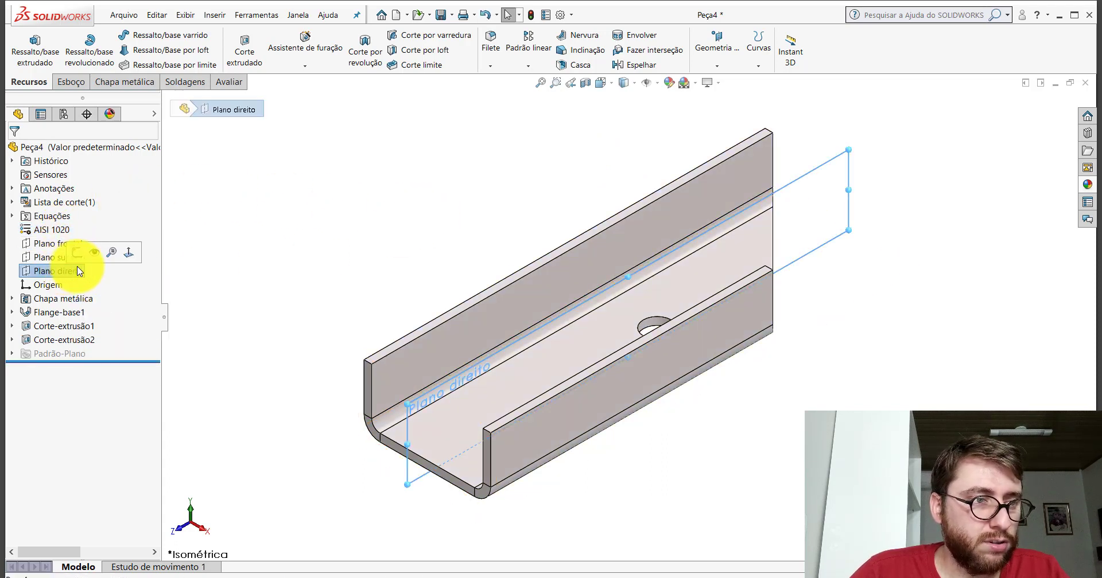
pyautogui.click(97, 259)
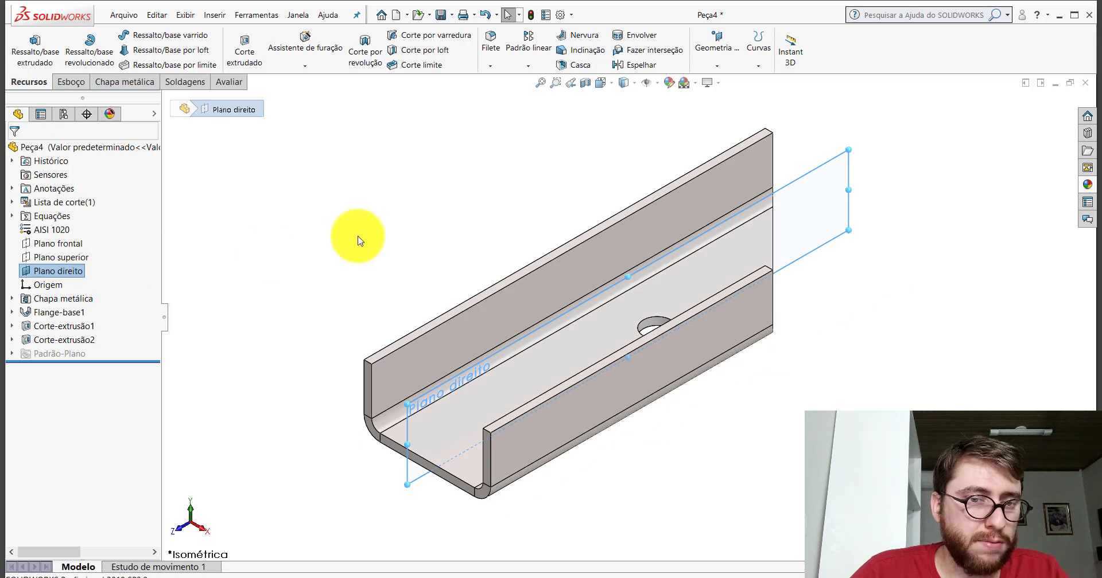
pyautogui.press('f')
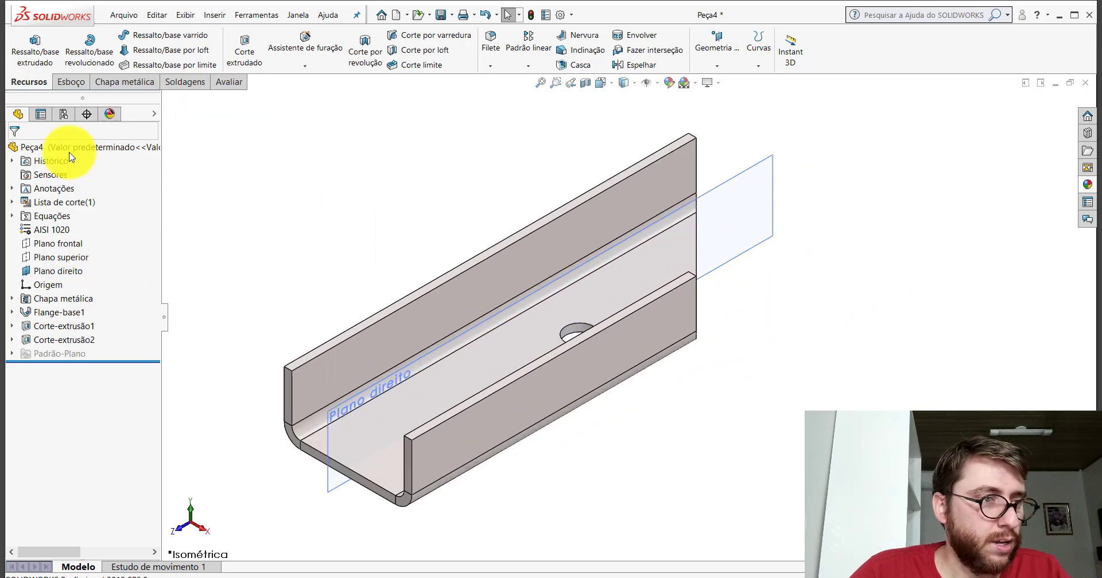
# Apply a yellow appearance to the whole U-channel and return to isometric view
pyautogui.rightClick(38, 152)
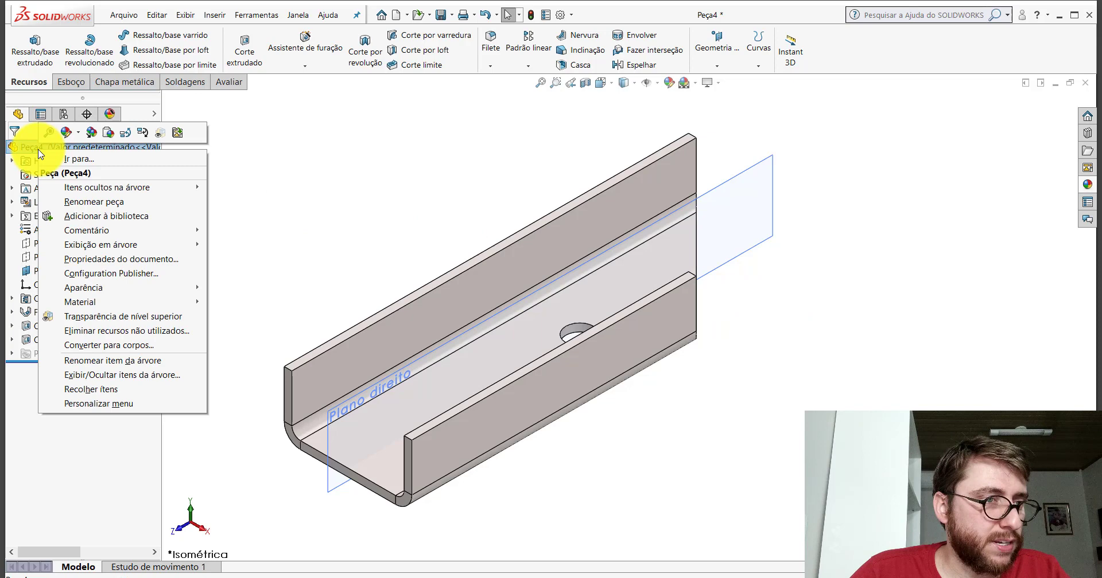
pyautogui.click(110, 135)
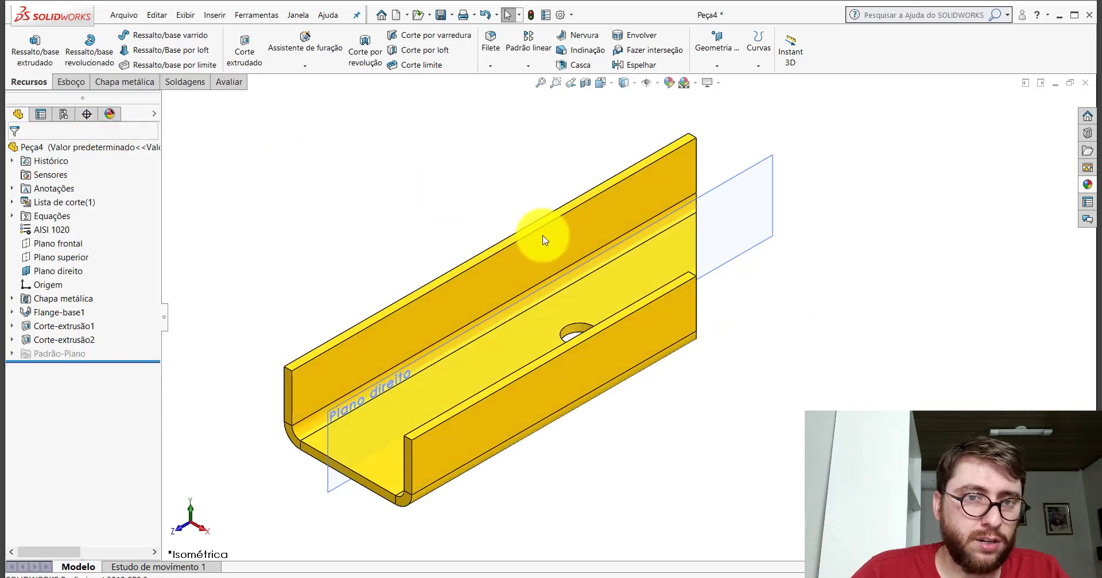
pyautogui.moveTo(551, 226)
pyautogui.mouseDown(button='middle')
pyautogui.moveTo(539, 236)
pyautogui.moveTo(569, 240)
pyautogui.mouseUp(button='middle')
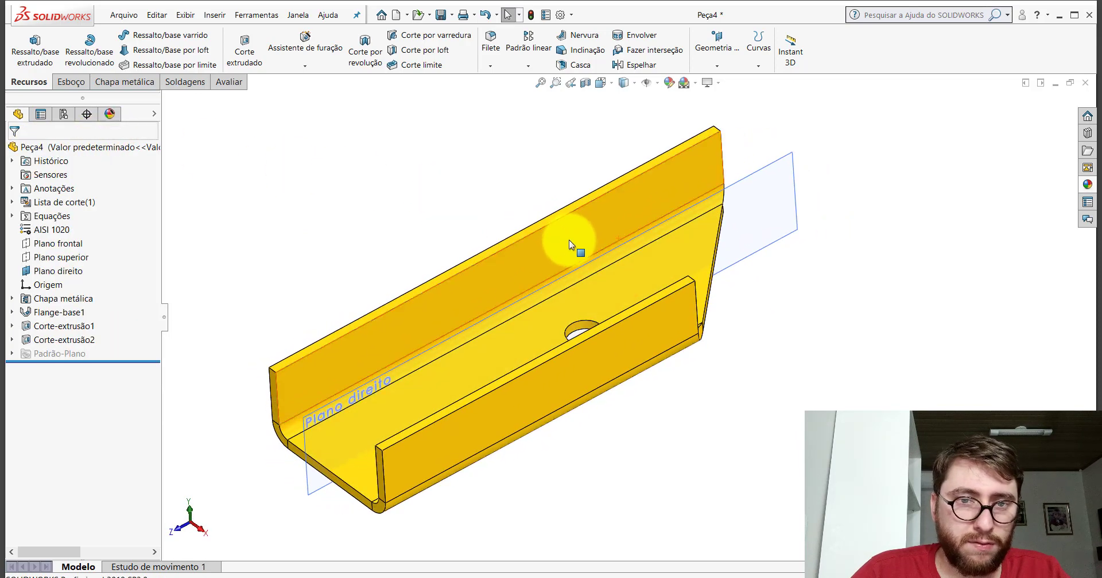
pyautogui.press('space')
pyautogui.click(453, 388)
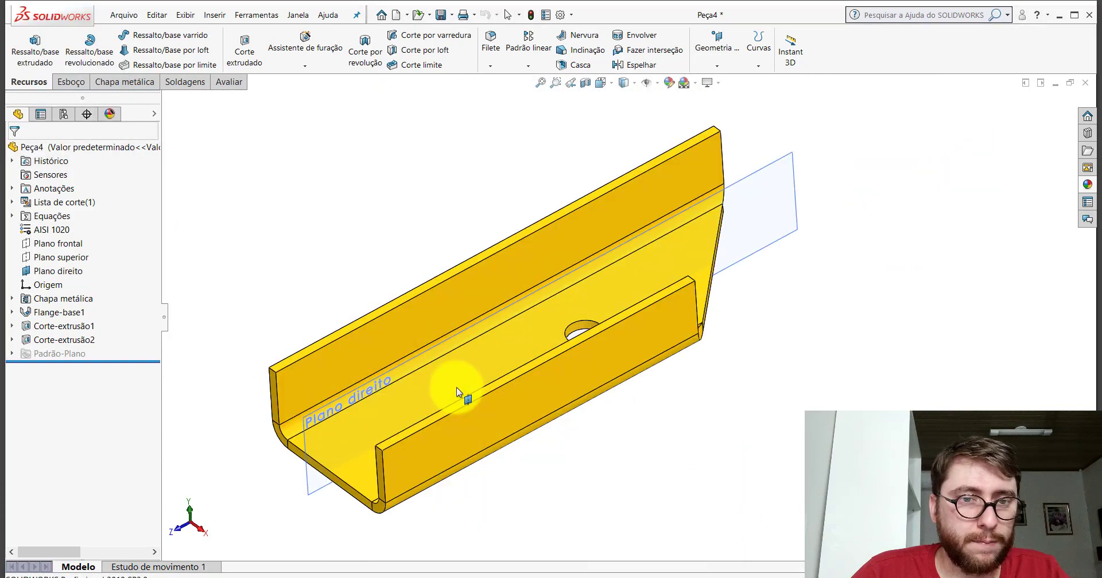
# Save the part as PP-ESC(064)2000 in the PM-ESC(001)2000 folder
pyautogui.click(439, 16)
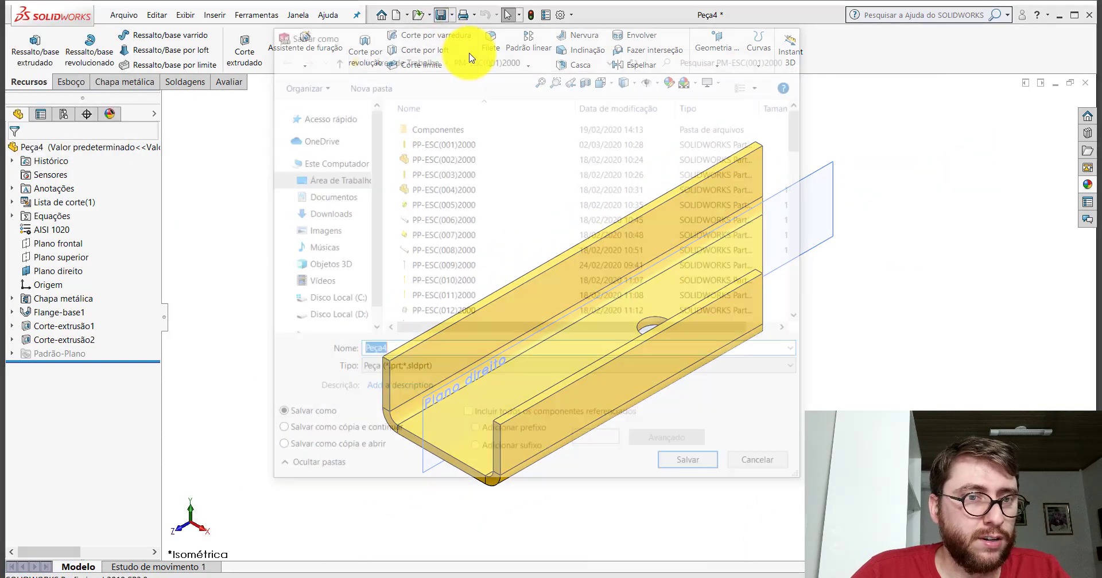
pyautogui.moveTo(802, 121); pyautogui.dragTo(801, 284)
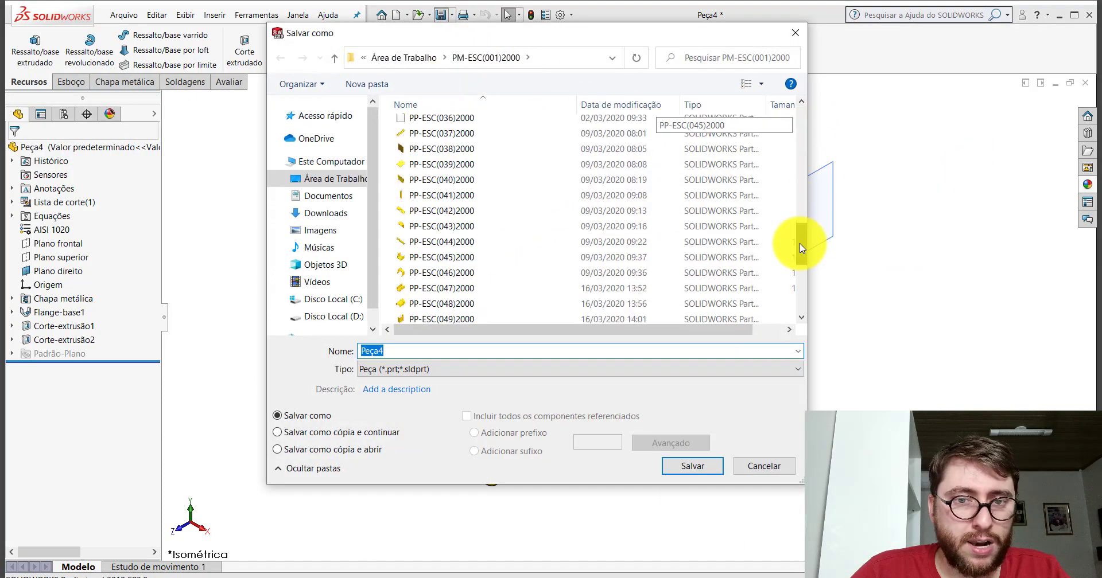
pyautogui.click(454, 316)
pyautogui.click(451, 346)
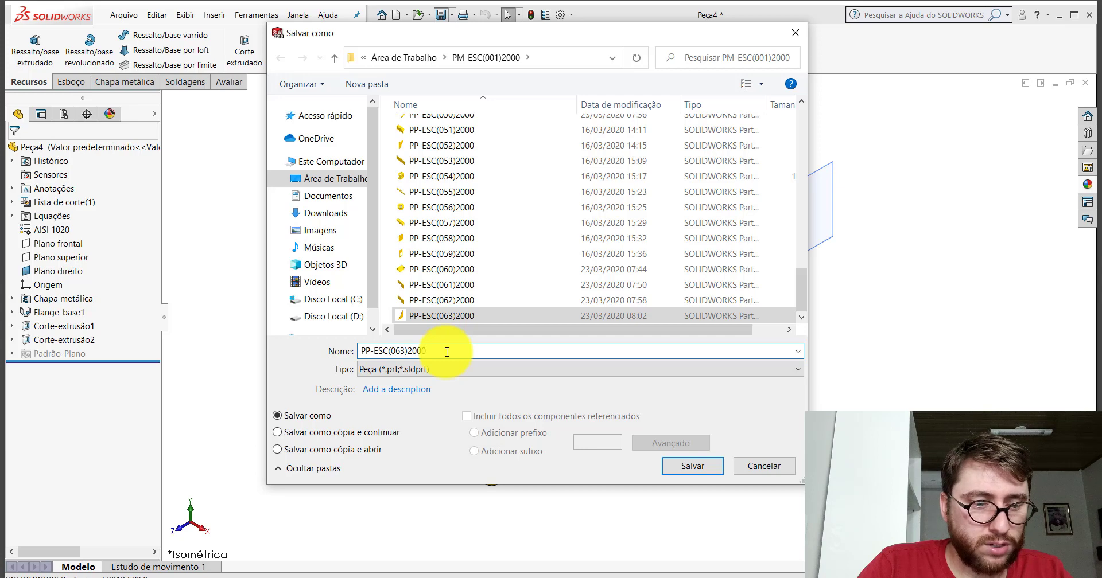
pyautogui.press('BackSpace')
pyautogui.write('4')
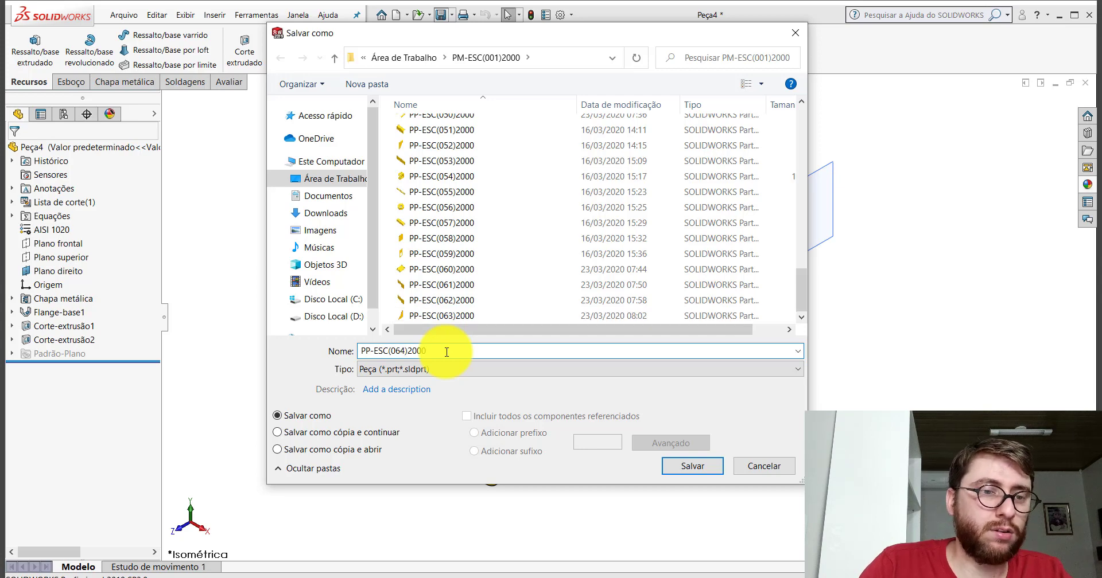
pyautogui.press('Return')
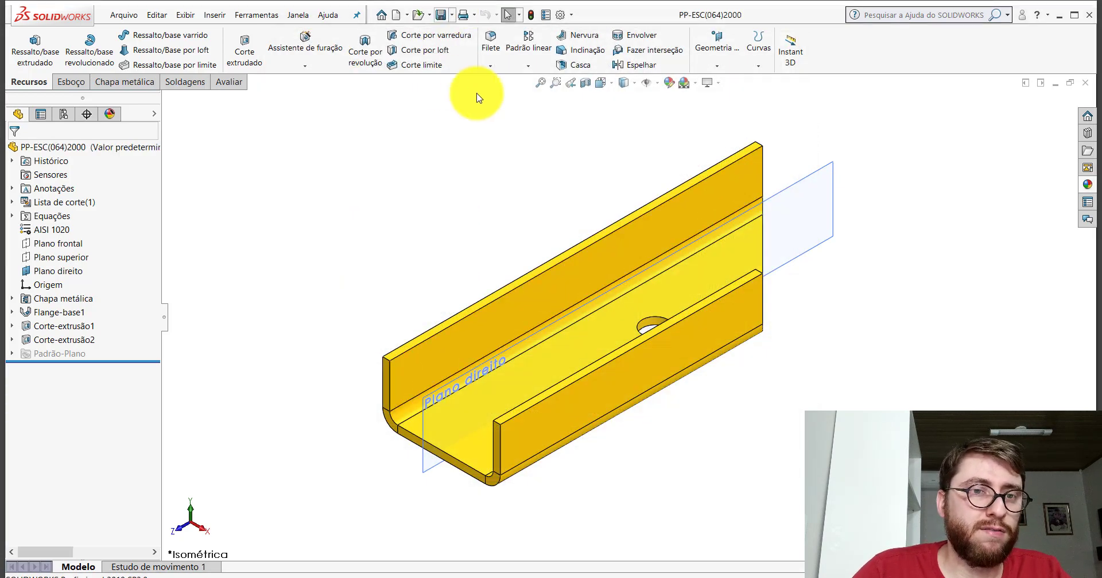
# Close the open documents, discarding changes to the other modified one
pyautogui.click(1084, 83)
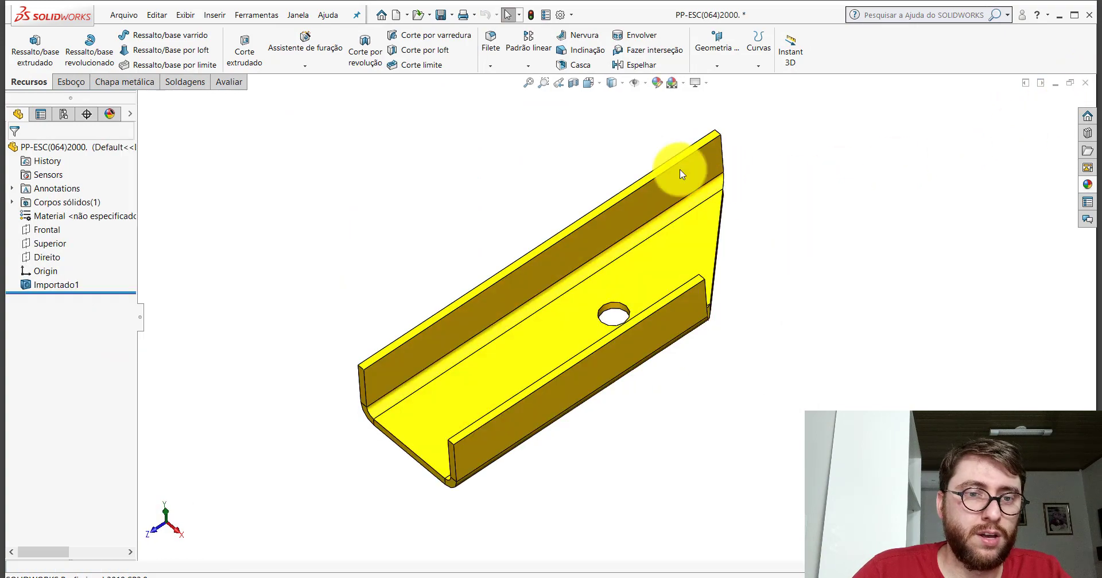
pyautogui.click(1085, 82)
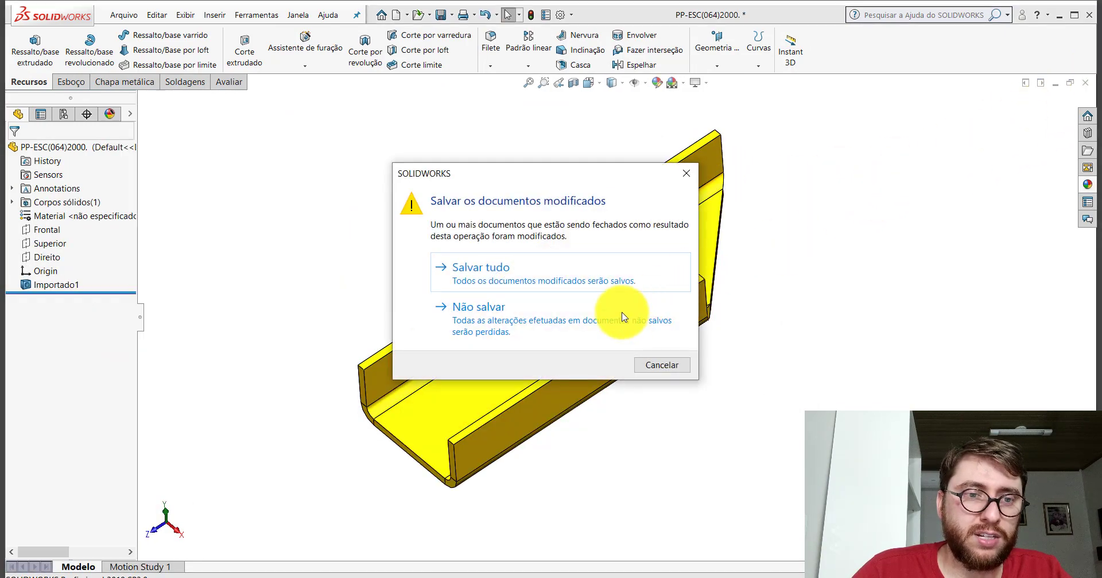
pyautogui.click(623, 317)
# Delete the old 'PP-ESC(064)2000.' file from the Peças folder and close the folder window
pyautogui.click(1057, 17)
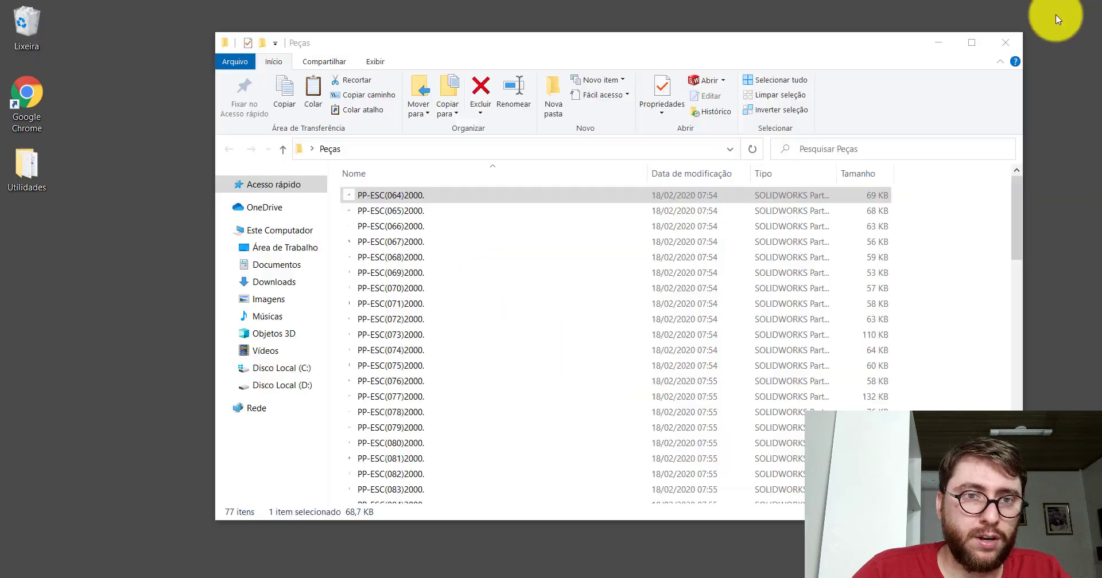
pyautogui.rightClick(395, 194)
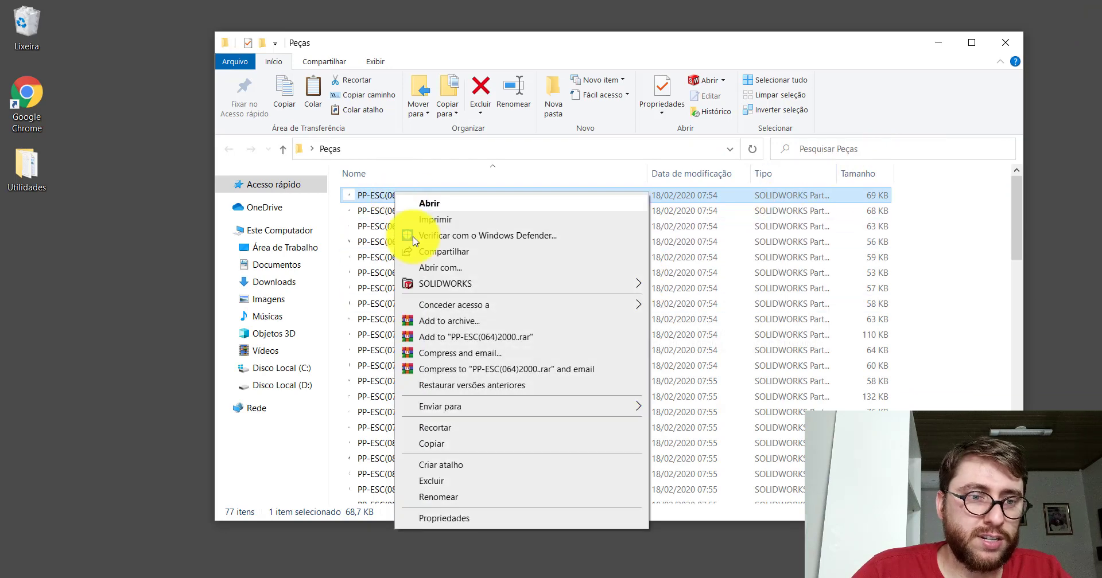
pyautogui.click(446, 480)
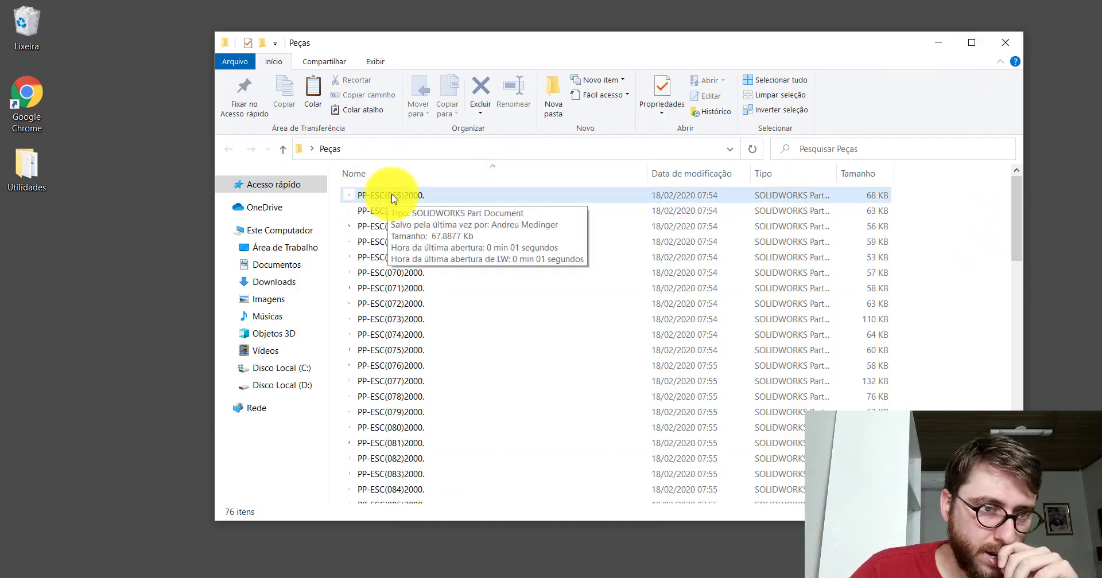
pyautogui.click(1004, 42)
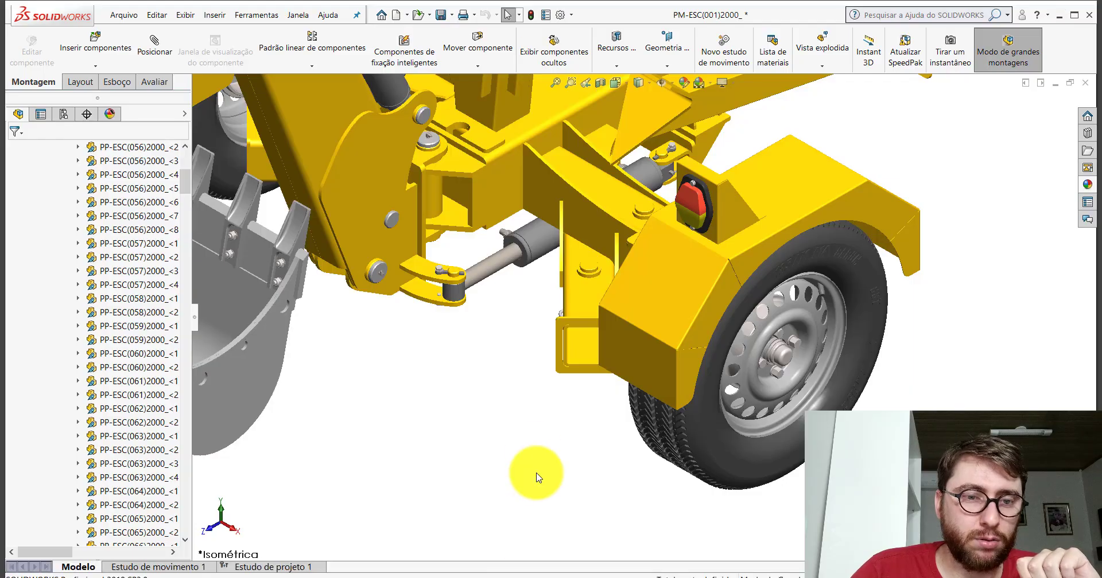
pyautogui.scroll(3, 700, 283)
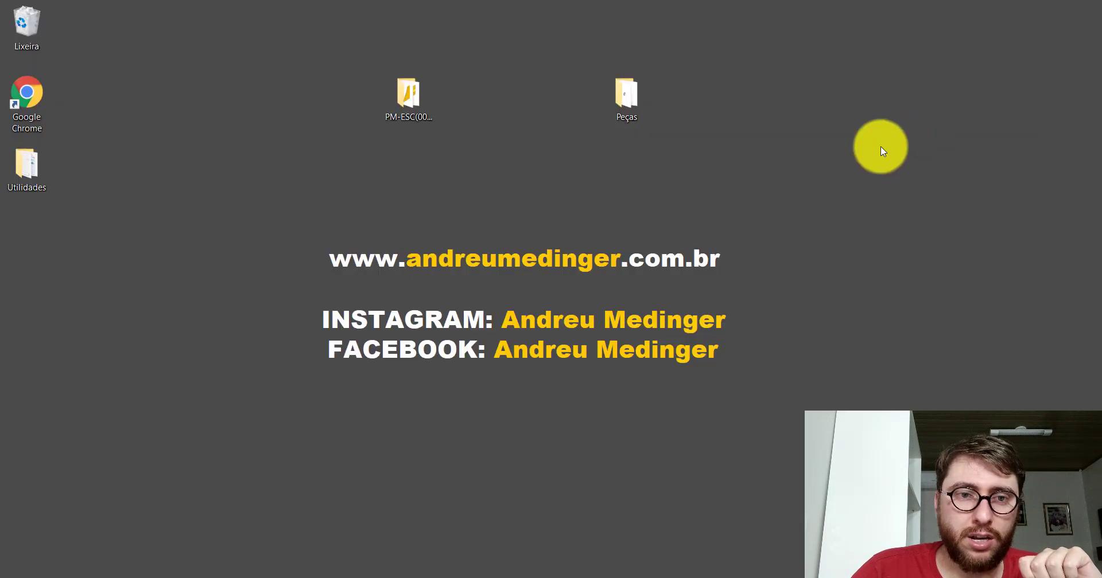